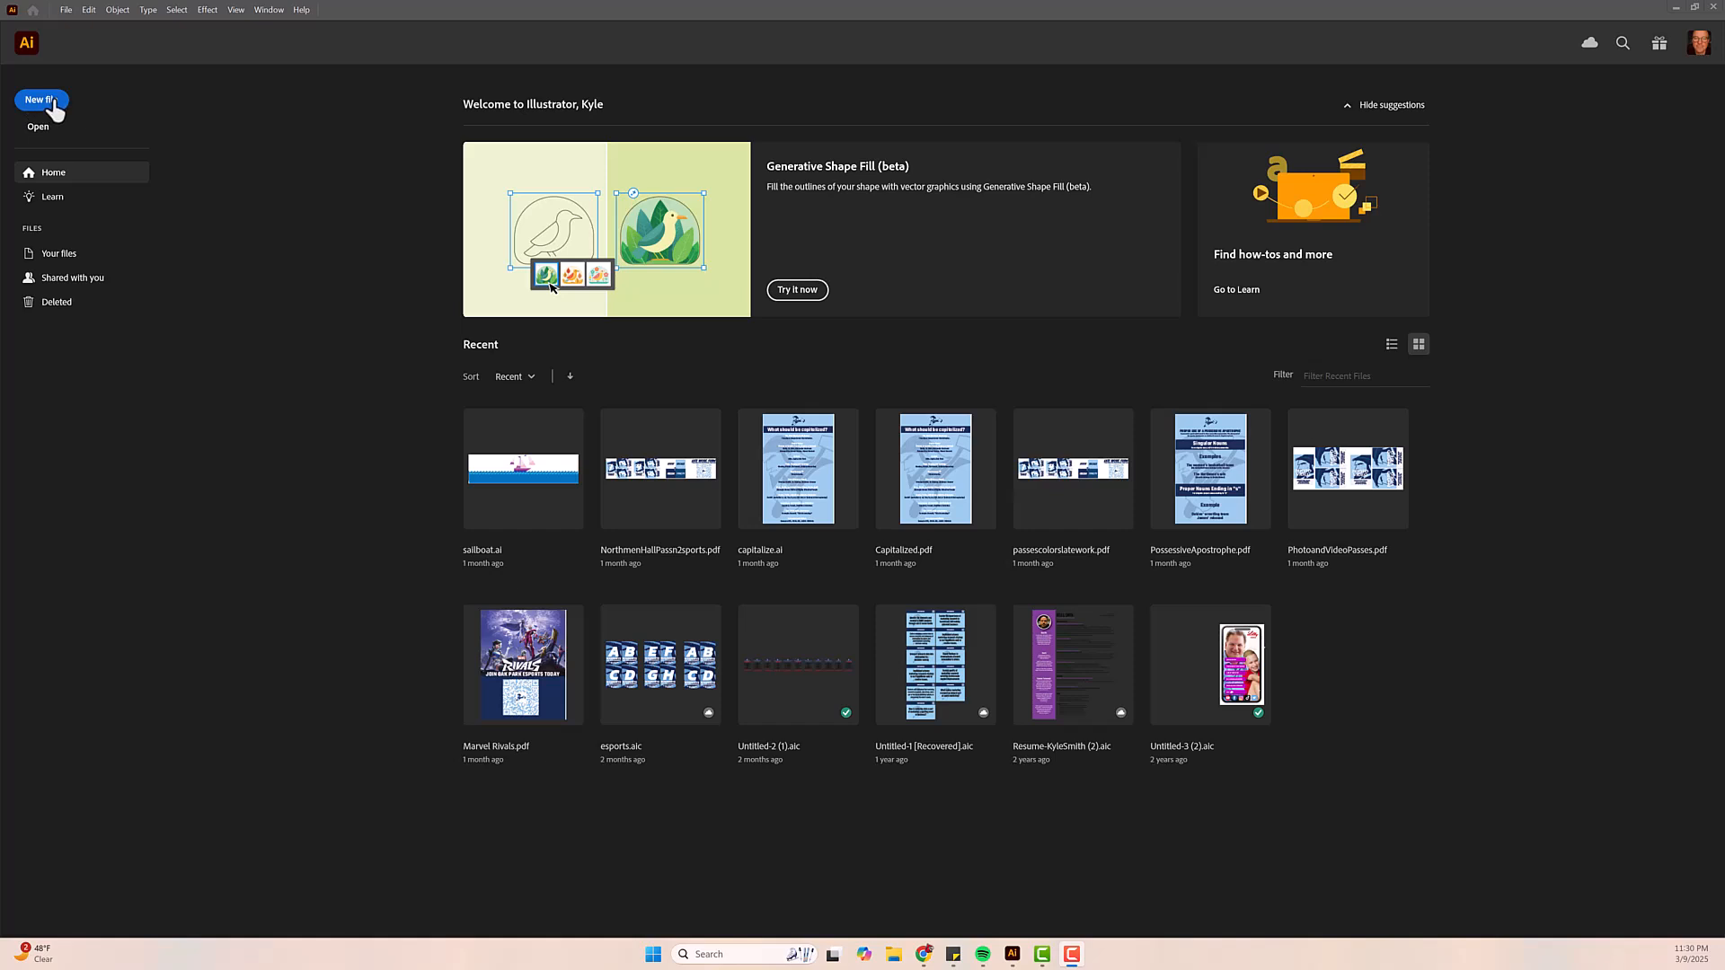
- Create a new document from the Web-Large preset (1920 x 1080 px) with raster effects at Medium (150 ppi)
left_click(53, 102)
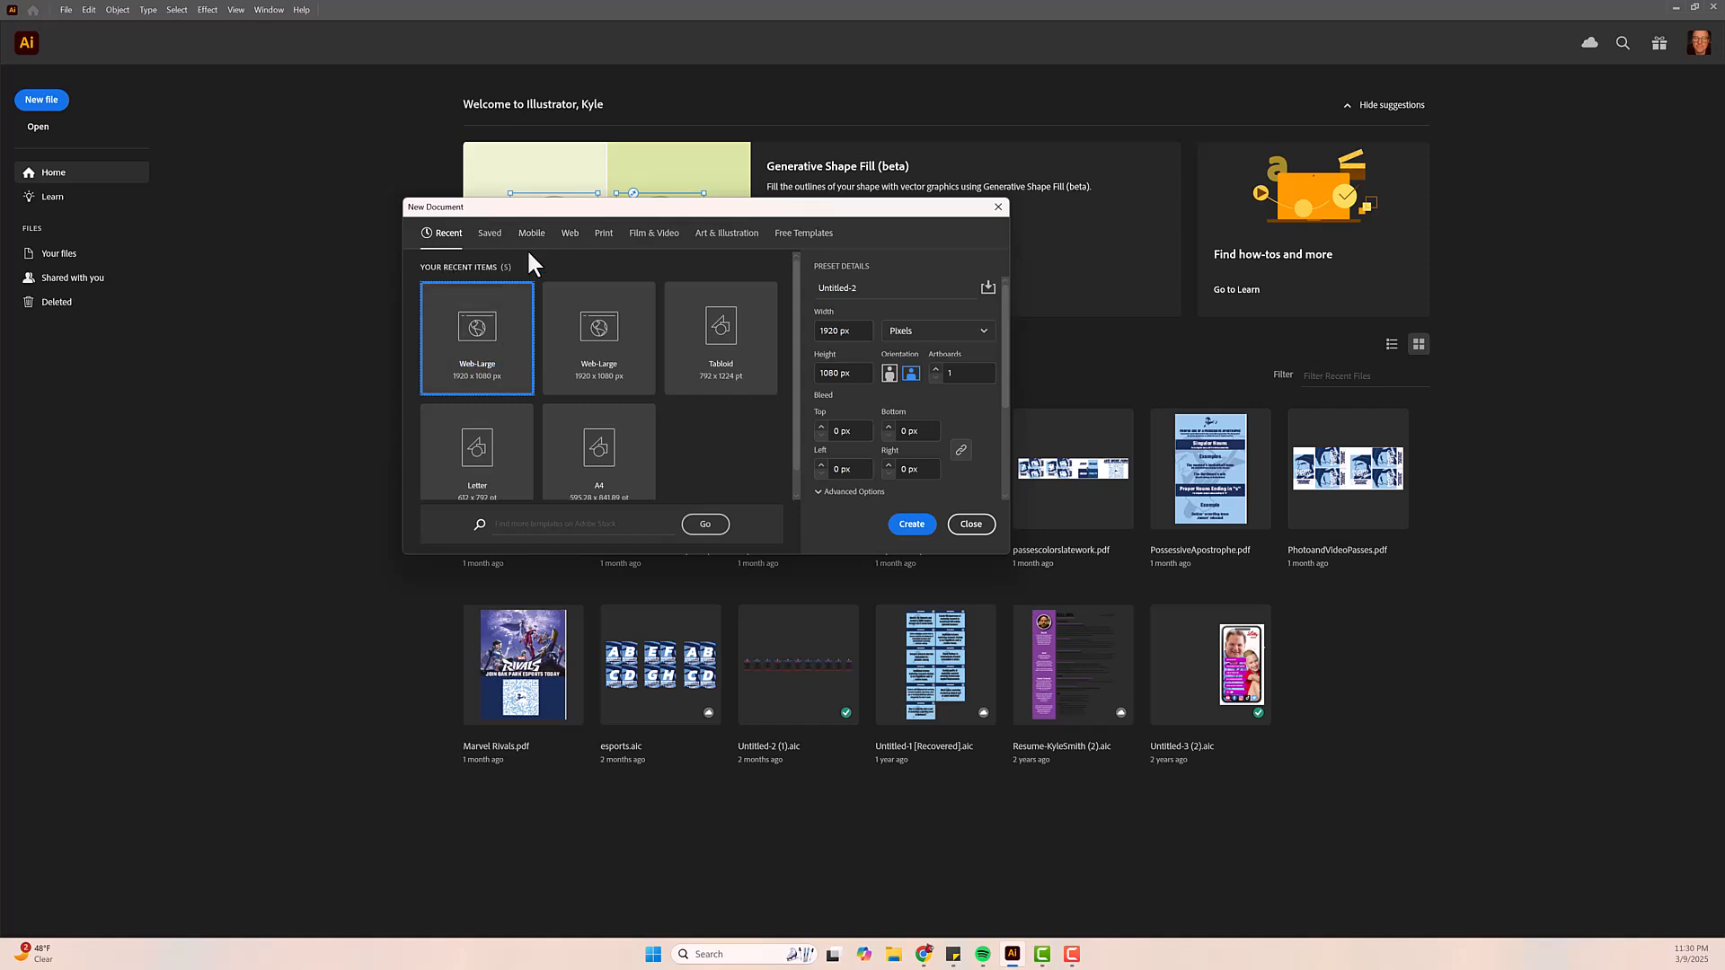
left_click(571, 236)
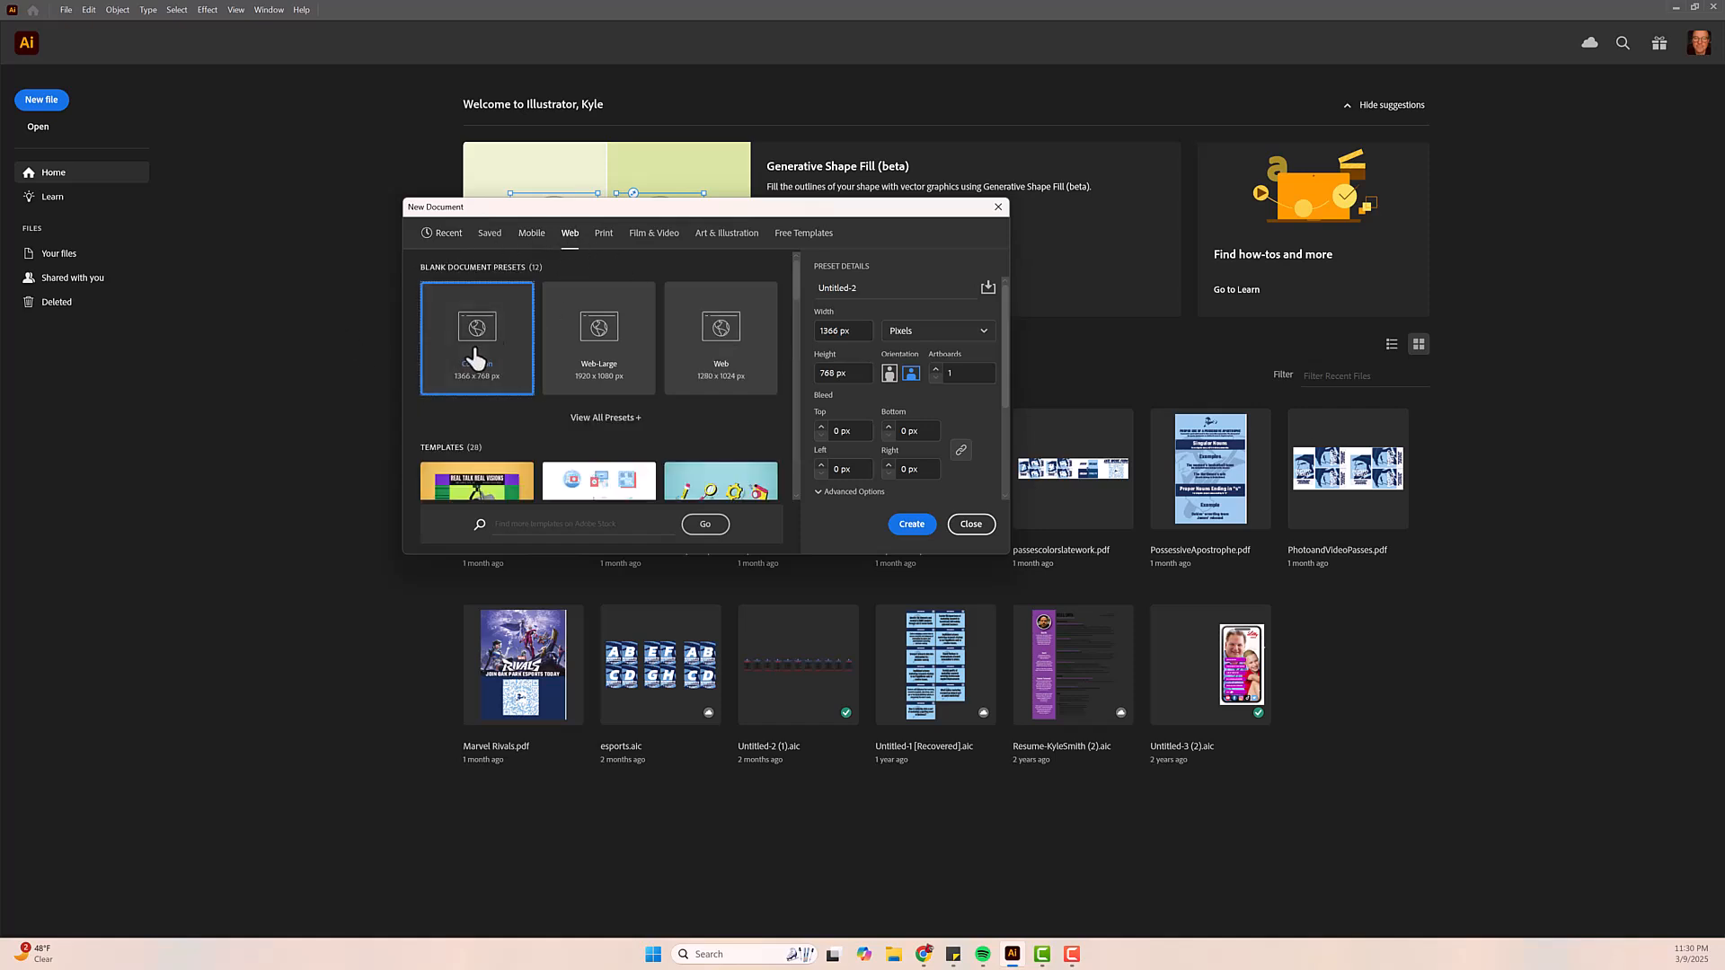
left_click(612, 350)
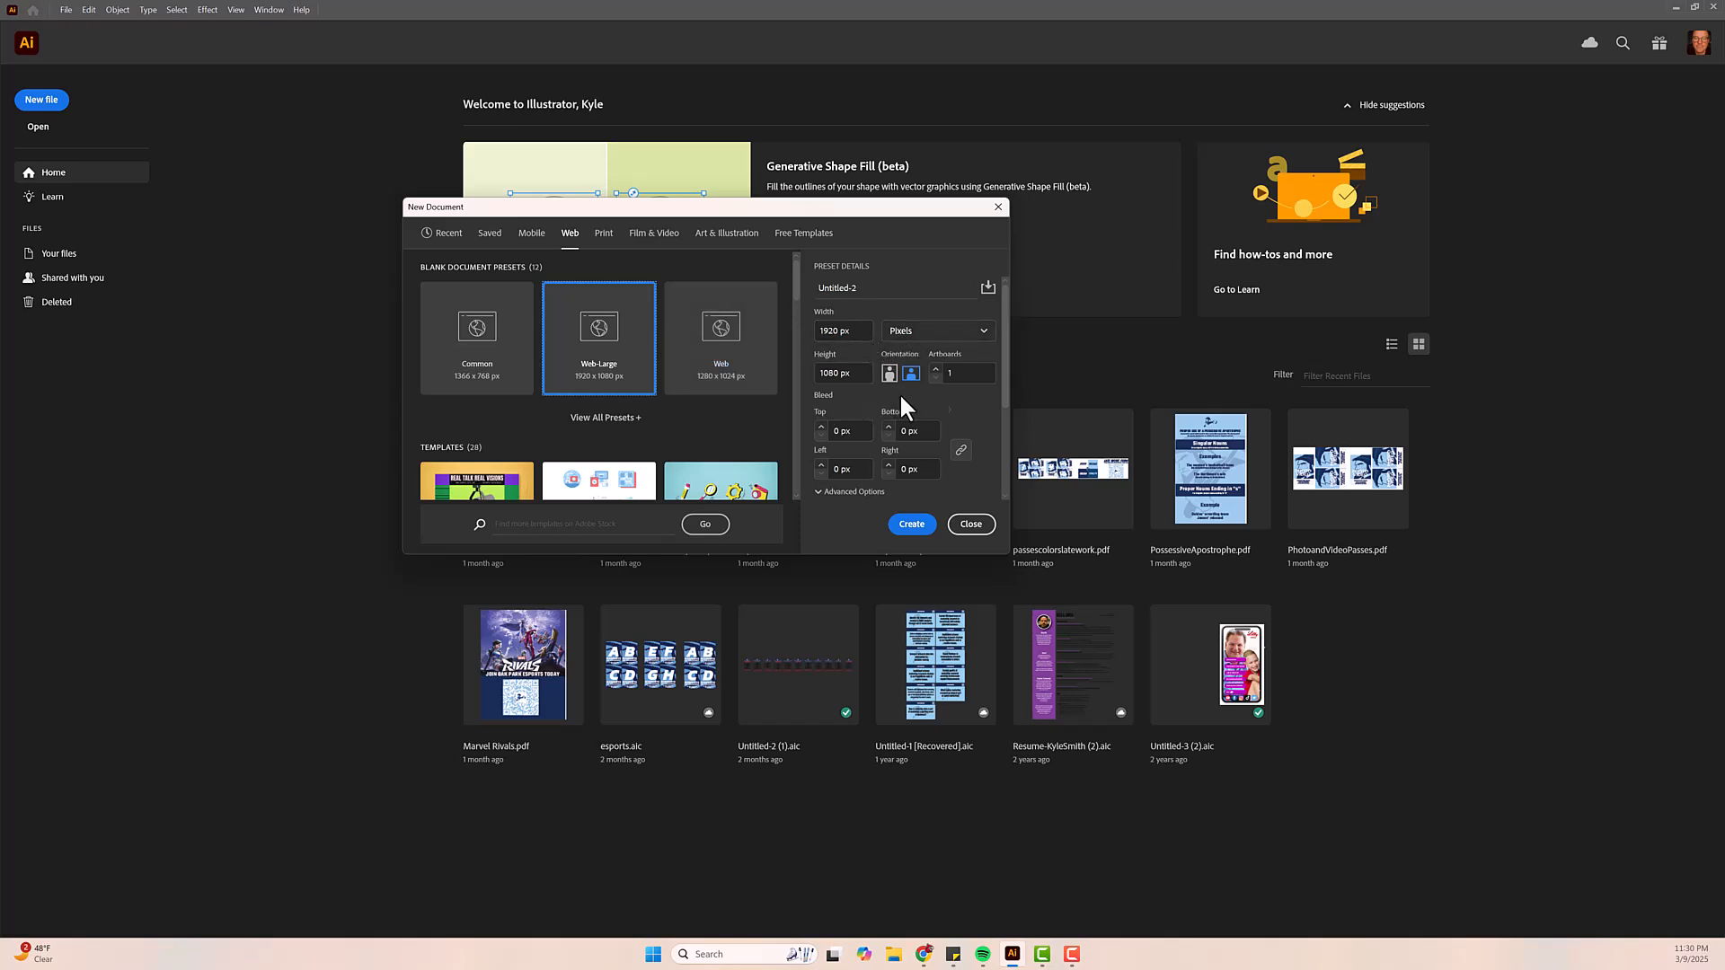
scroll(947, 424, "down", 3)
left_click(878, 424)
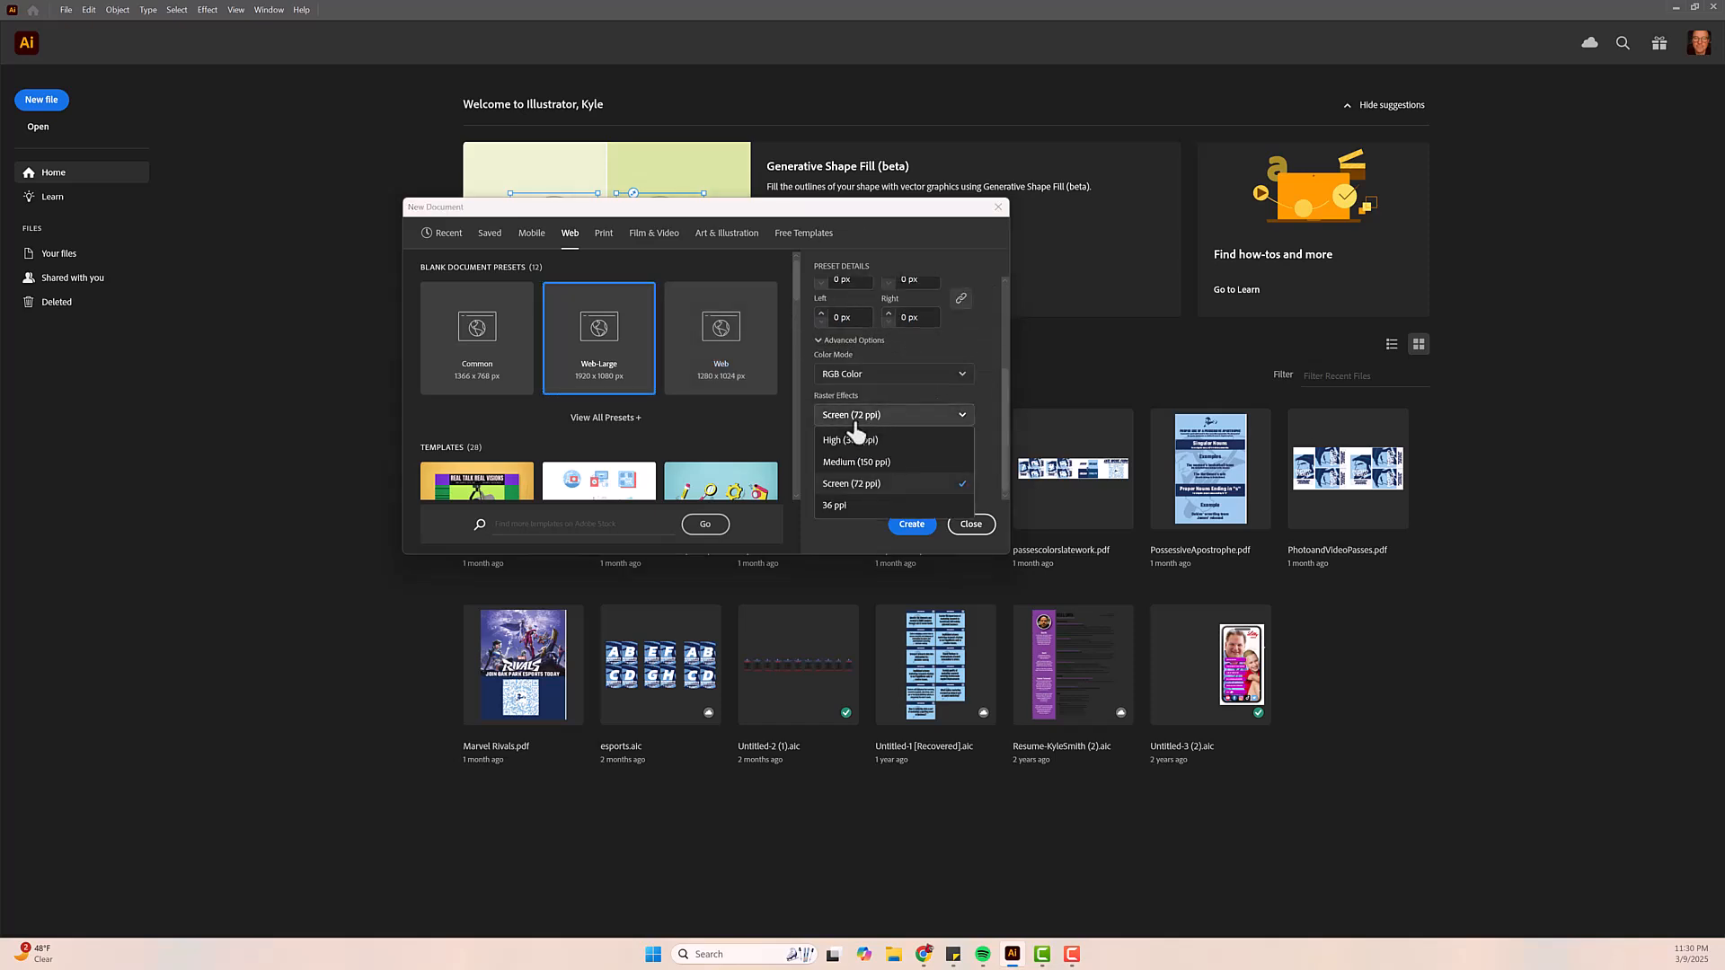
left_click(858, 467)
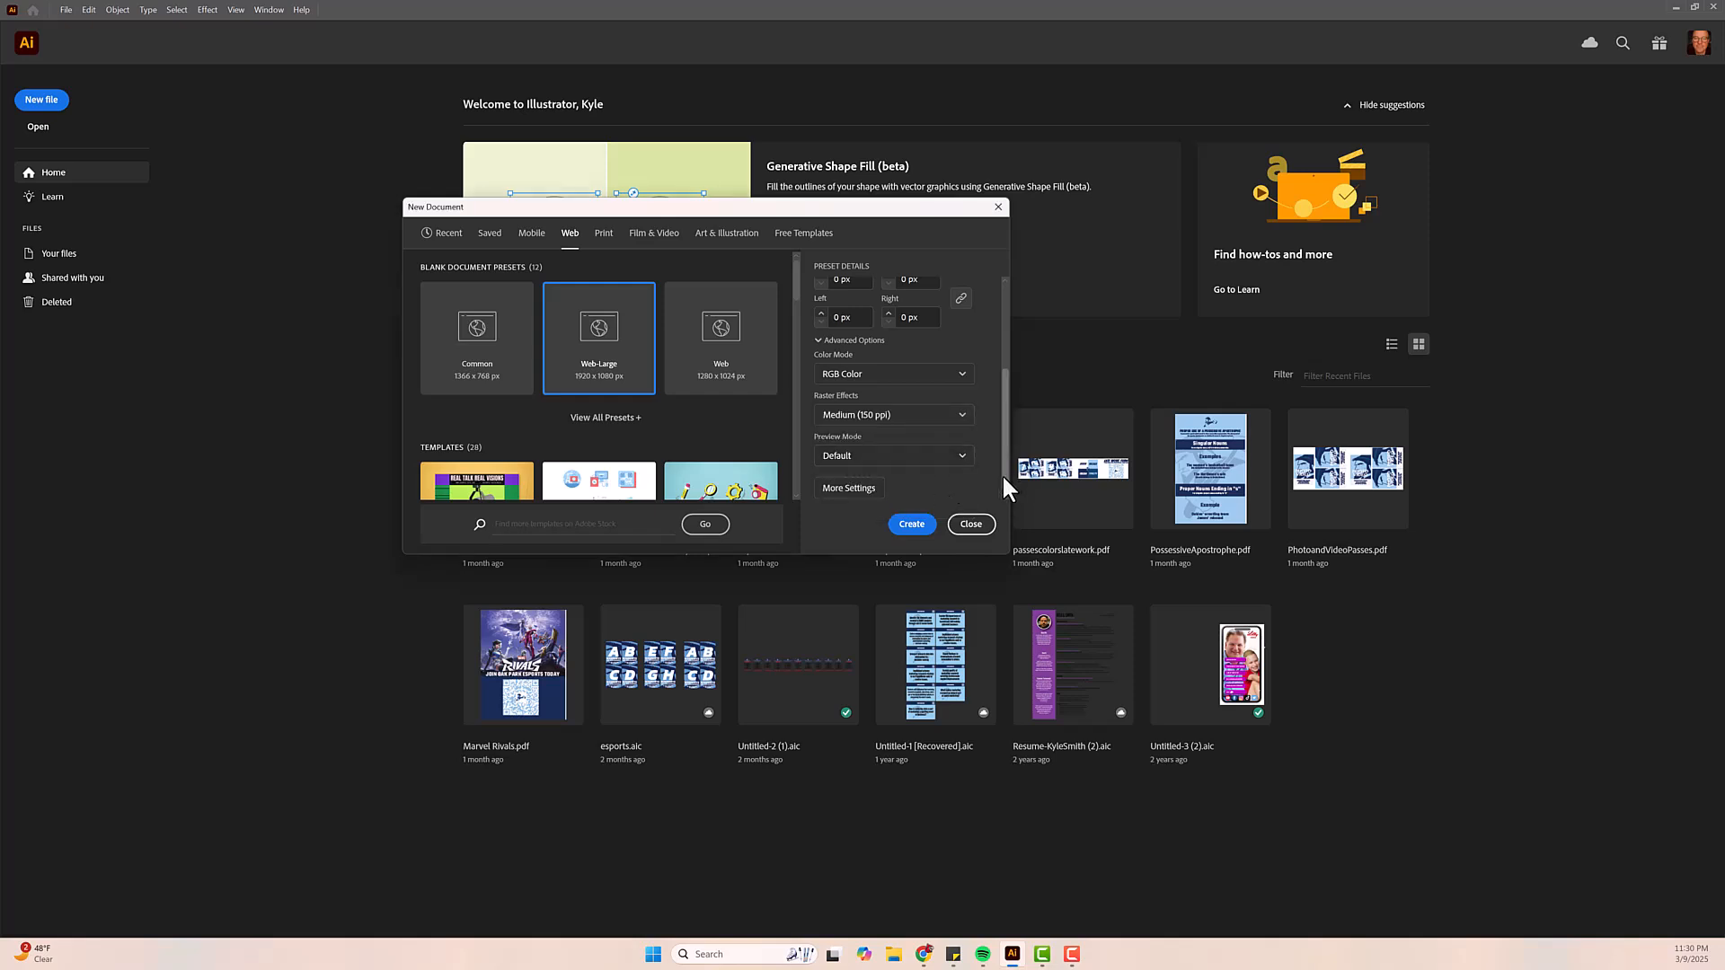
left_click(911, 524)
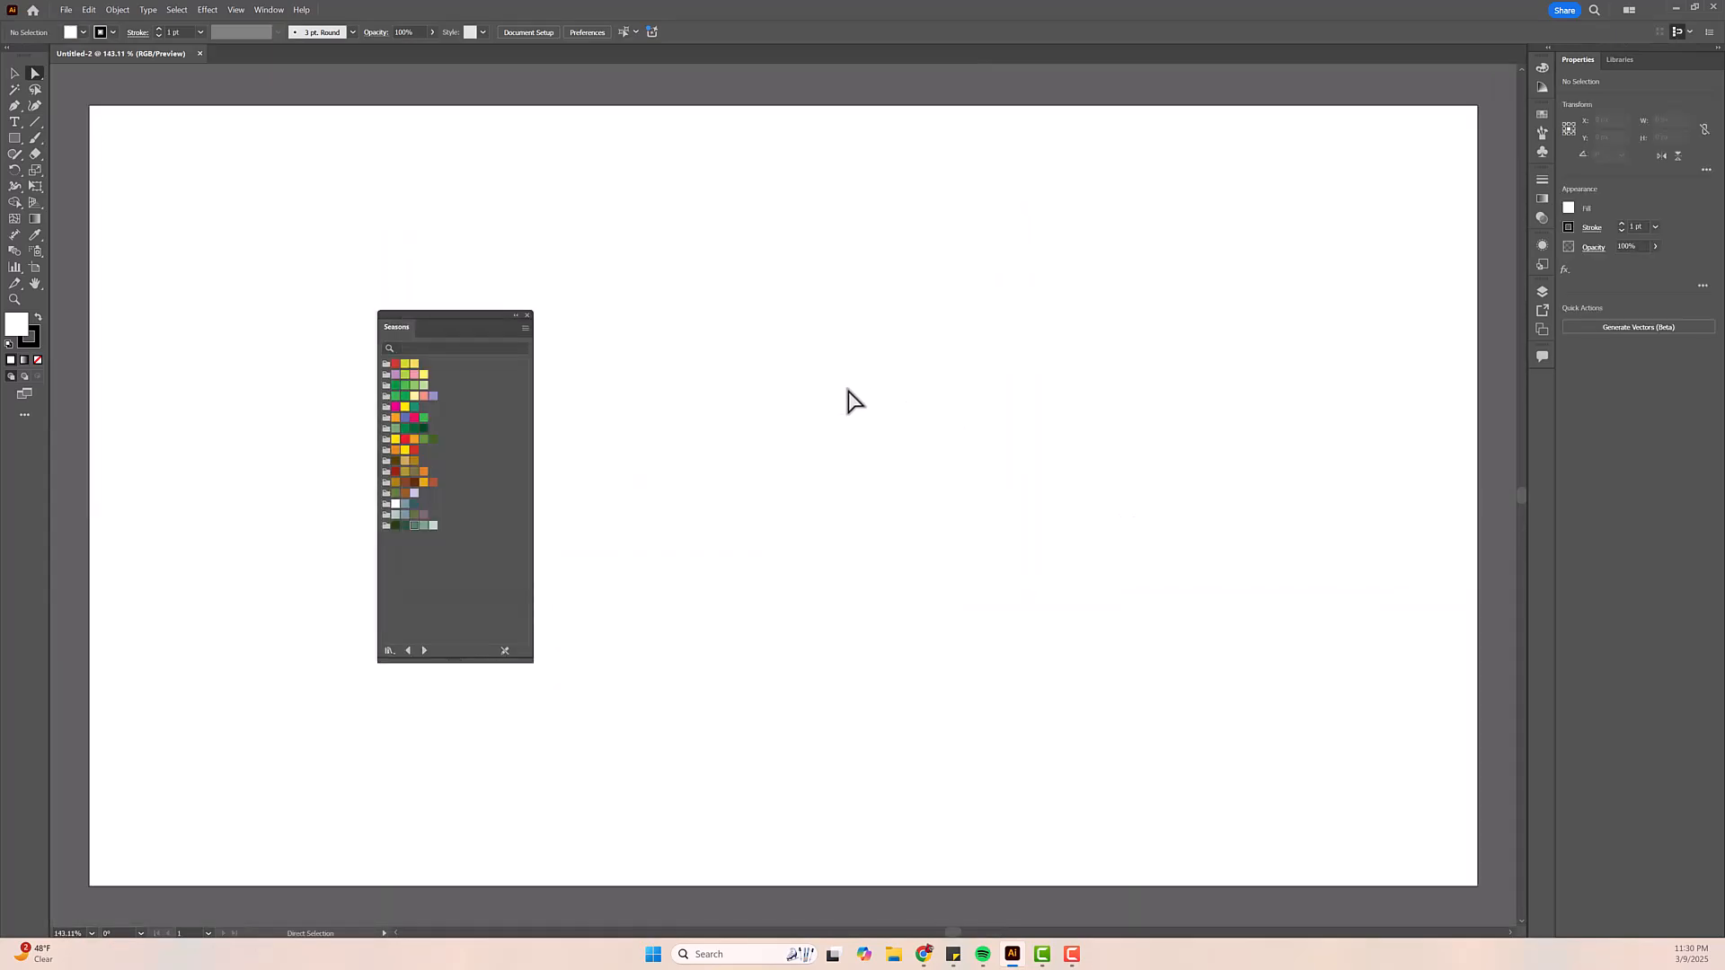
- Close the floating Seasons swatch library and choose the Essentials Classic workspace
left_click(526, 315)
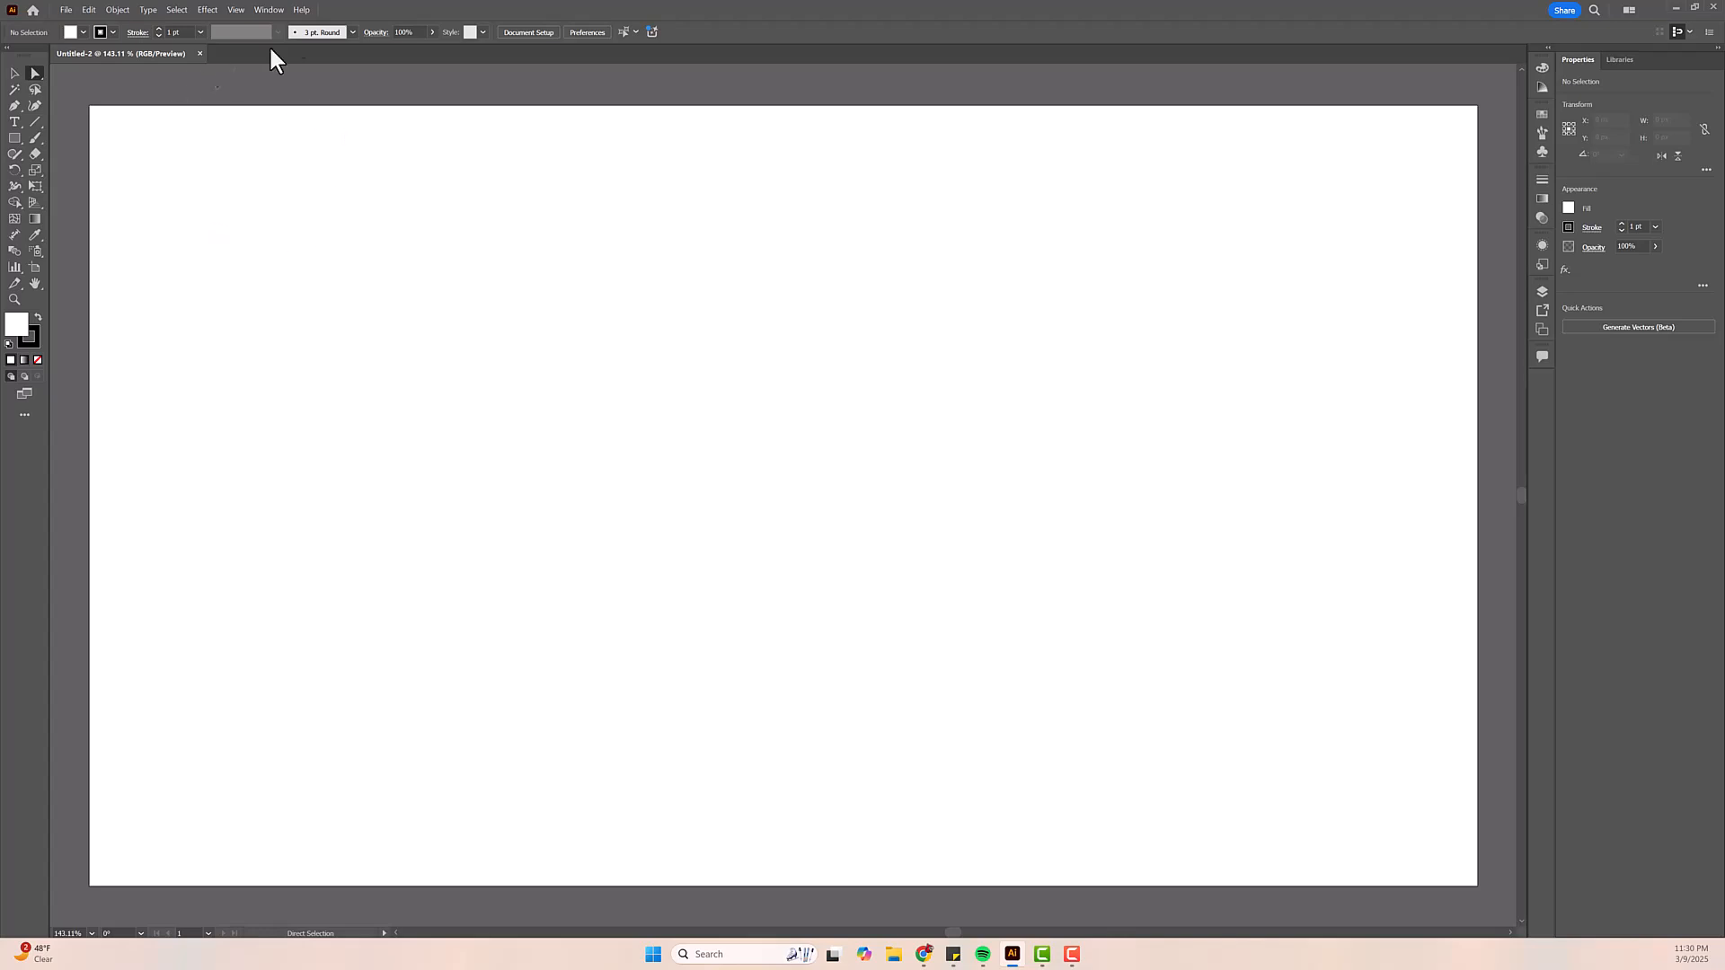
left_click(272, 10)
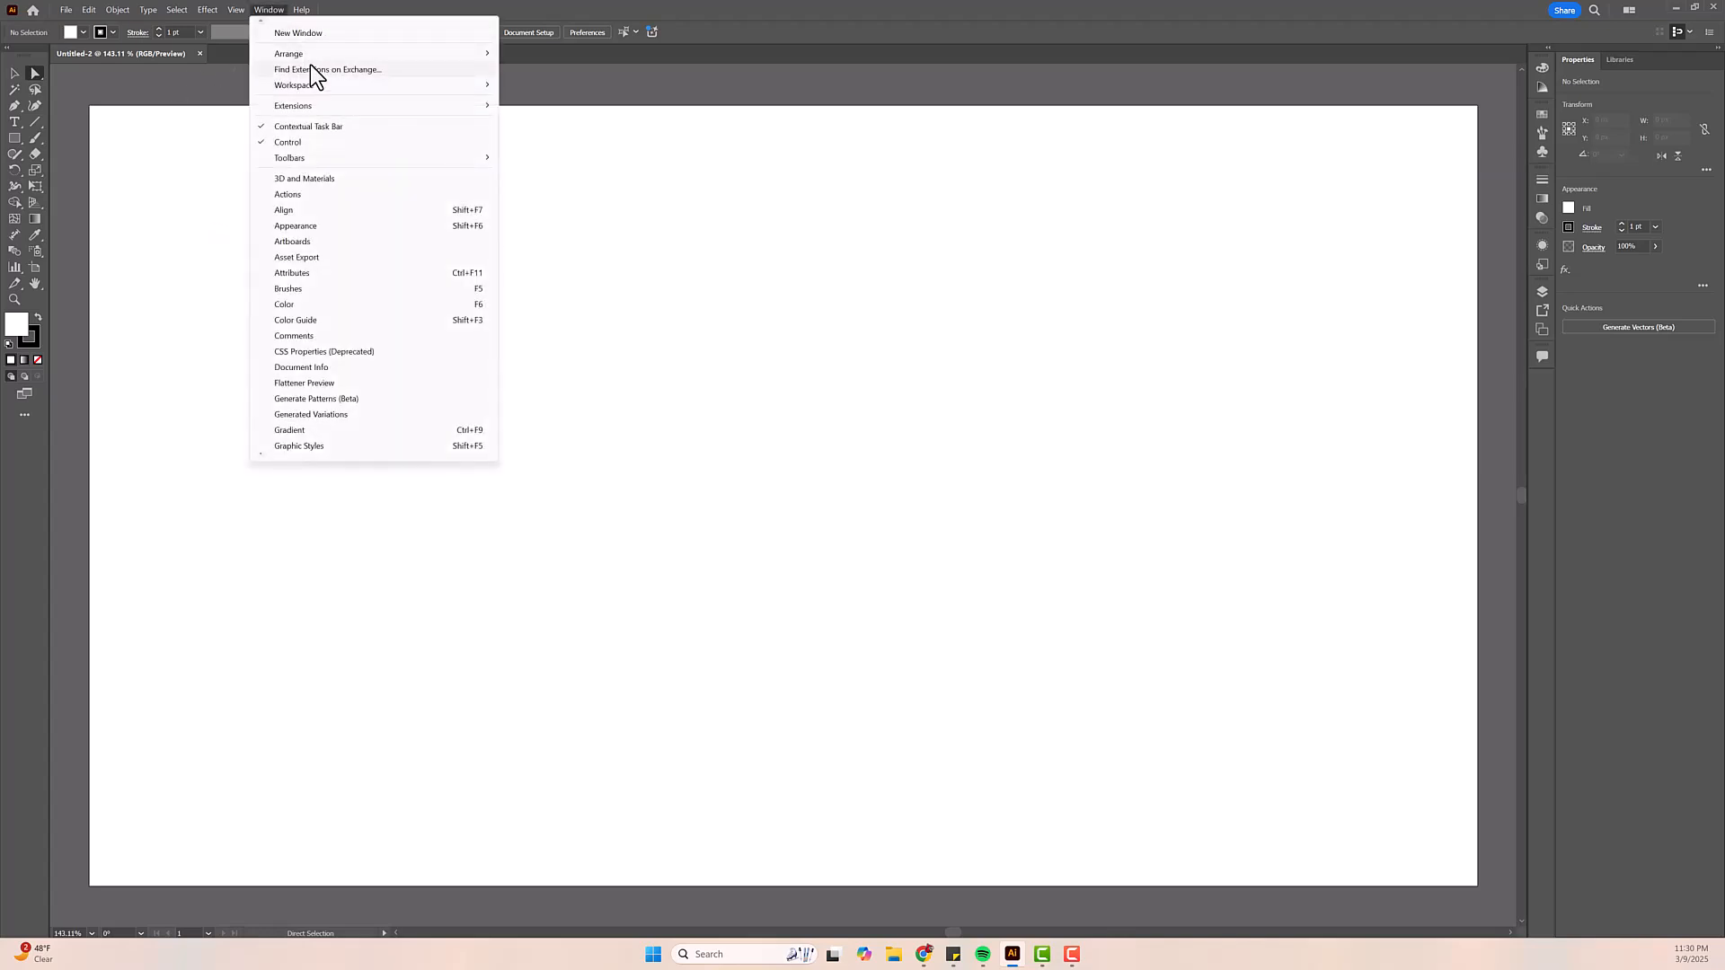
mouse_move(317, 88)
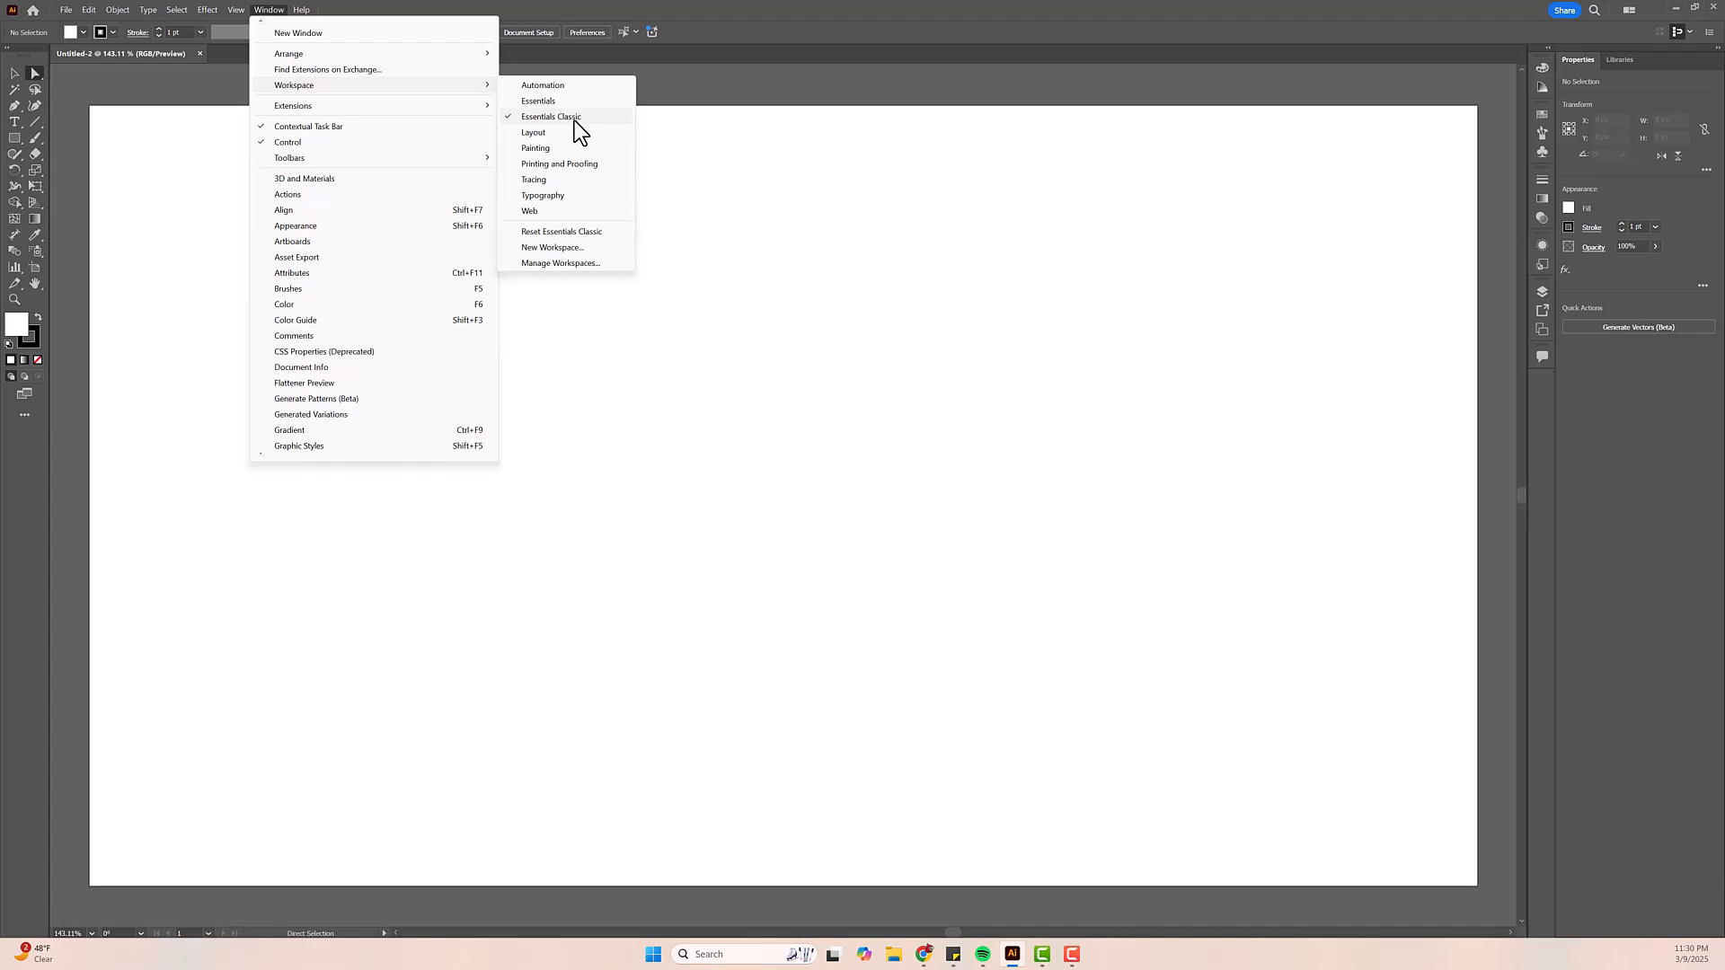
left_click(574, 119)
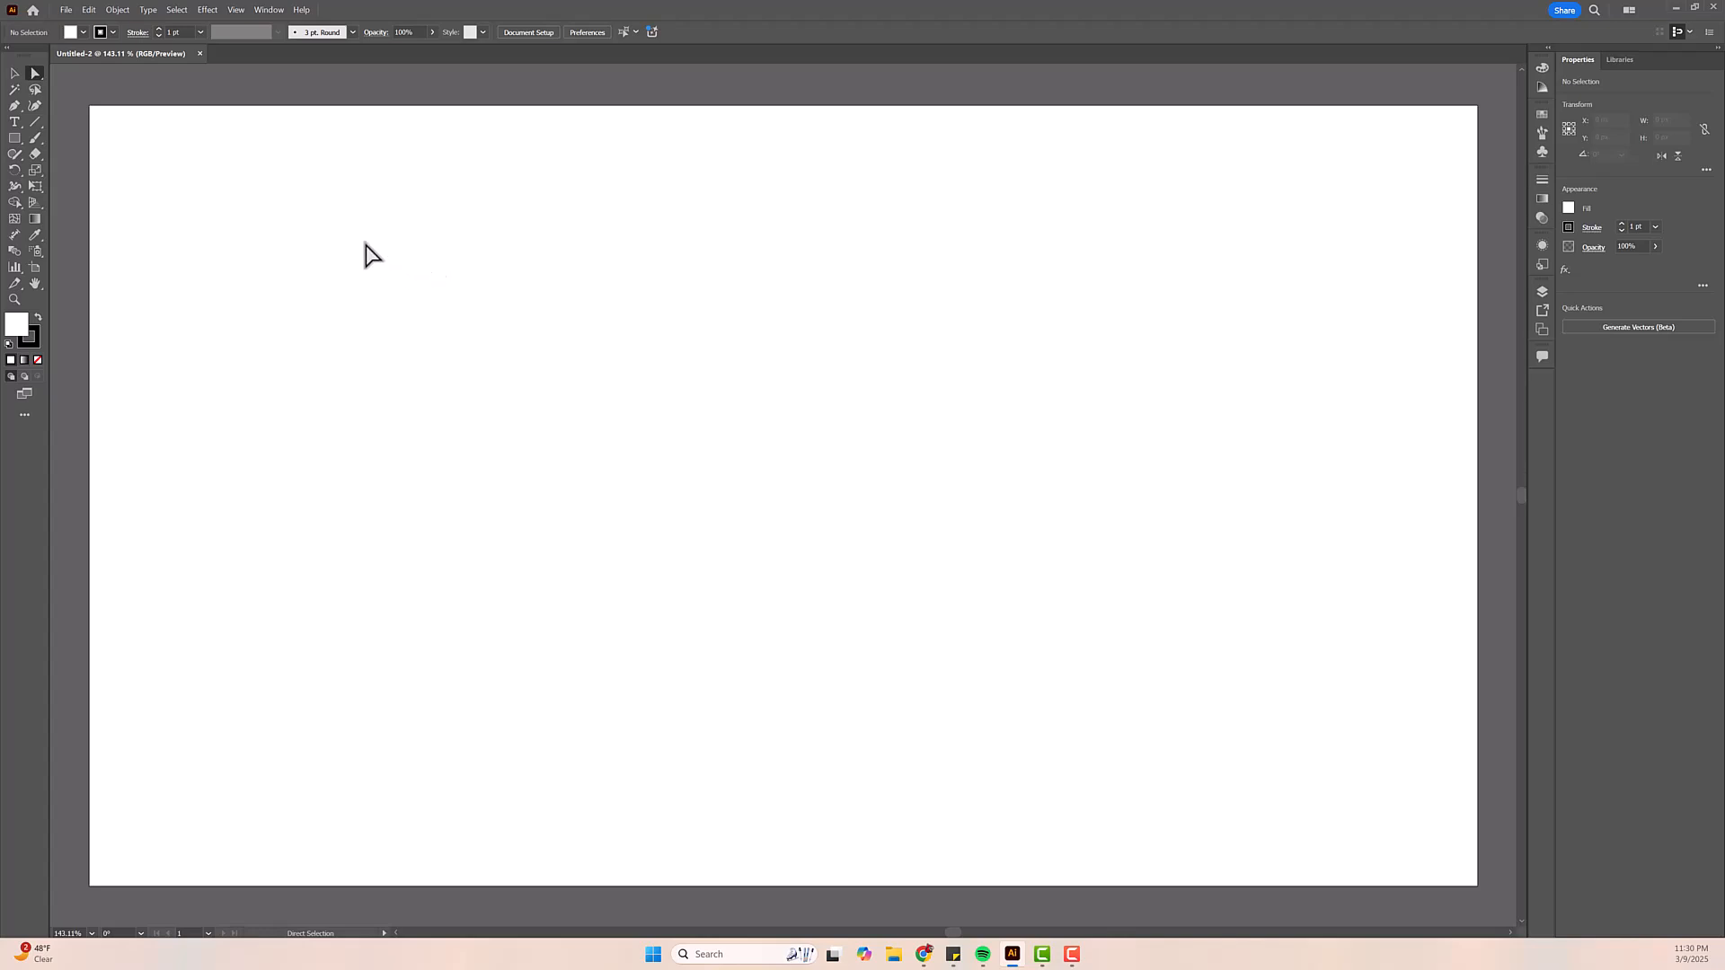
- Draw a circle about 290 px in diameter with the Ellipse tool in the upper-left part of the artboard
left_click(15, 73)
left_click(15, 74)
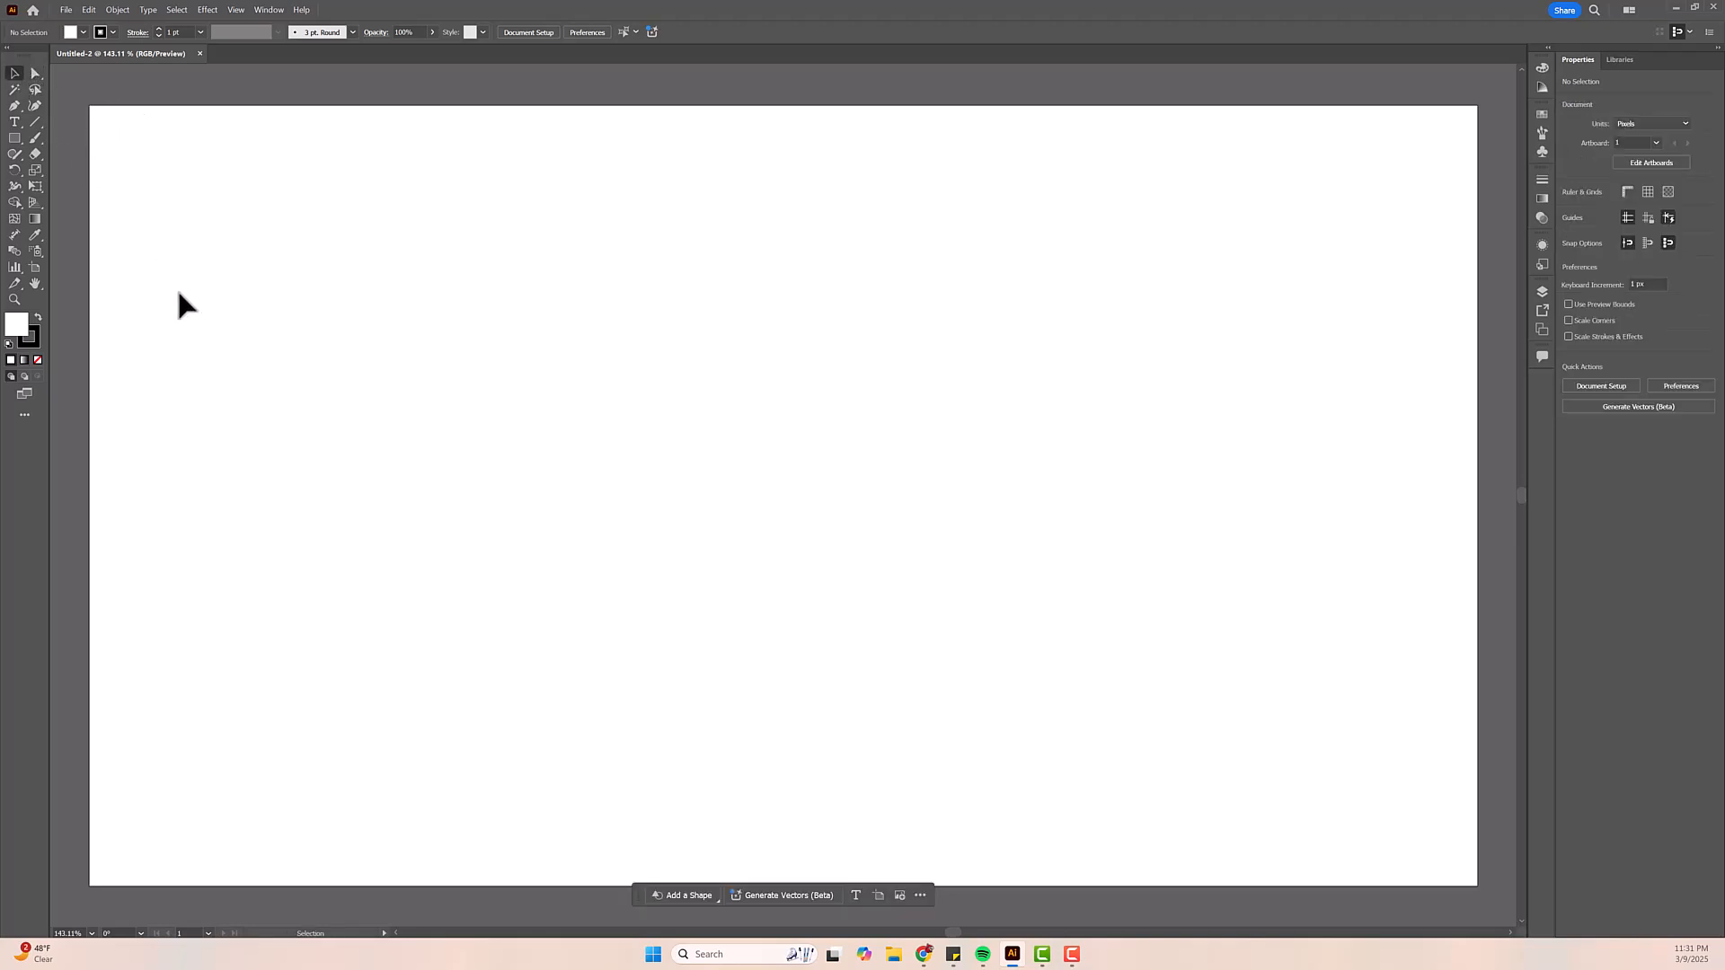
left_click(14, 138)
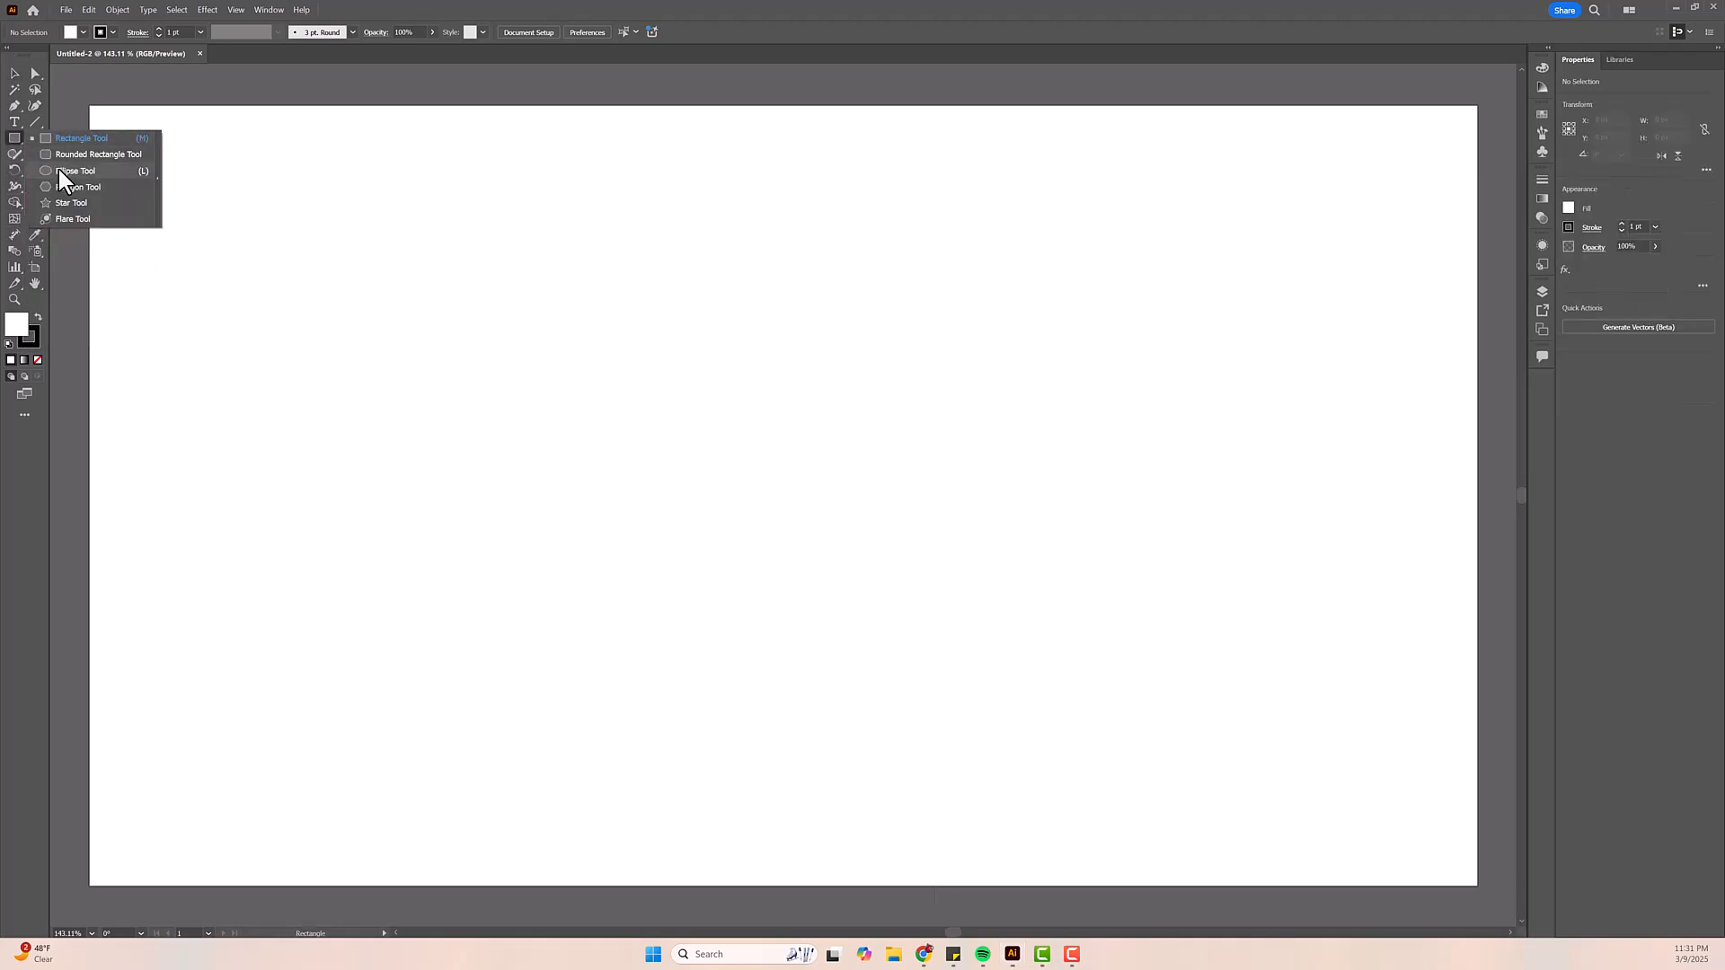
left_click(15, 139)
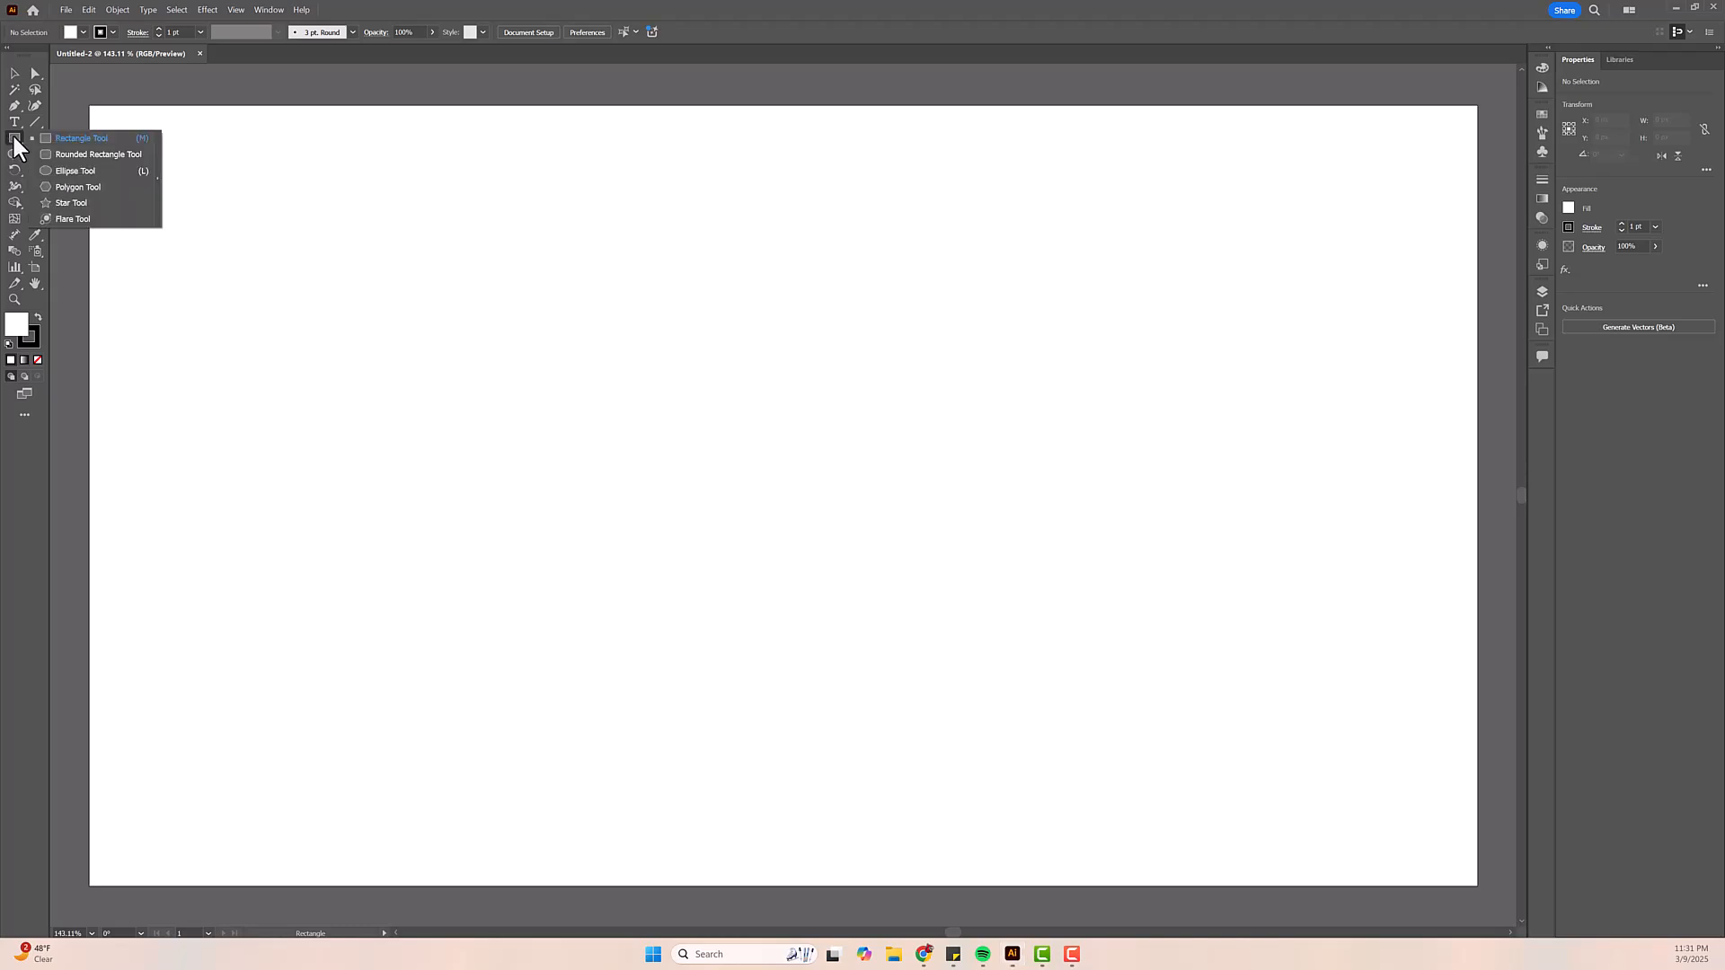
left_click(72, 167)
left_click_drag(354, 215, 565, 423)
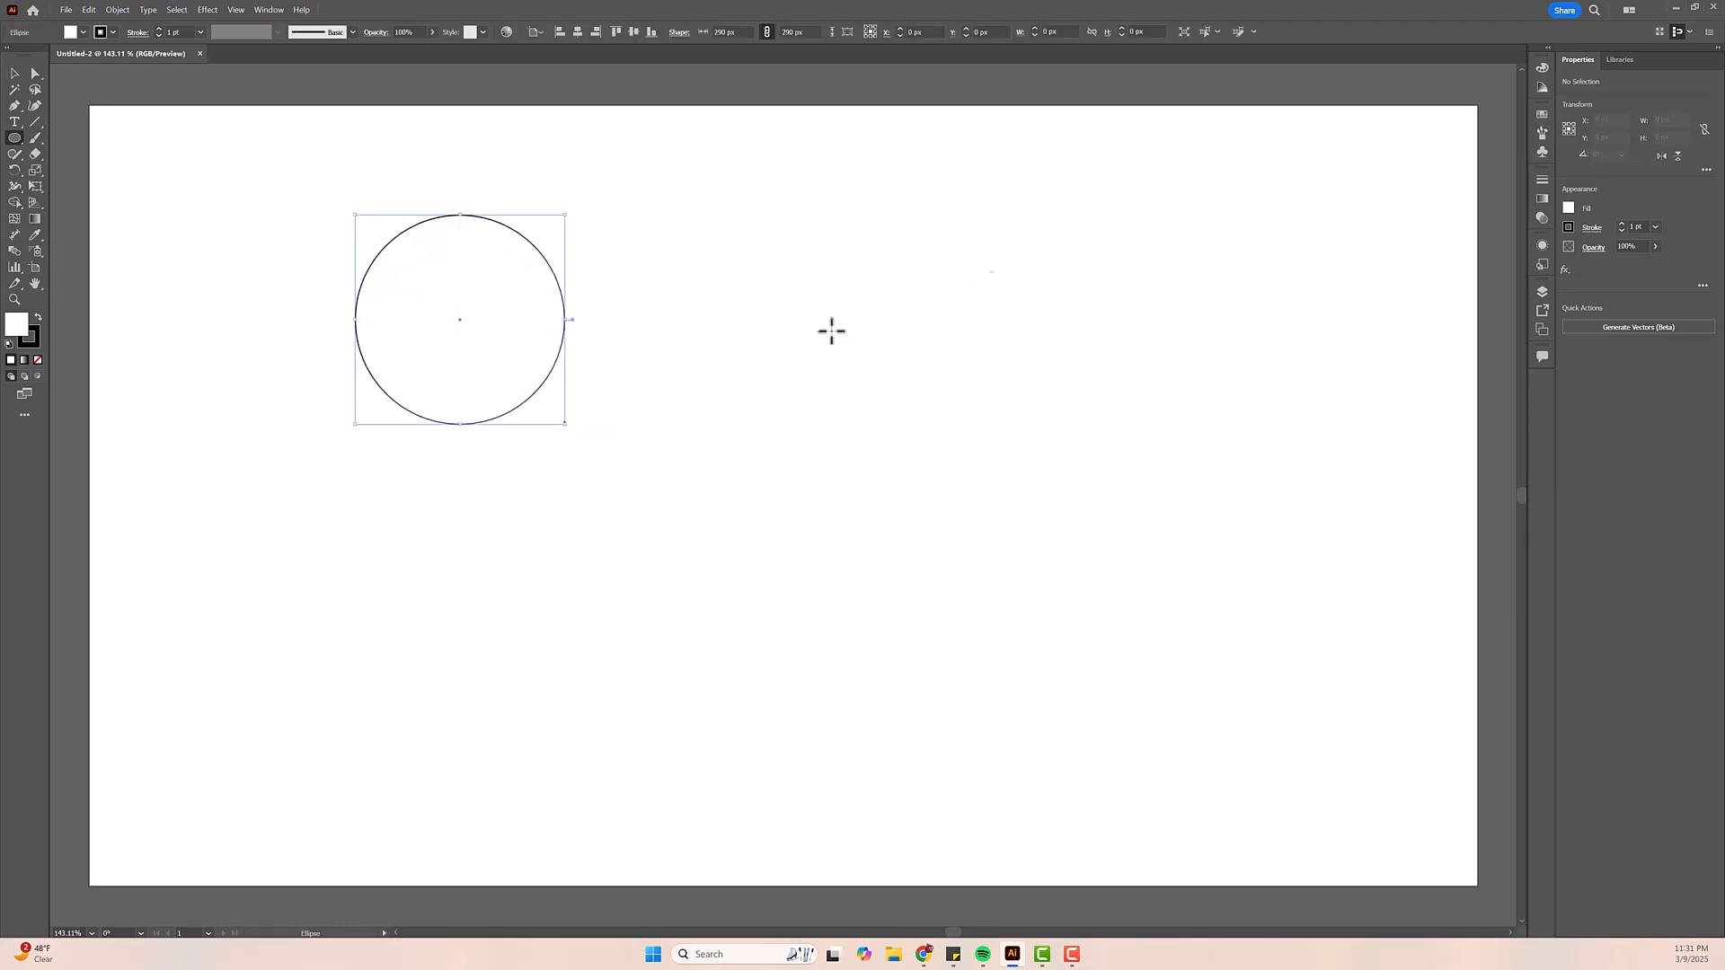
- Fill the circle with bright green and set its stroke to none
left_click(1566, 208)
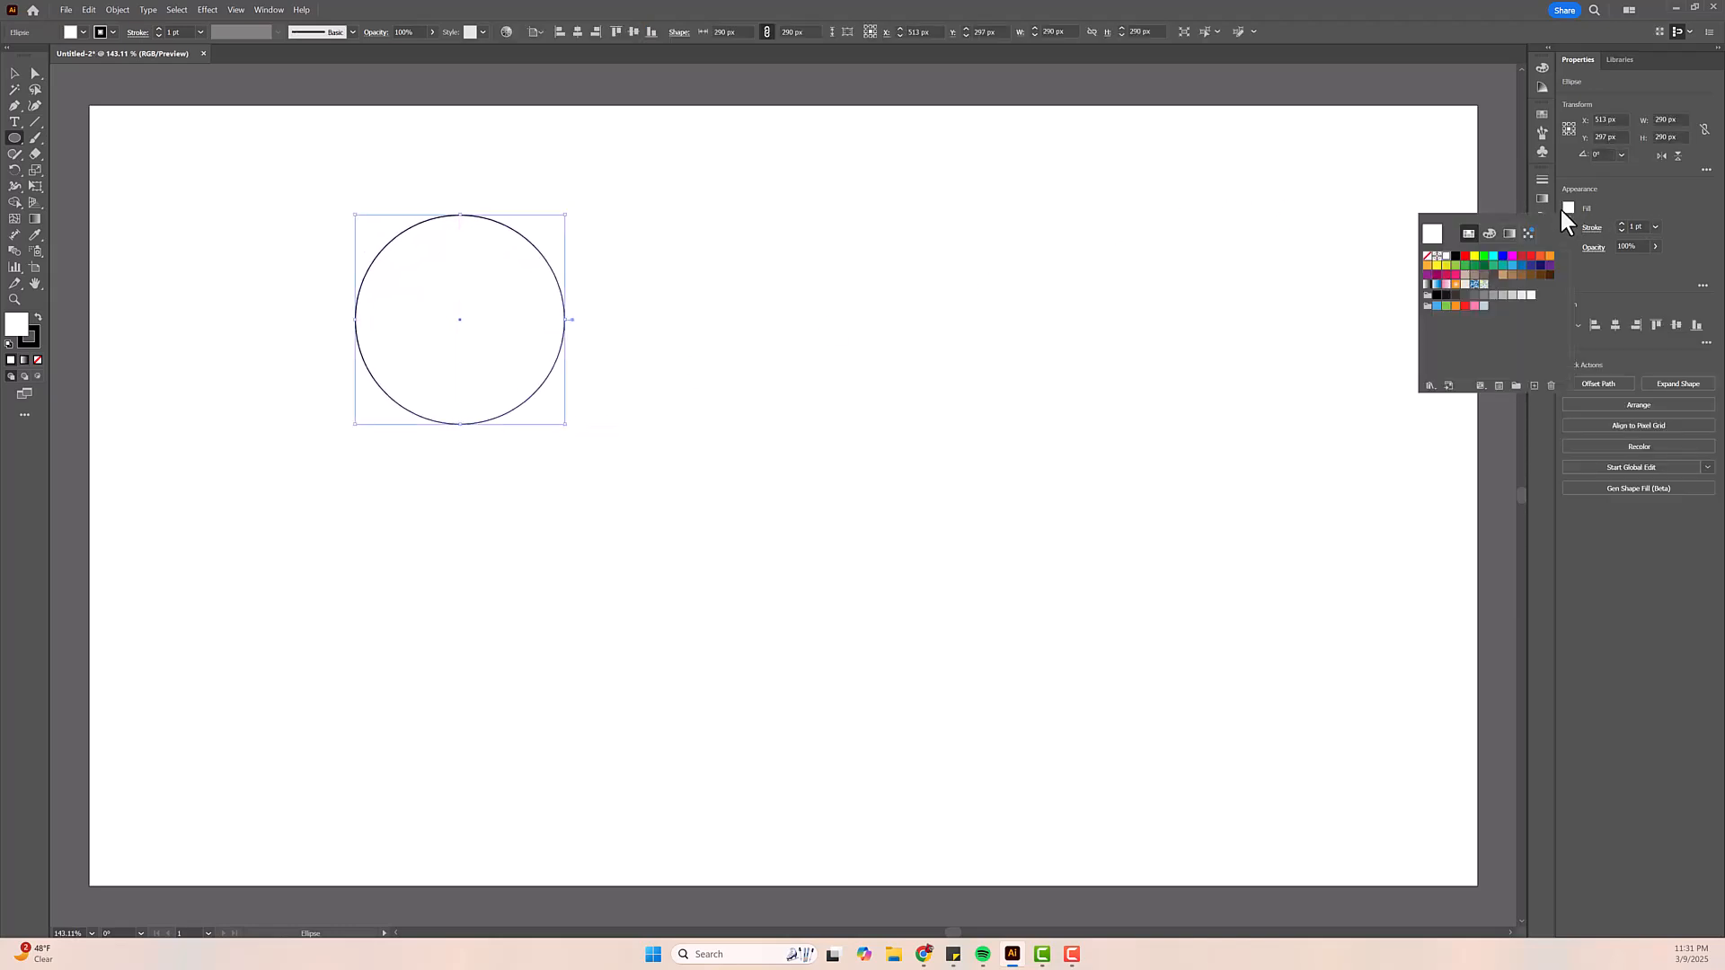
left_click(1483, 256)
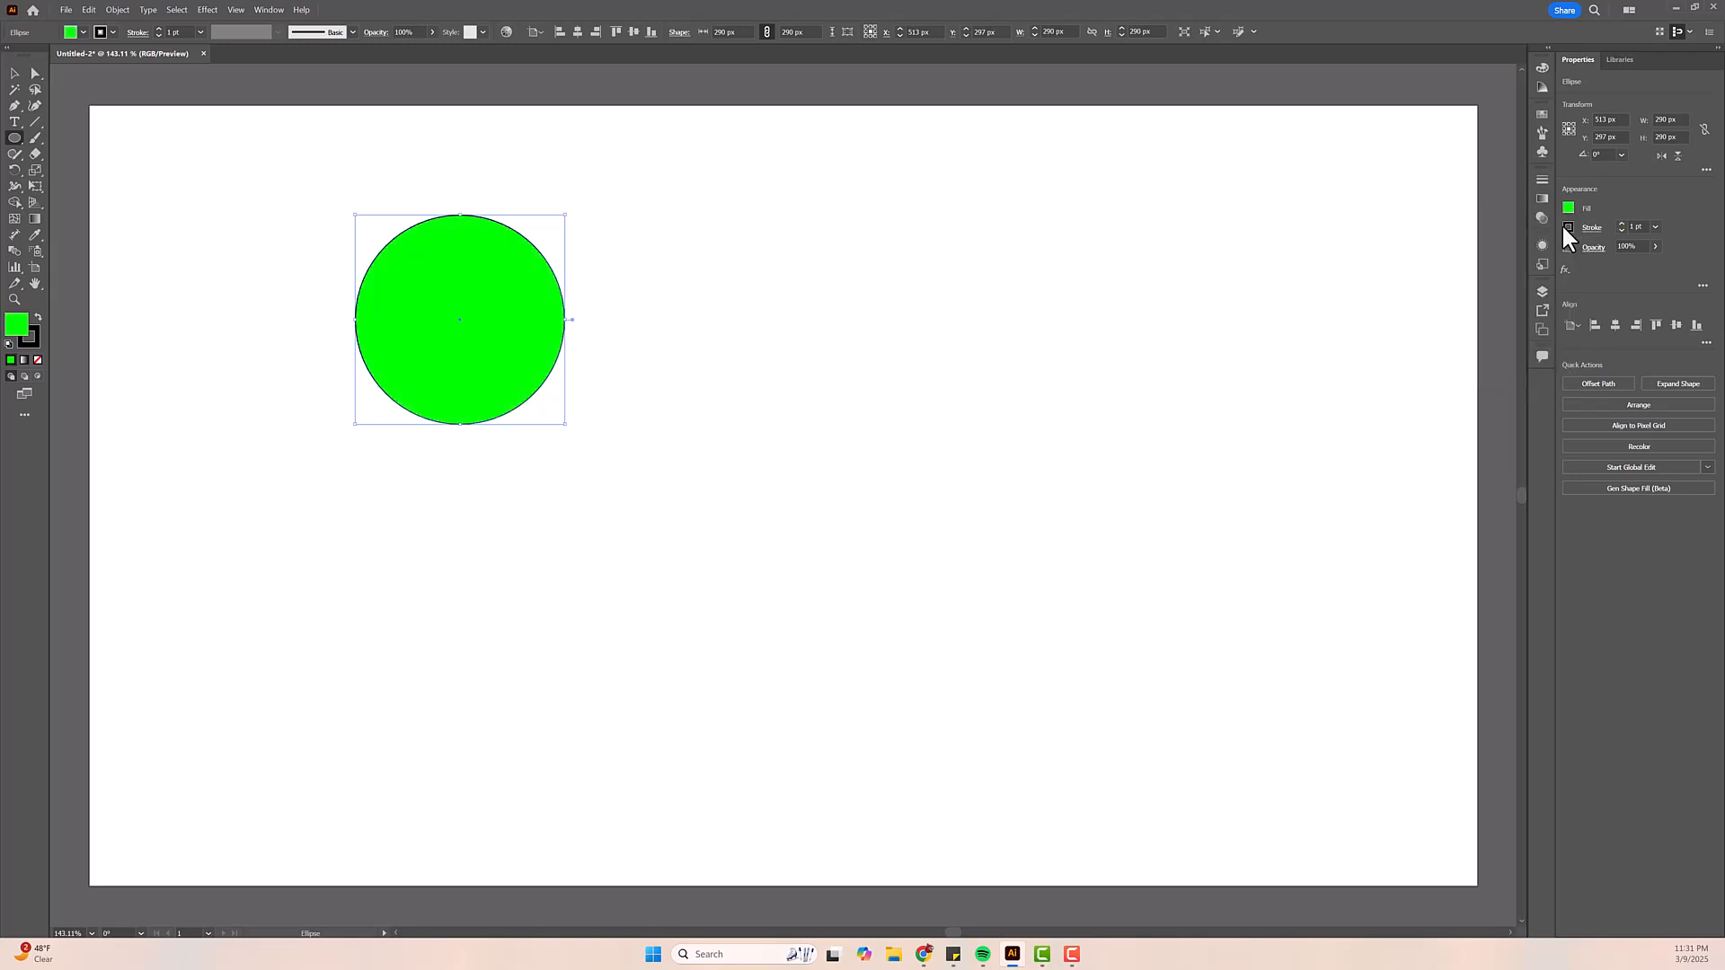
left_click(1568, 228)
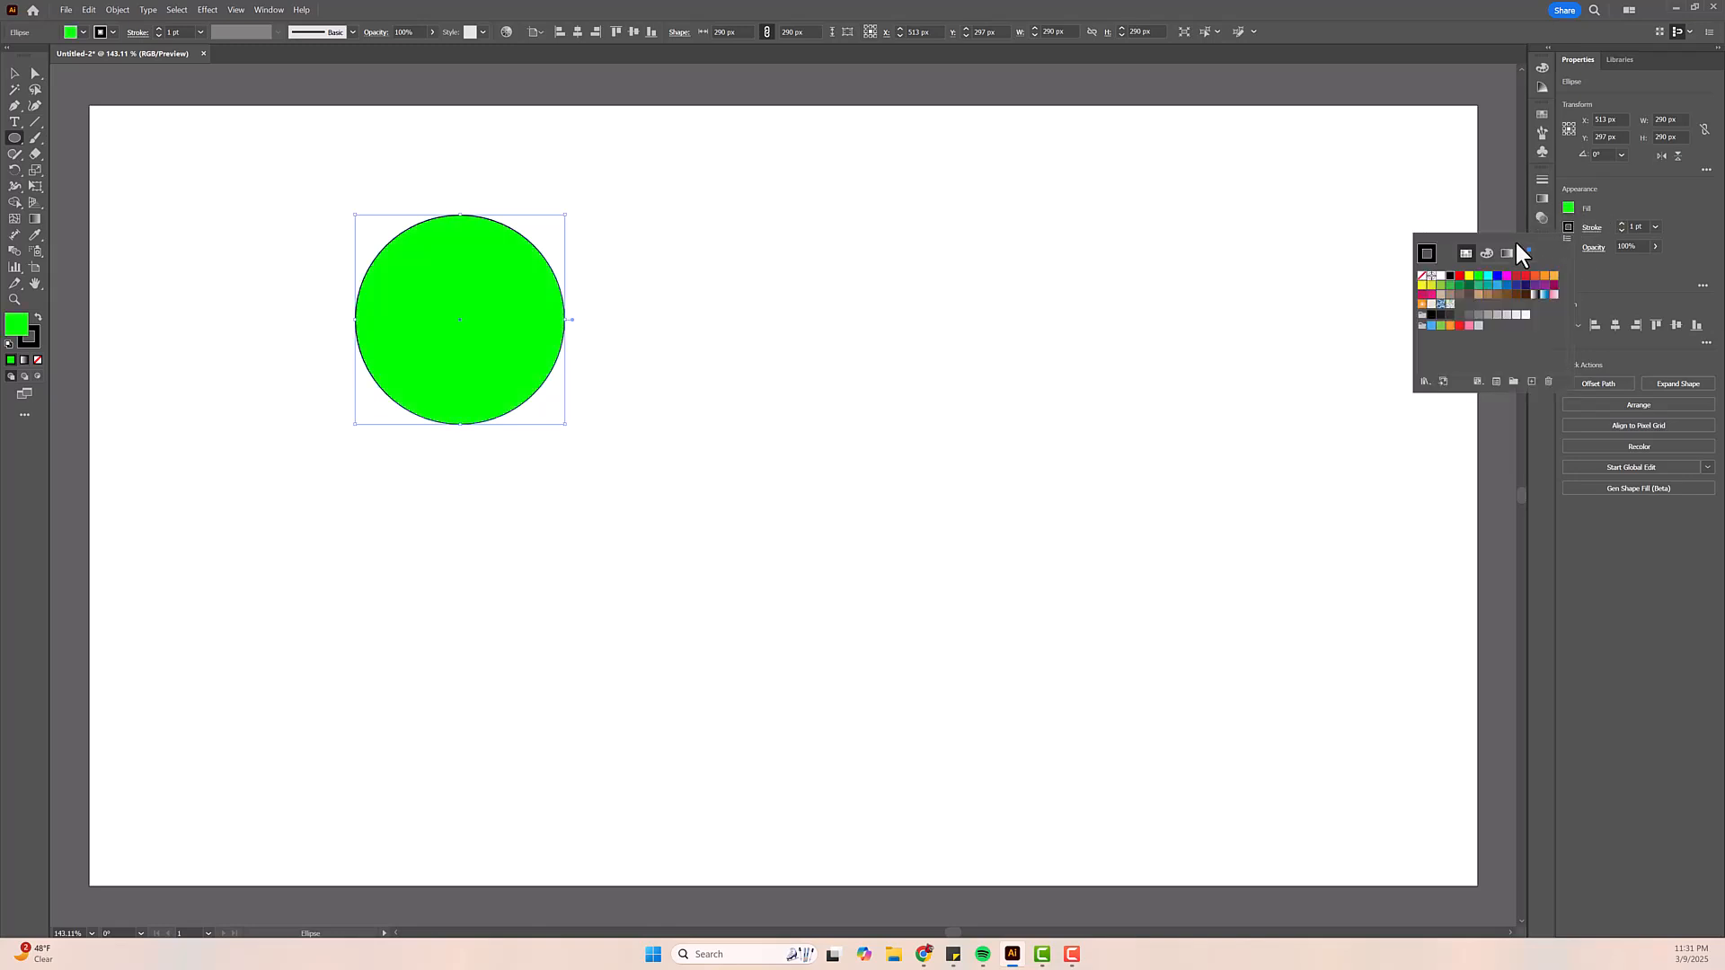
left_click(1422, 277)
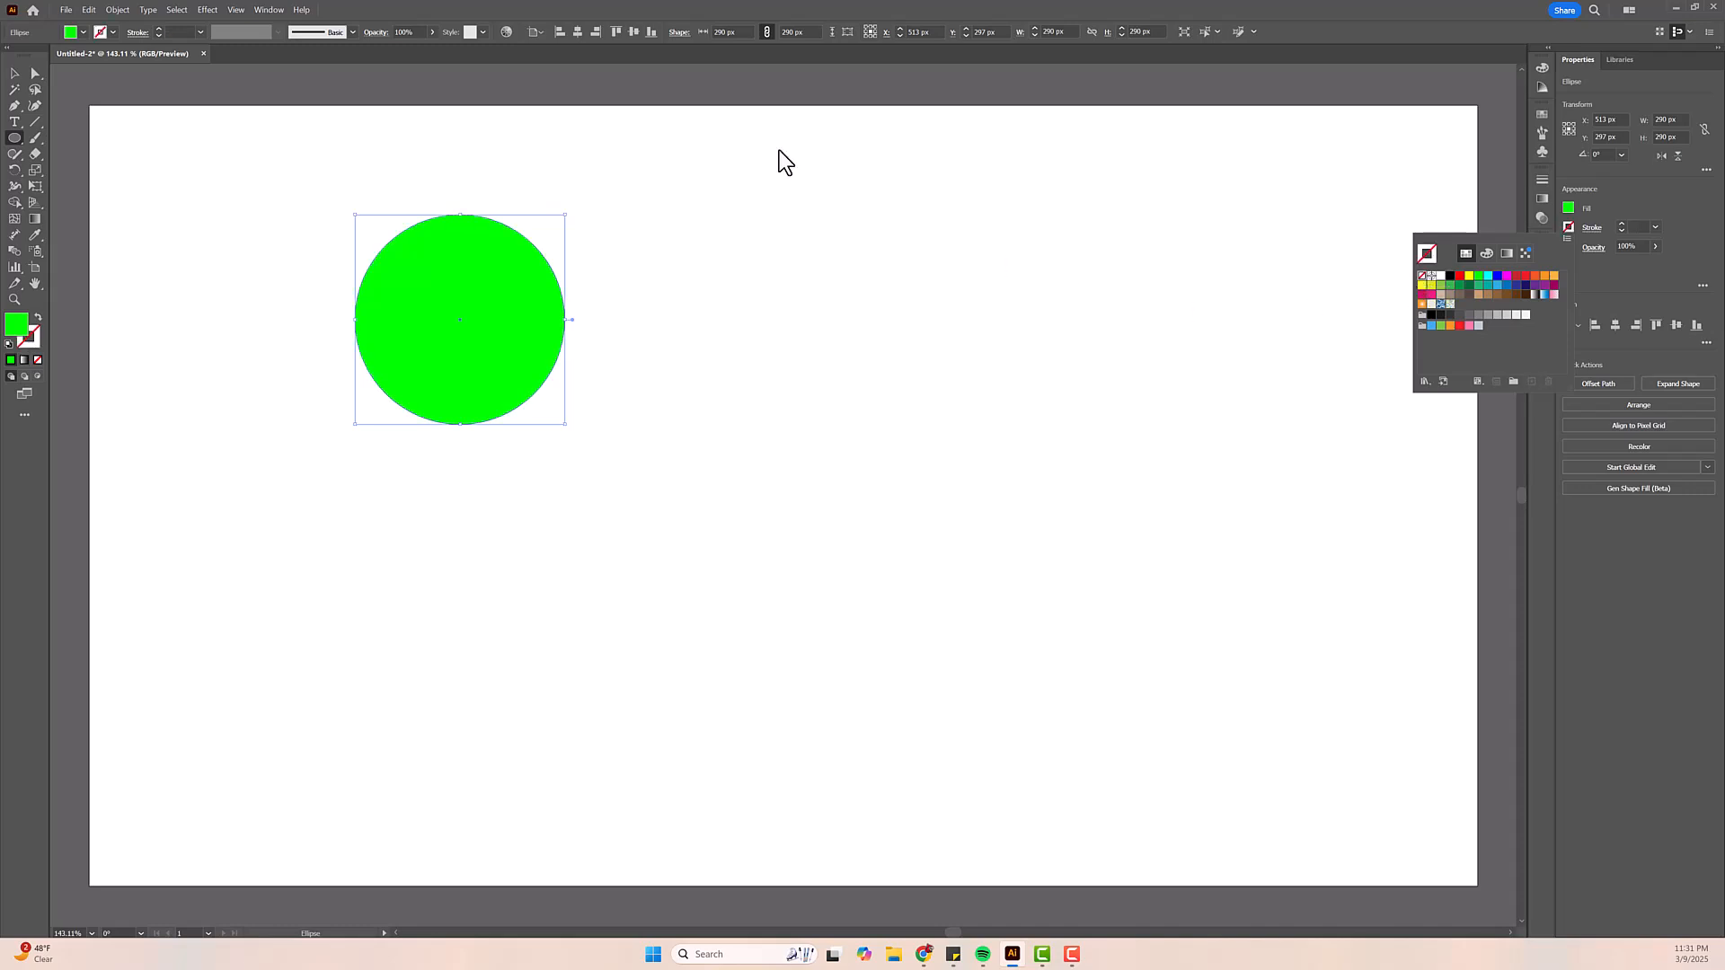
left_click(1544, 278)
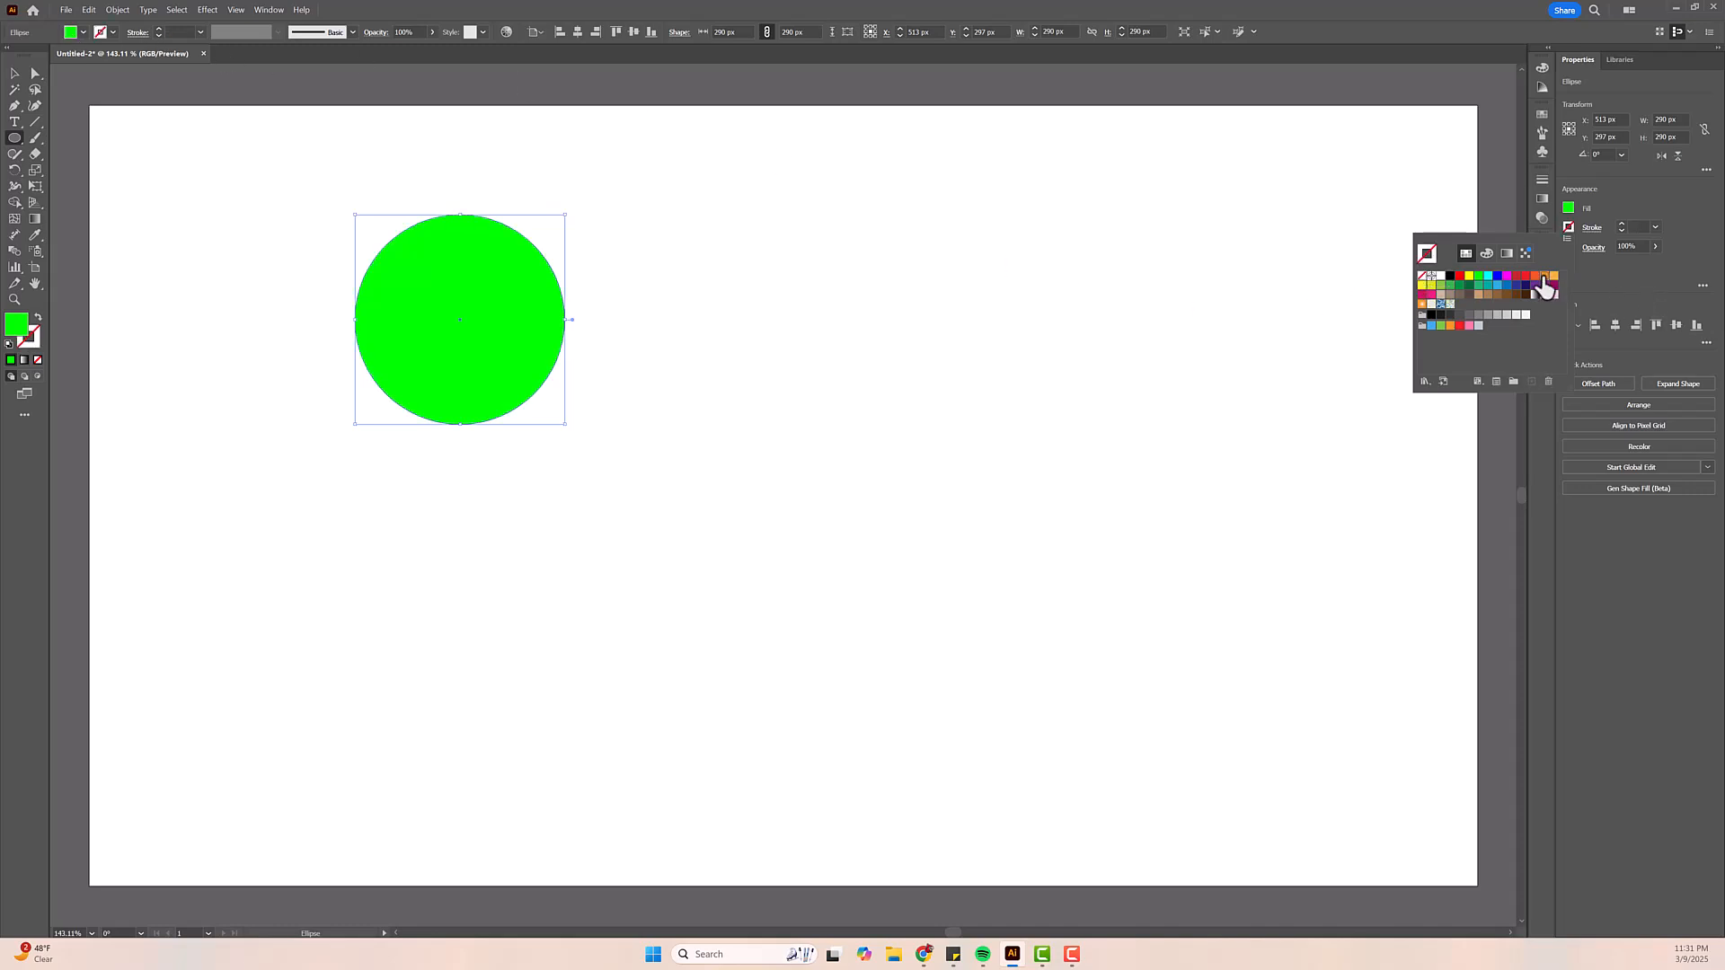
left_click(1422, 277)
- Change the circle's fill to light orange, trying a darker orange swatch first
left_click(1569, 208)
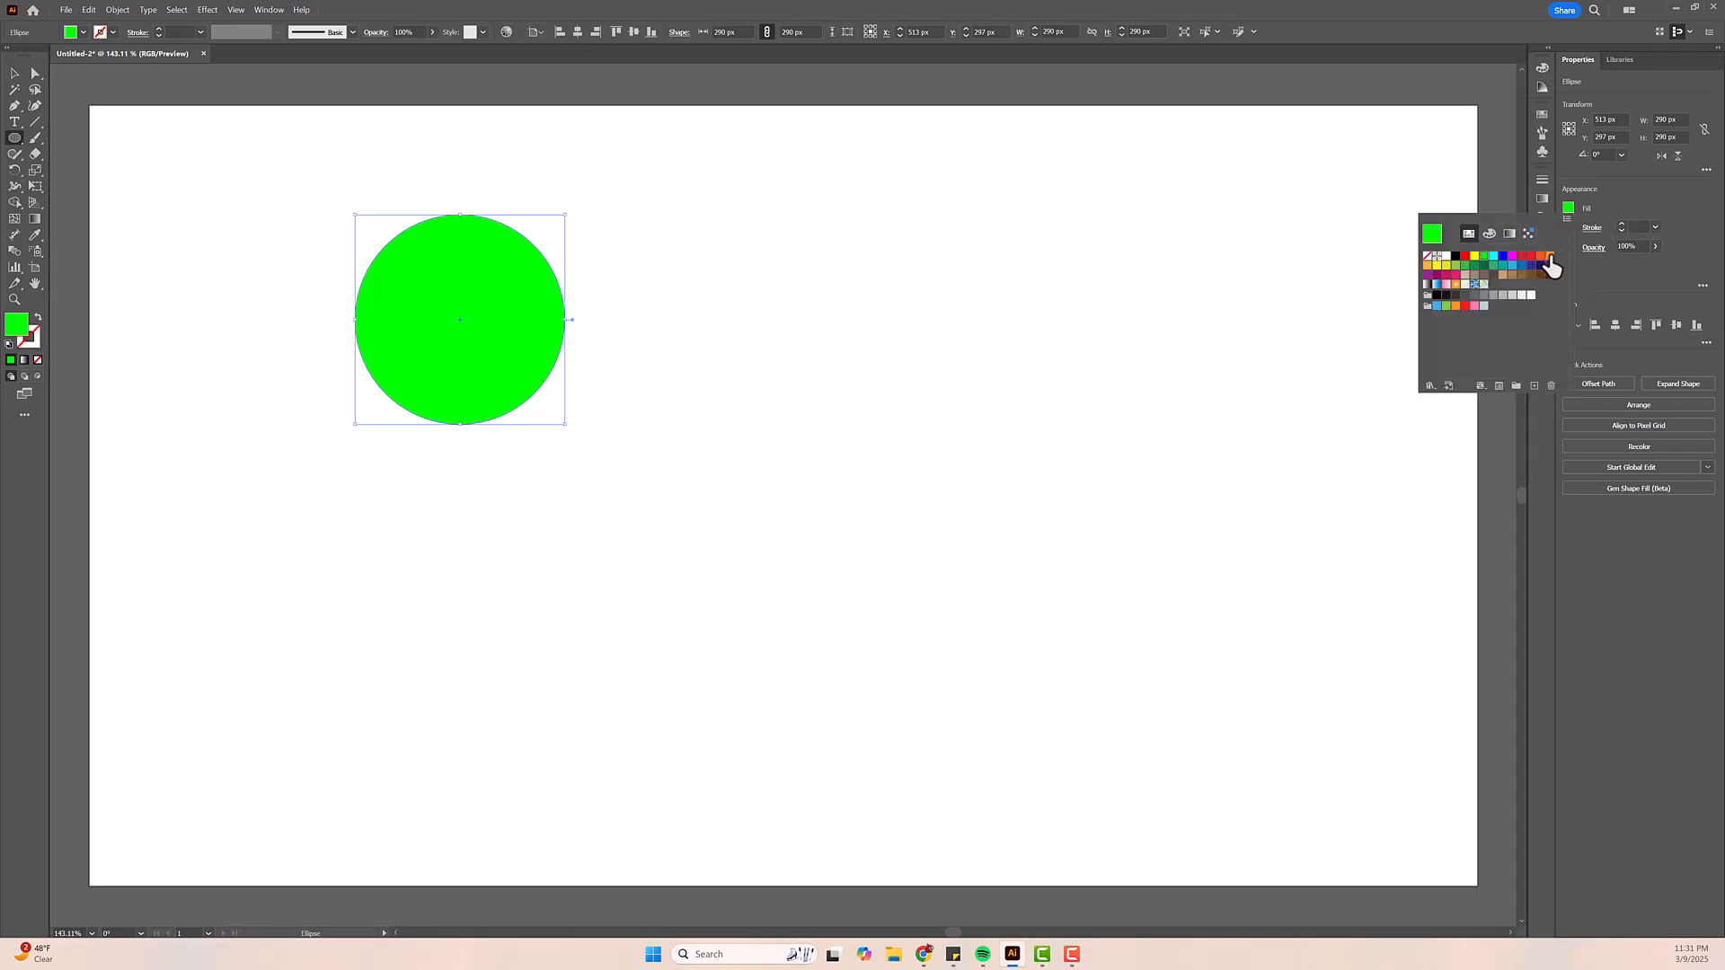
left_click(1549, 257)
left_click(1540, 257)
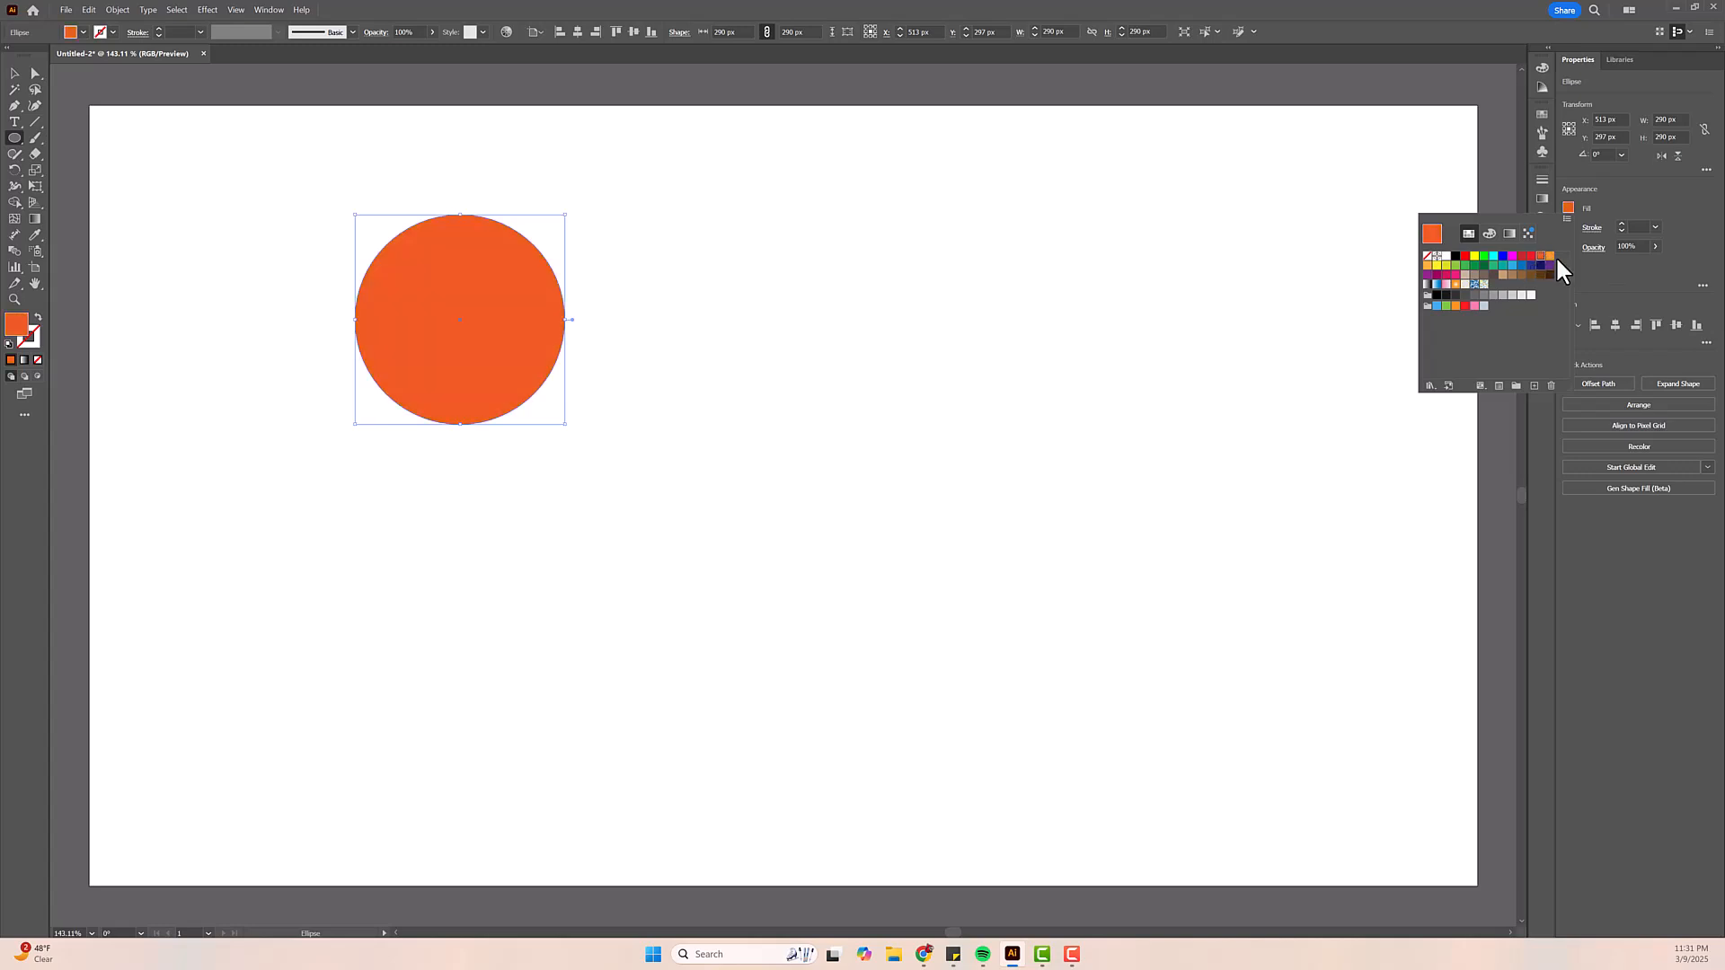
left_click(1549, 256)
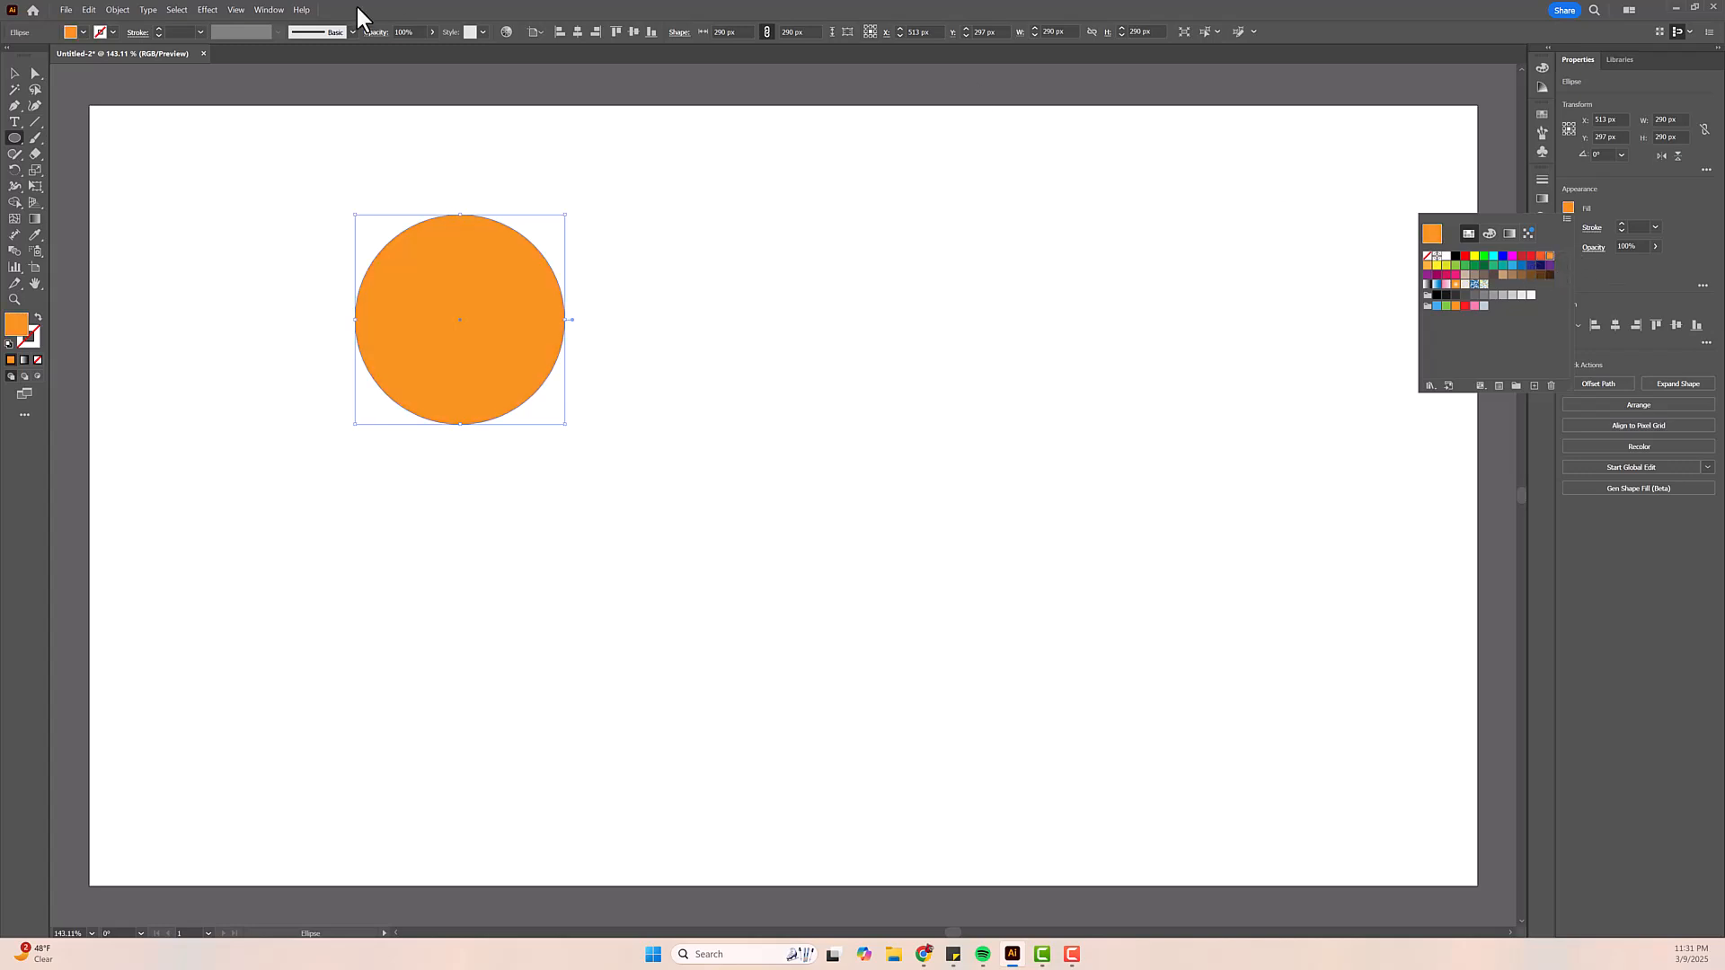
- Move the orange circle toward the artboard's upper-left corner, to about X 300 px, Y 230 px
left_click(15, 74)
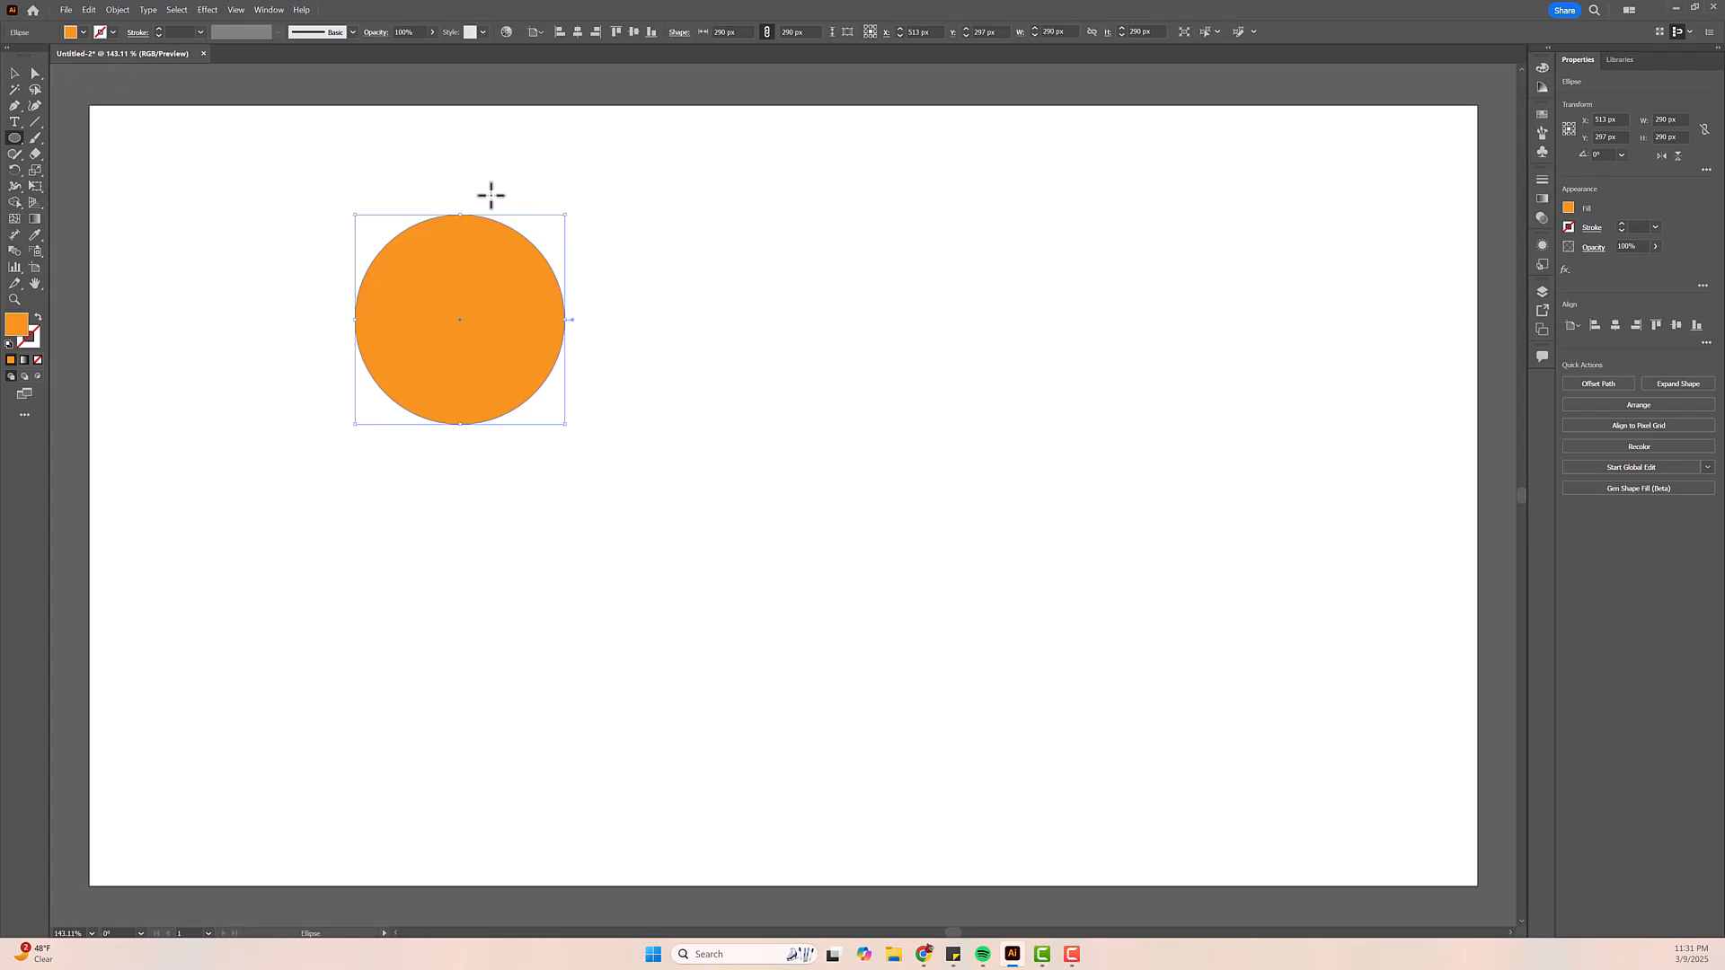
left_click(15, 75)
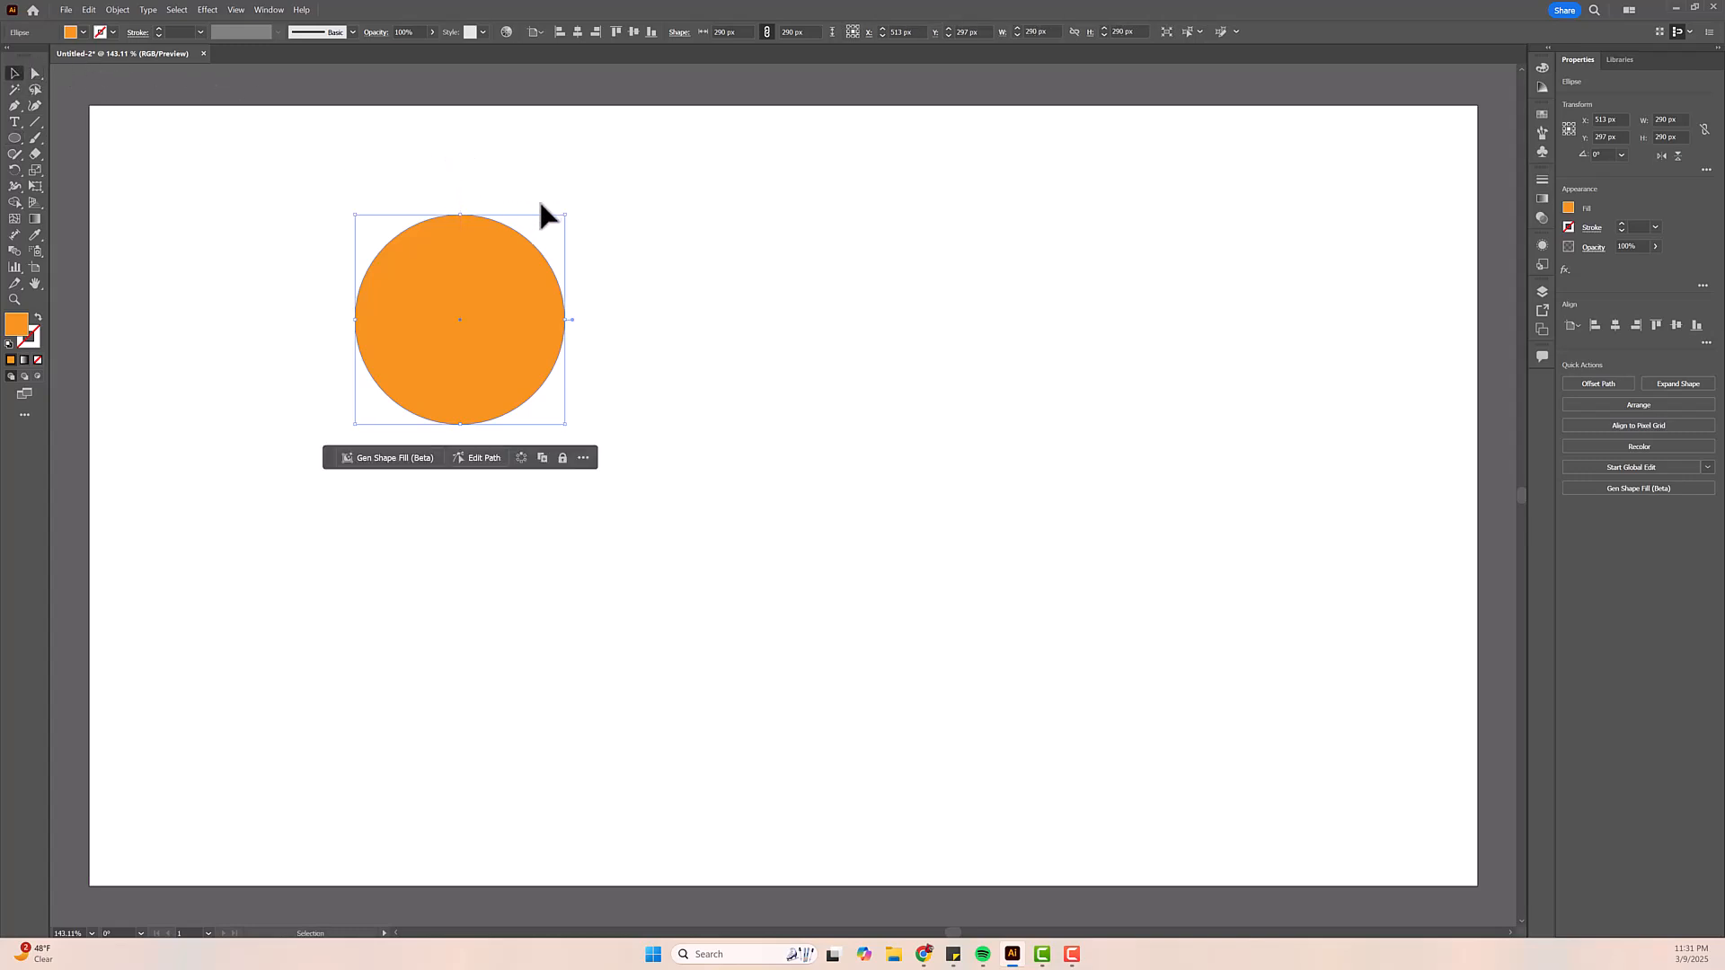
left_click_drag(507, 304, 333, 200)
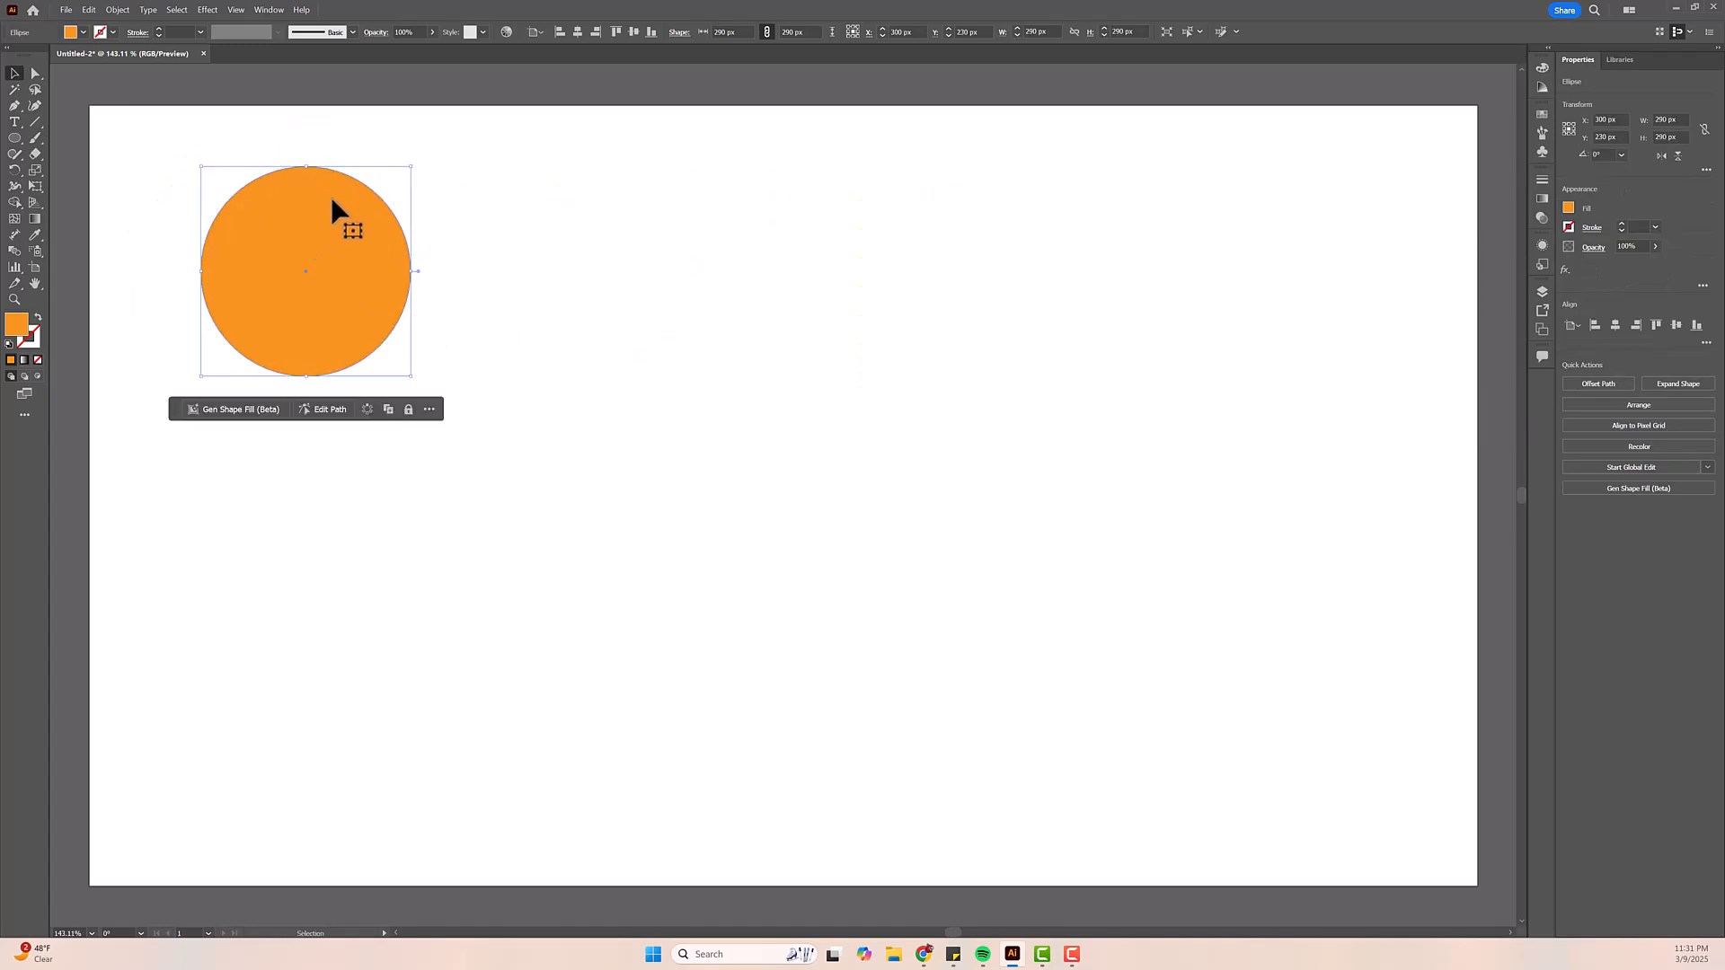
- Try reshaping the circle by pulling its right anchor point far outward and tilting its direction handle, undoing each change
left_click(34, 72)
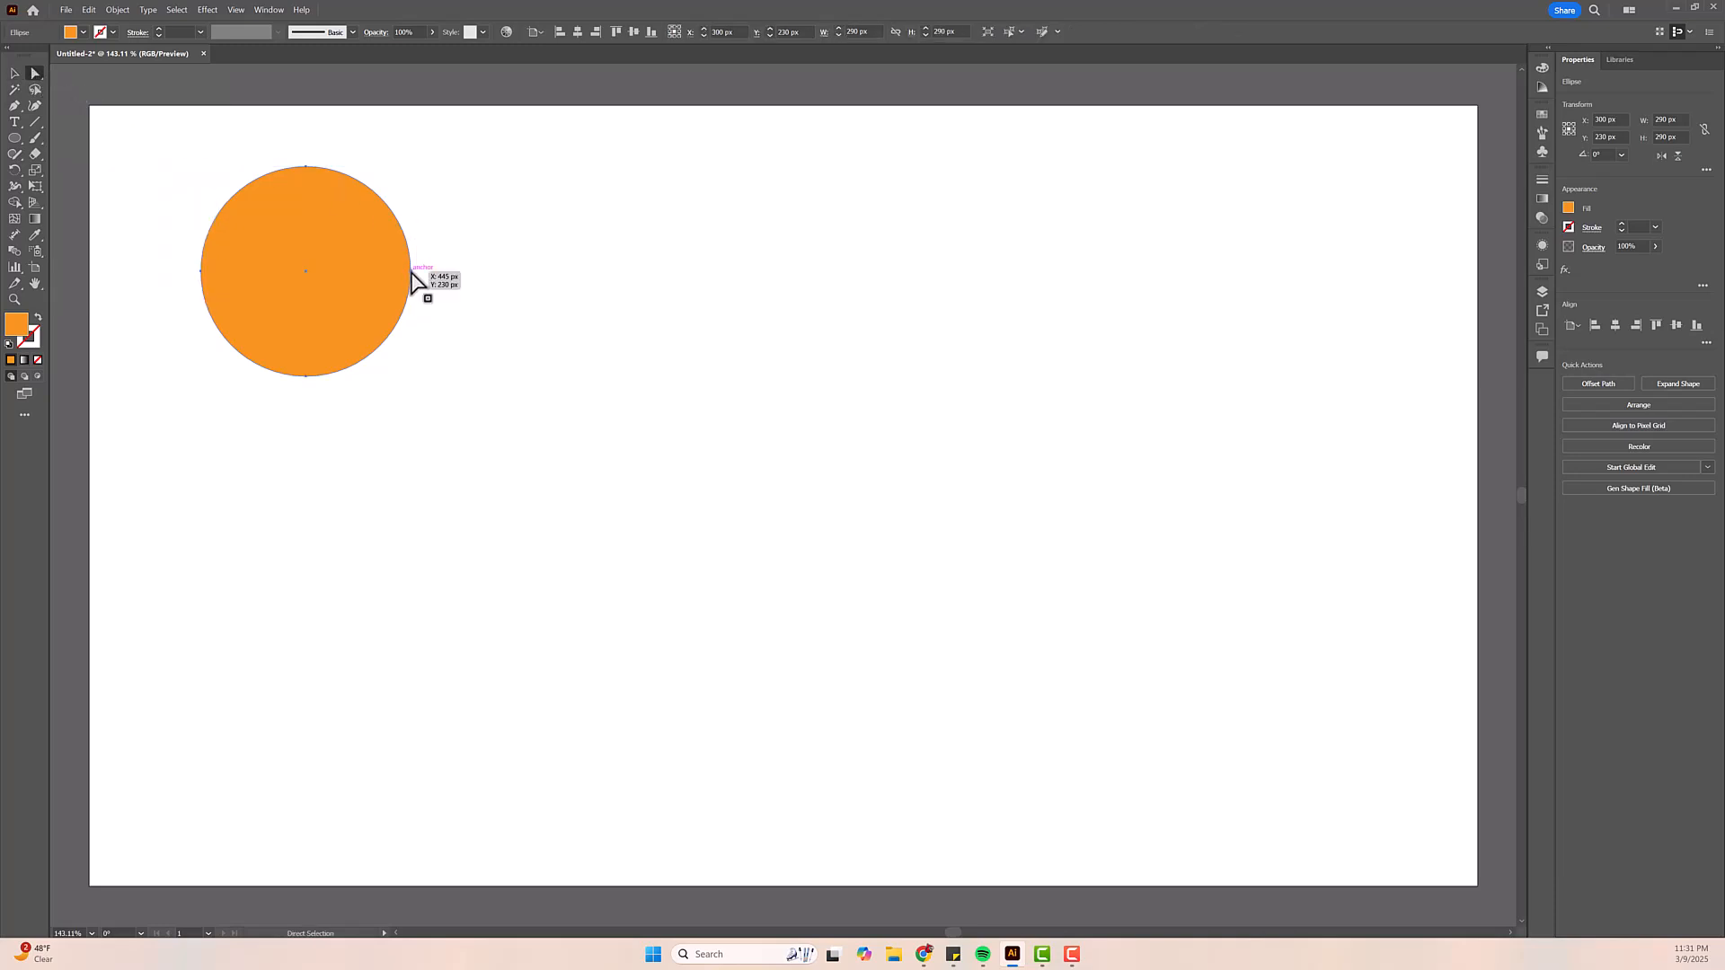
left_click(412, 273)
left_click_drag(412, 274, 849, 314)
key("ctrl")
key("ctrl+z")
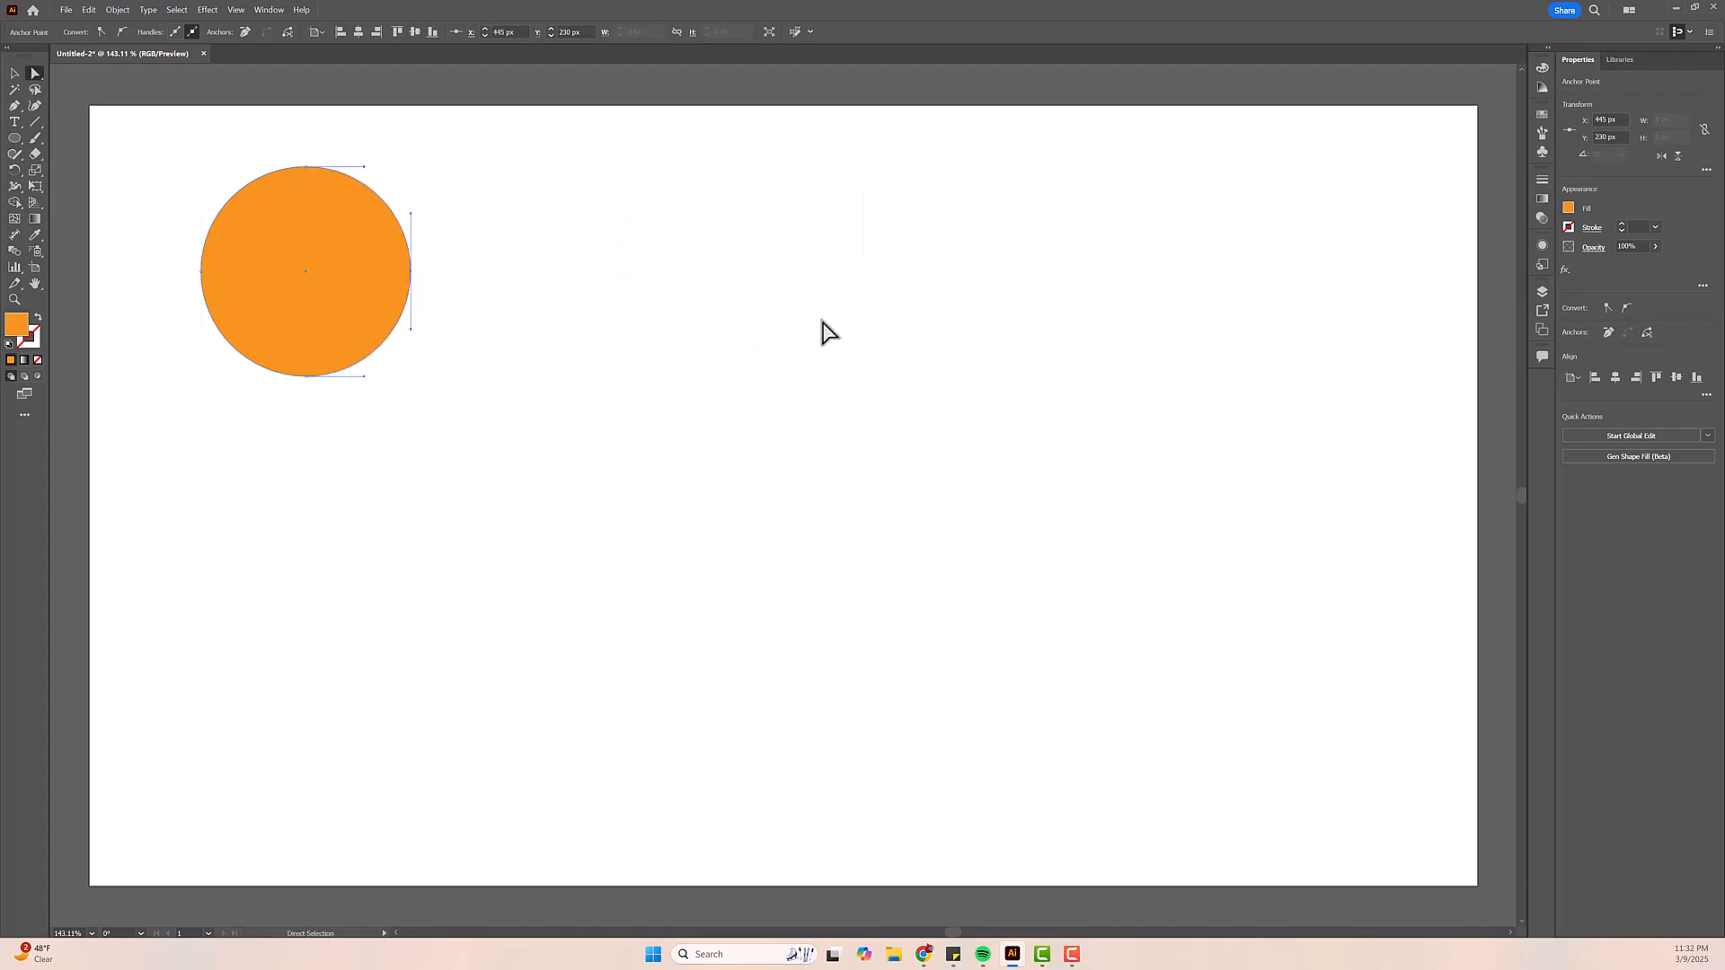
mouse_move(413, 213)
left_mouse_down()
mouse_move(443, 246)
mouse_move(408, 192)
mouse_move(418, 208)
left_mouse_up()
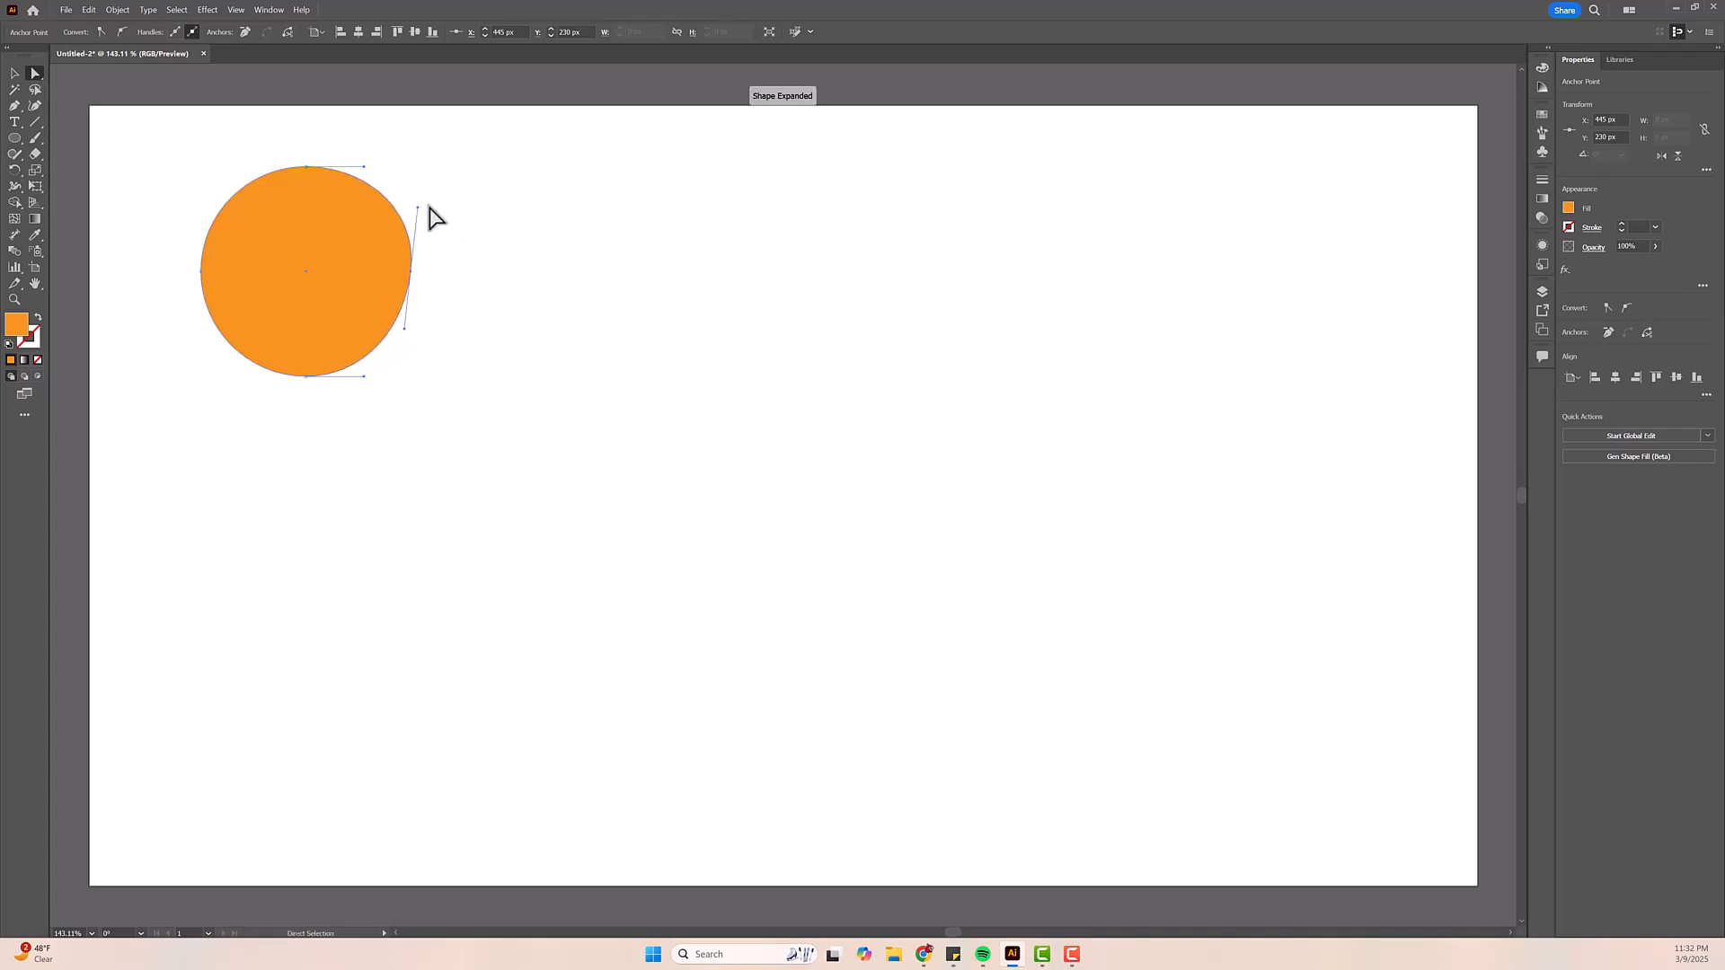
key("ctrl+z")
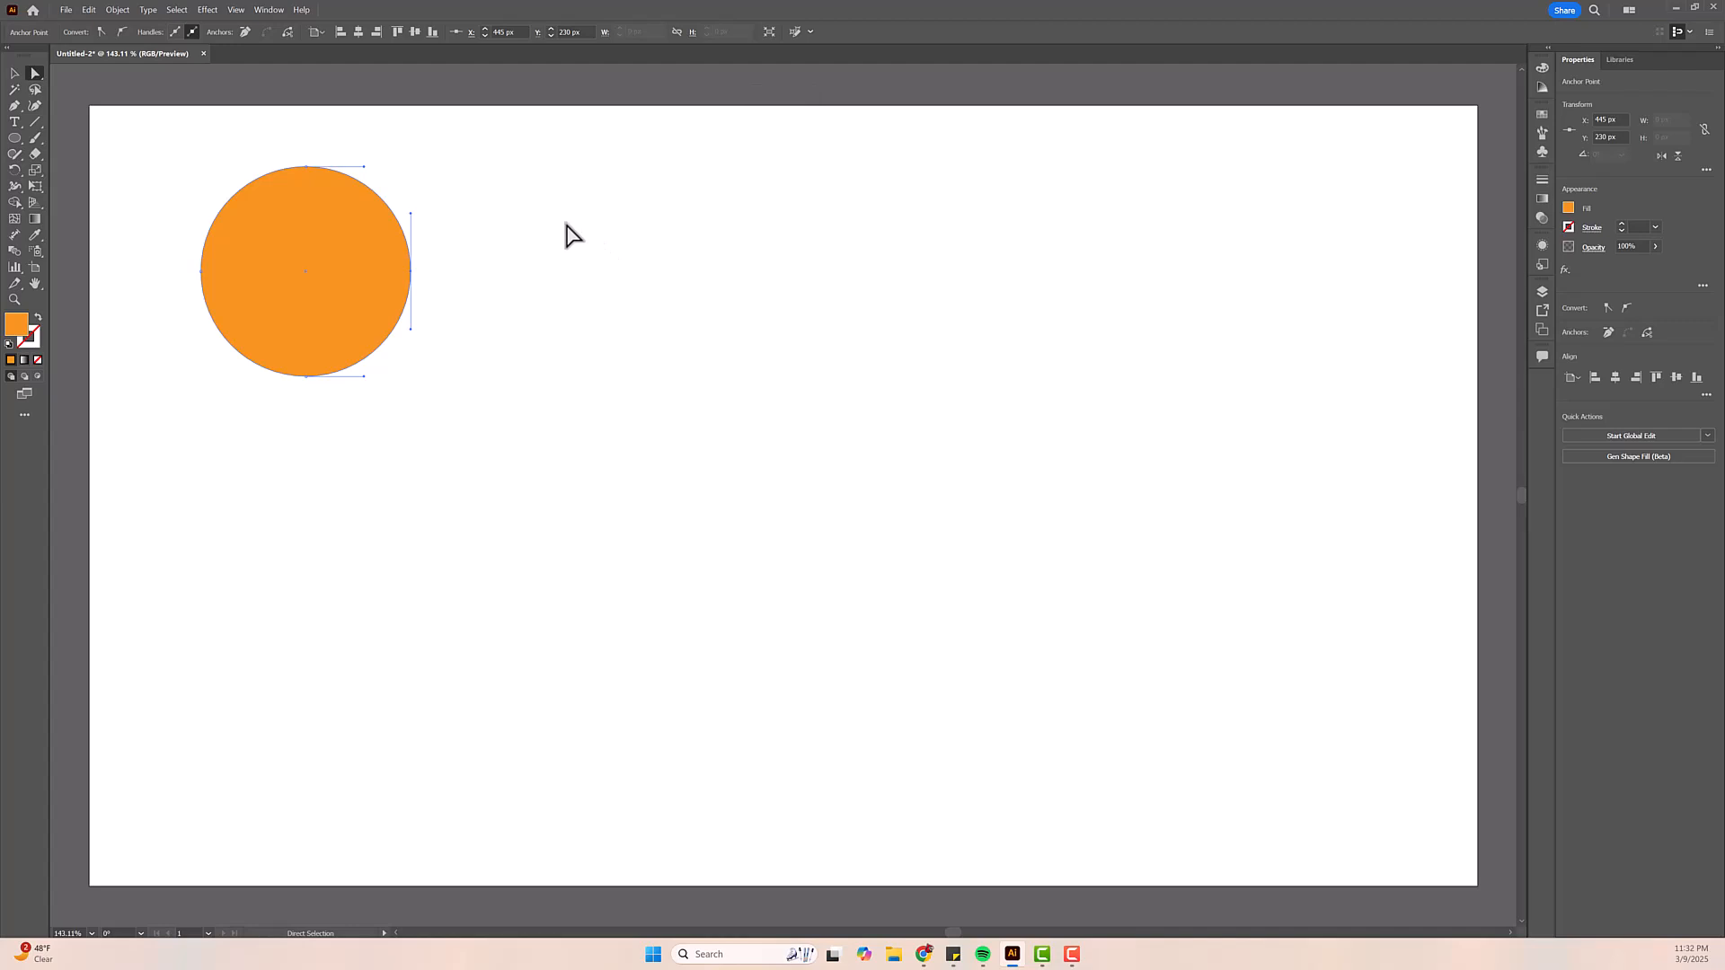
- Reposition the whole circle with the Selection tool to about X 323 px, Y 234 px
left_click(14, 74)
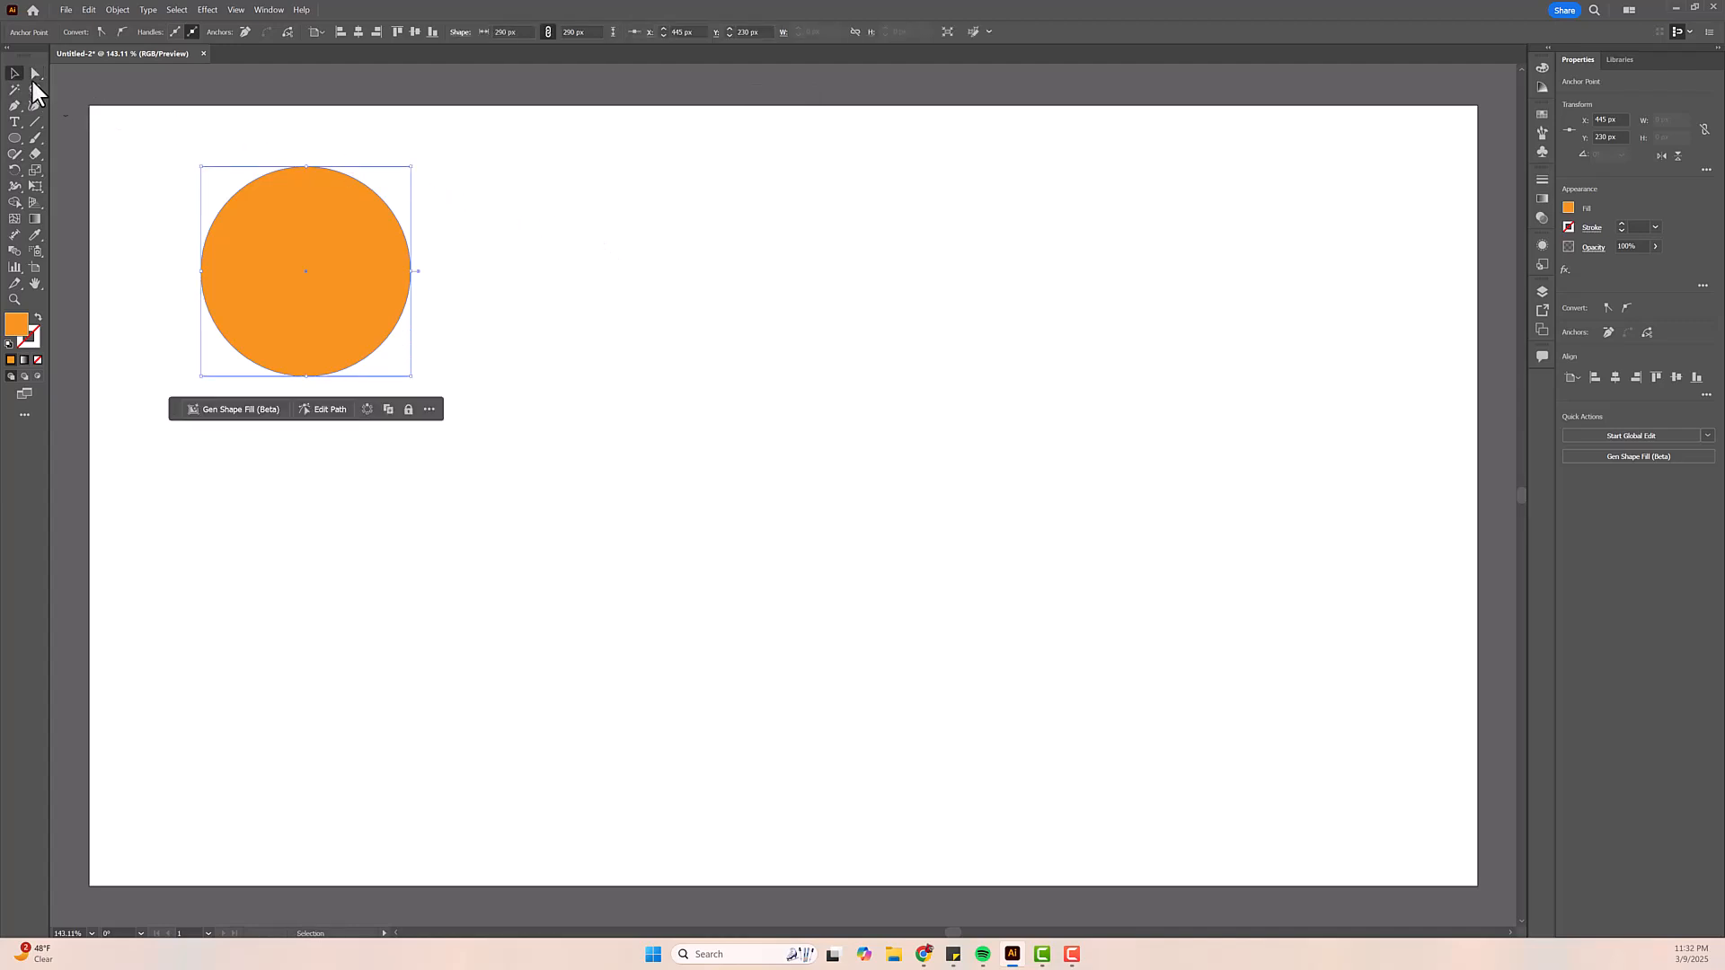
left_click(426, 214)
mouse_move(346, 256)
left_mouse_down()
mouse_move(435, 246)
mouse_move(339, 249)
left_mouse_up()
- Try stretching the circle into an egg shape by its right anchor point with Direct Selection, and undo it
left_click(34, 73)
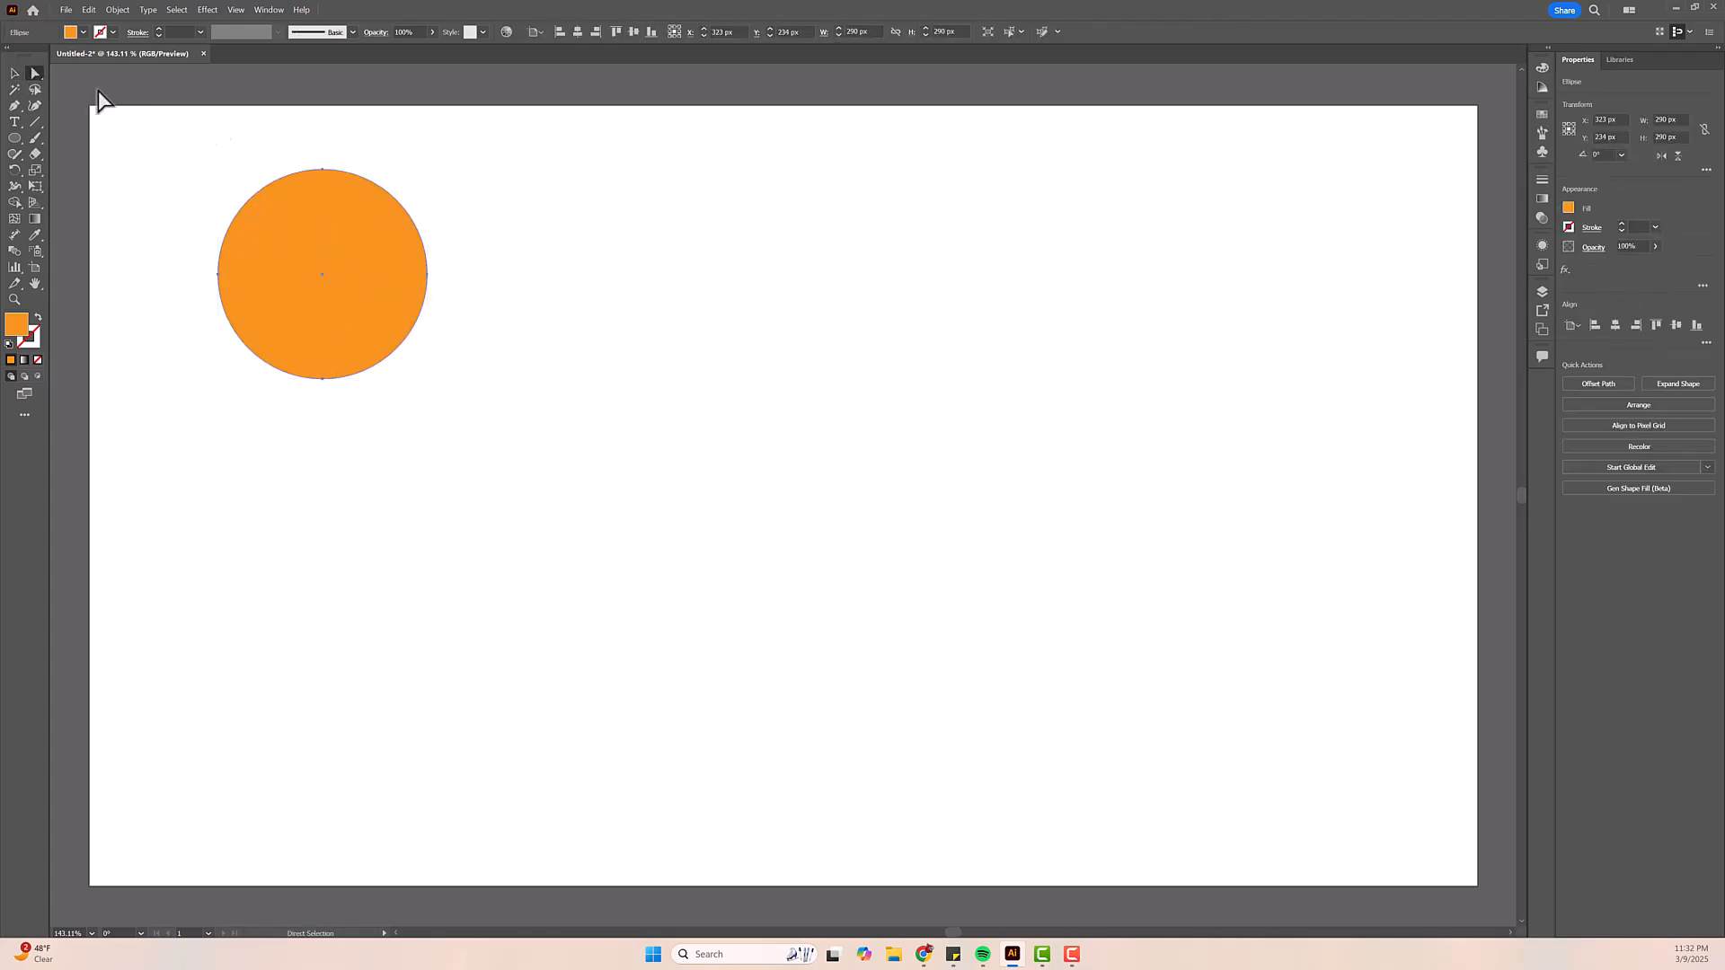
left_click(430, 276)
left_click_drag(430, 277, 581, 289)
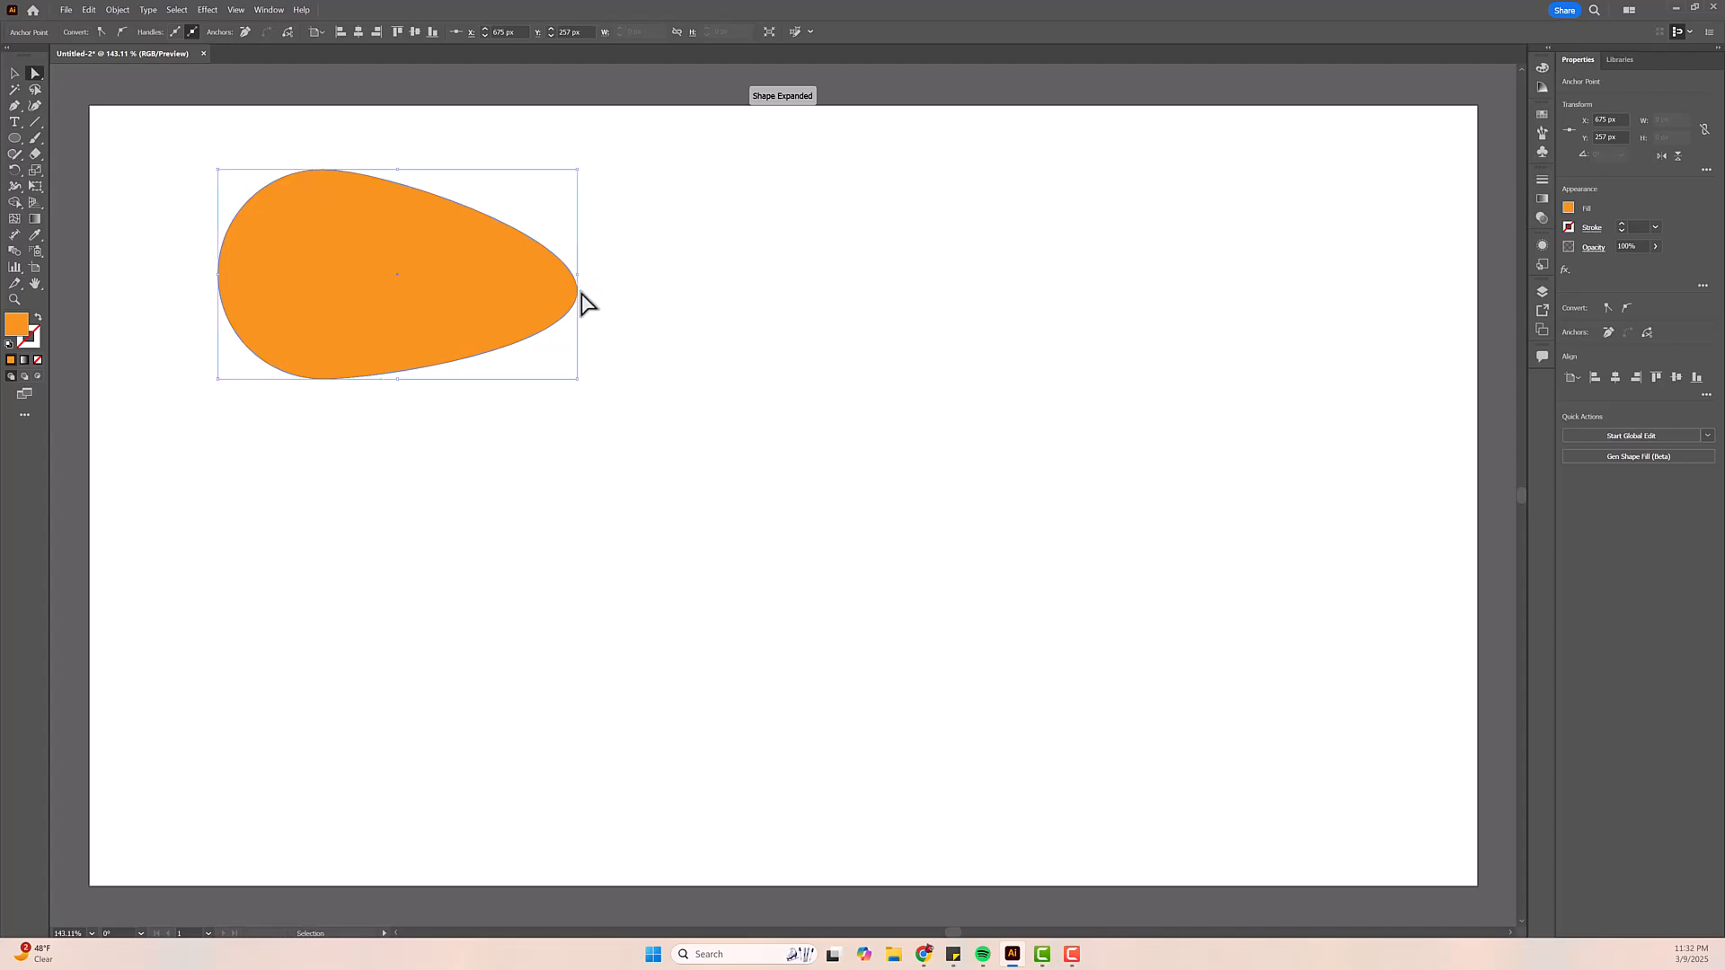
key("ctrl+z")
- Duplicate the orange circle twice to its right and place the last copy at about X 1408 px, Y 252 px
left_click(14, 73)
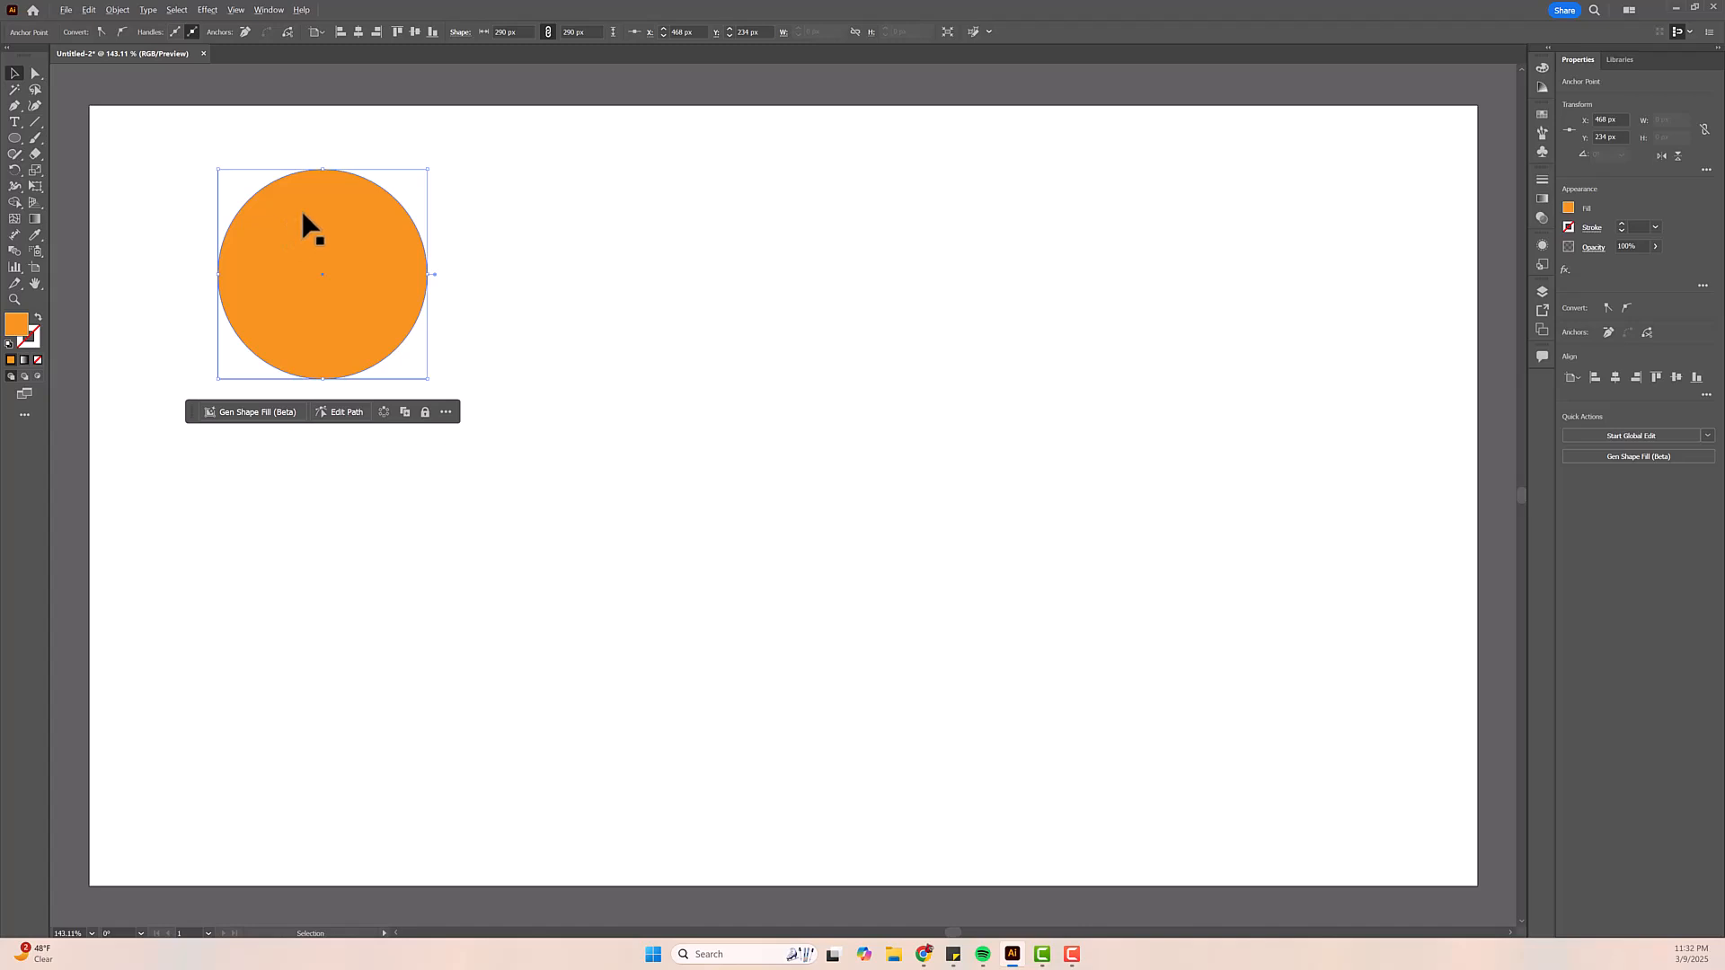
left_click_drag(296, 208, 800, 229)
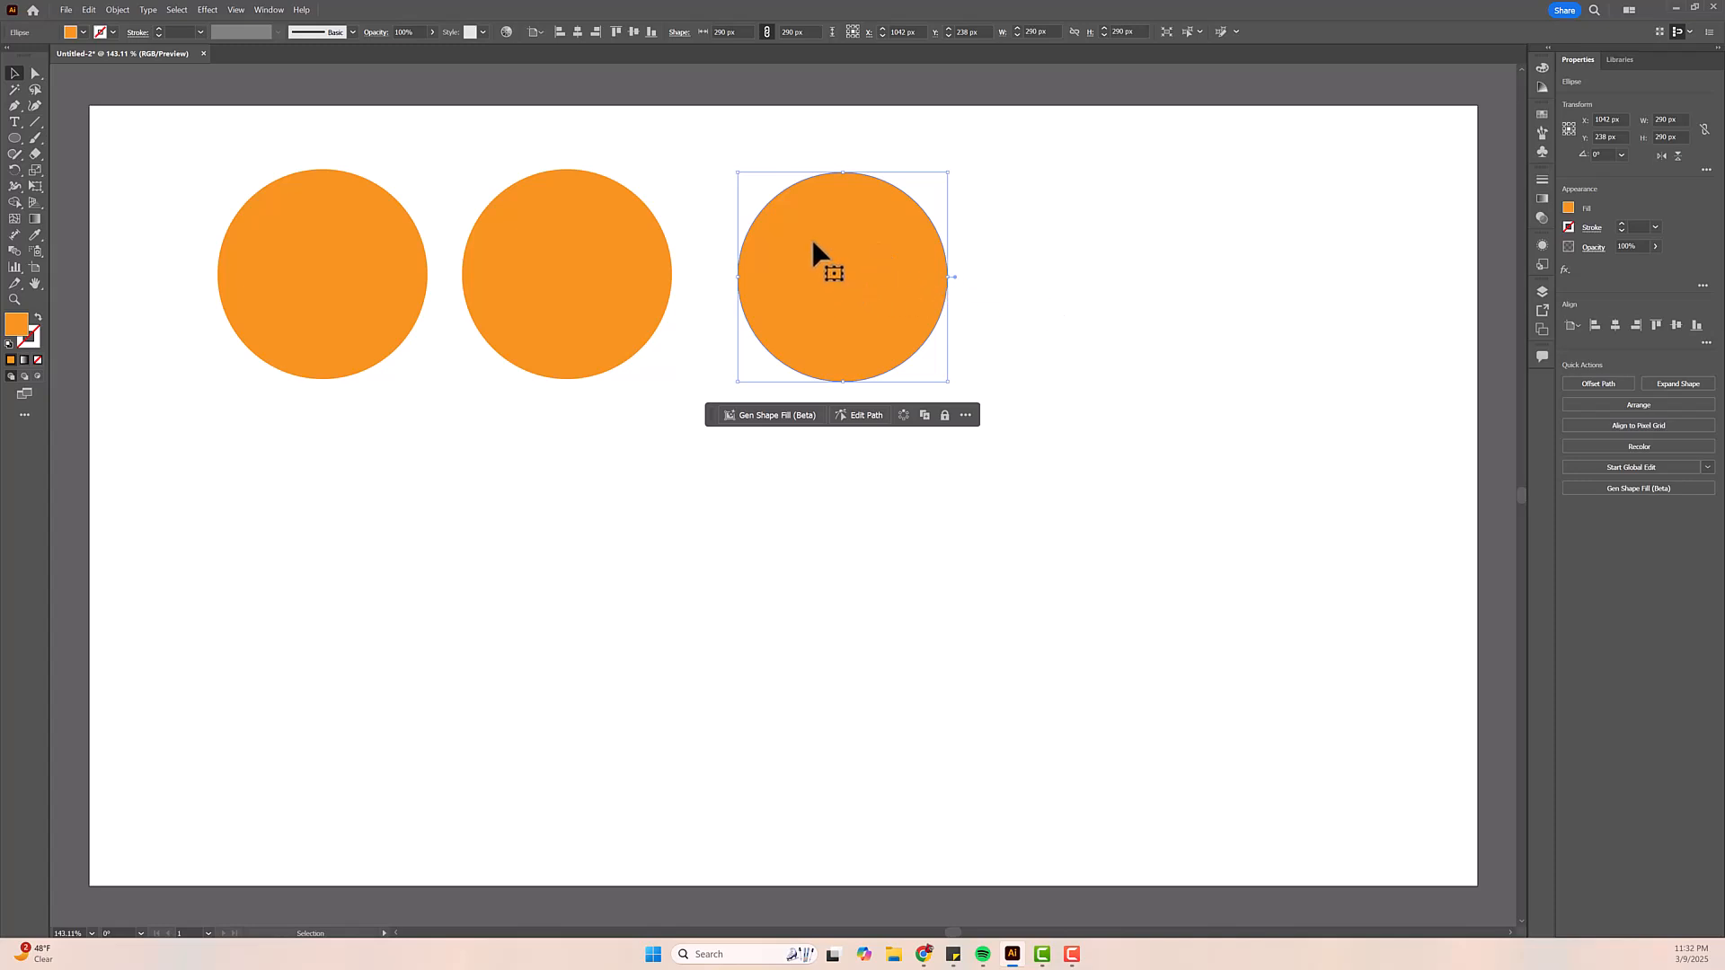
left_click_drag(807, 235, 1075, 248)
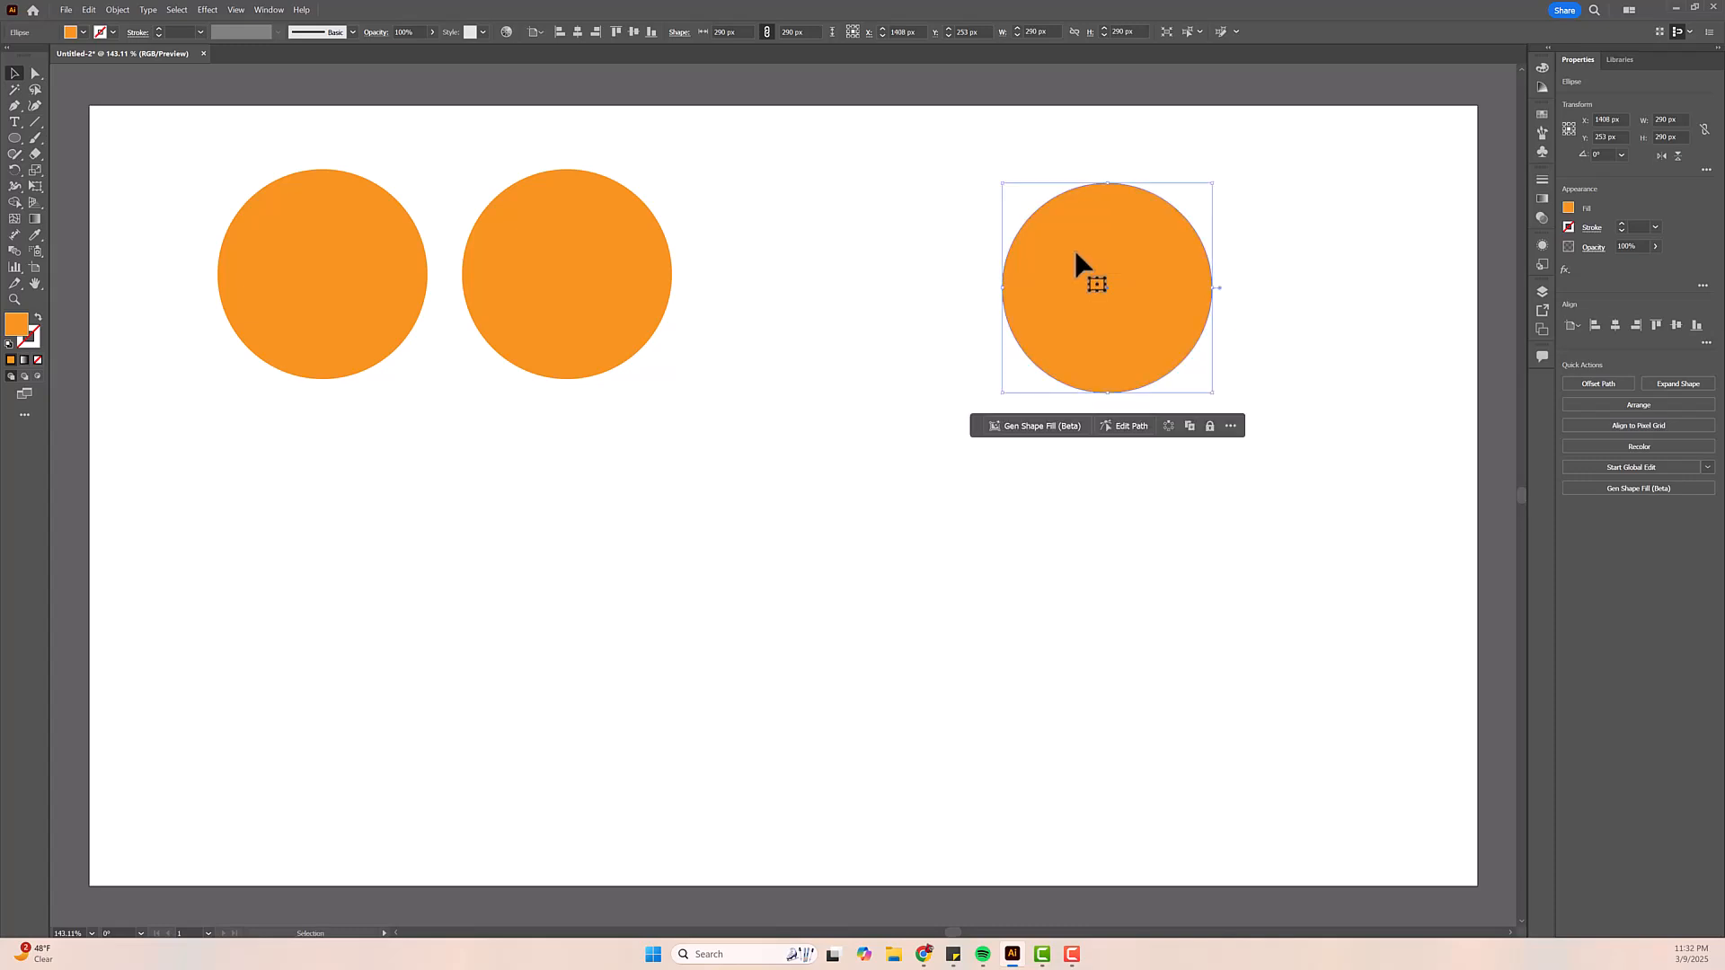
- Undo the last circle's copy and placement, and duplicate the second circle to about X 1079 px, Y 241 px instead
key("ctrl+z")
key("ctrl+z")
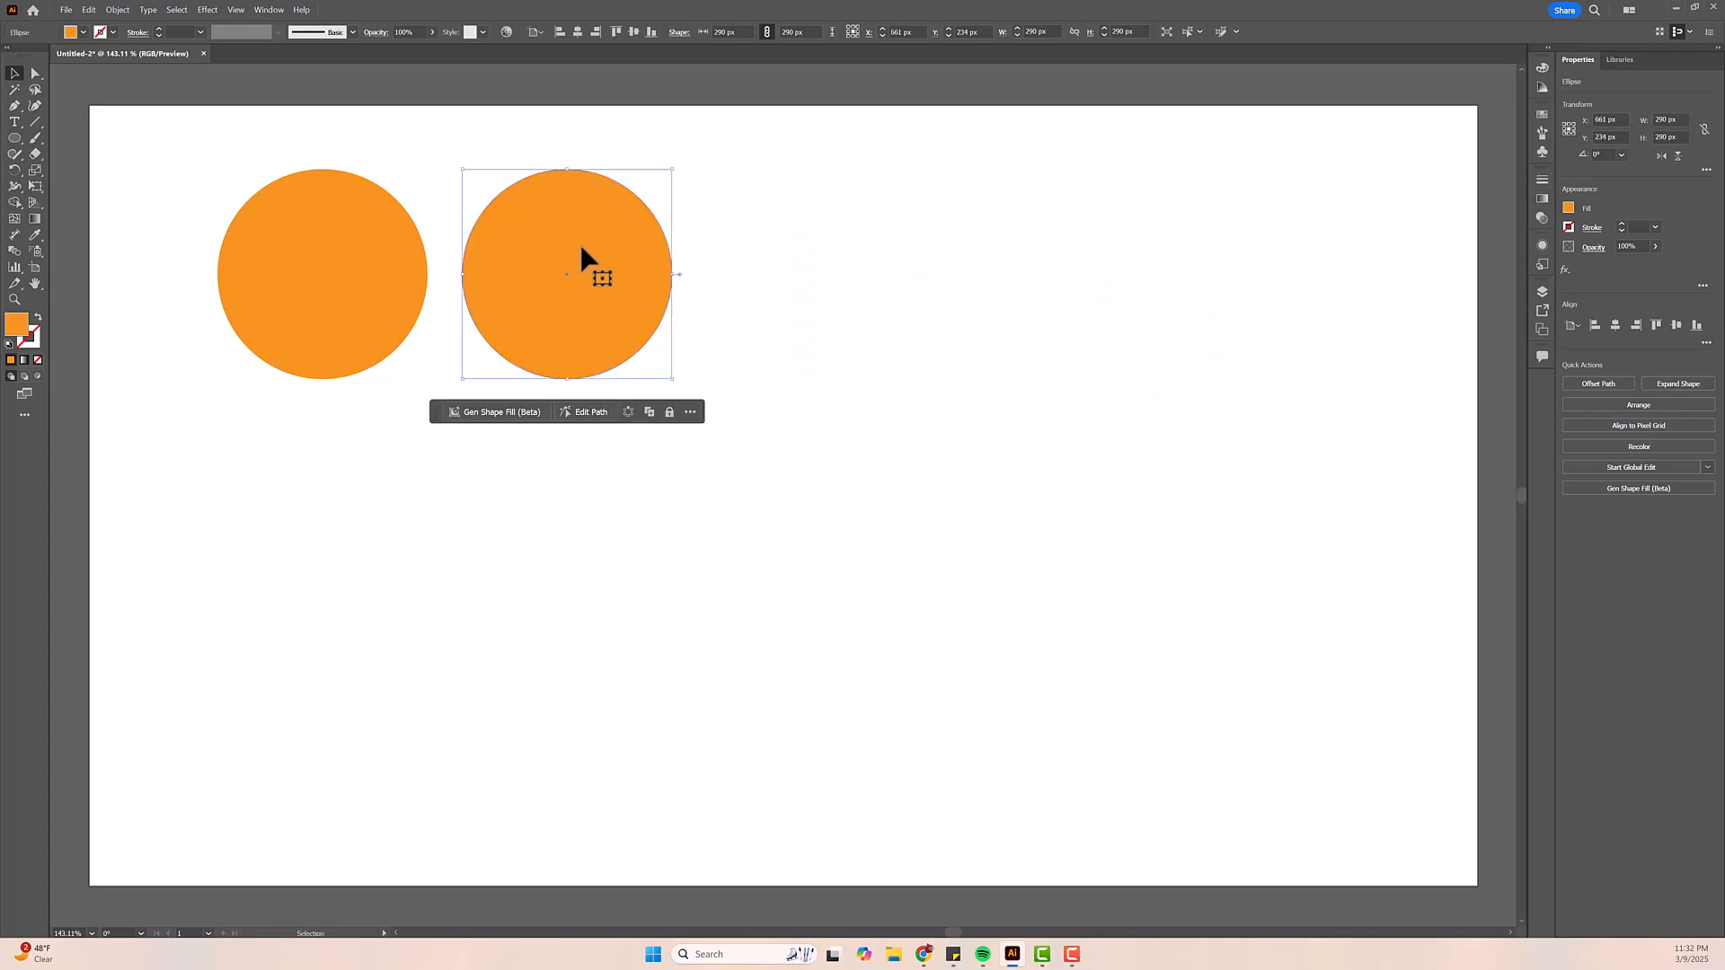
left_click_drag(579, 248, 887, 256)
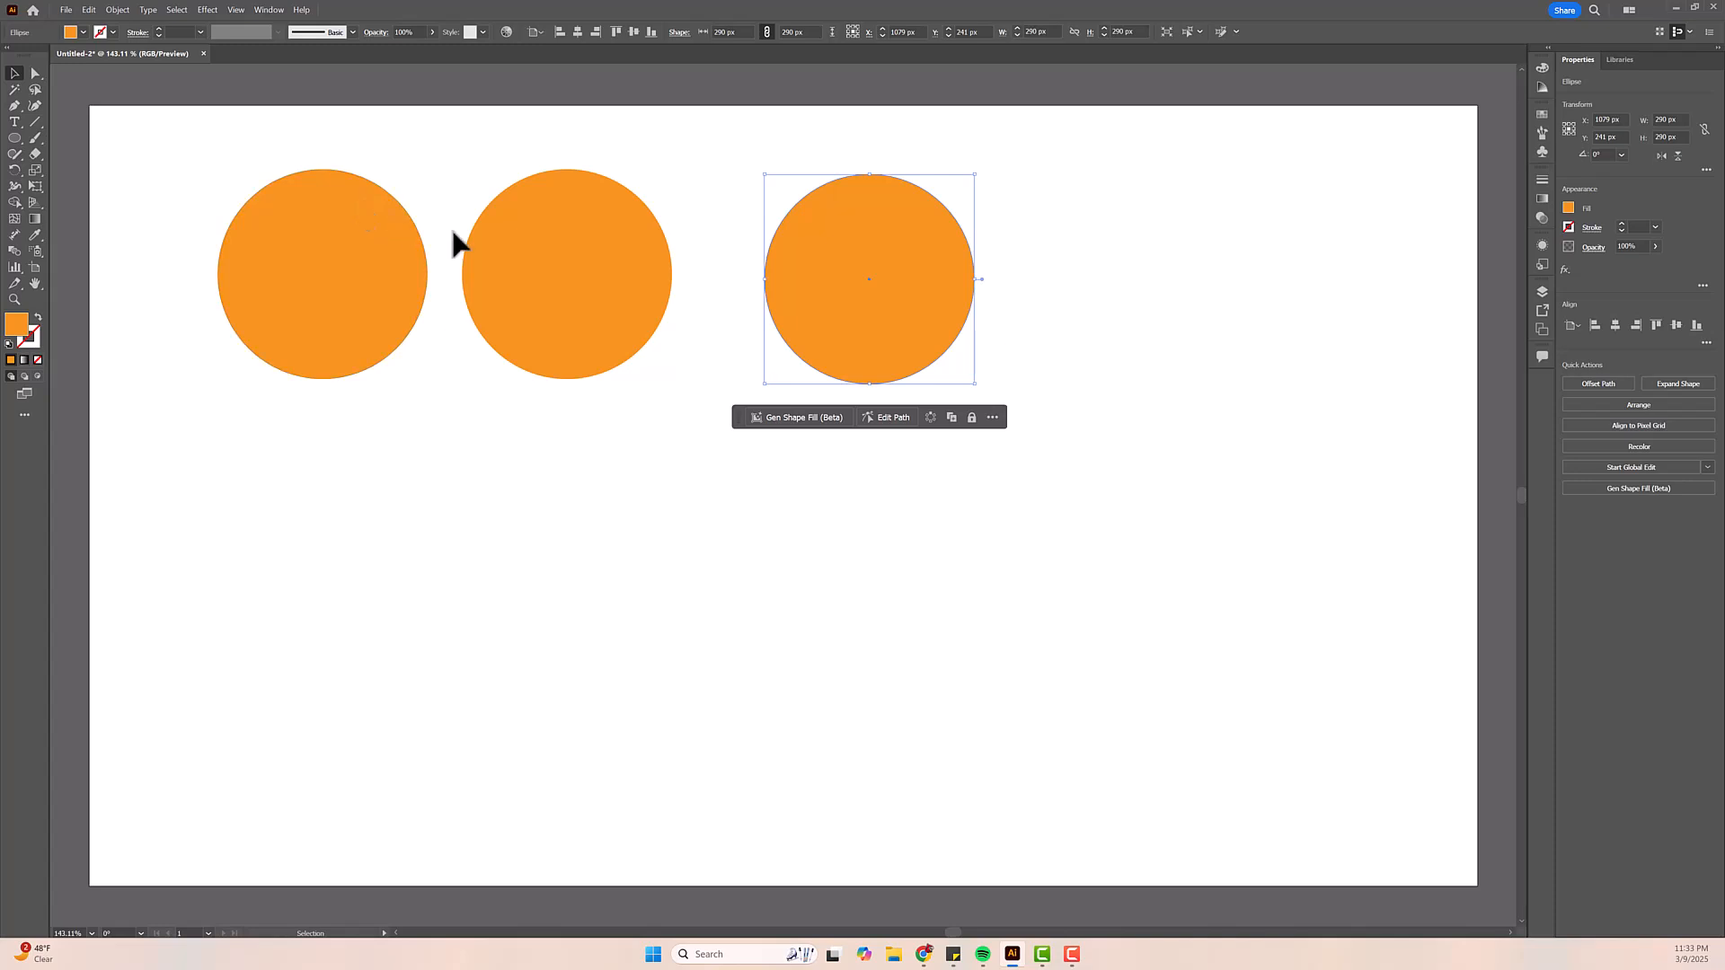
- Move the leftmost circle to about X 222 px, Y 234 px and overlap it with the middle circle at about X 326 px
left_click_drag(383, 258, 311, 255)
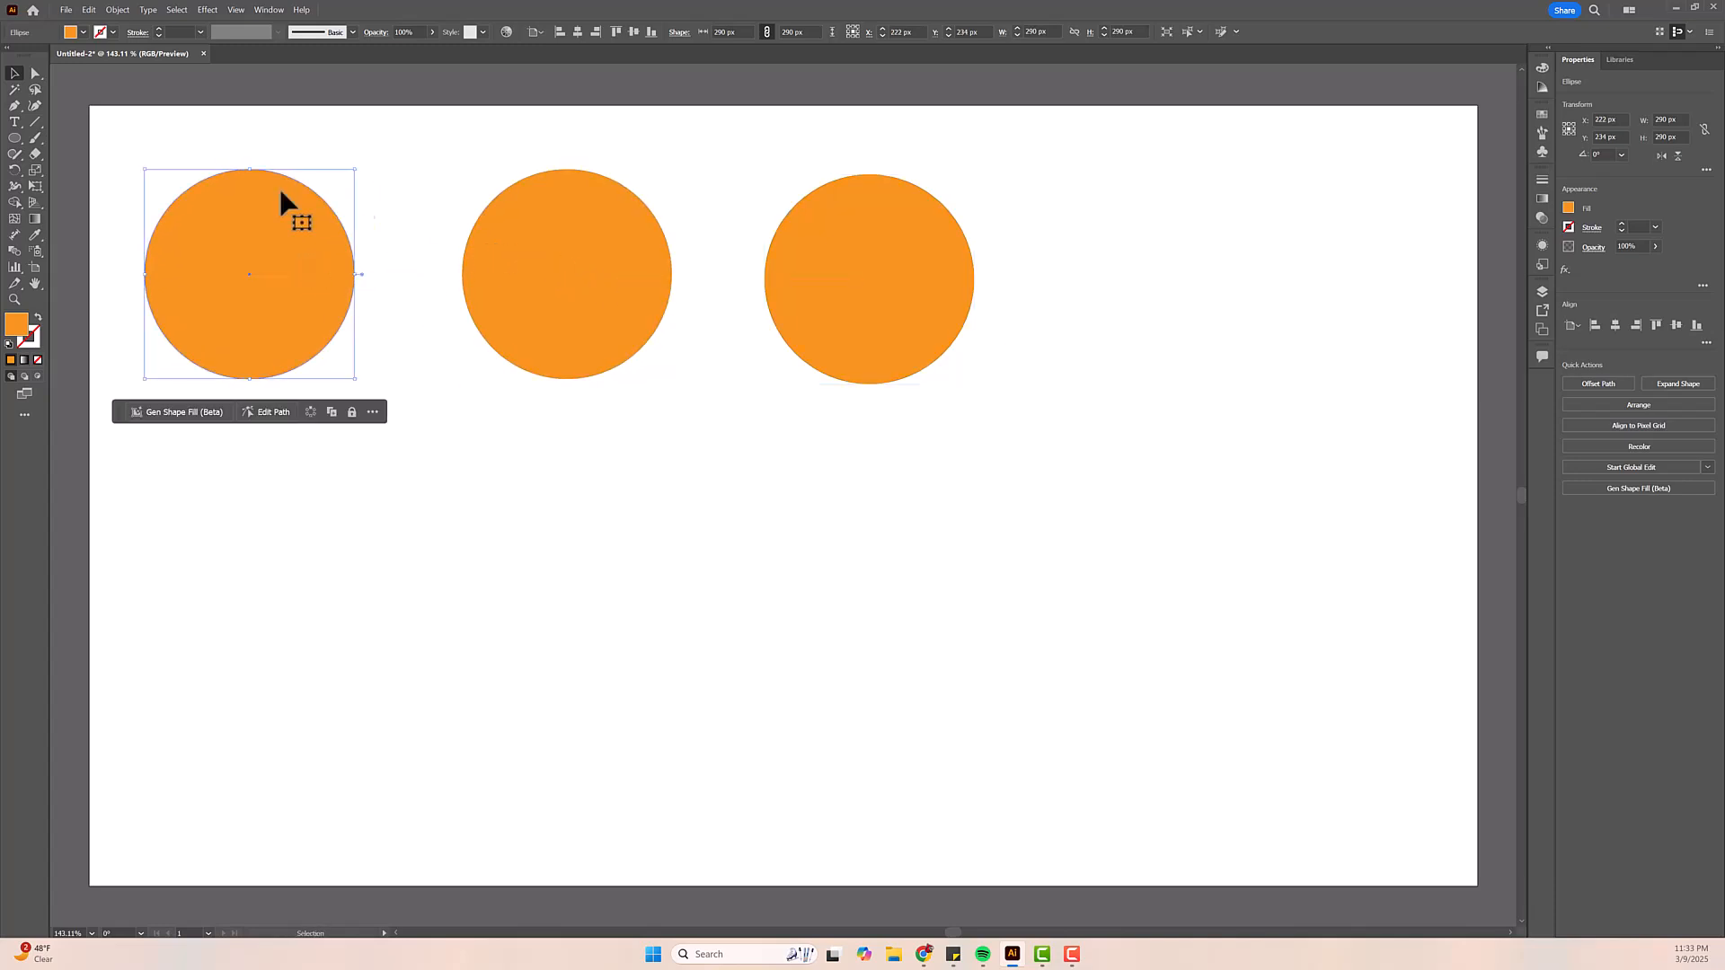
left_click(15, 139)
left_click(15, 140)
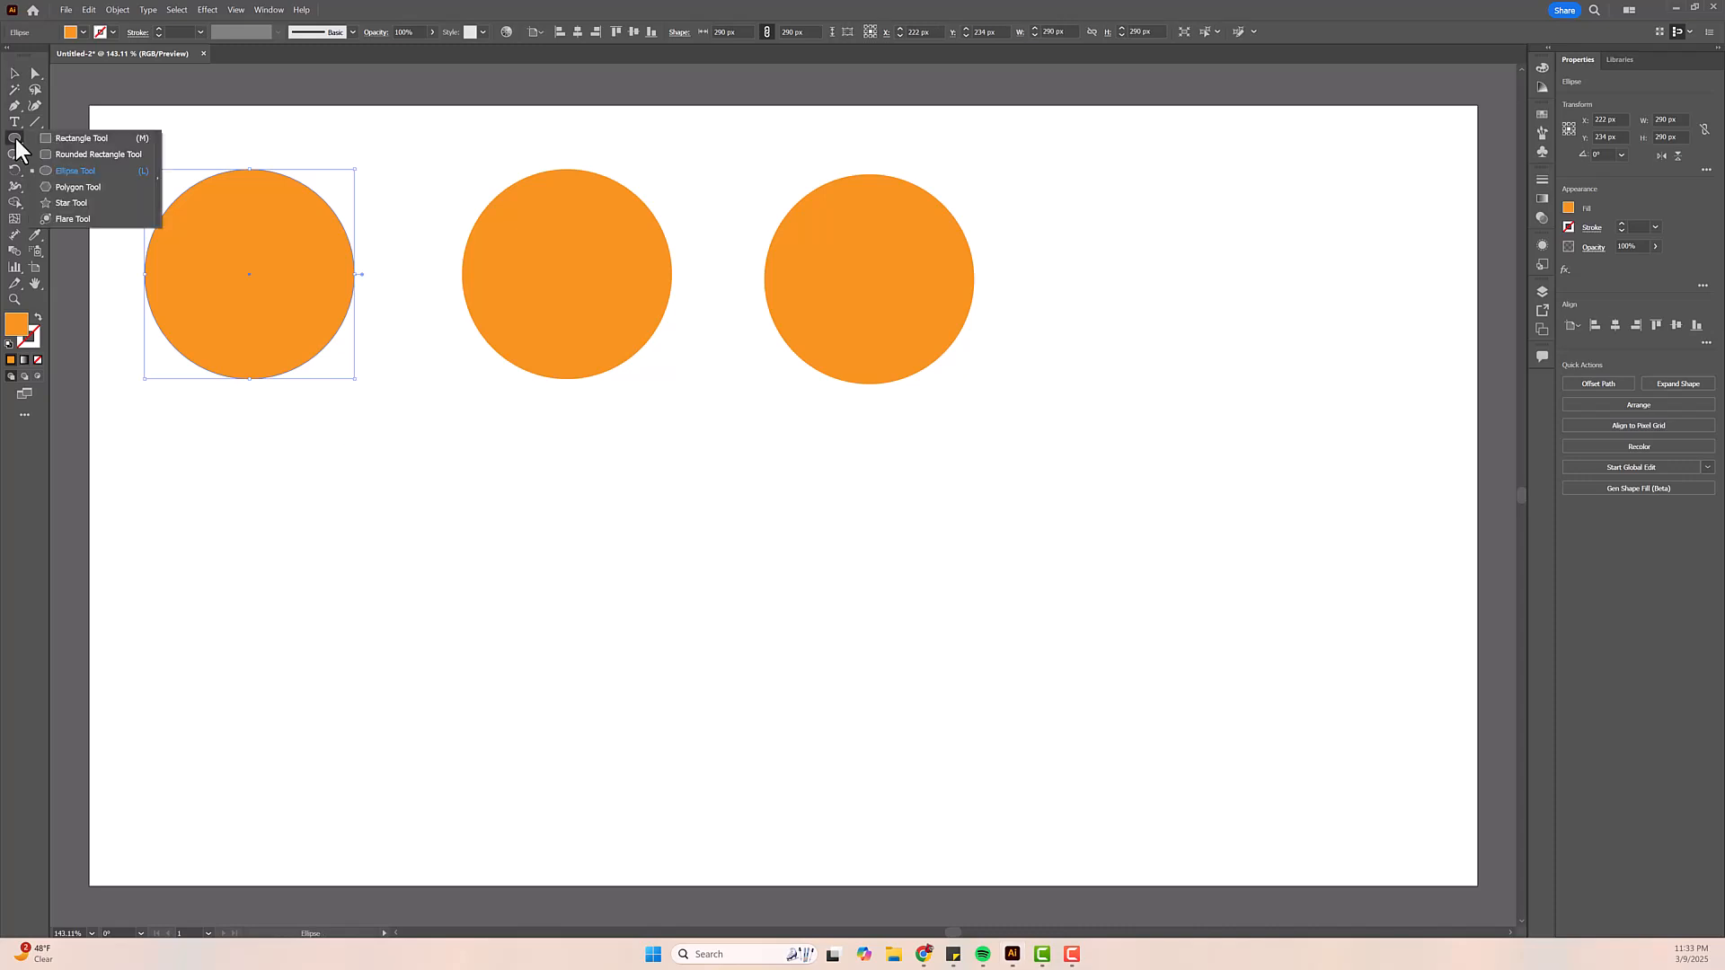
left_click(15, 73)
left_click_drag(579, 290, 357, 292)
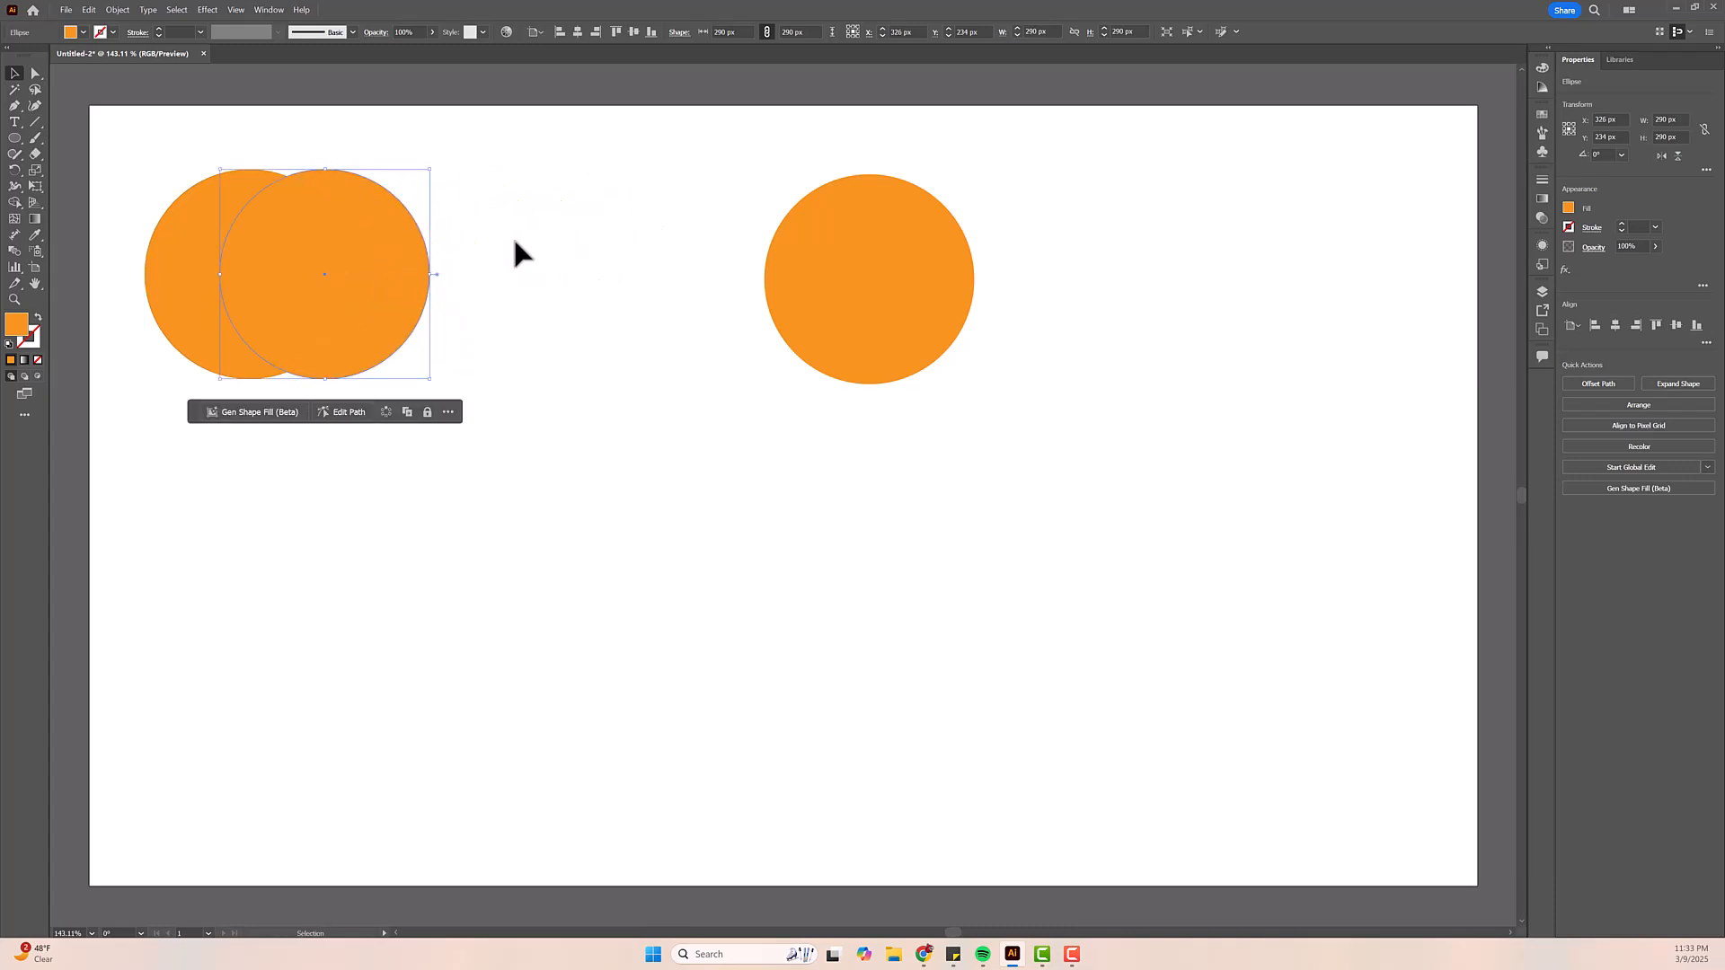
- Fill the front circle of the overlapping pair with a green swatch
left_click(1568, 208)
left_click(1493, 265)
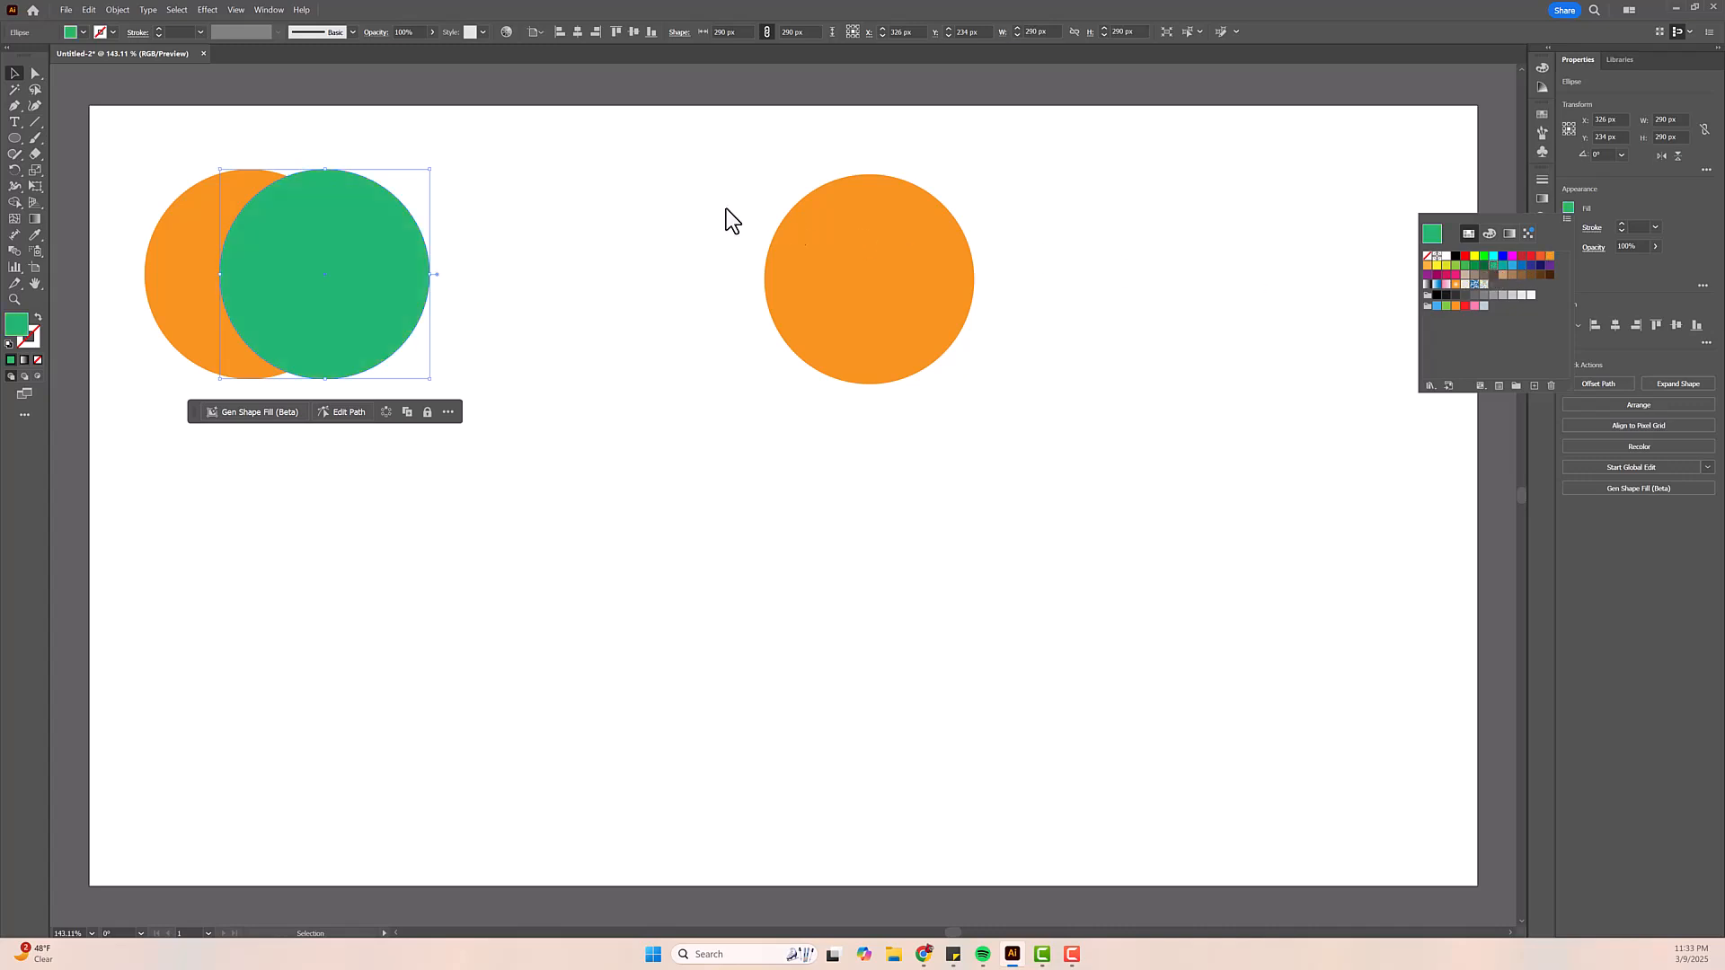
left_click(13, 76)
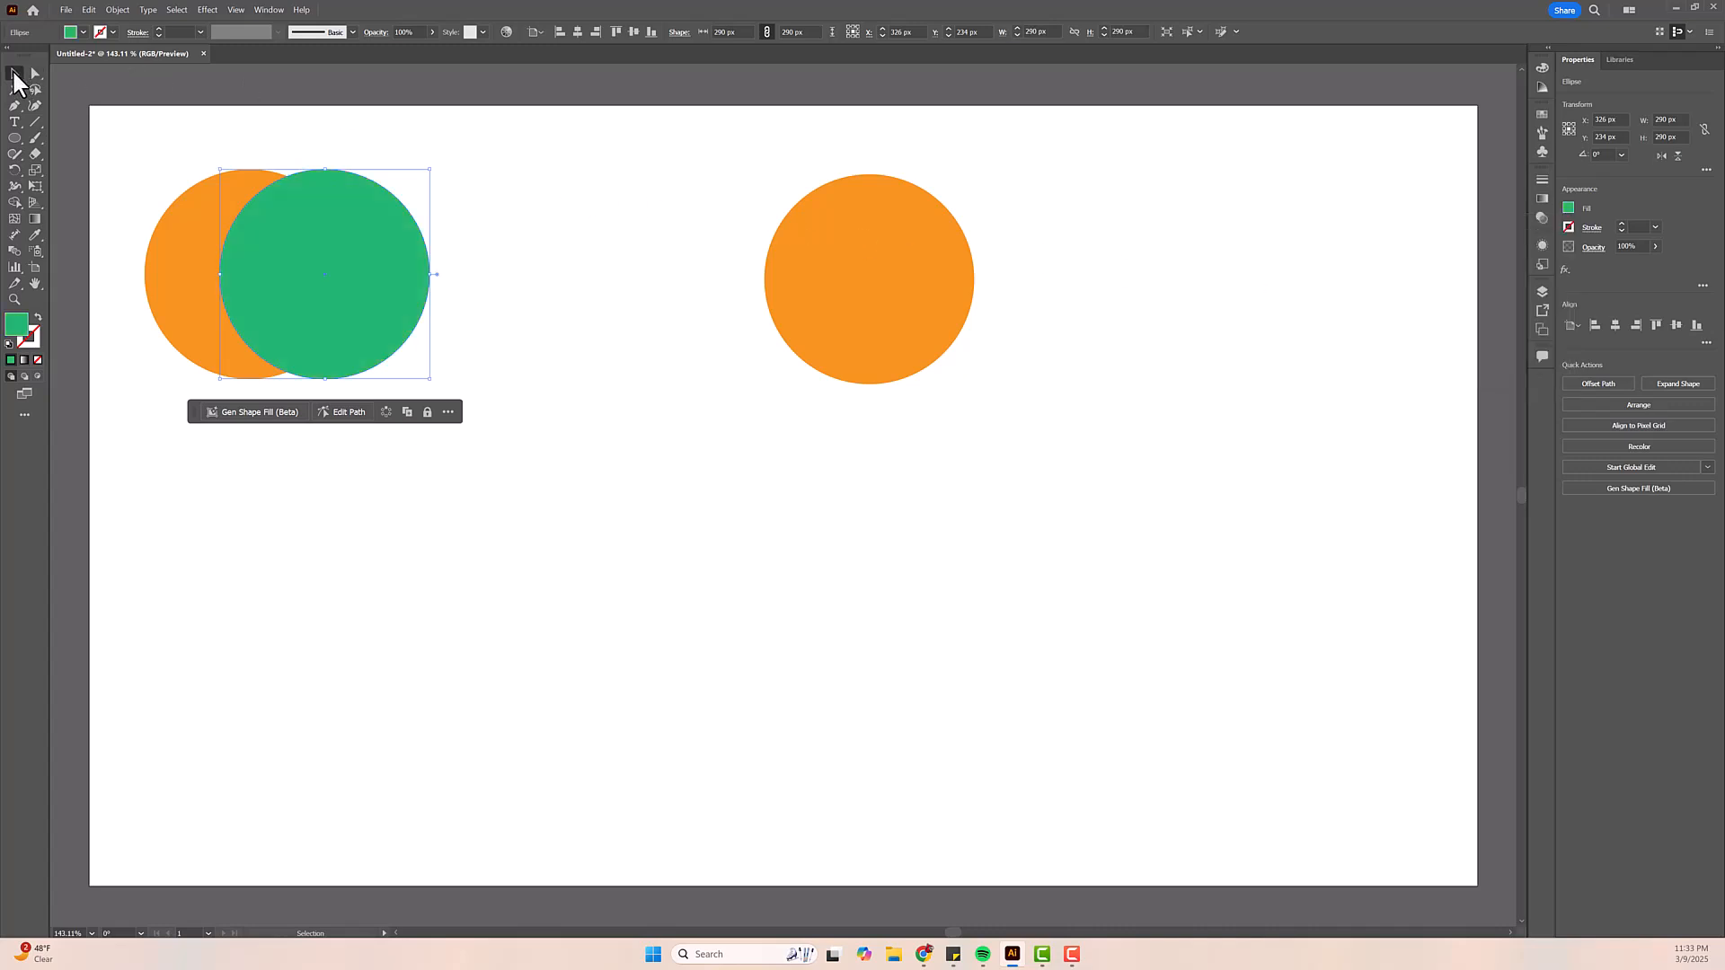
- Select both overlapping circles and subtract the green one from the orange one with Minus Front to form a crescent
left_click(467, 212)
left_click(318, 232)
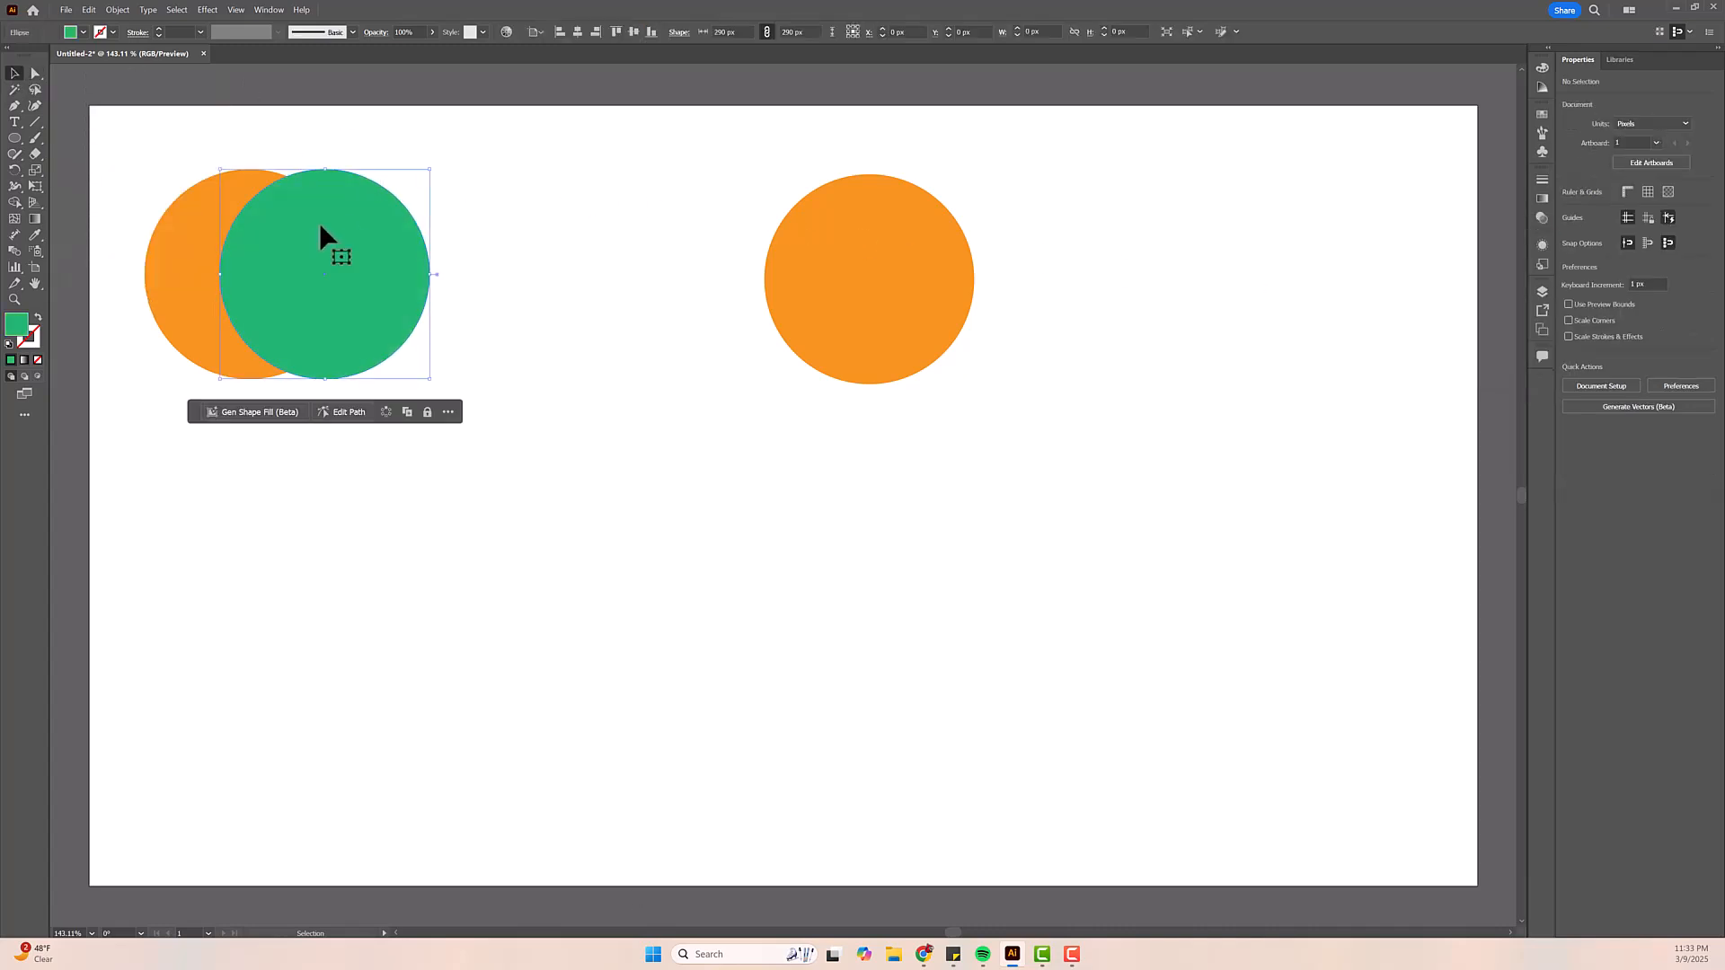
left_click(190, 226)
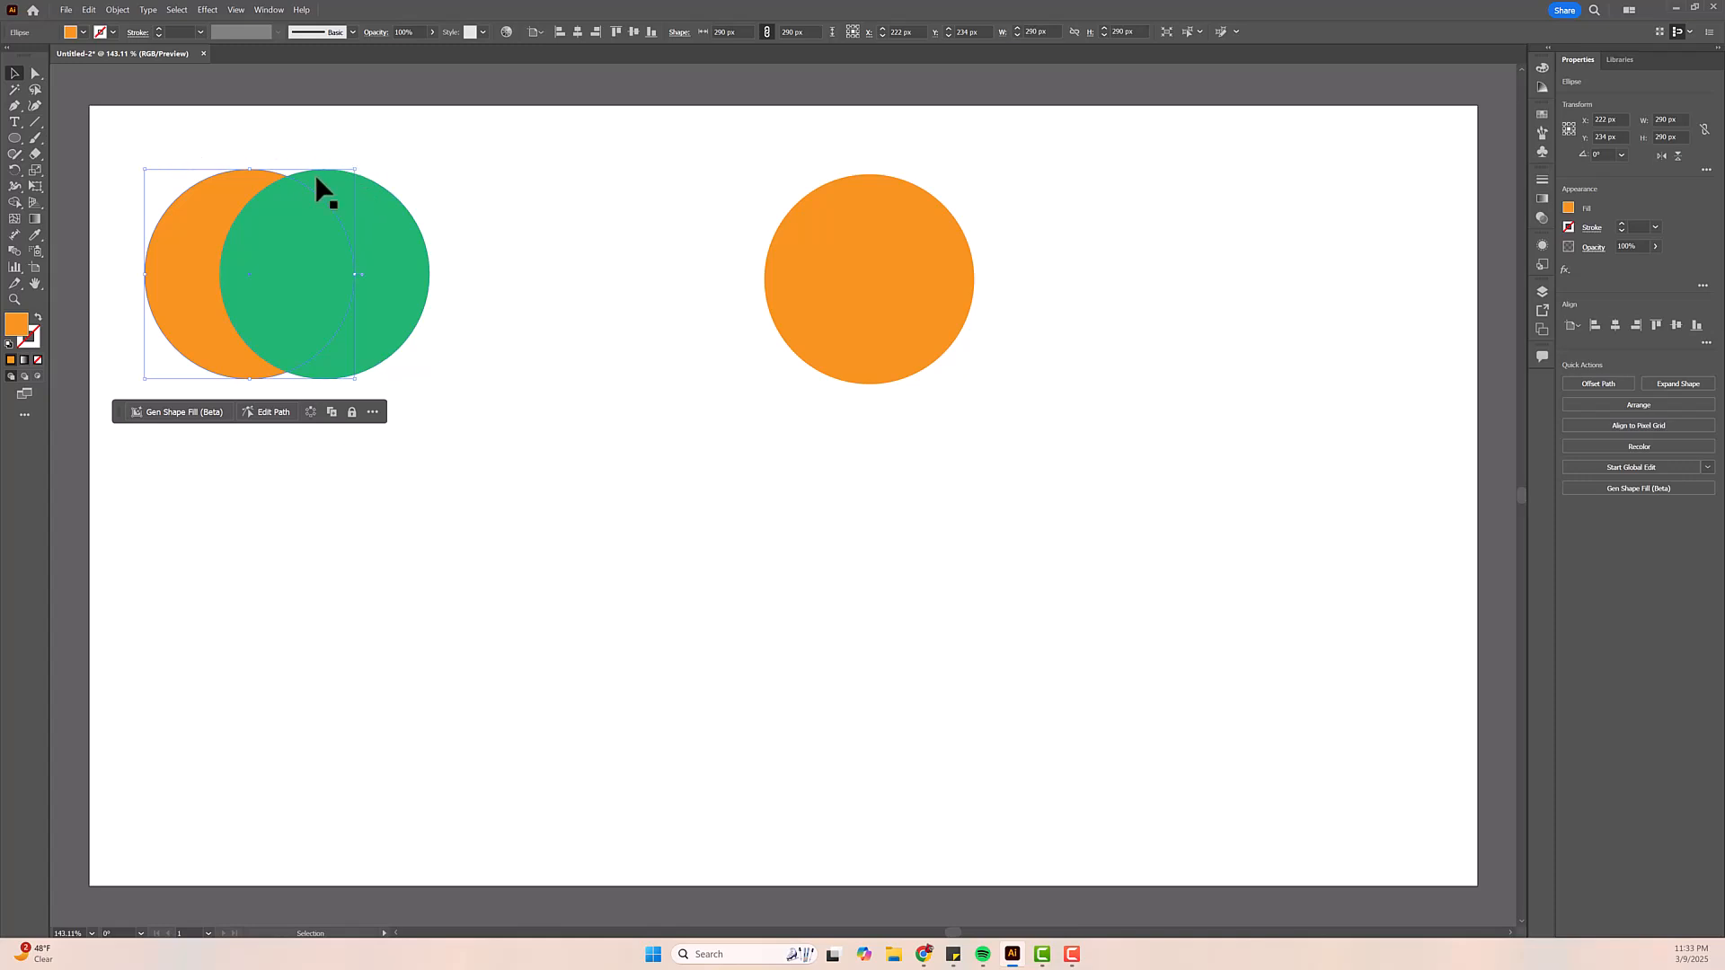
left_click_drag(141, 119, 456, 355)
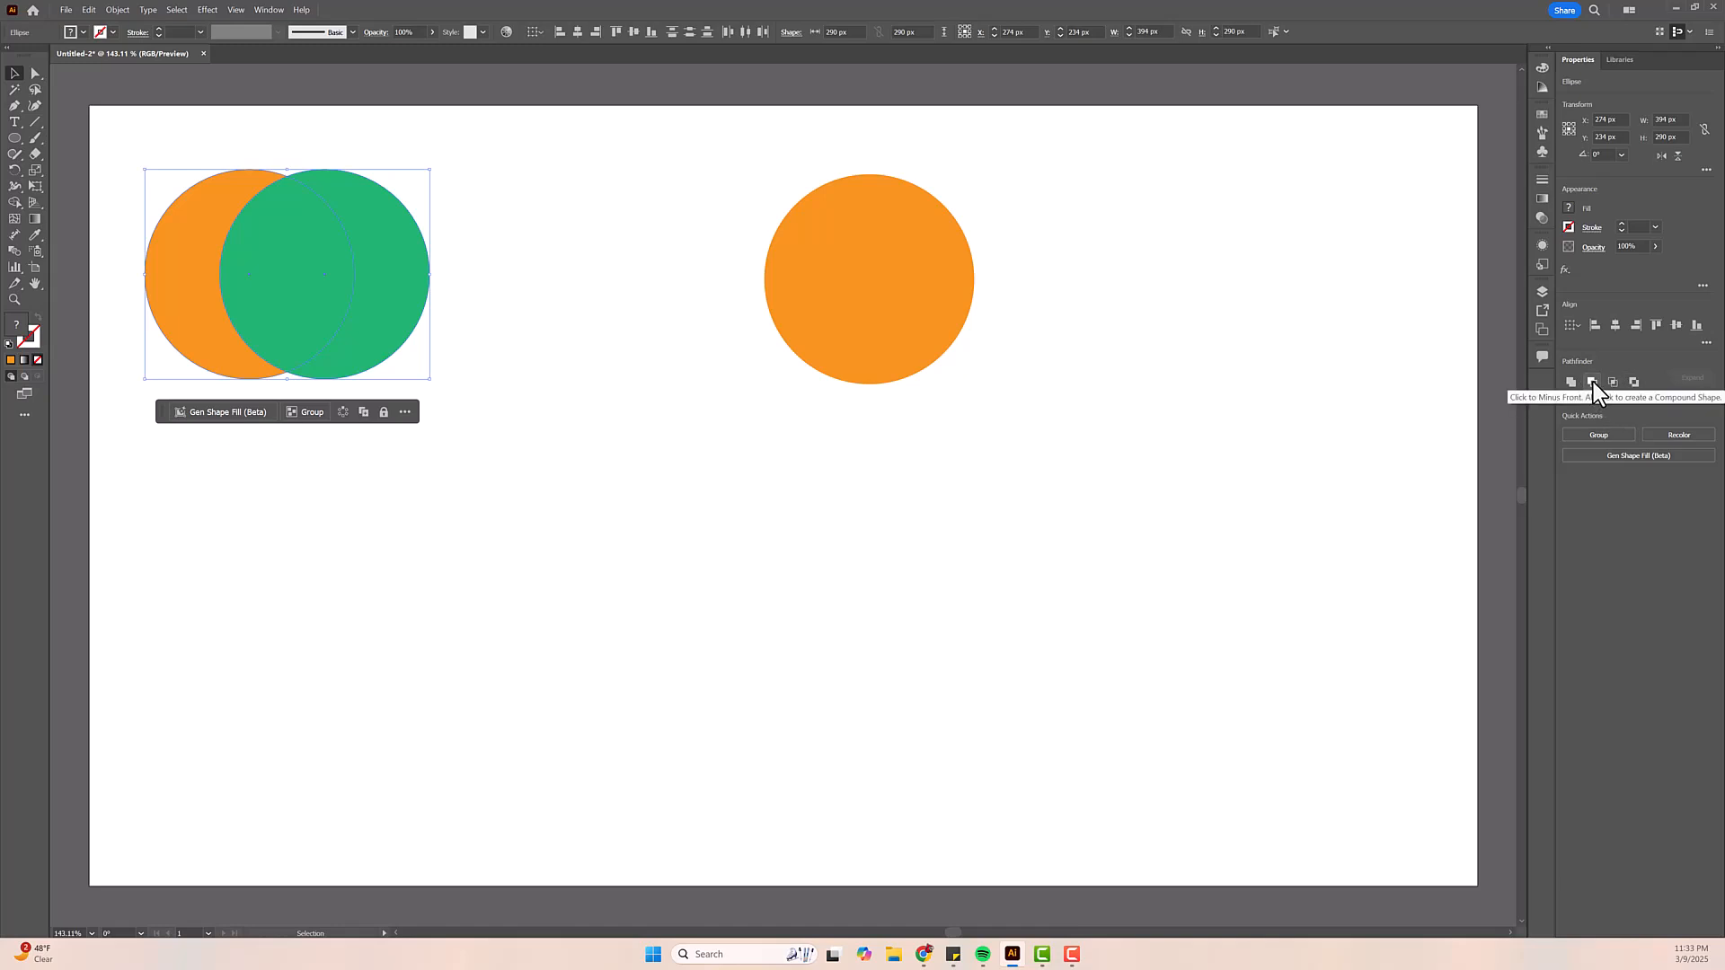
left_click(1593, 381)
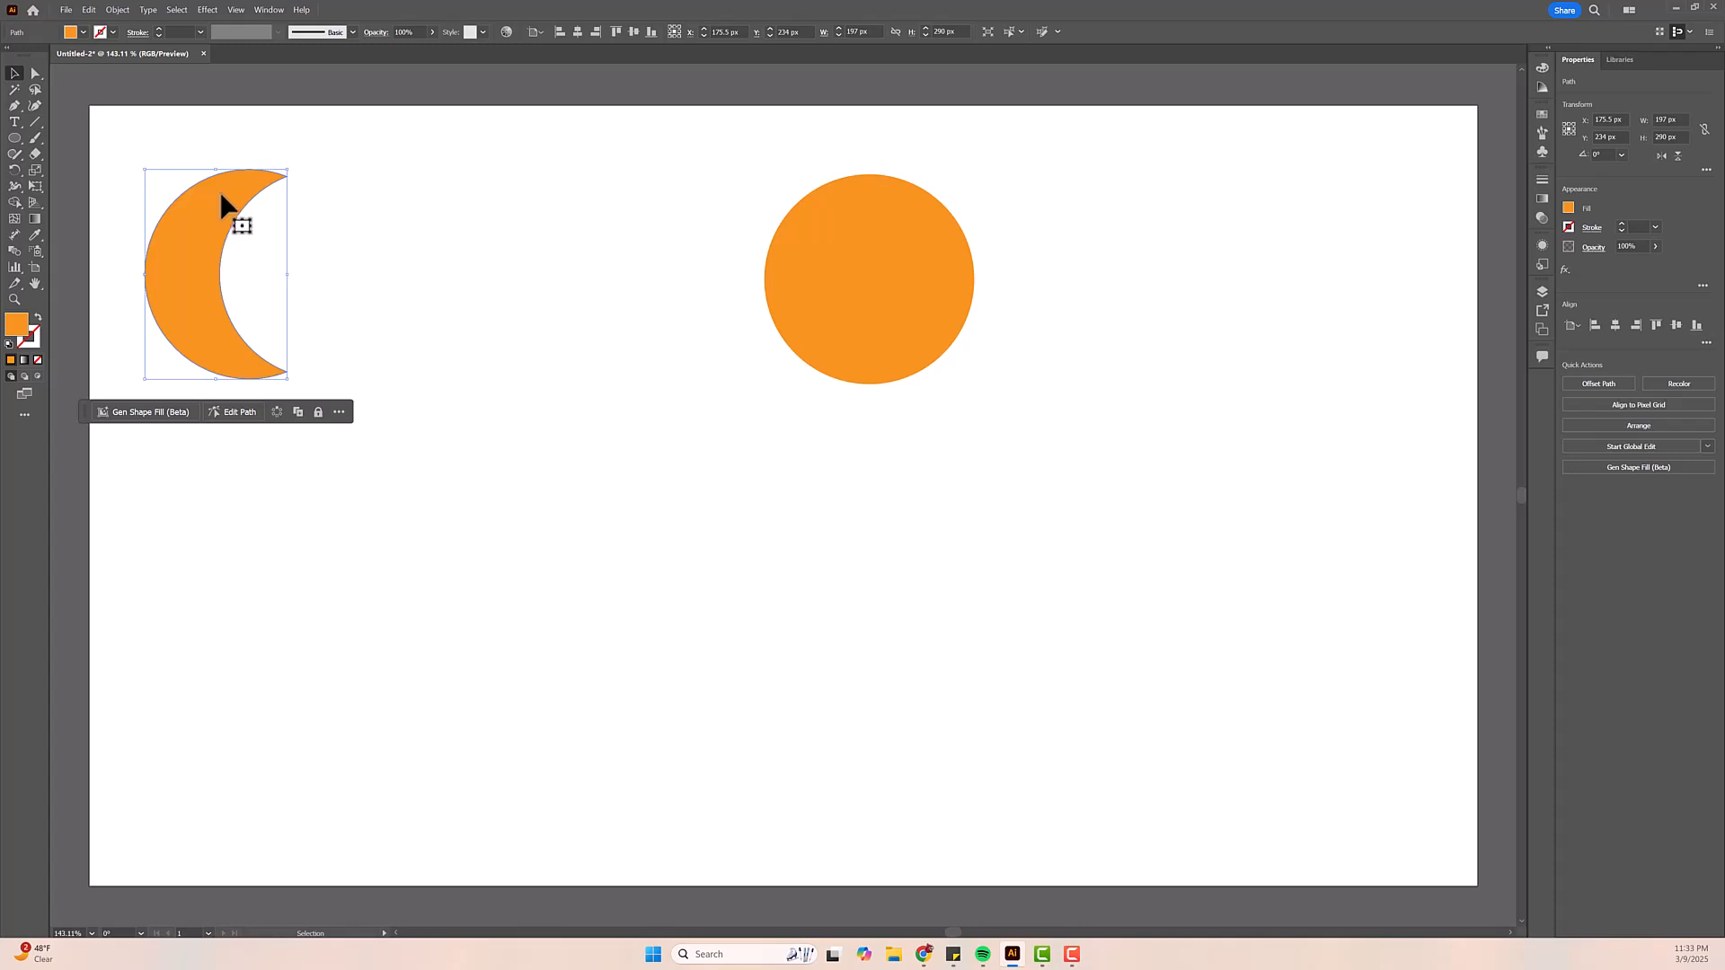
- Nudge the crescent slightly, and stack the remaining circle and a copy of it at X 664 px, with Y 217 px and Y 845 px
mouse_move(220, 196)
left_mouse_down()
mouse_move(549, 194)
mouse_move(230, 202)
left_mouse_up()
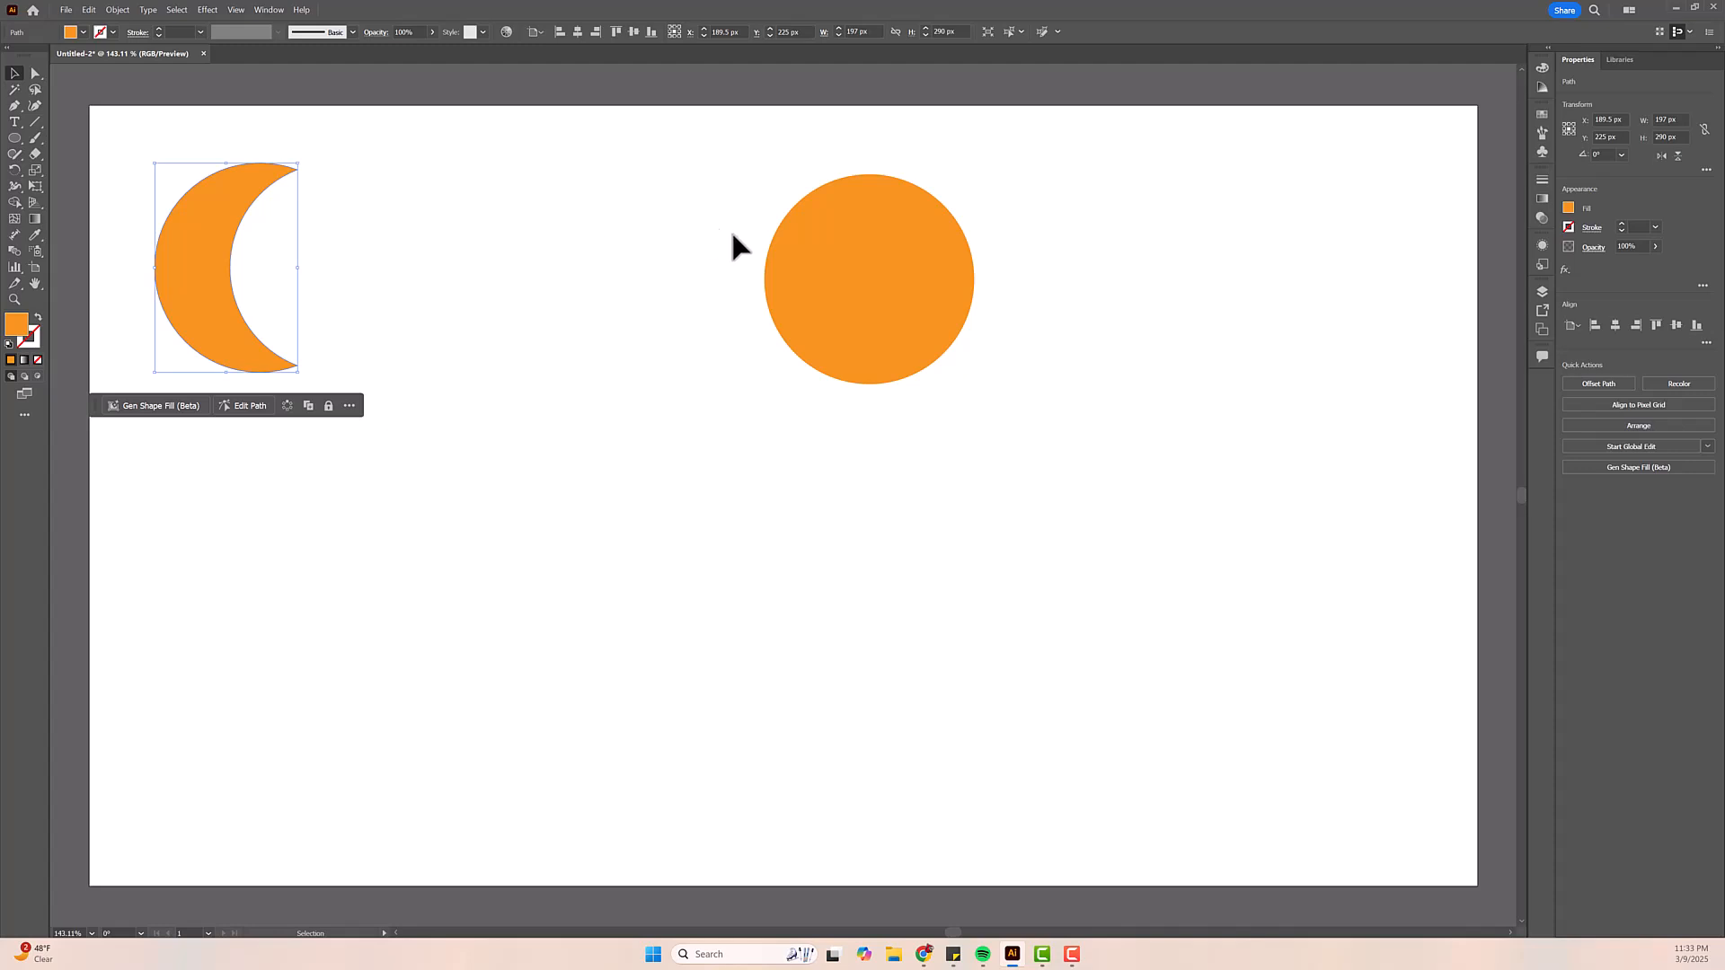
left_click_drag(962, 300, 650, 286)
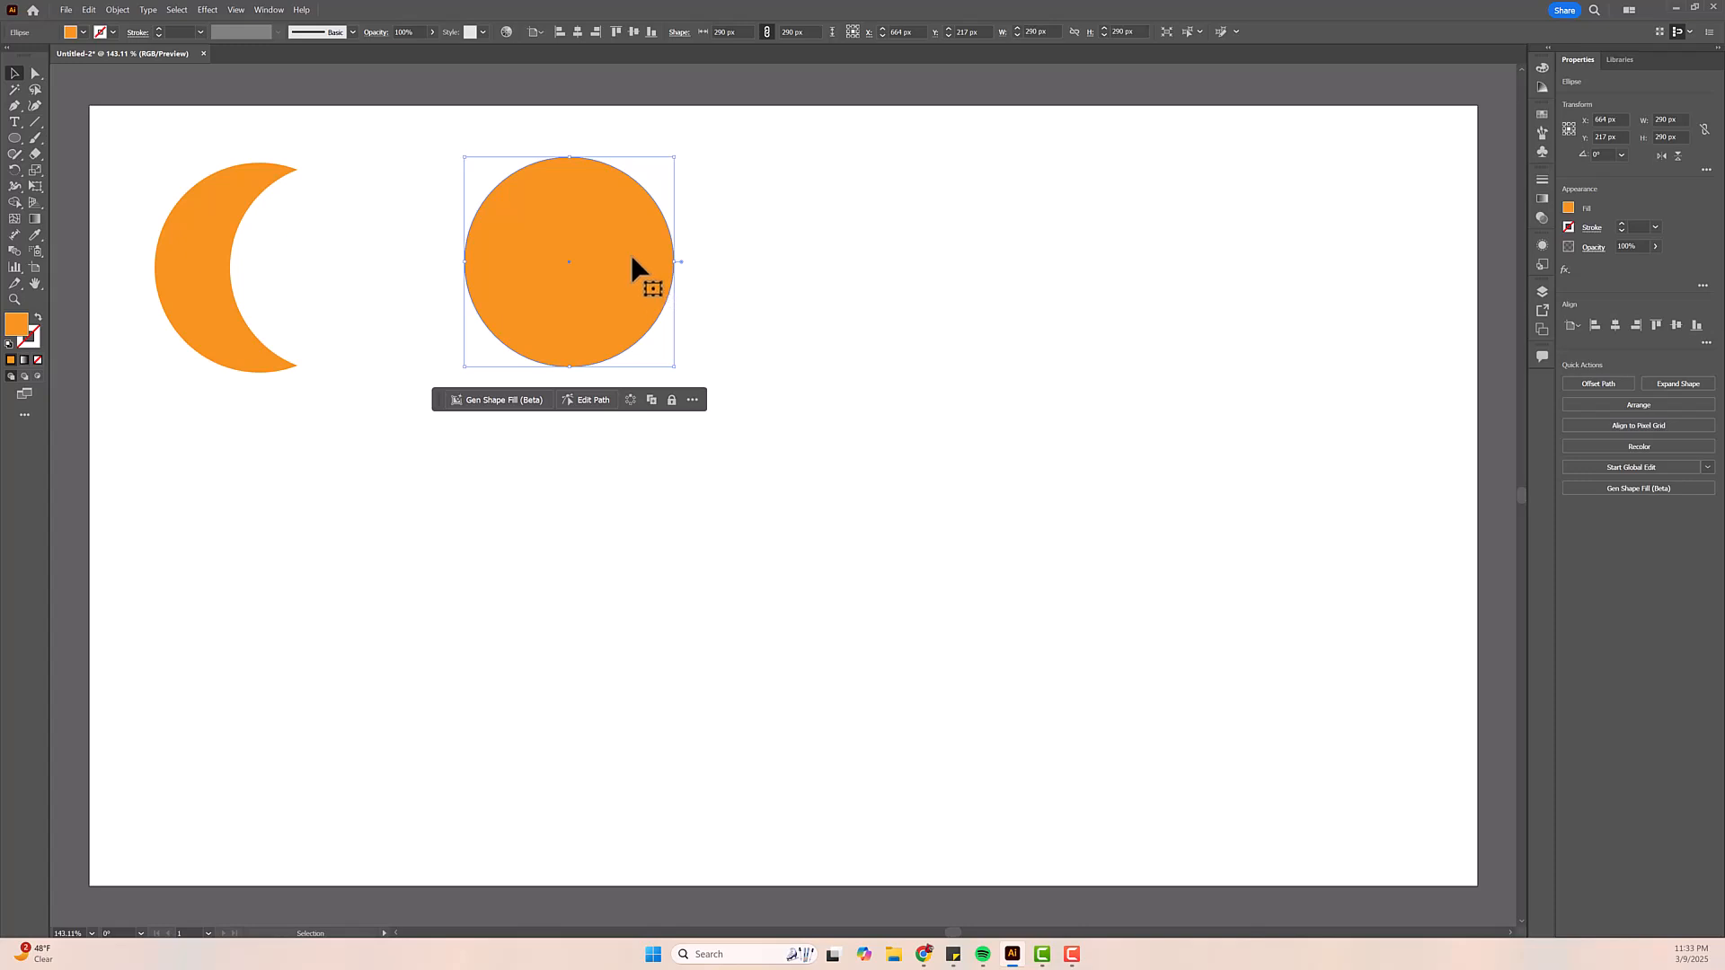
left_click_drag(582, 230, 584, 680)
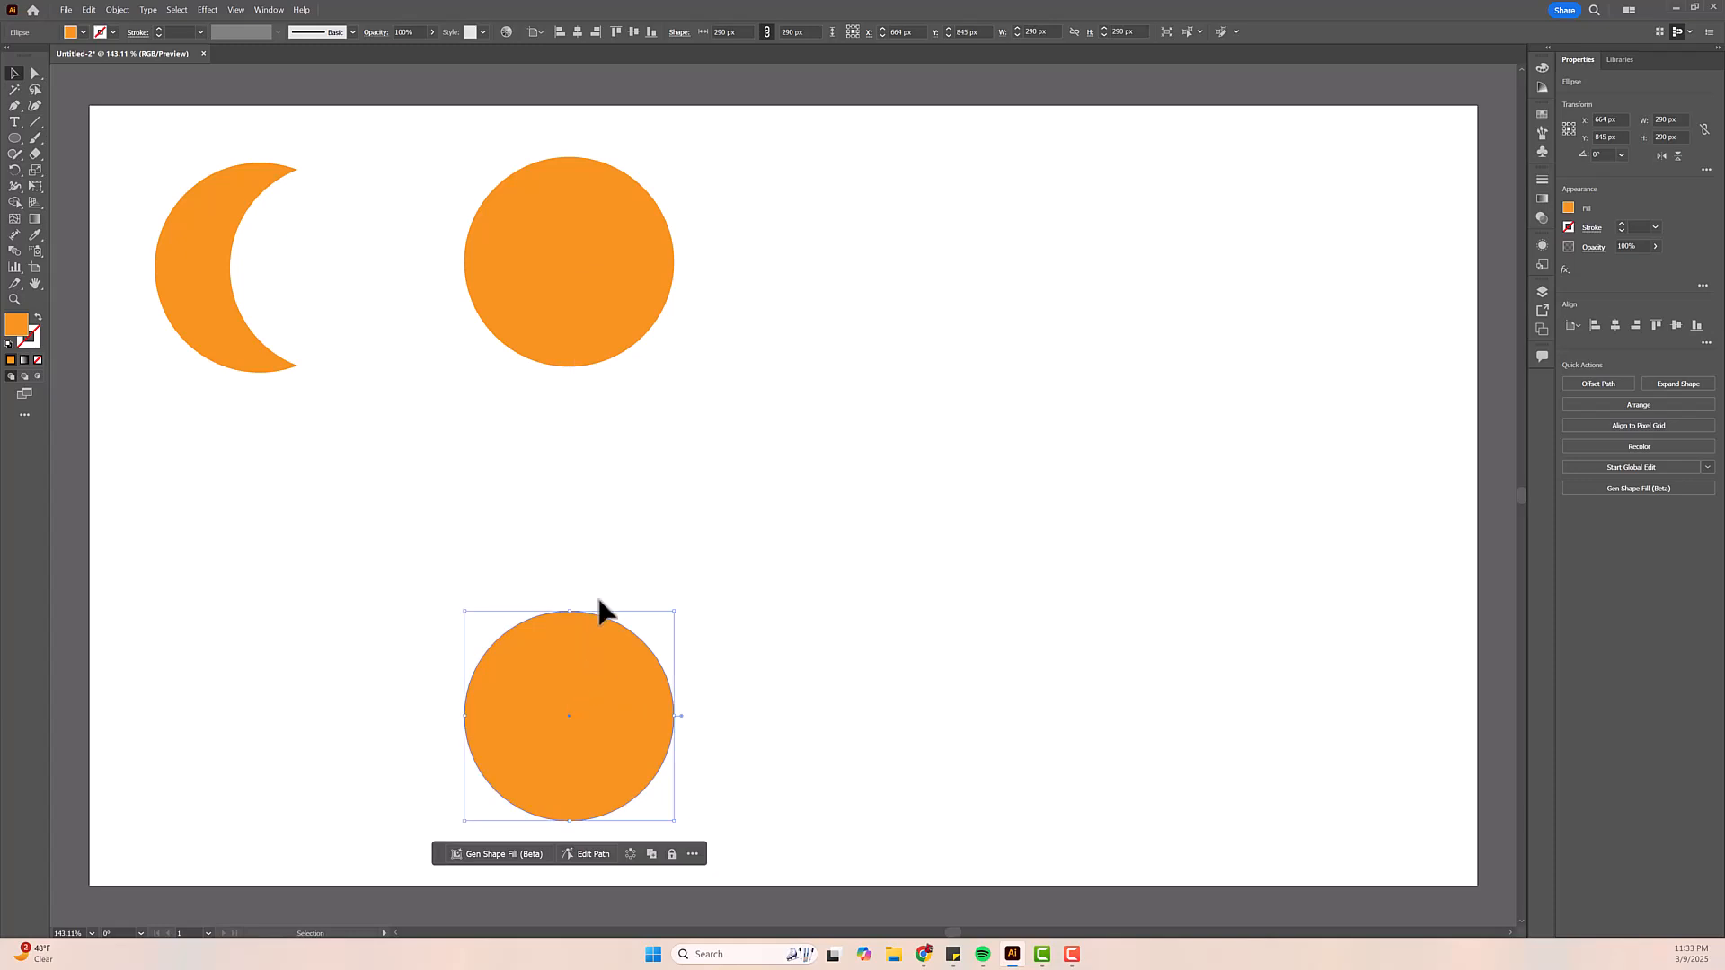
- Draw three rectangles about 113 × 549 px, 62 × 151 px and 75 × 166 px, and move the tallest between the two stacked circles
left_click(11, 137)
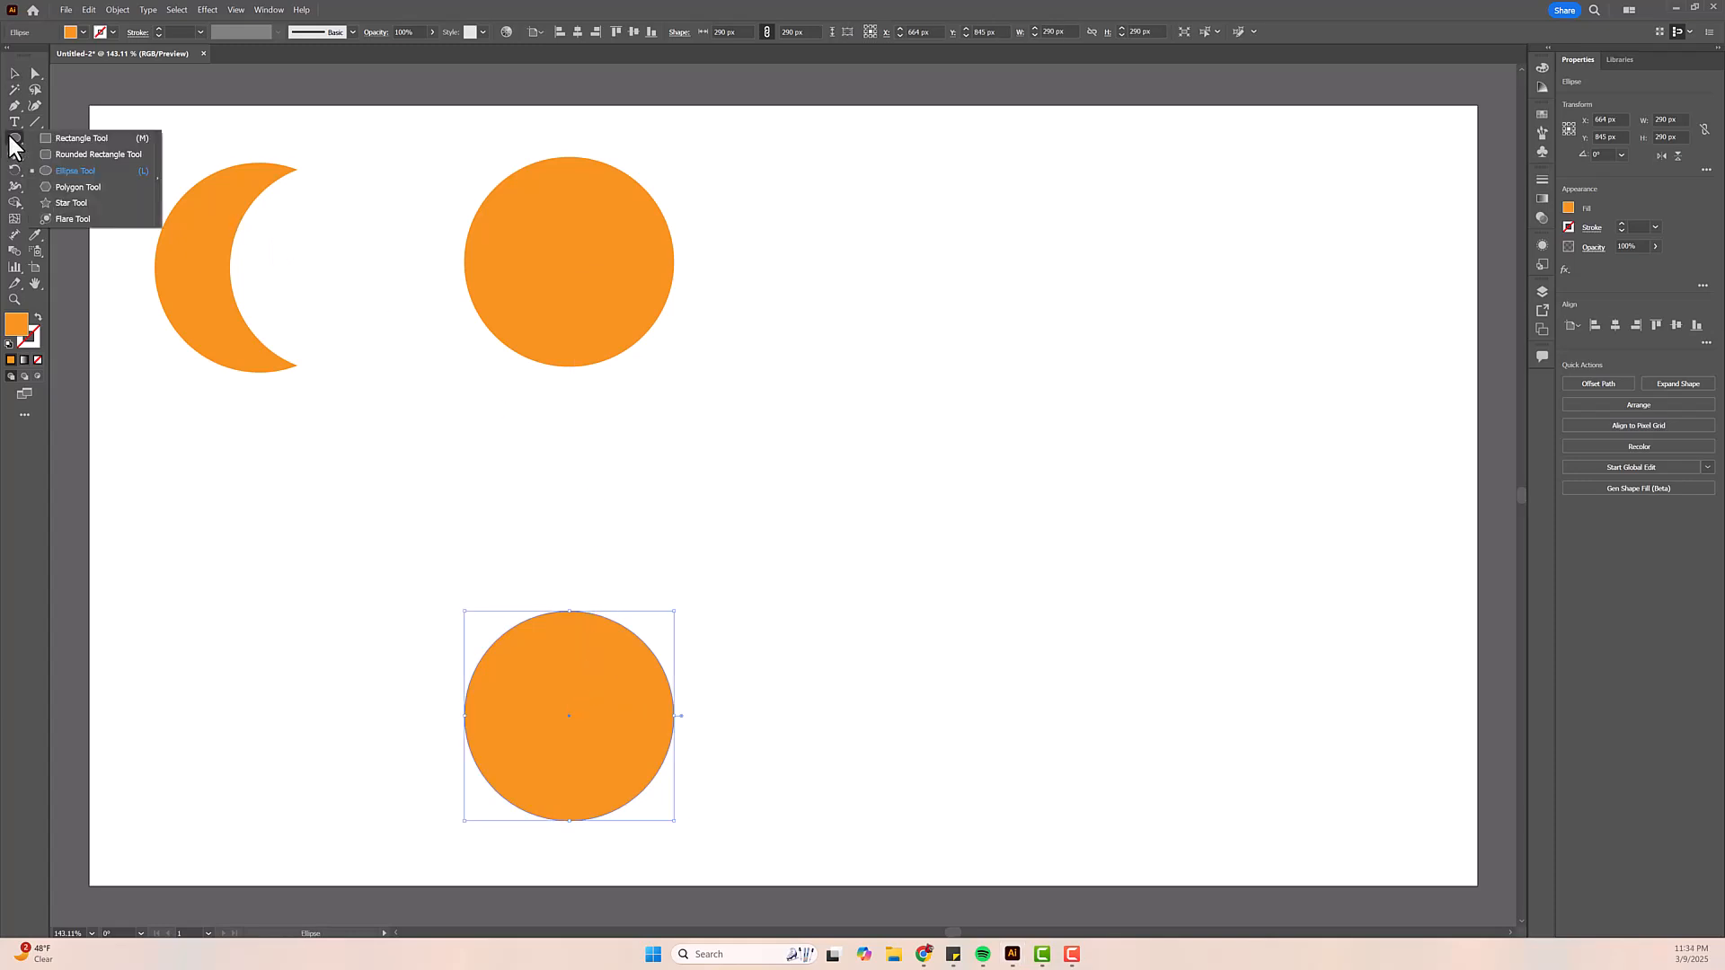
left_click(79, 140)
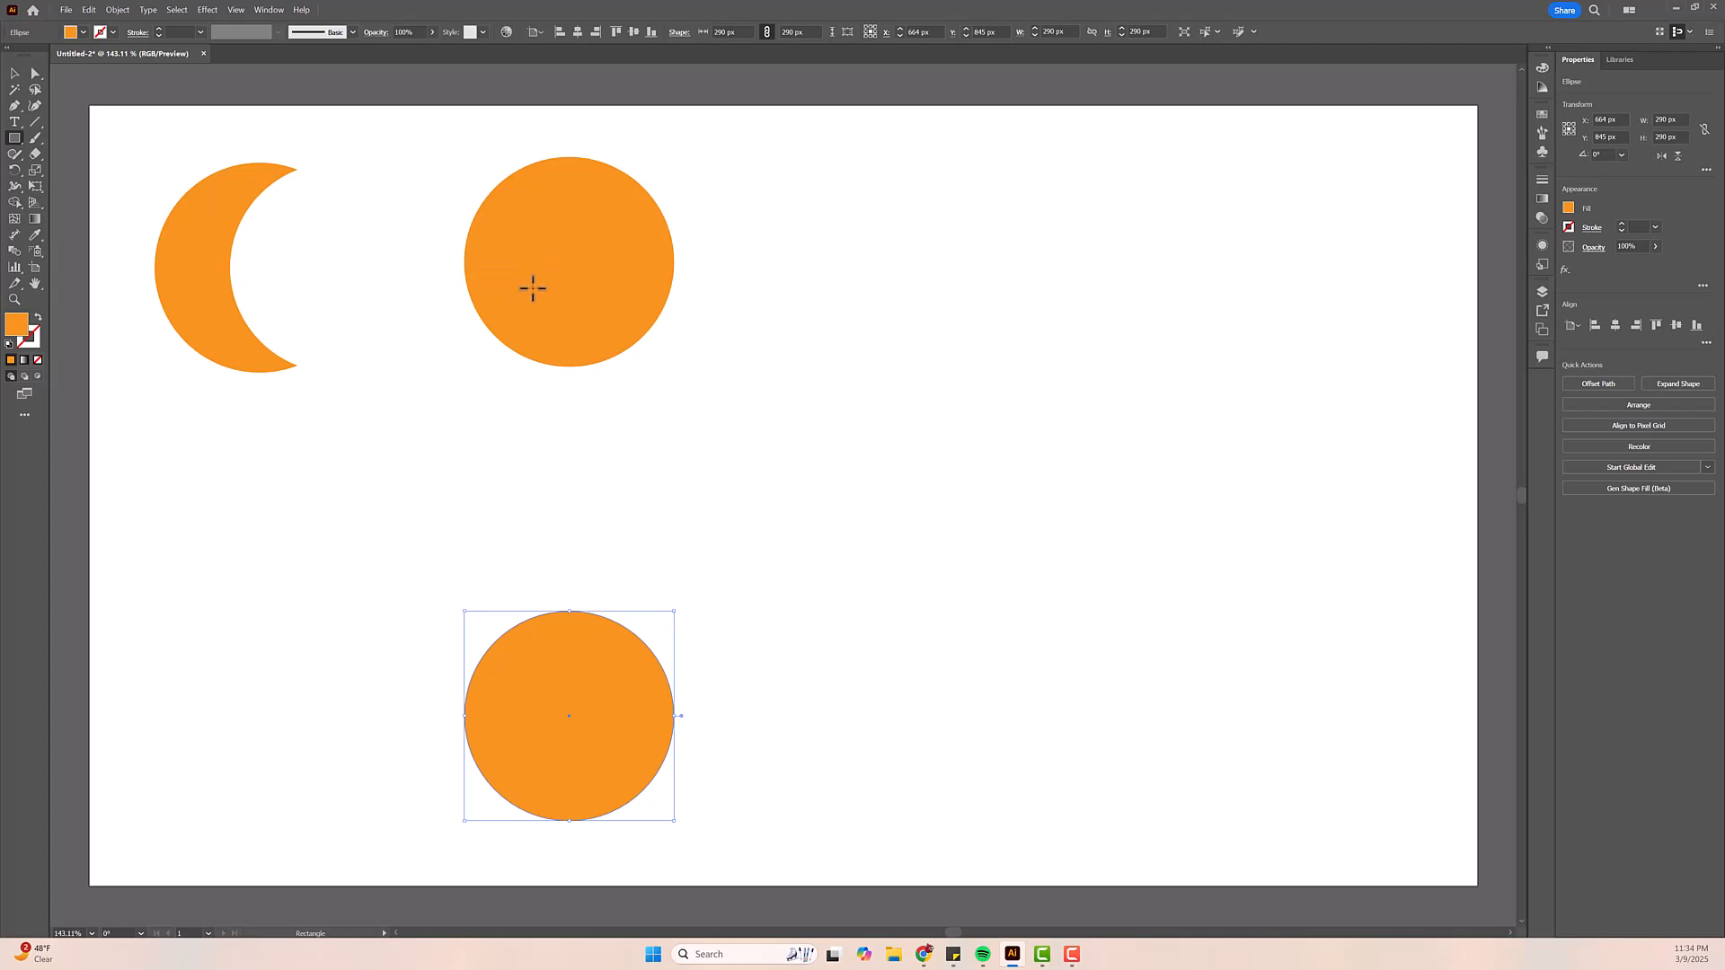
mouse_move(774, 268)
left_mouse_down()
mouse_move(835, 495)
mouse_move(856, 665)
left_mouse_up()
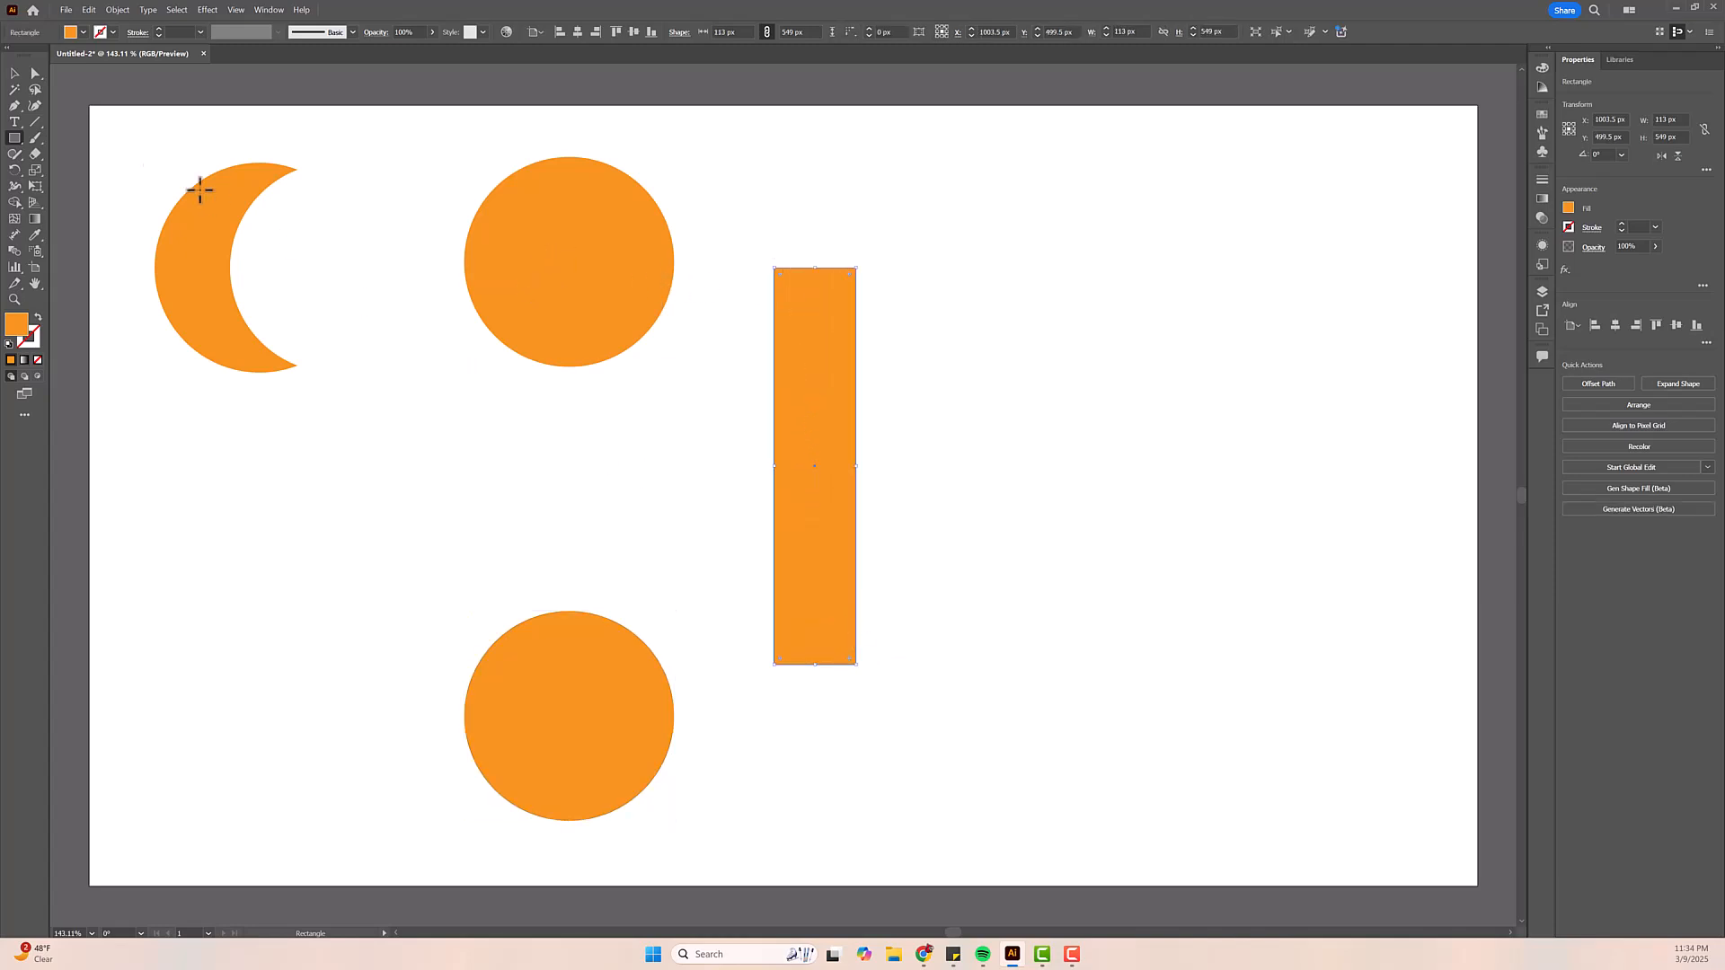
left_click_drag(924, 139, 969, 248)
left_click_drag(942, 680, 996, 800)
left_click(14, 73)
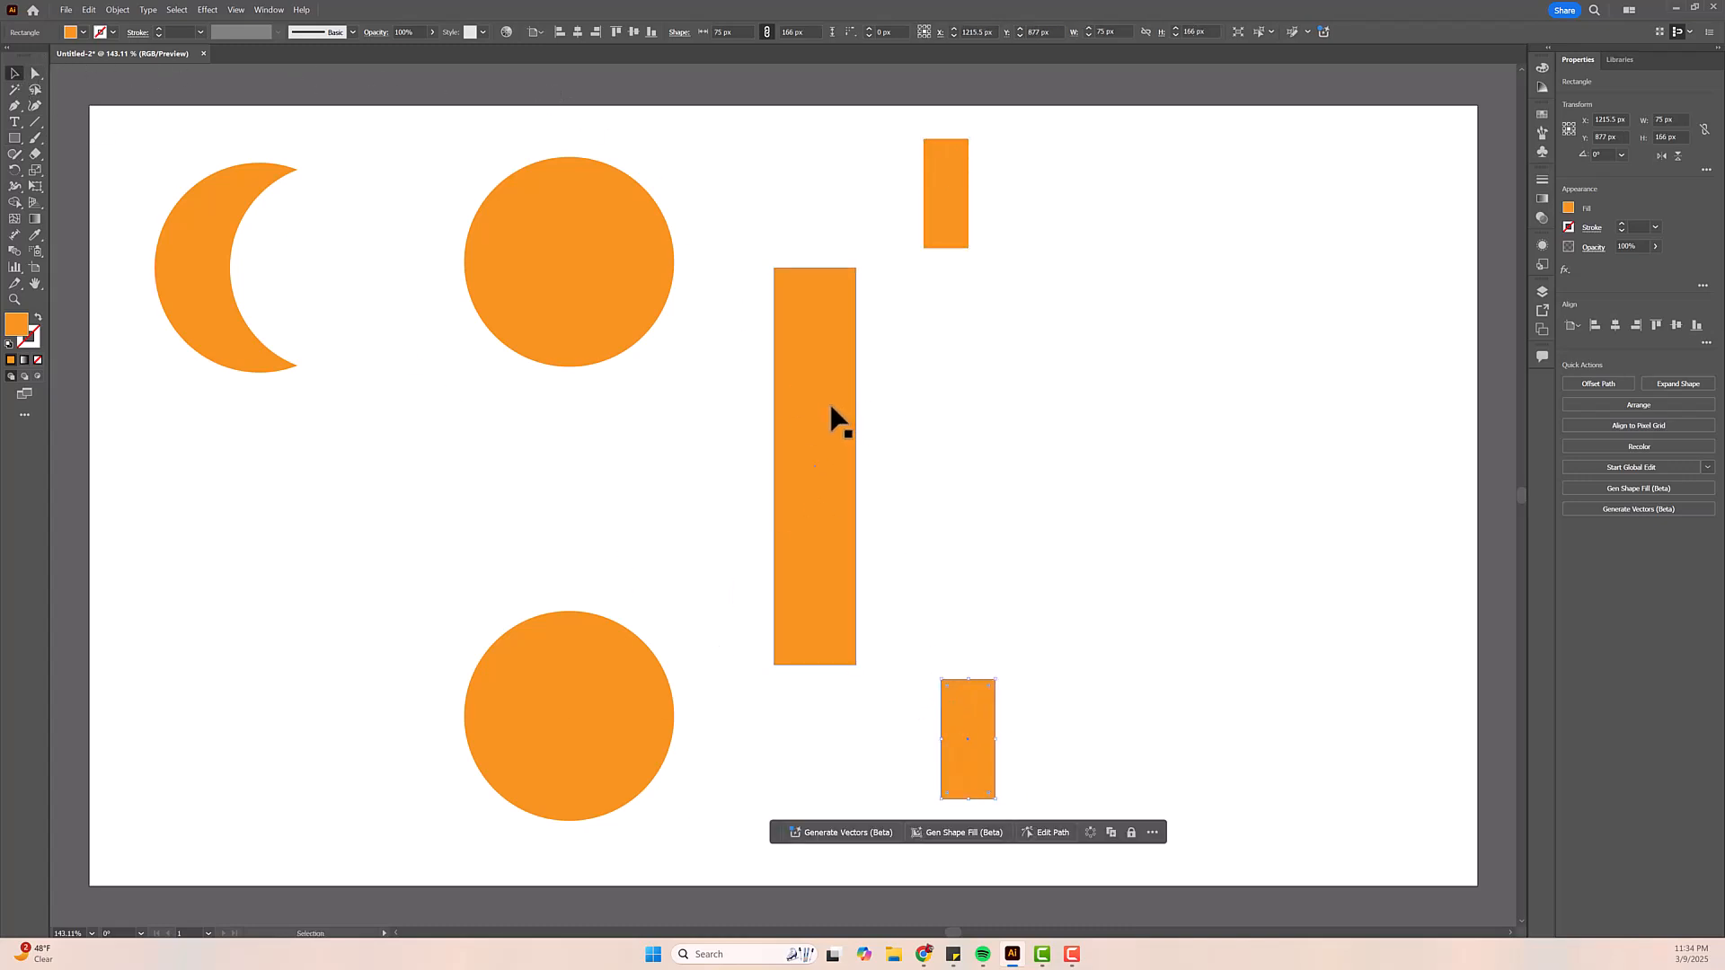
left_click_drag(793, 336, 576, 412)
- Fill both small rectangles with the red swatch
left_click(954, 231)
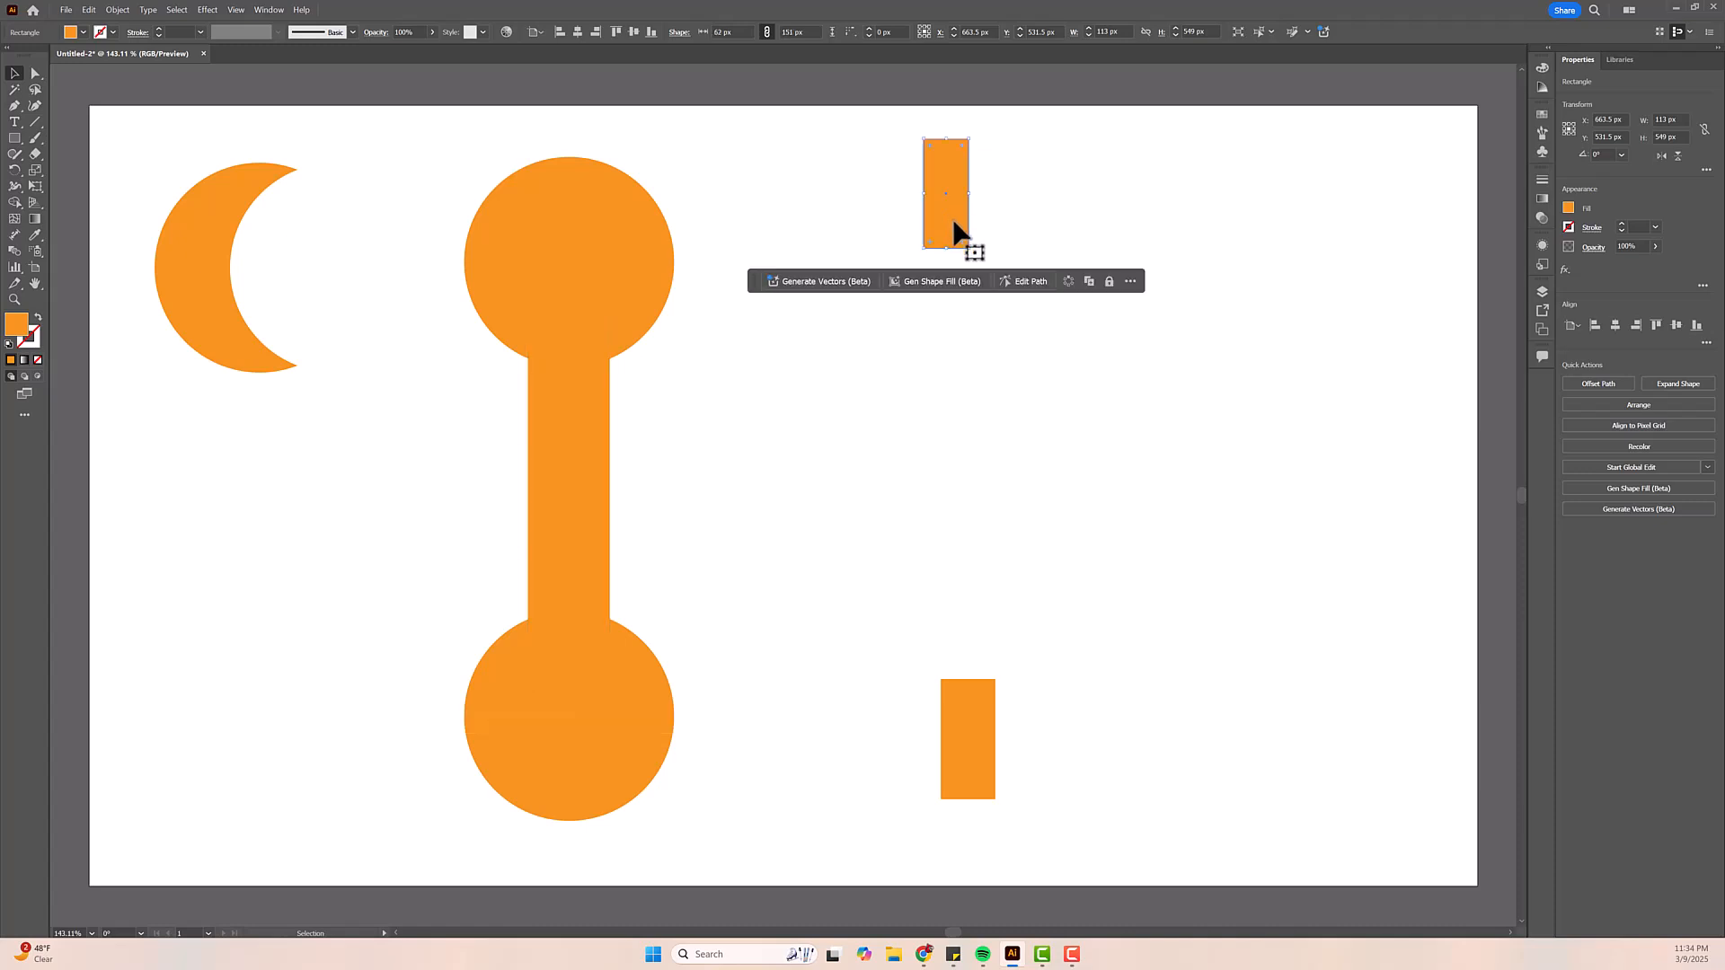
left_click(1568, 206)
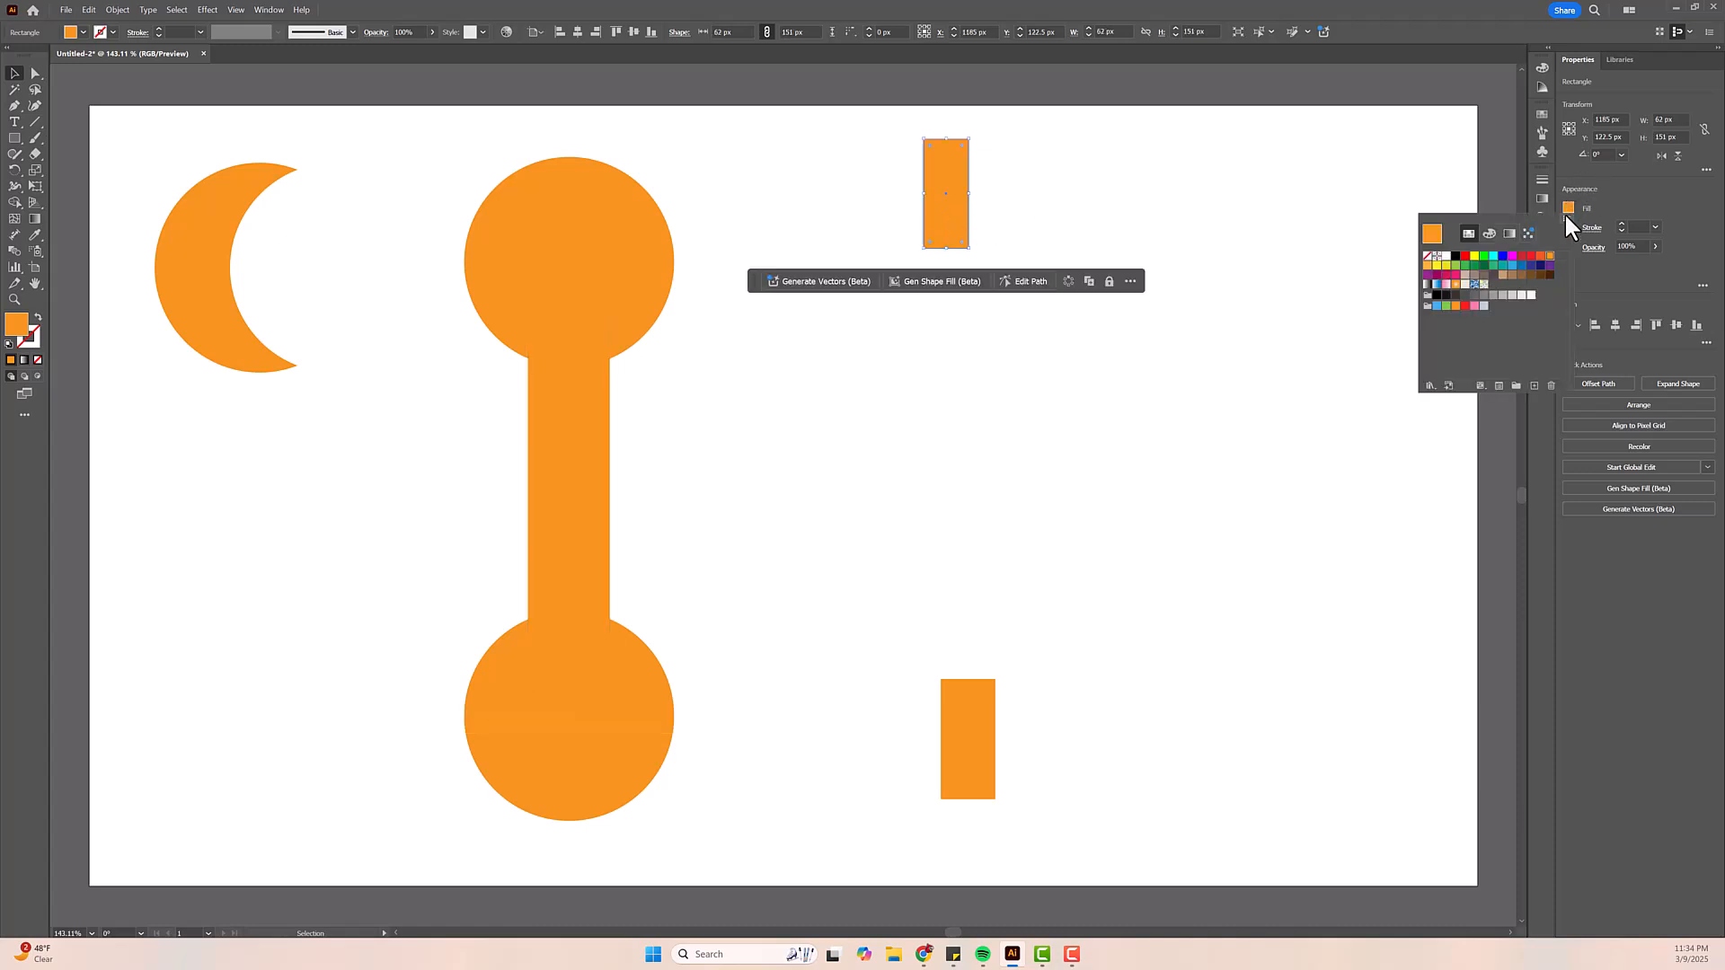
left_click(1530, 256)
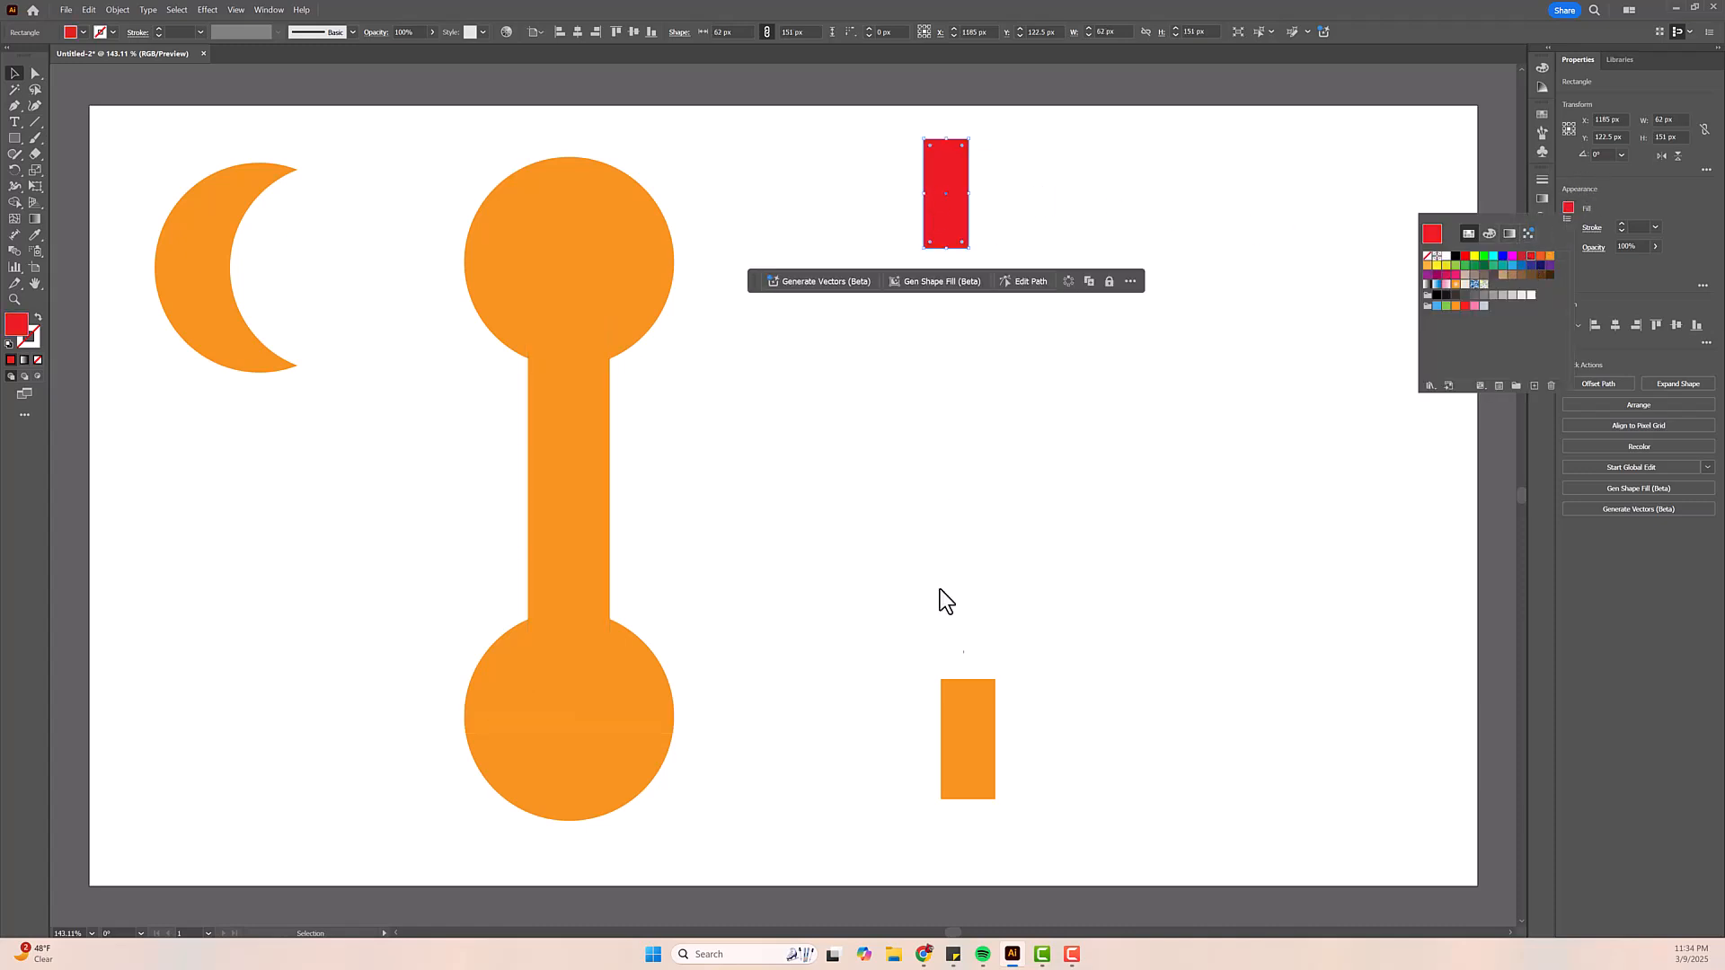
left_click(968, 707)
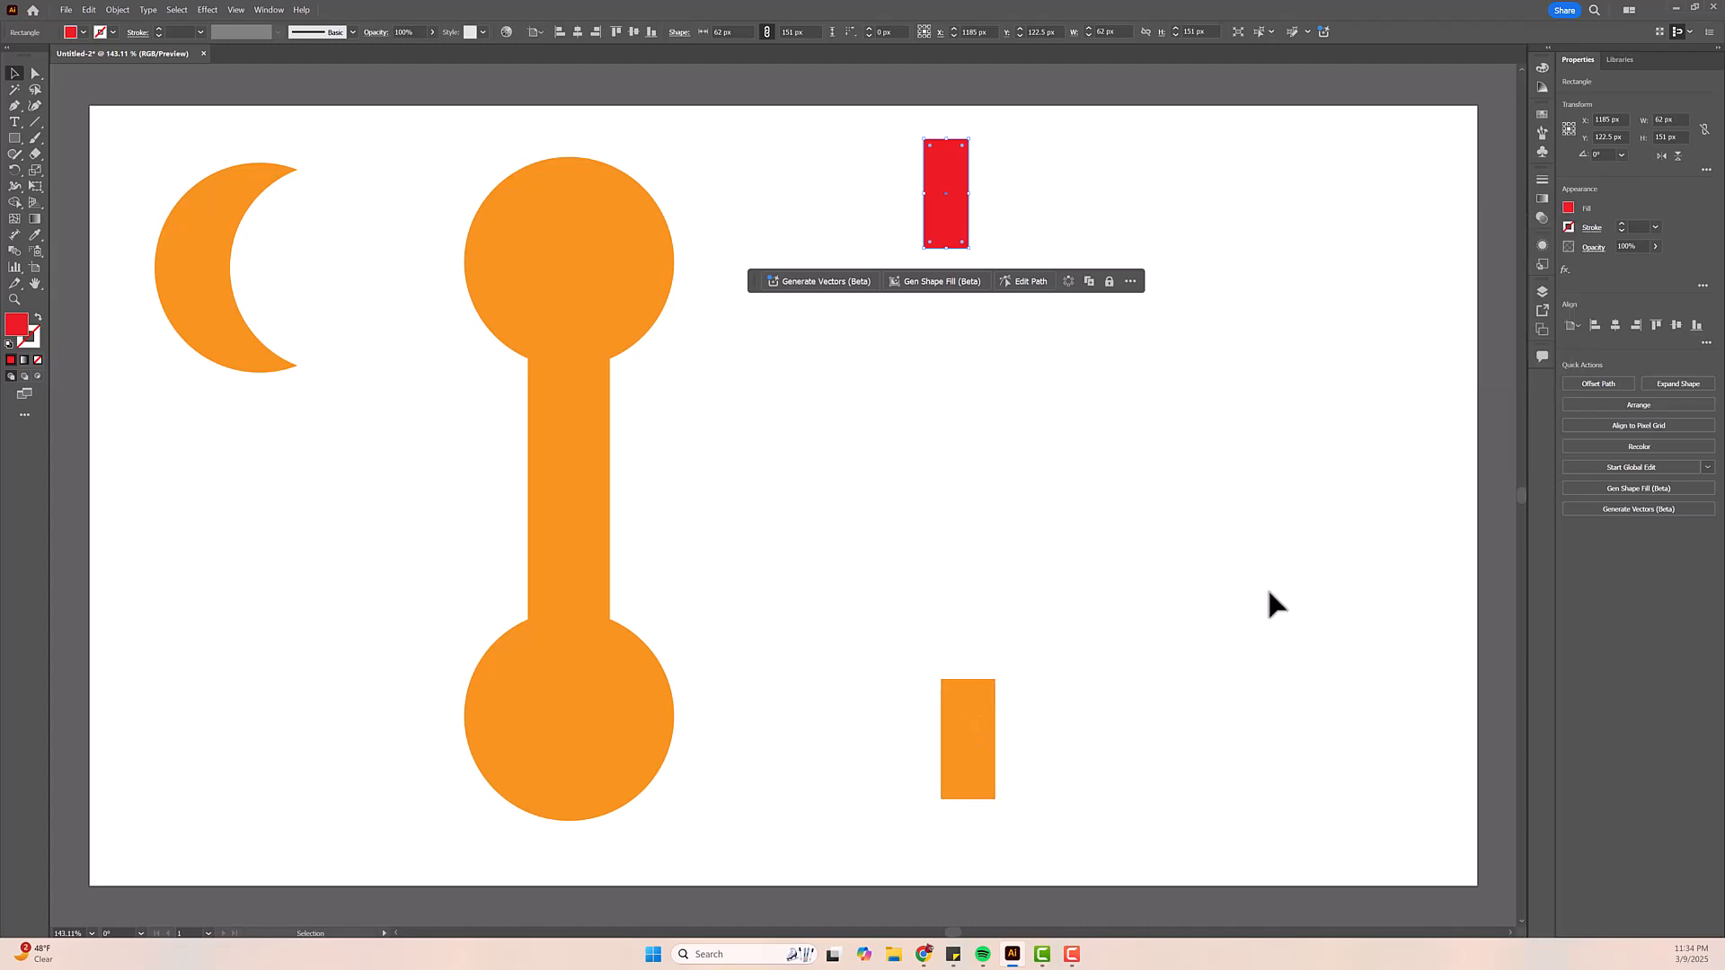
left_click(986, 795)
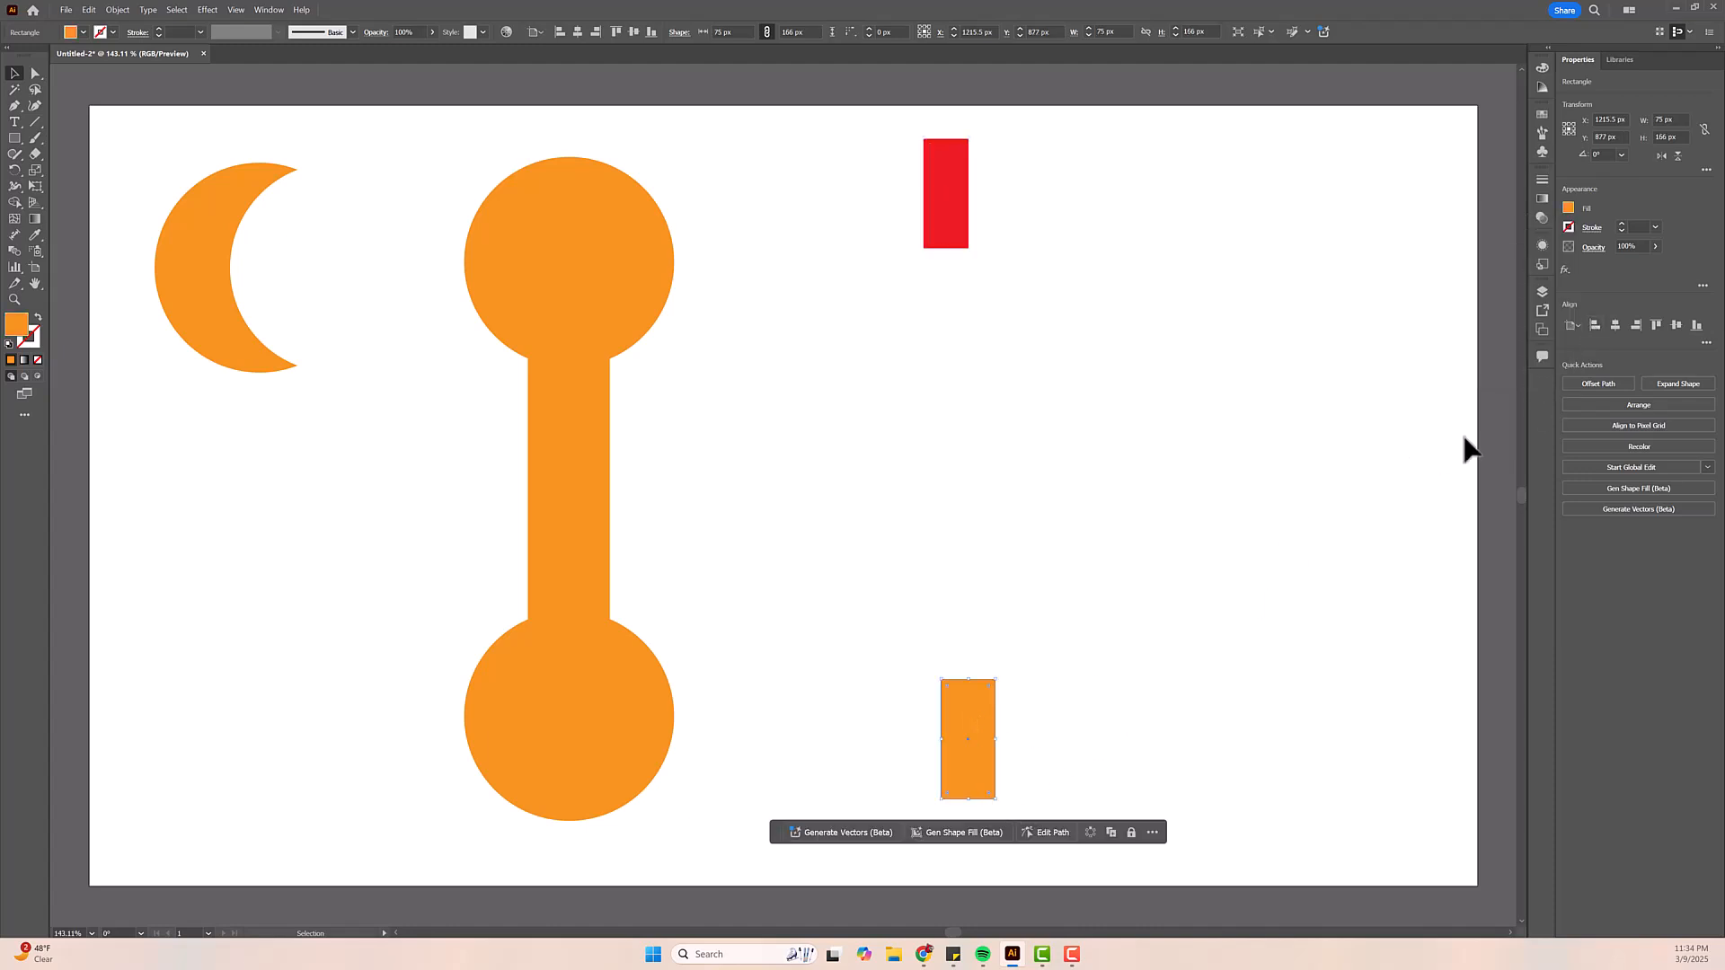
left_click(1571, 207)
left_click(1532, 257)
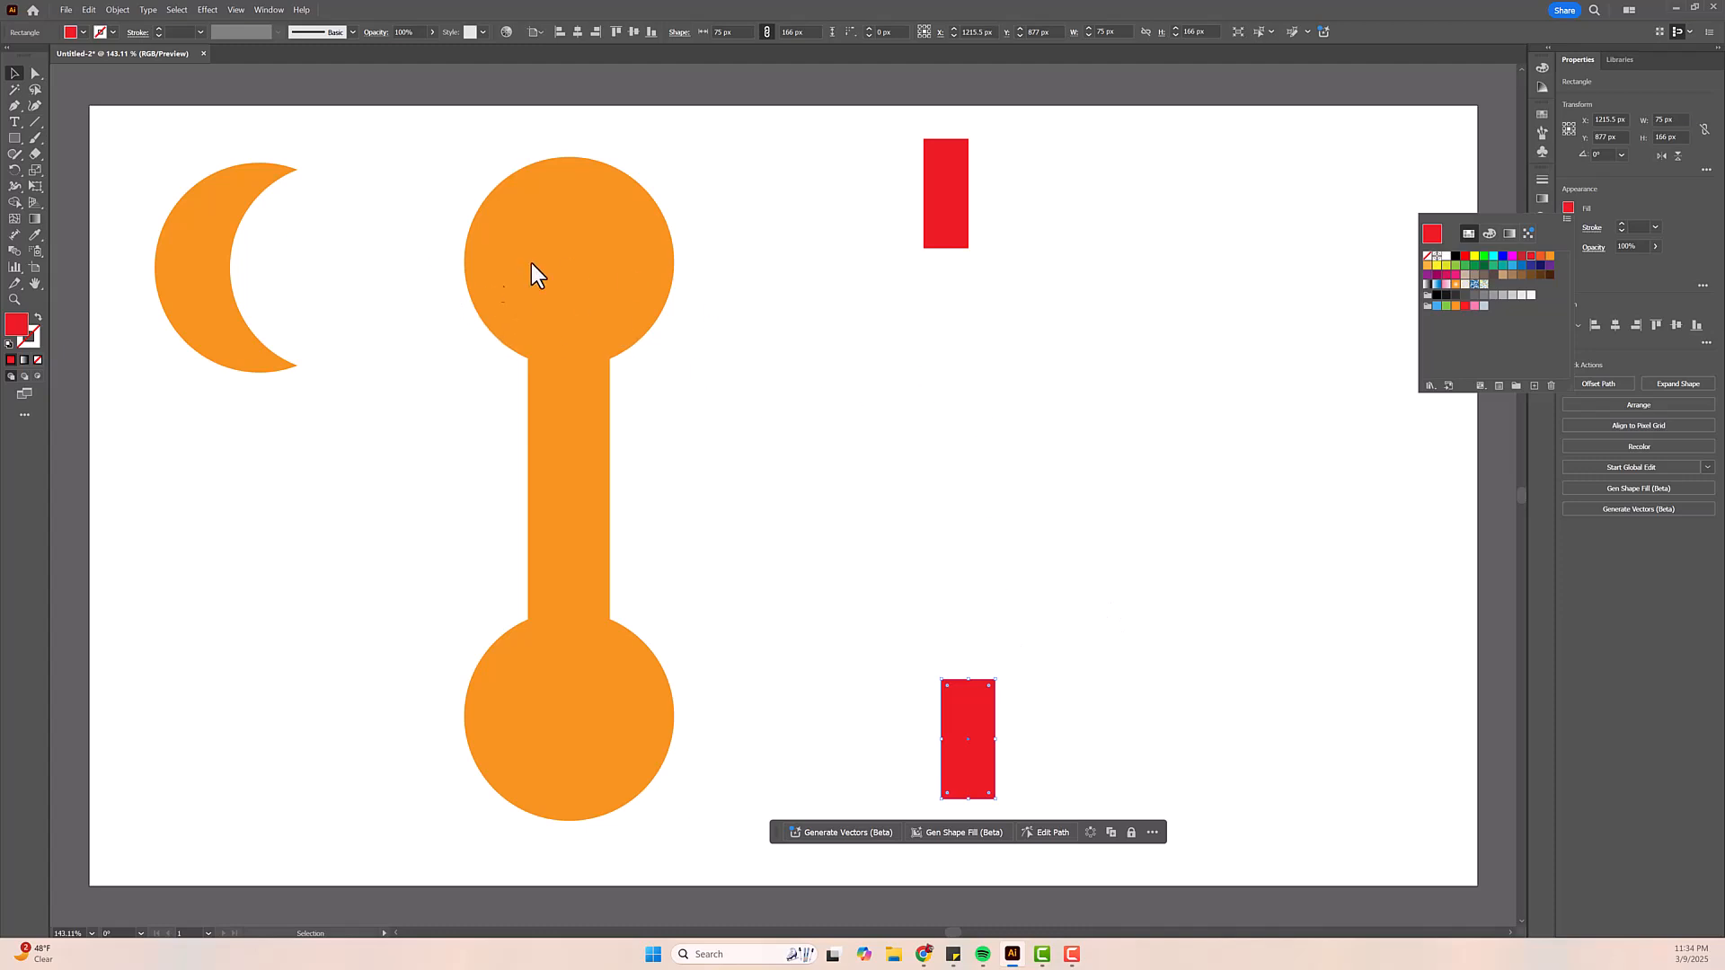
- Align the two stacked circles and the tall rectangle on their horizontal centres, and unite them into one shape with Pathfinder
left_click(617, 312)
mouse_move(573, 437)
left_mouse_down()
mouse_move(641, 447)
mouse_move(581, 424)
left_mouse_up()
left_click_drag(443, 169, 697, 720)
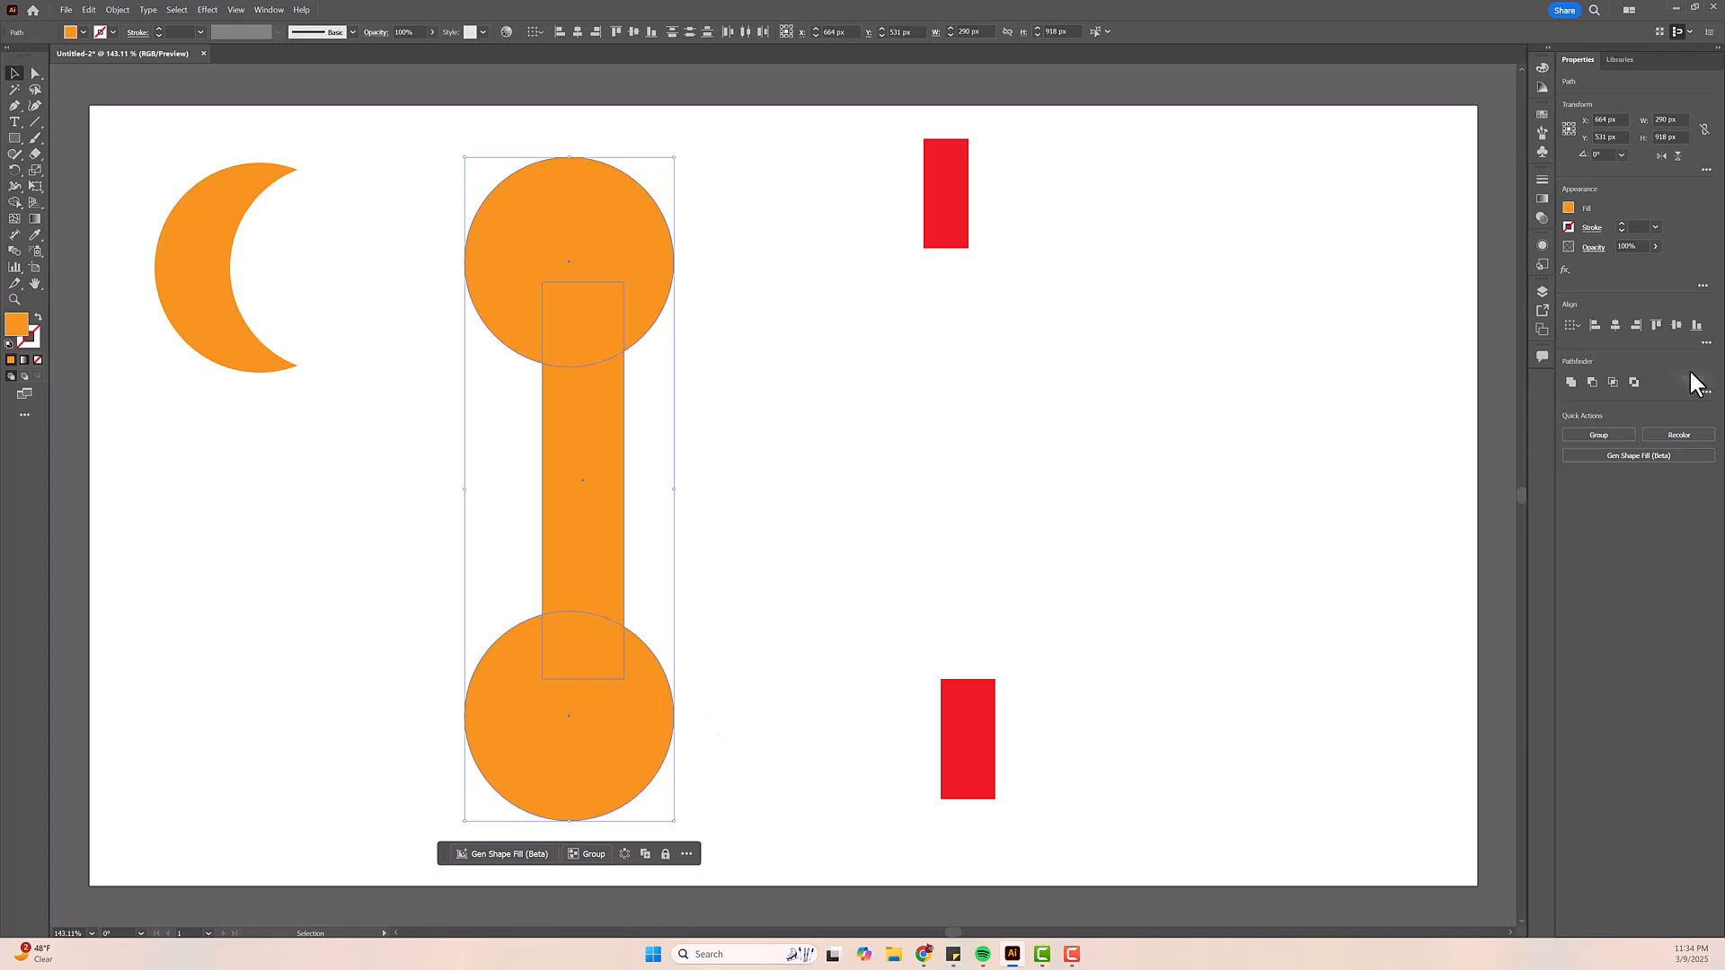
left_click(1614, 325)
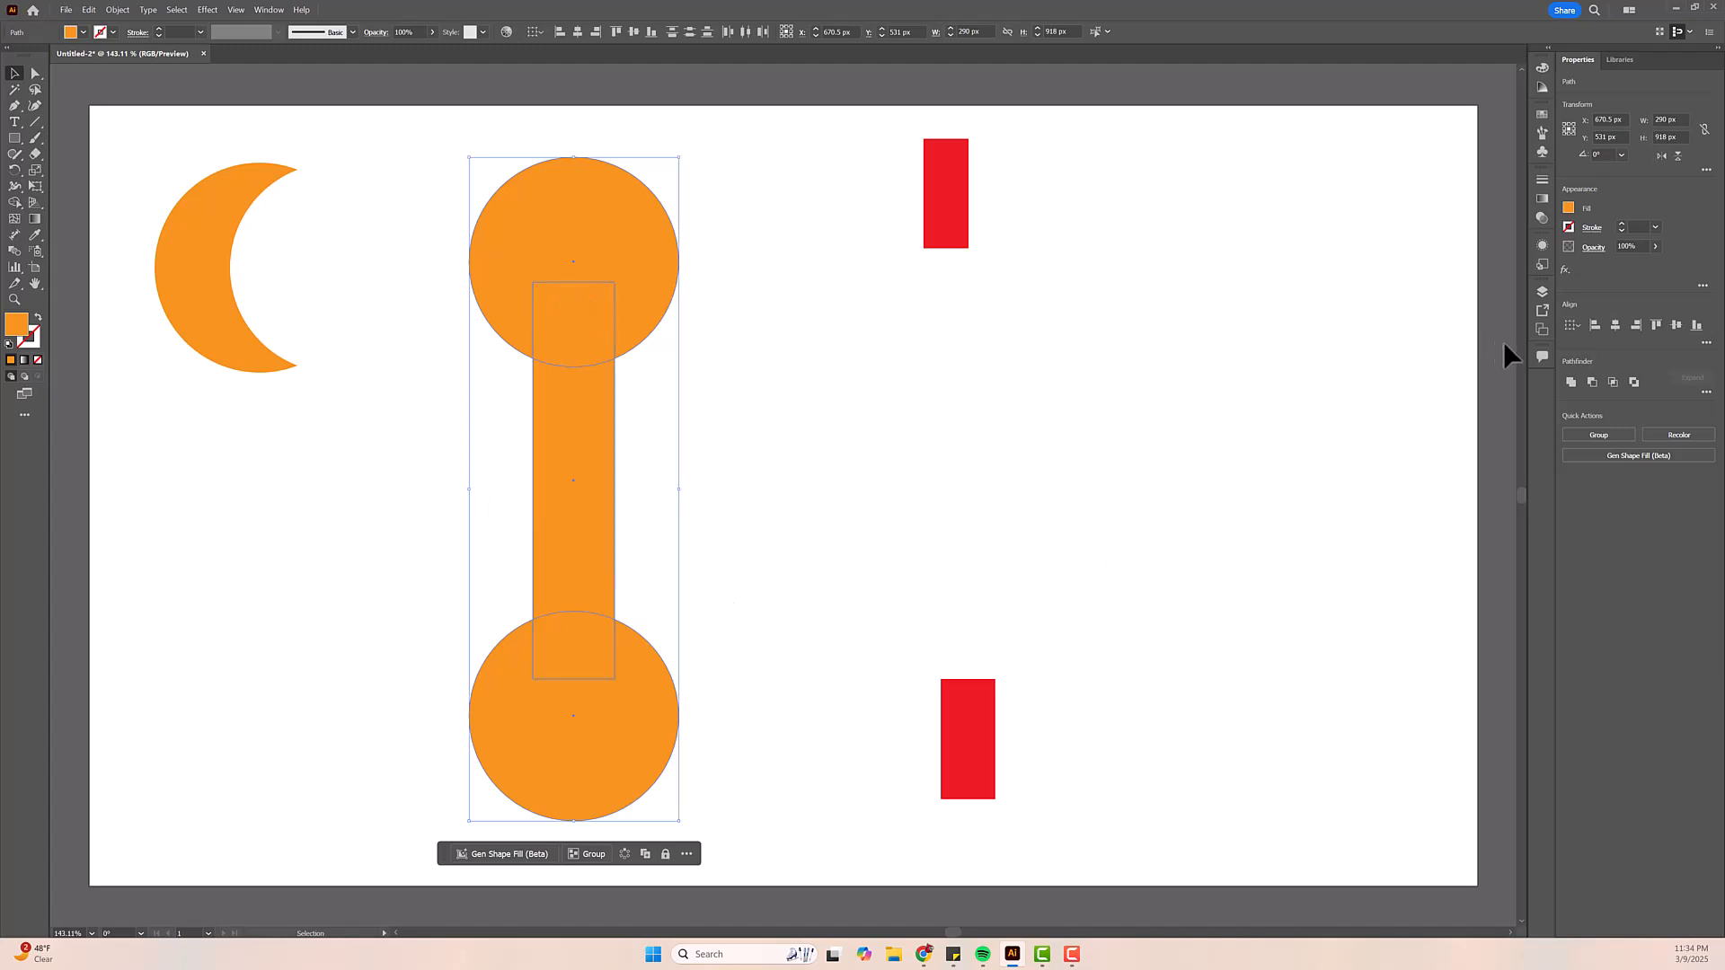
left_click(1571, 381)
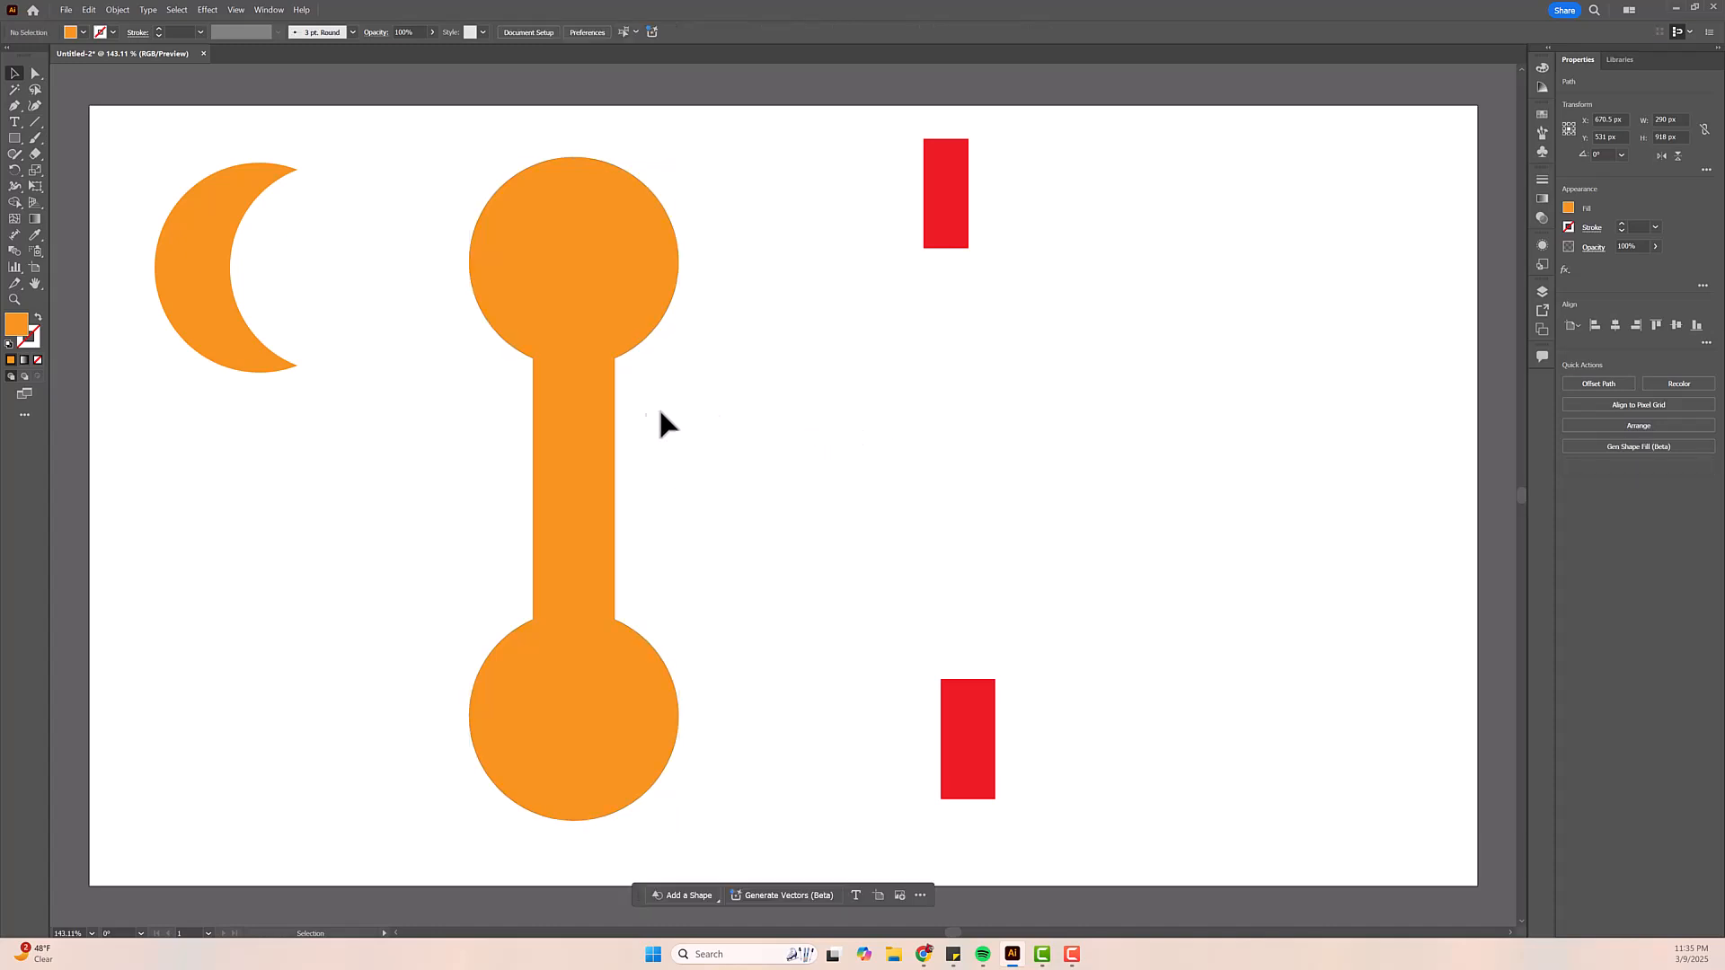
- Move the united shape to about X 798 px, Y 516 px and place the narrower red rectangle over its top end
left_click_drag(601, 443, 766, 349)
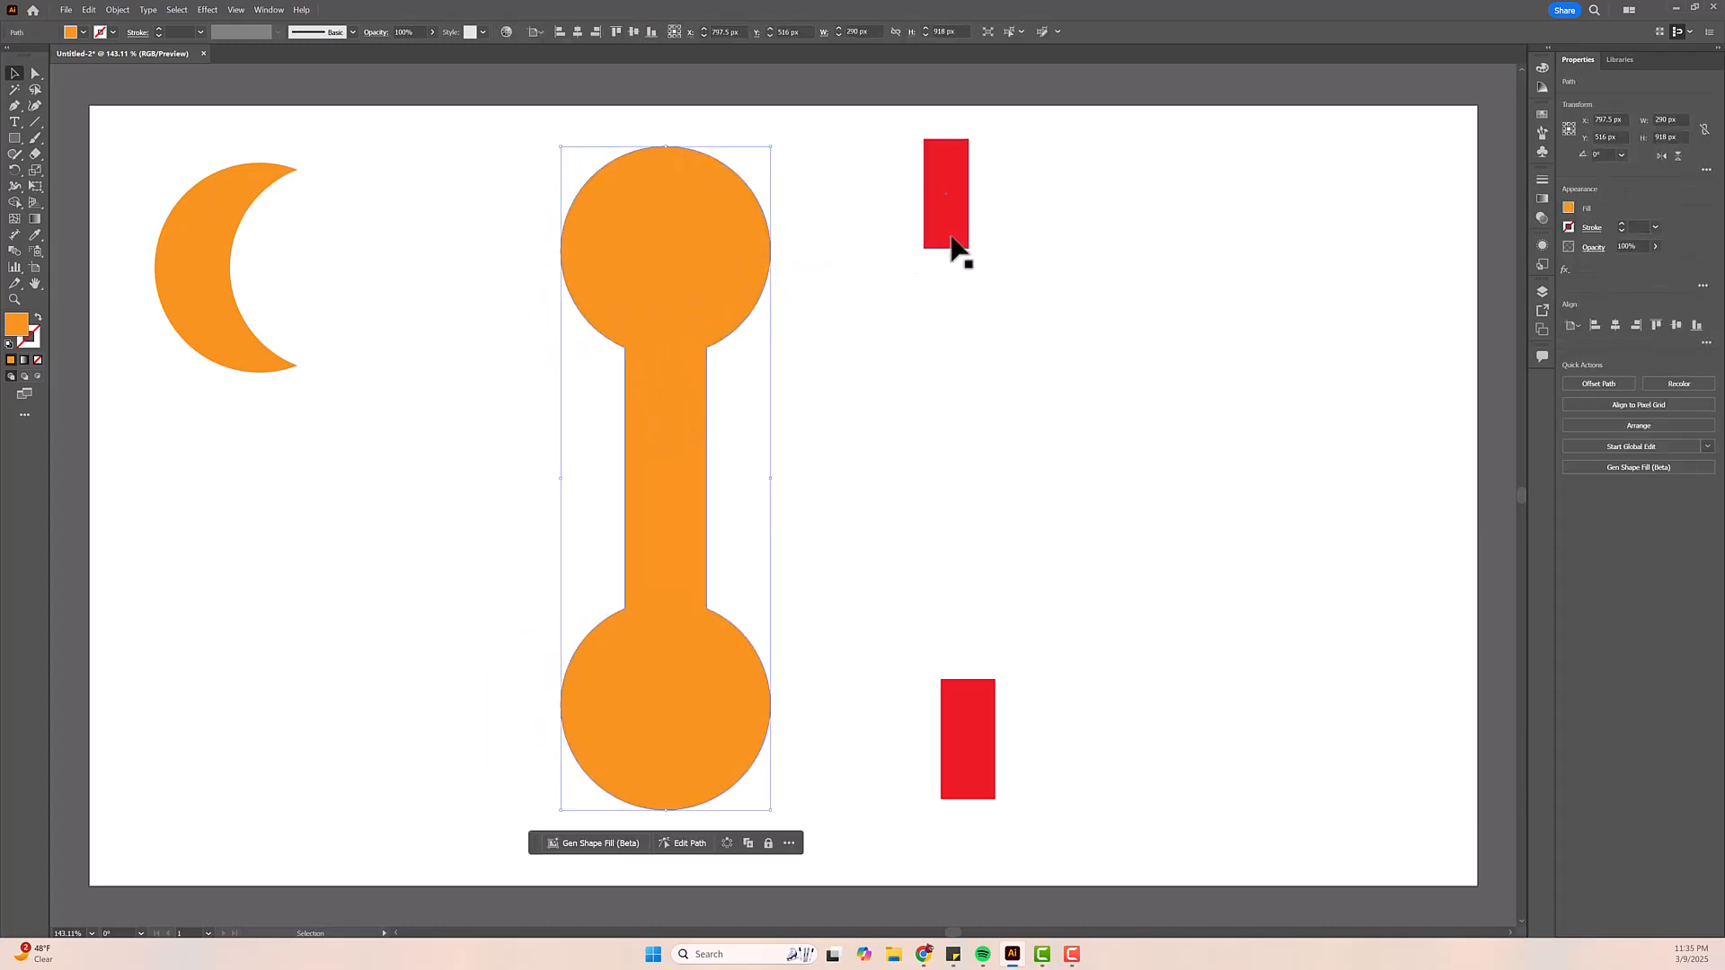
left_click_drag(946, 226, 675, 222)
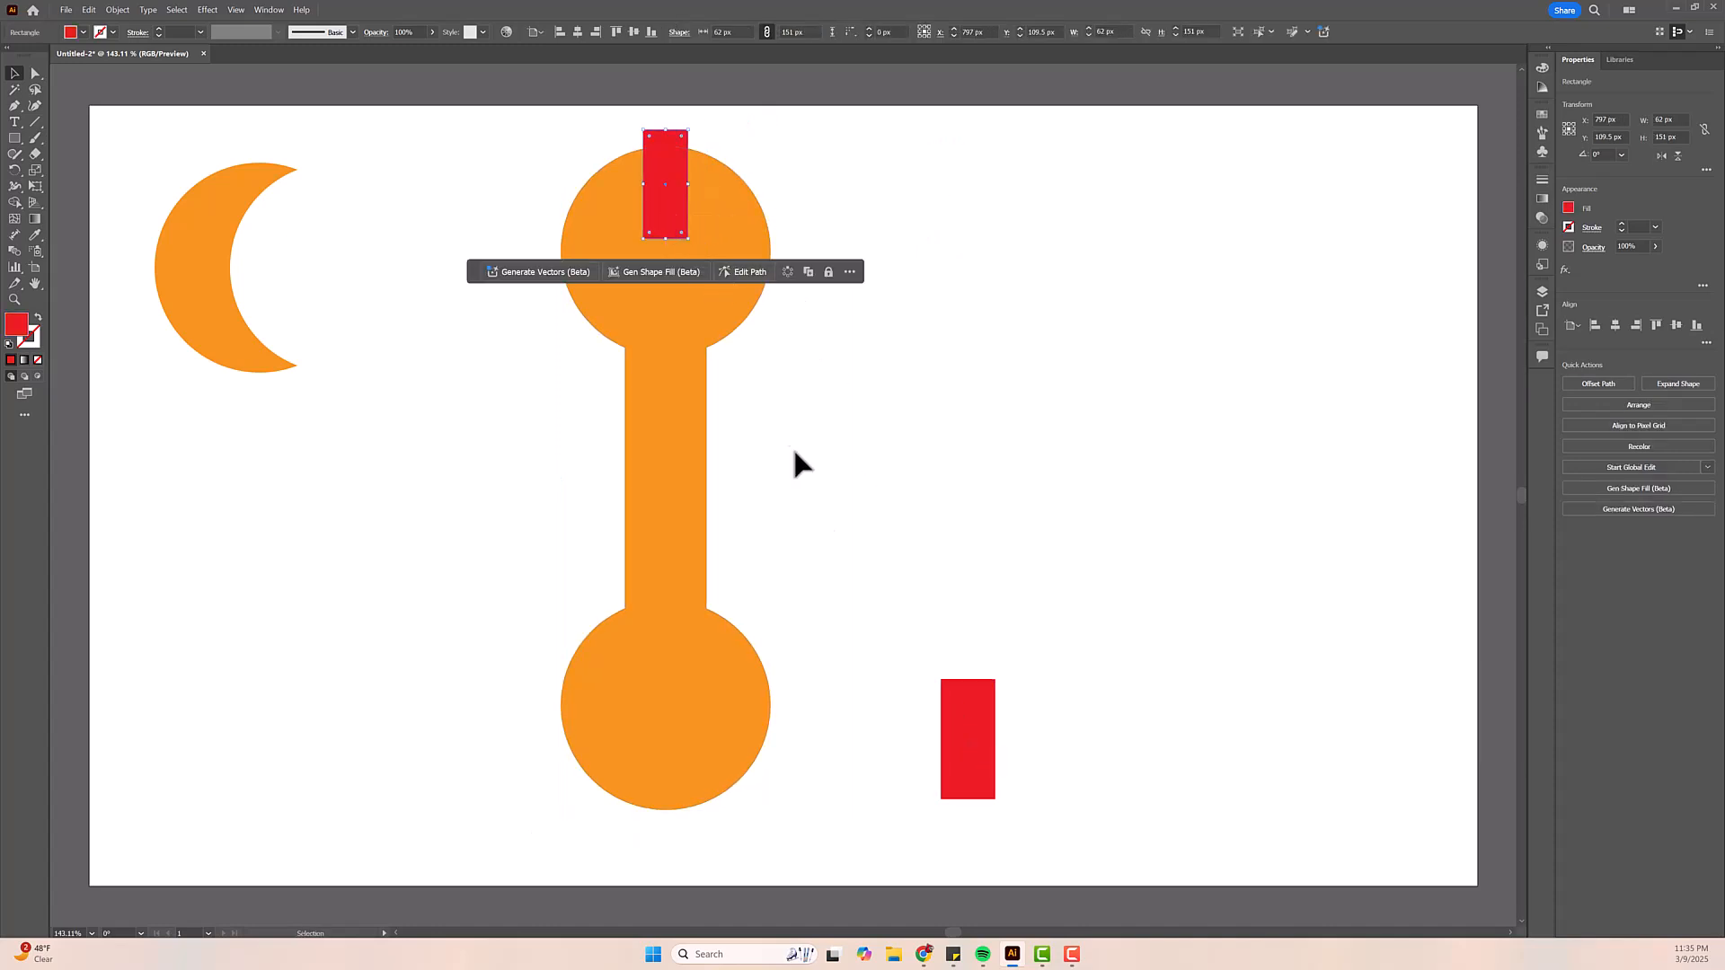
- Bring the united orange shape to the front of the stacking order
left_click(736, 224)
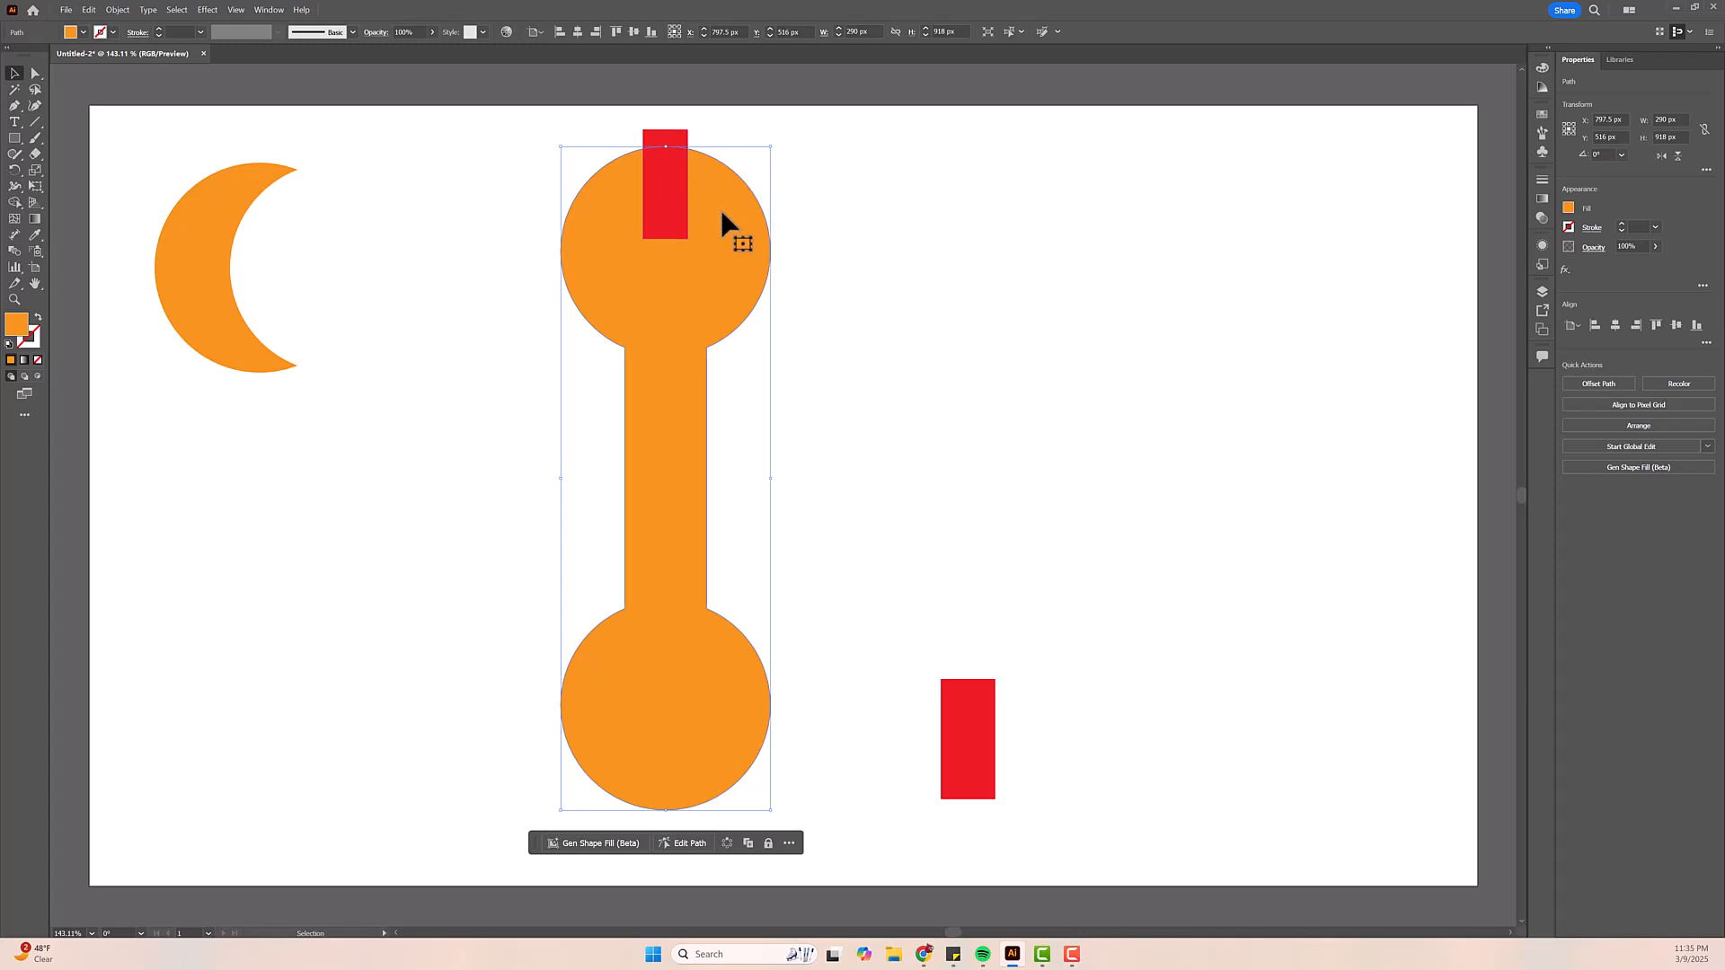
right_click(722, 215)
mouse_move(849, 635)
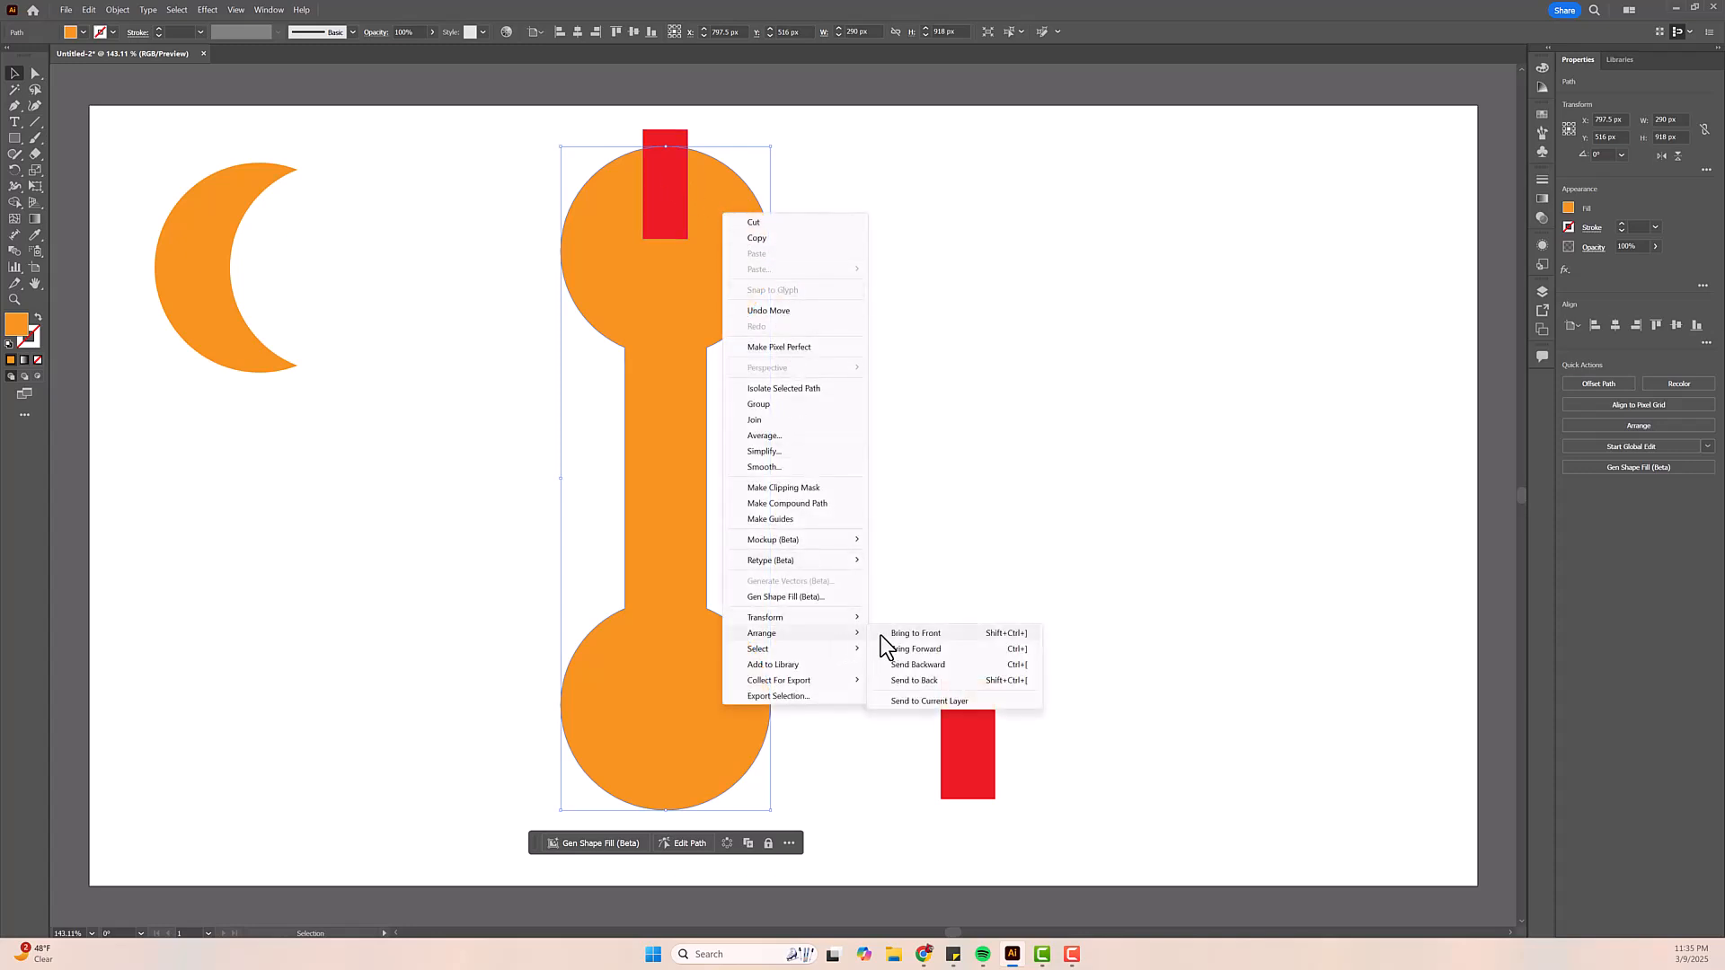
left_click(920, 637)
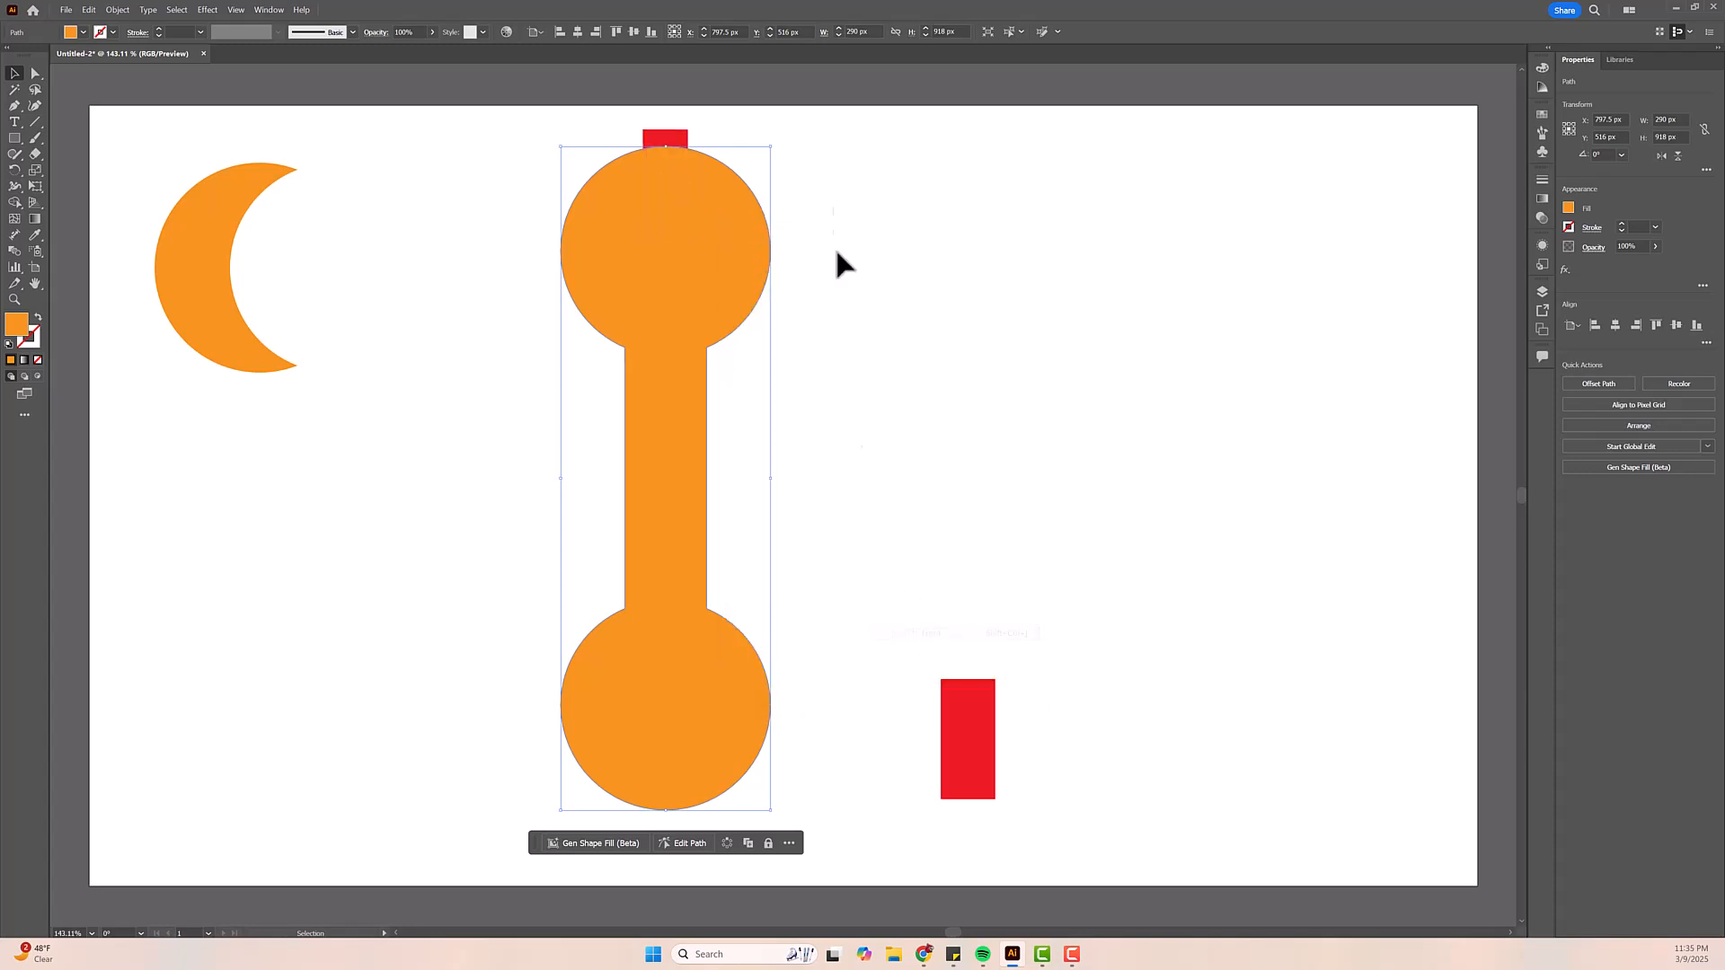
- Bring the upper red rectangle in front of the orange shape and nudge it slightly upward
left_click(664, 138)
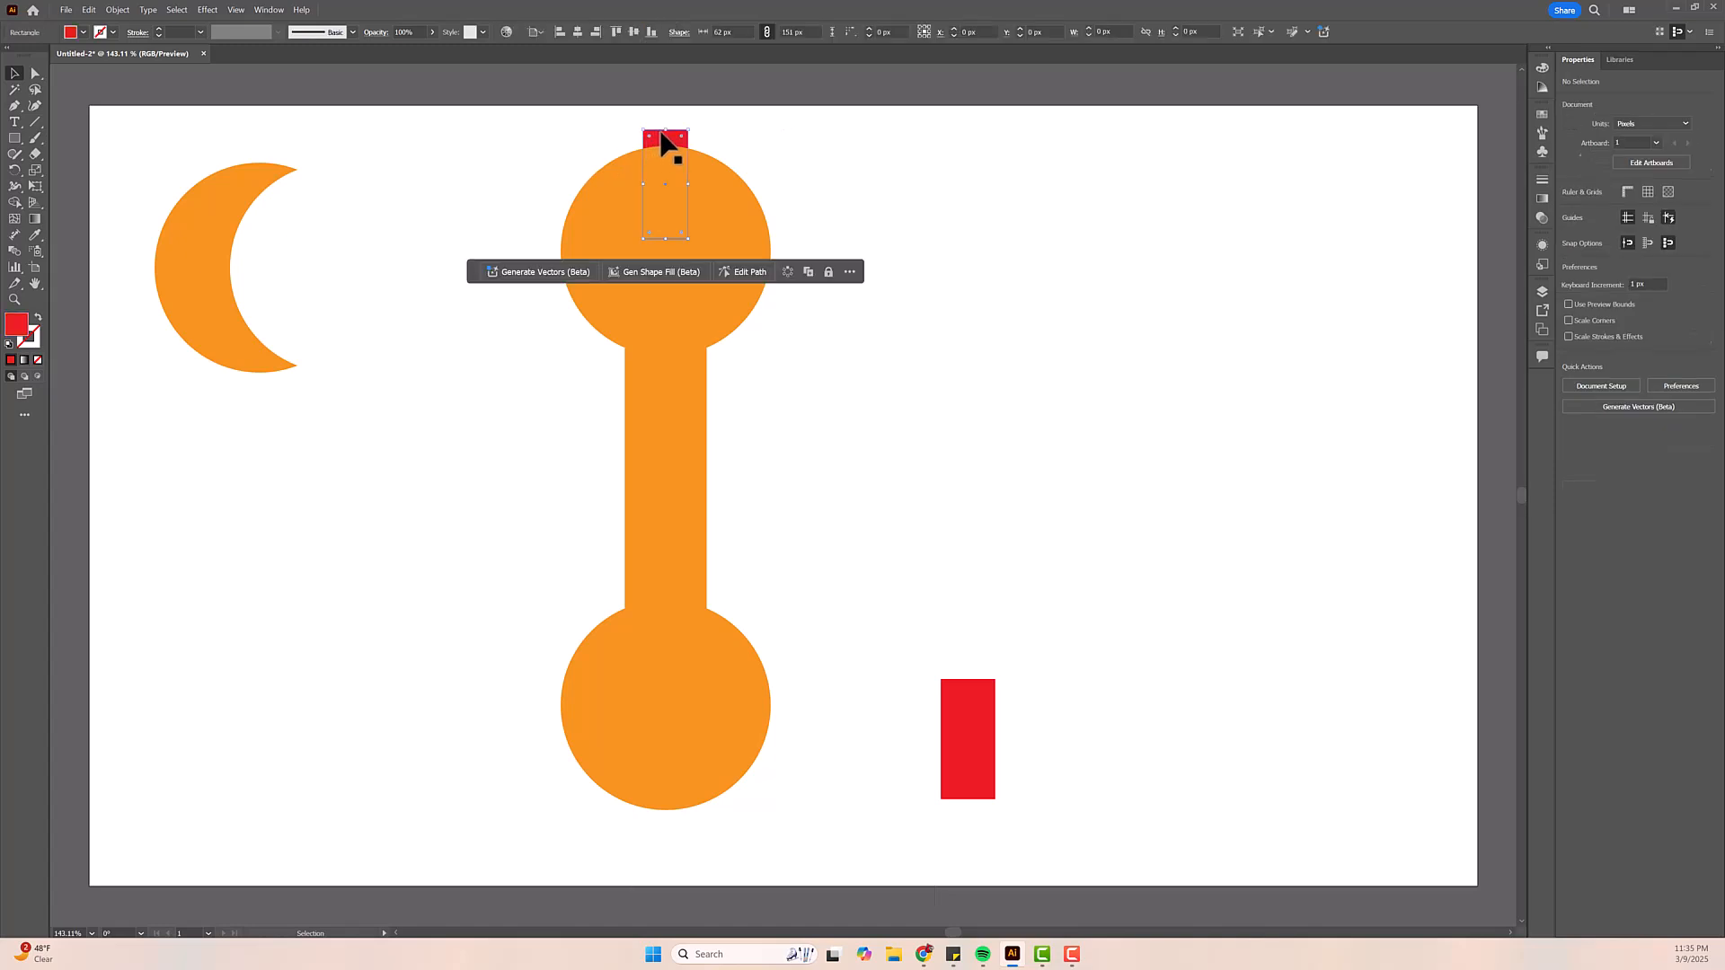
right_click(664, 139)
mouse_move(782, 554)
left_click(862, 557)
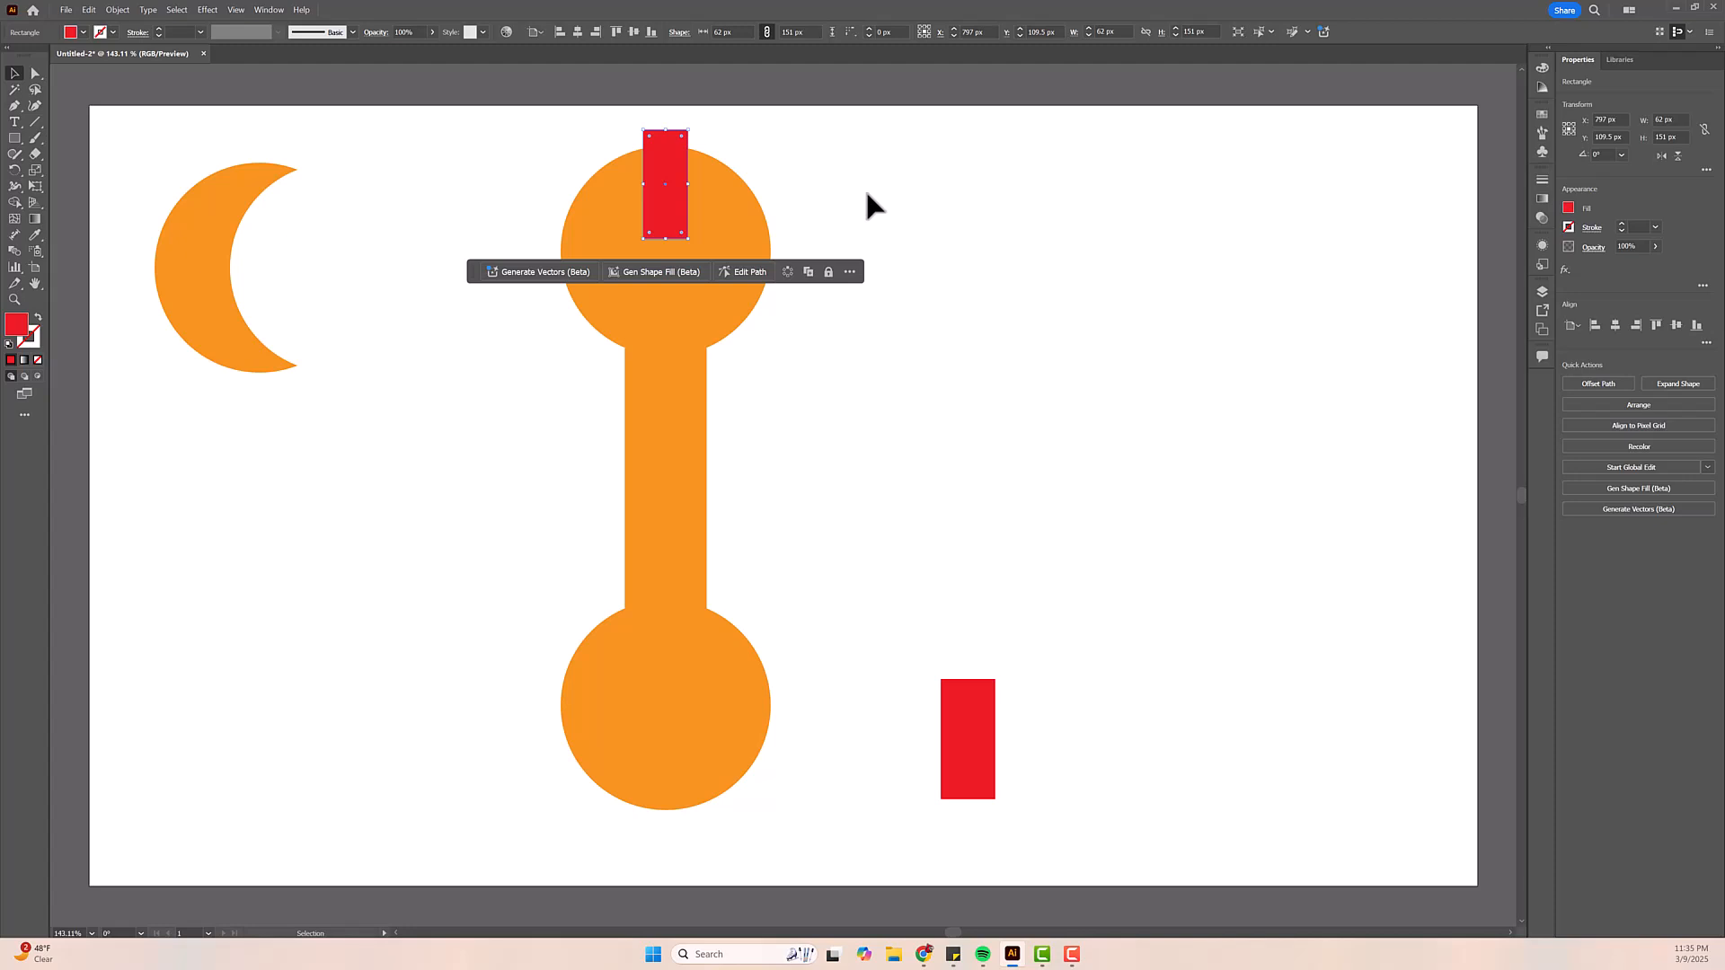
left_click_drag(678, 171, 683, 163)
- Move the wider red rectangle over the orange shape's bottom end and bring it to the front
left_click_drag(963, 780, 685, 839)
right_click(686, 840)
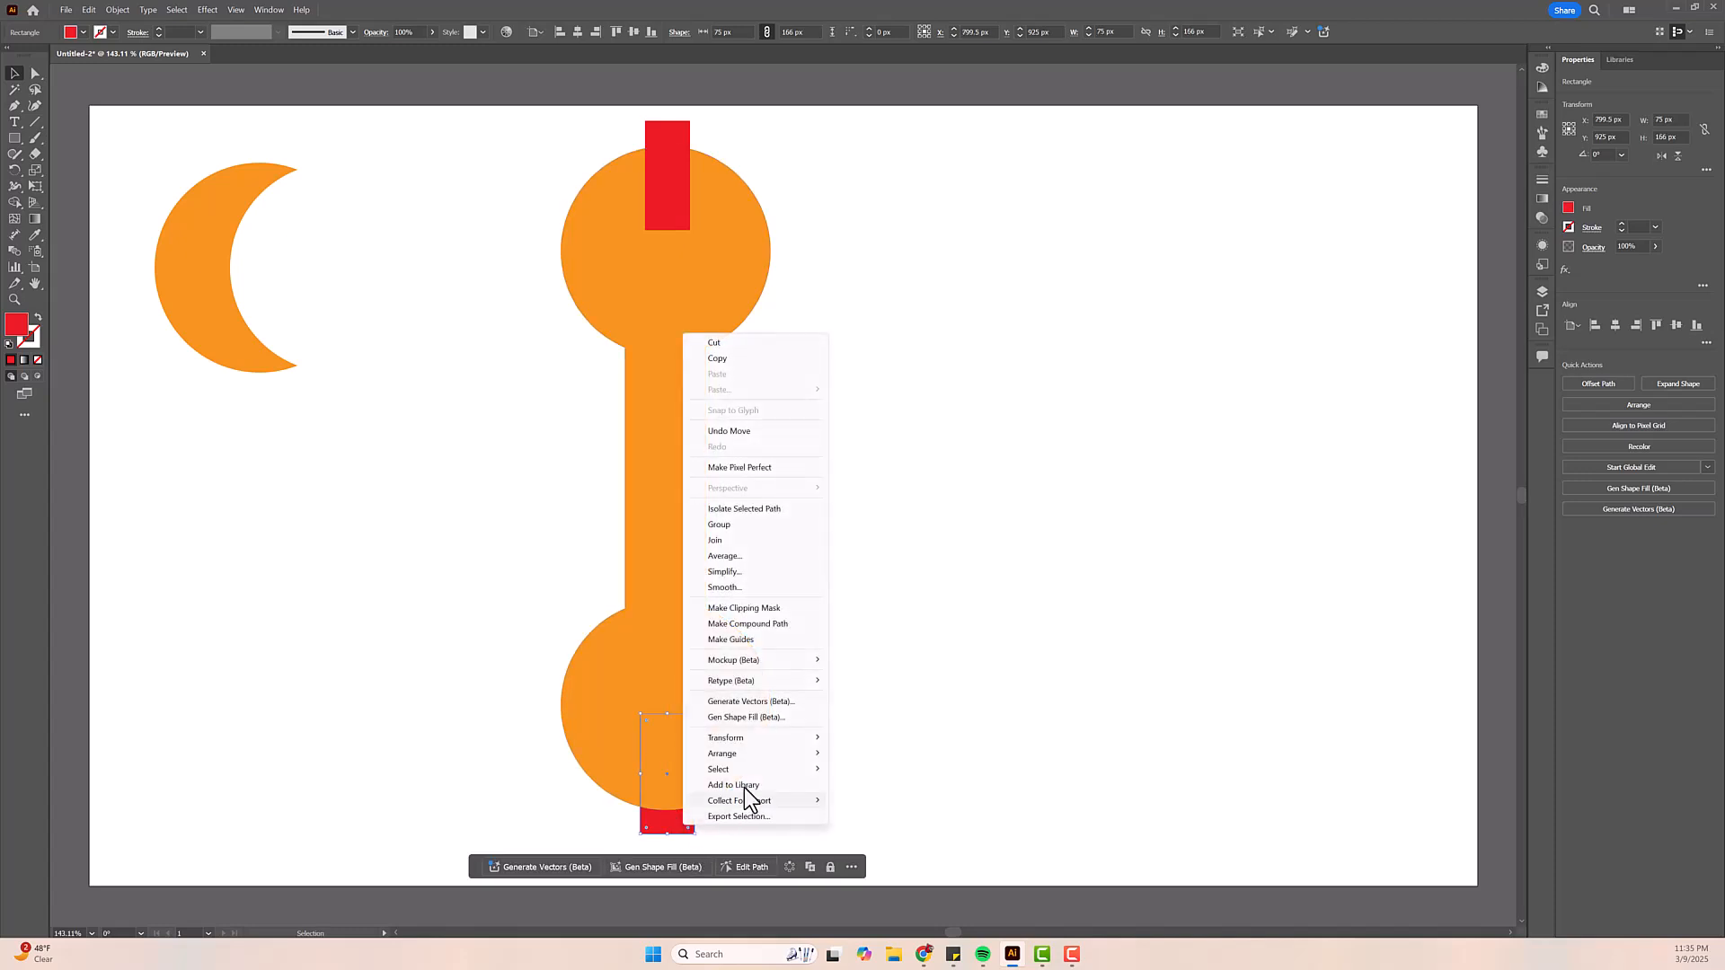
mouse_move(766, 761)
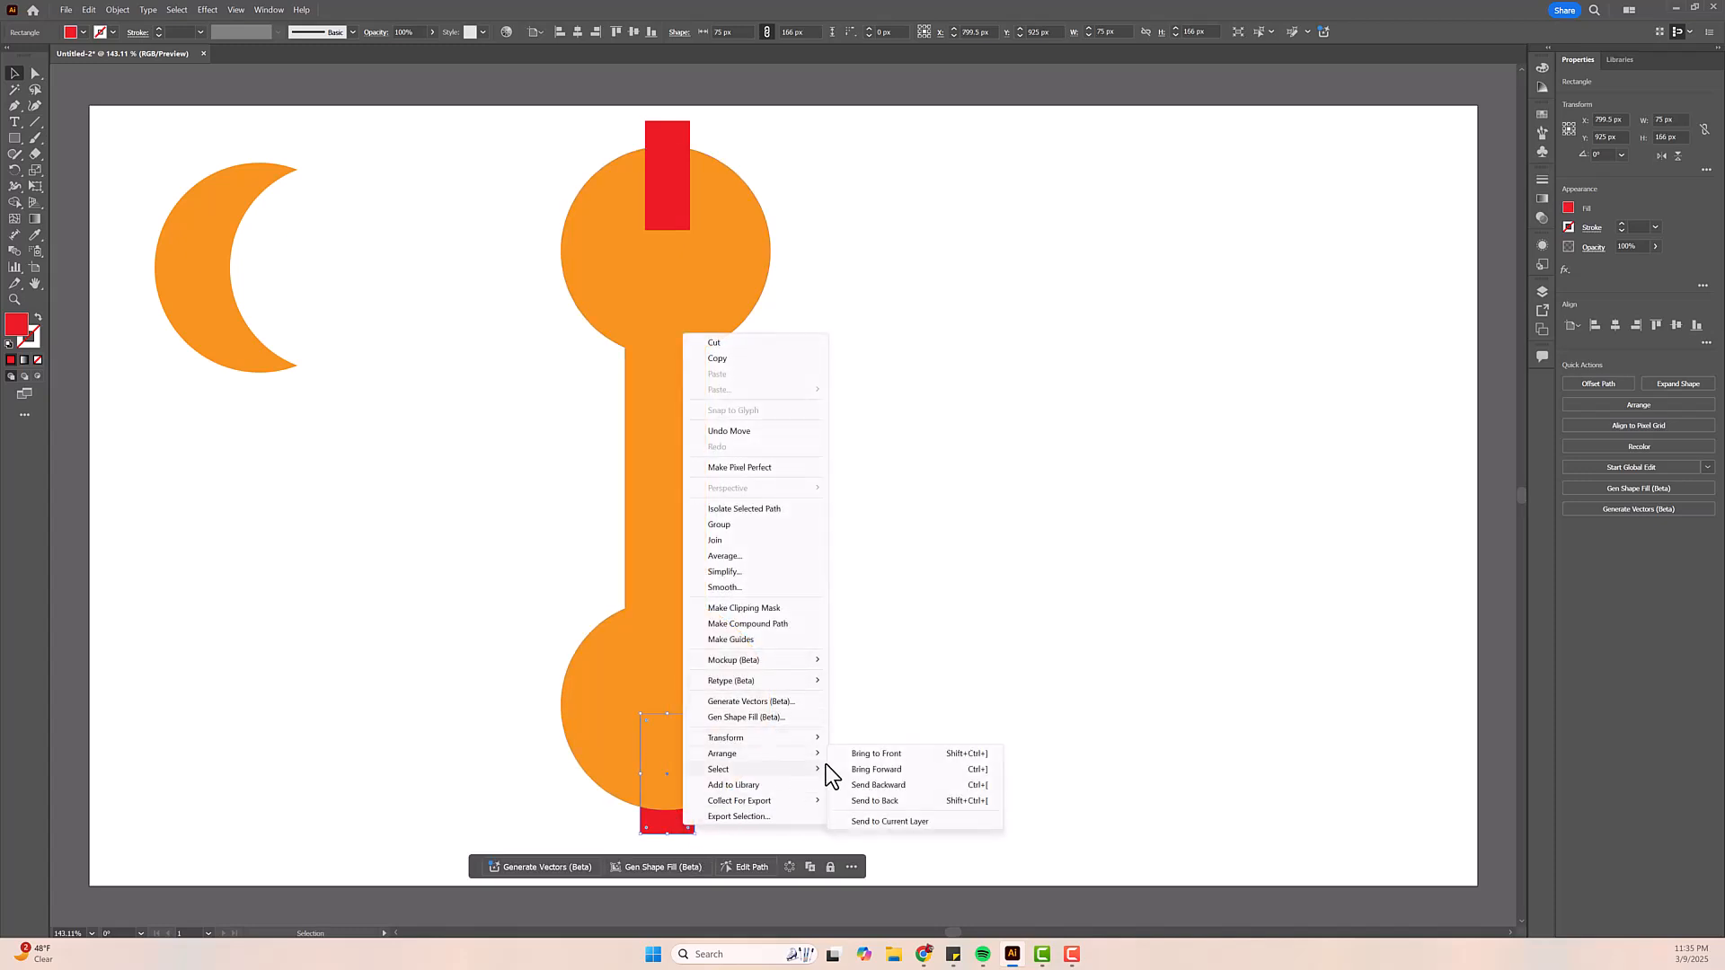
left_click(885, 753)
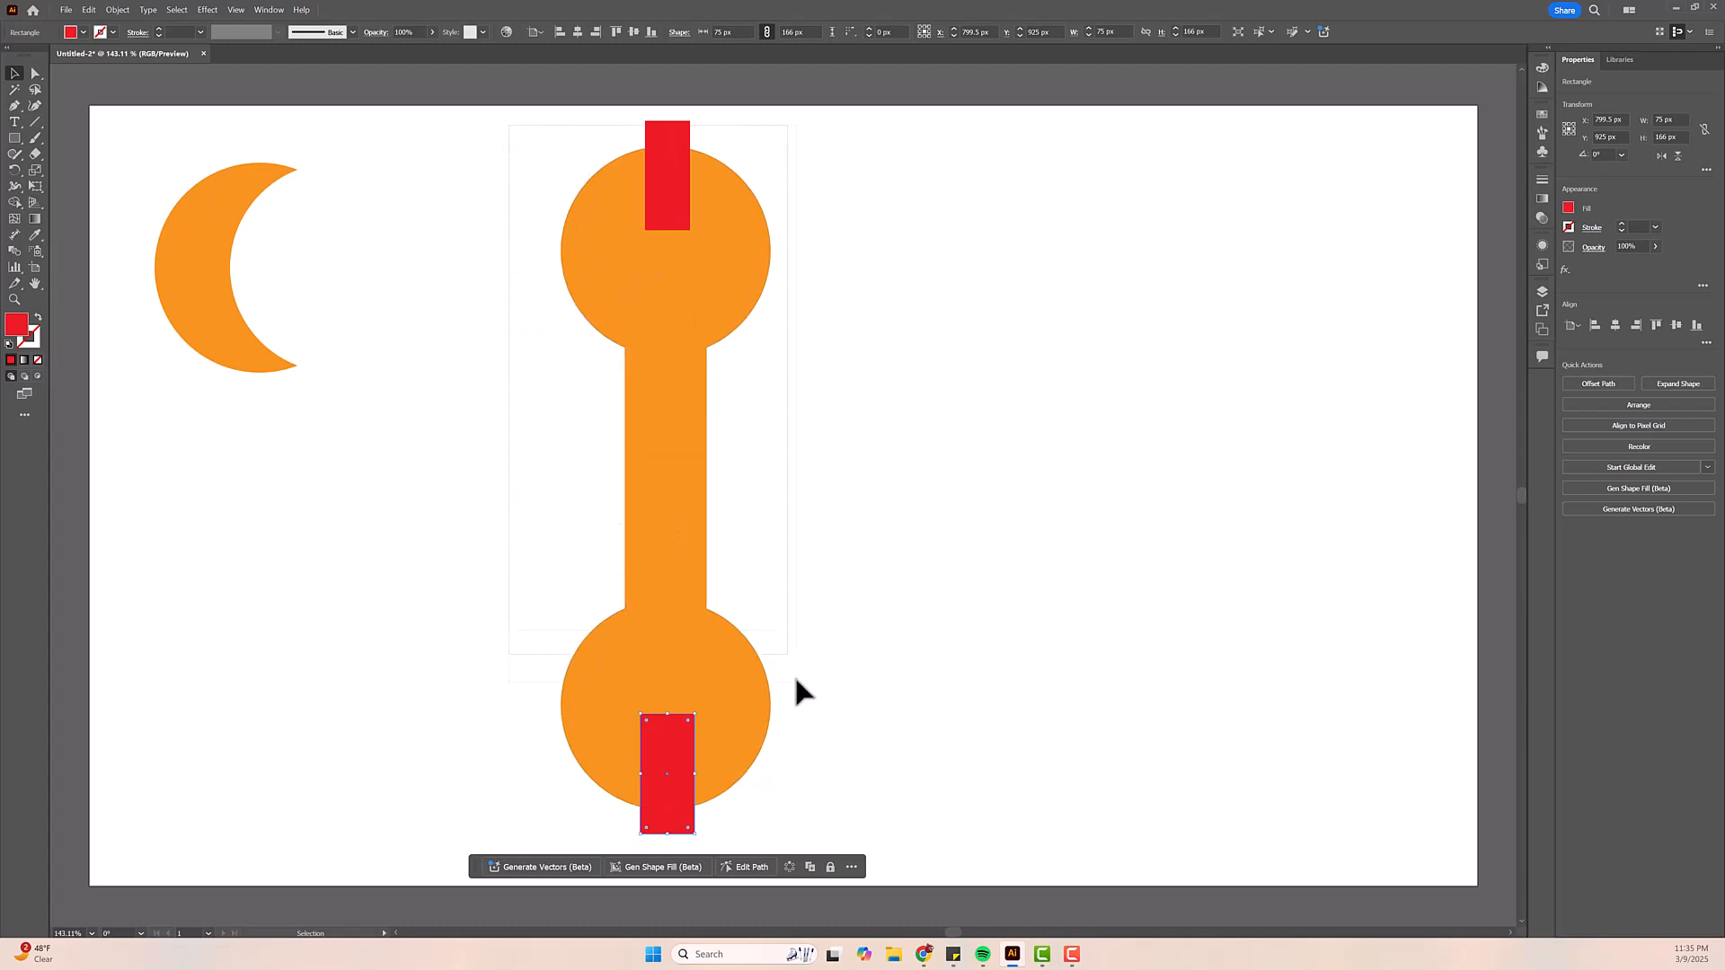
- Align the orange shape and both red rectangles on their horizontal centres
key("ctrl+a")
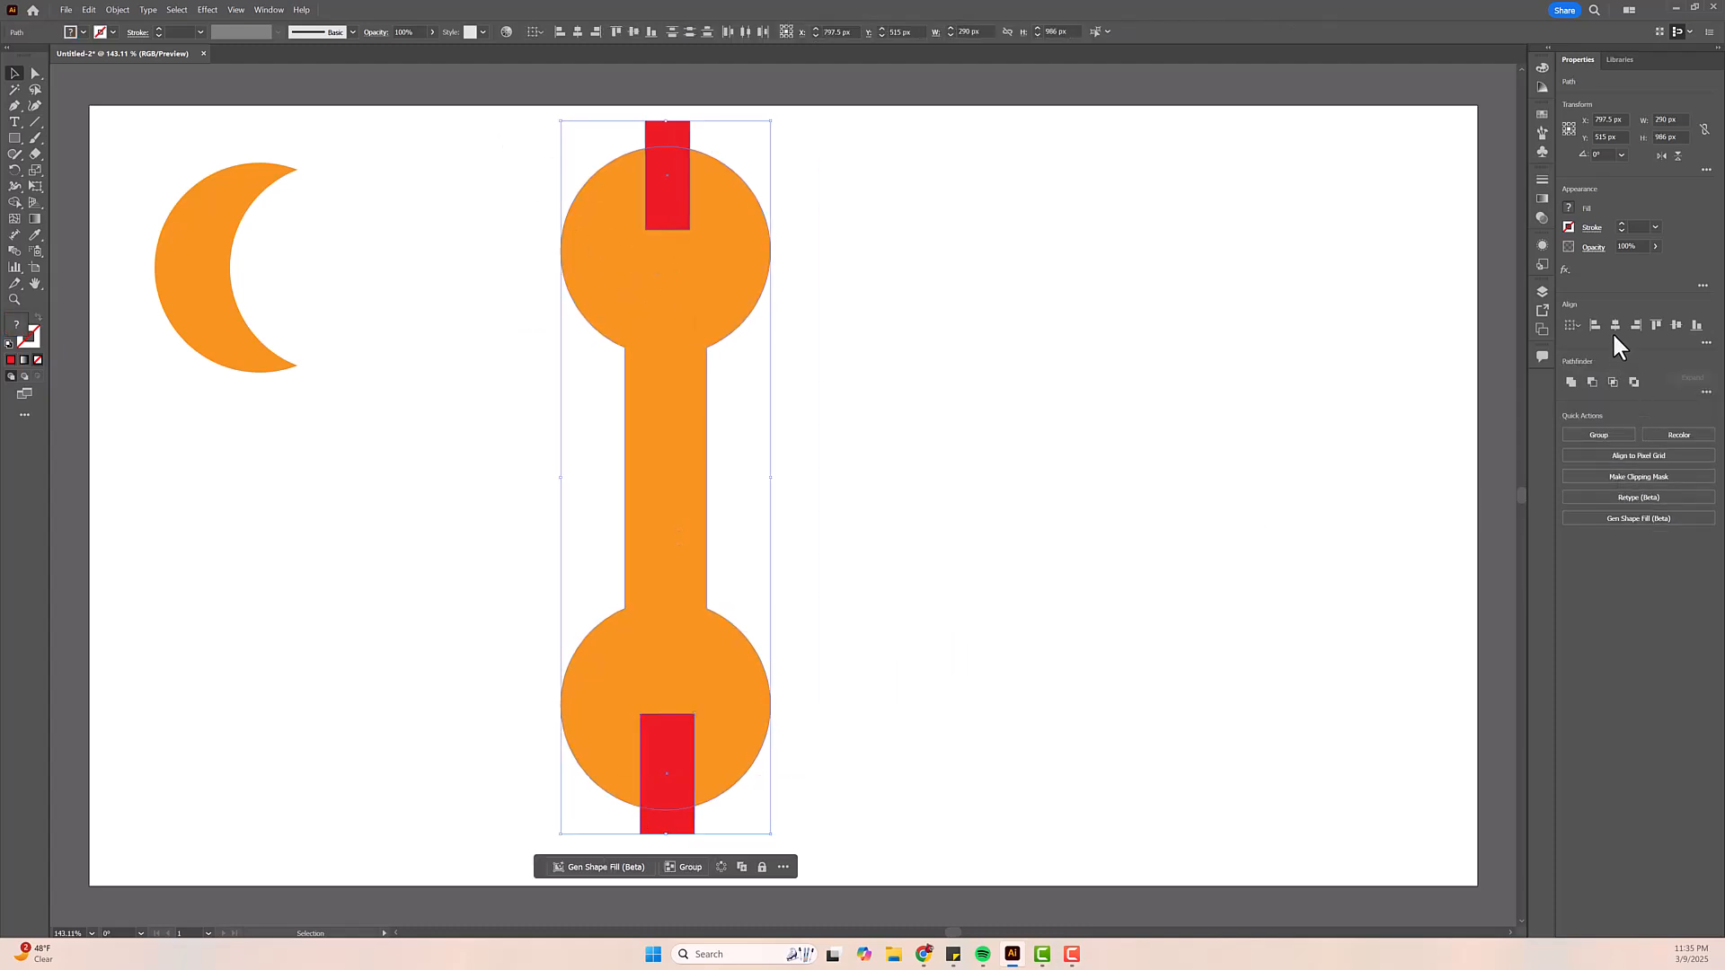
left_click(1618, 325)
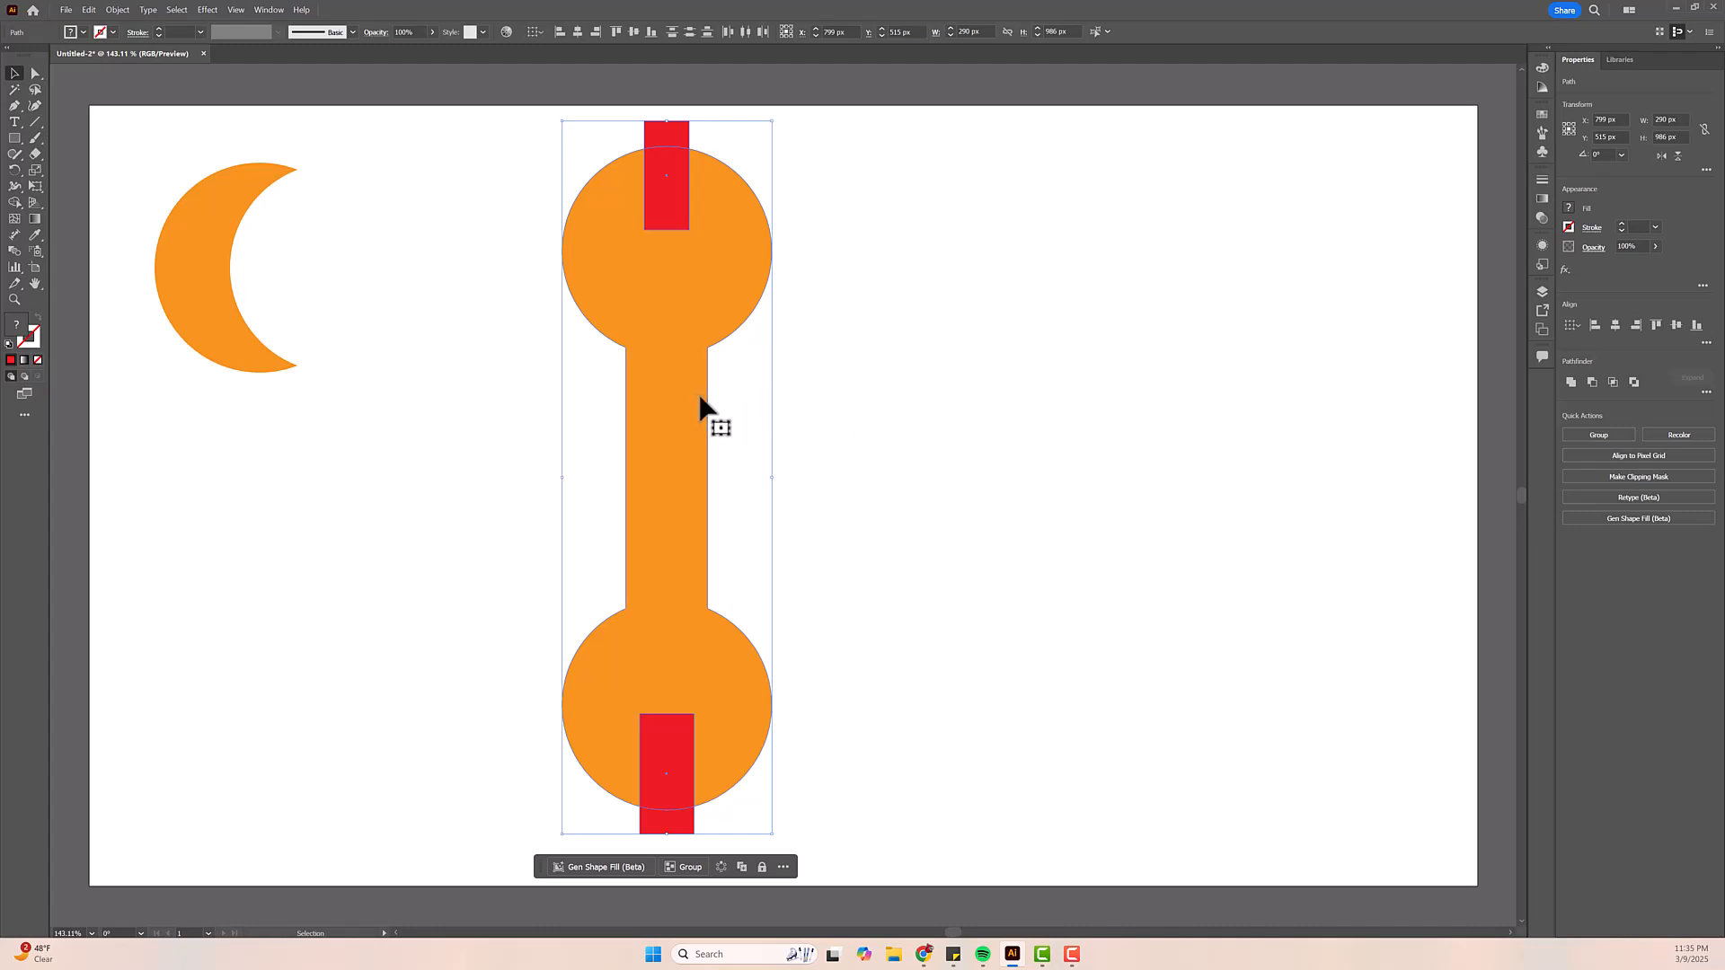
left_click(852, 397)
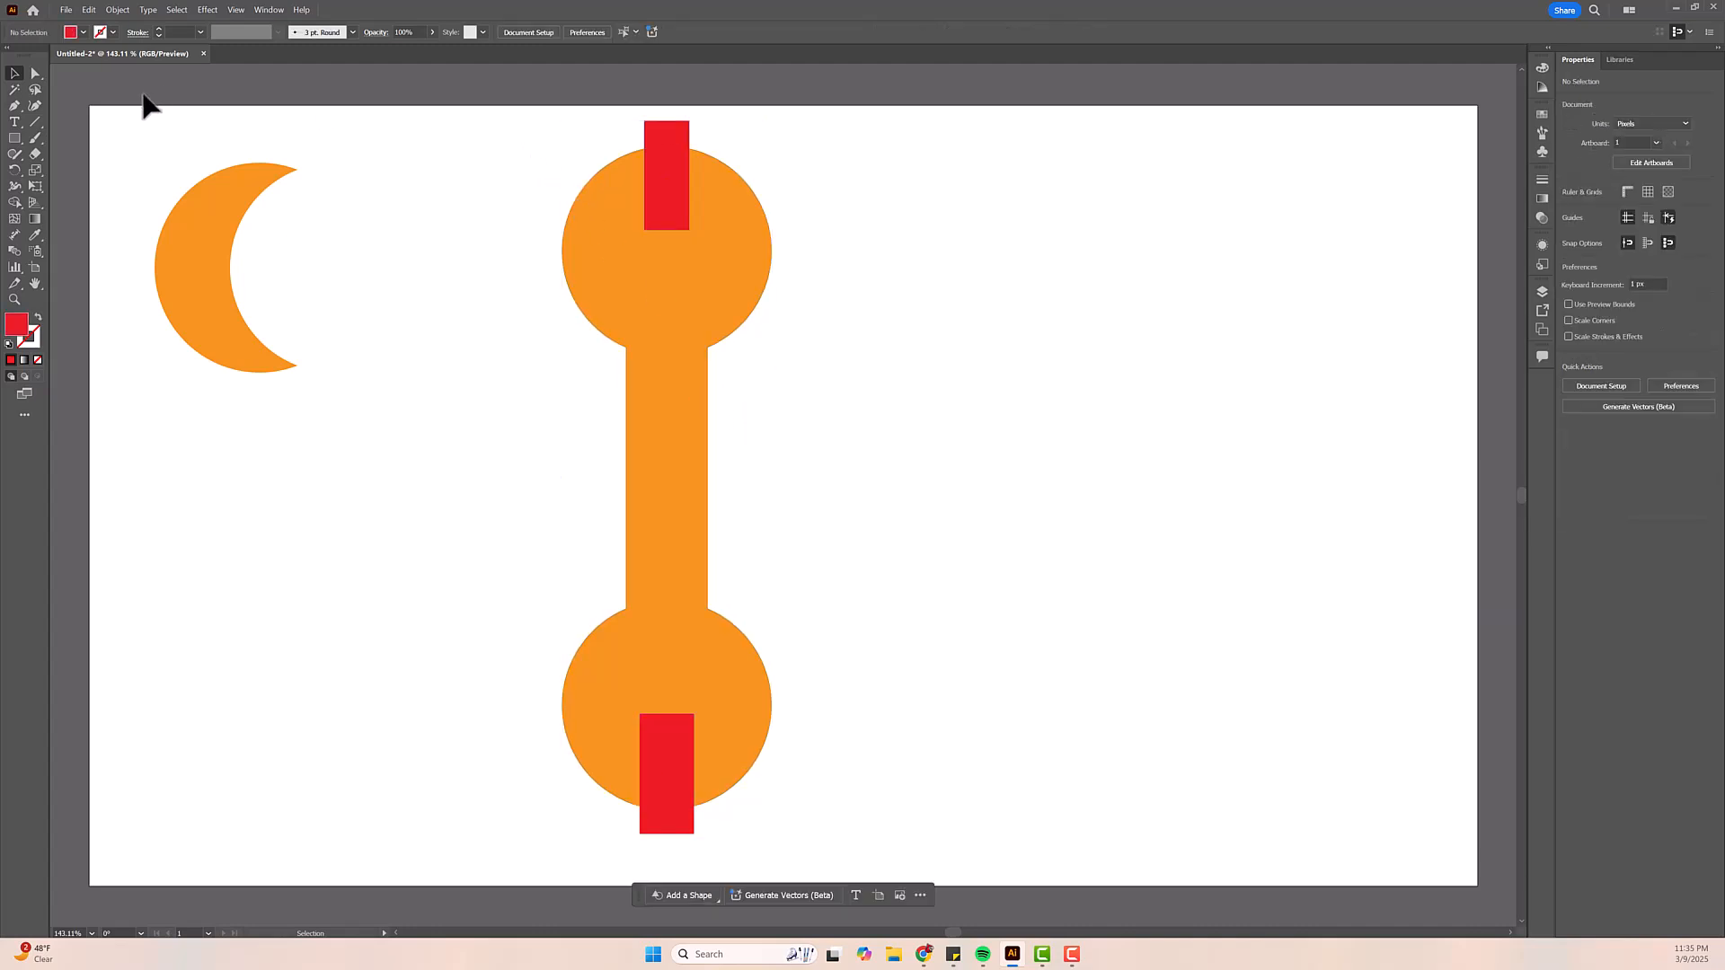
- Subtract both red rectangles from the orange shape with Pathfinder and move the resulting wrench to about X 534 px, Y 540 px
left_click_drag(504, 137, 876, 820)
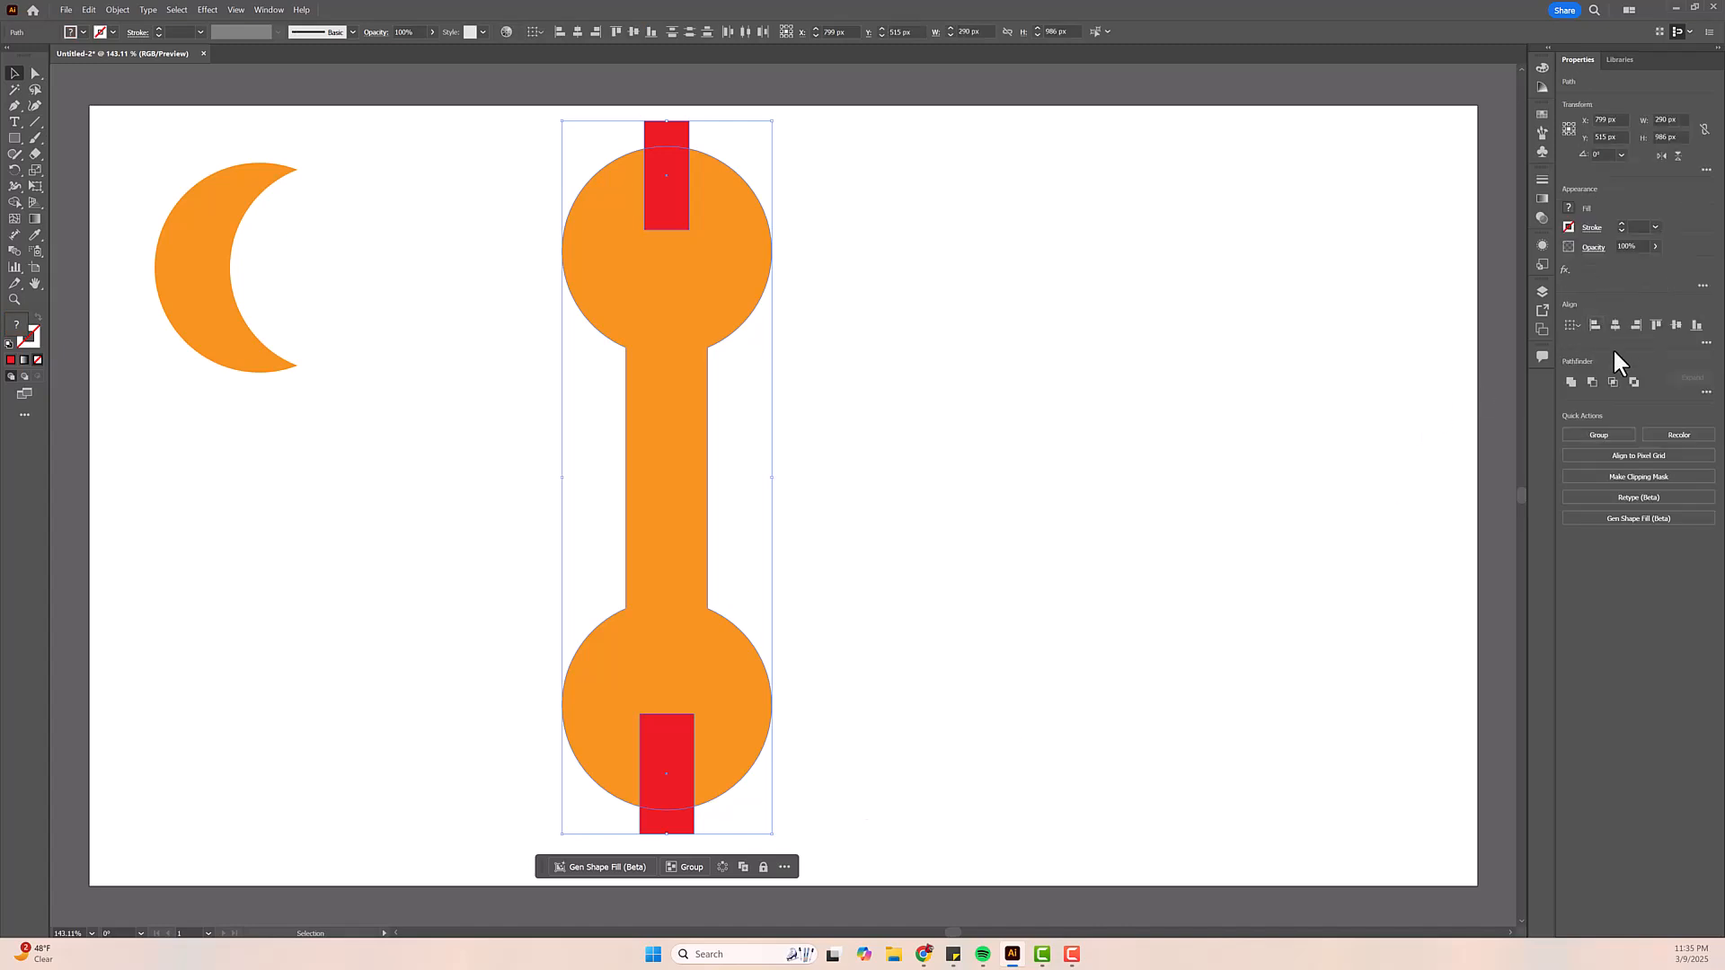
left_click(1589, 381)
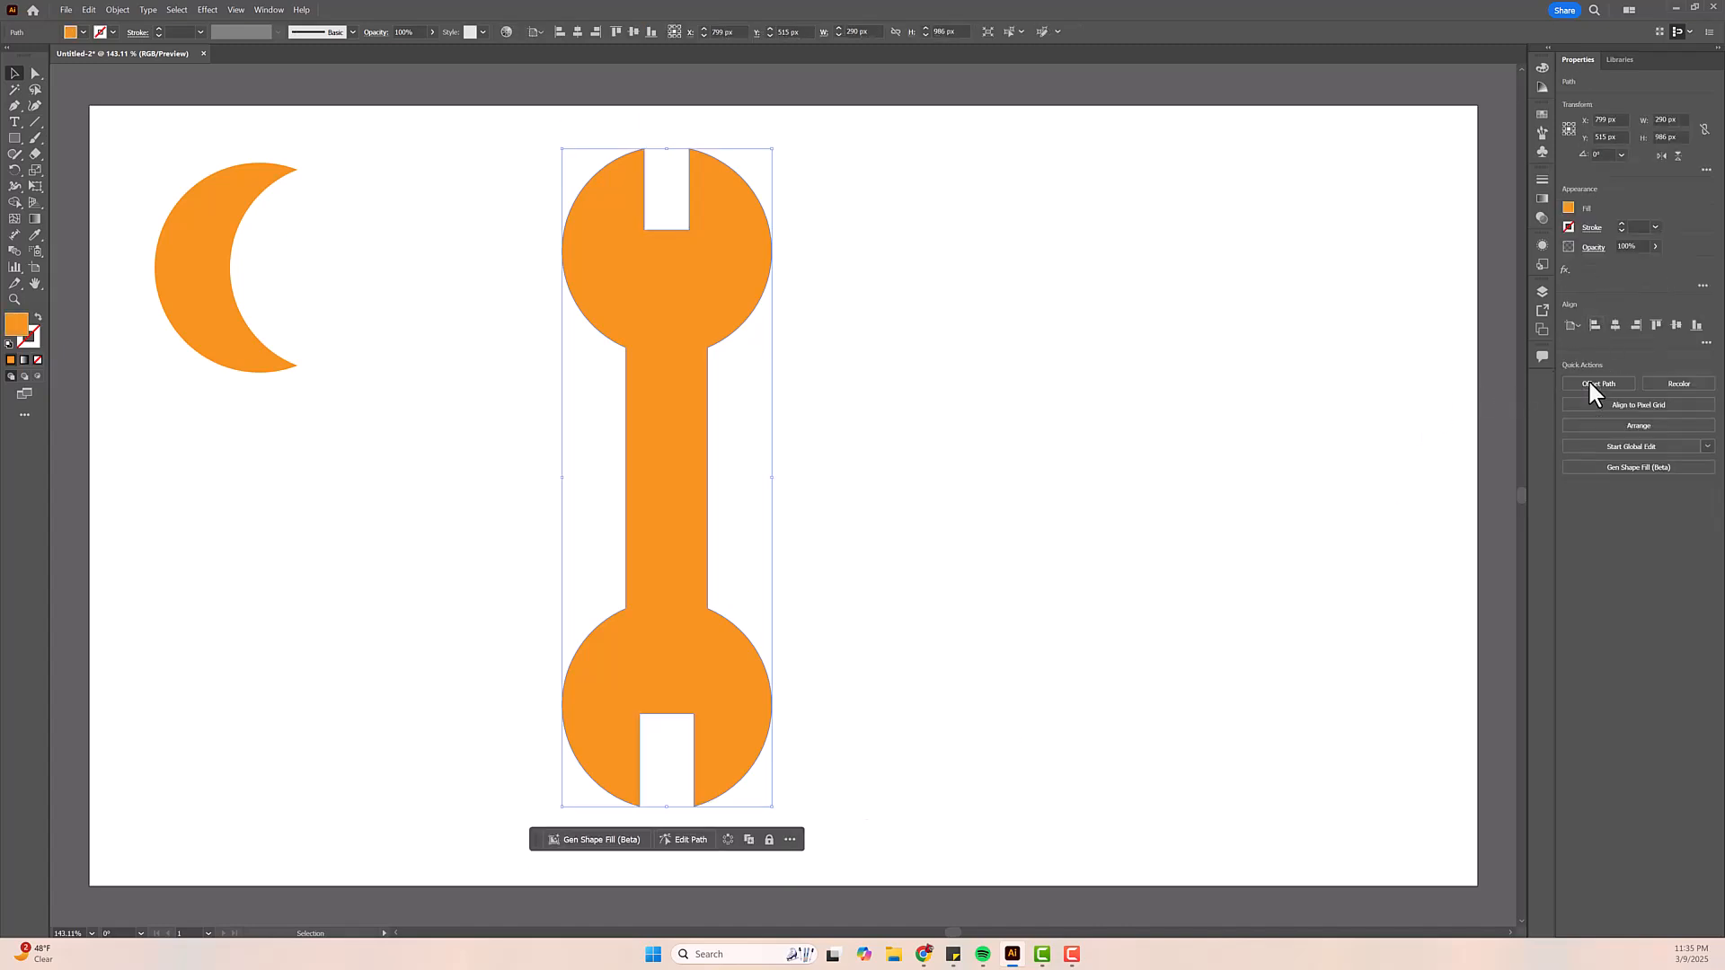
left_click_drag(681, 349, 494, 363)
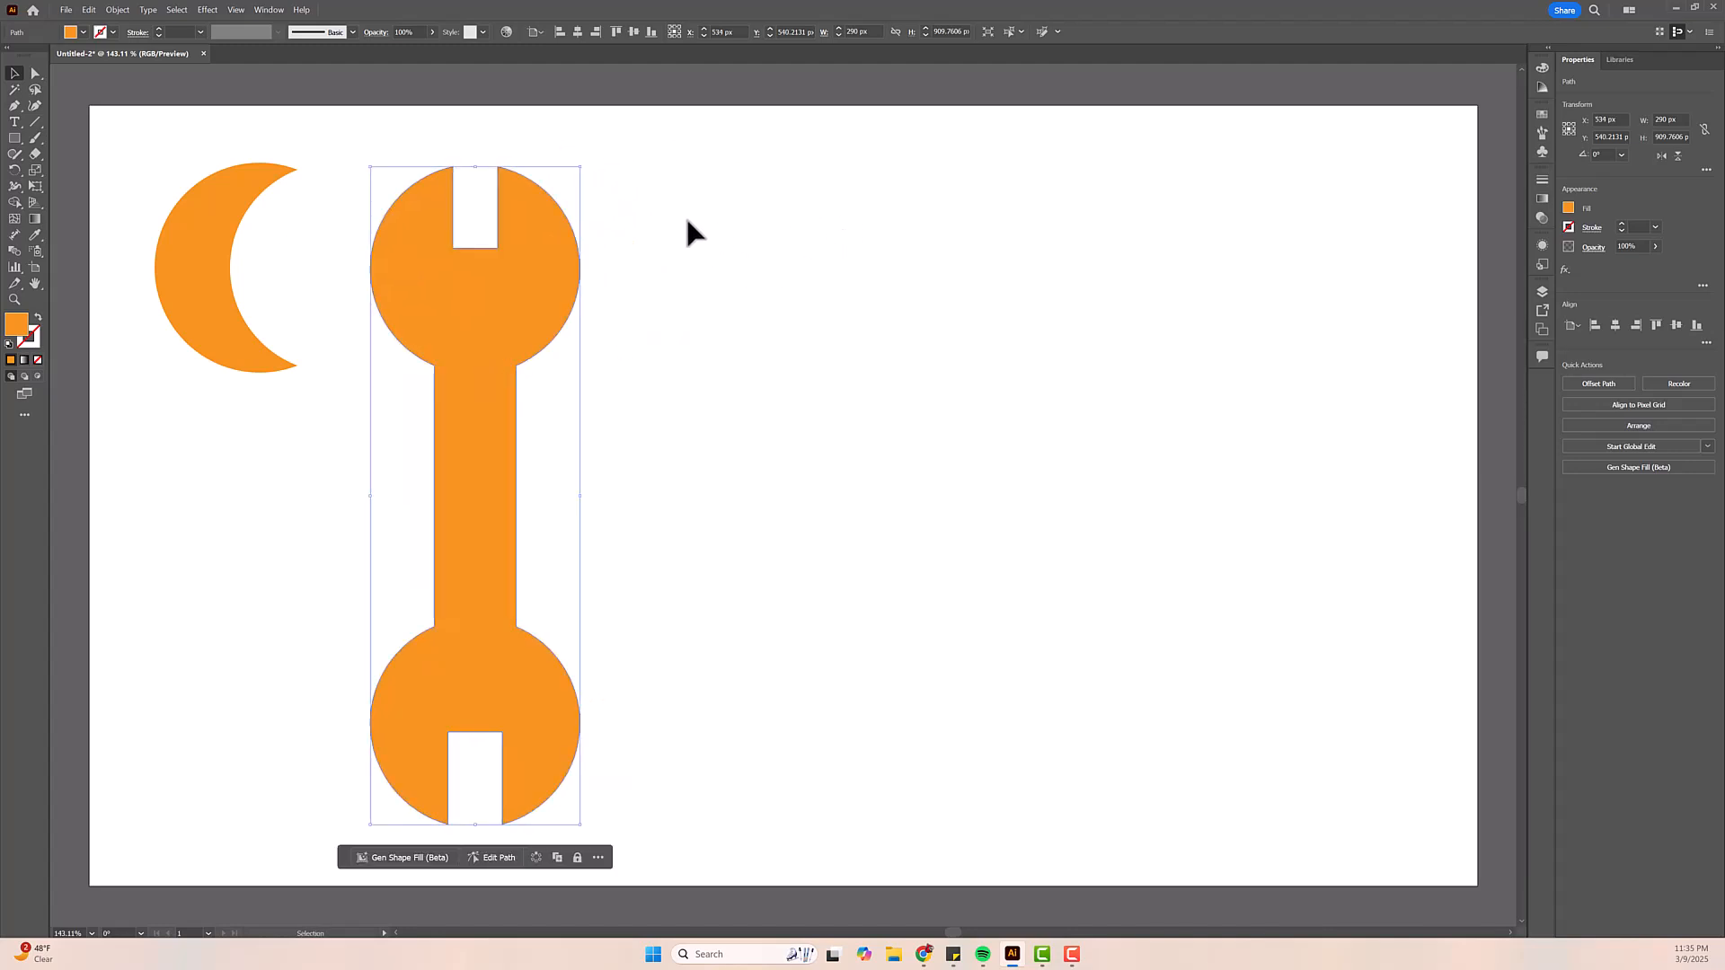
- Fill the wrench with a light gray radial gradient from the Metals gradient library
left_click(1571, 207)
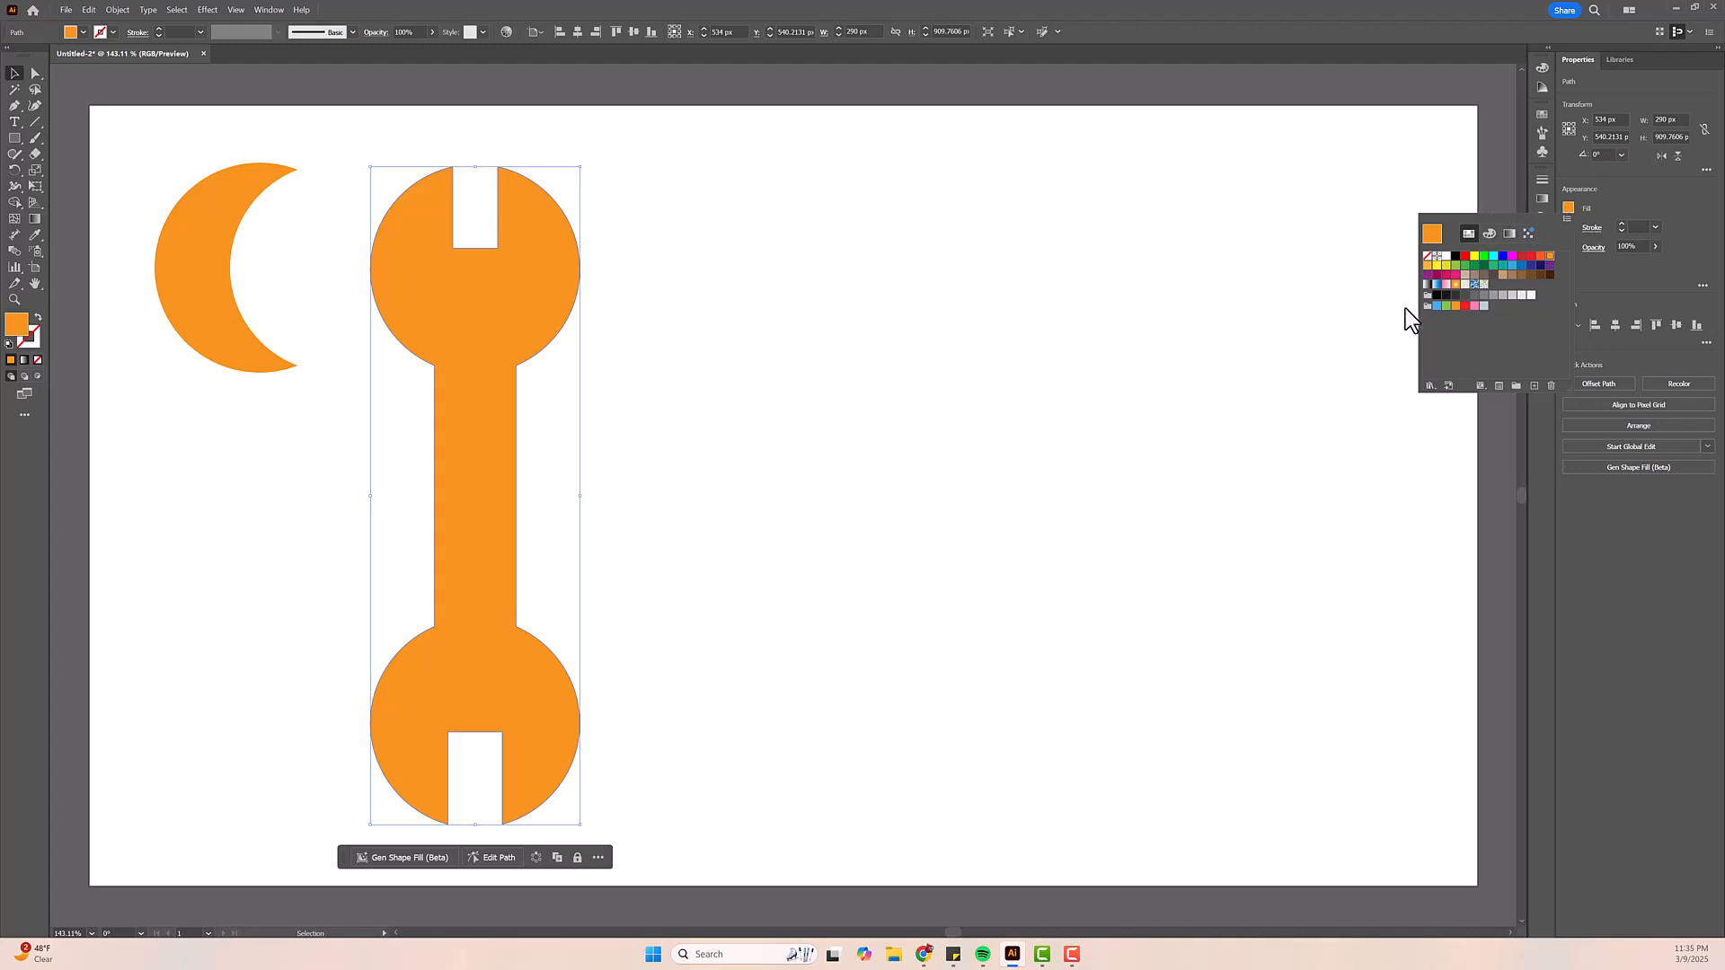
left_click(1428, 385)
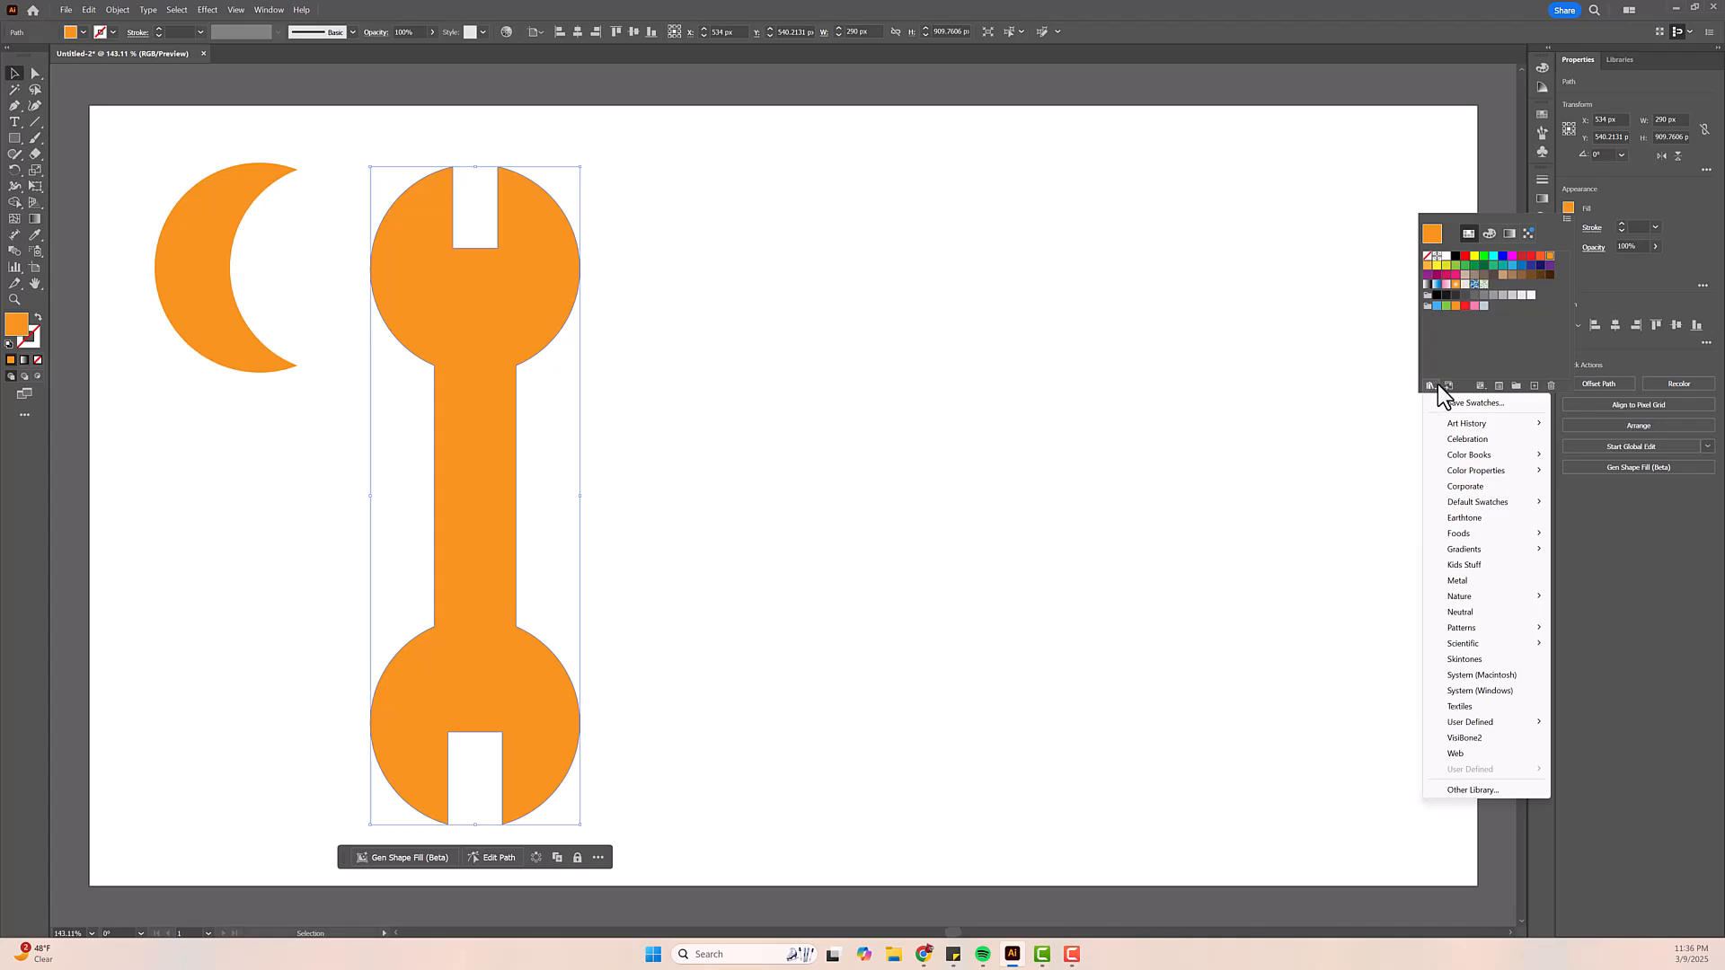
mouse_move(1484, 550)
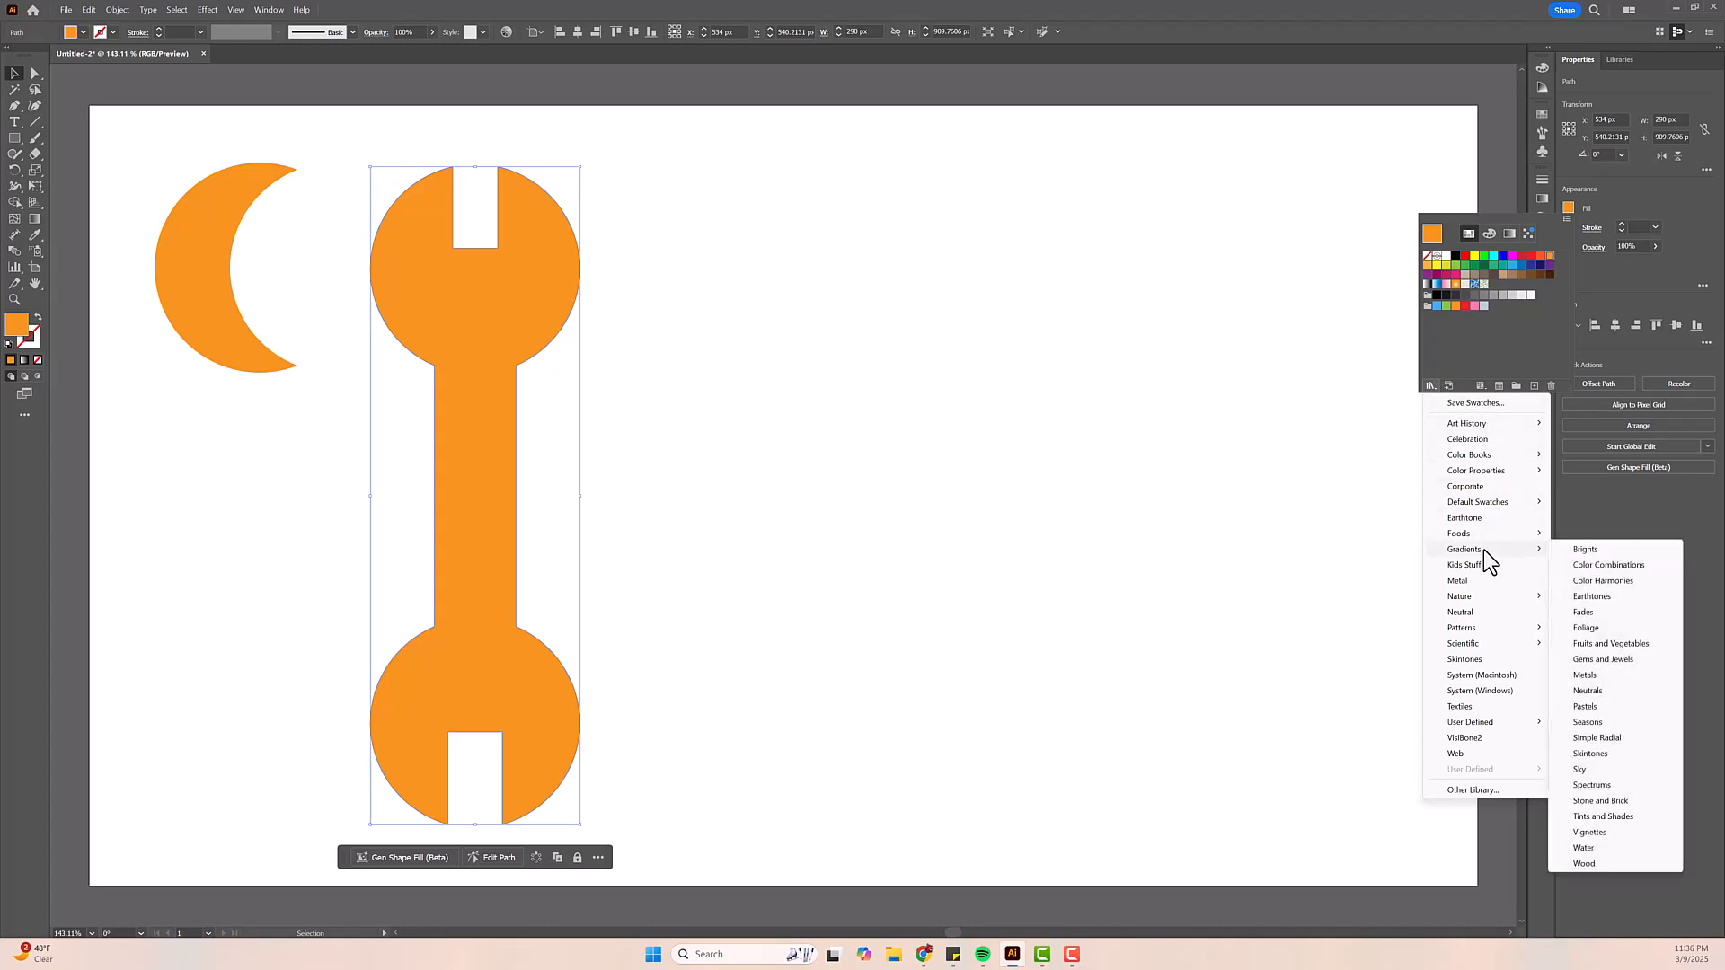
left_click(1626, 676)
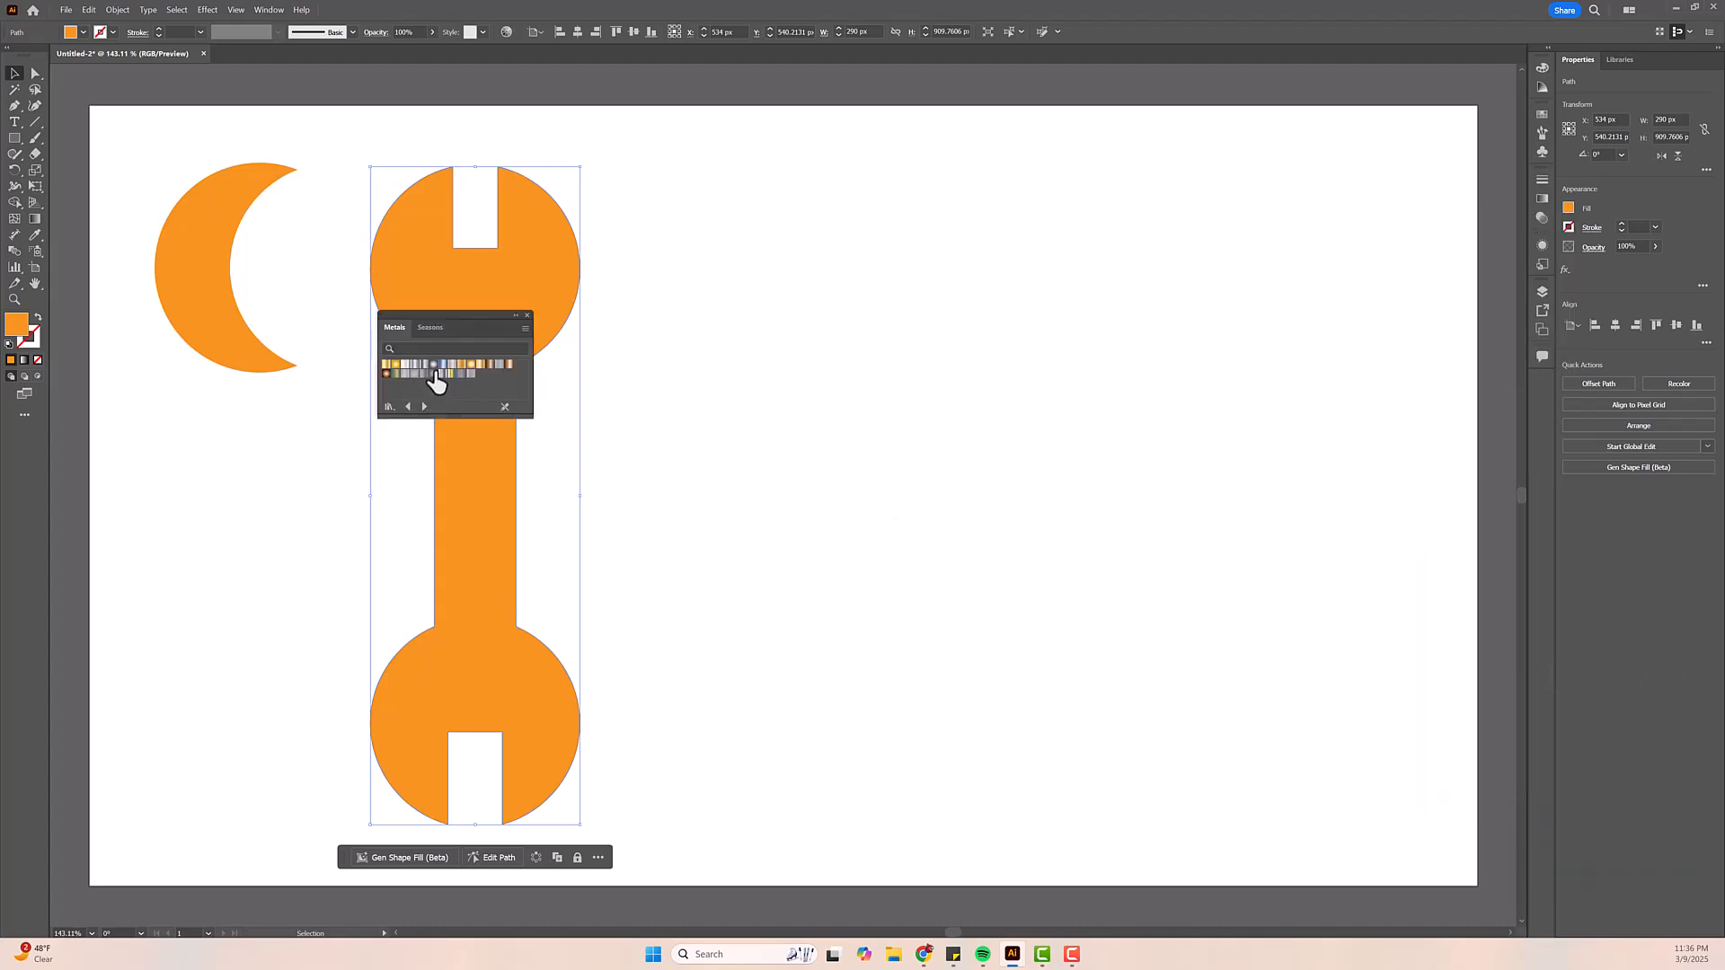
left_click(433, 374)
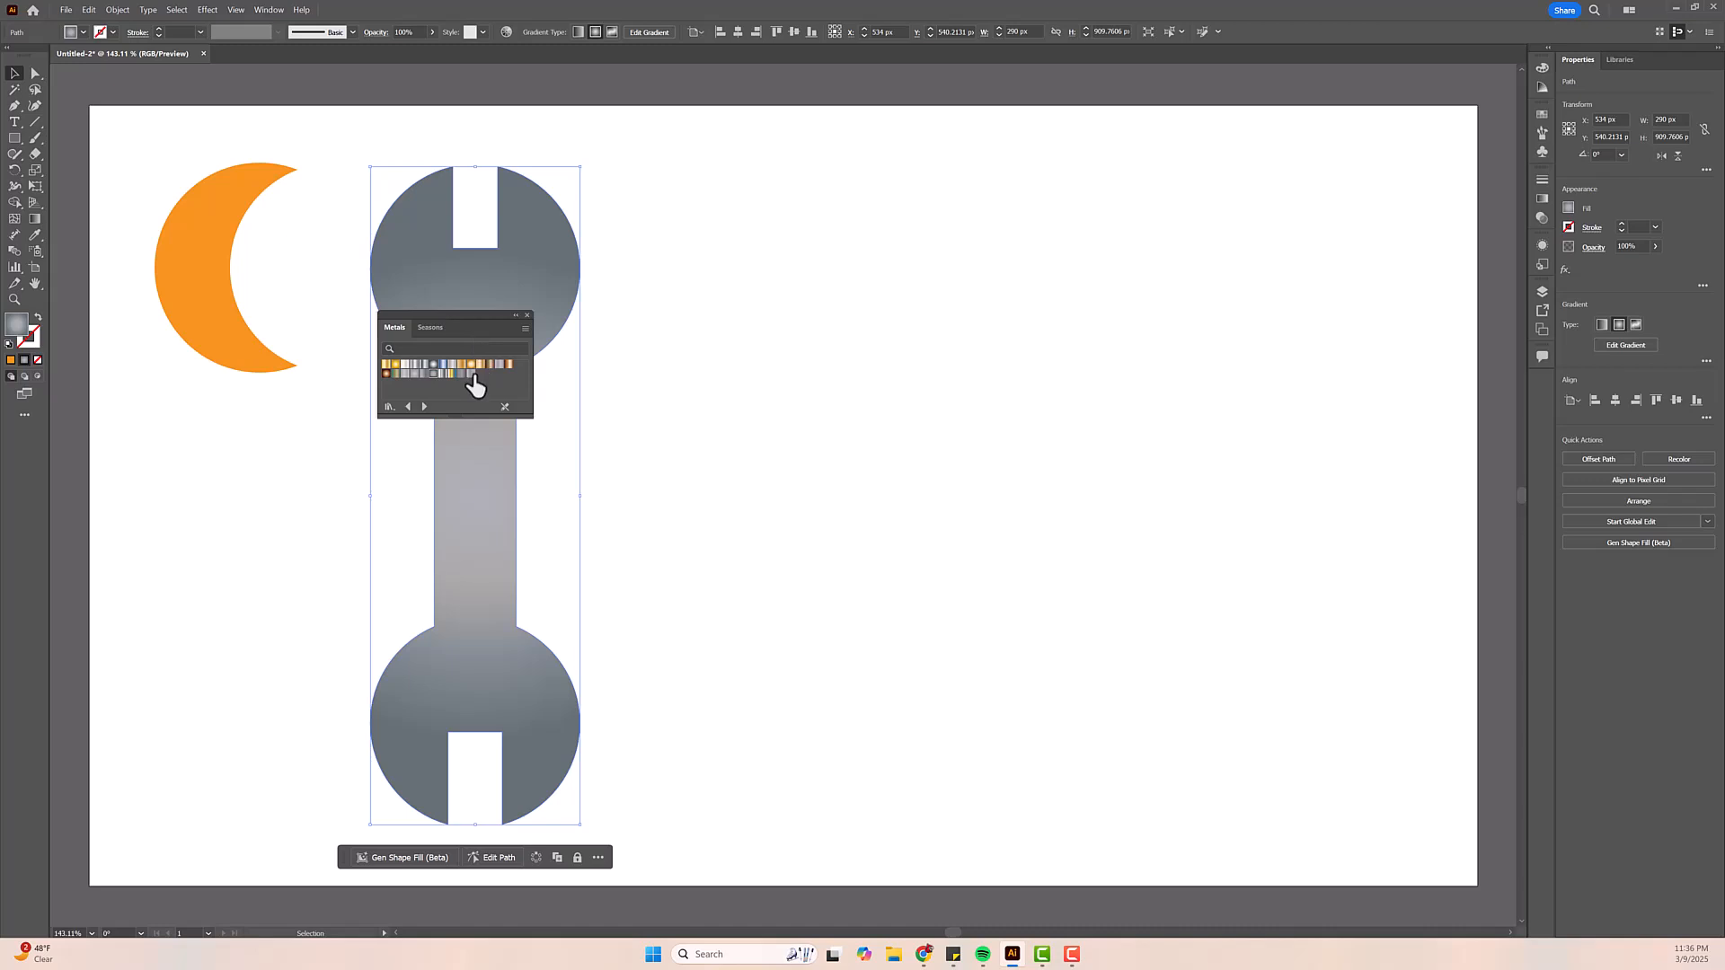
left_click(417, 376)
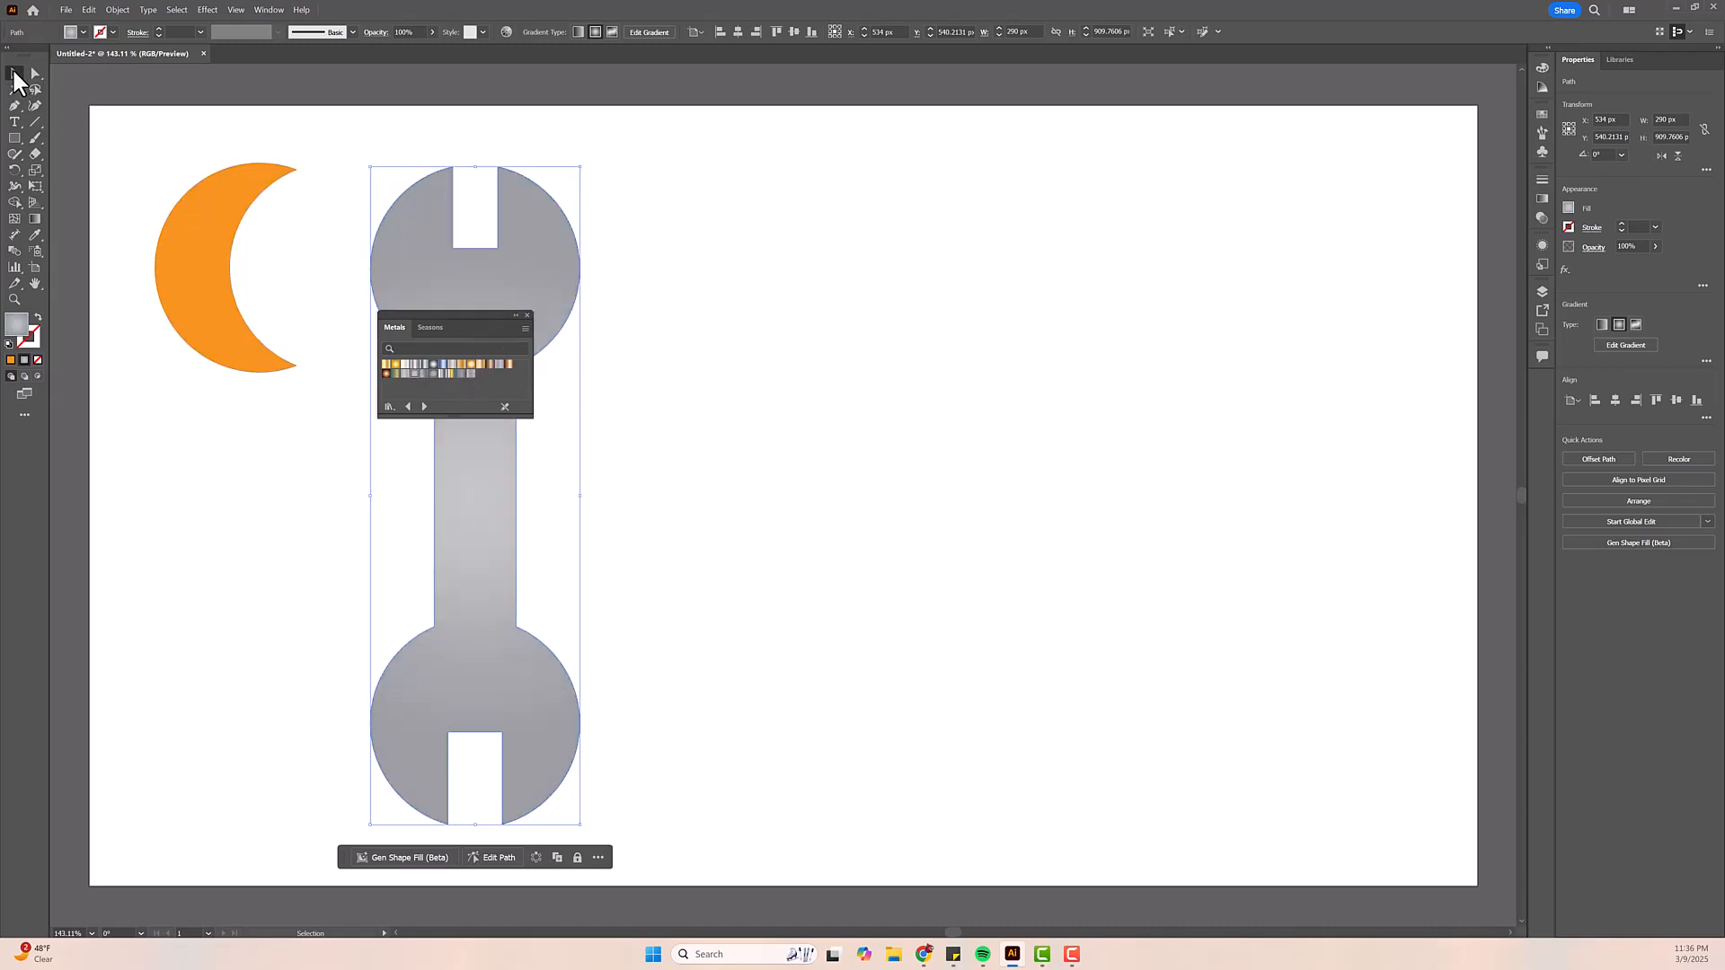
- Scale the wrench proportionally to about 95 × 298 px and place it beside the crescent, at about X 394 px, Y 314 px
left_click_drag(465, 318, 1068, 322)
mouse_move(531, 377)
left_mouse_down()
mouse_move(551, 392)
mouse_move(532, 379)
left_mouse_up()
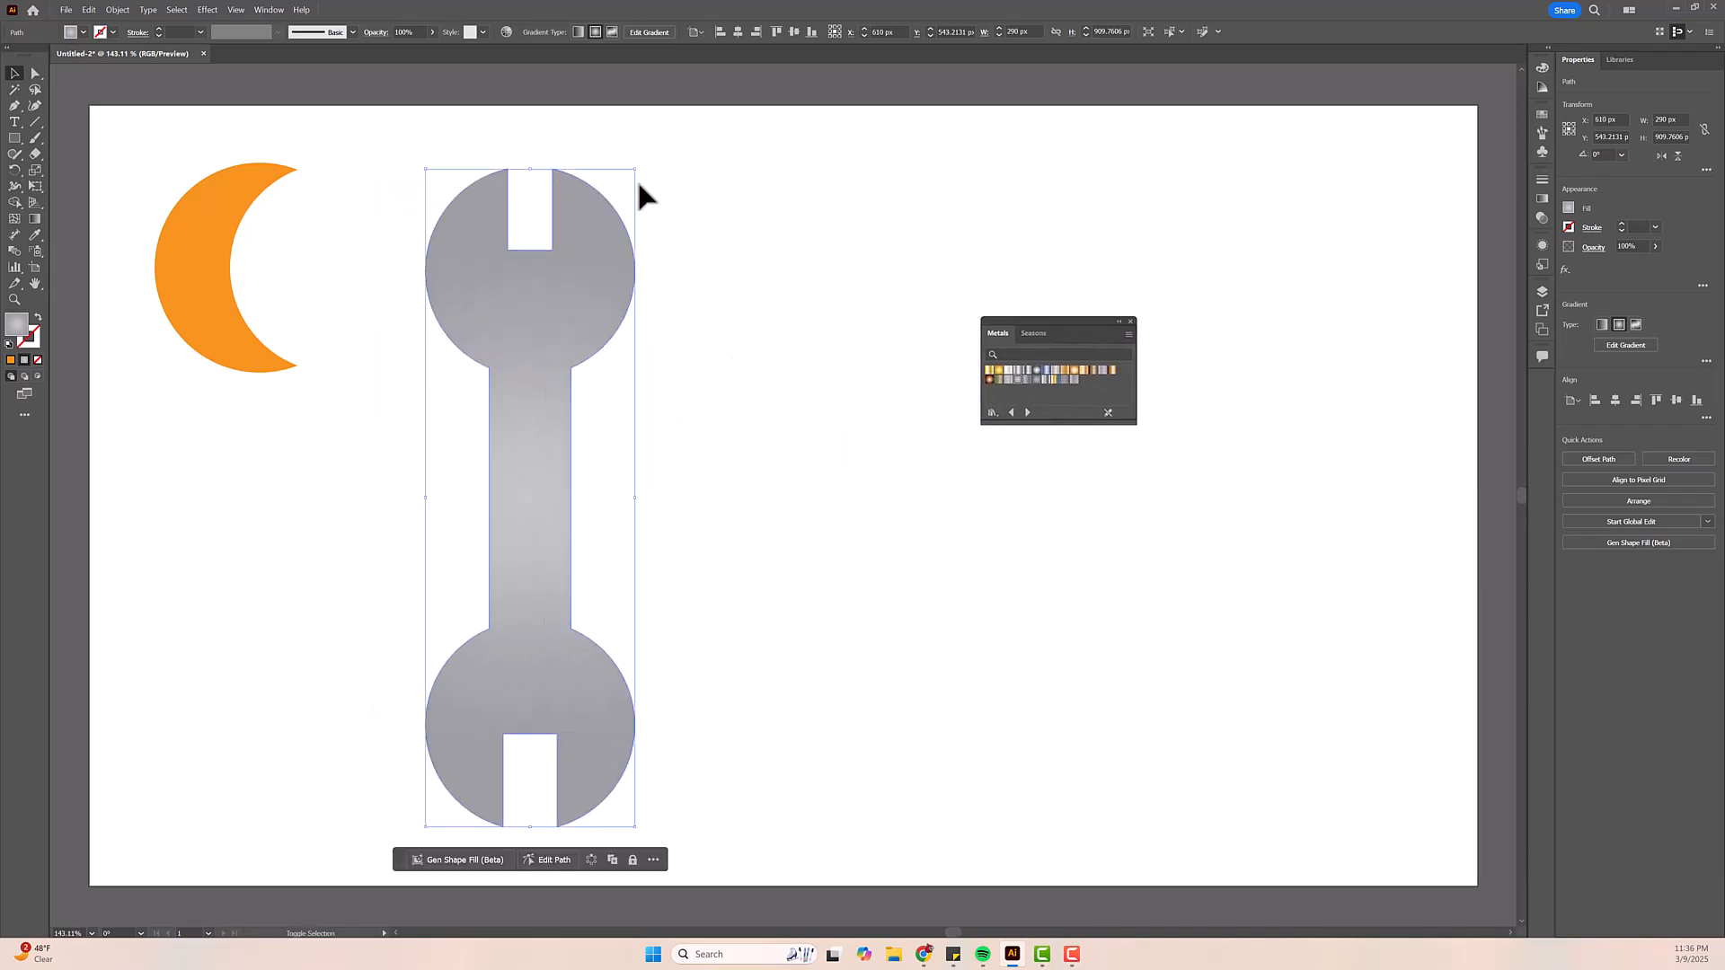
left_click_drag(636, 169, 529, 472)
left_click_drag(463, 604, 376, 216)
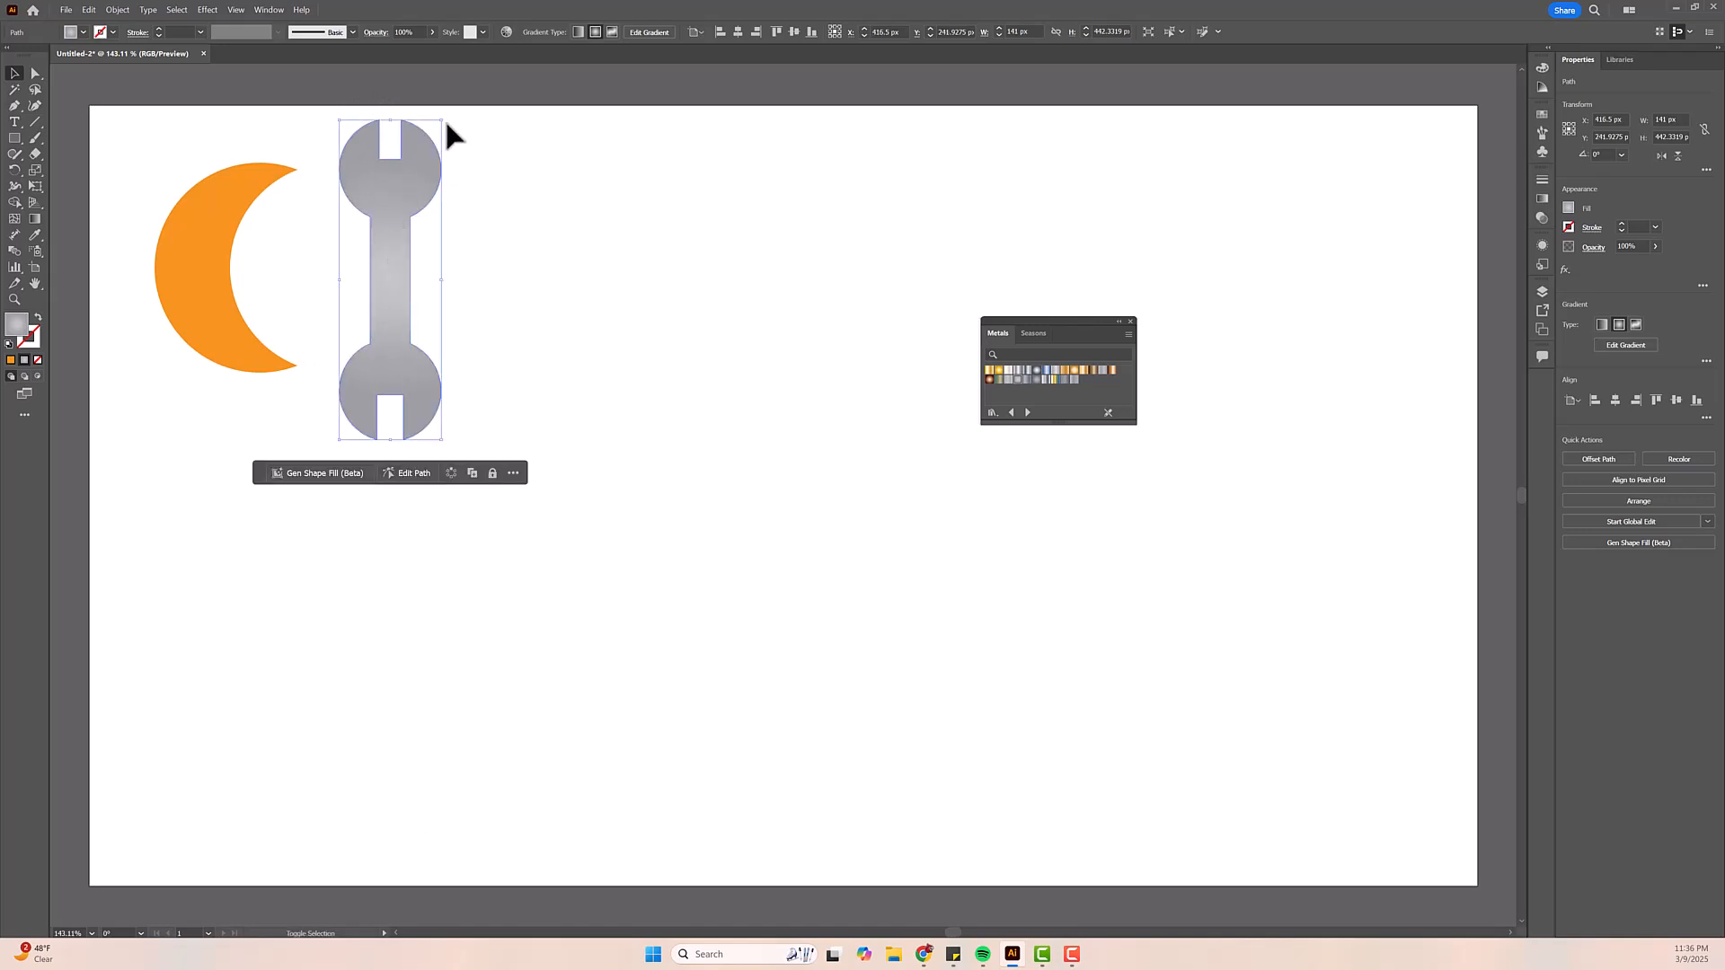
left_click_drag(442, 115, 409, 193)
left_click_drag(367, 266, 370, 208)
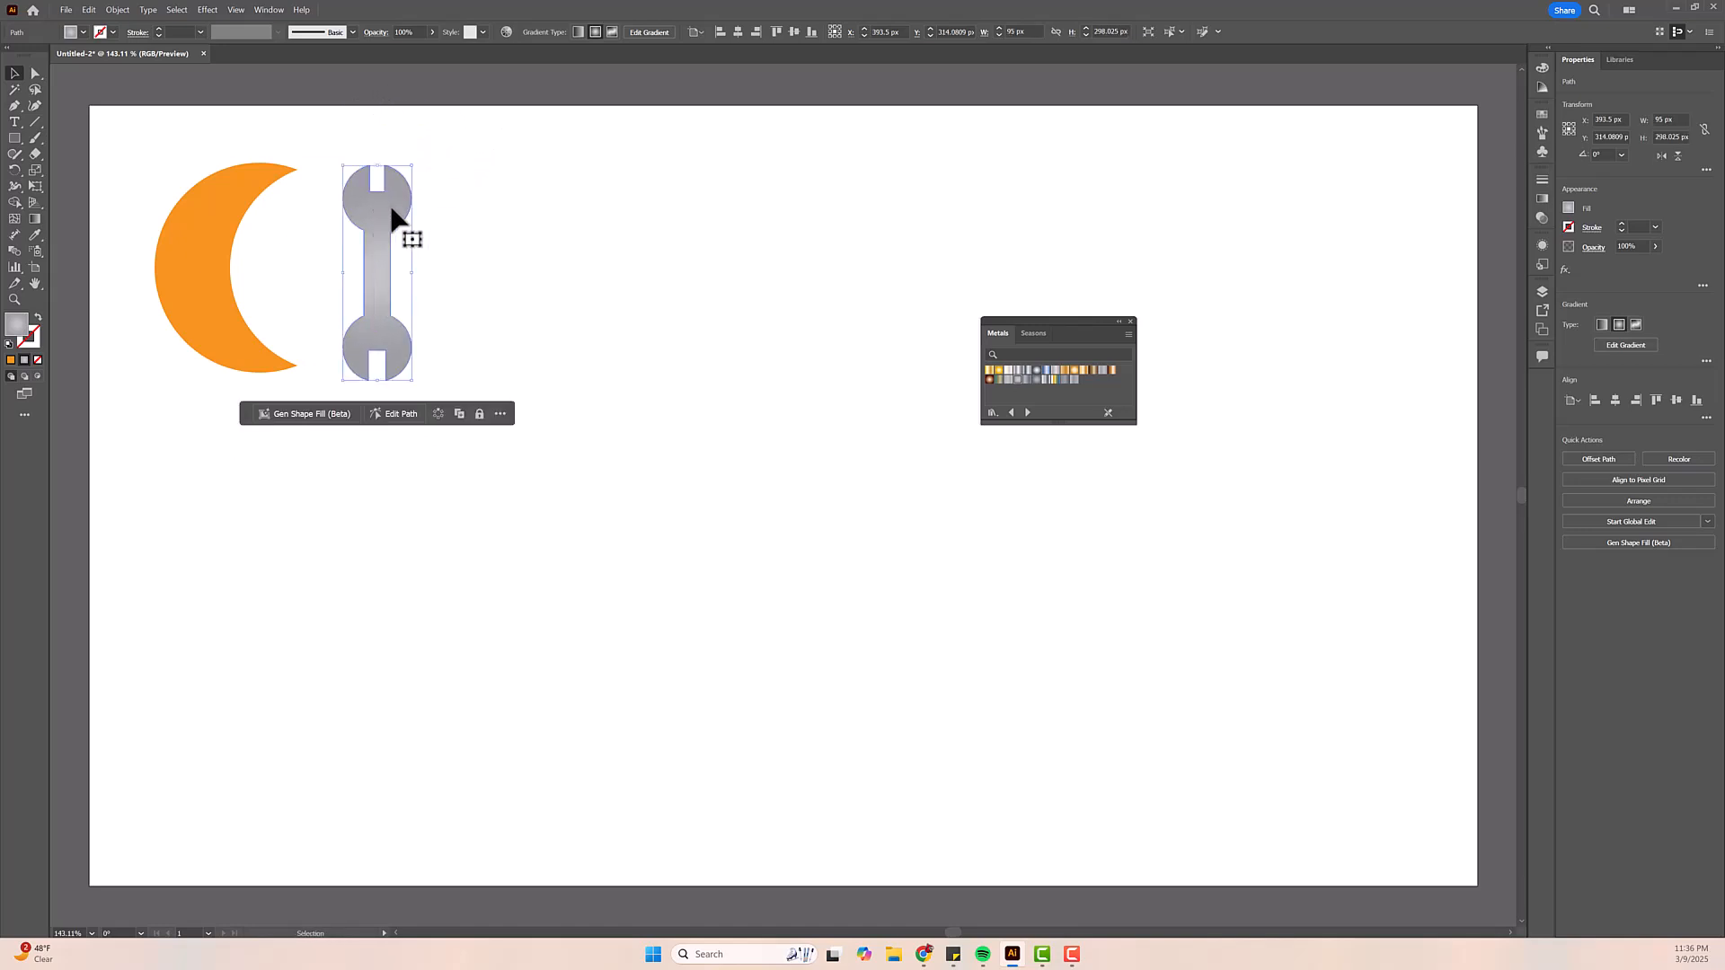
left_click(651, 231)
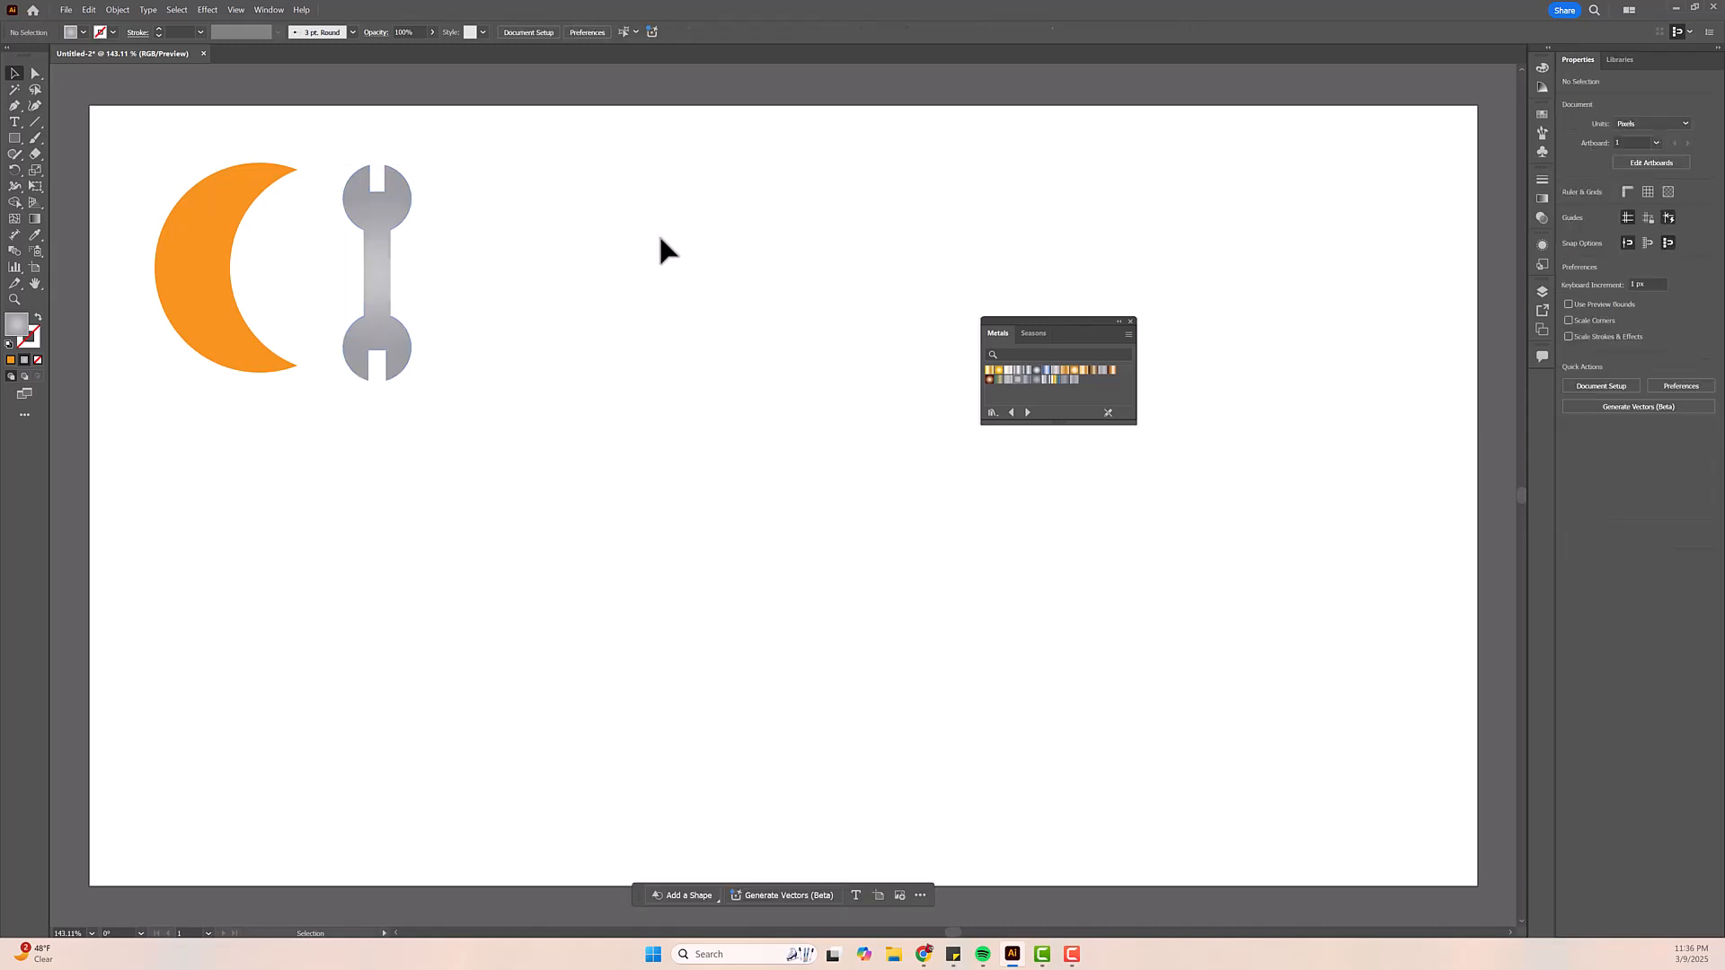
- Draw a circle about 292 px in diameter in the empty area beside the wrench
left_click_drag(14, 140, 61, 166)
left_click(61, 170)
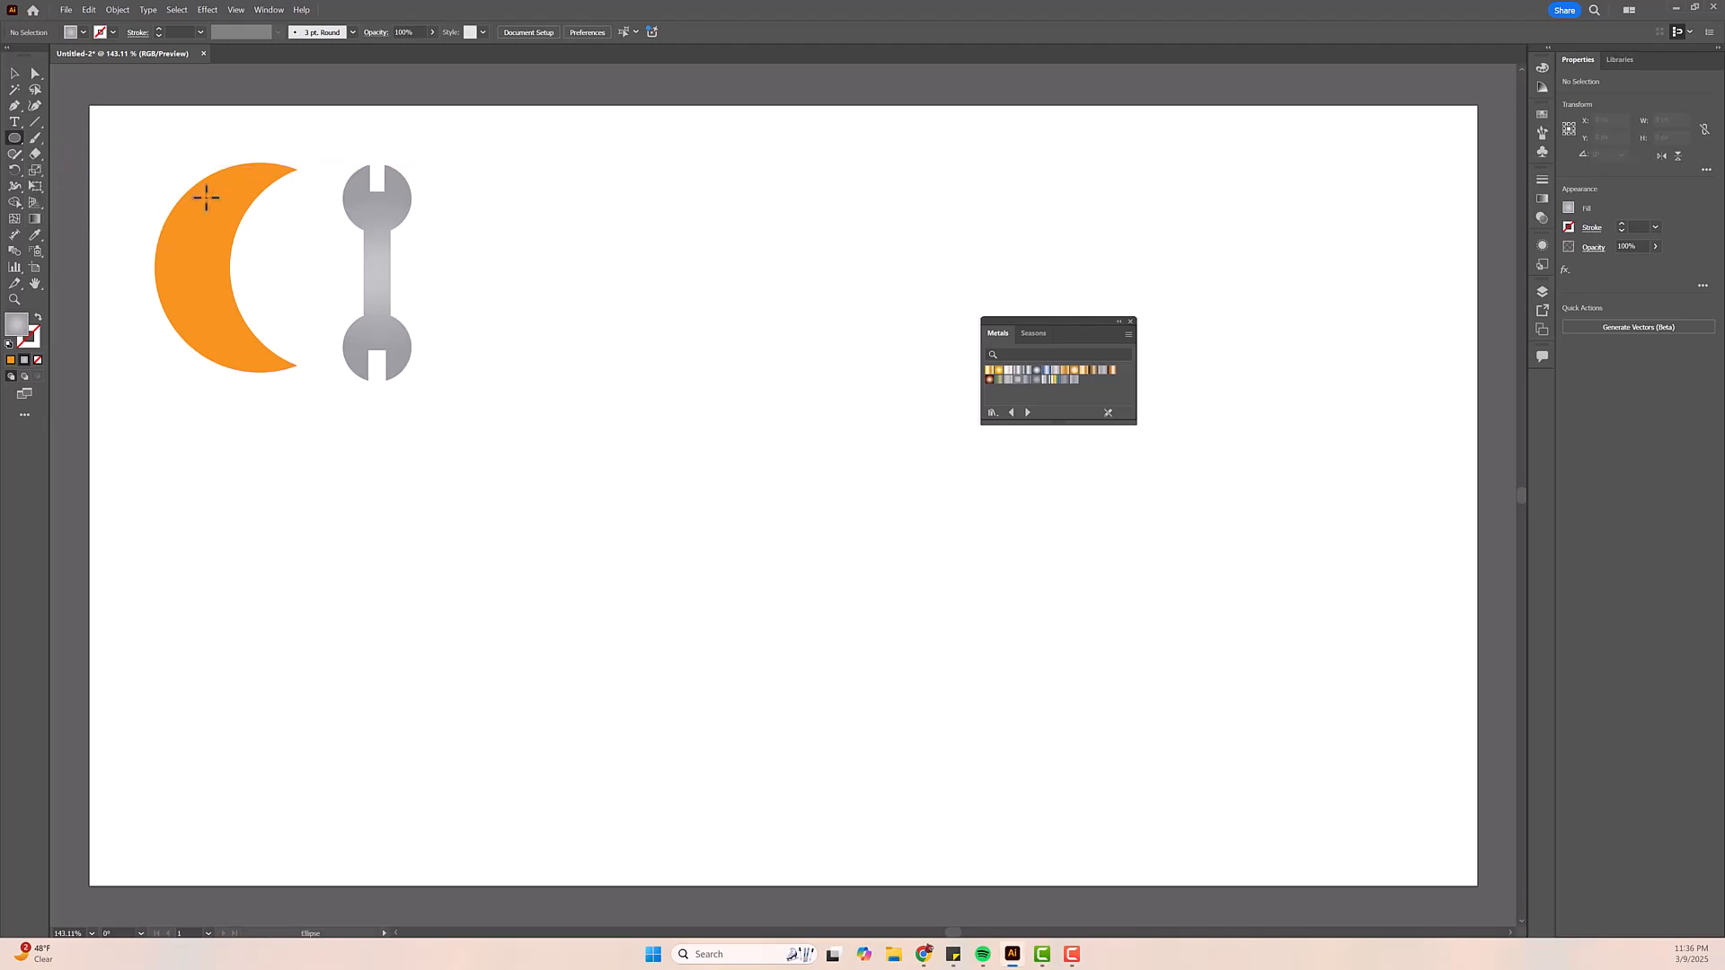
left_click_drag(571, 199, 782, 374)
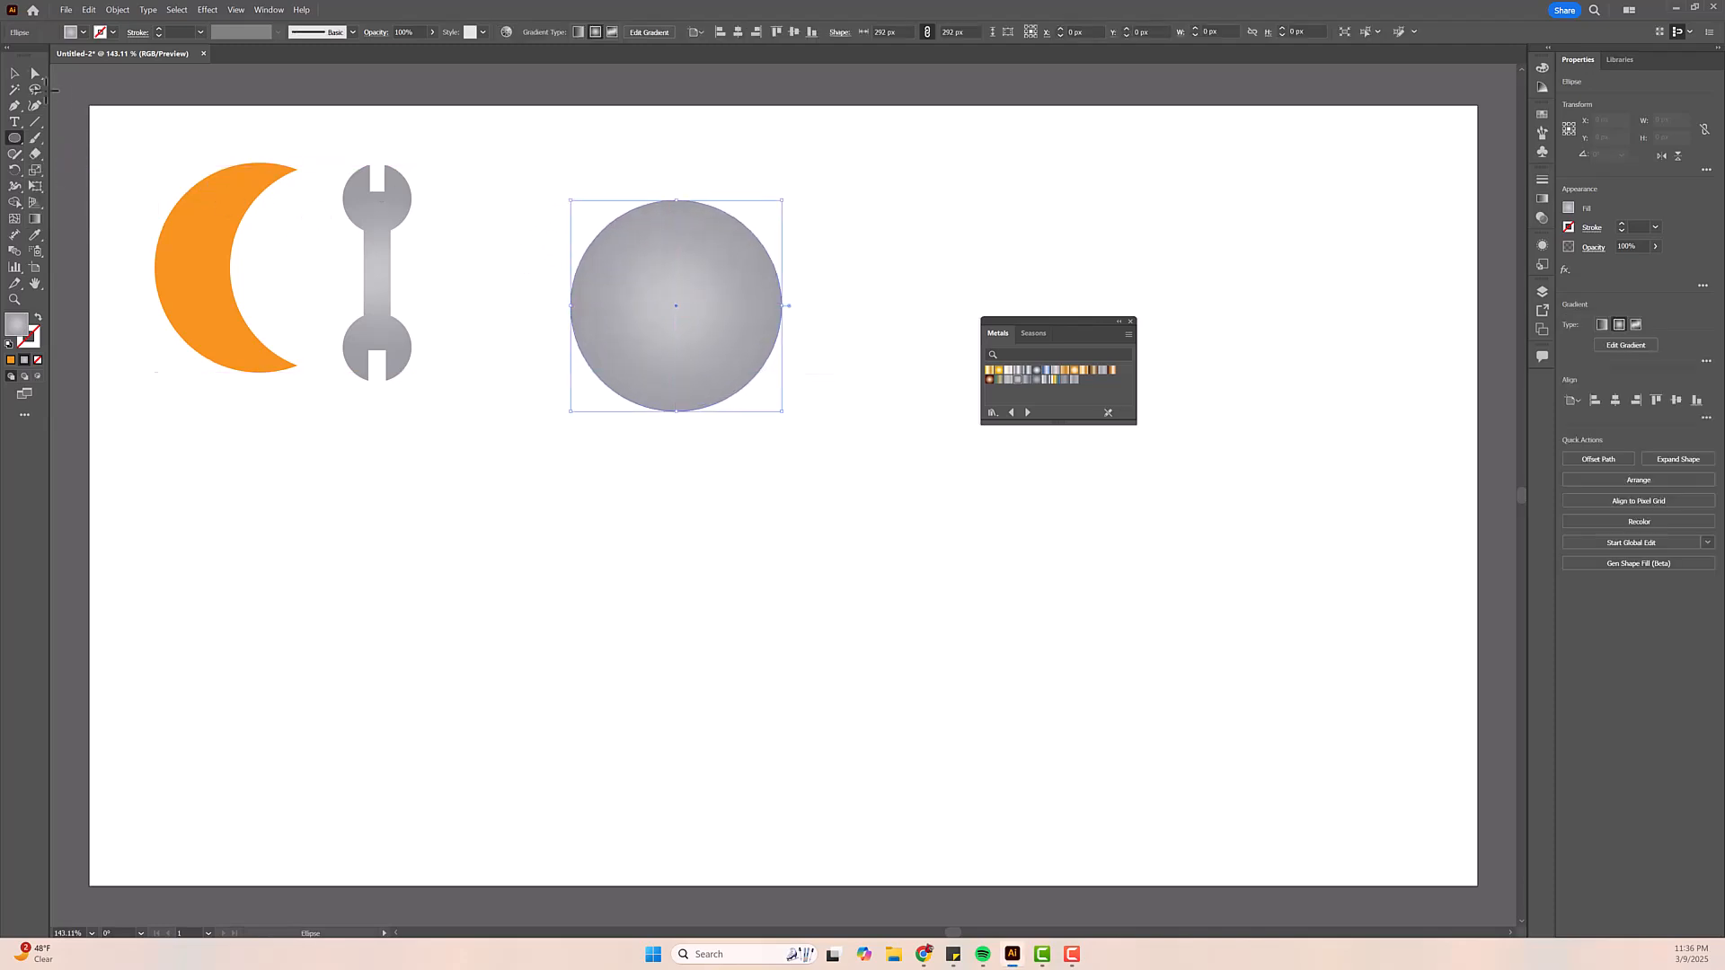
left_click(14, 76)
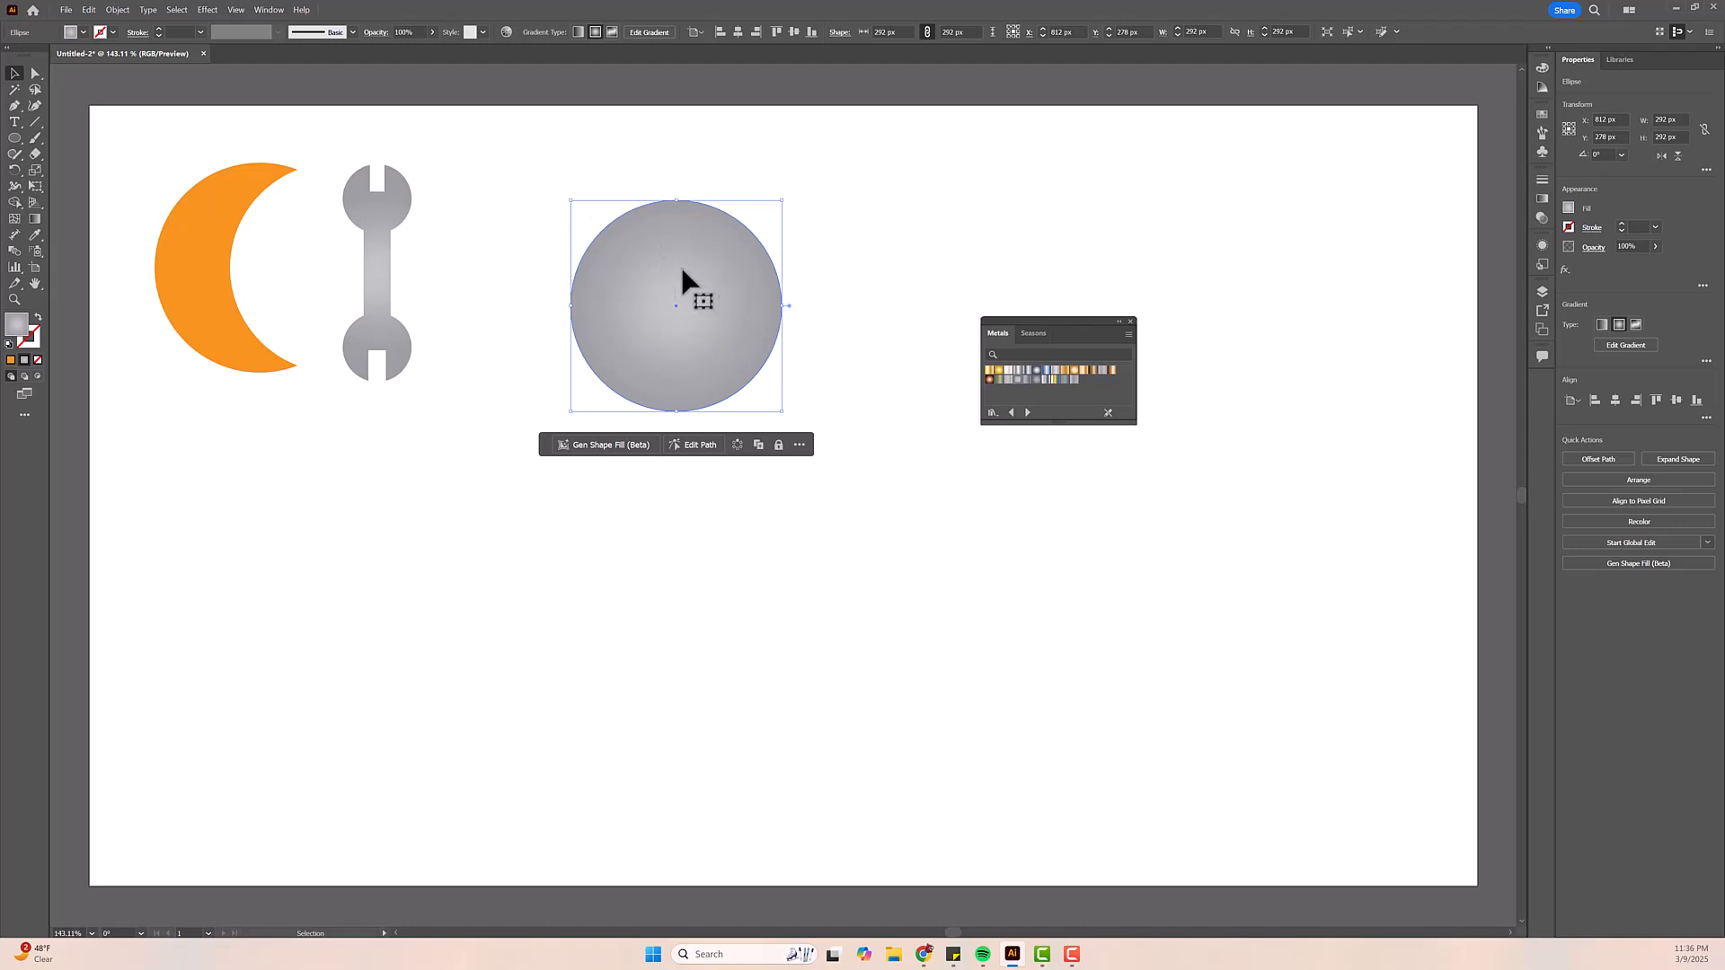
- Duplicate the gray circle sideways so the two overlap, and align both on their vertical centres
left_click_drag(662, 284, 791, 284)
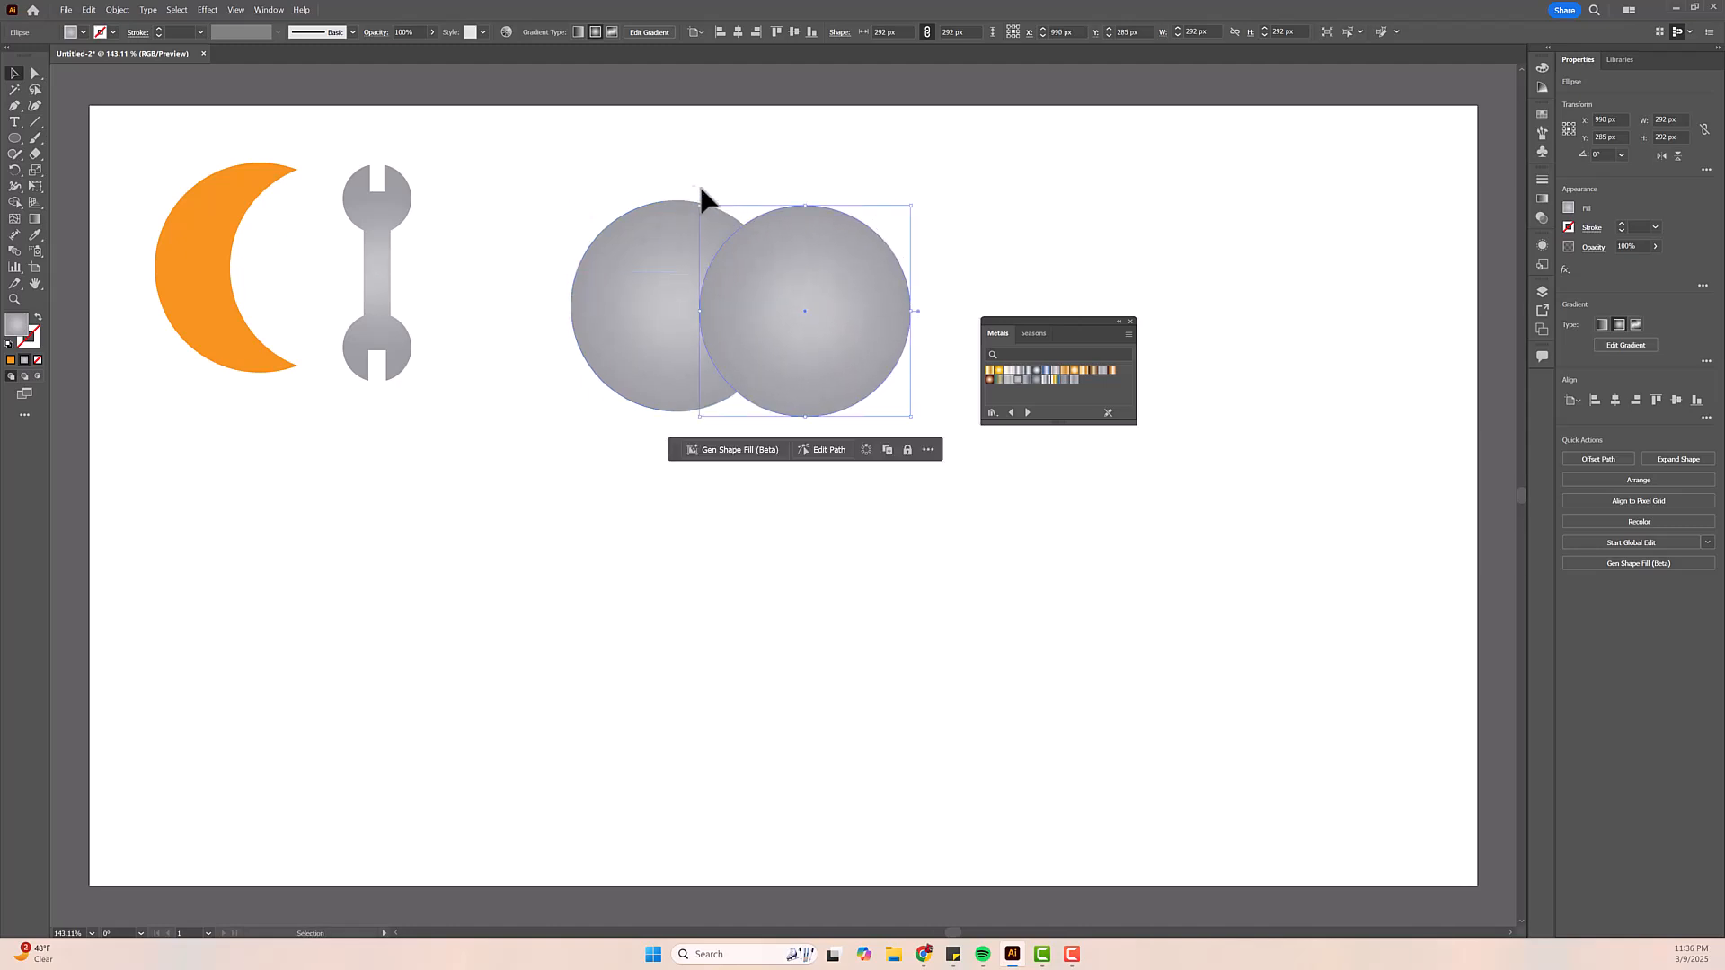
left_click(583, 176)
left_click_drag(590, 172, 908, 404)
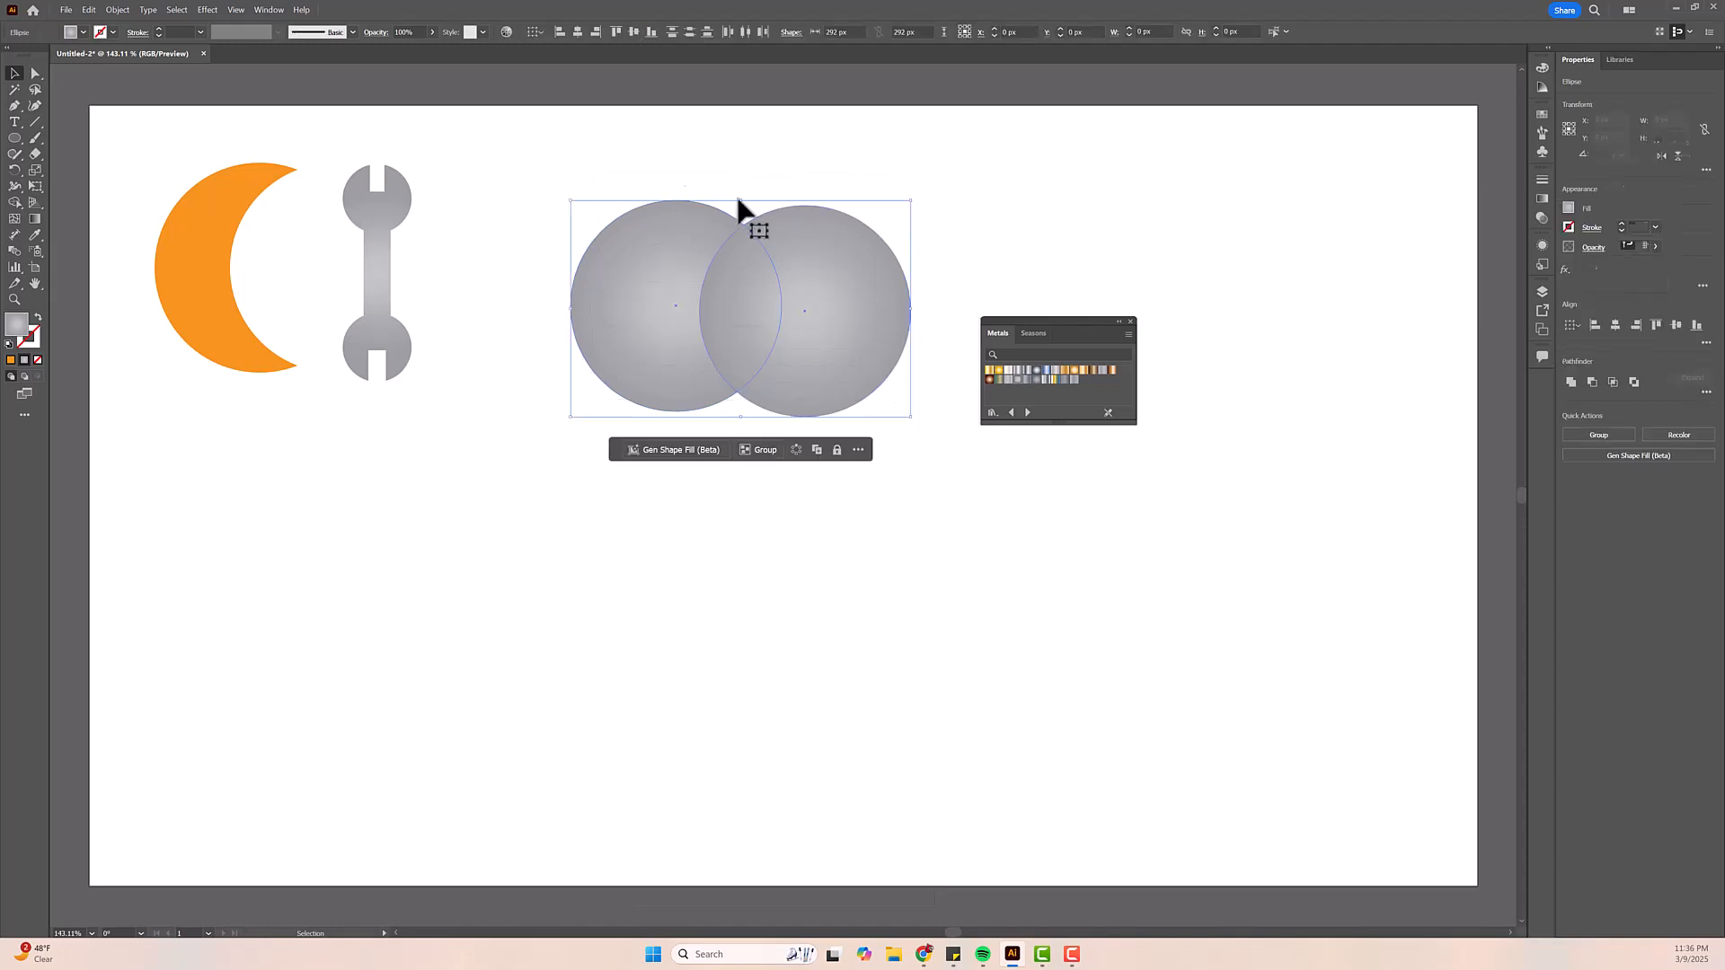
left_click(1677, 325)
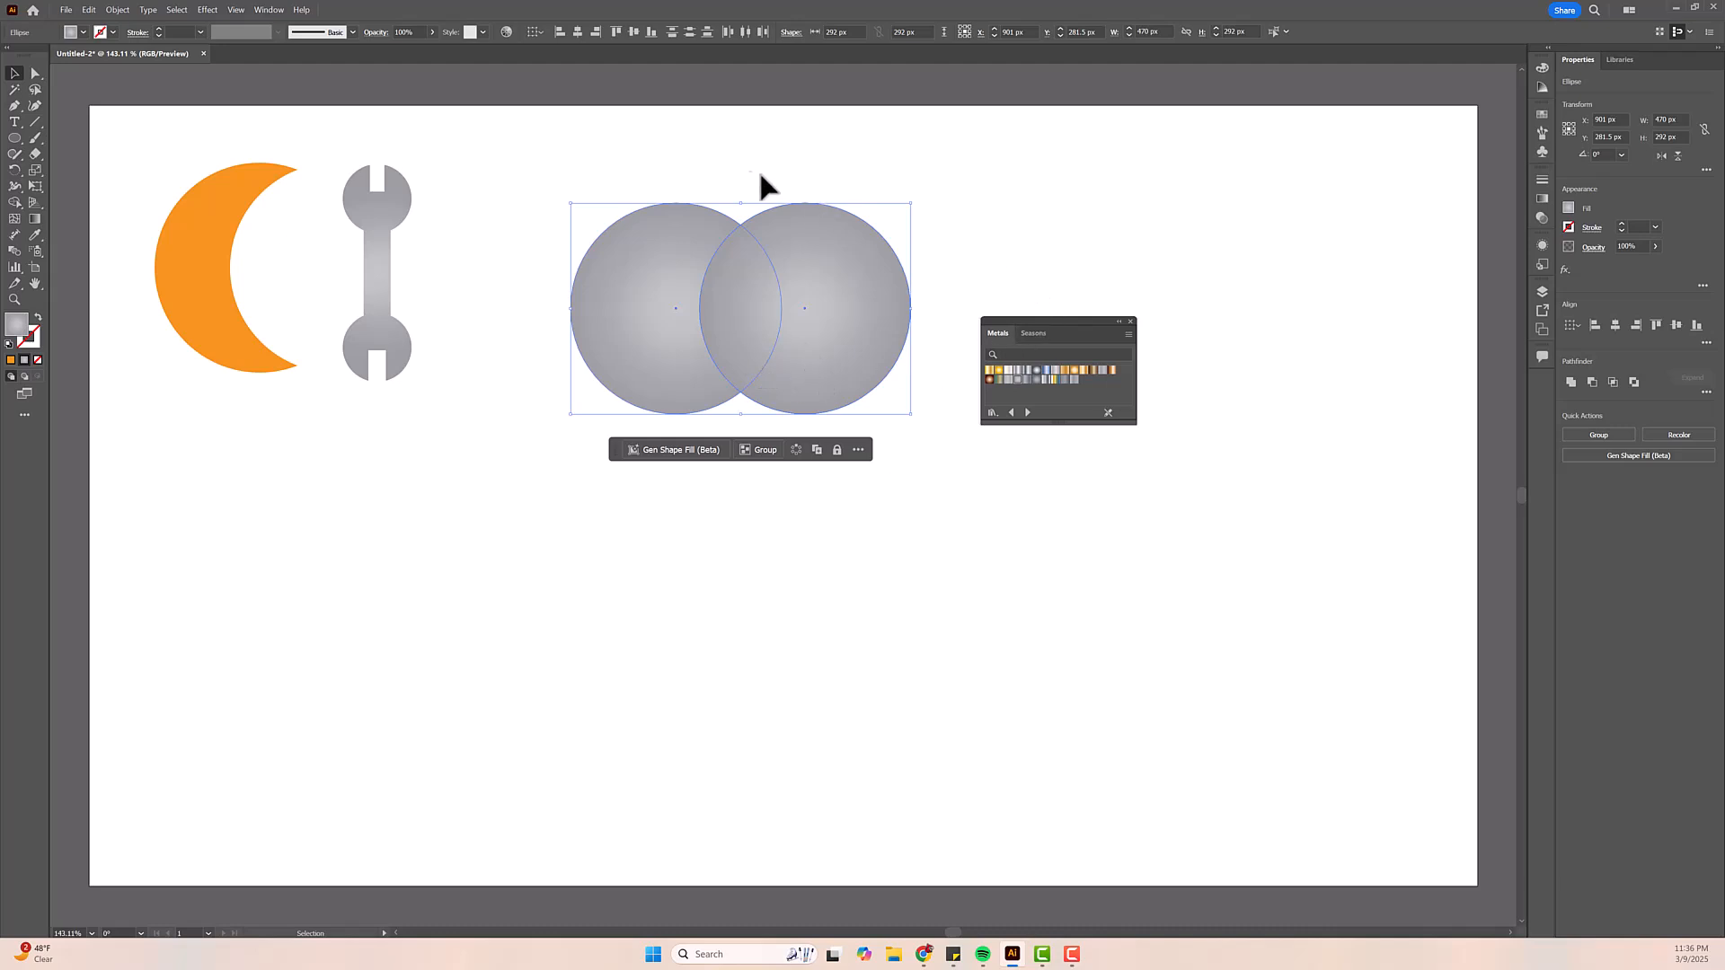
- Intersect the two overlapping gray circles with Pathfinder to keep only their shared area
left_click_drag(594, 161, 902, 389)
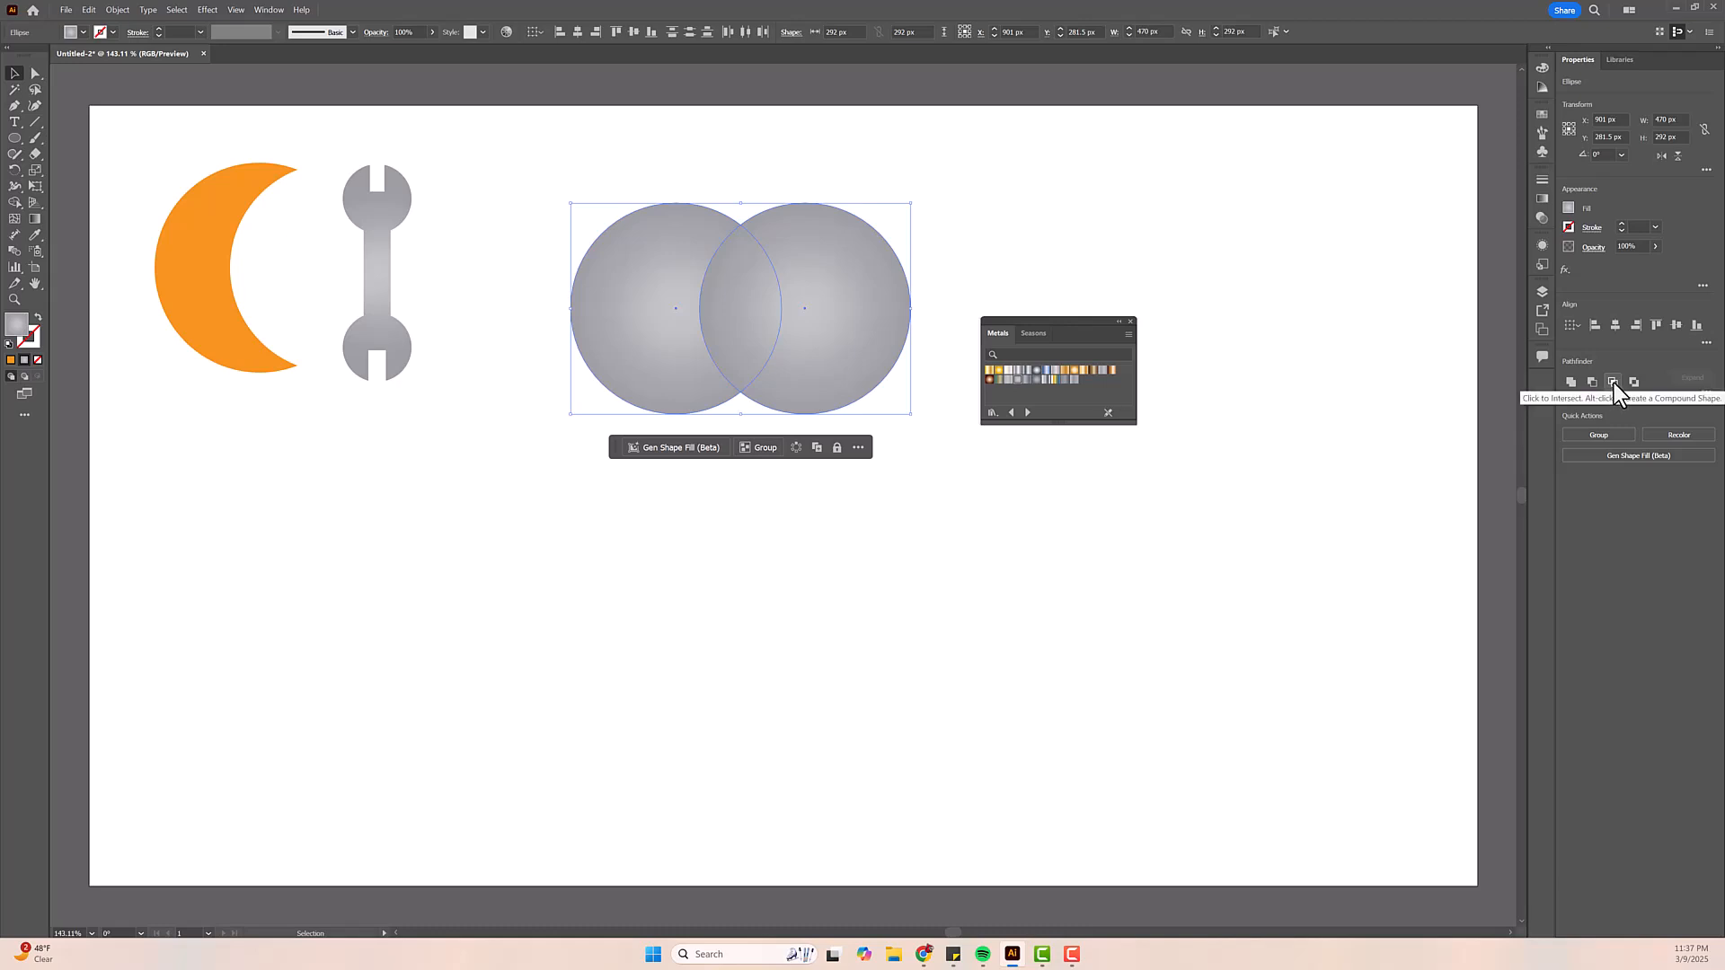
left_click(1614, 383)
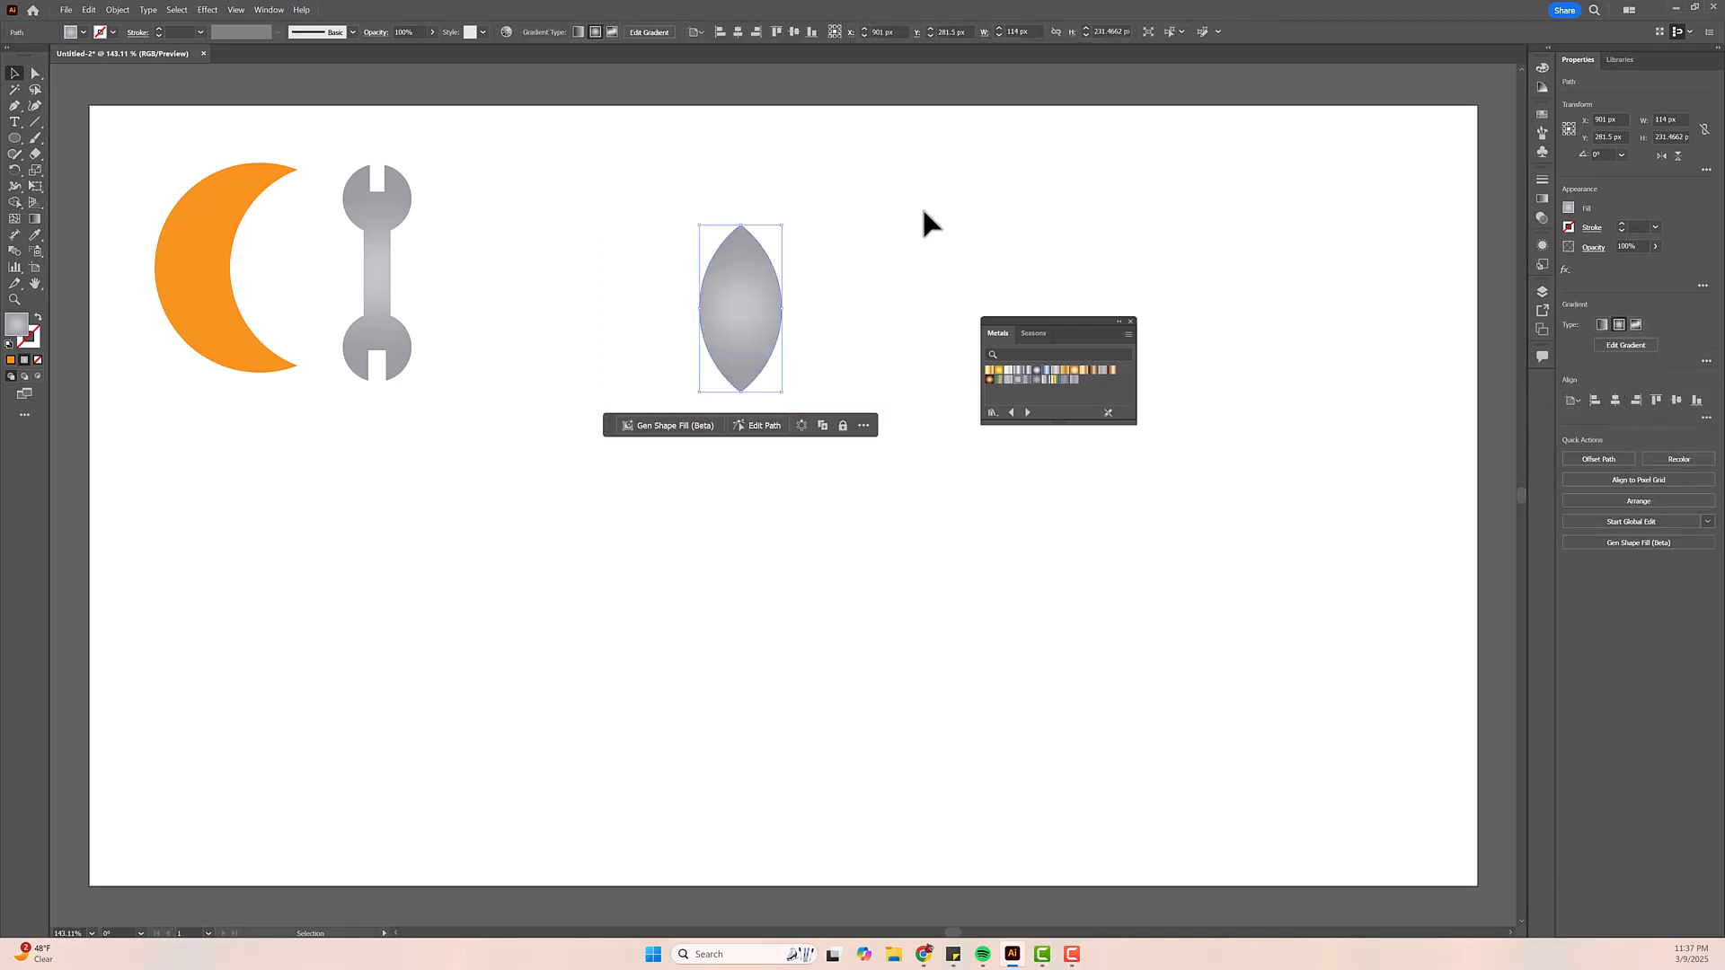
- Shorten the pointed oval to about 196 px high and enlarge it proportionally to about 351 × 604 px
left_click(808, 207)
left_click(759, 260)
mouse_move(740, 224)
left_mouse_down()
mouse_move(739, 273)
mouse_move(740, 250)
left_mouse_up()
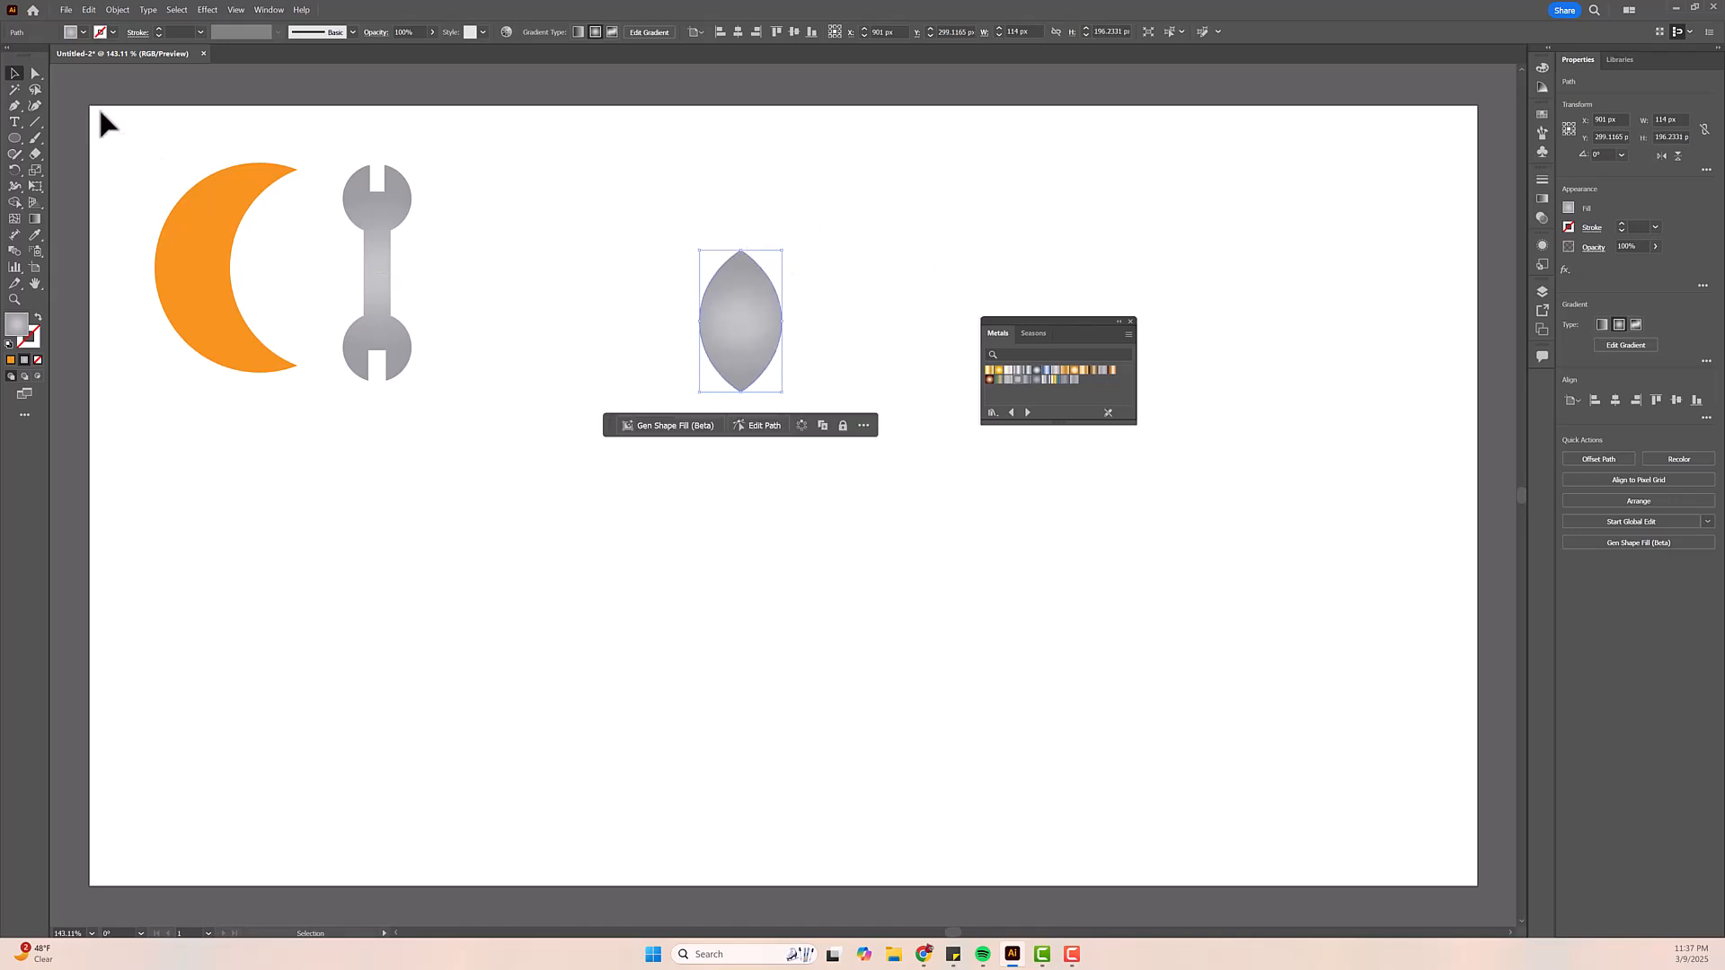
left_click_drag(782, 392, 1070, 554)
key("ctrl+z")
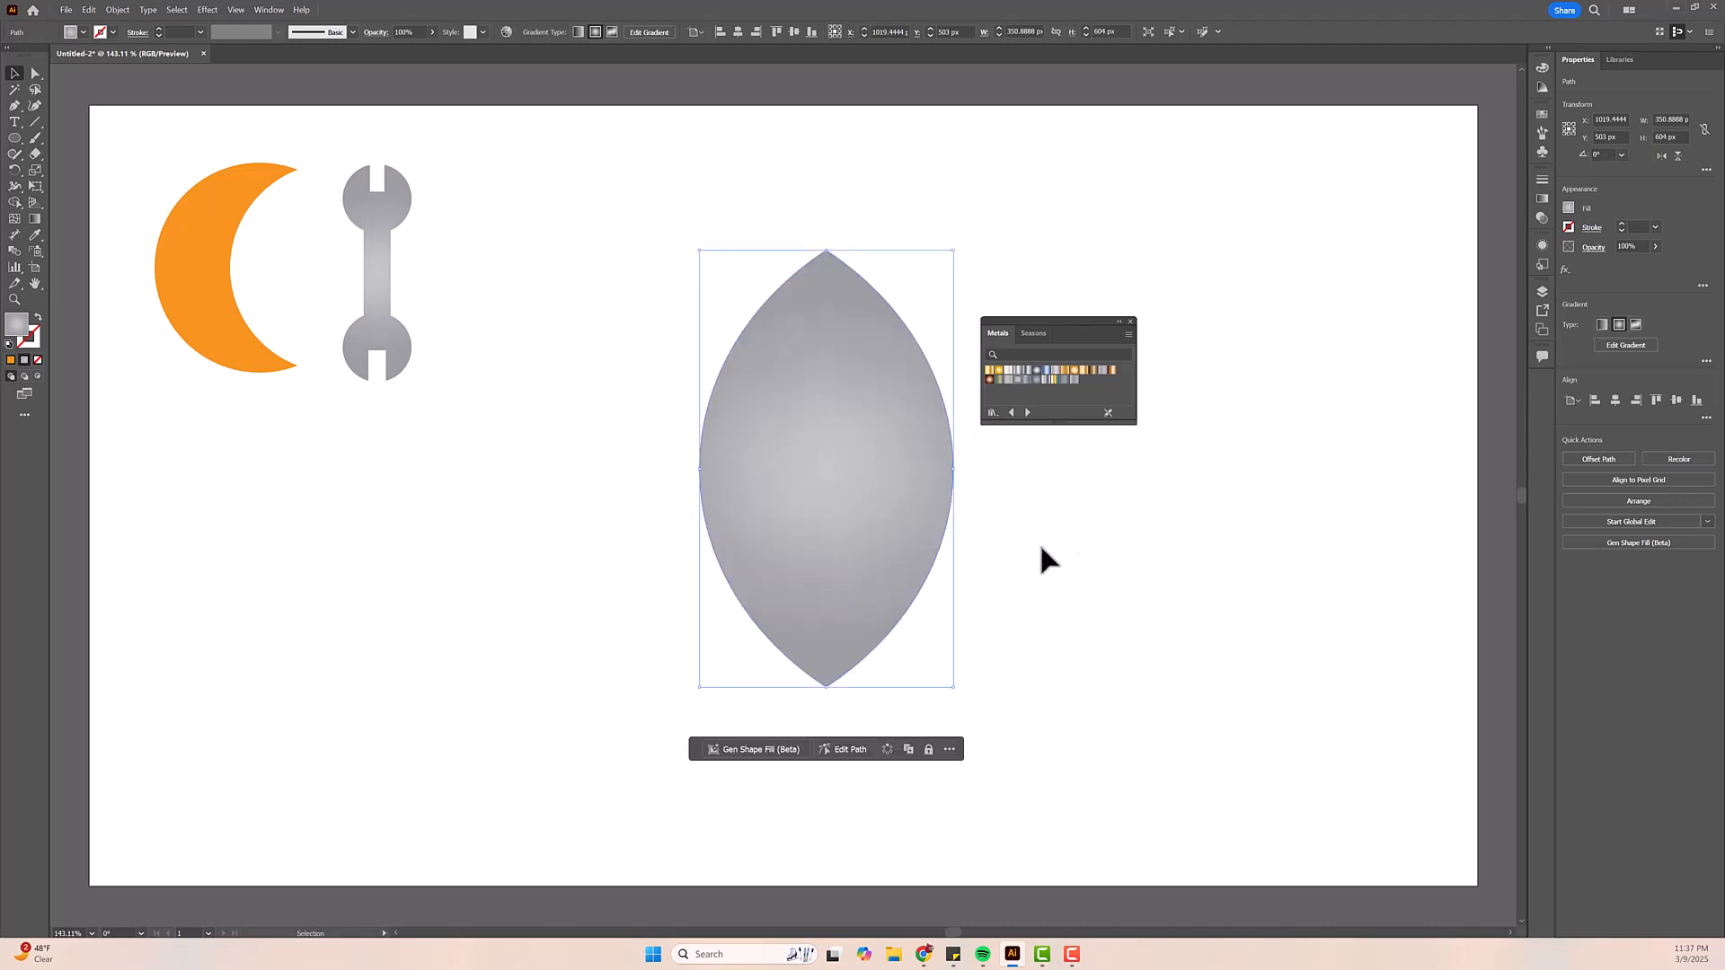
- Rotate the pointed oval 90° and move it to about X 710 px, Y 770 px, below the wrench
left_click_drag(955, 692, 1202, 339)
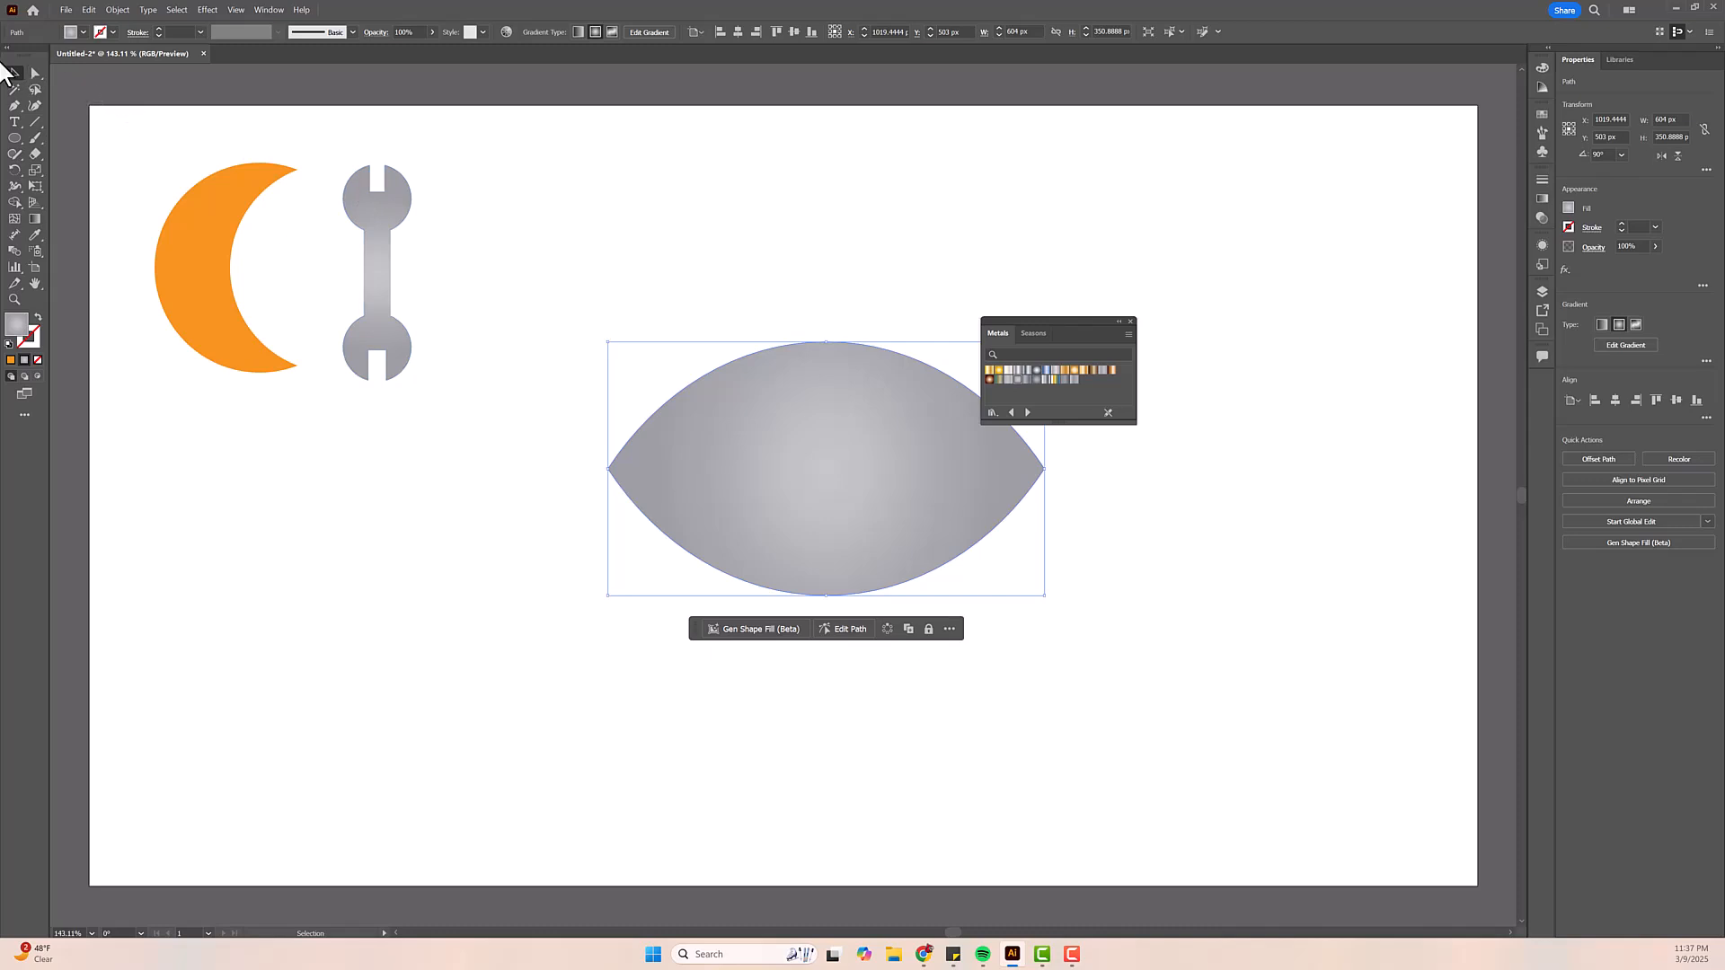
left_click_drag(855, 444, 624, 626)
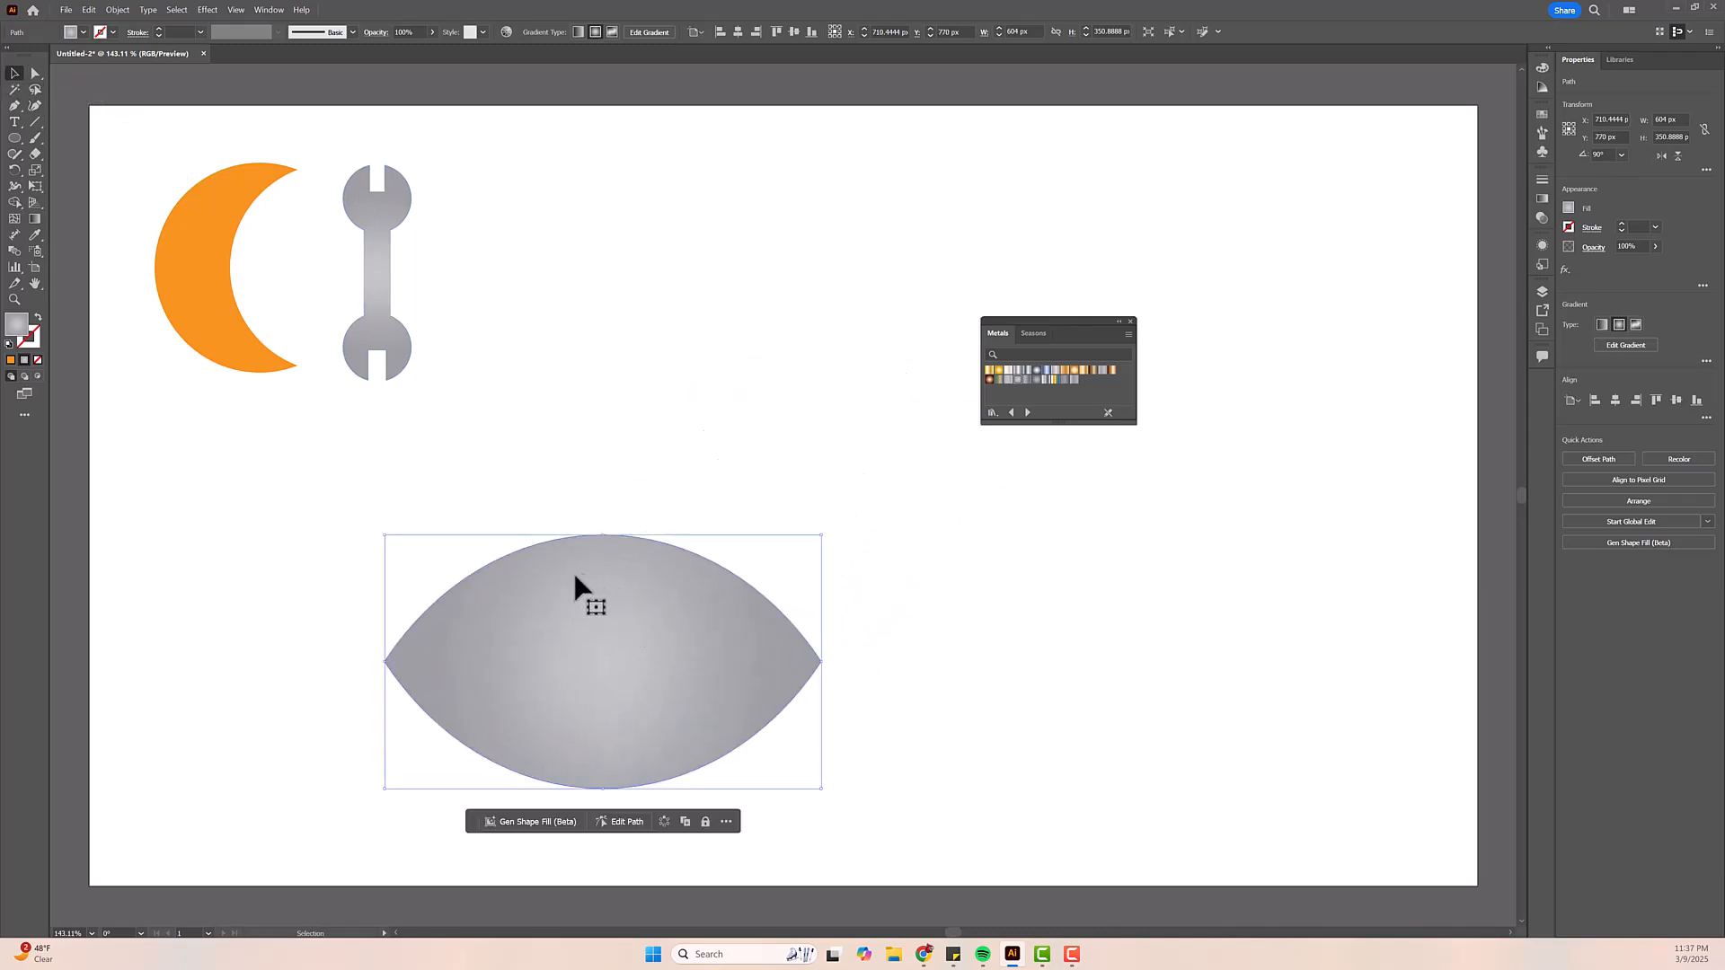
- Try to round only the left pointed corner of the gray oval with the Direct Selection tool
left_click(319, 585)
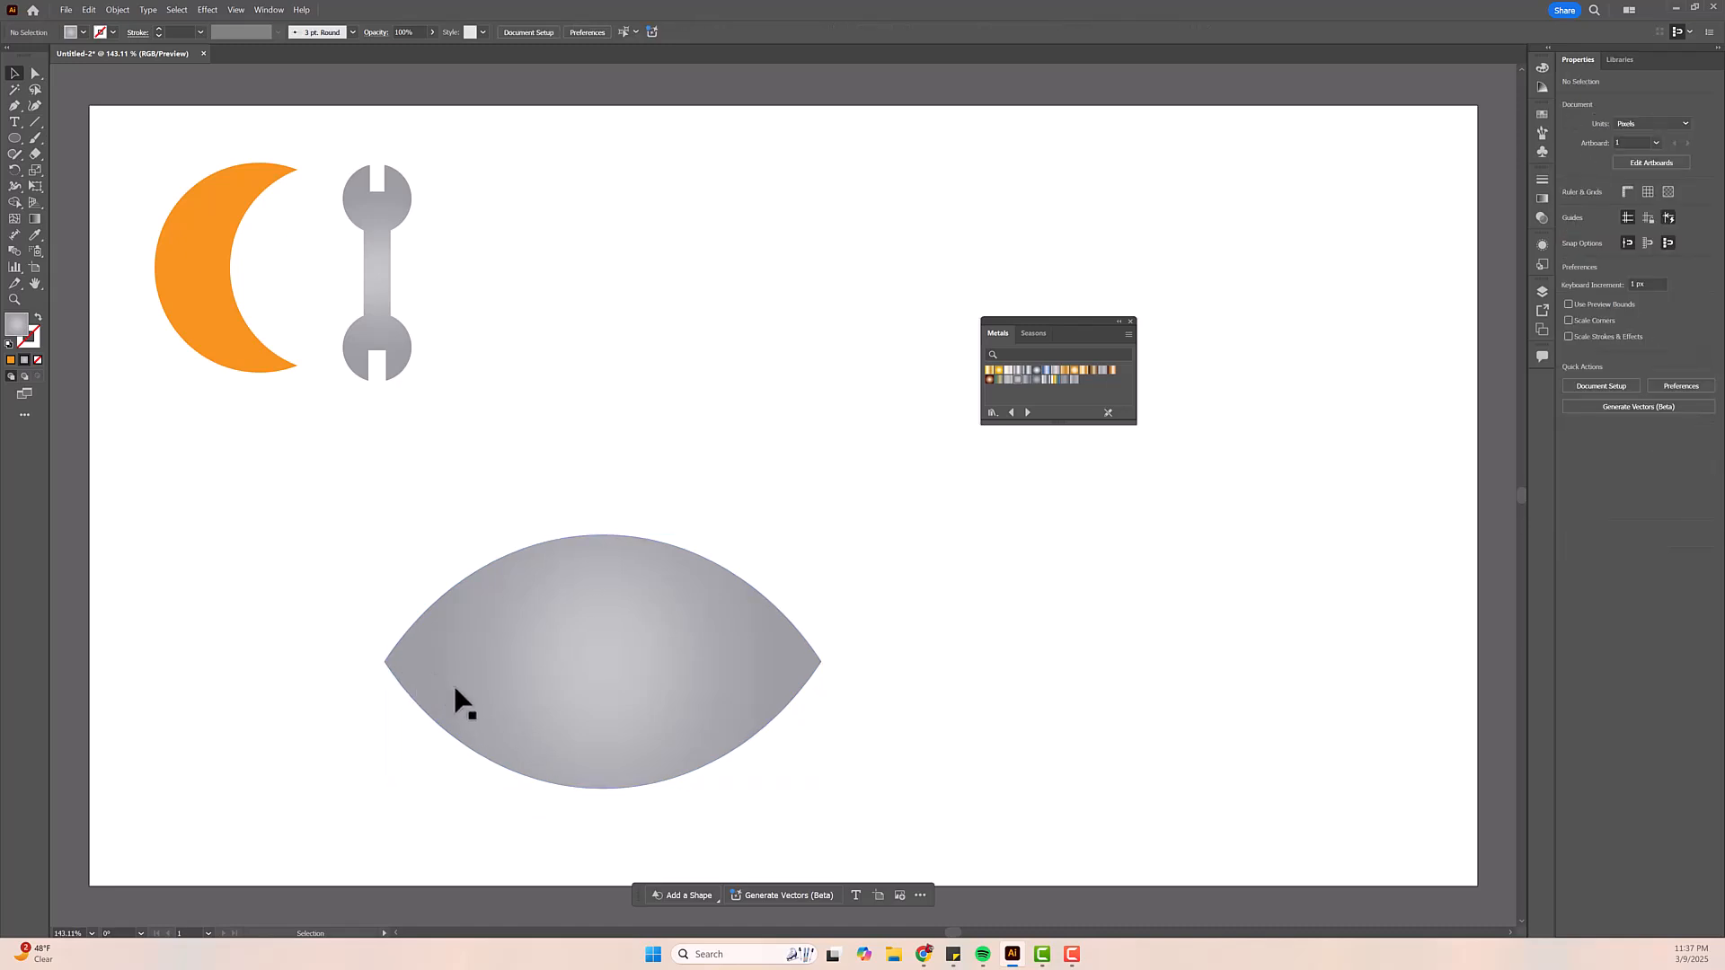
left_click(523, 672)
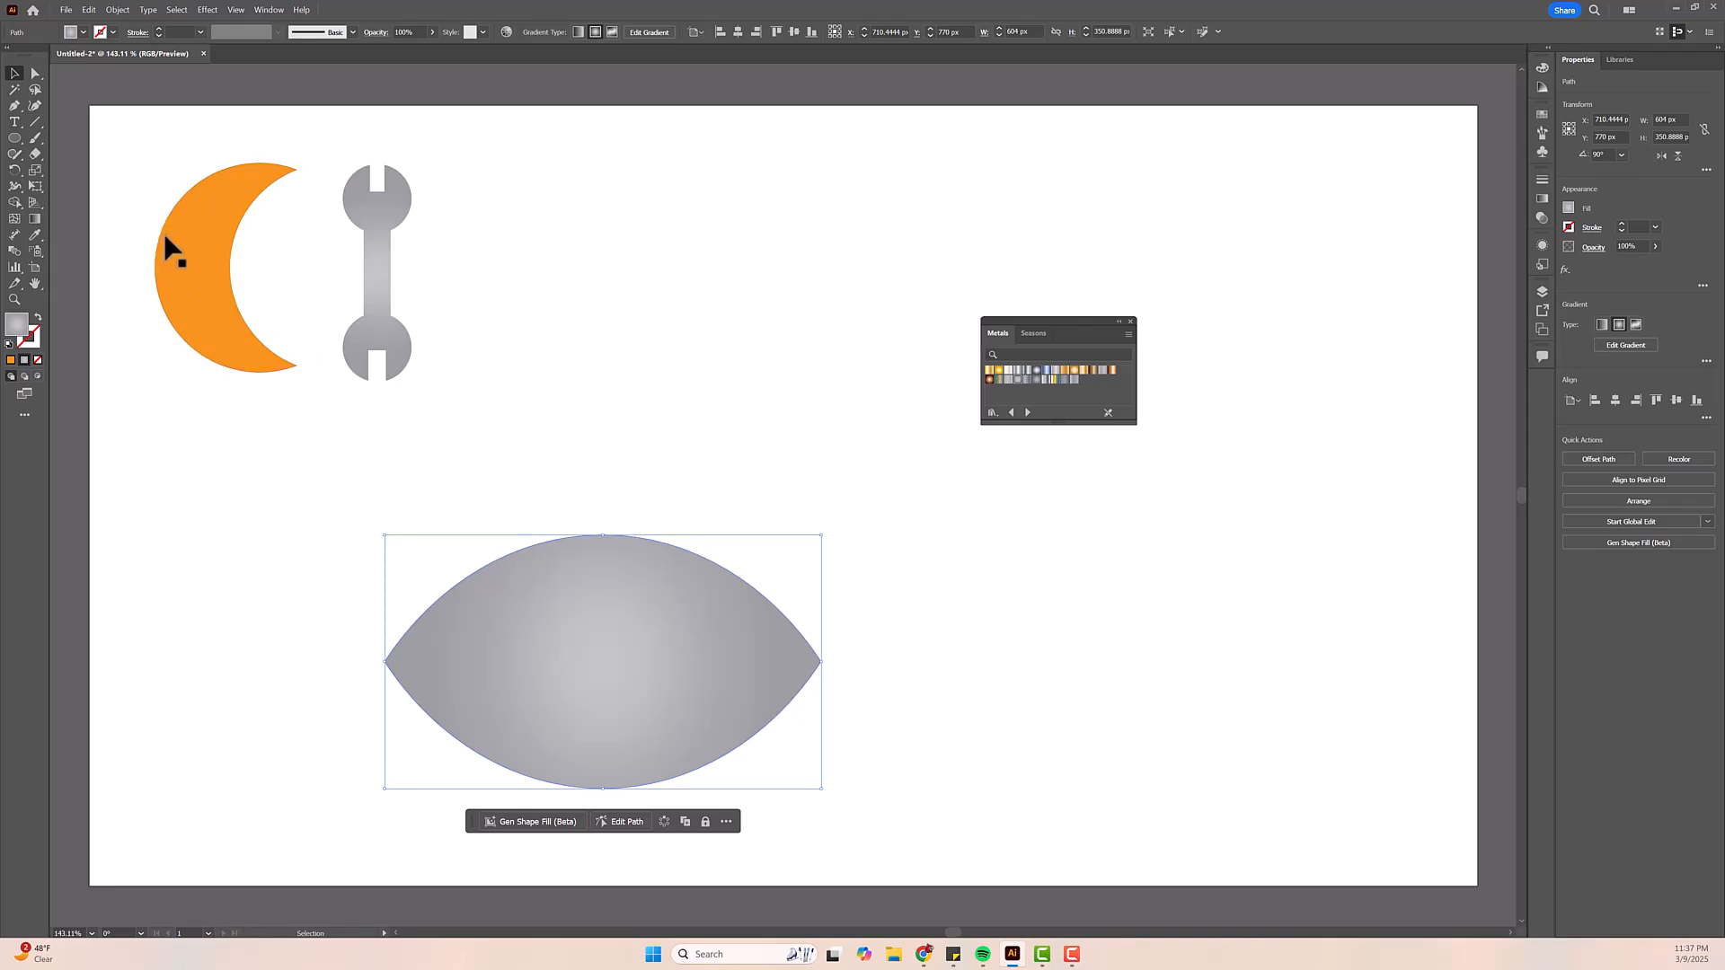
left_click(34, 74)
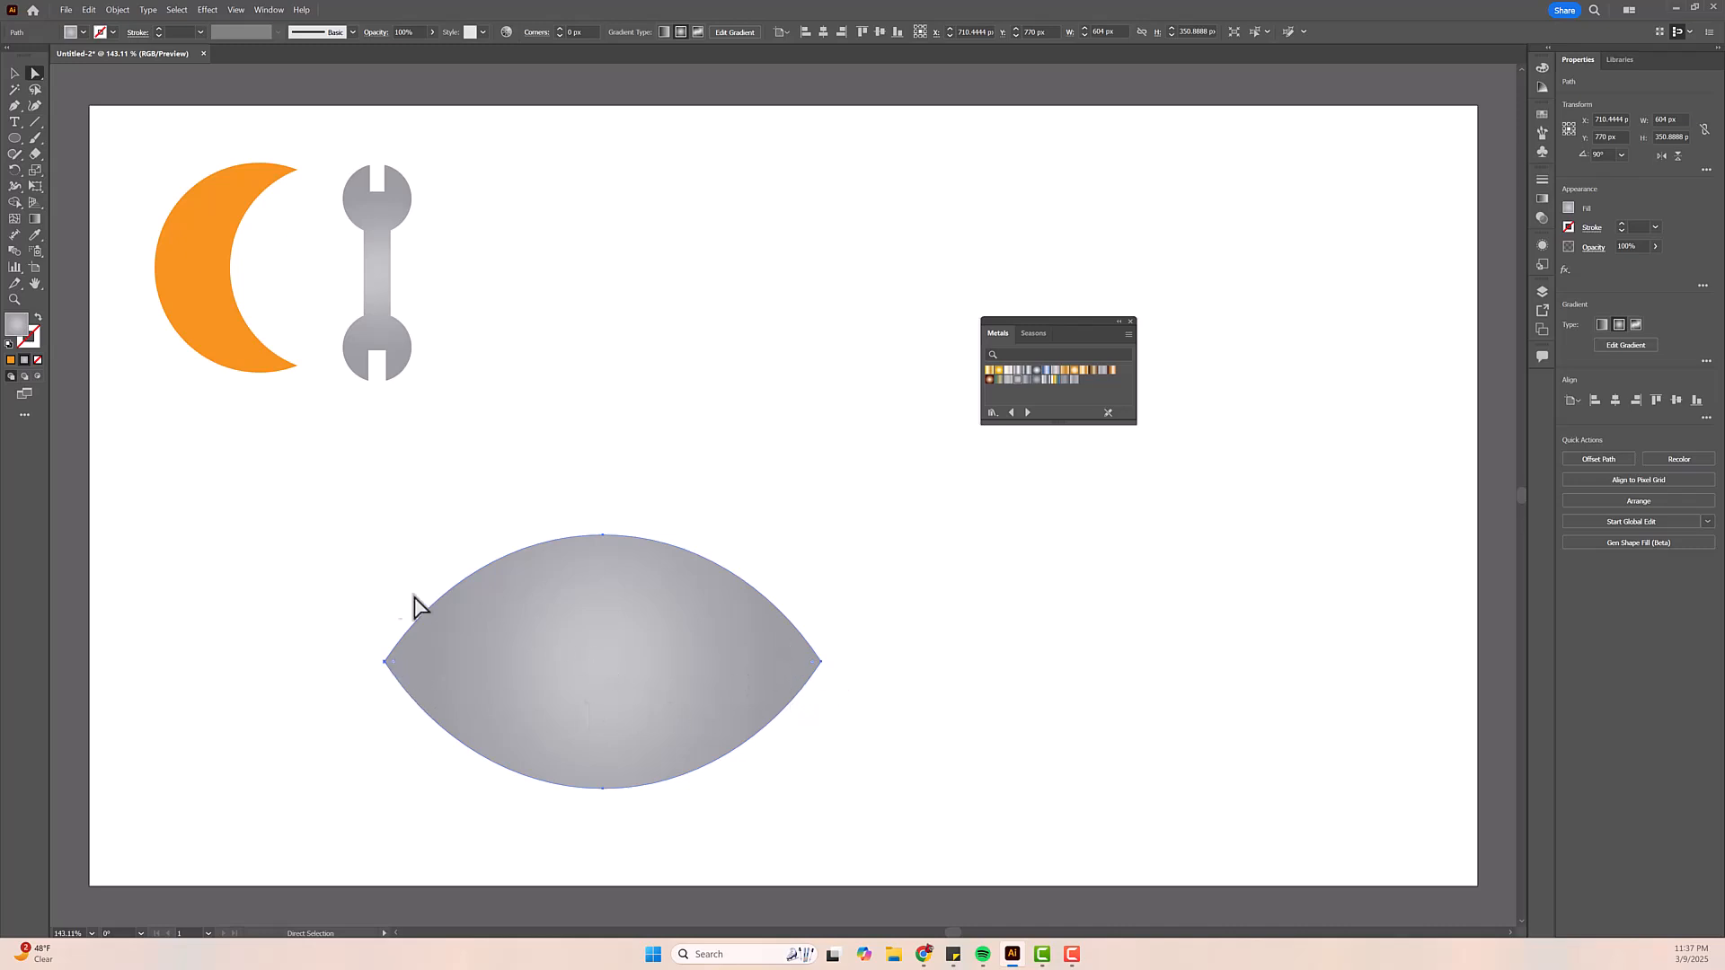
left_click(338, 615)
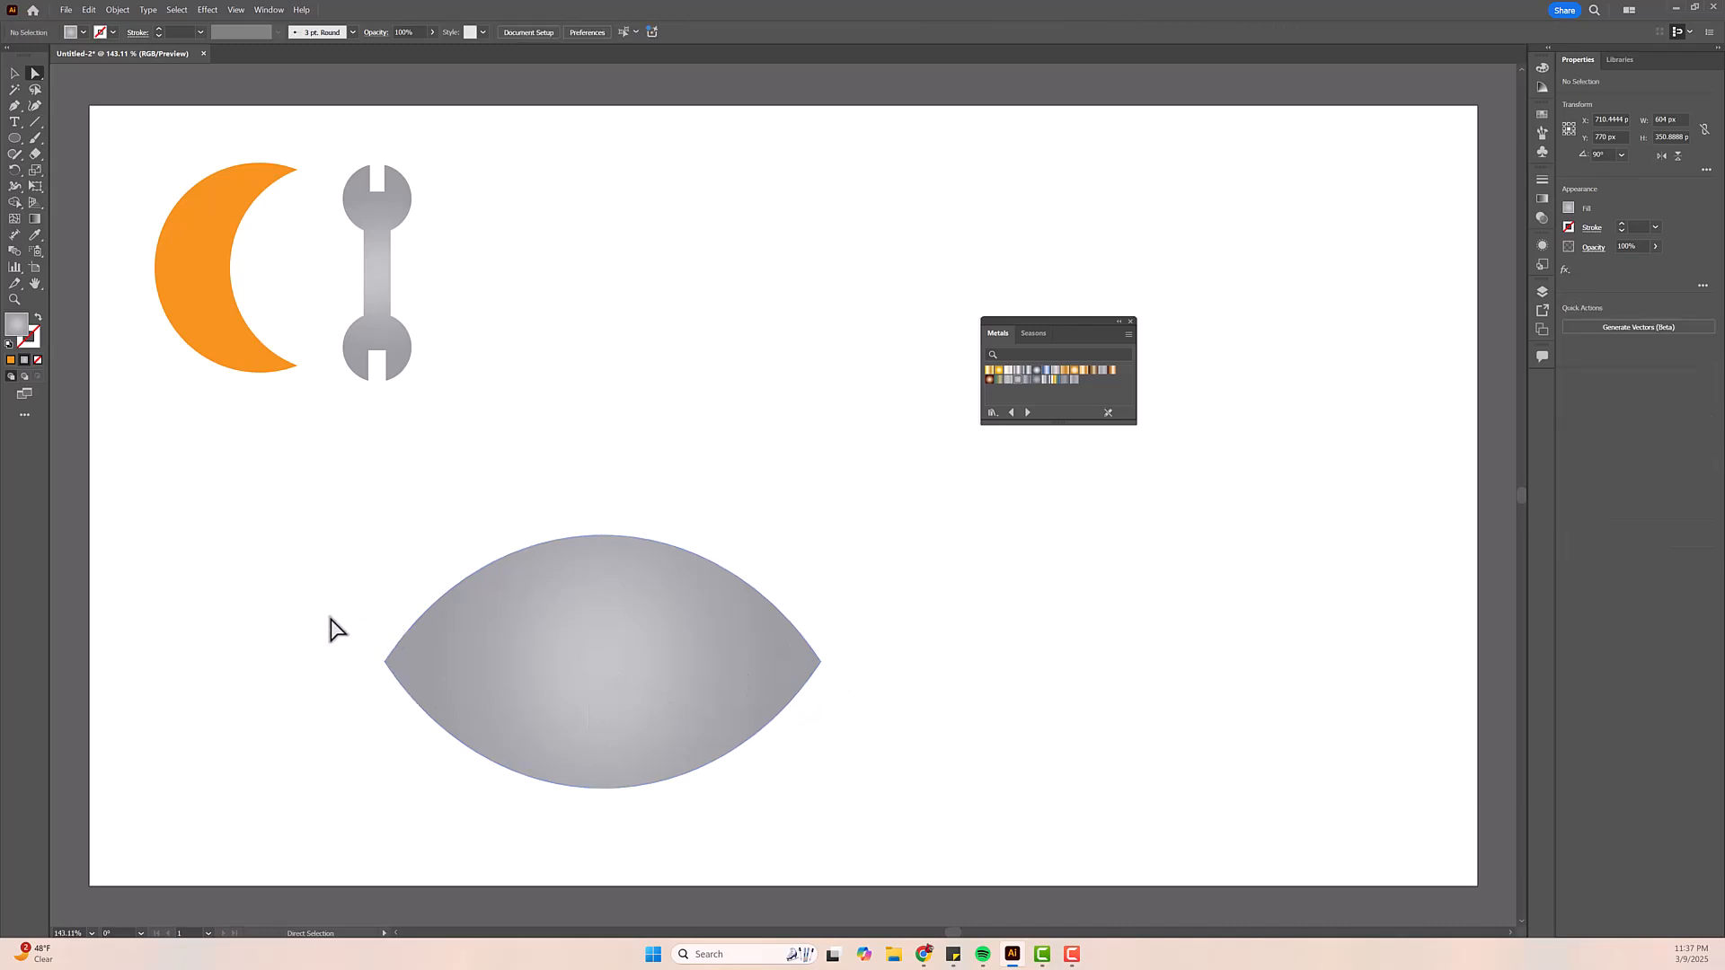
left_click(389, 664)
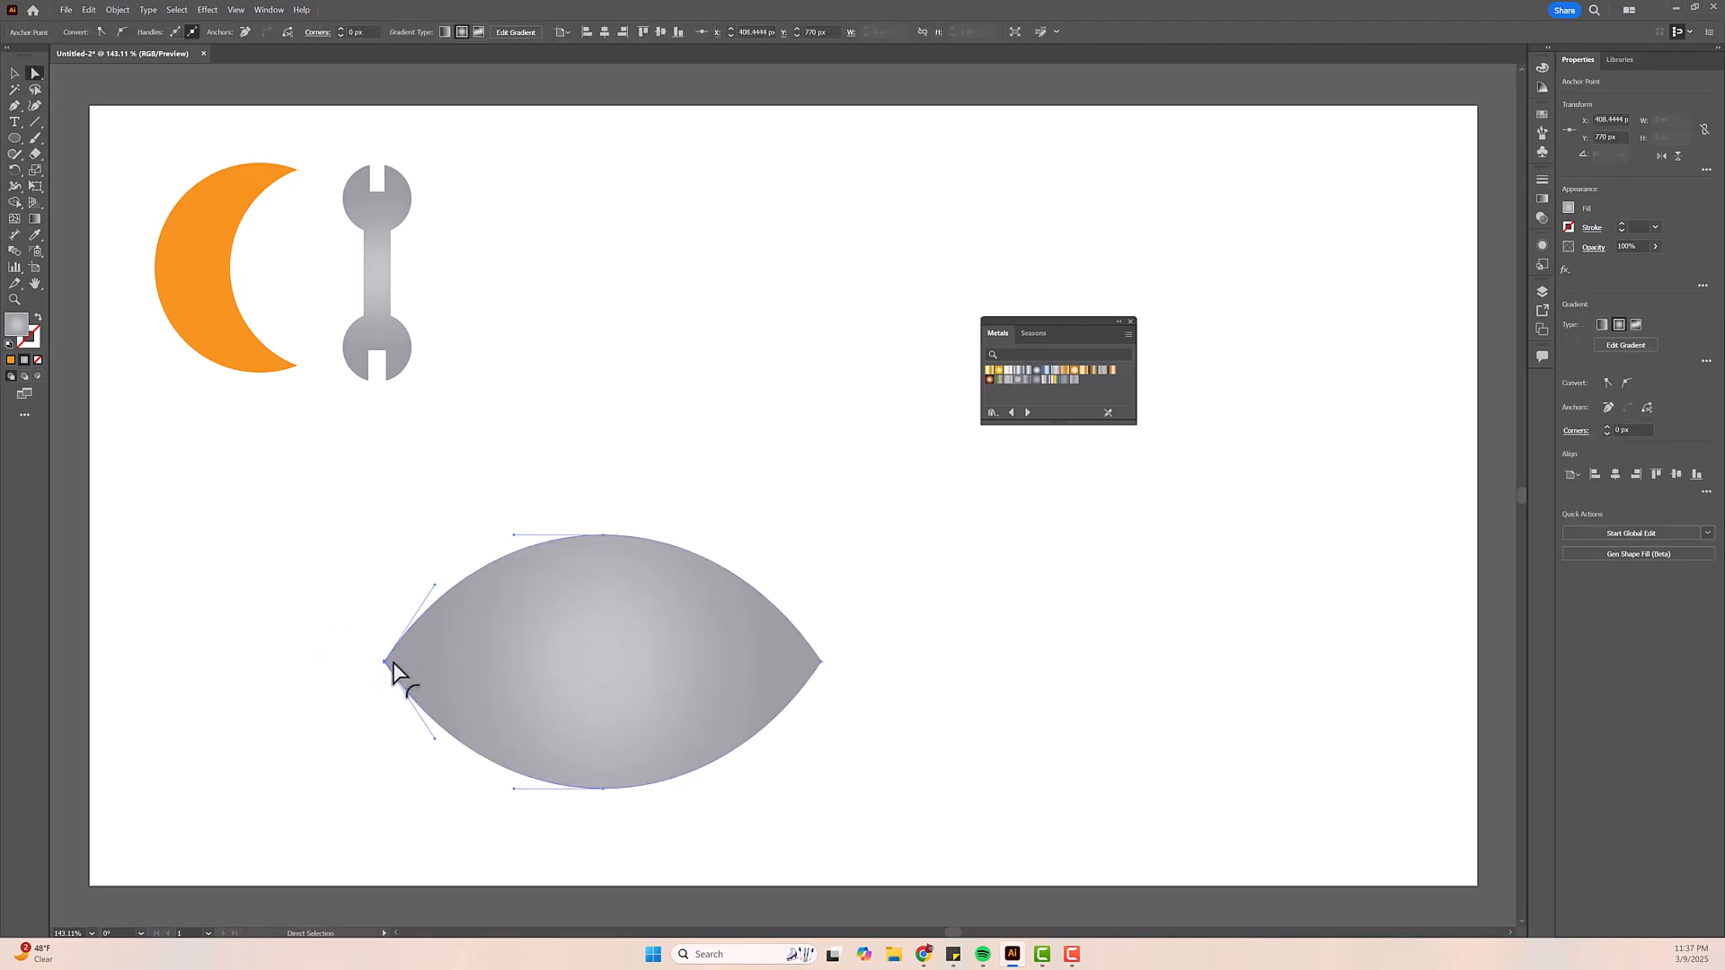
mouse_move(403, 665)
left_mouse_down()
mouse_move(476, 669)
mouse_move(418, 656)
left_mouse_up()
key("ctrl+z")
- Round both pointed ends of the gray oval together, with a corner radius of about 46 px
left_click(15, 73)
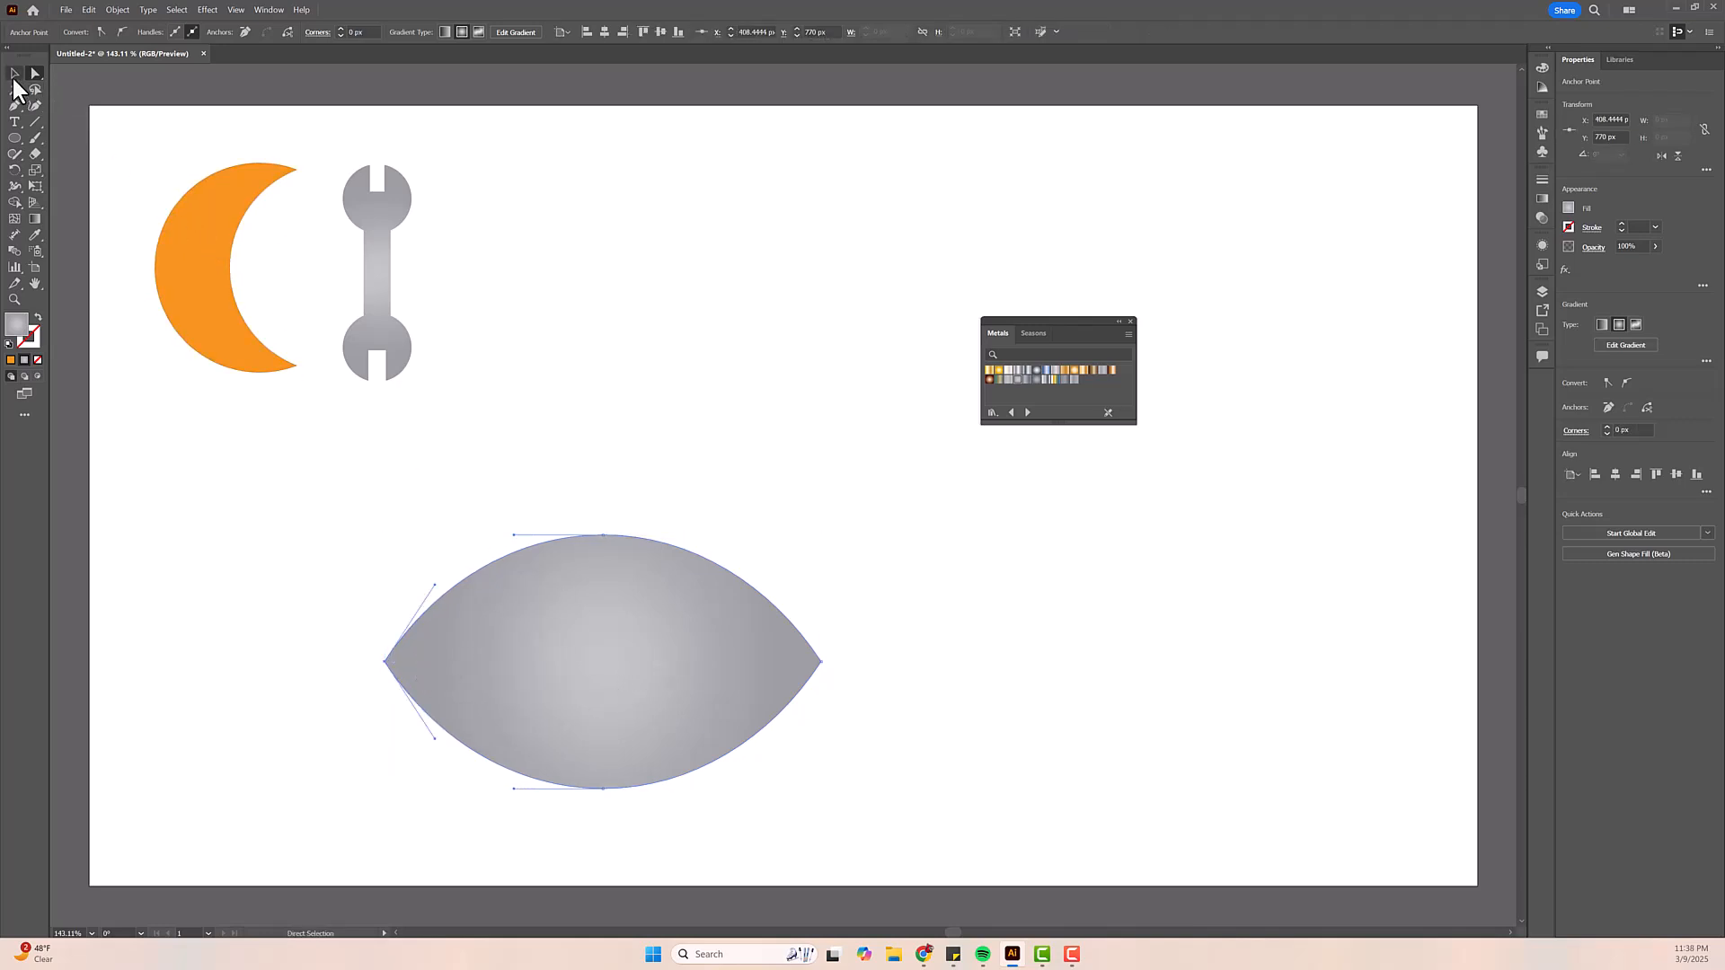
left_click(653, 433)
left_click(618, 613)
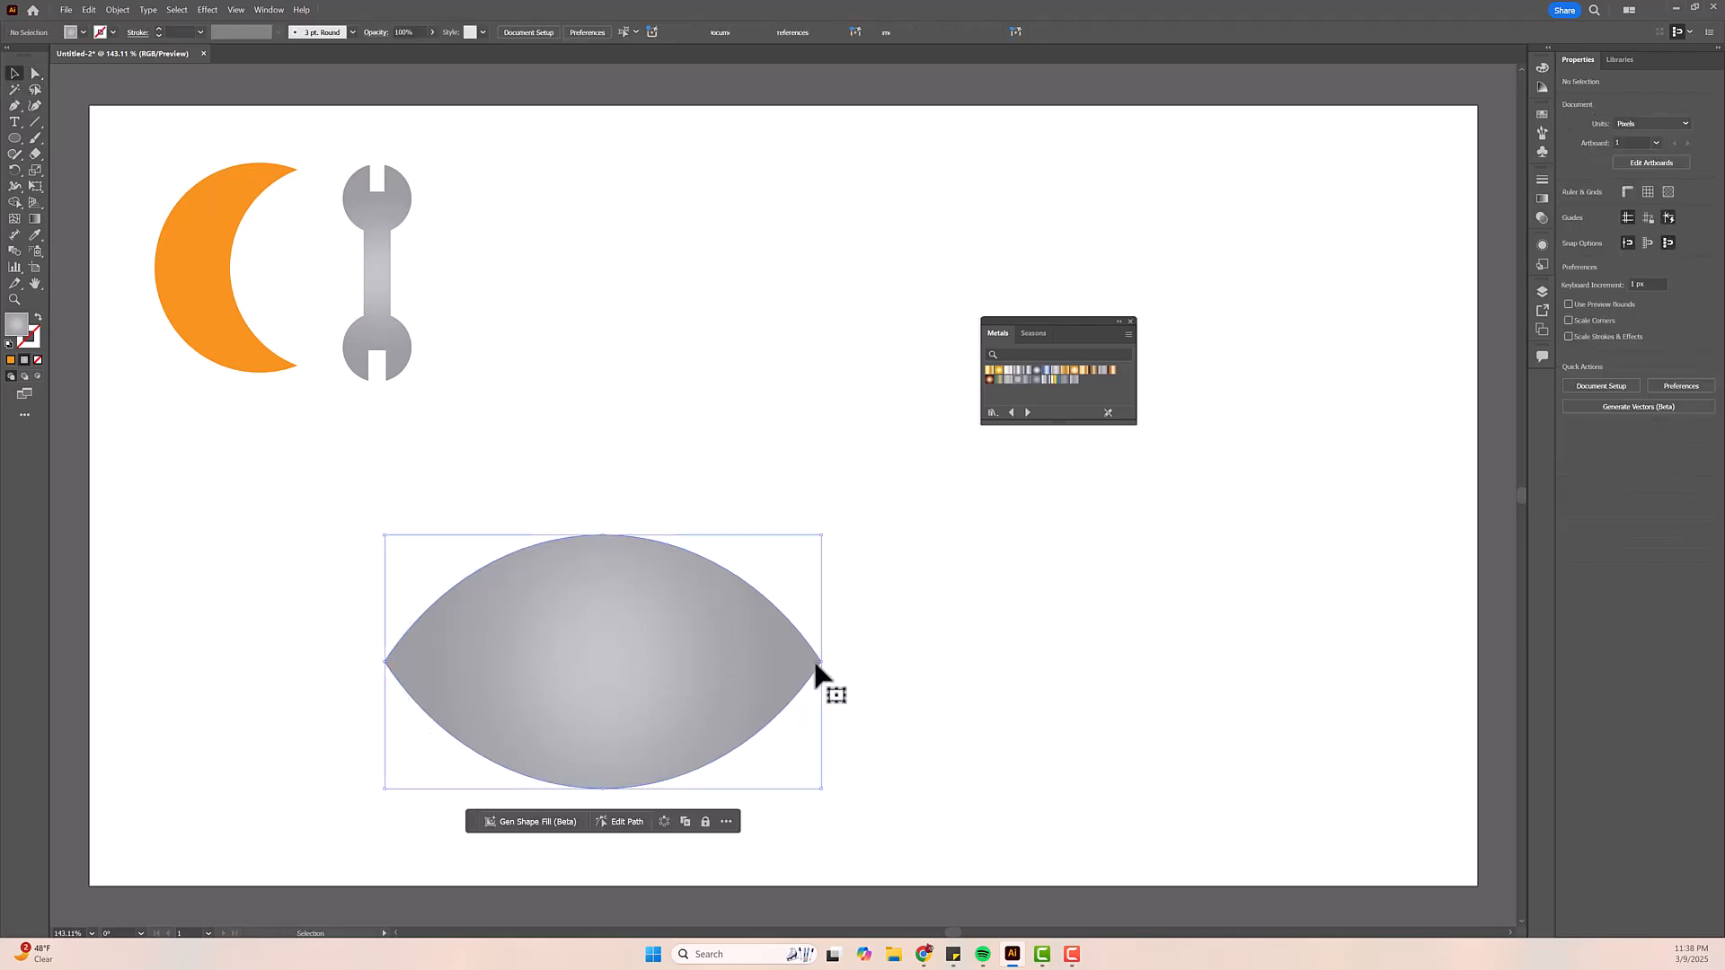
left_click(34, 73)
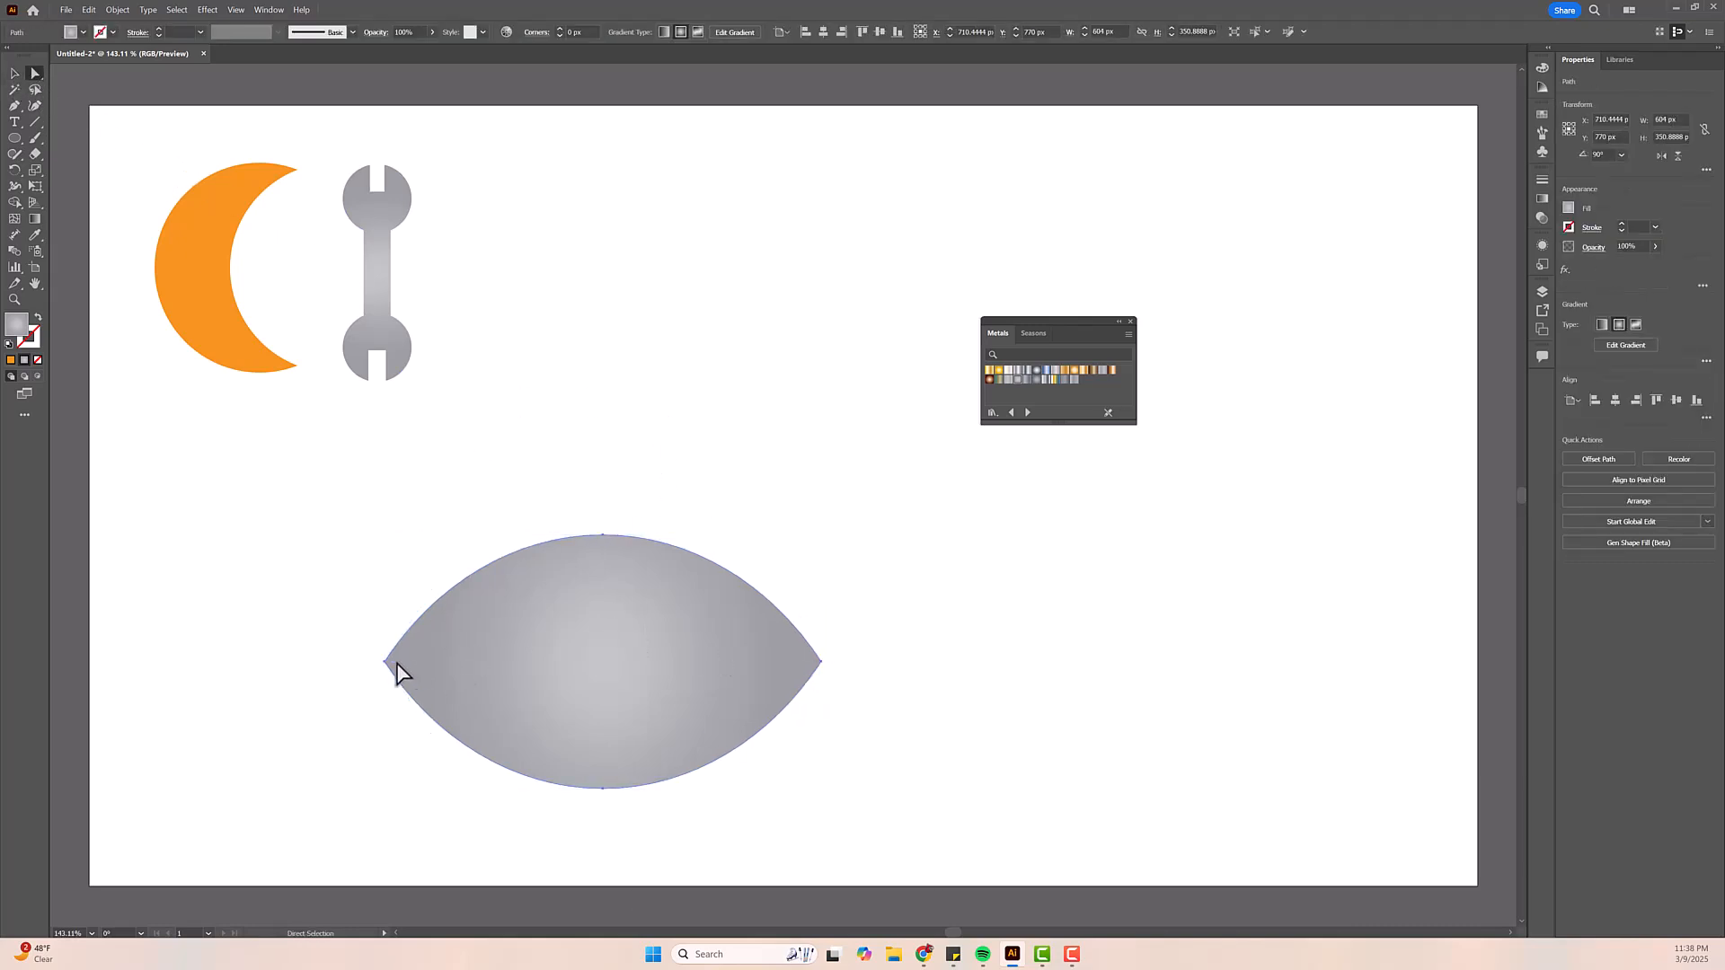
mouse_move(397, 672)
left_mouse_down()
mouse_move(442, 674)
mouse_move(426, 669)
left_mouse_up()
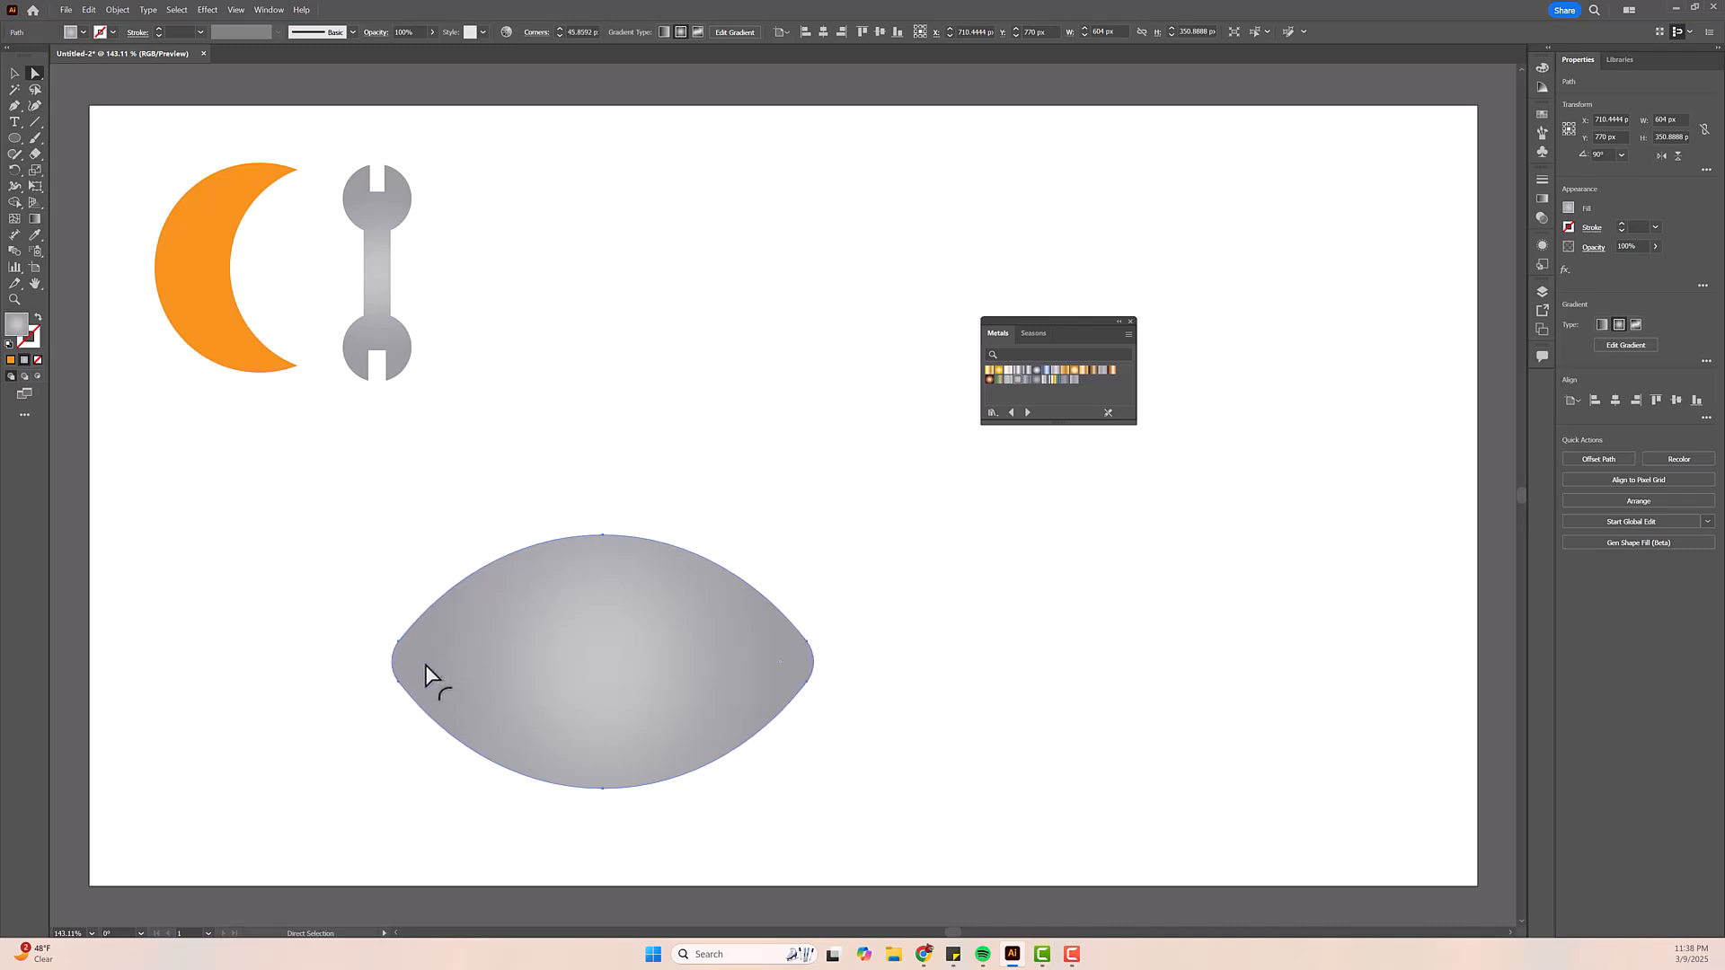
- Move the rounded oval beside the wrench, to about X 827 px, Y 277 px, and fill it with solid medium brown
left_click(14, 73)
left_click_drag(613, 635, 698, 275)
left_click(990, 380)
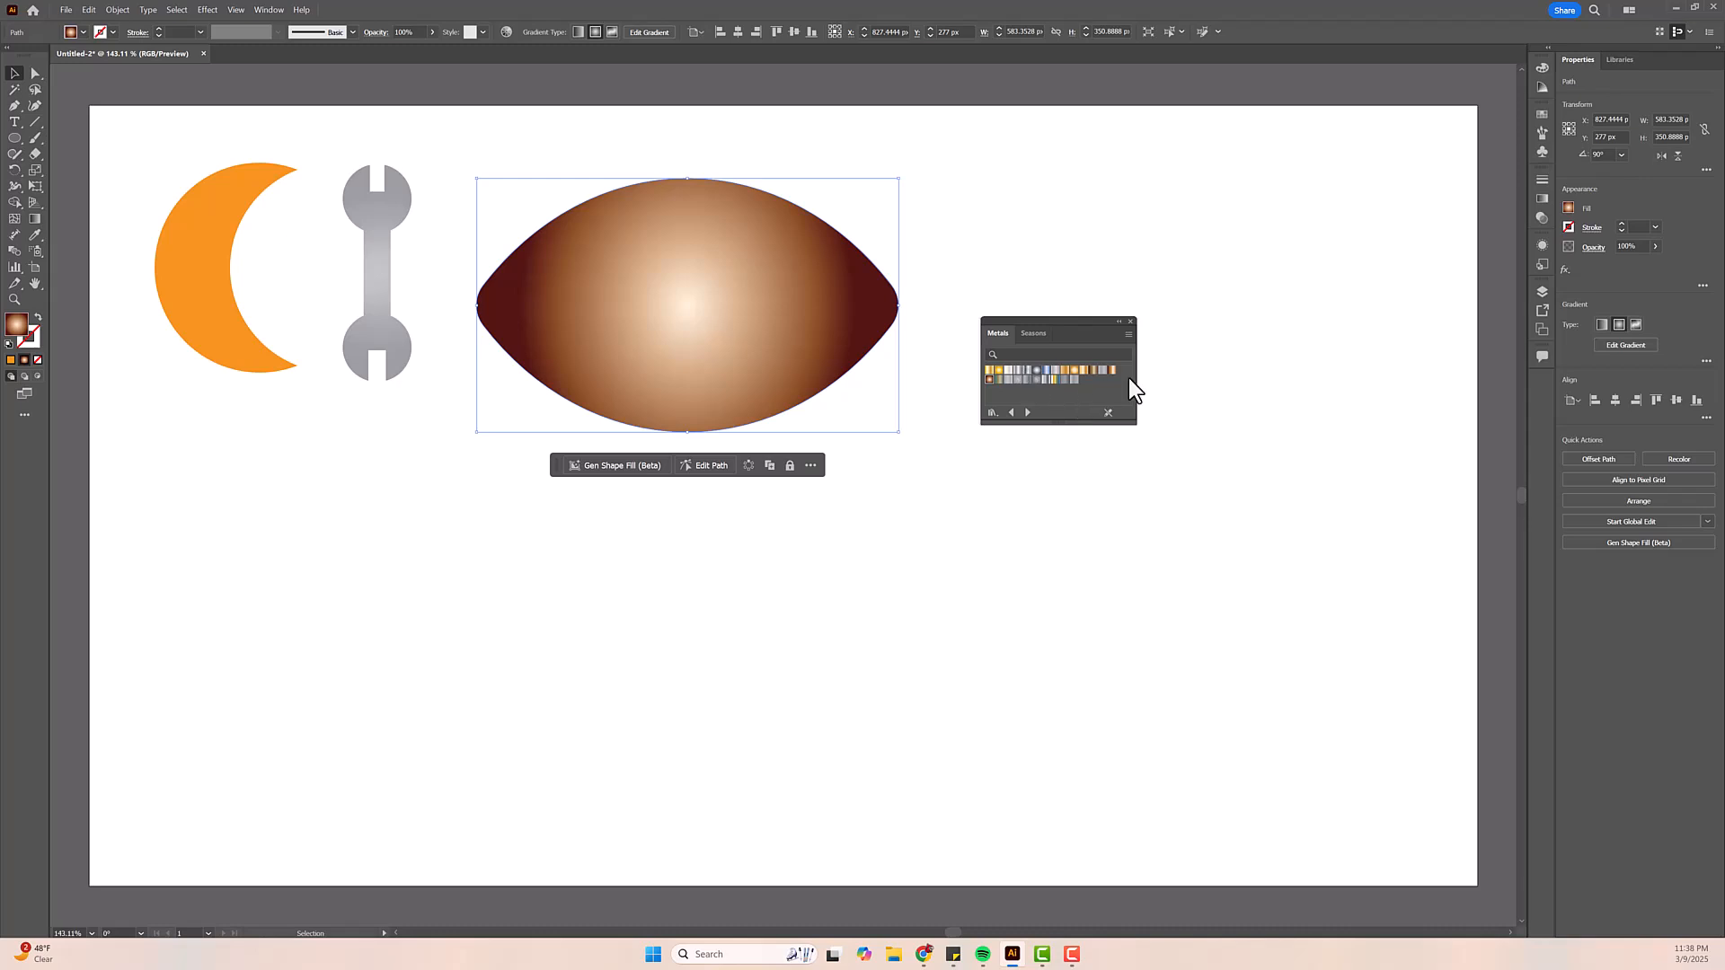
left_click(1569, 208)
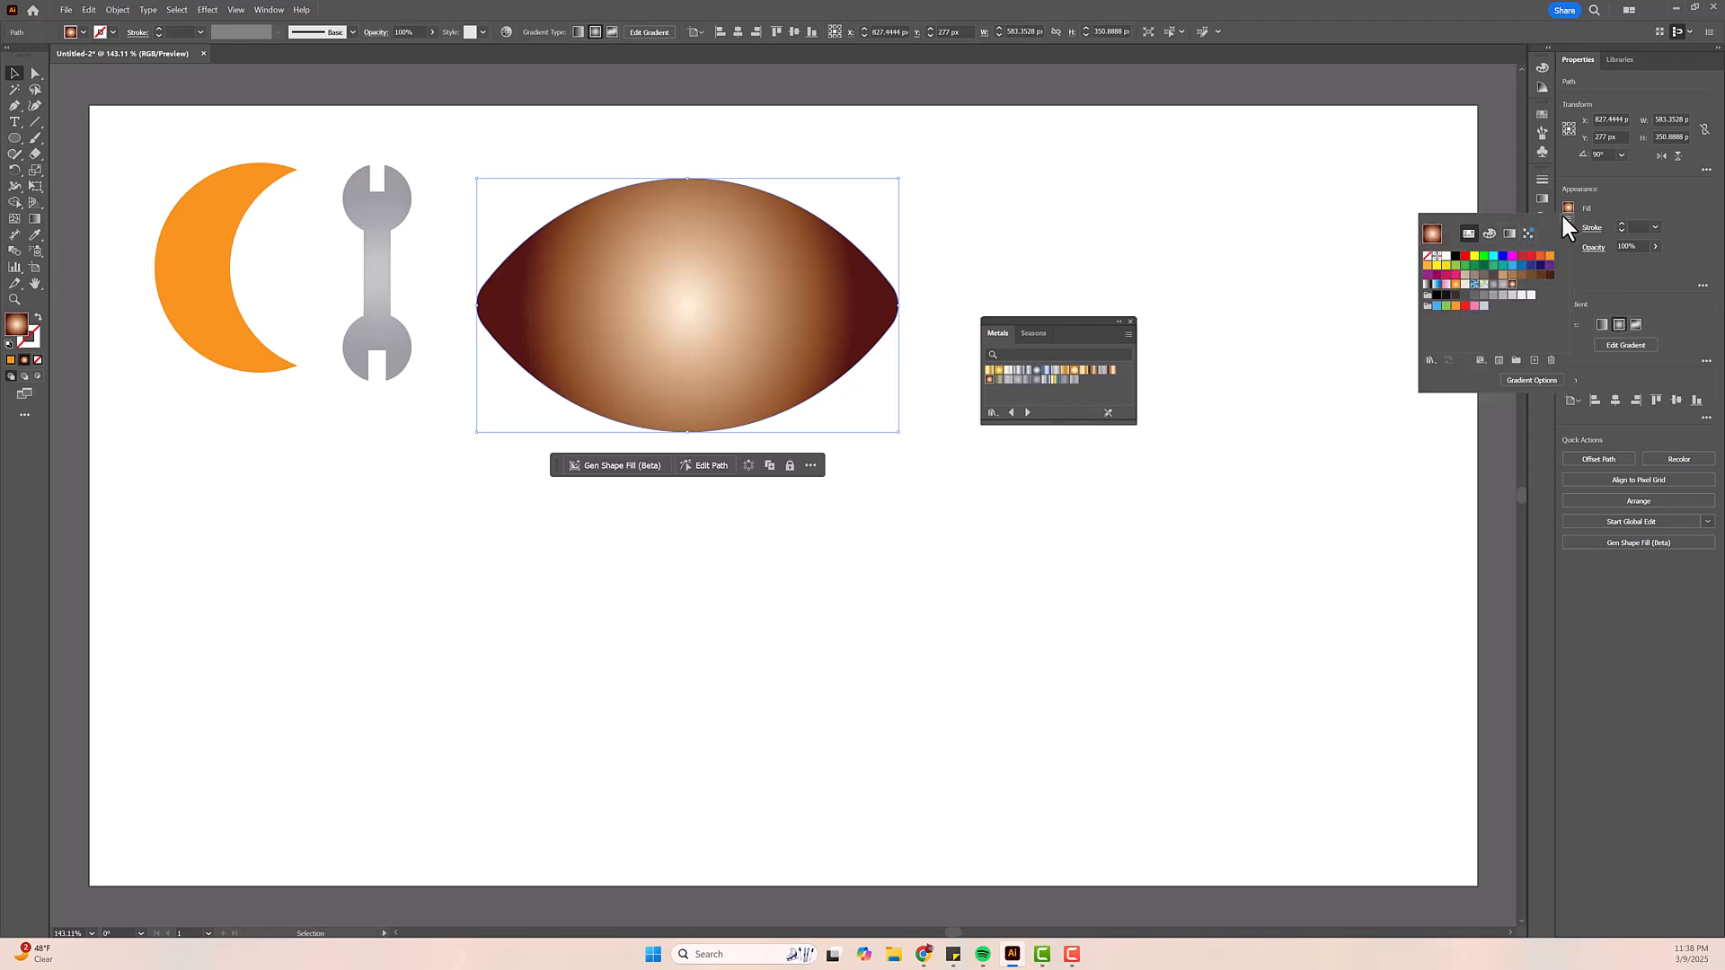
left_click(1538, 277)
left_click(1531, 275)
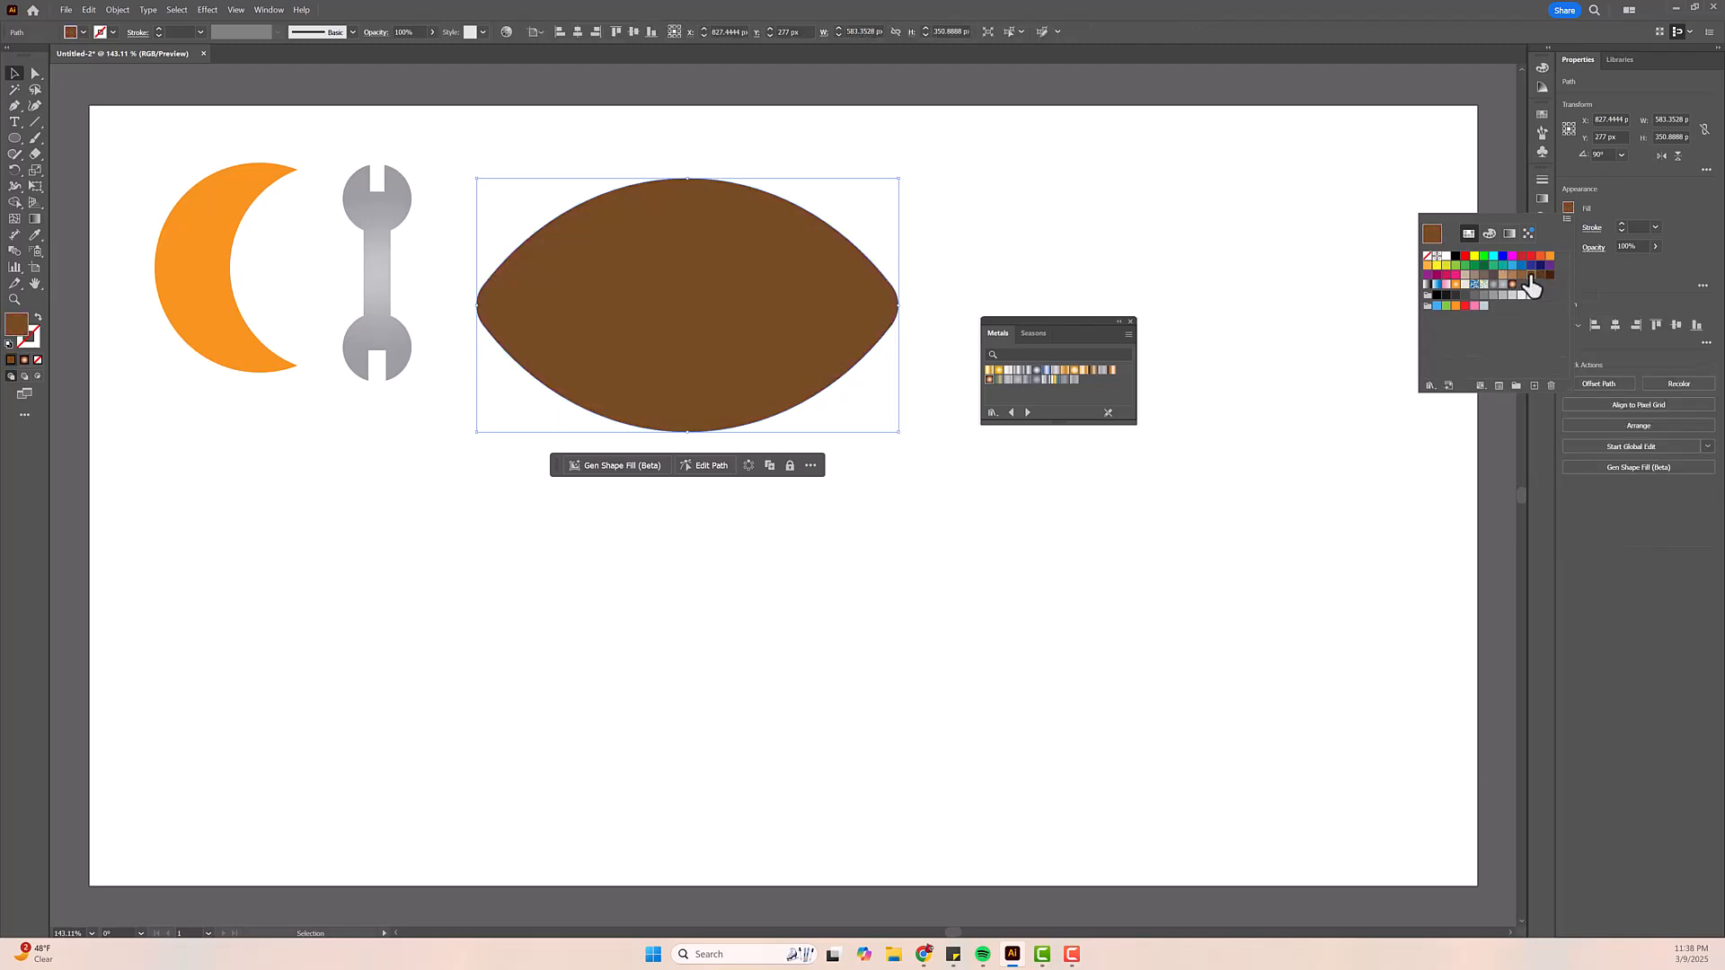
left_click(1520, 275)
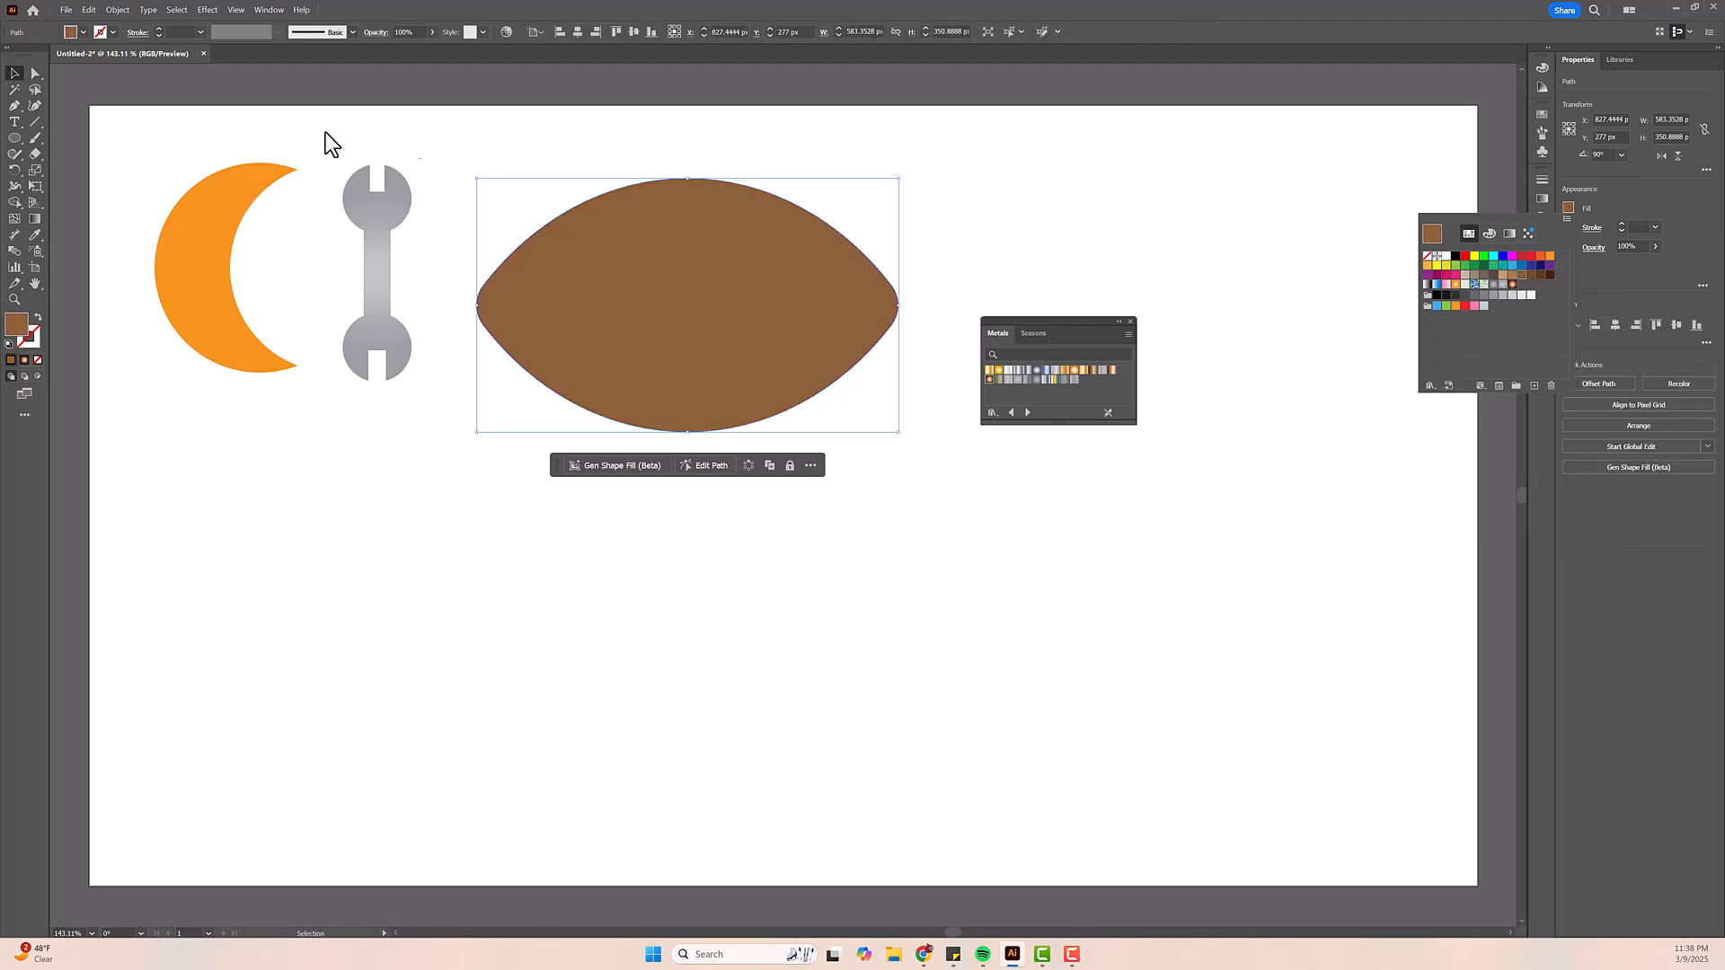
left_click(16, 73)
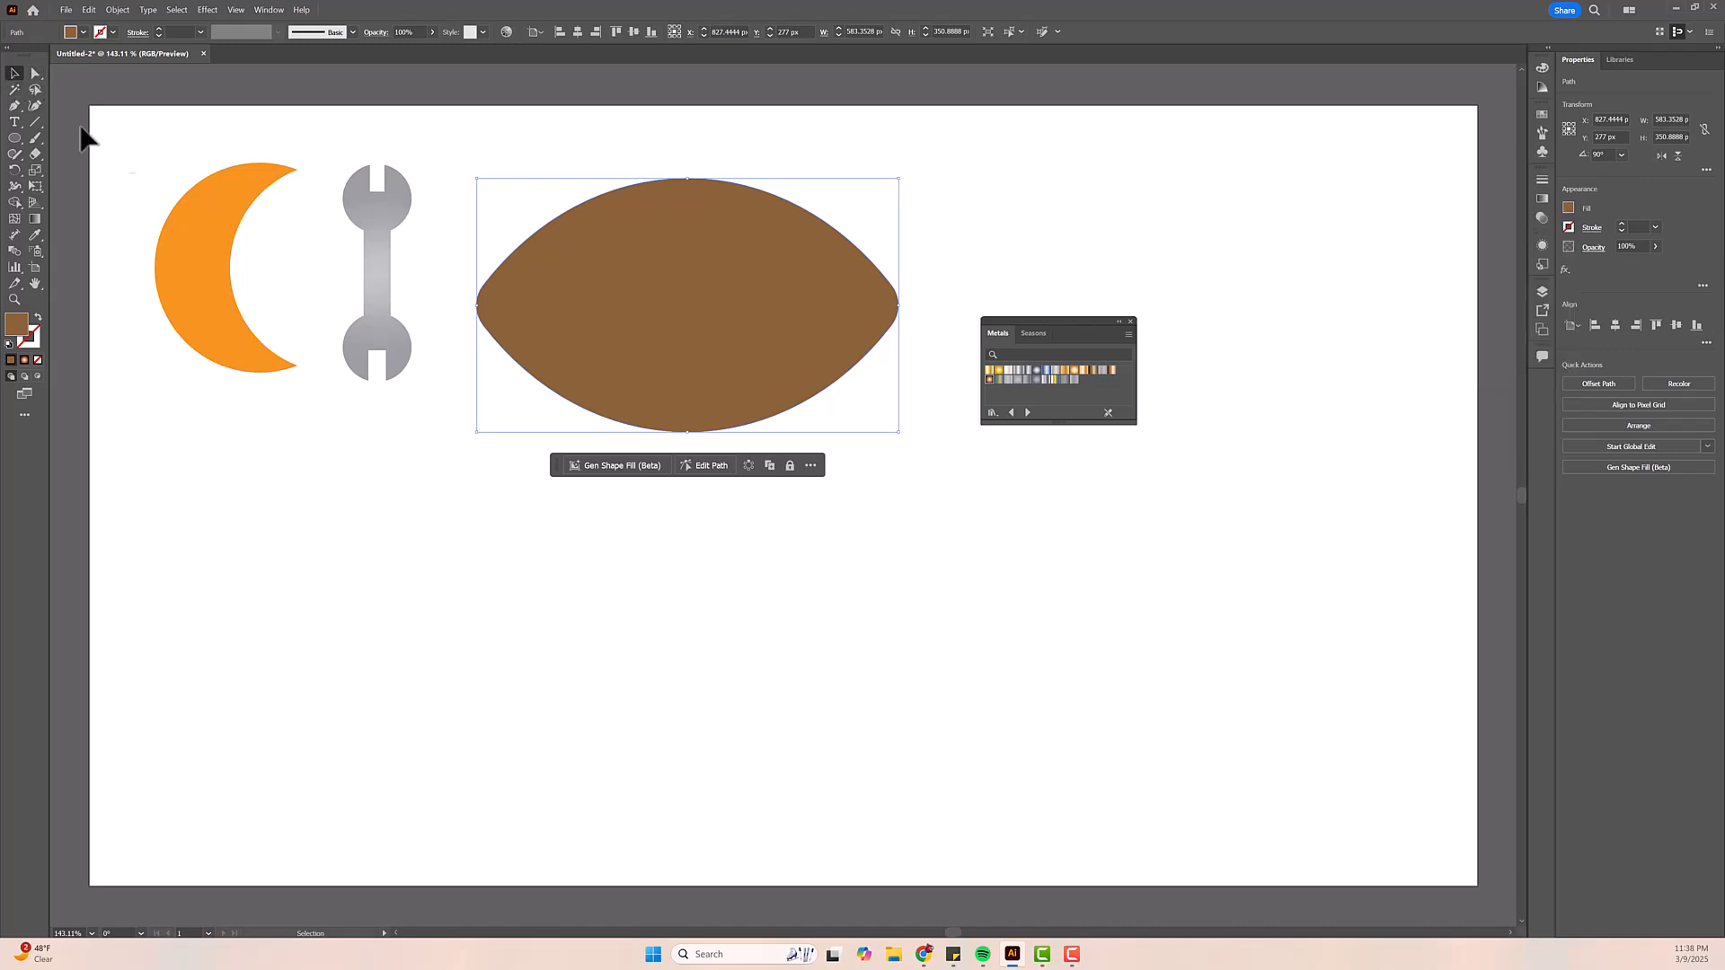
- Draw a horizontal bar about 459 × 18 px below the football and a vertical bar about 17 × 66 px across its left end
left_click(554, 548)
left_click_drag(15, 137, 58, 142)
left_click_drag(493, 523, 824, 536)
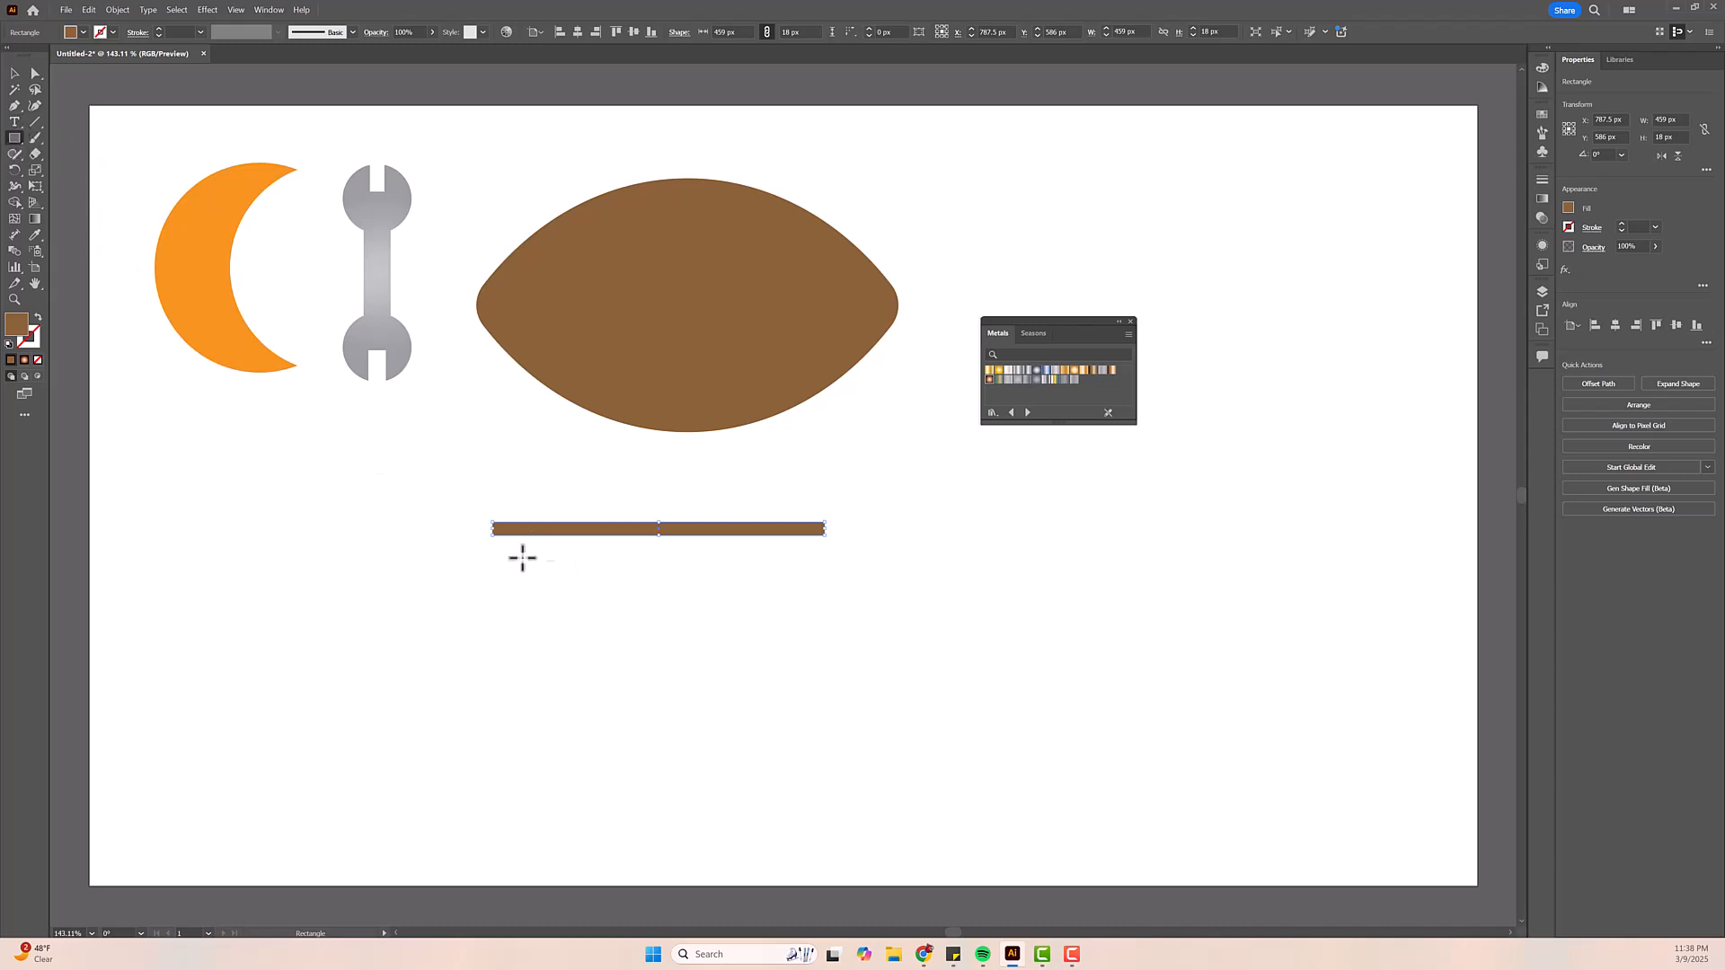
left_click_drag(506, 507, 518, 551)
- Copy the short vertical bar along the horizontal bar until ten crossbars span it from end to end
left_click(13, 73)
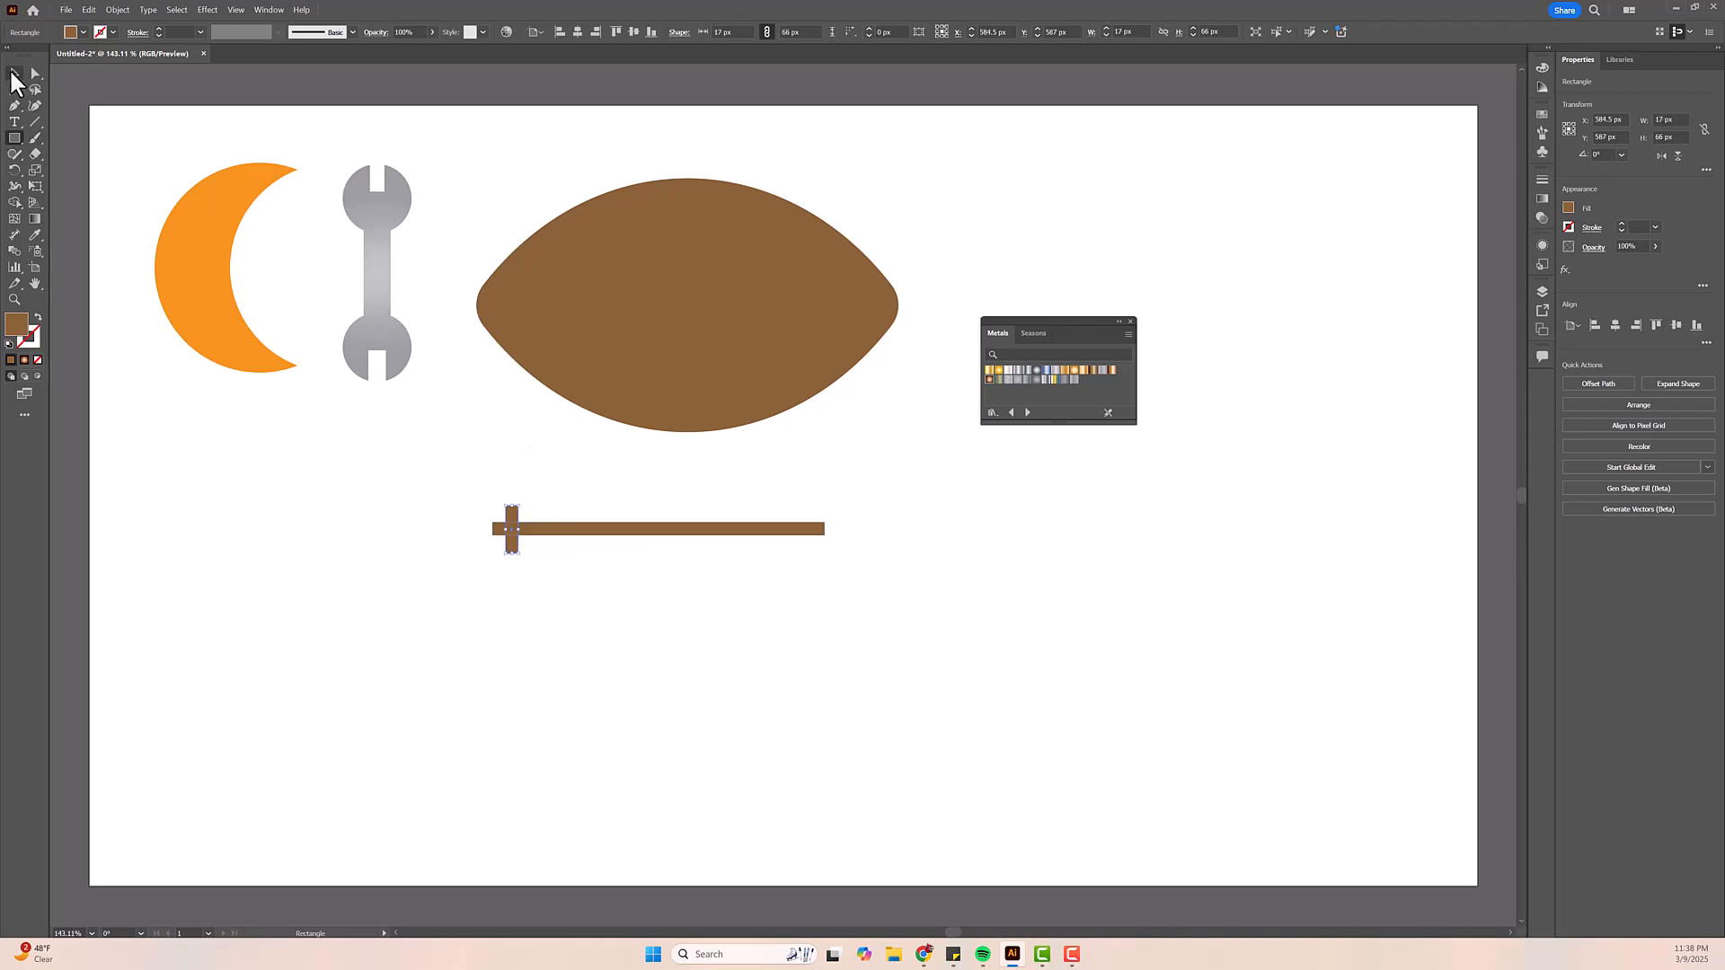
left_click_drag(517, 552, 745, 540)
left_click_drag(616, 541, 820, 549)
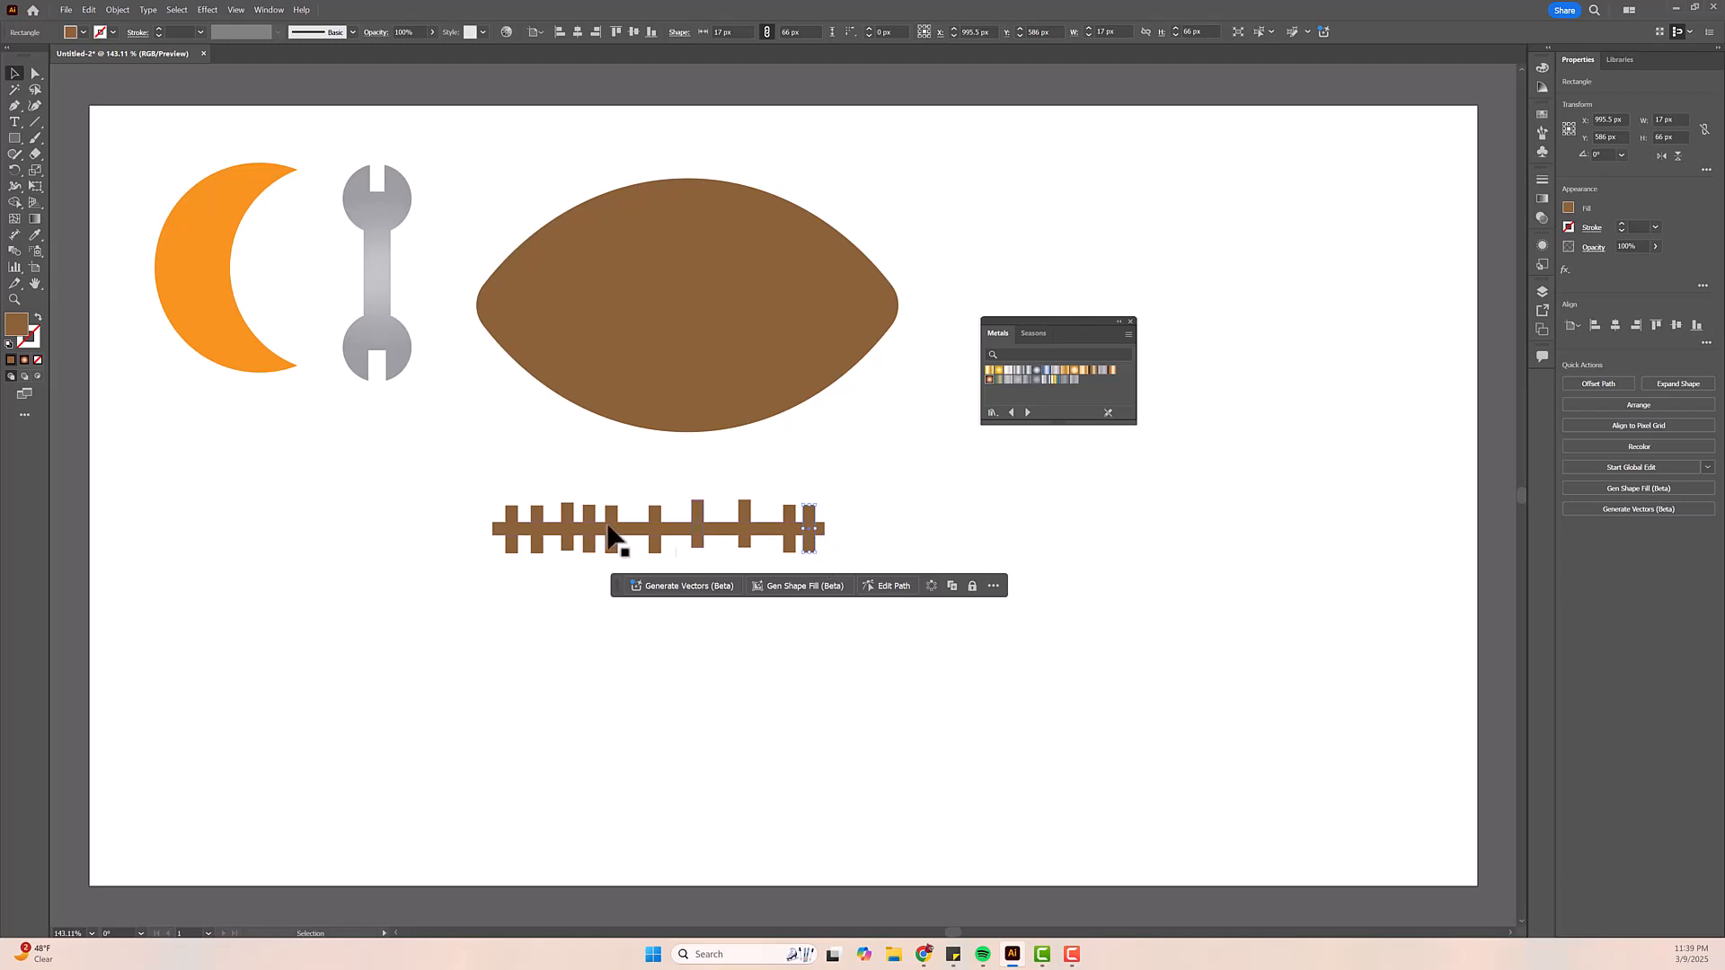
- Shift the first crossbar to about X 580.5 px and align all crossbars and the long bar on their vertical centres
left_click_drag(517, 550, 509, 549)
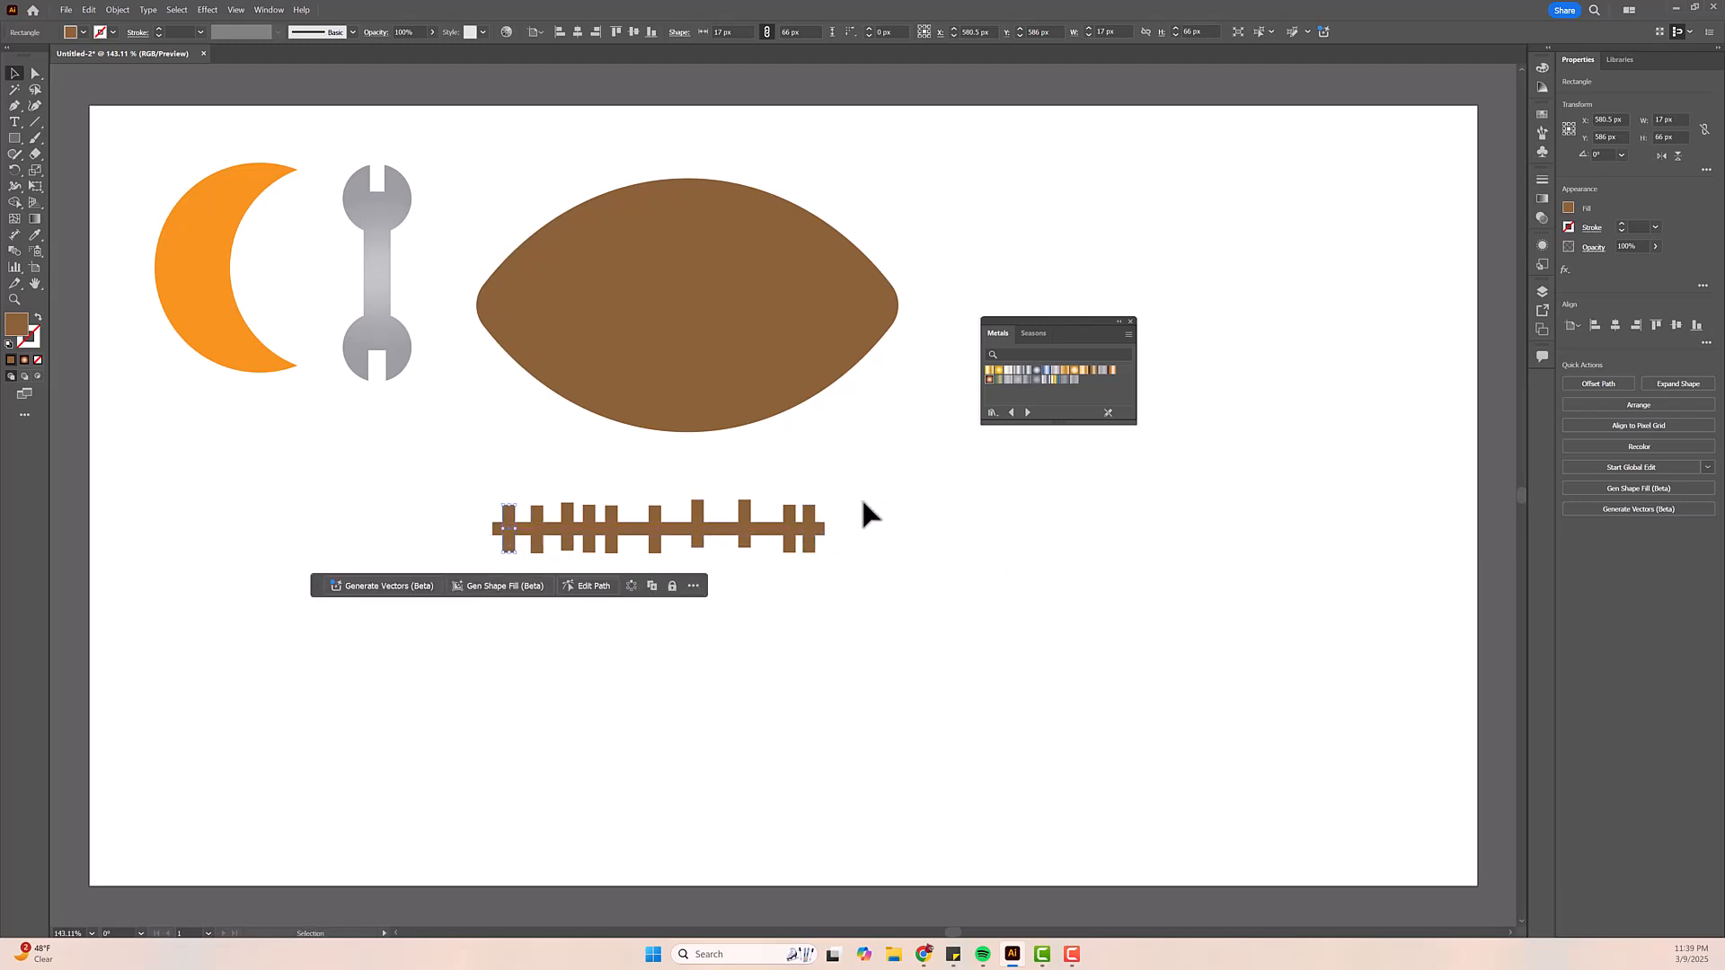
left_click_drag(424, 478, 931, 572)
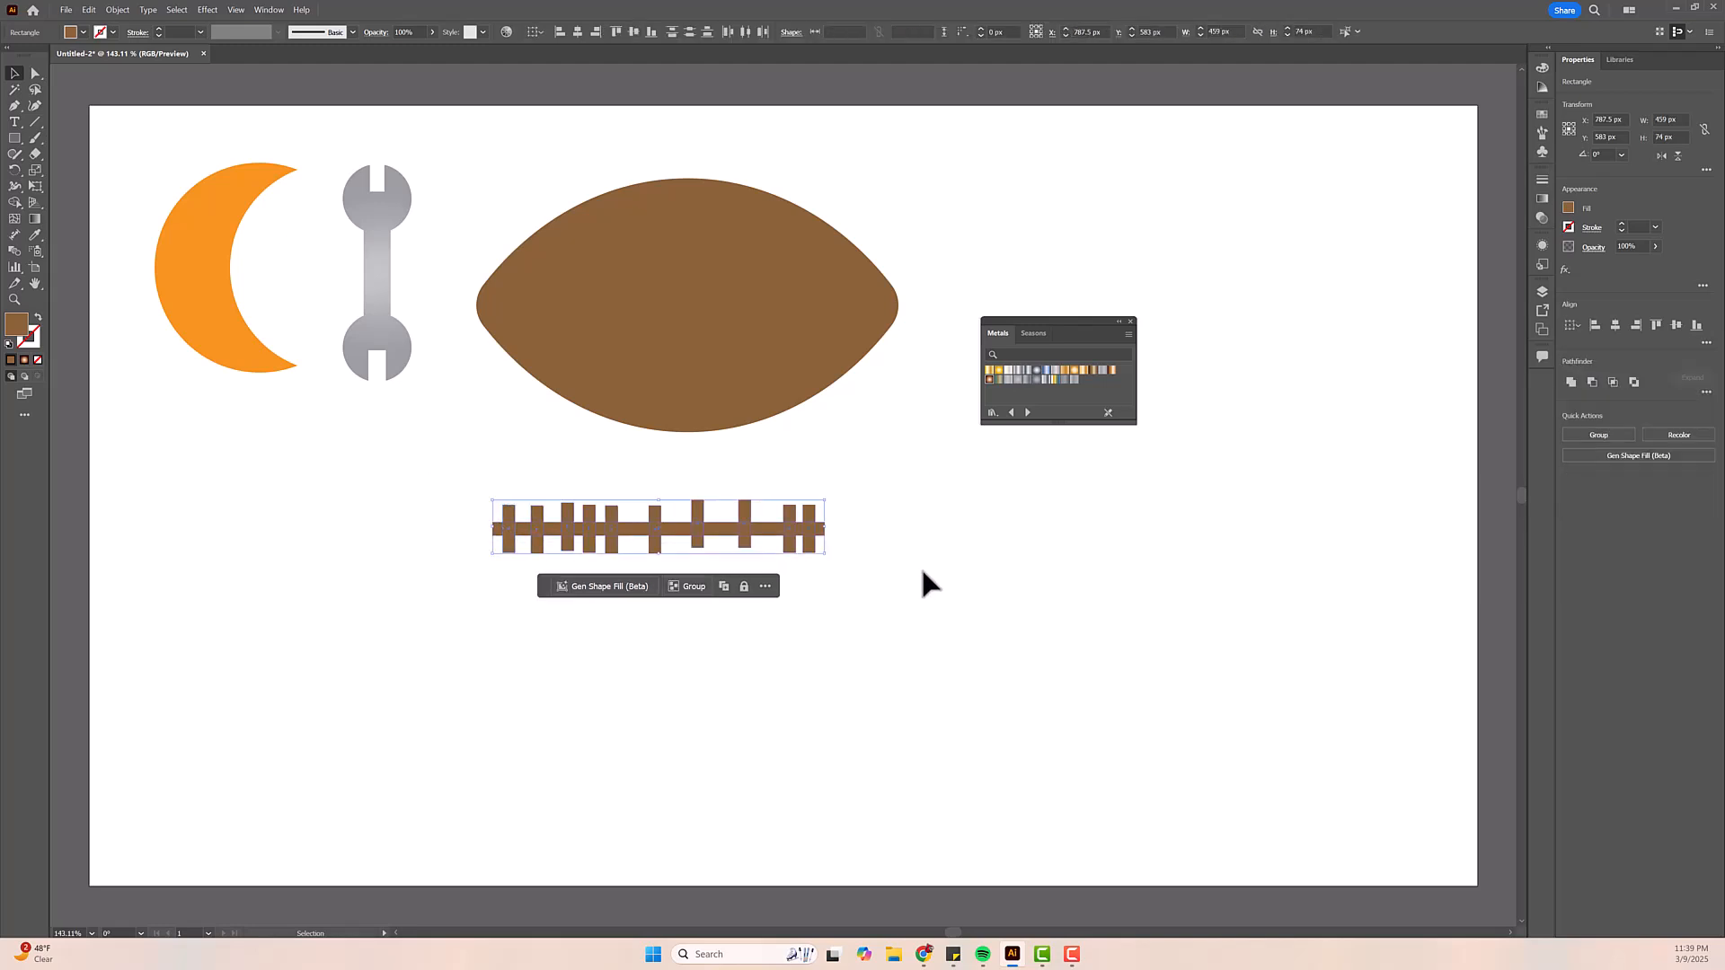
left_click(1675, 326)
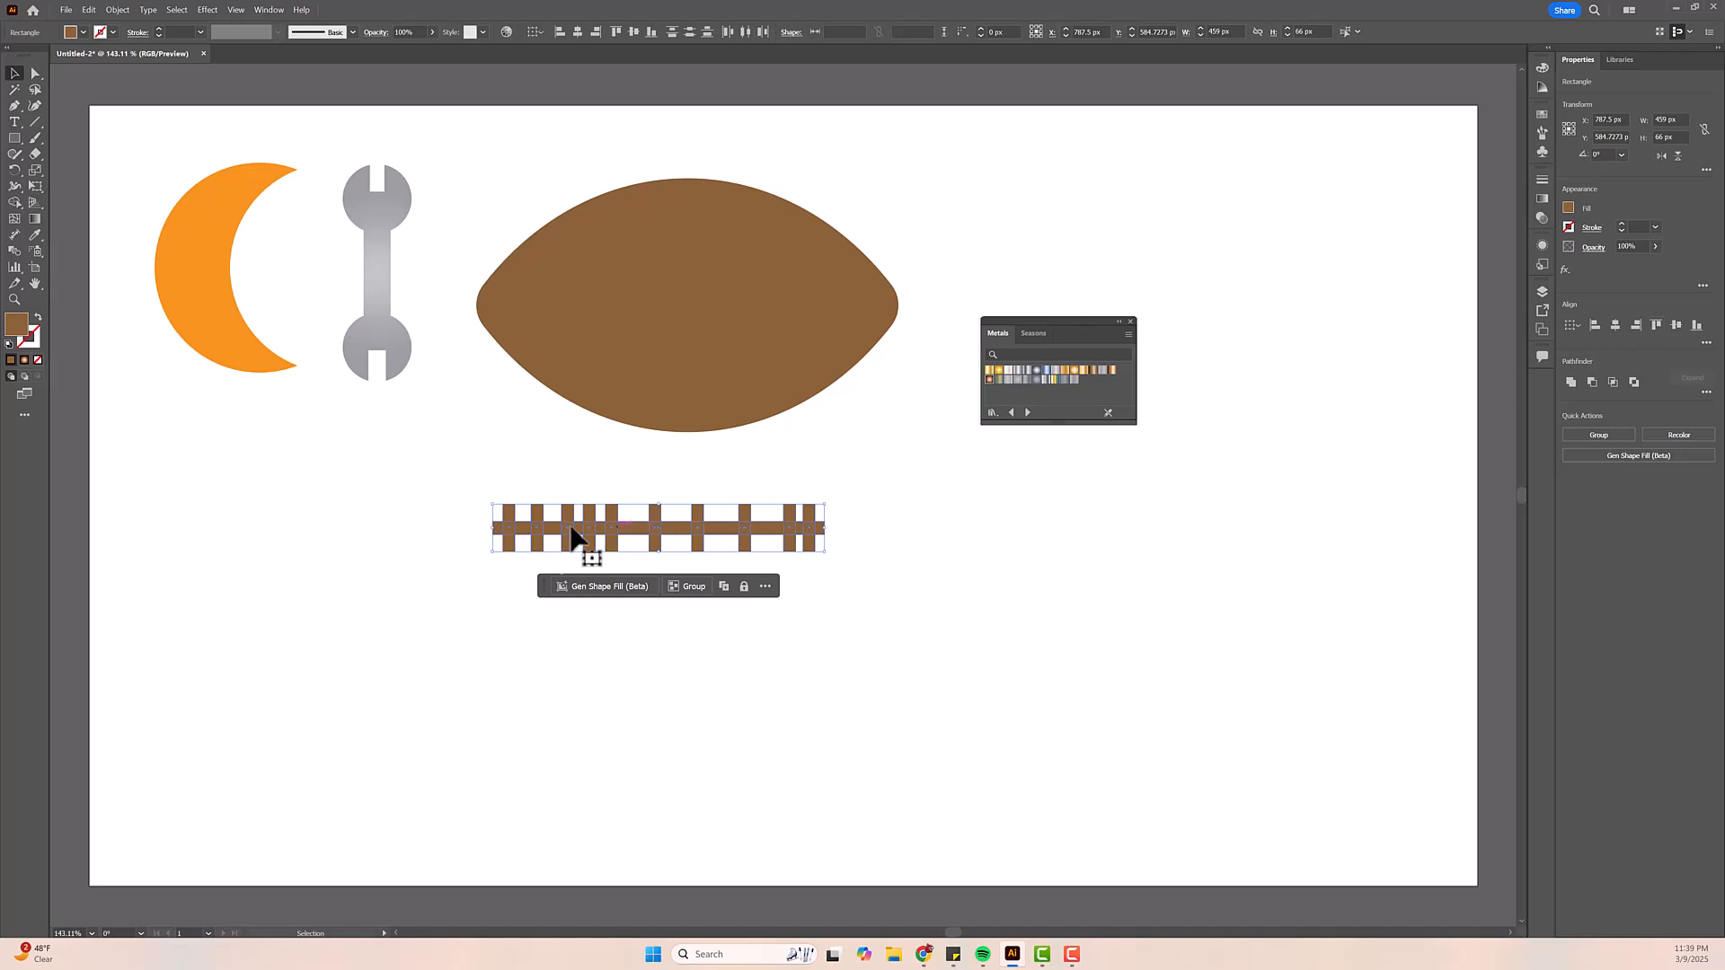
- Try to distribute the crossbars together with the long horizontal bar by their horizontal centres
left_click(1706, 344)
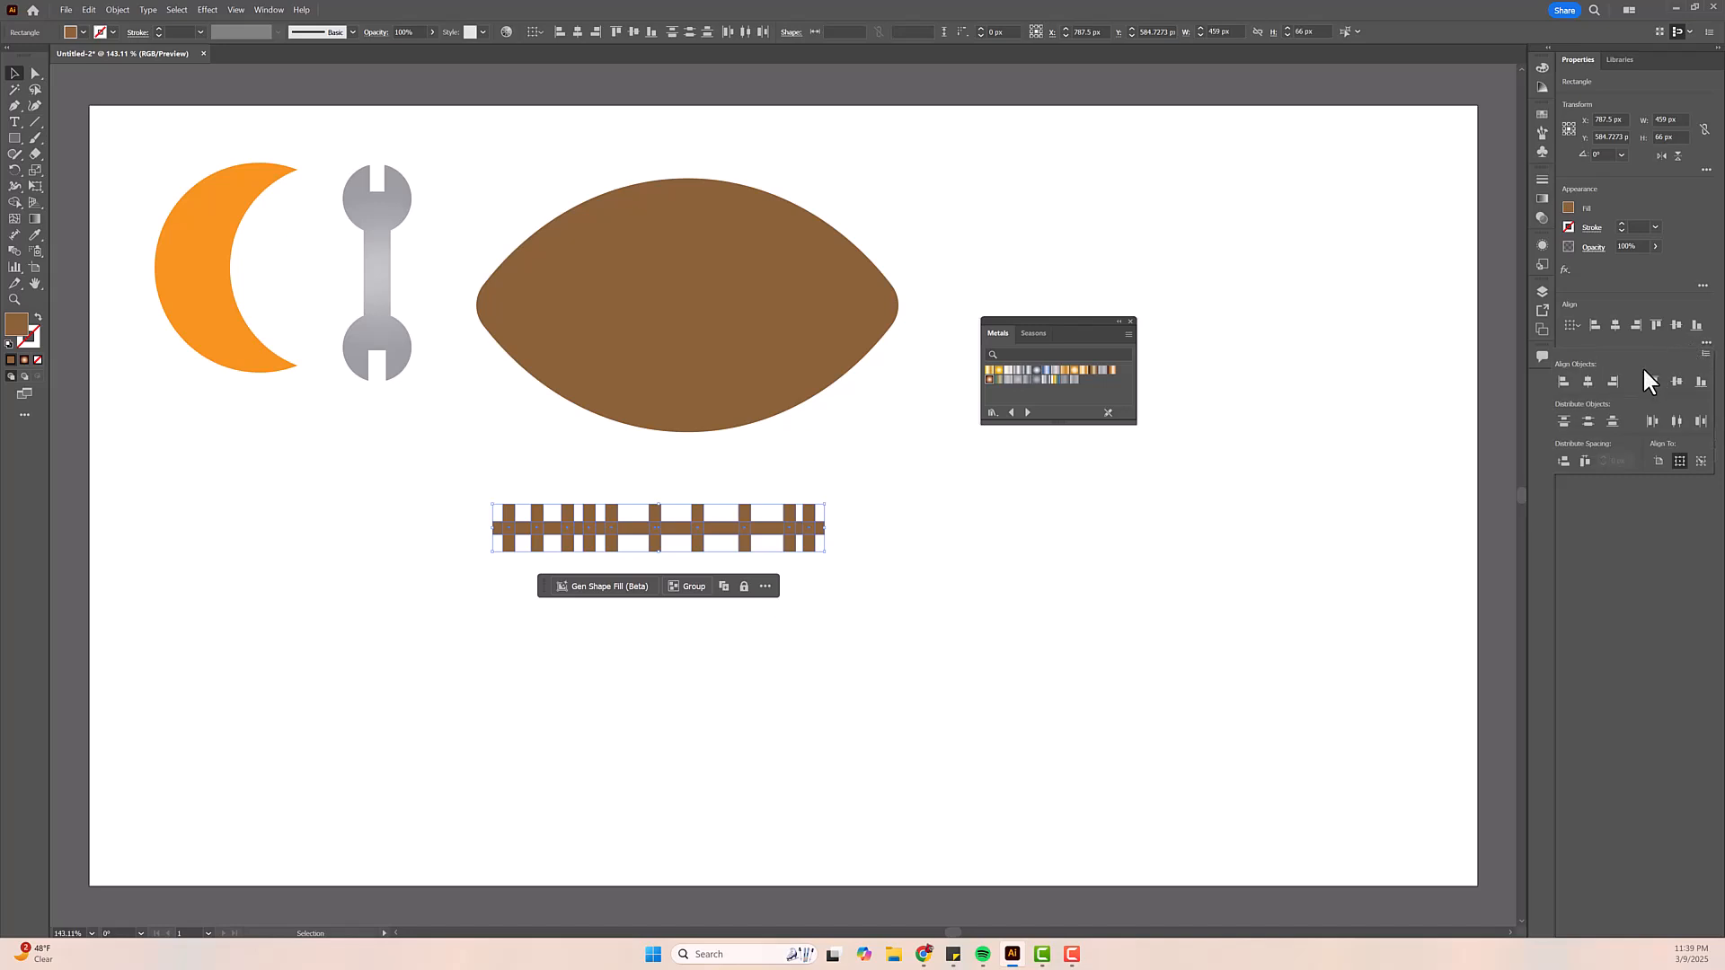
left_click(1677, 421)
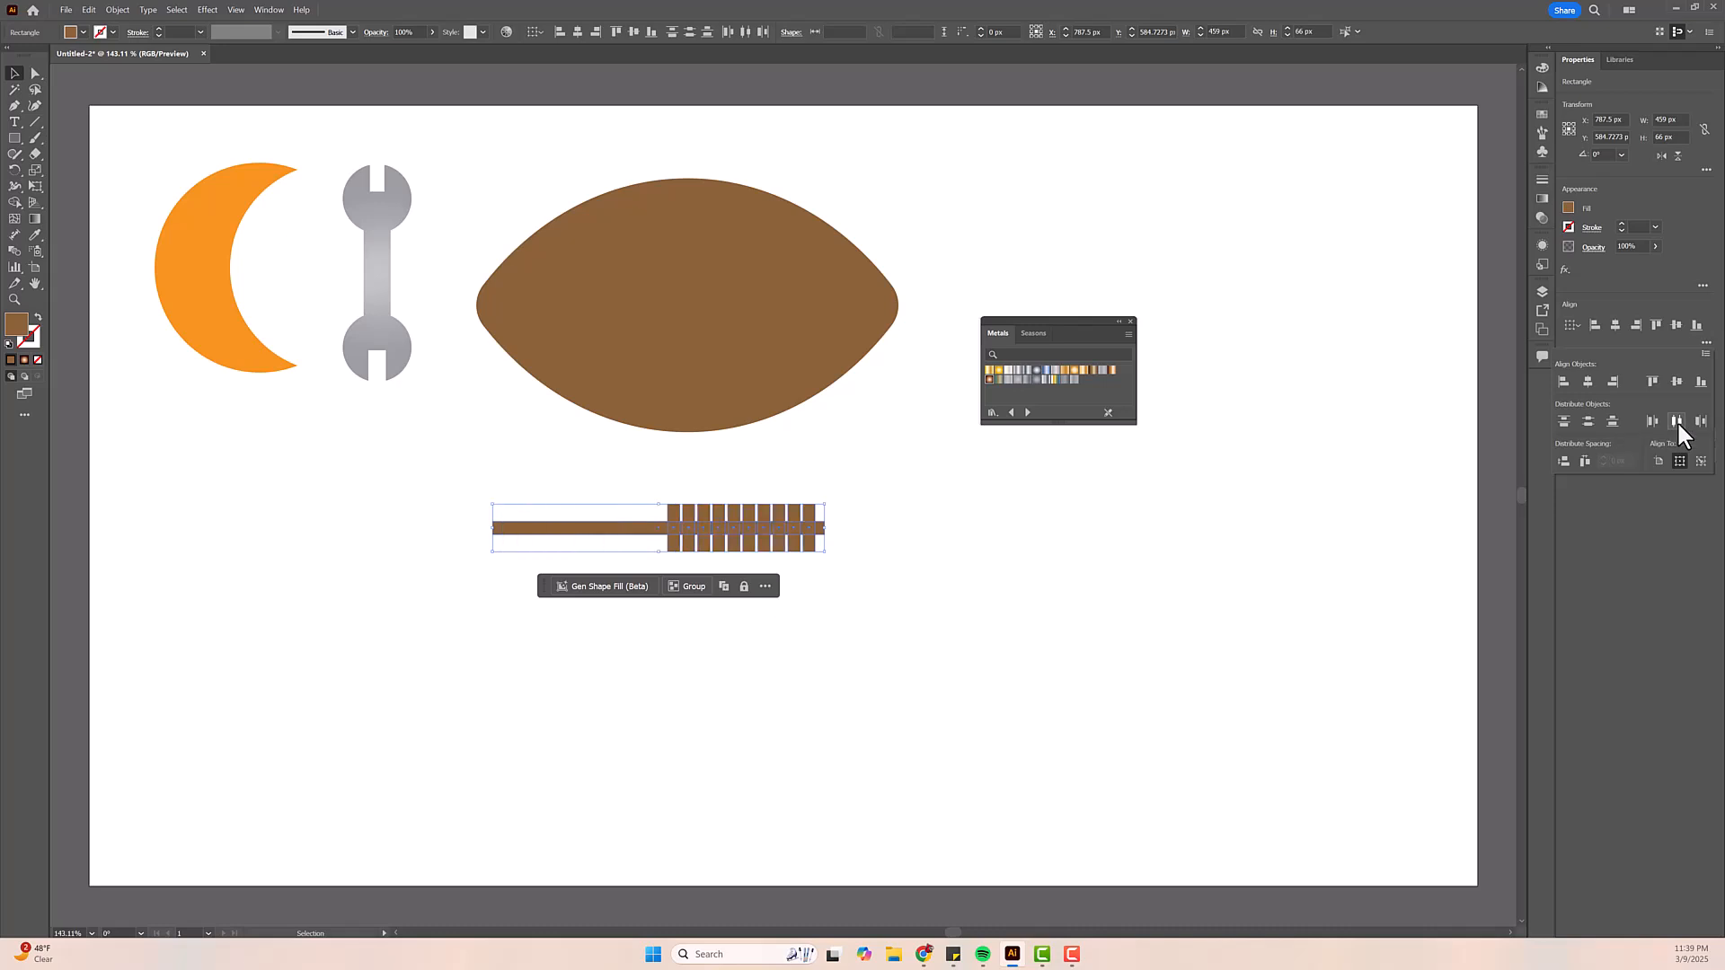
key("ctrl+z")
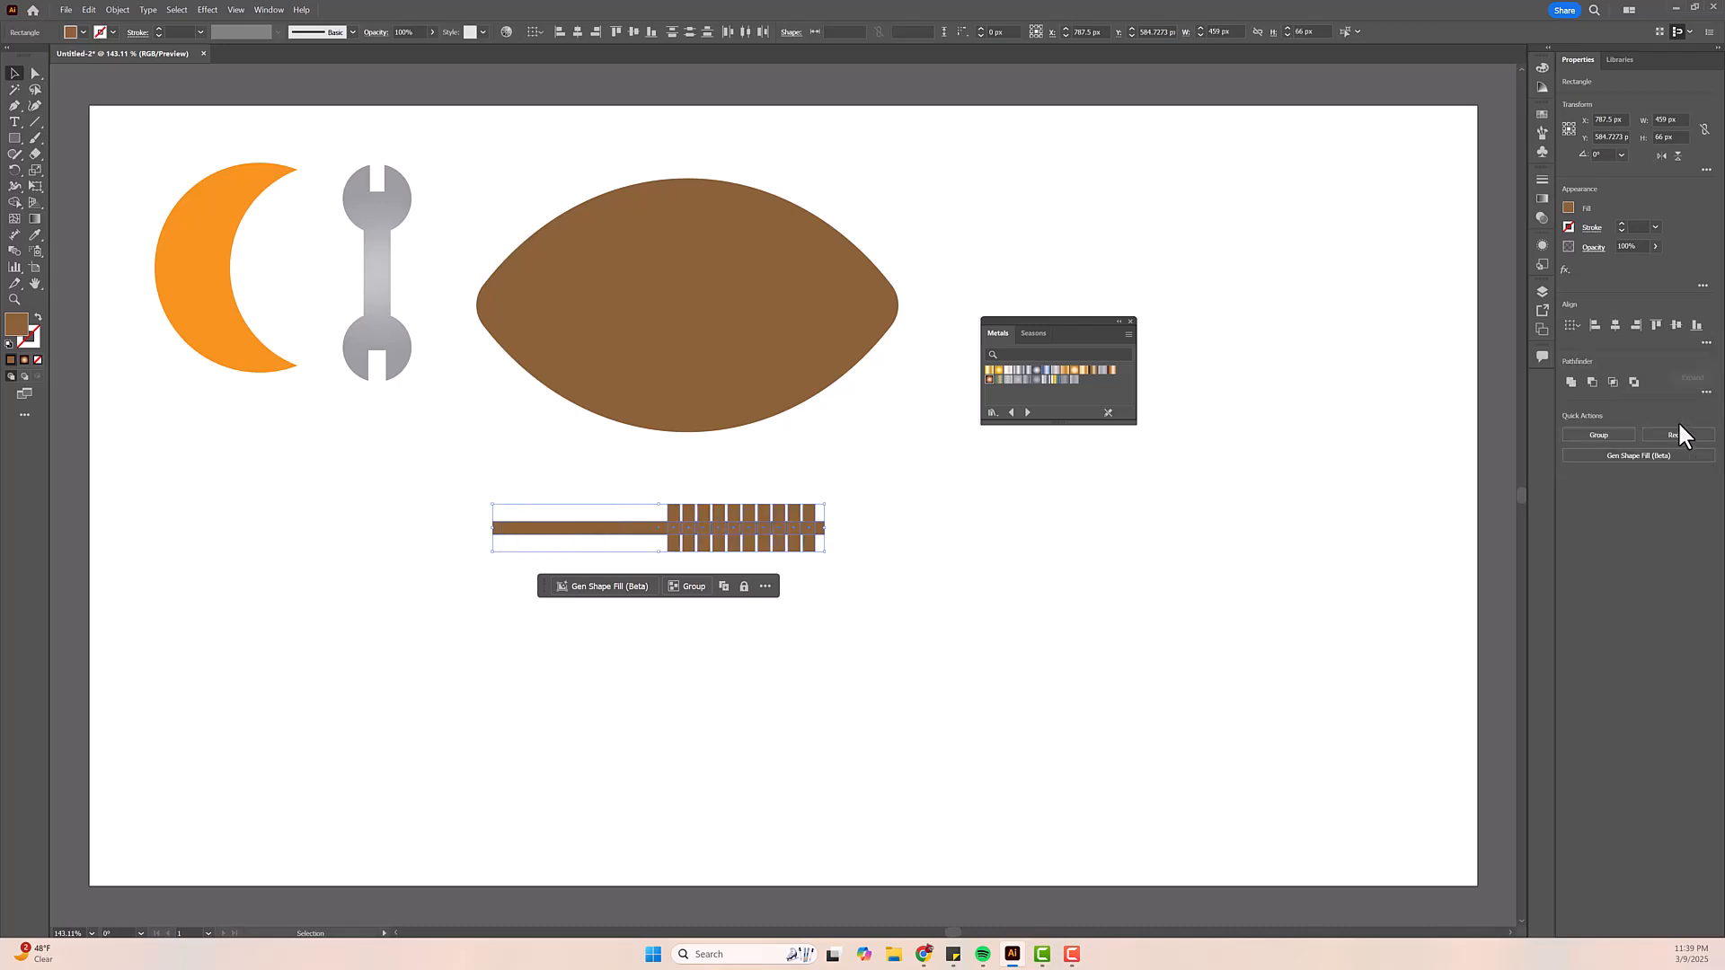
left_click(944, 548)
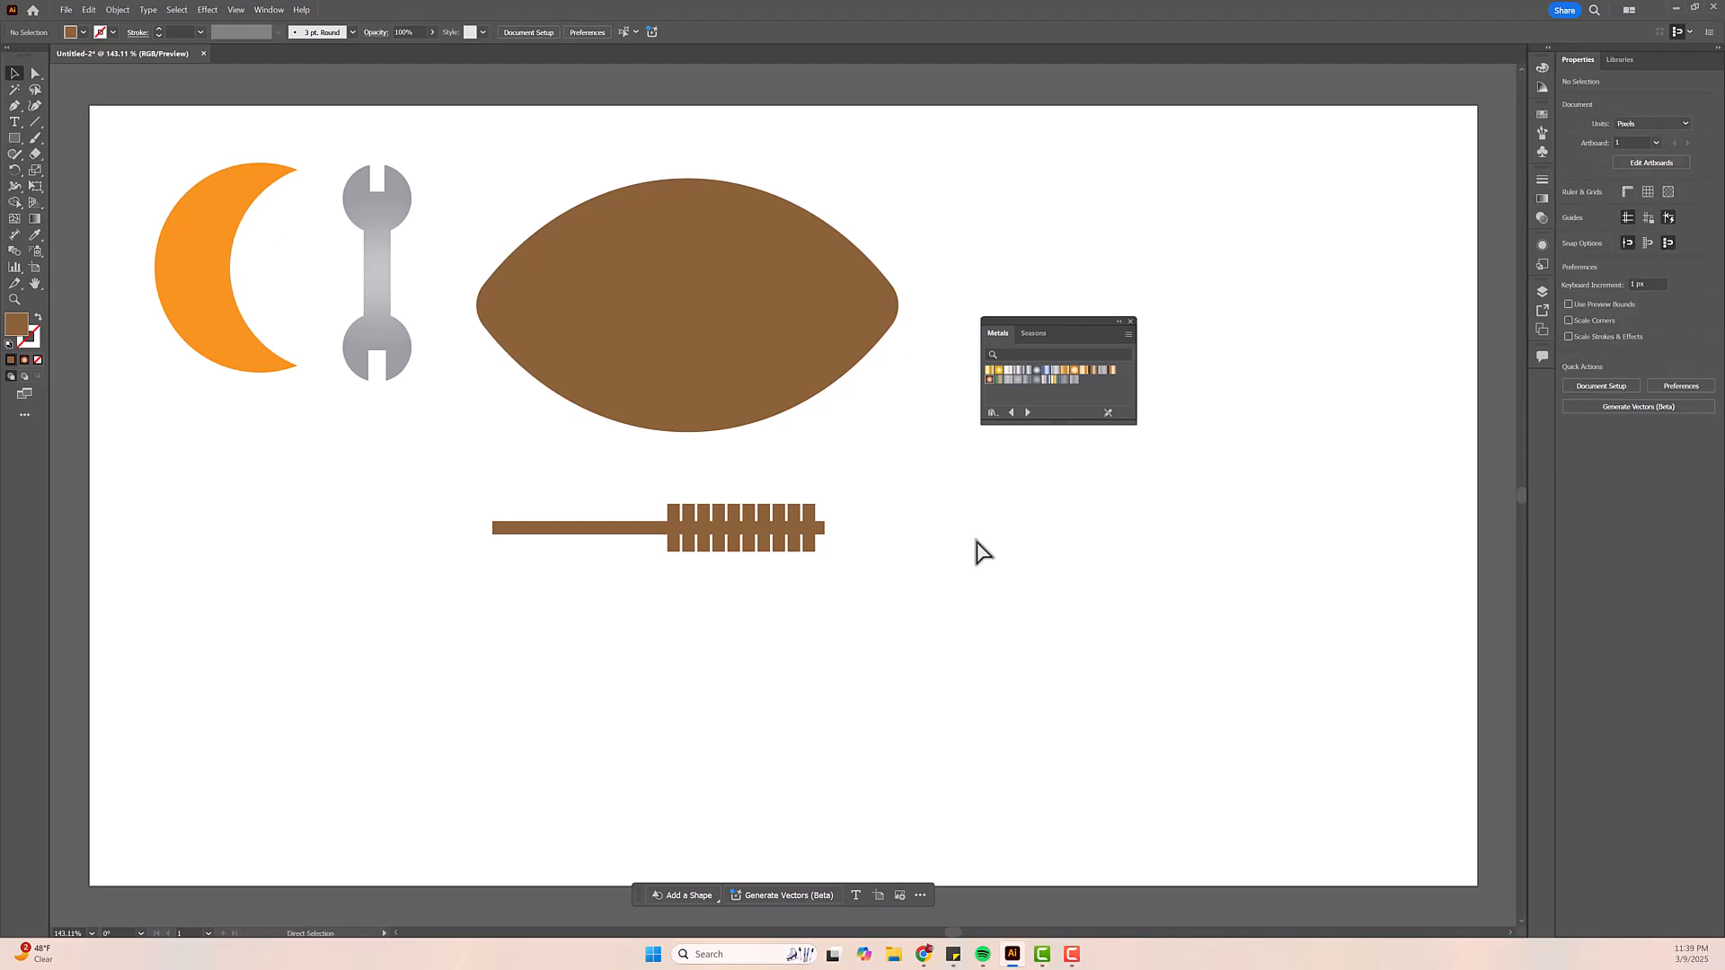
key("ctrl+z")
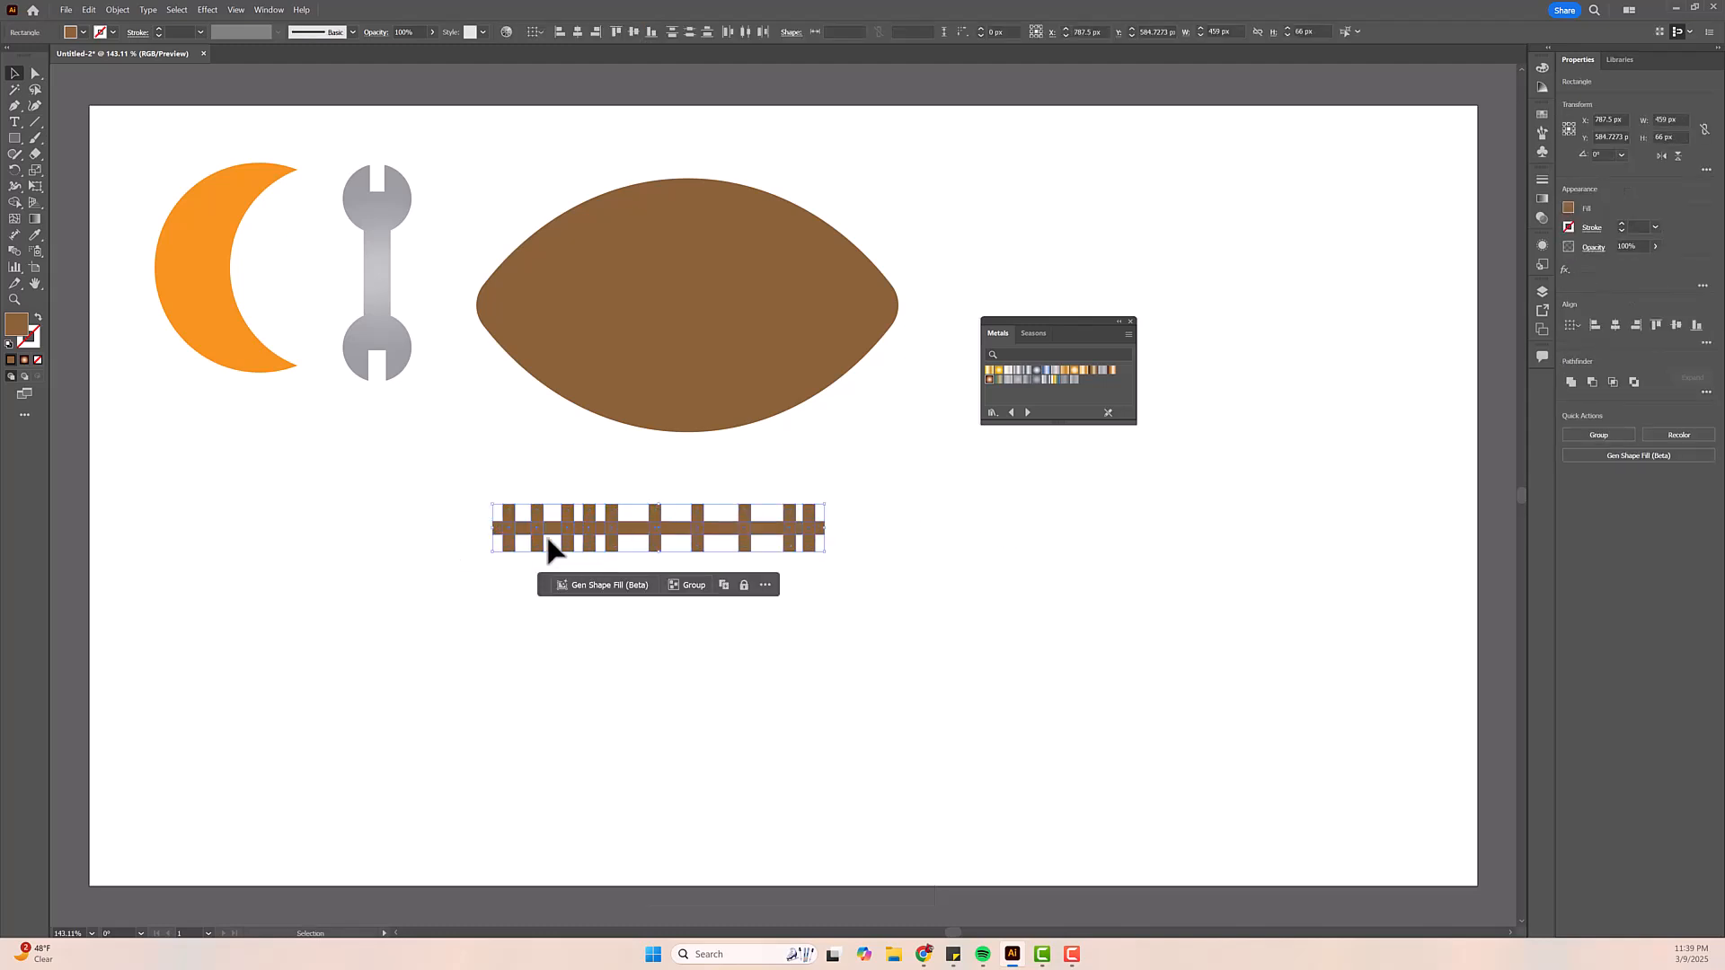
- Distribute only the ten crossbars evenly by their horizontal centres, leaving the long bar out of the selection
left_click_drag(476, 493, 866, 509)
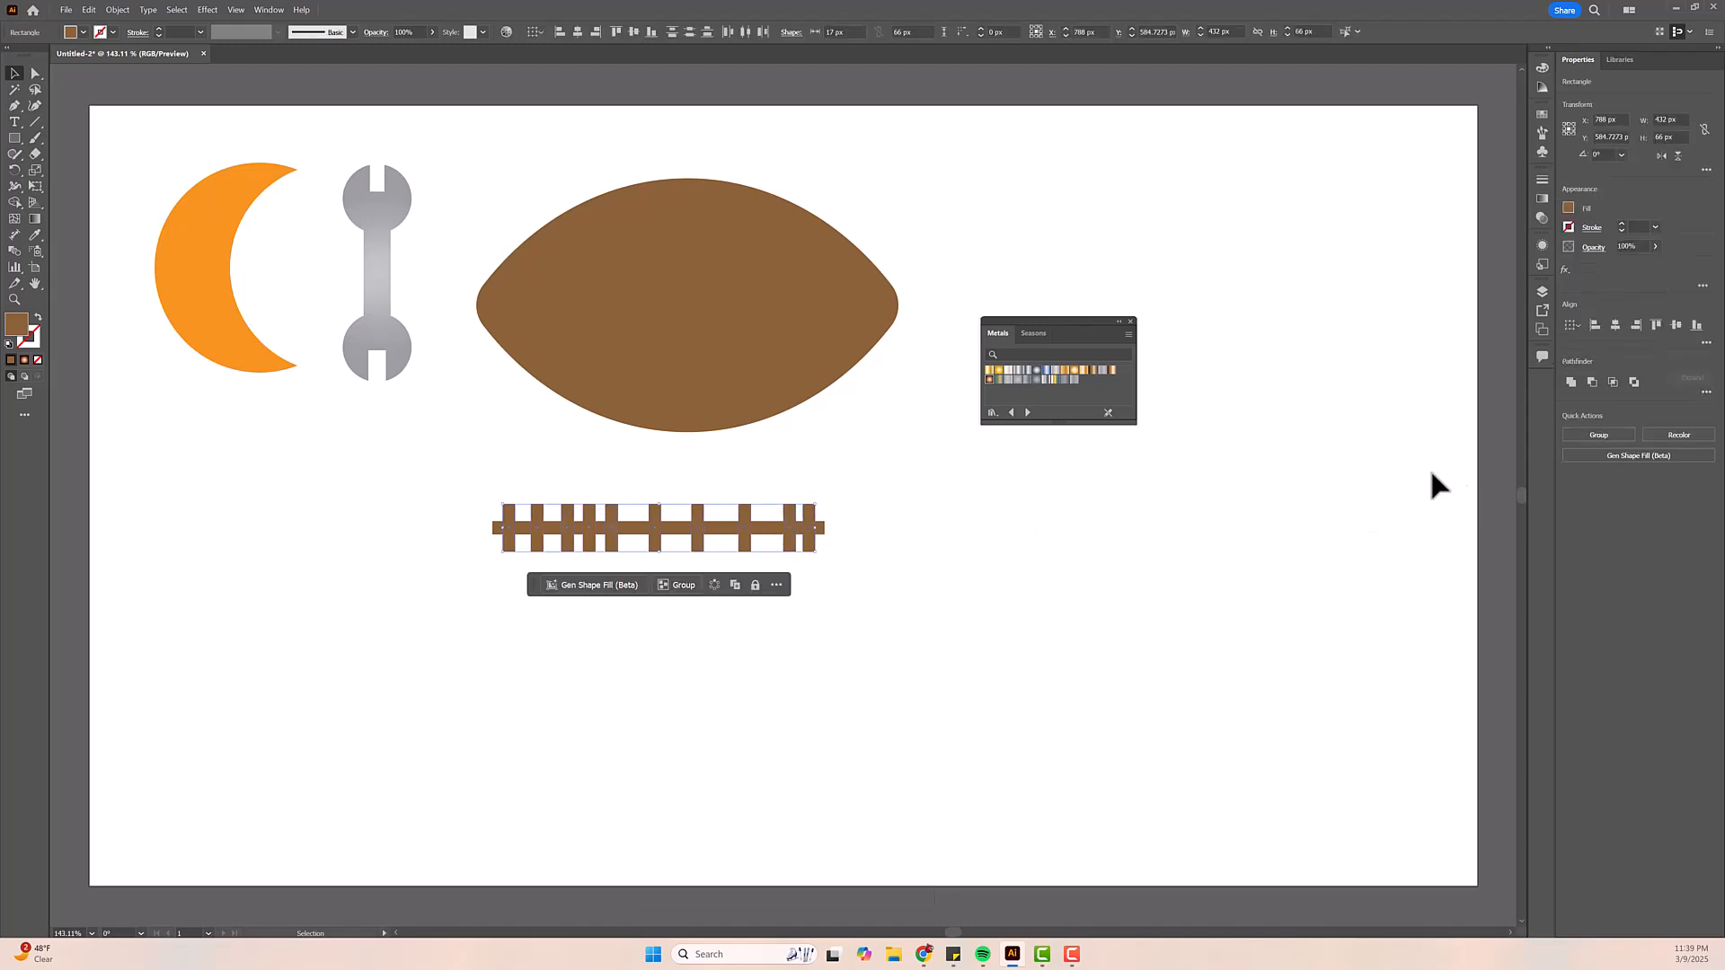
left_click(1706, 342)
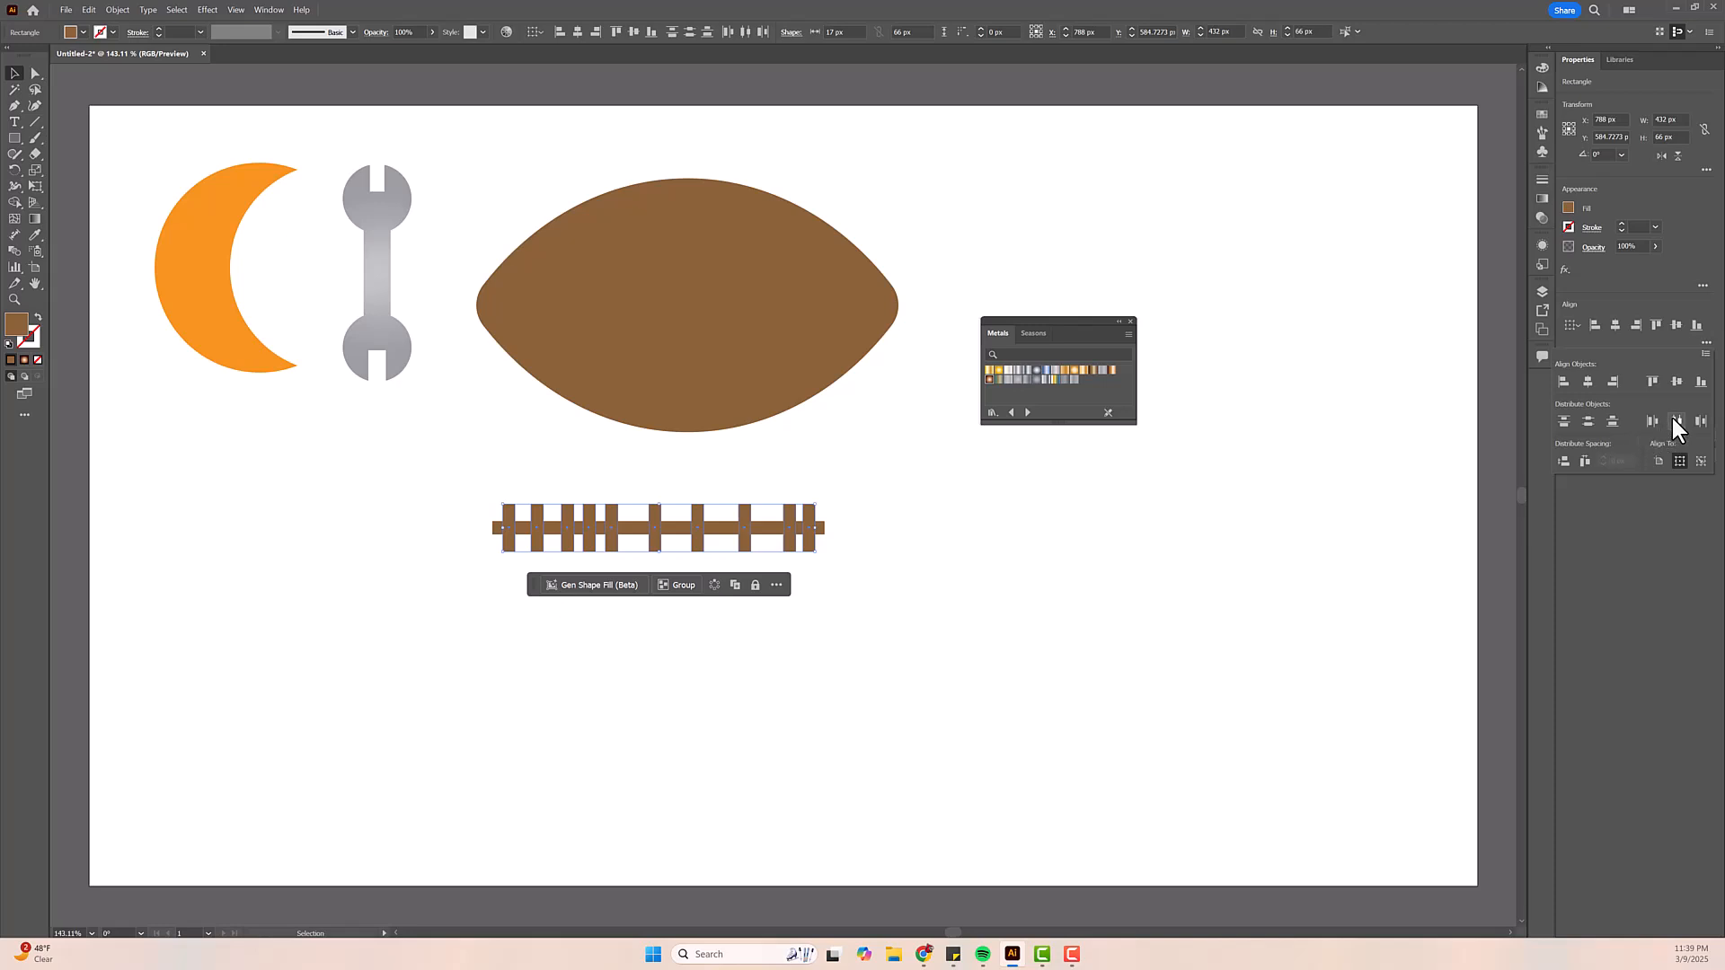
left_click(1677, 420)
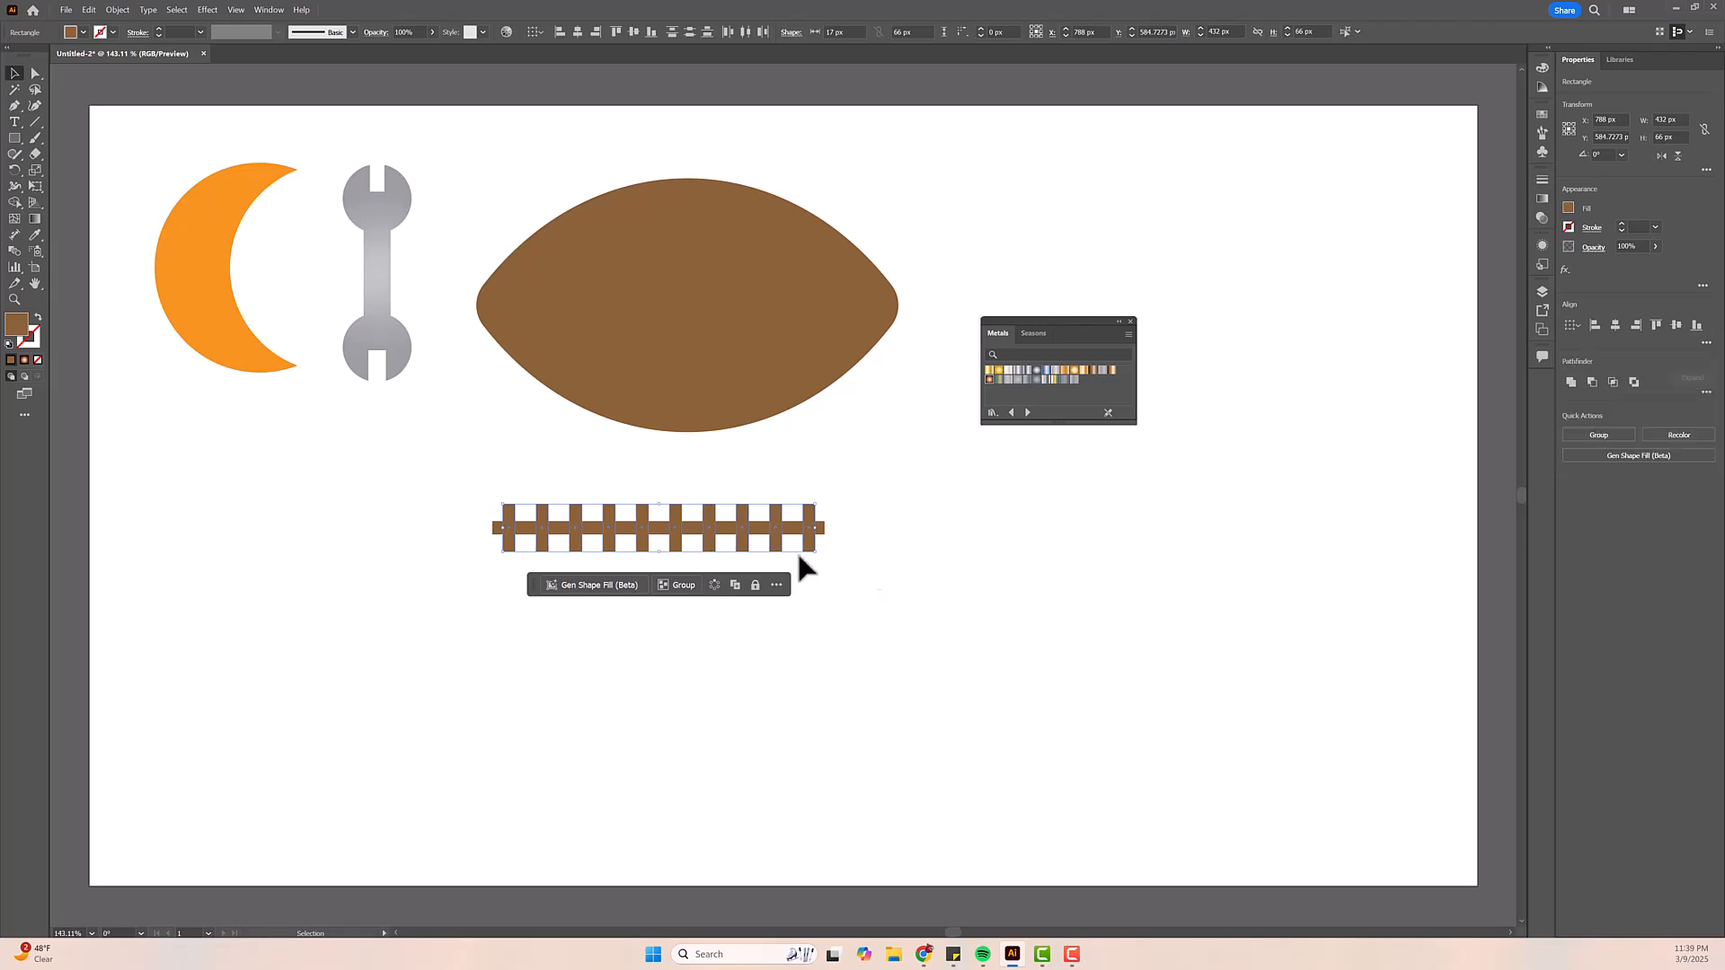
- Unite the long bar and the ten crossbars with Pathfinder and fill the combined lacing with the lightest off-white gray
left_click_drag(454, 486, 897, 598)
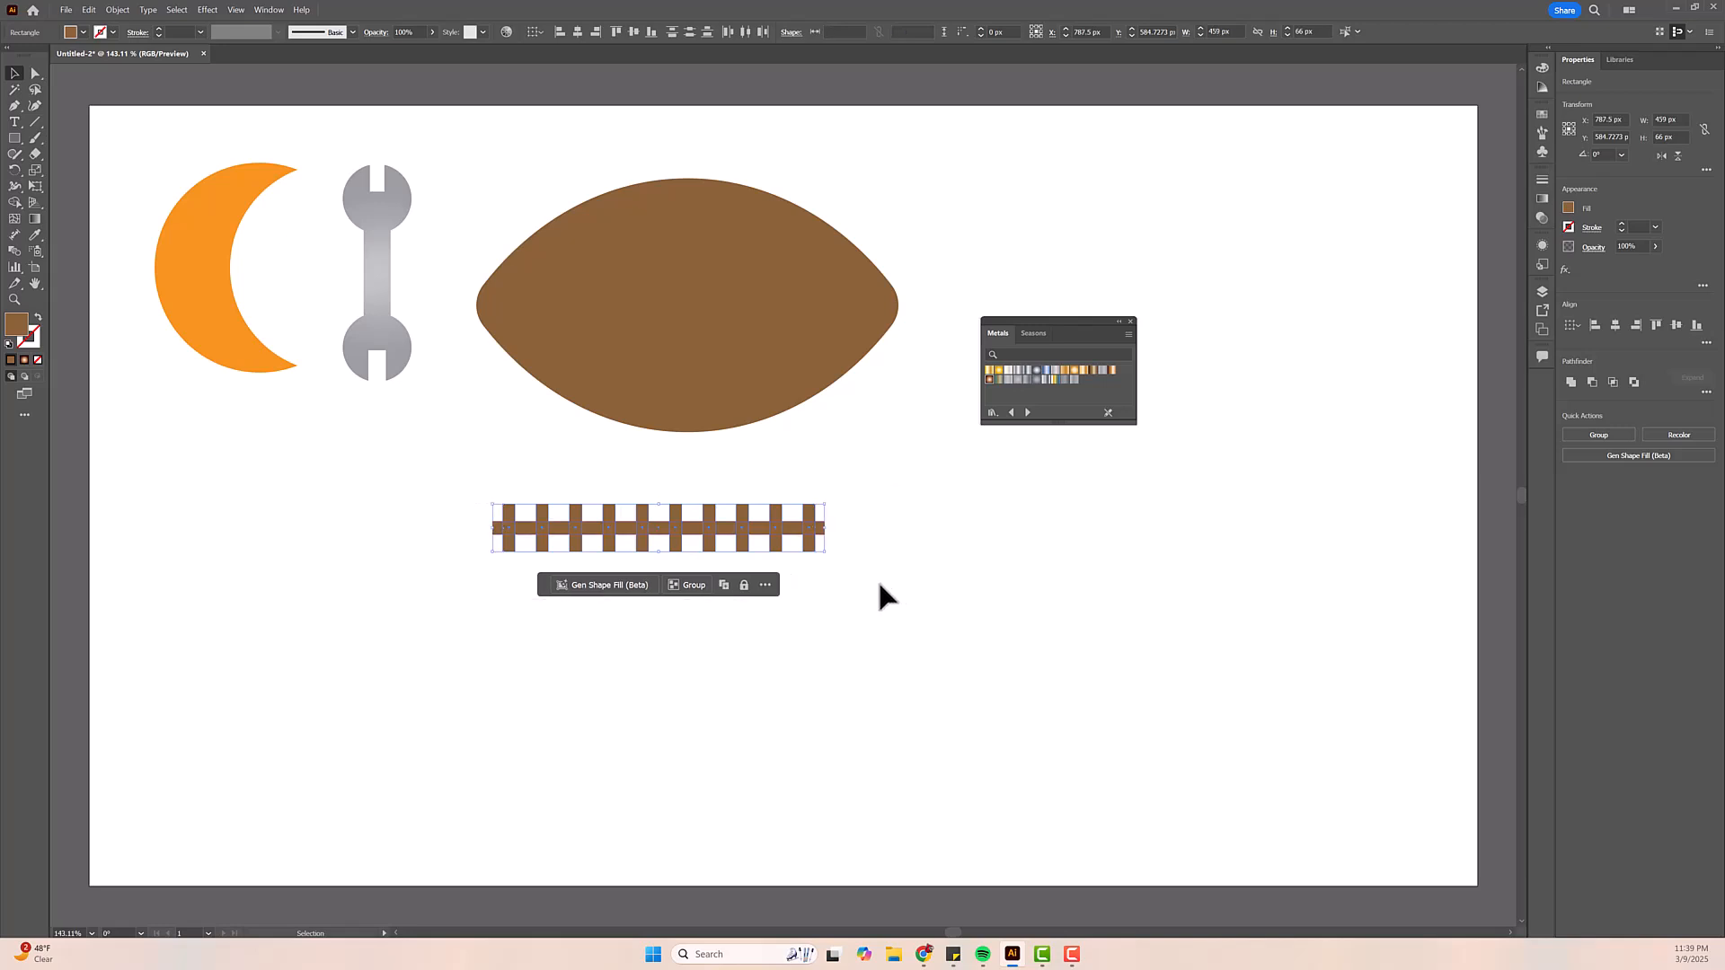
left_click(1571, 383)
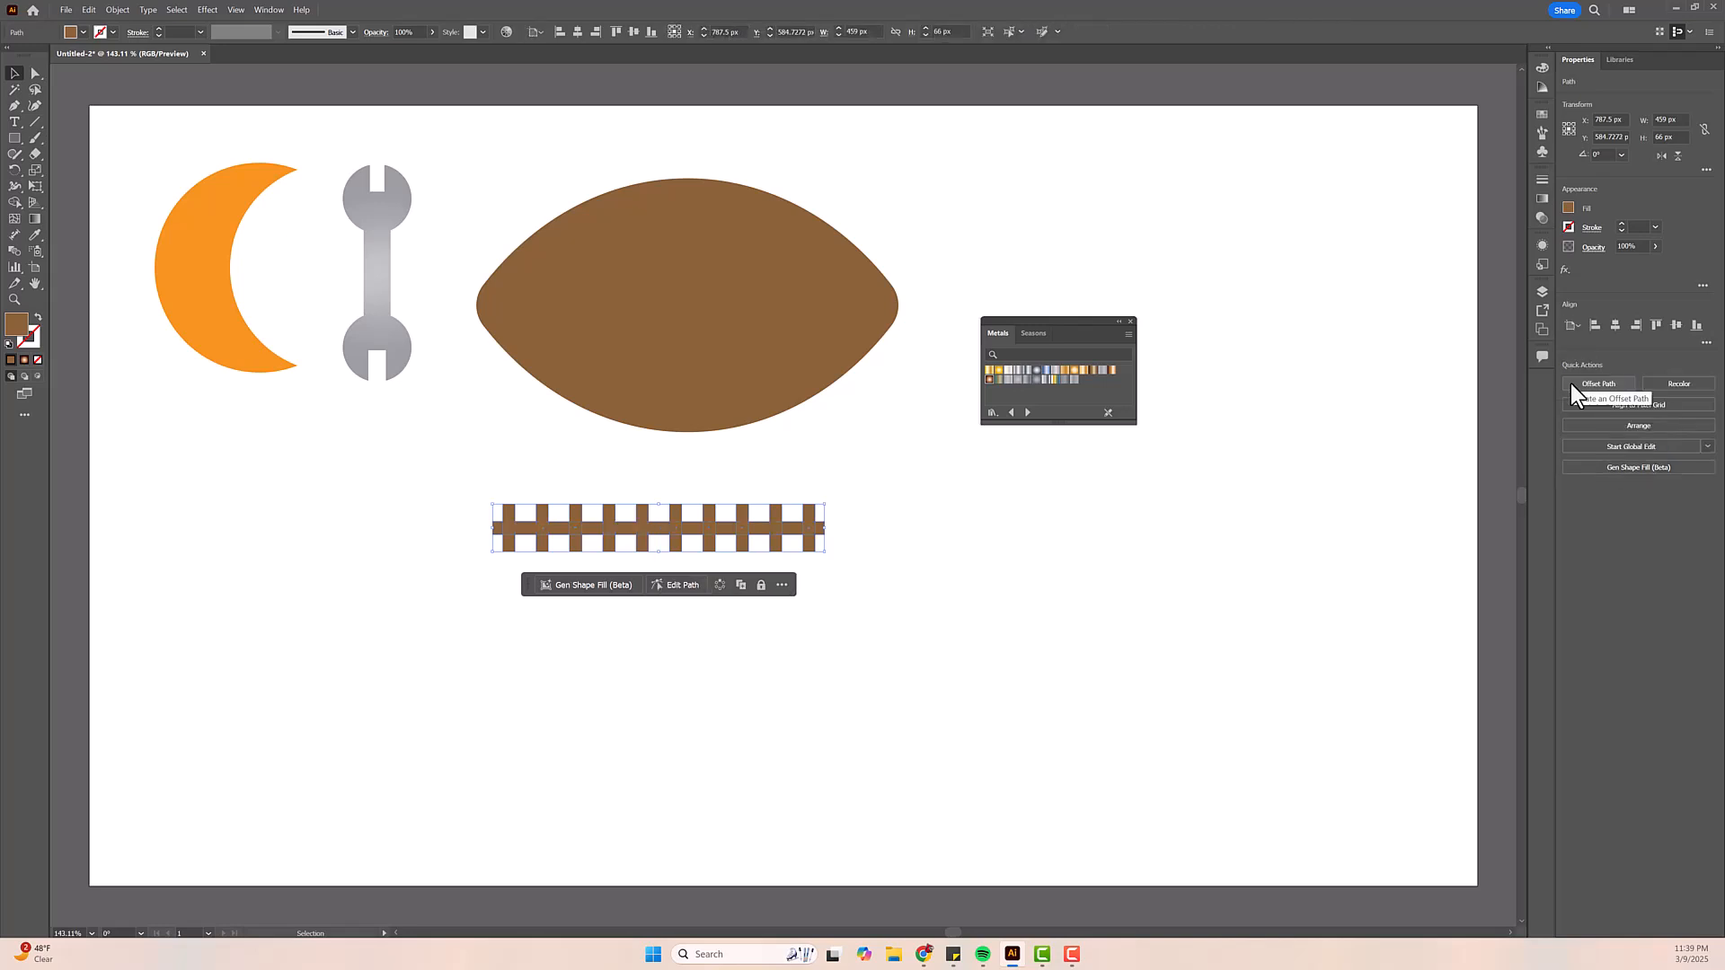
left_click(1570, 208)
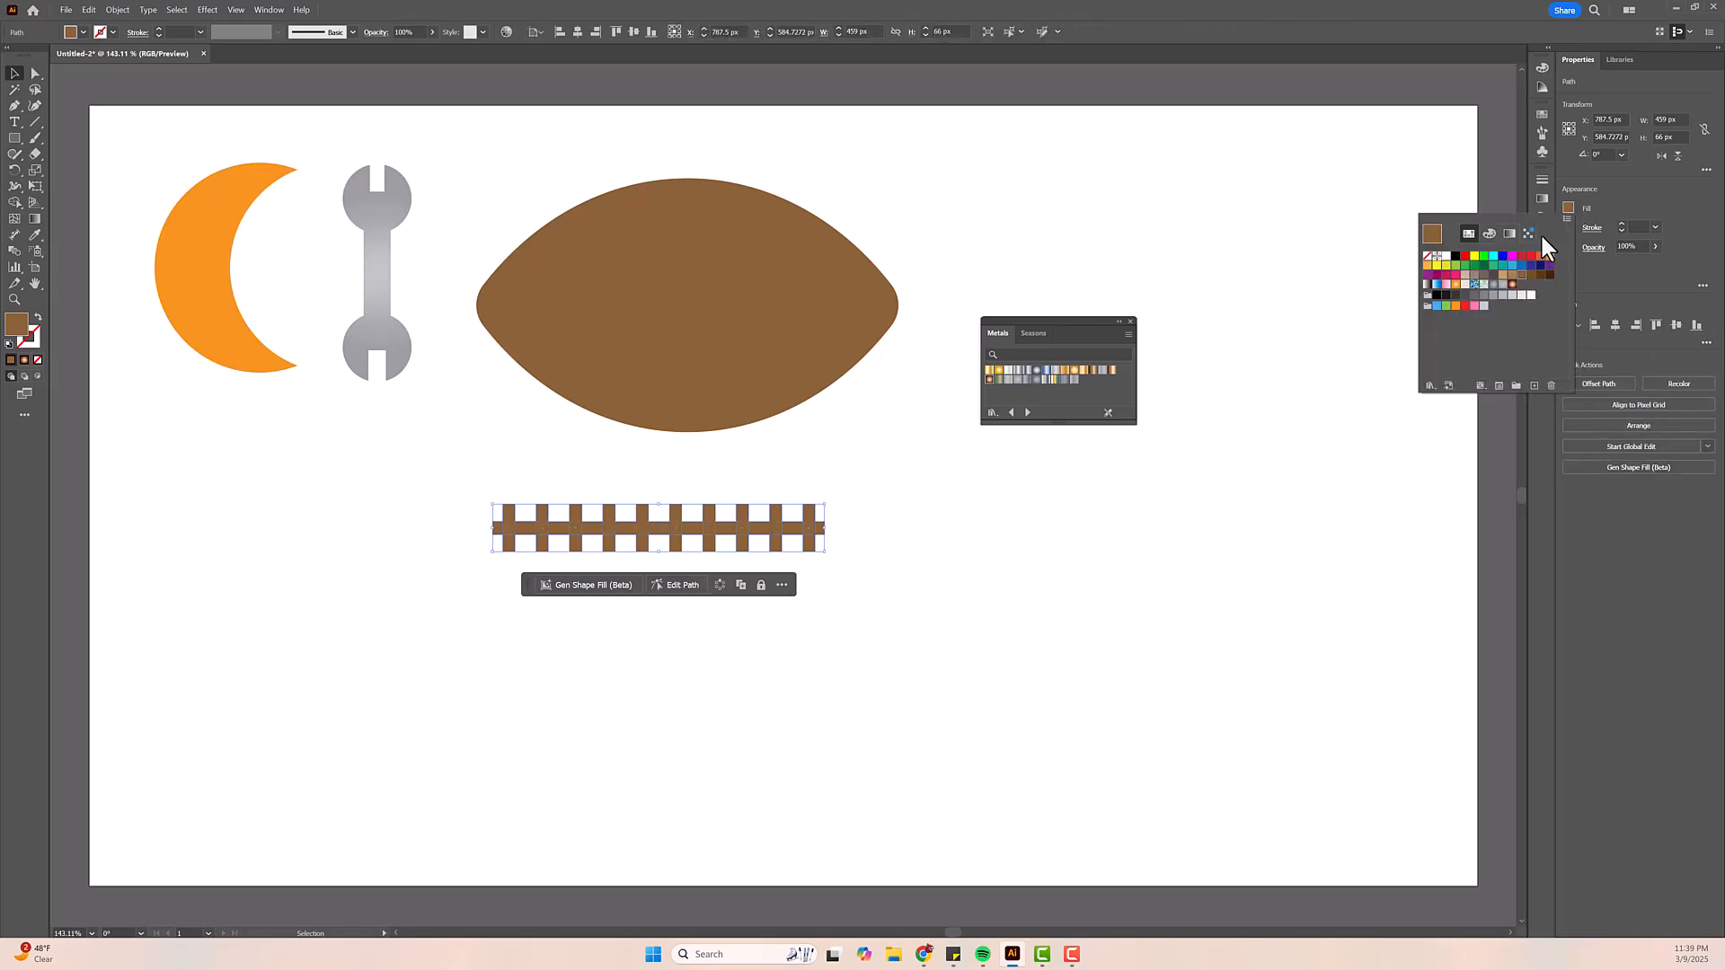
left_click(1533, 295)
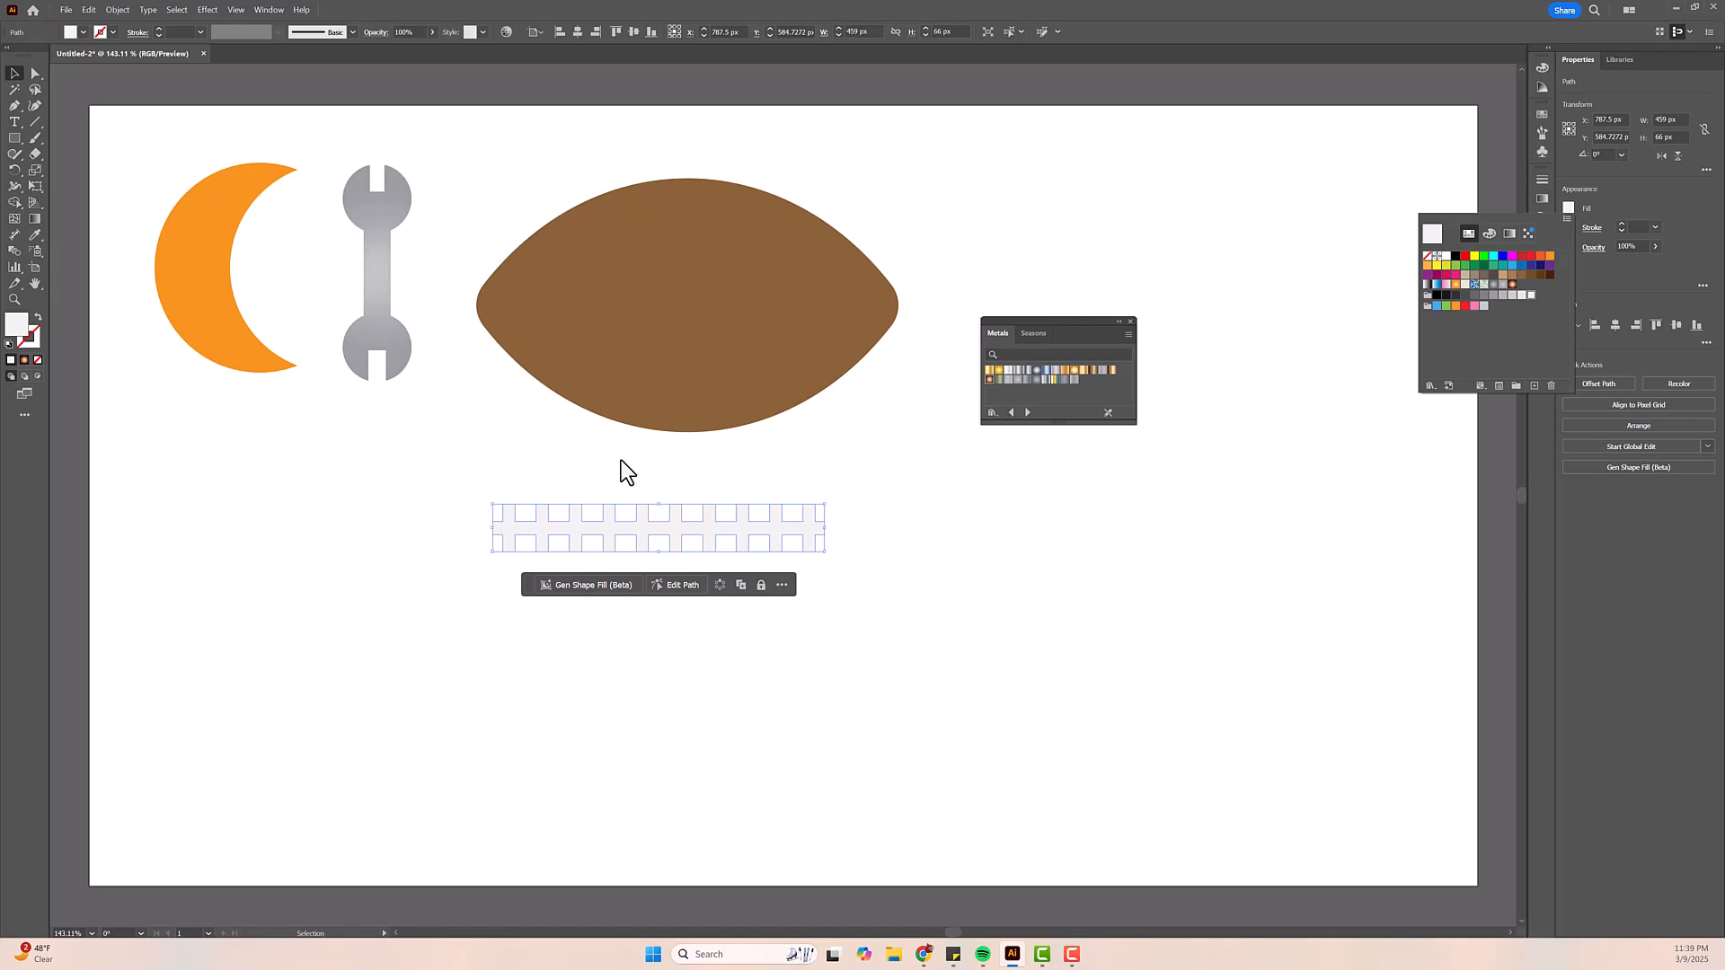
left_click(366, 402)
left_click(398, 433)
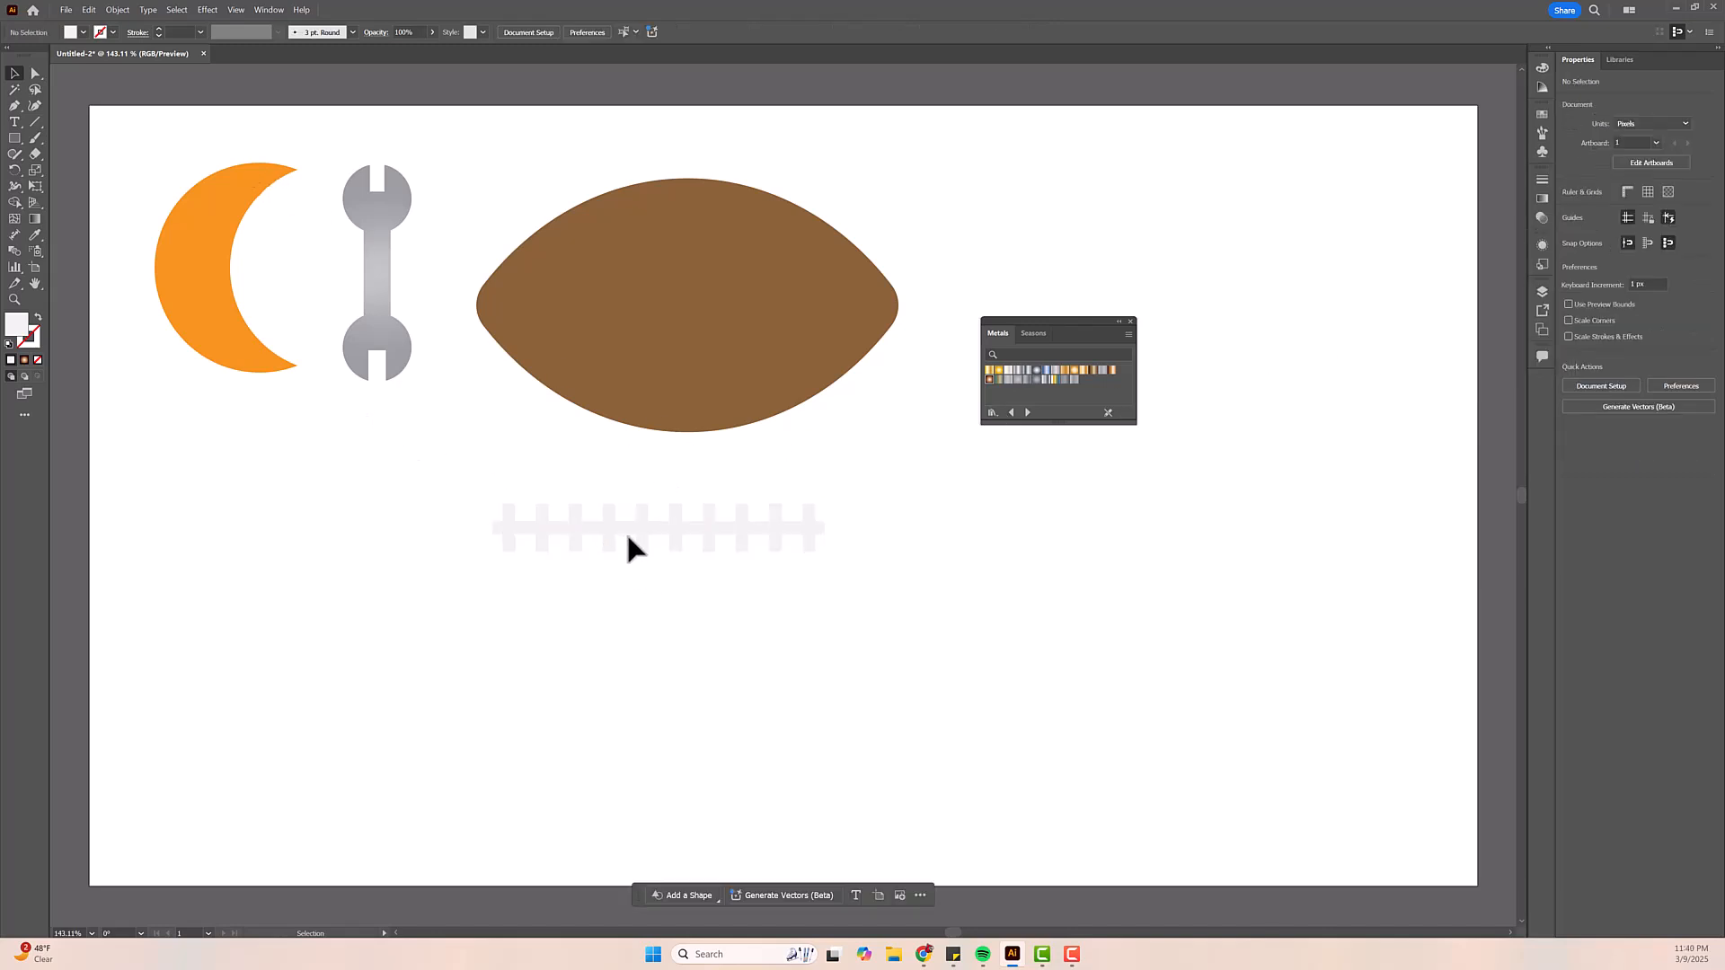
- Move the lacing onto the centre of the football and shrink it proportionally to about half the football's width
left_click_drag(642, 530, 689, 310)
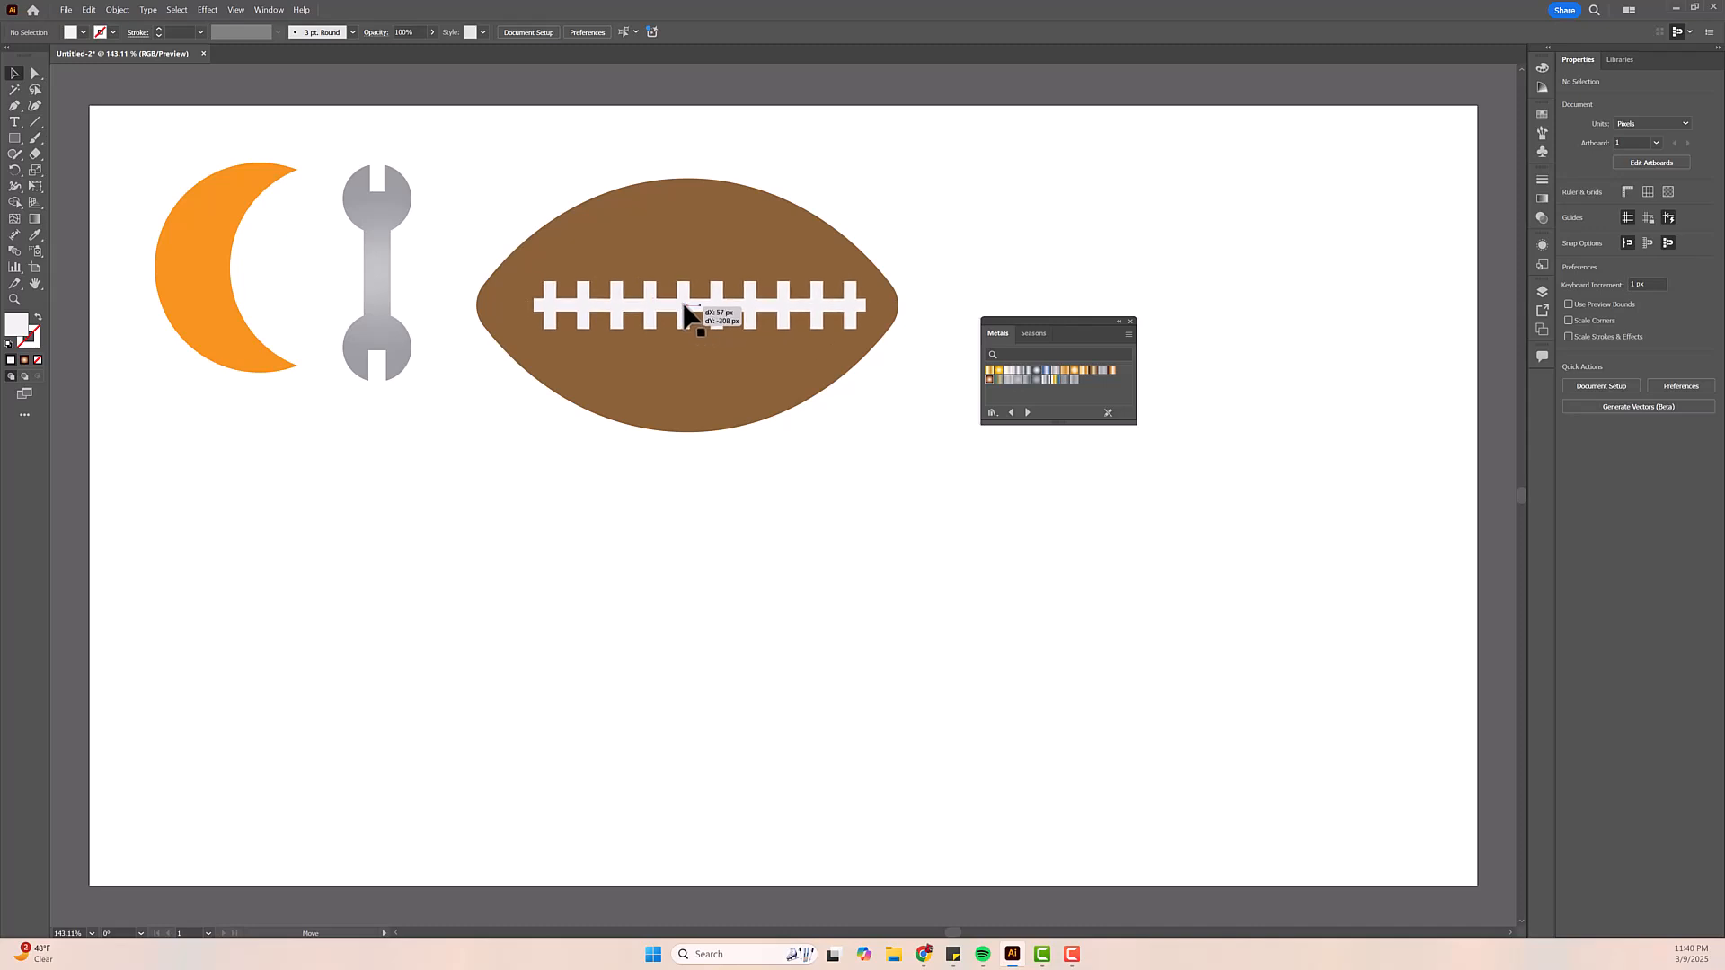
left_click_drag(866, 282, 740, 307)
left_click(811, 436)
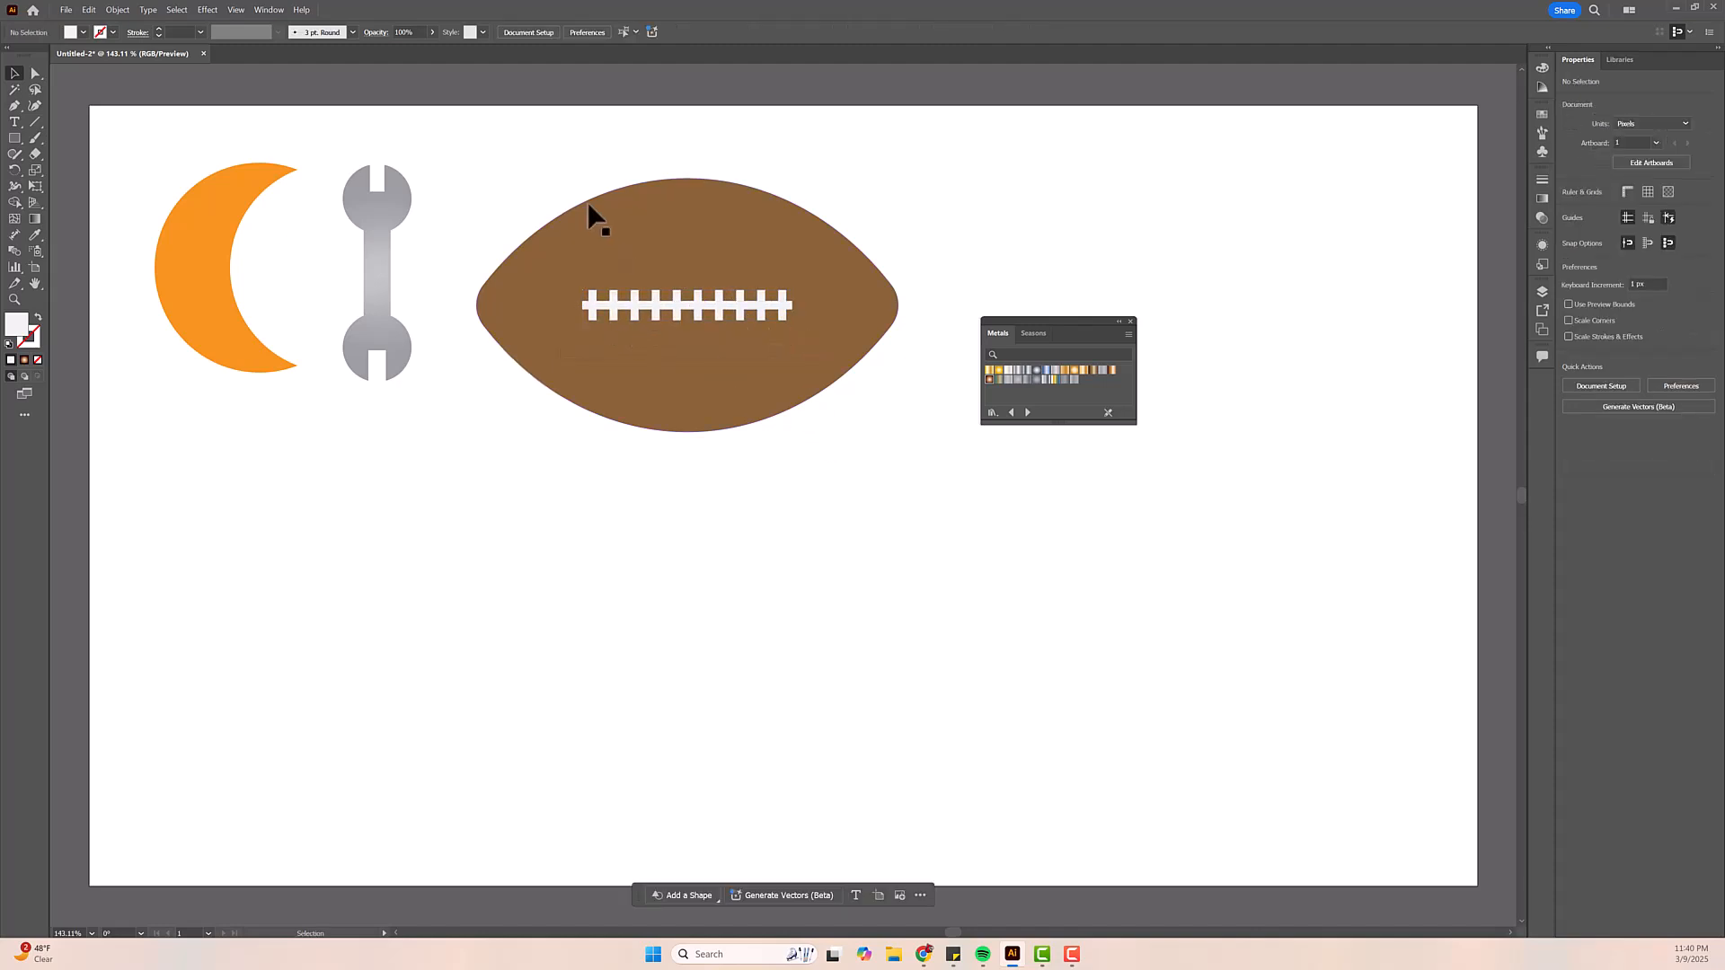
- Centre the lacing vertically on the football and group the two objects
left_click_drag(509, 170, 791, 419)
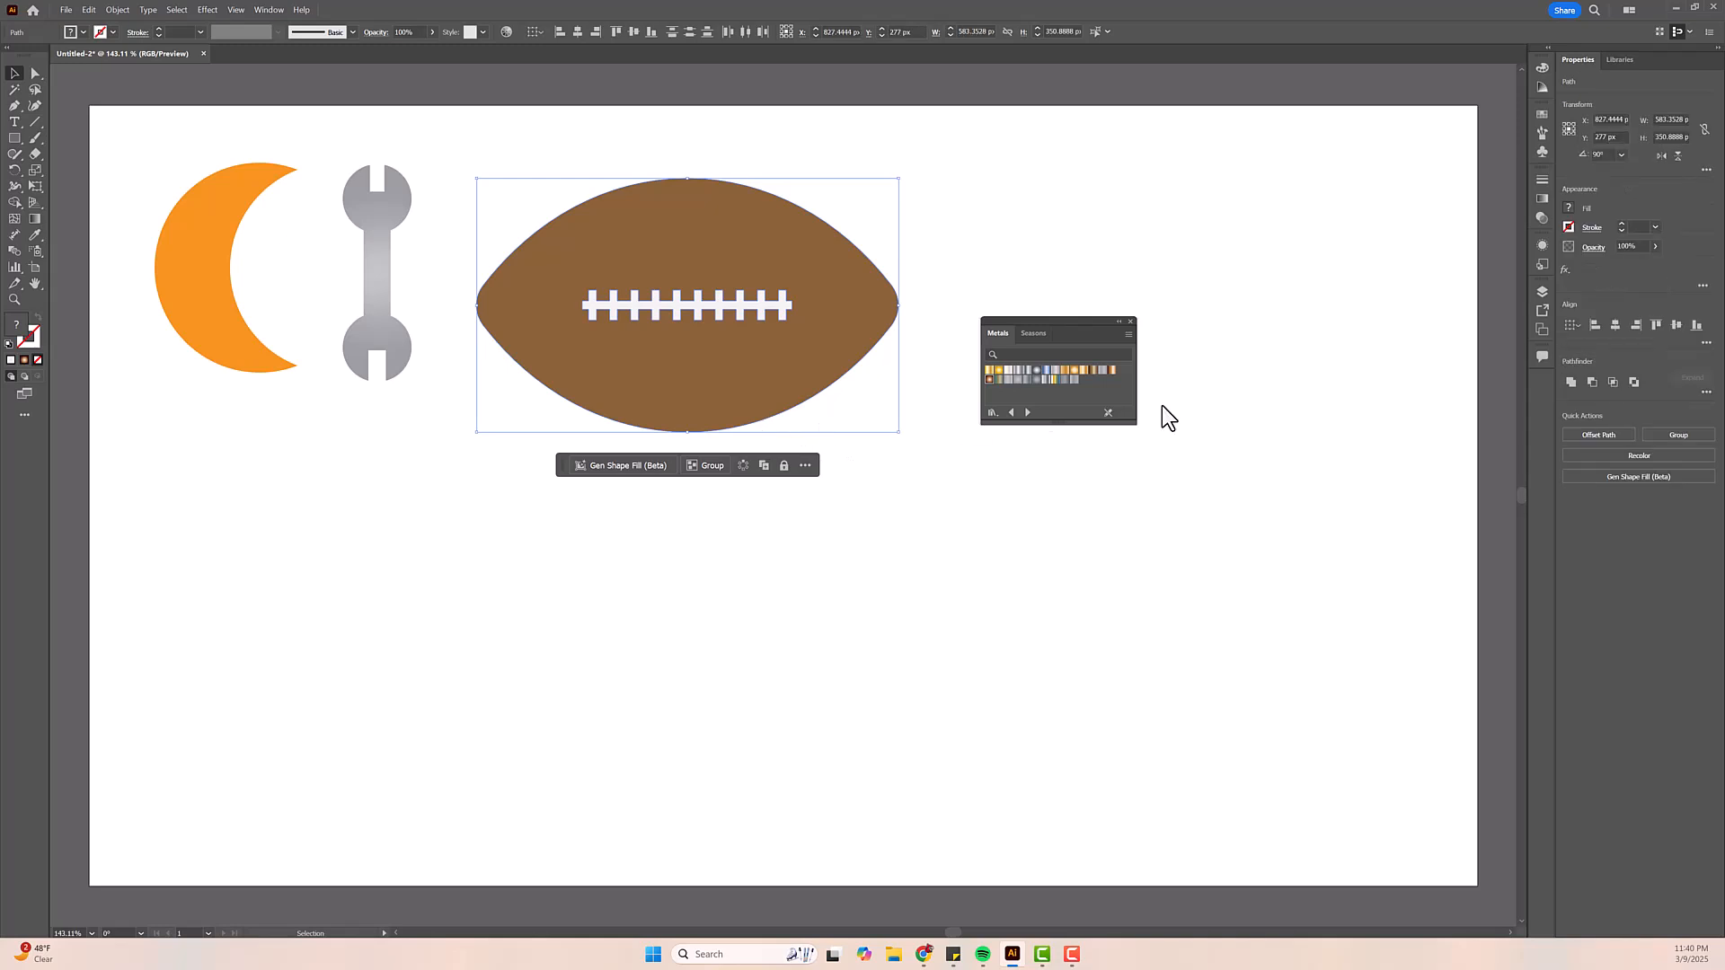
left_click(1677, 325)
left_click(1681, 436)
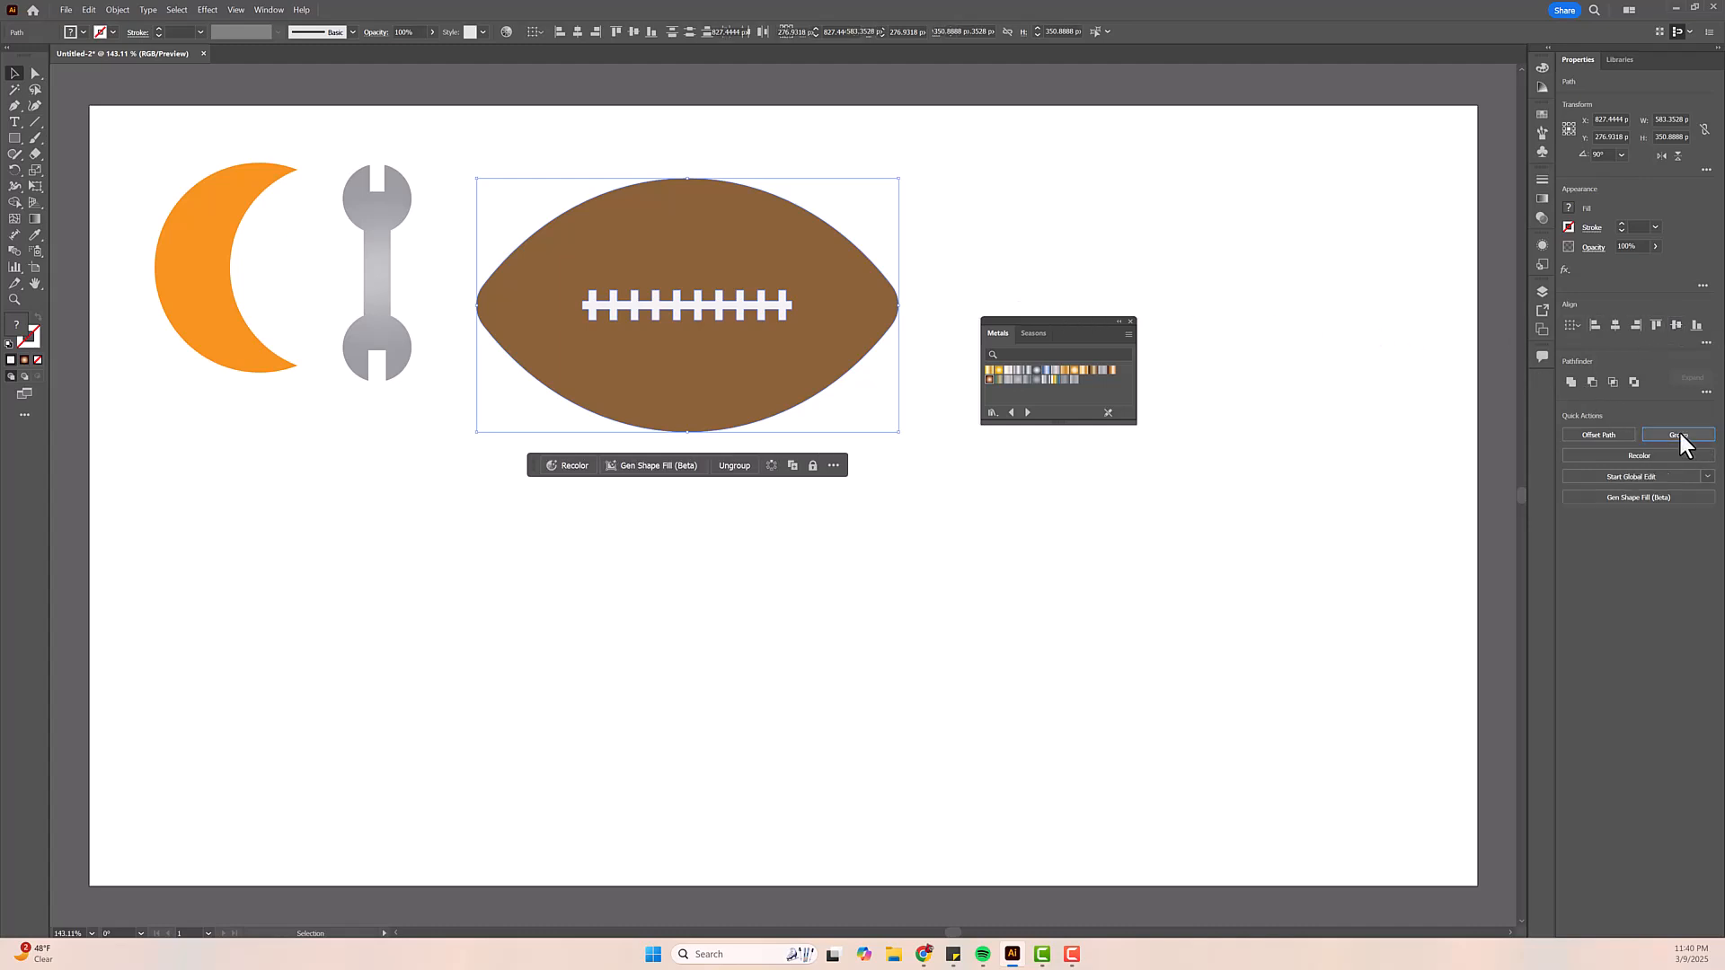
- Shrink the grouped football proportionally to about 386 px wide and move it next to the wrench
left_click_drag(898, 432, 755, 359)
left_click_drag(676, 272, 599, 304)
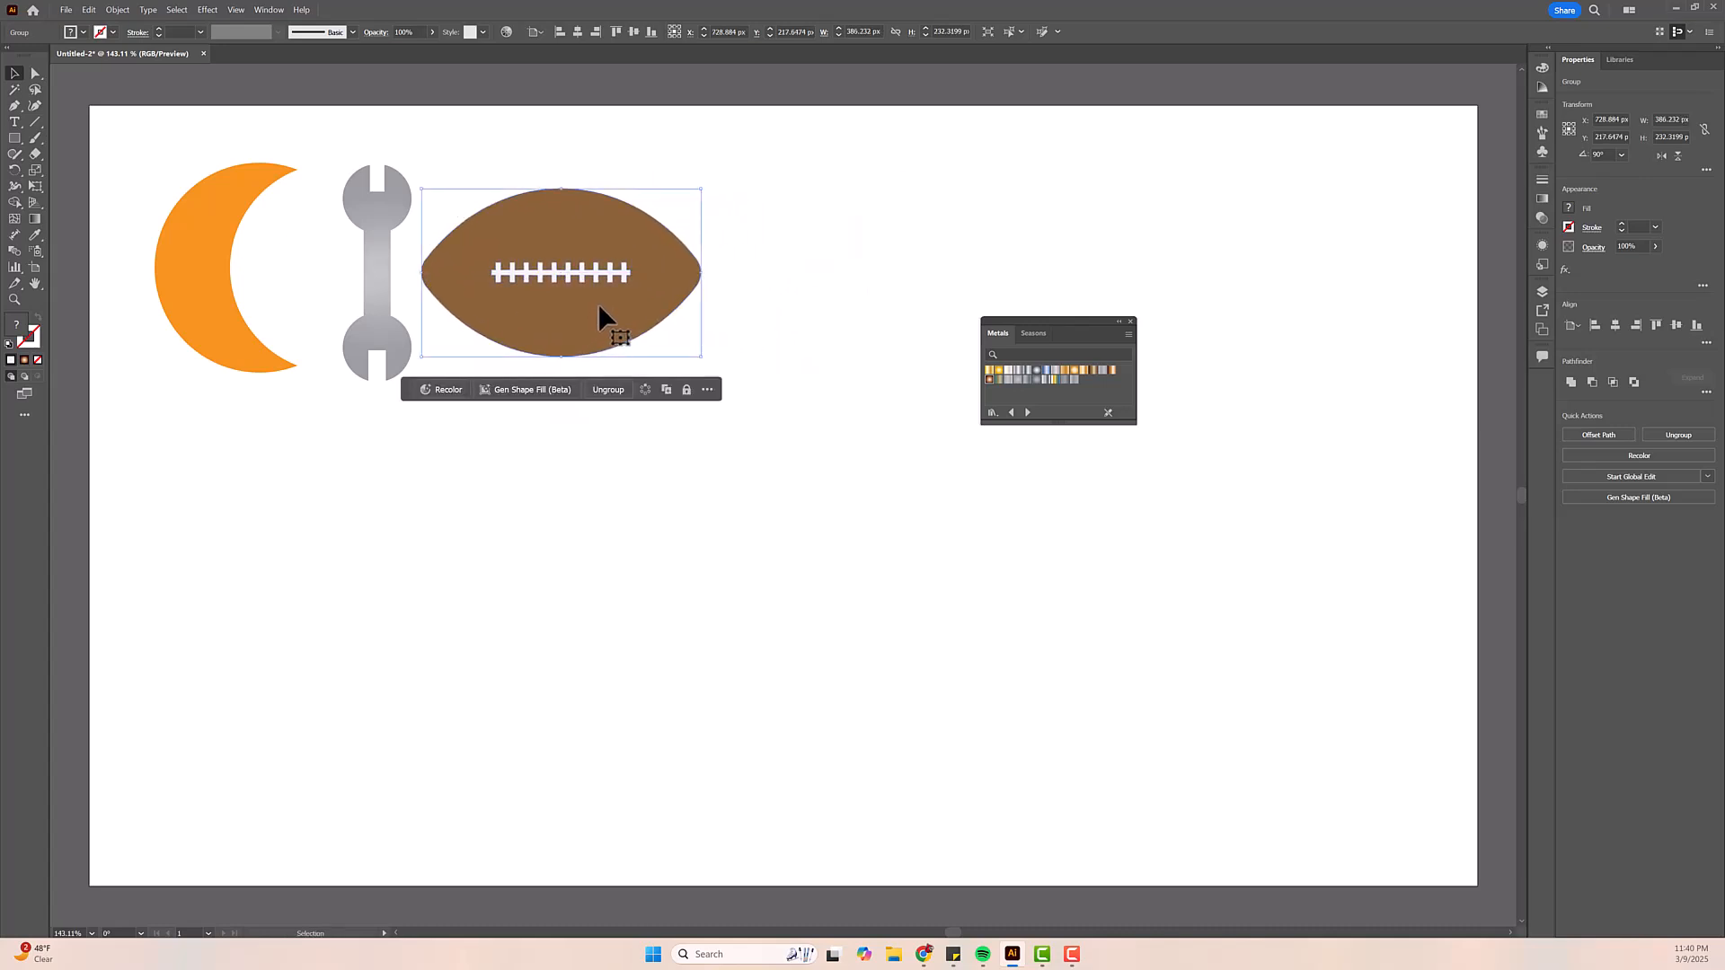
left_click(789, 411)
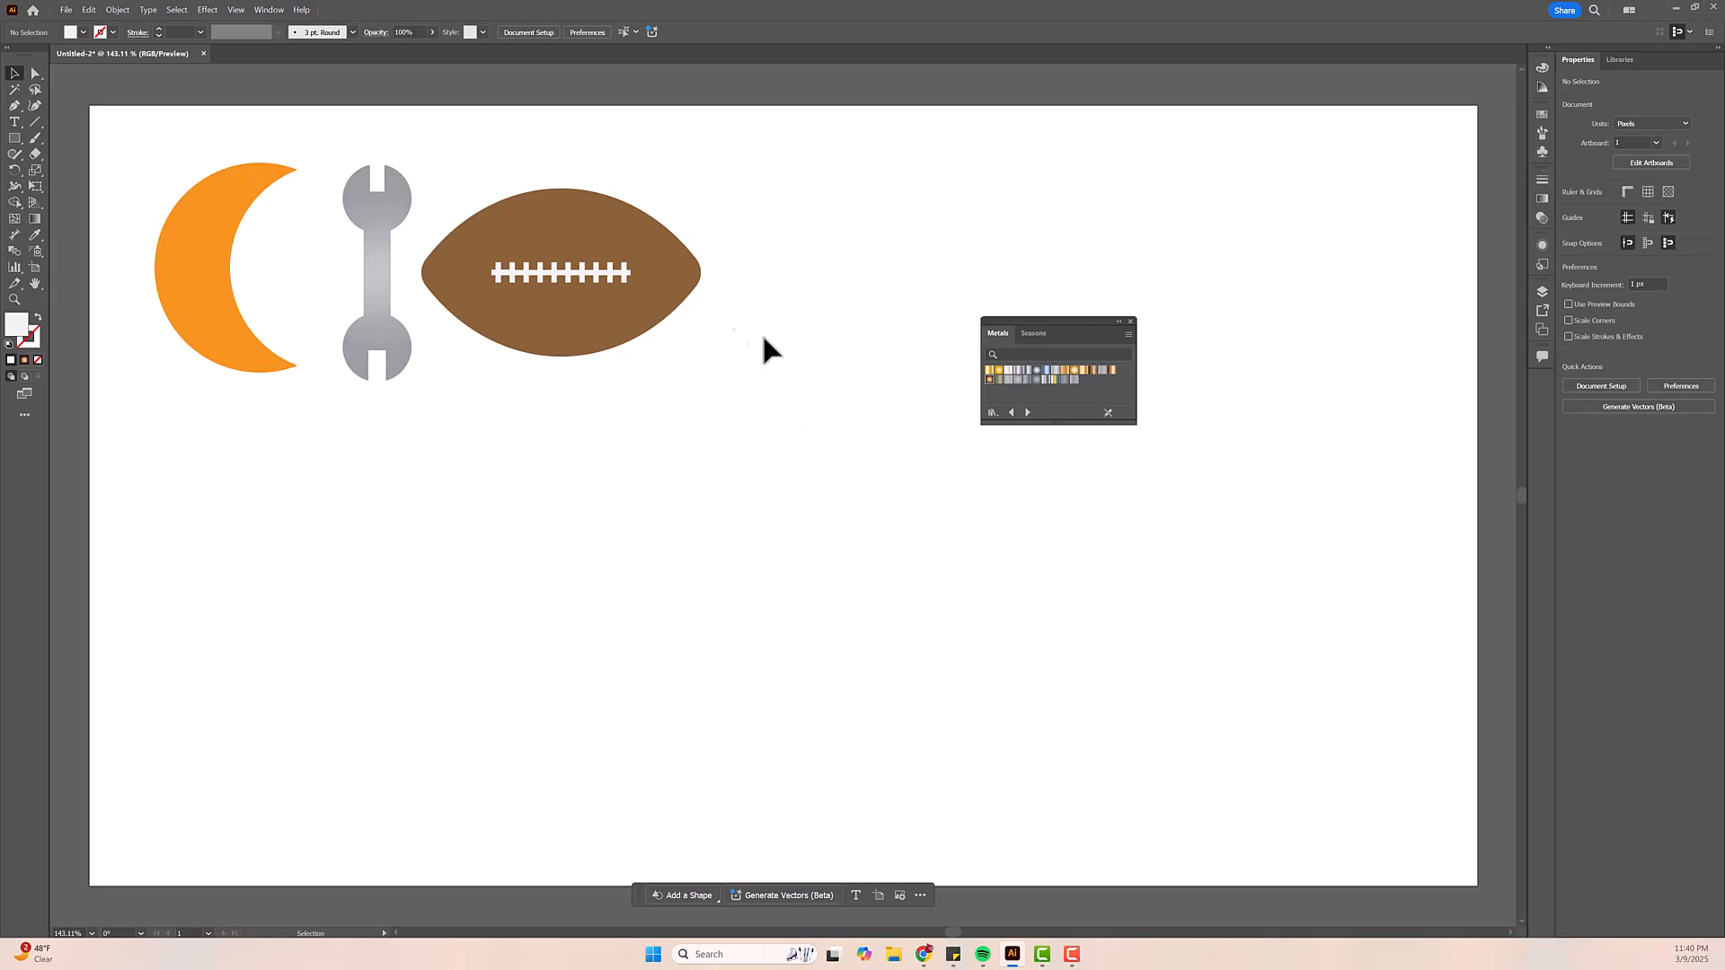
- Draw an octagon about 458 px wide with the Polygon tool and move it into the empty area below the football
left_click(13, 139)
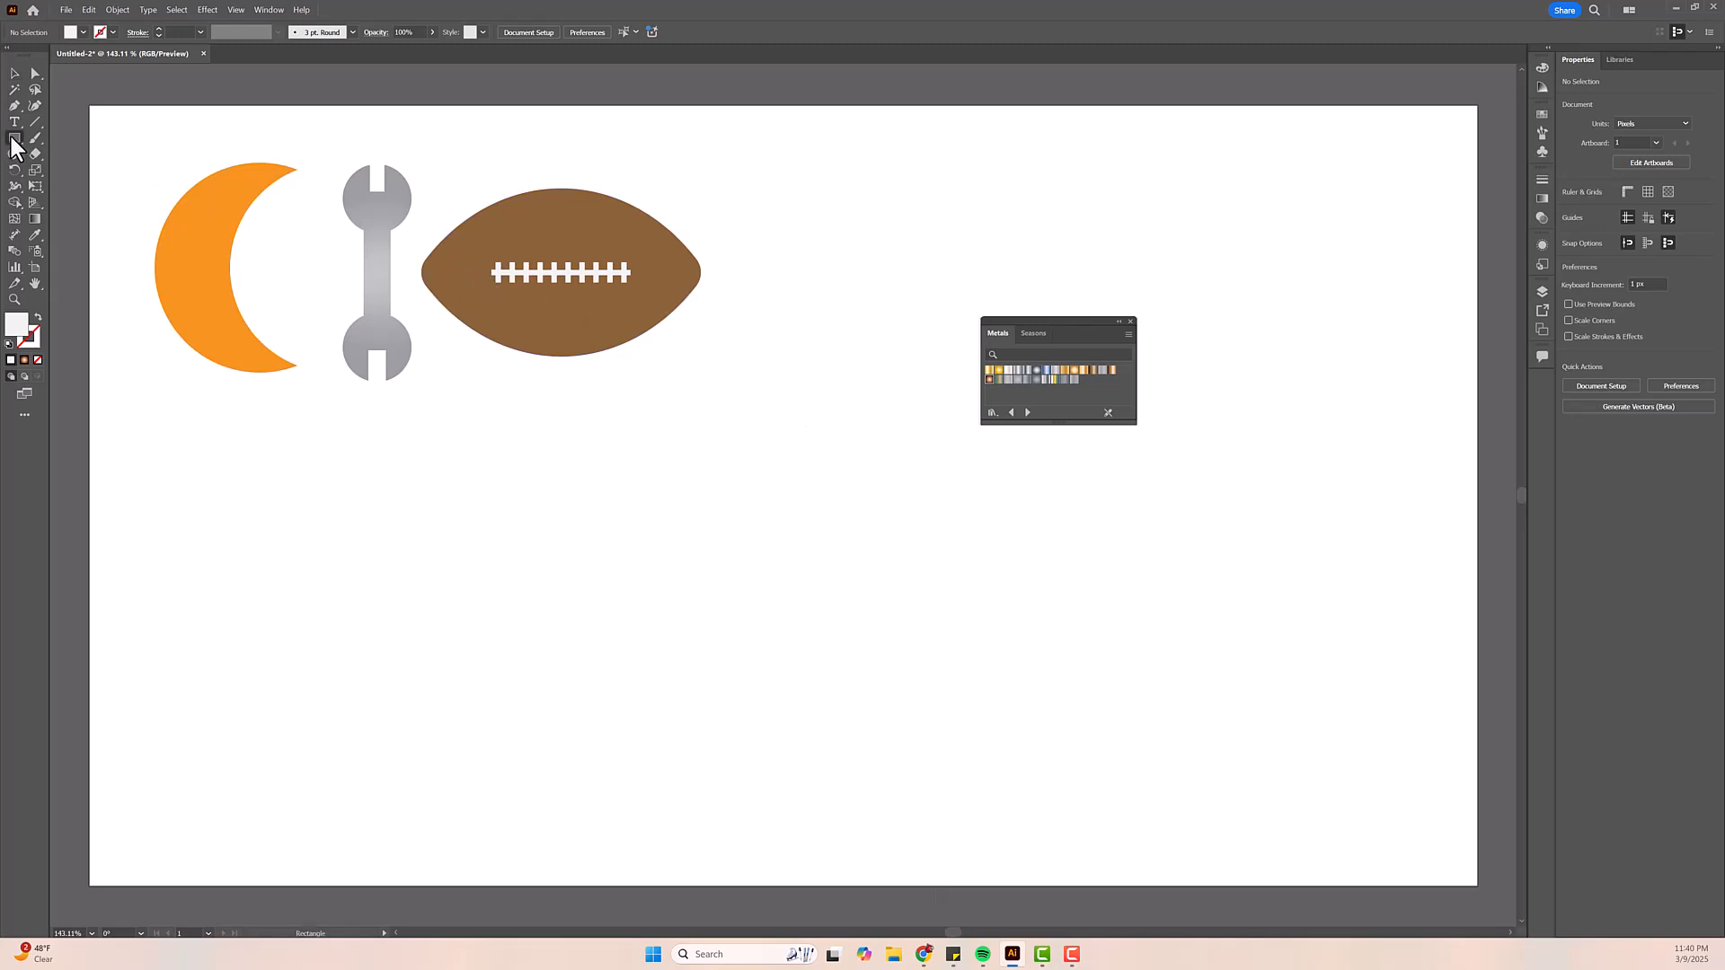
left_click(13, 140)
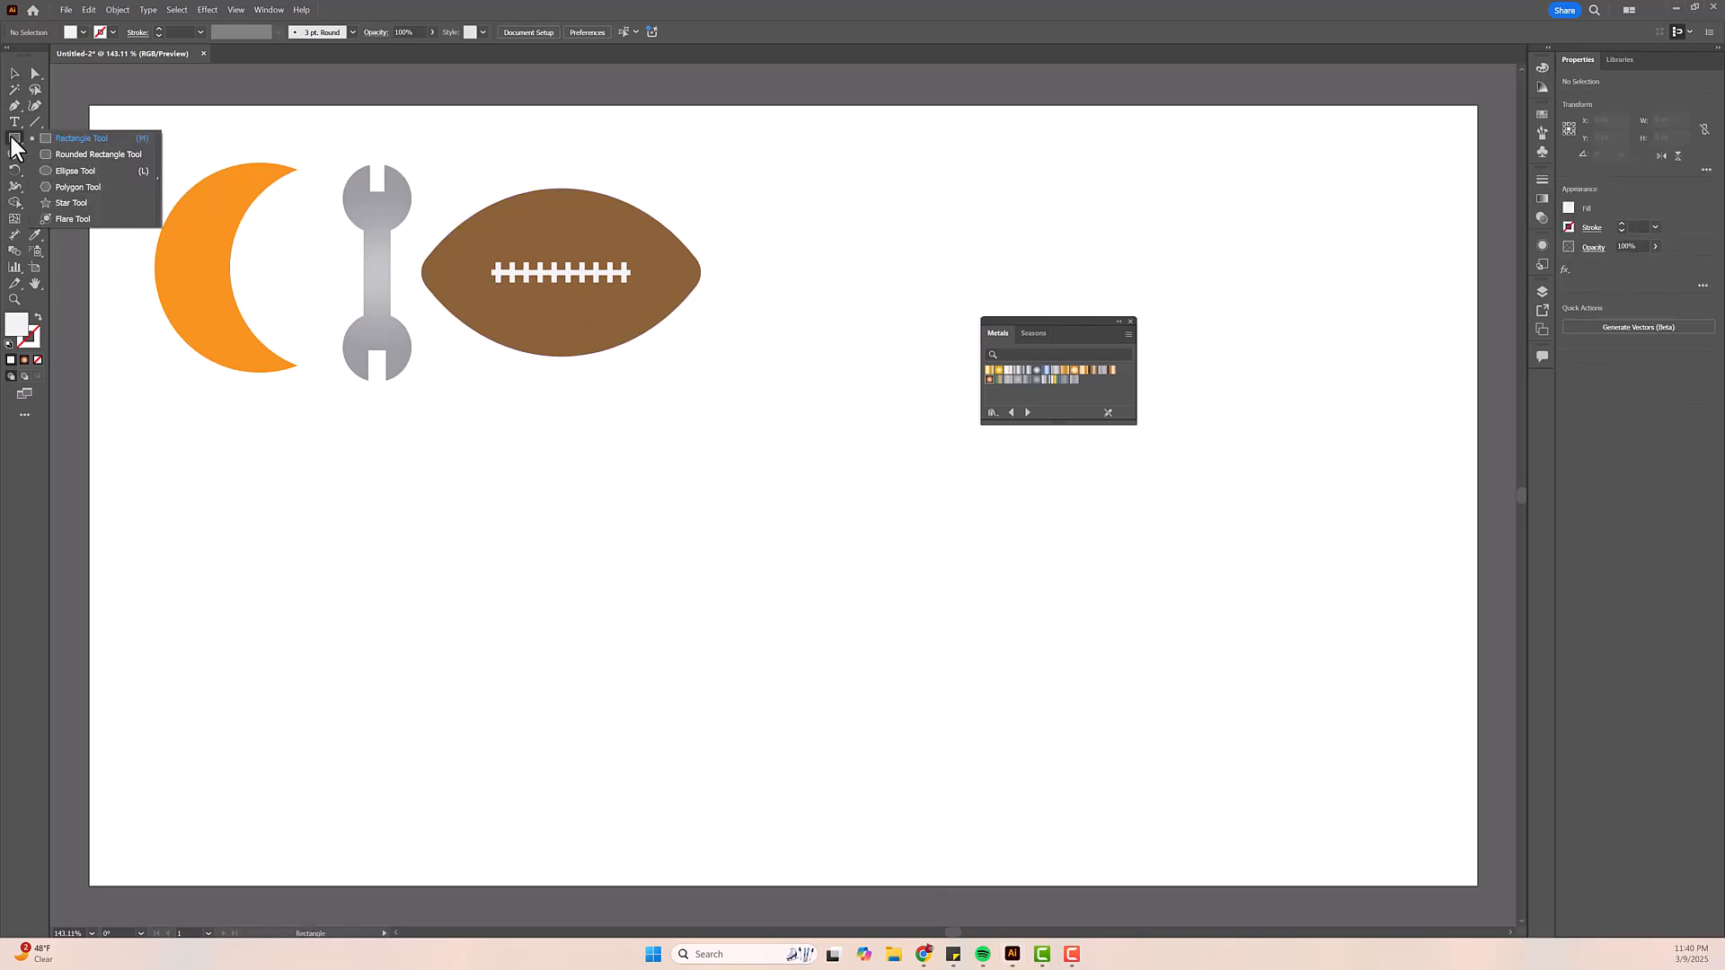
left_click(70, 187)
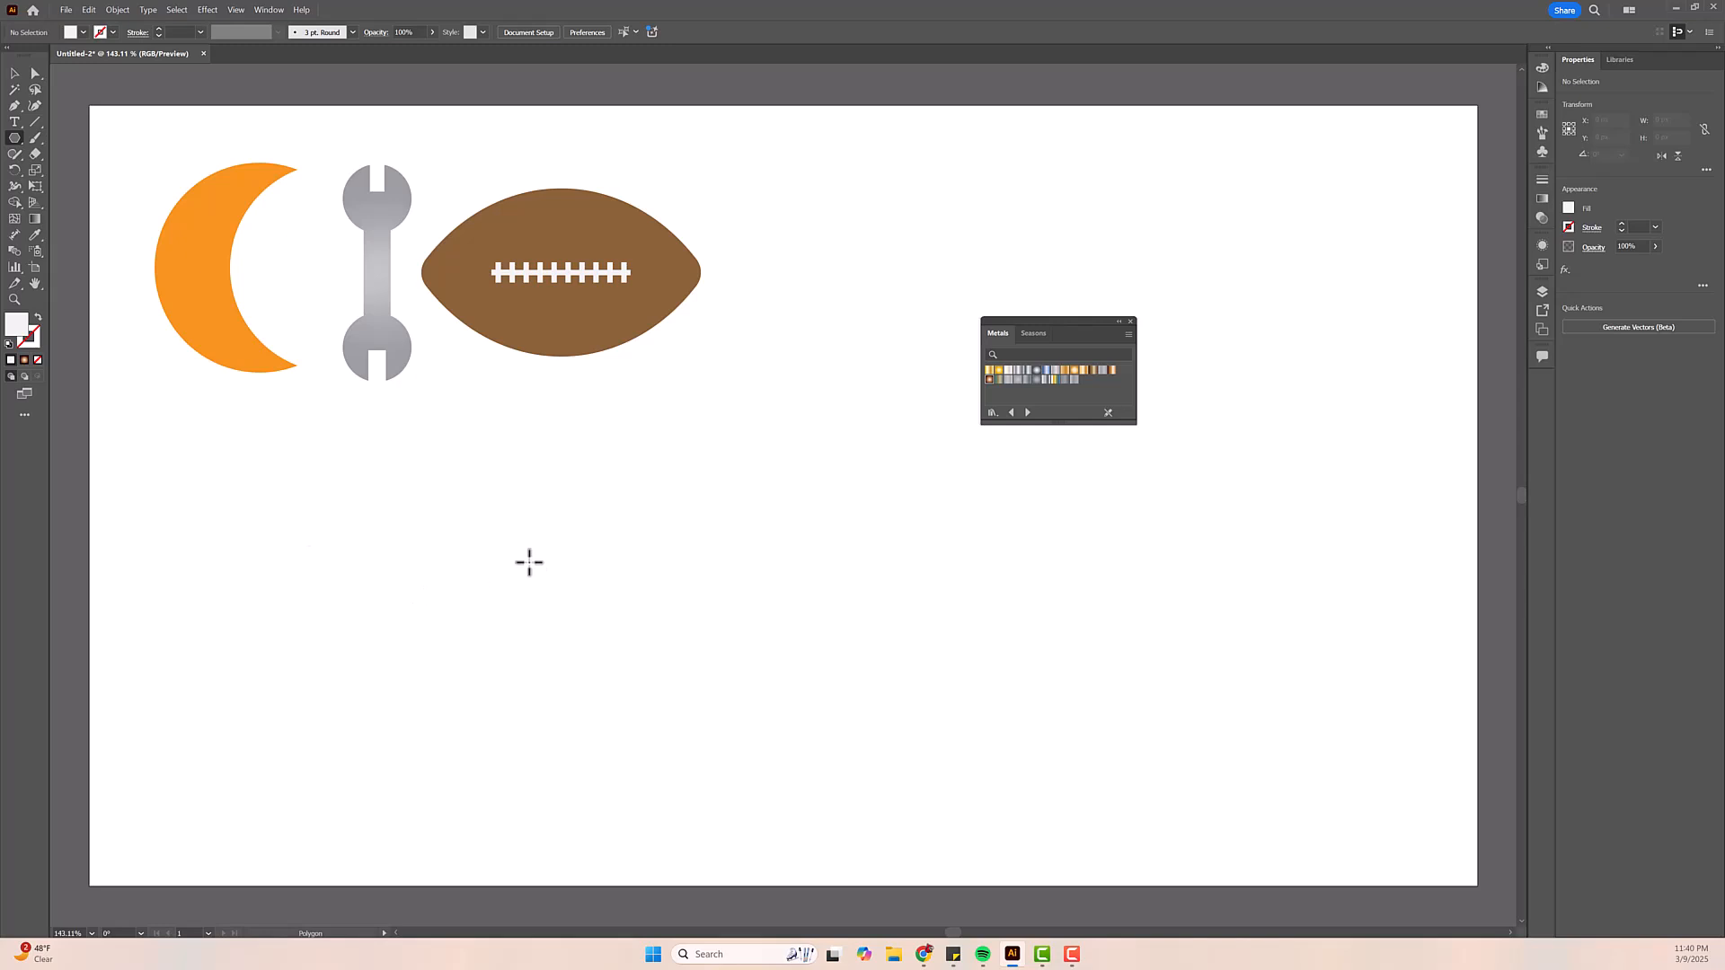
left_click_drag(491, 480, 656, 547)
key("Up")
key("Up")
key("Up")
key("Up")
key("Up")
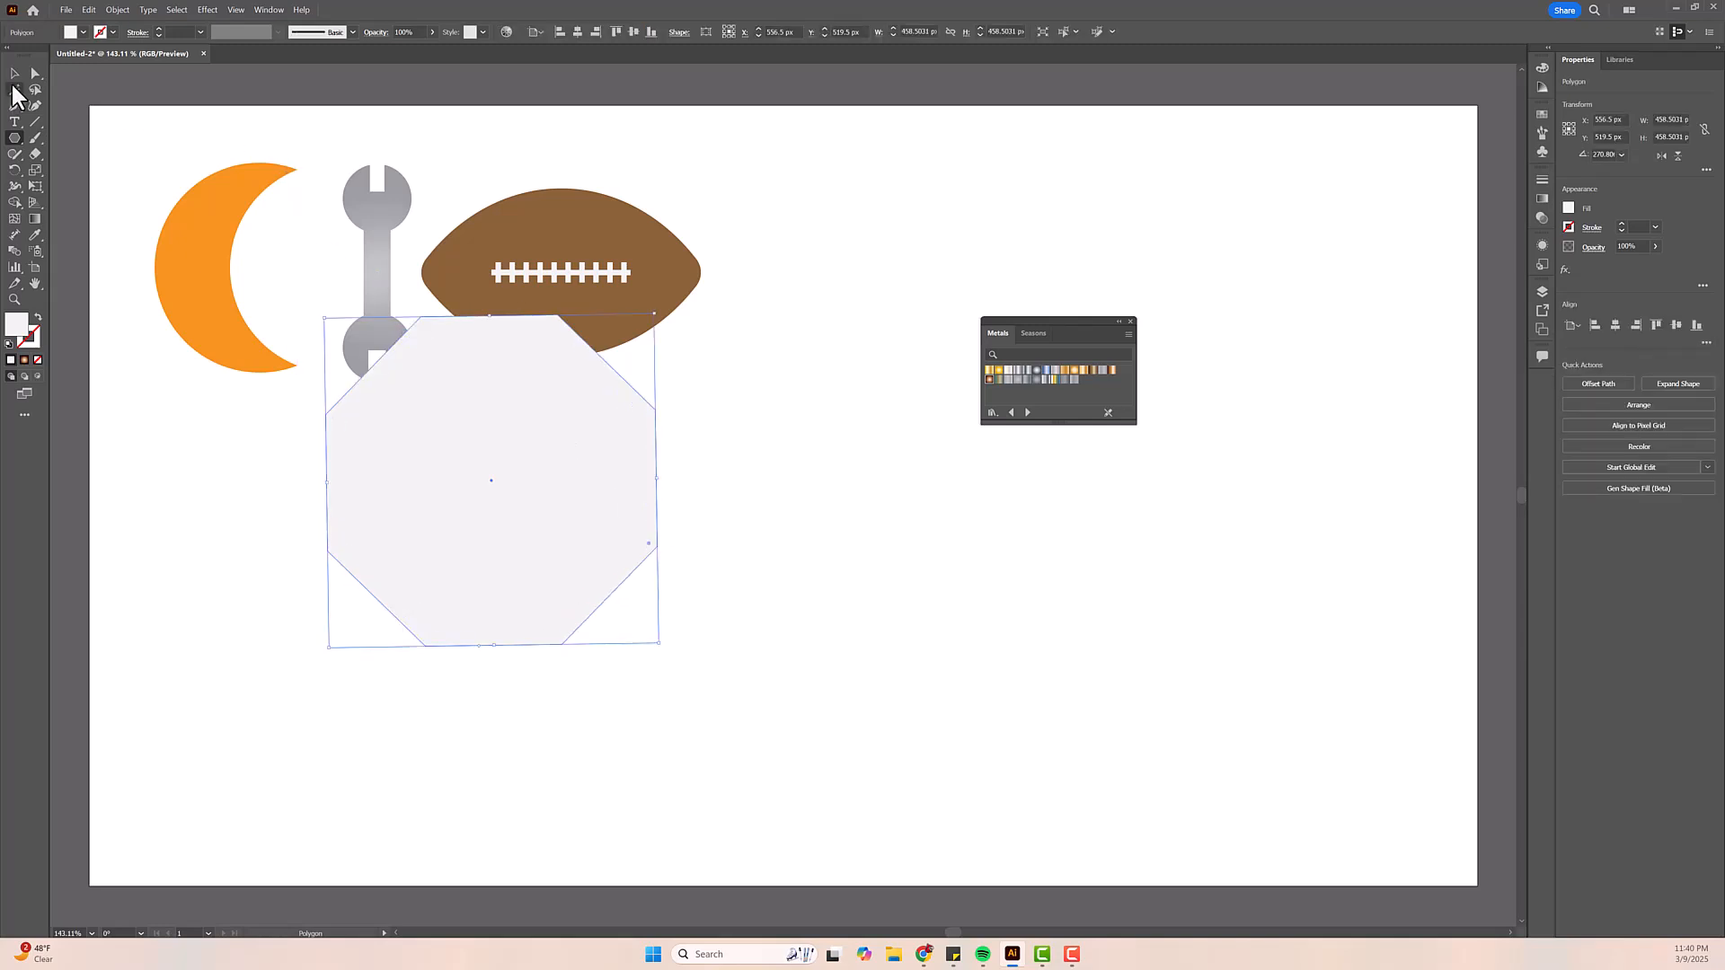
left_click(16, 74)
left_click_drag(466, 435, 690, 602)
- Try two bright red default swatches as the octagon's fill
left_click(1569, 209)
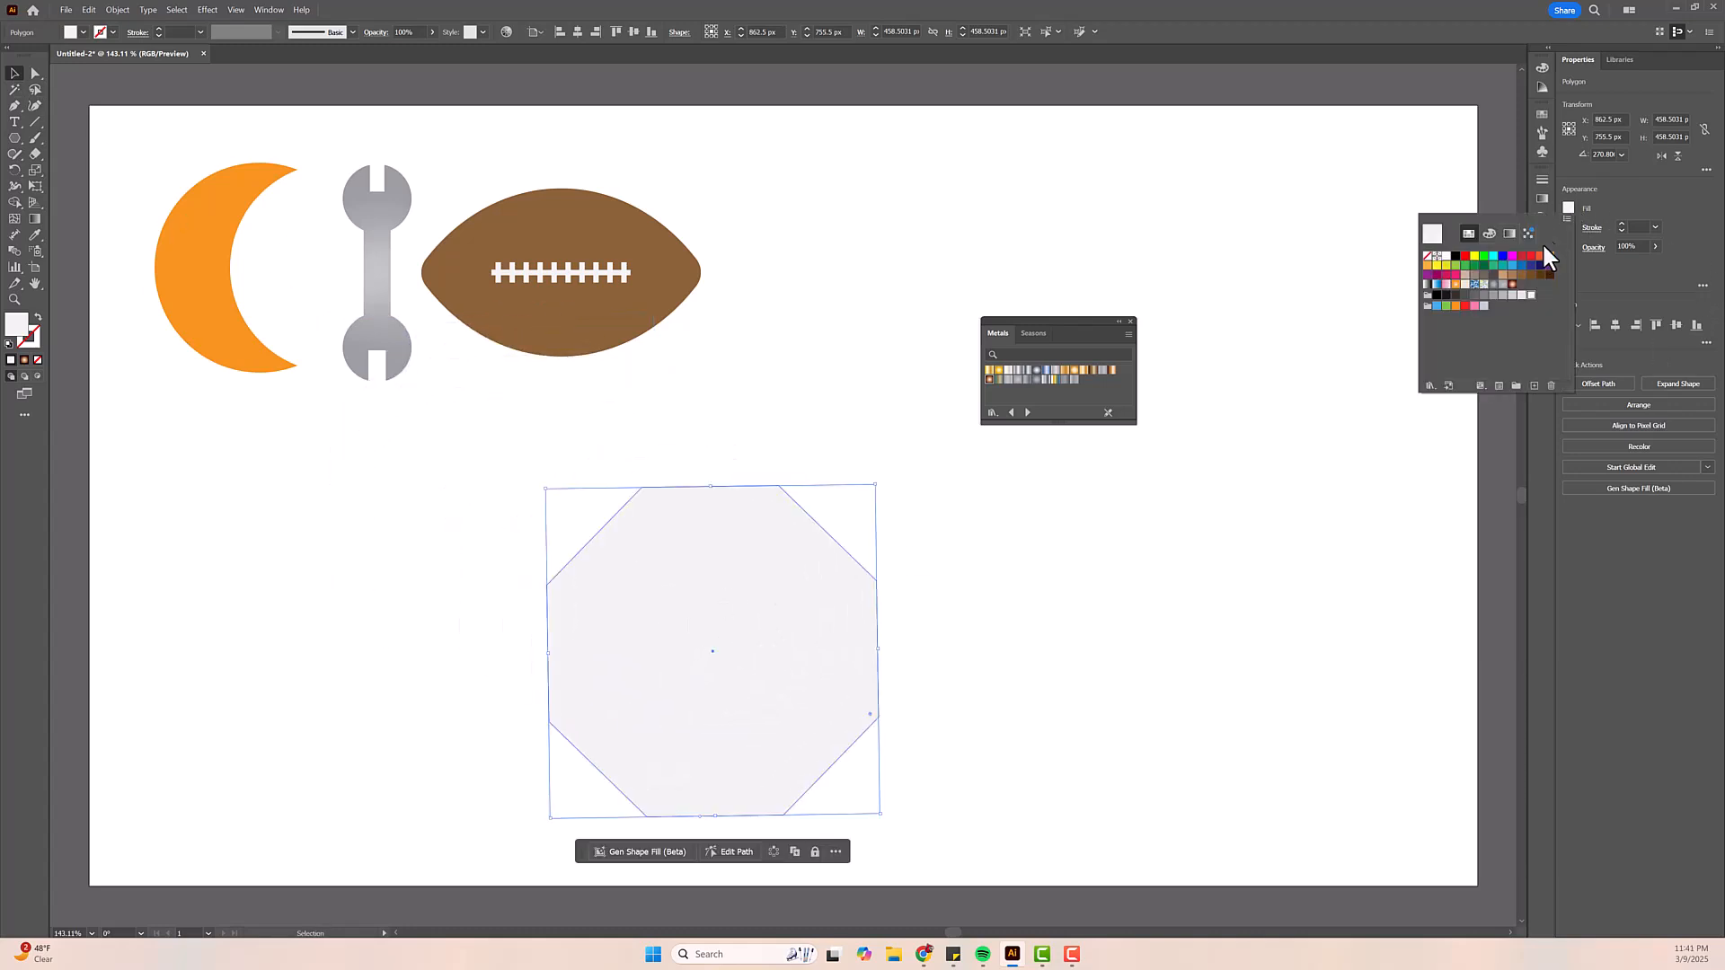
left_click(1531, 257)
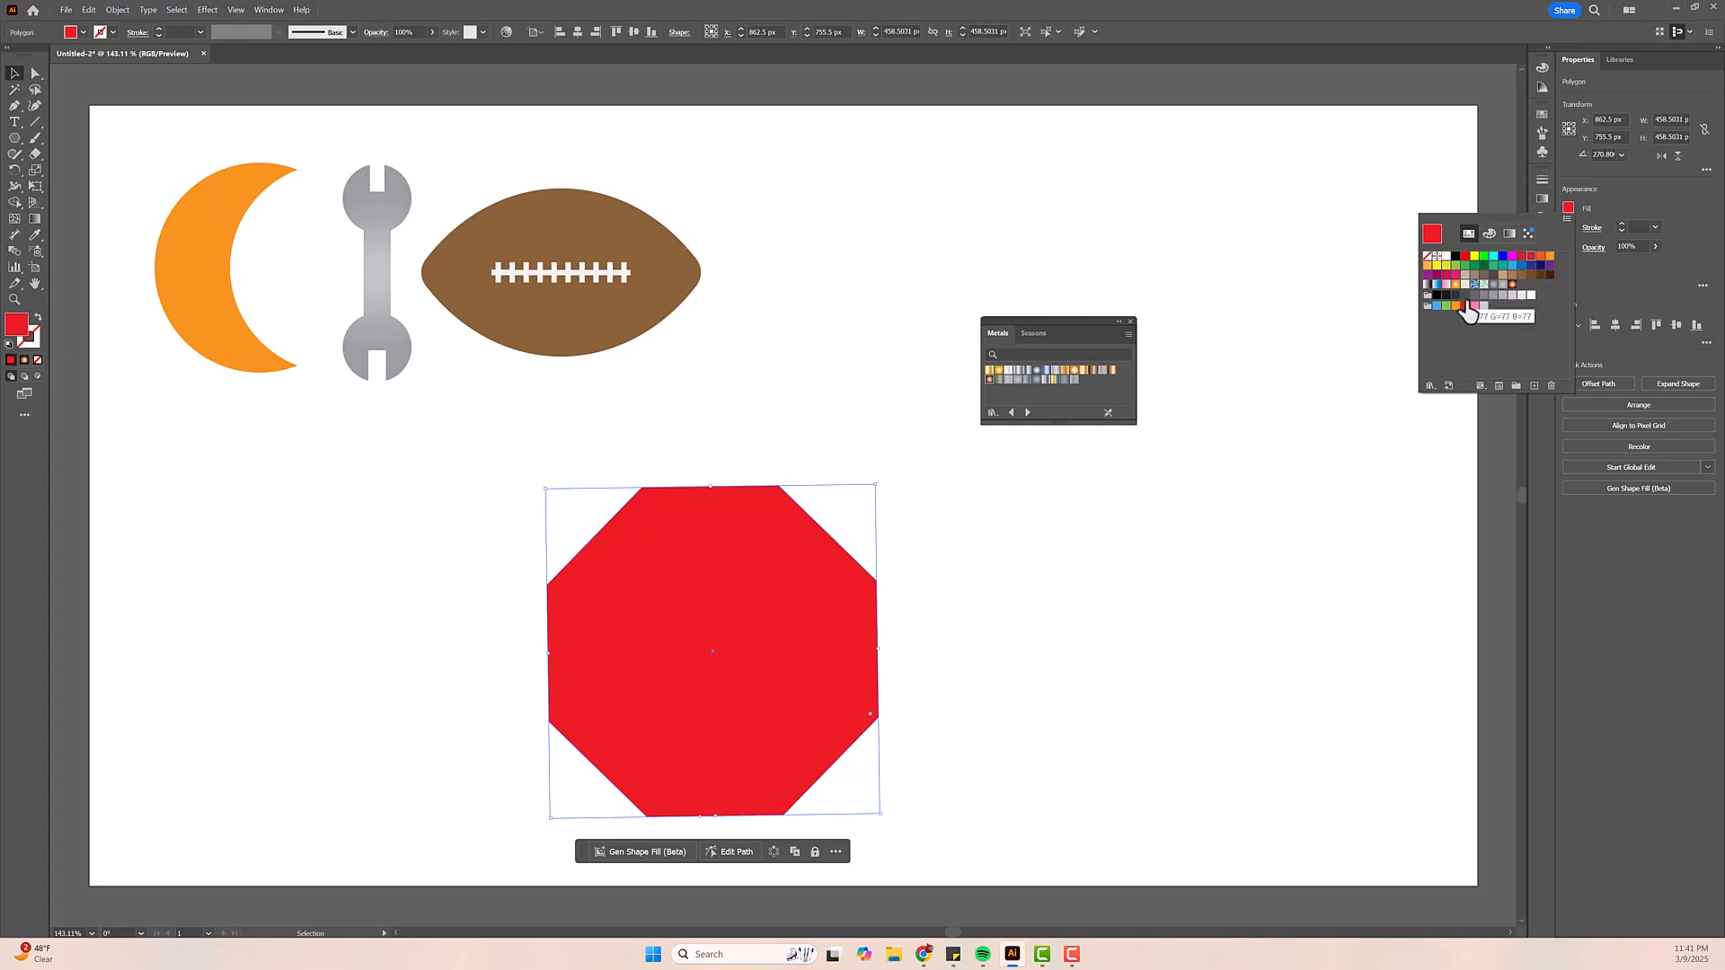
left_click(1464, 256)
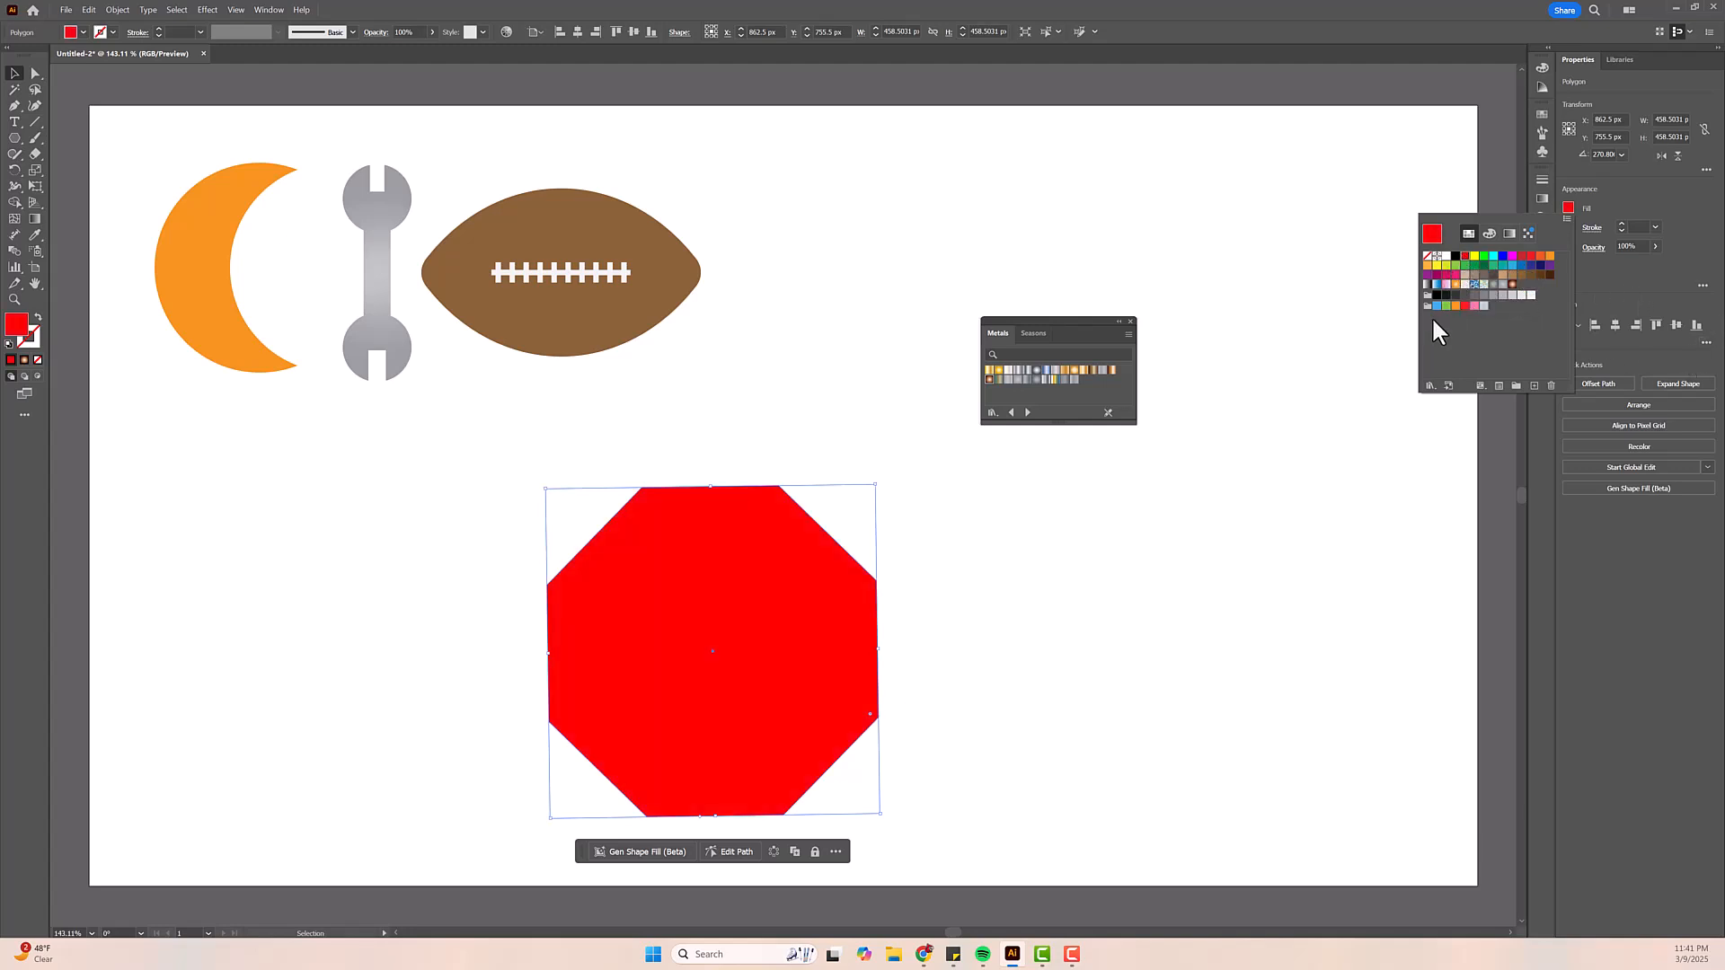
- Load the Earthtone swatch library, enlarge its swatch view and fill the octagon with the dark red in the last colour group
left_click(1431, 385)
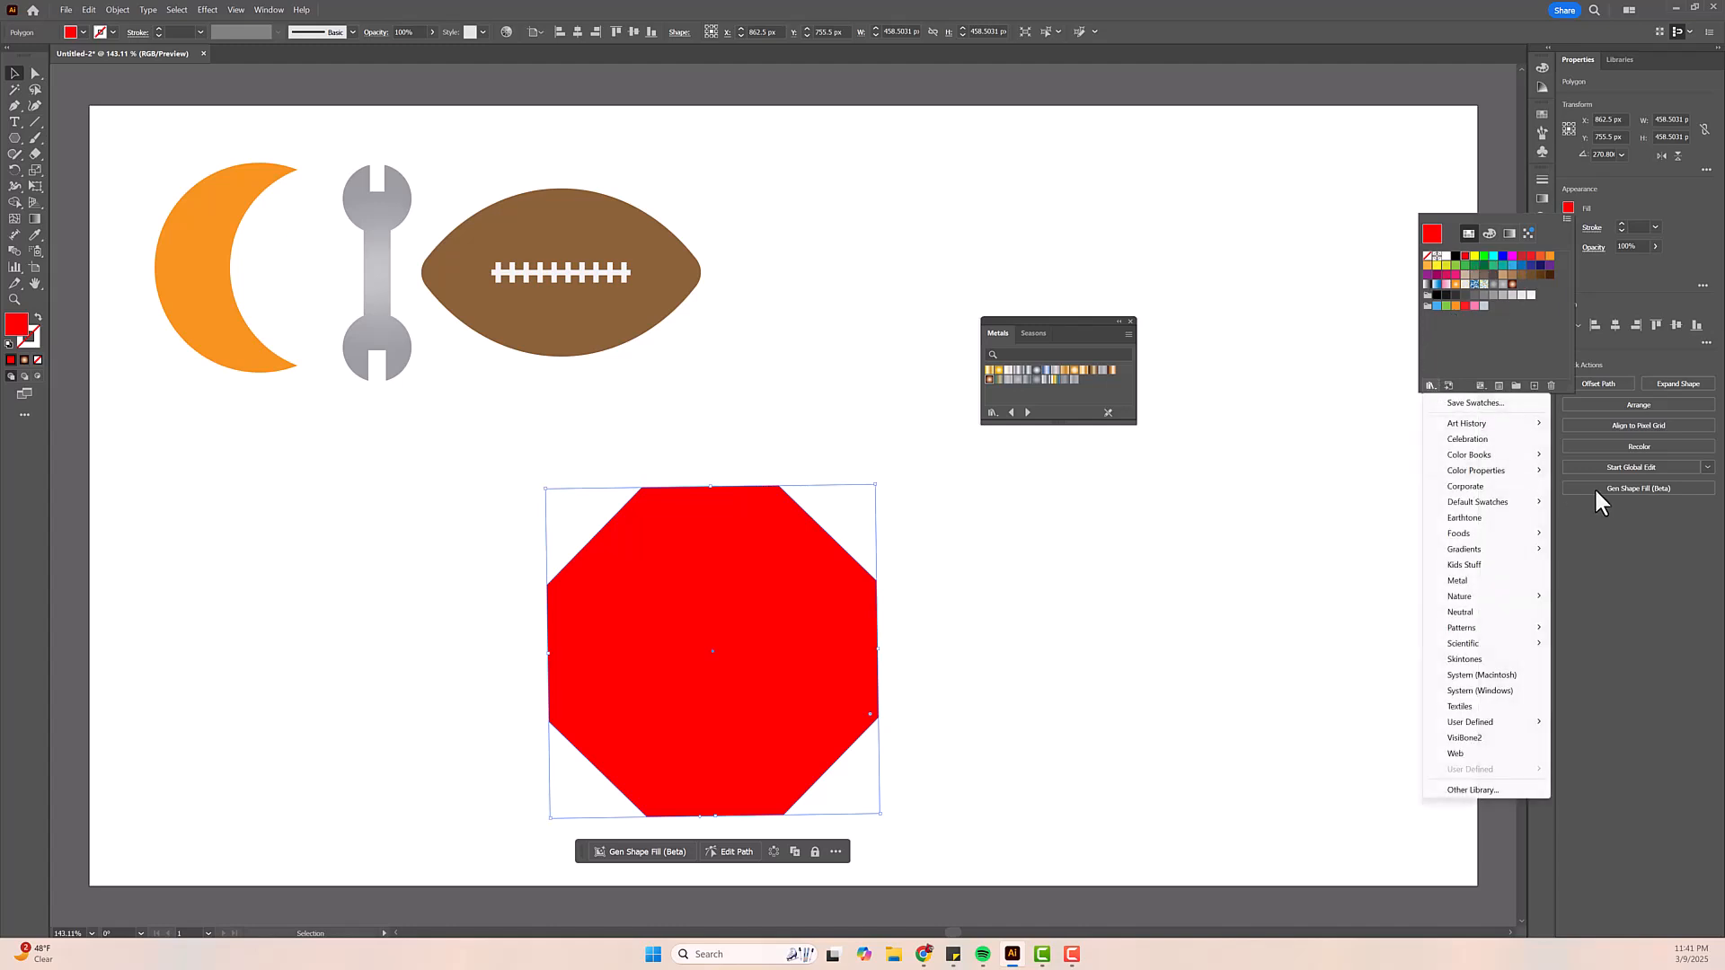
left_click(1485, 519)
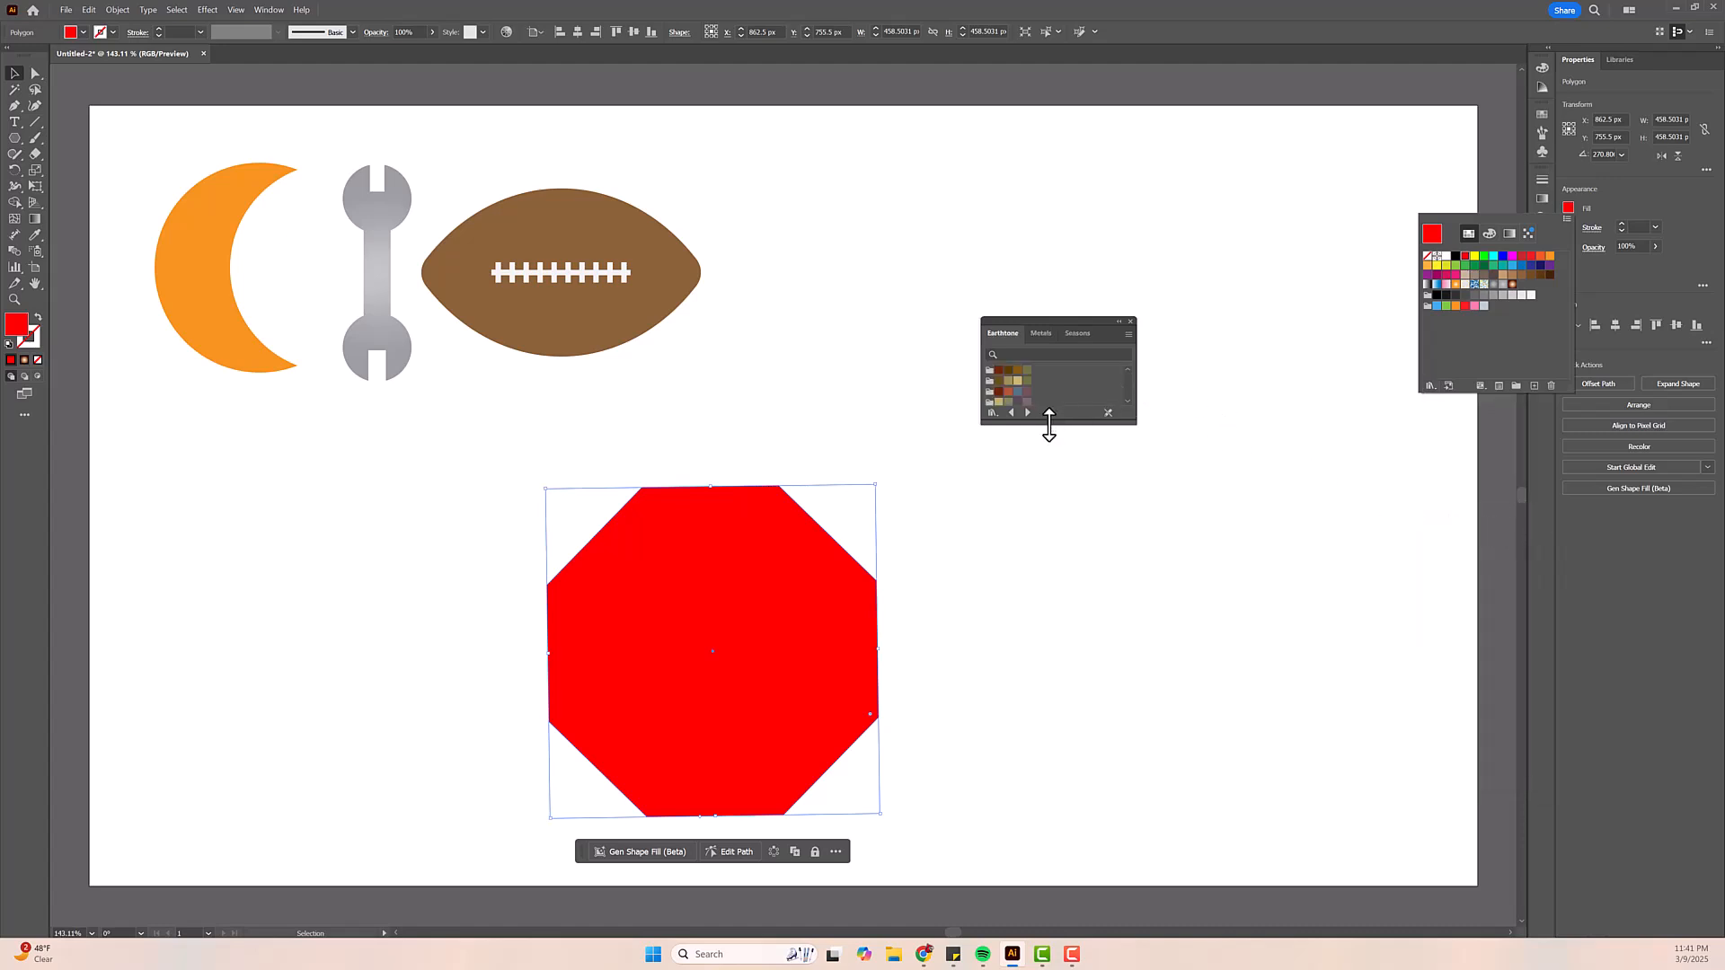
left_click_drag(1049, 425, 1056, 555)
left_click_drag(1047, 422, 1033, 608)
left_click(1046, 467)
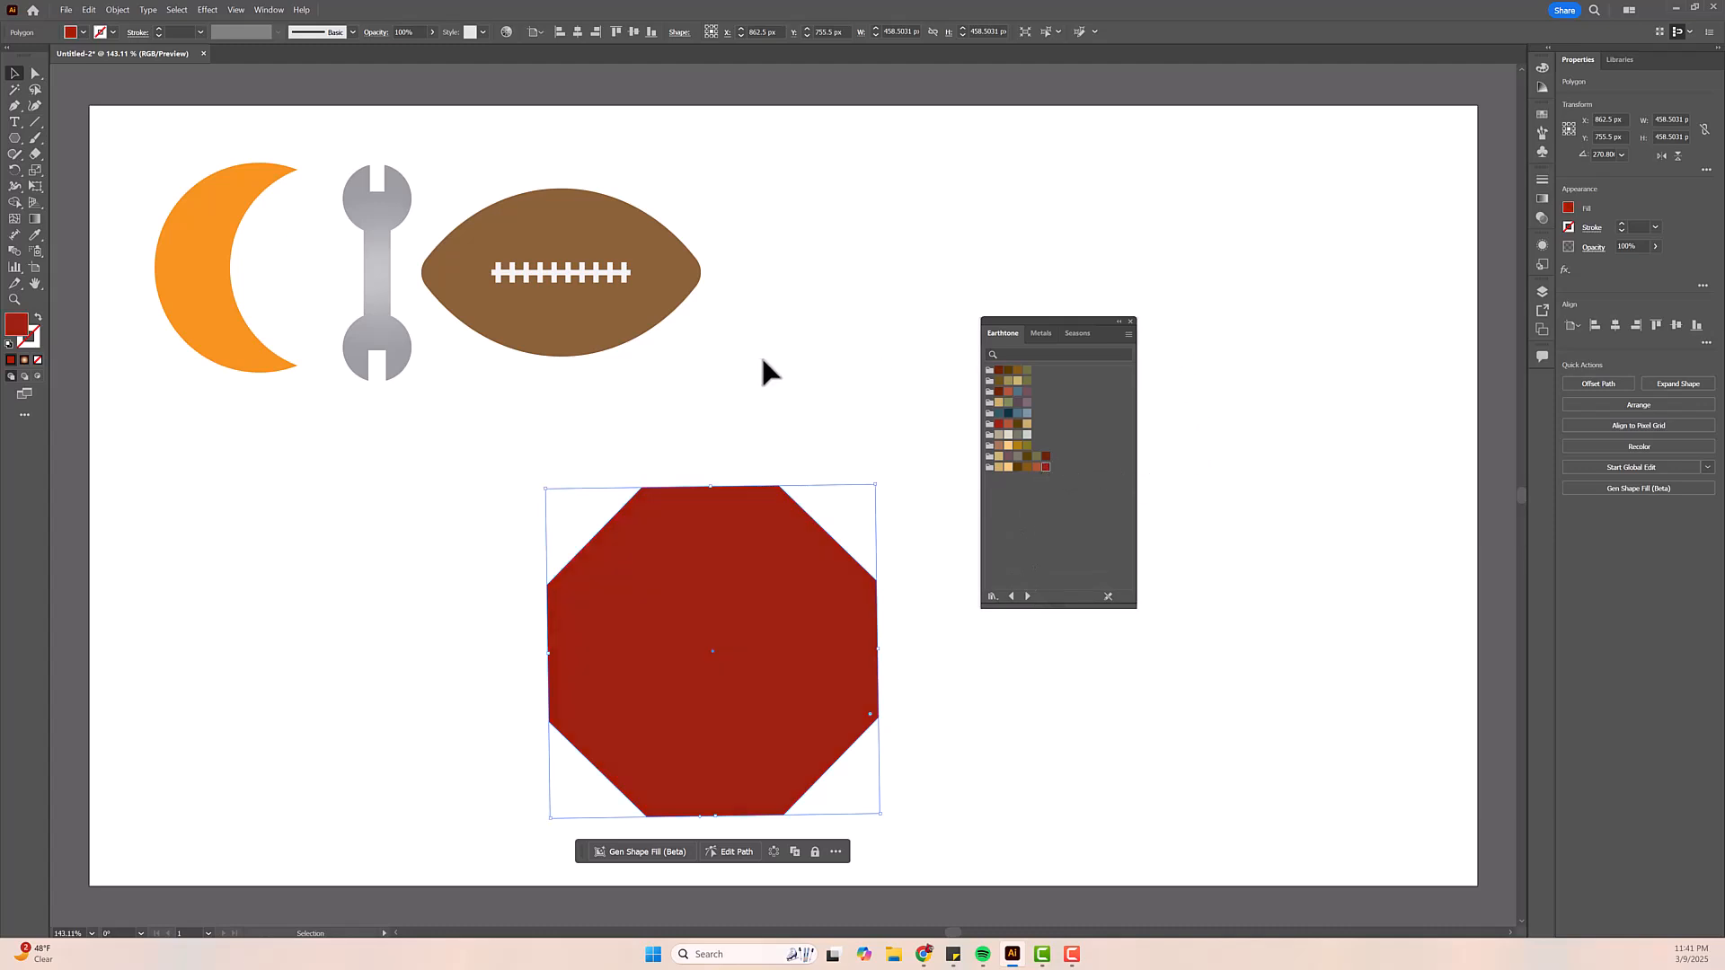
left_click(795, 381)
- Try reshaping the octagon to a narrower, taller form about 402 px by 527 px, and undo the resize
left_click(766, 575)
left_click_drag(768, 537, 725, 509)
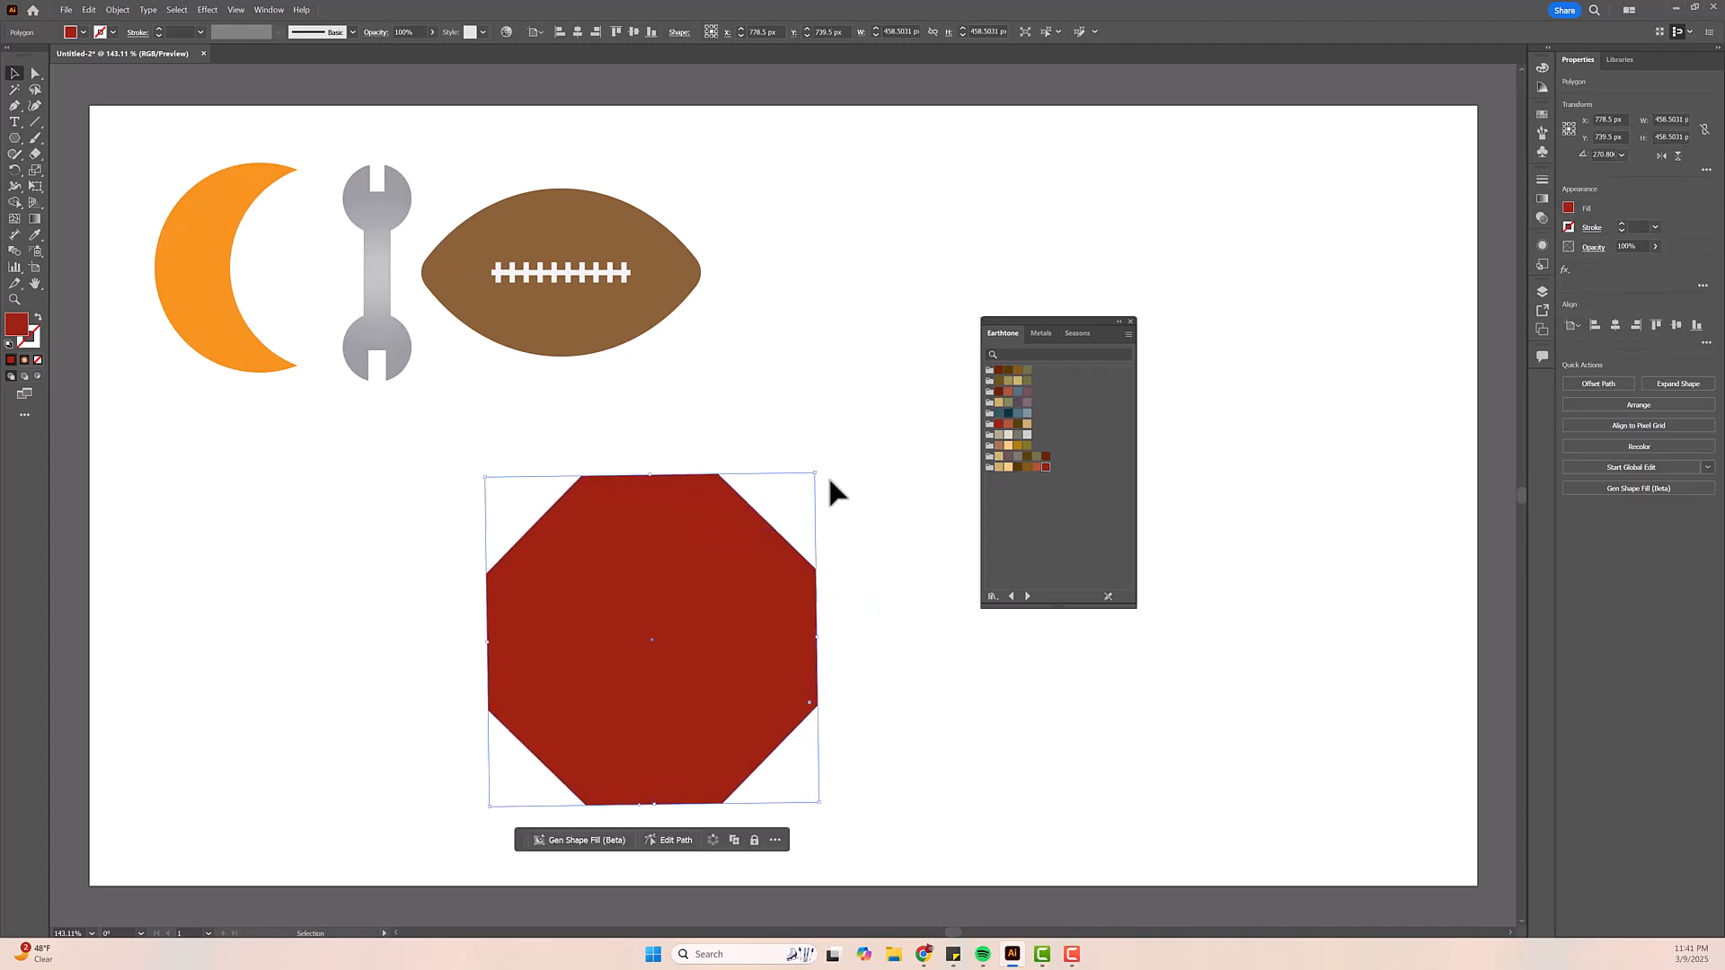
left_click_drag(815, 473, 775, 430)
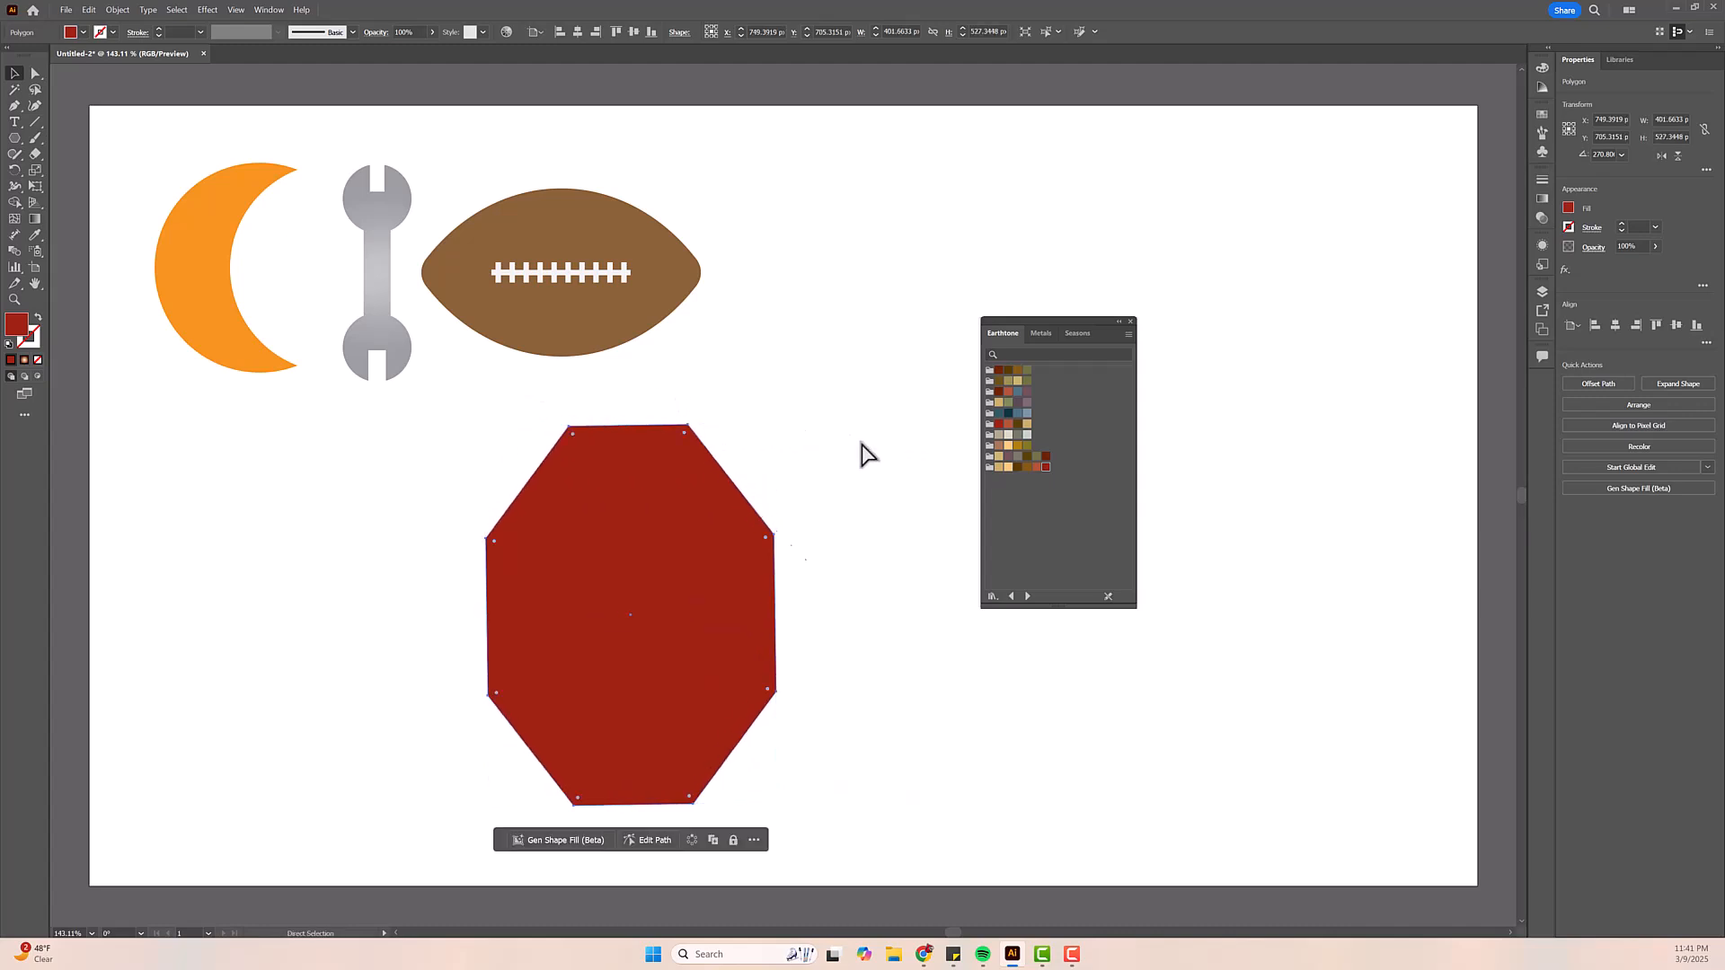
key("ctrl+z")
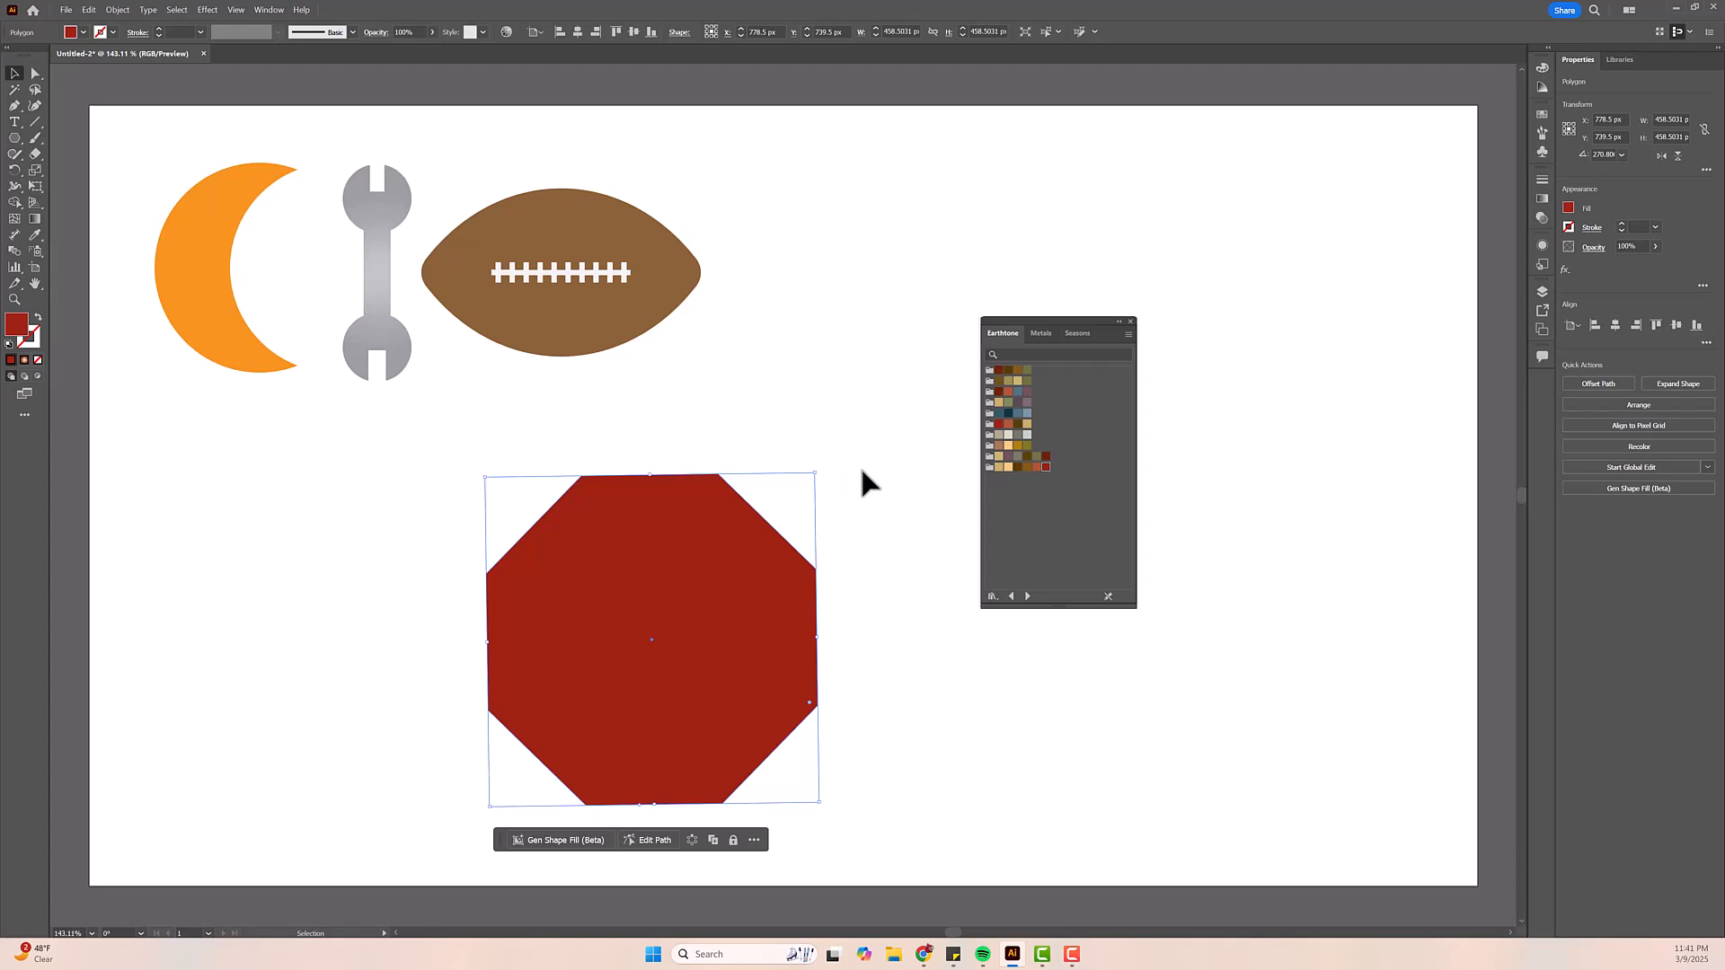
- Move the octagon up below the football and add the text STOP in the empty space beside it
left_click(861, 464)
left_click_drag(667, 601, 737, 532)
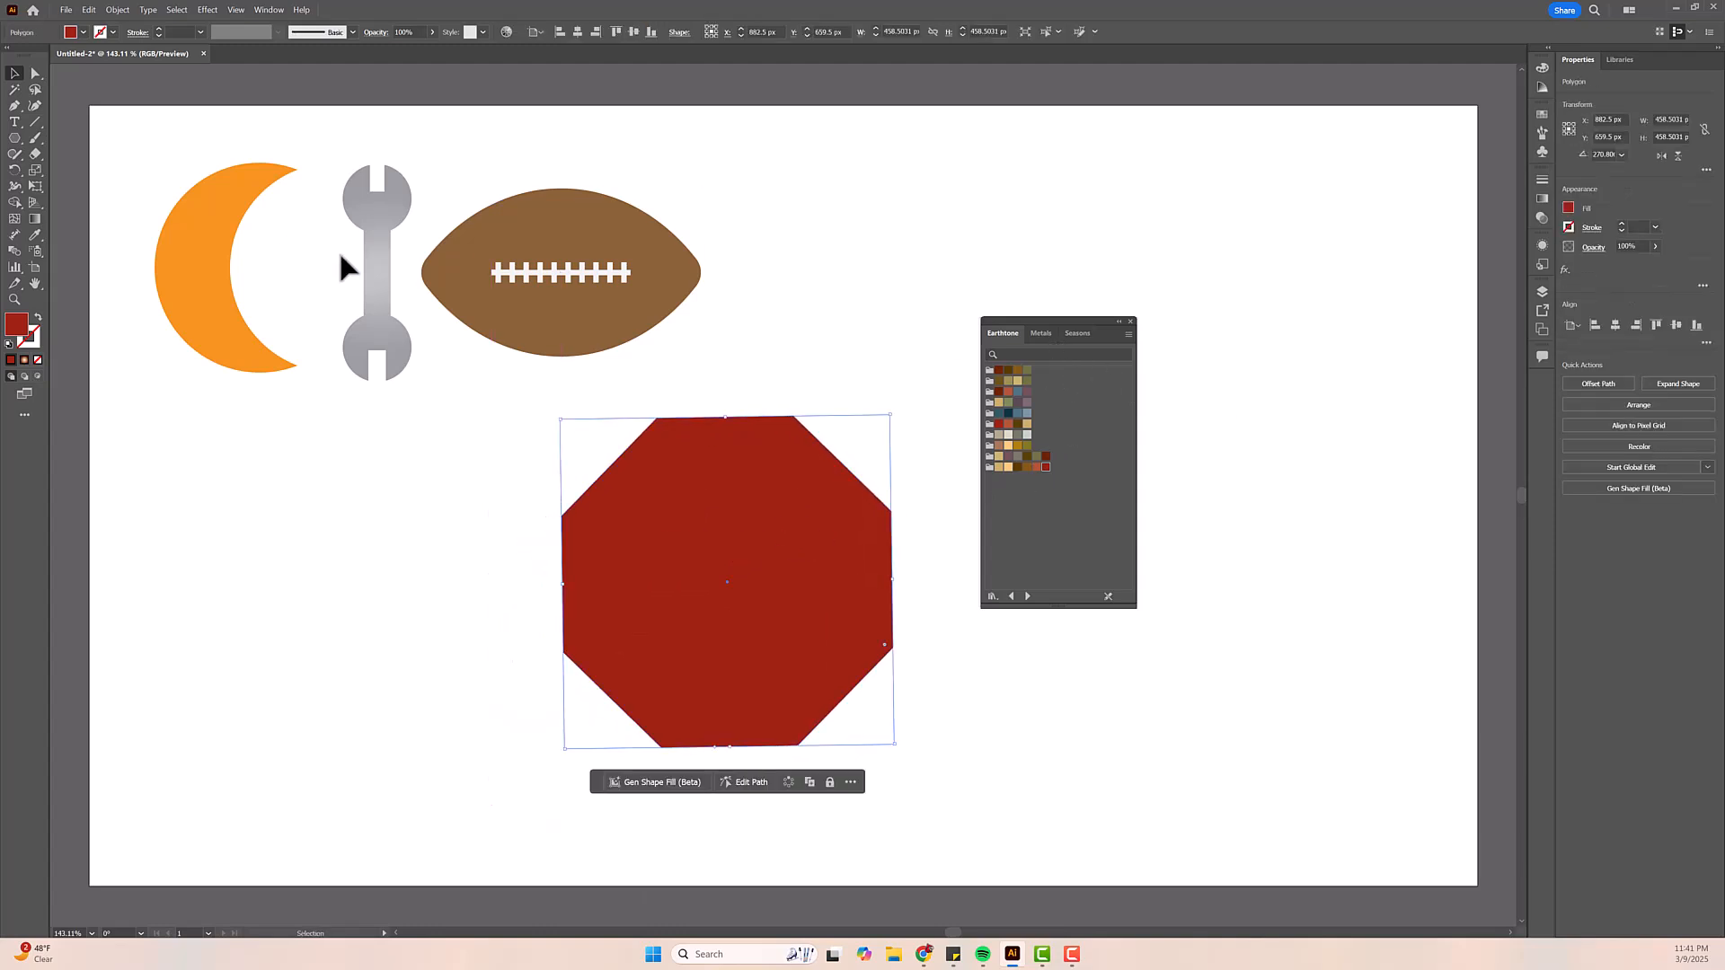
left_click(15, 122)
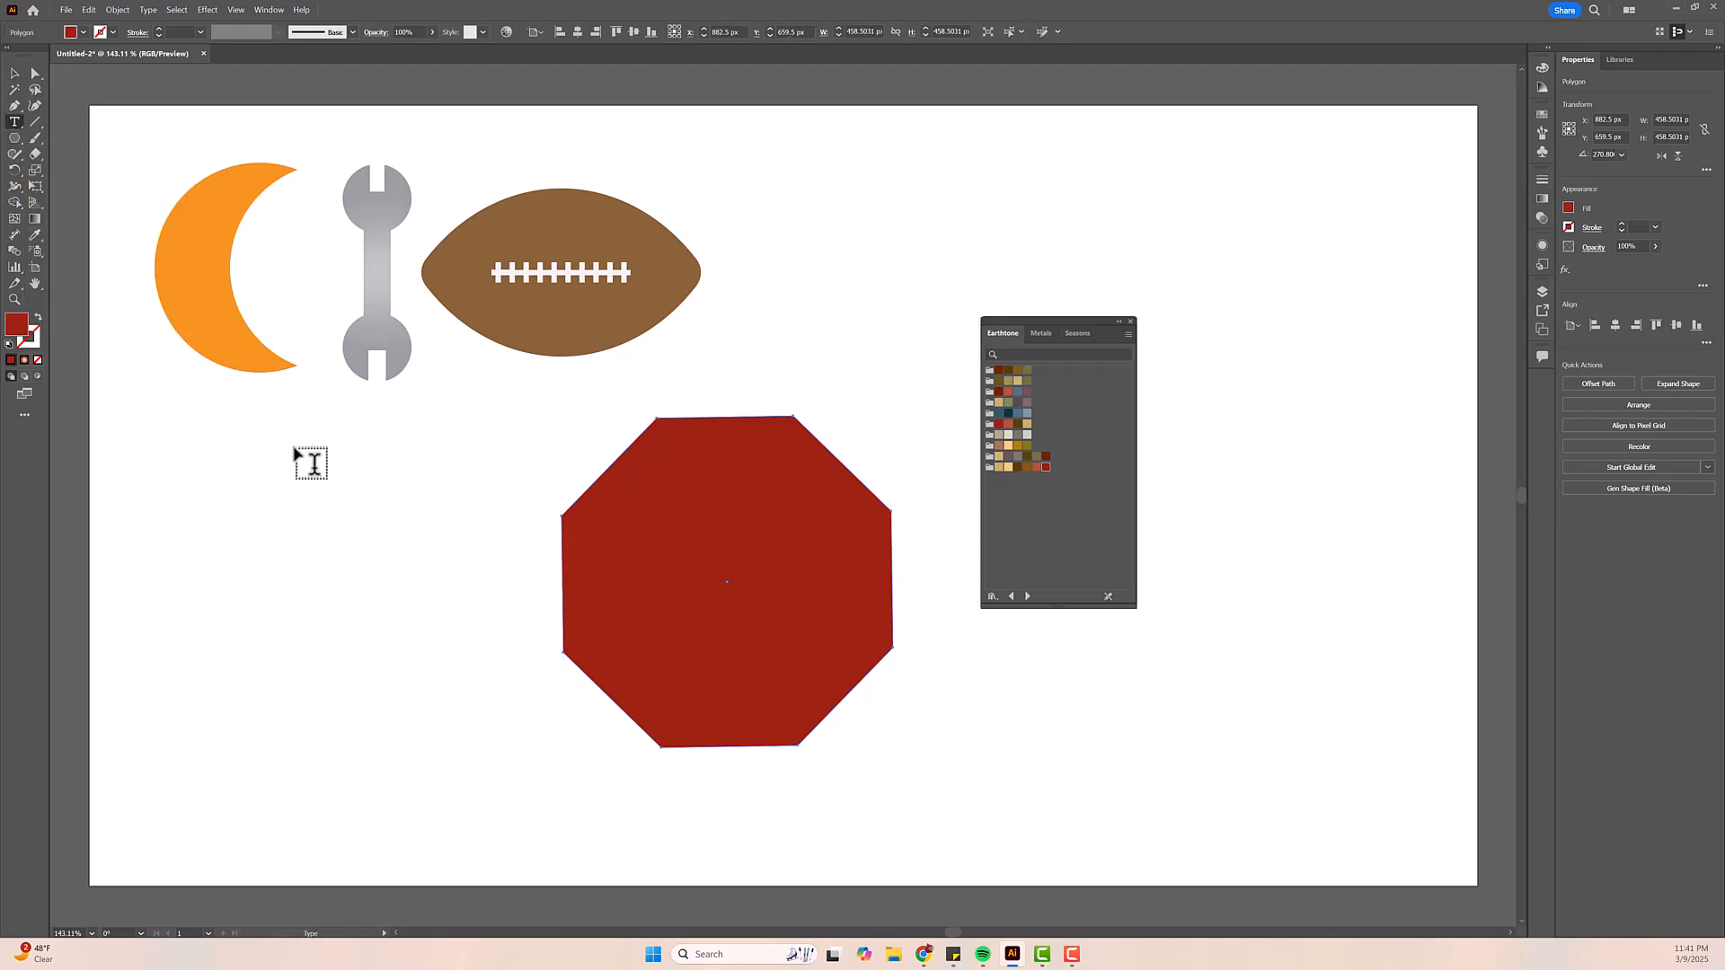
left_click(247, 544)
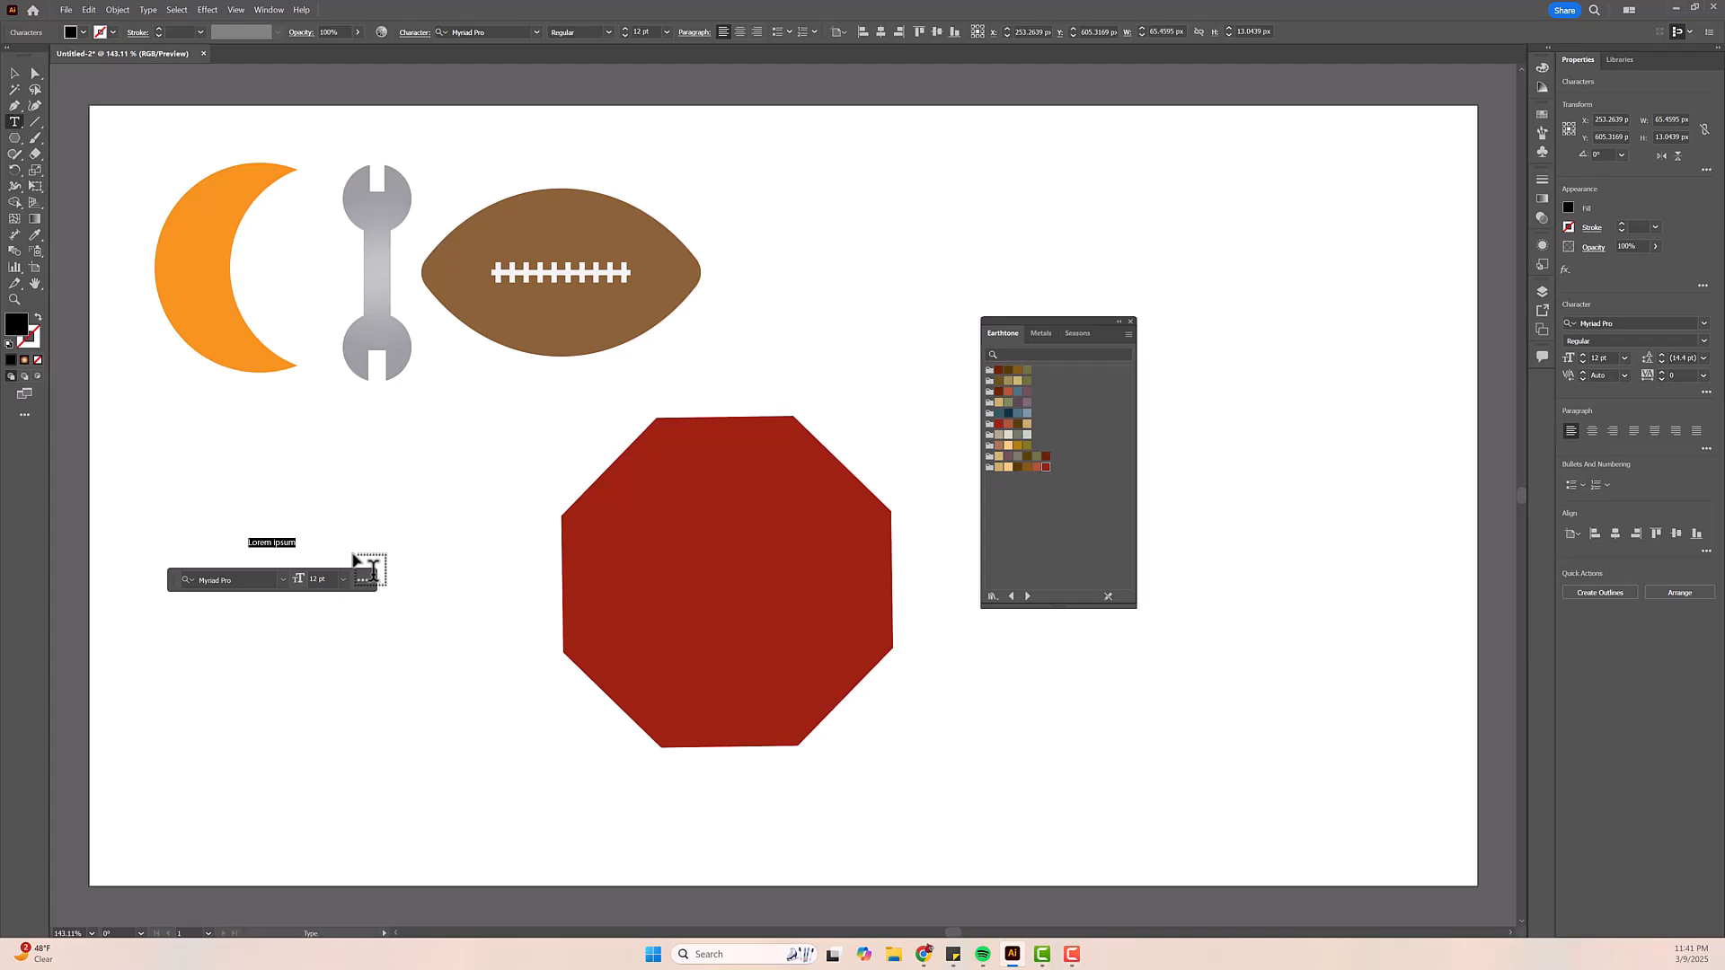
type("st")
left_click(14, 76)
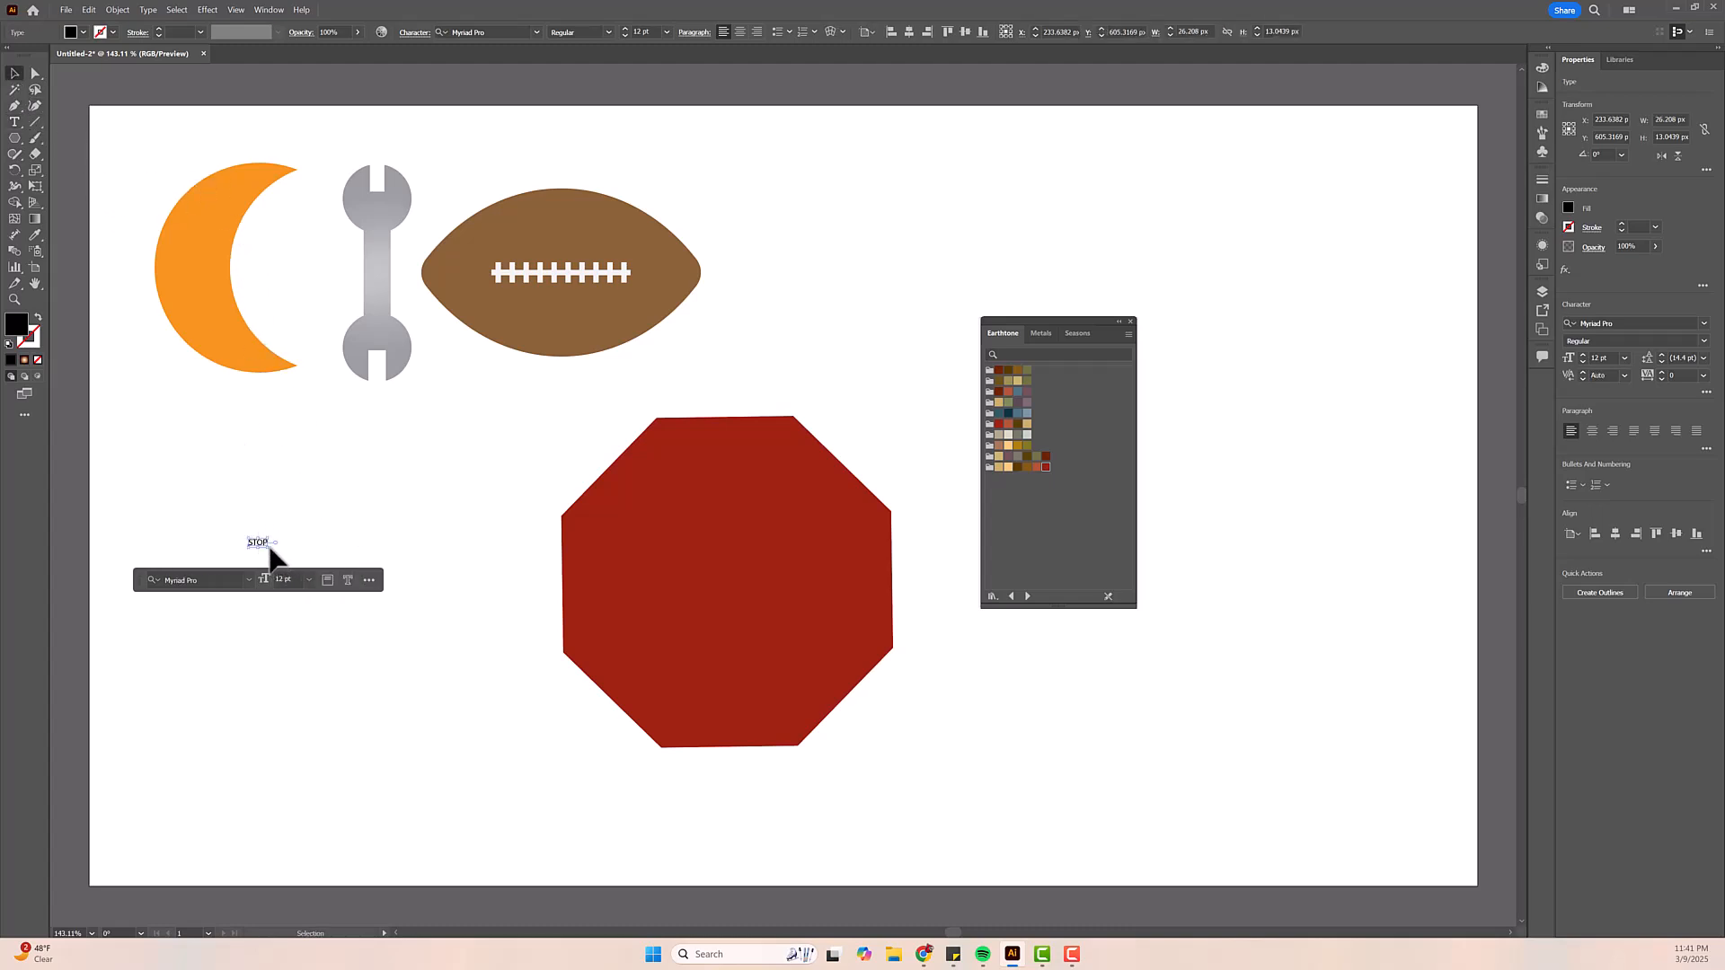
- Set the STOP text in BentonSans Black and scale it to about 121 pt so it fits within the octagon's width
left_click_drag(268, 547, 510, 688)
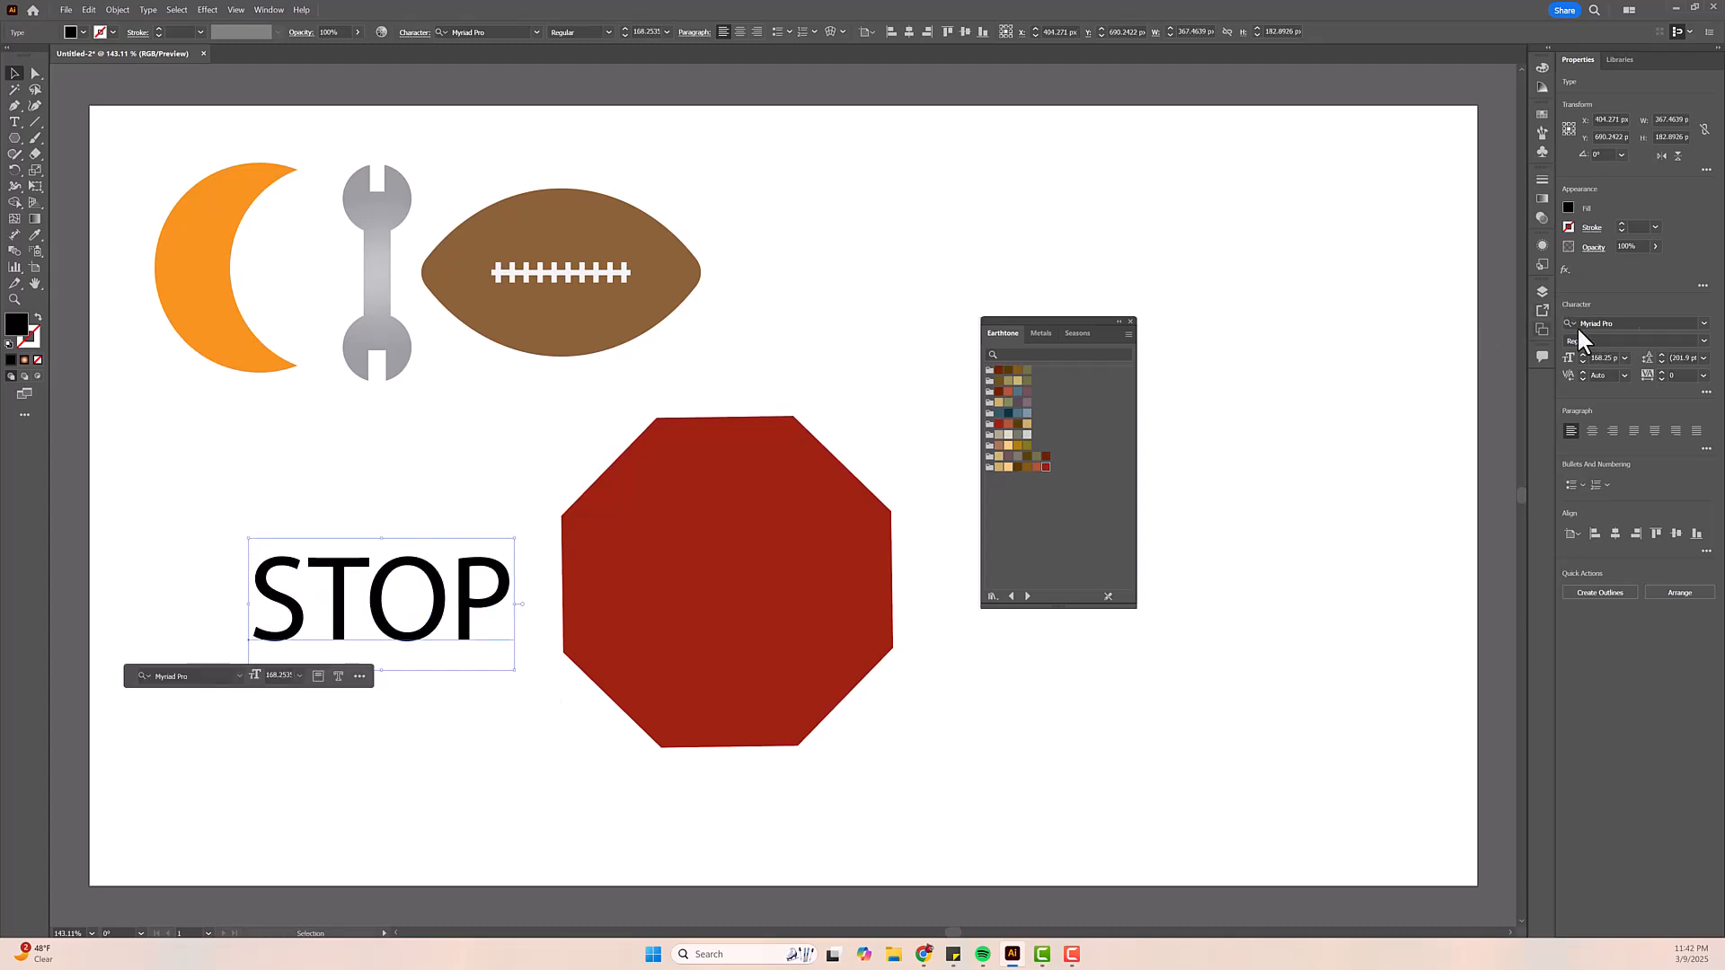
left_click(1704, 323)
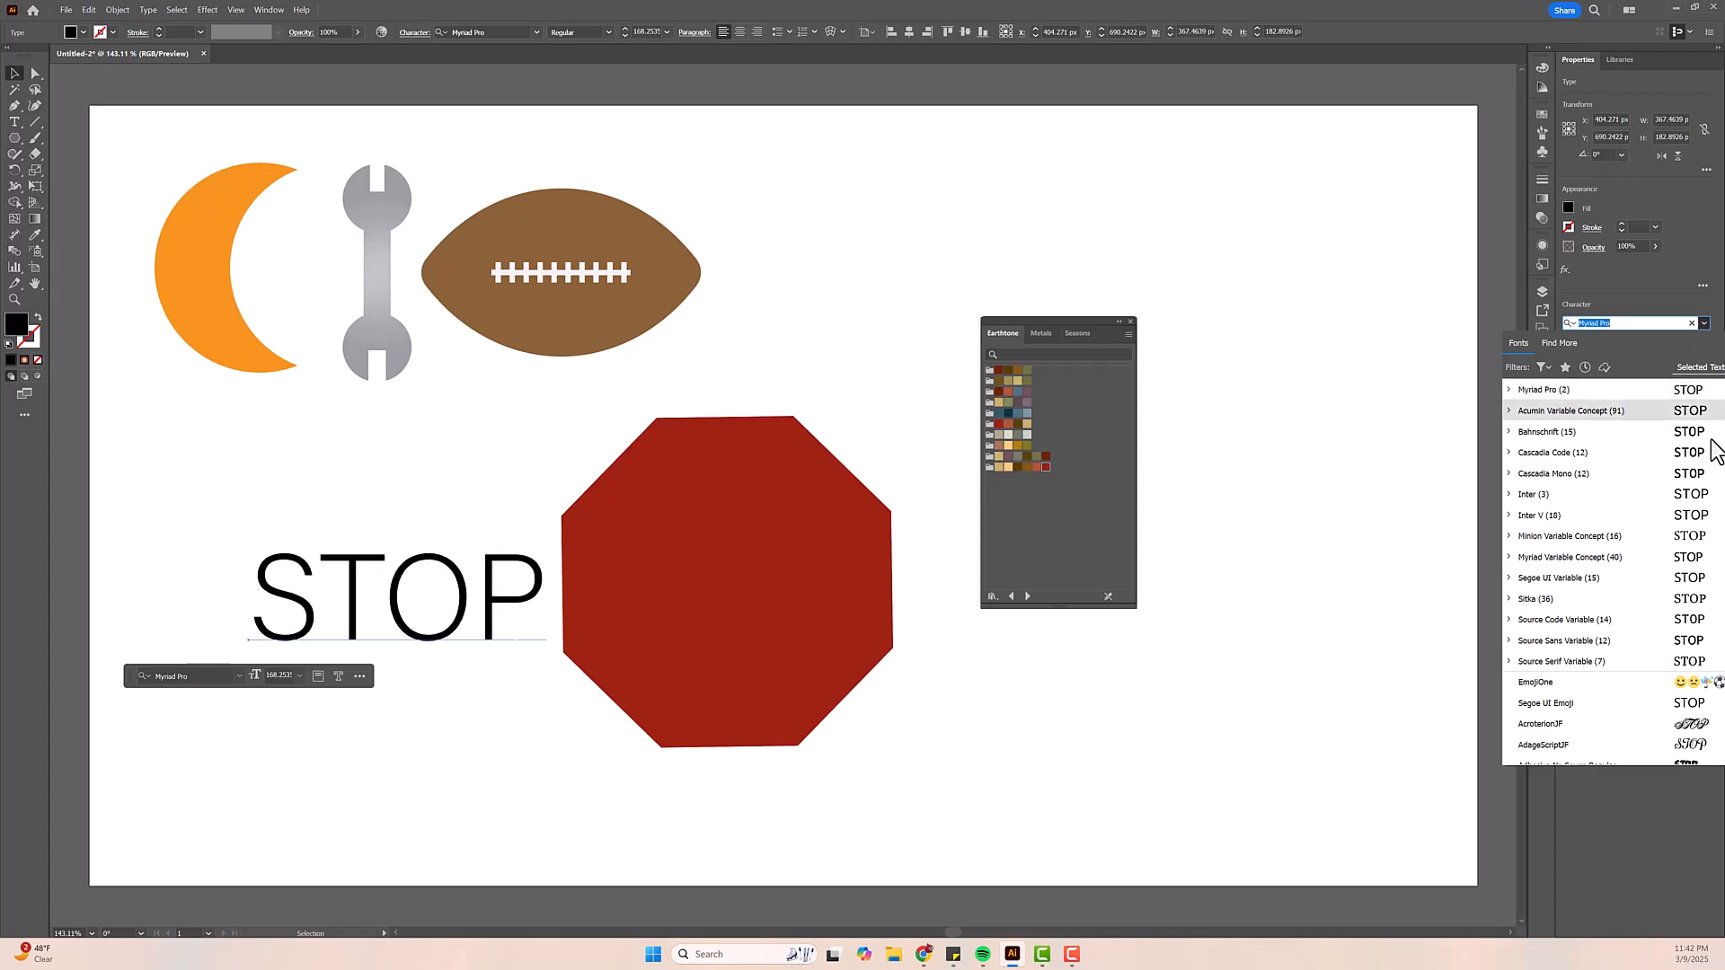
scroll(1698, 554, "down", 4)
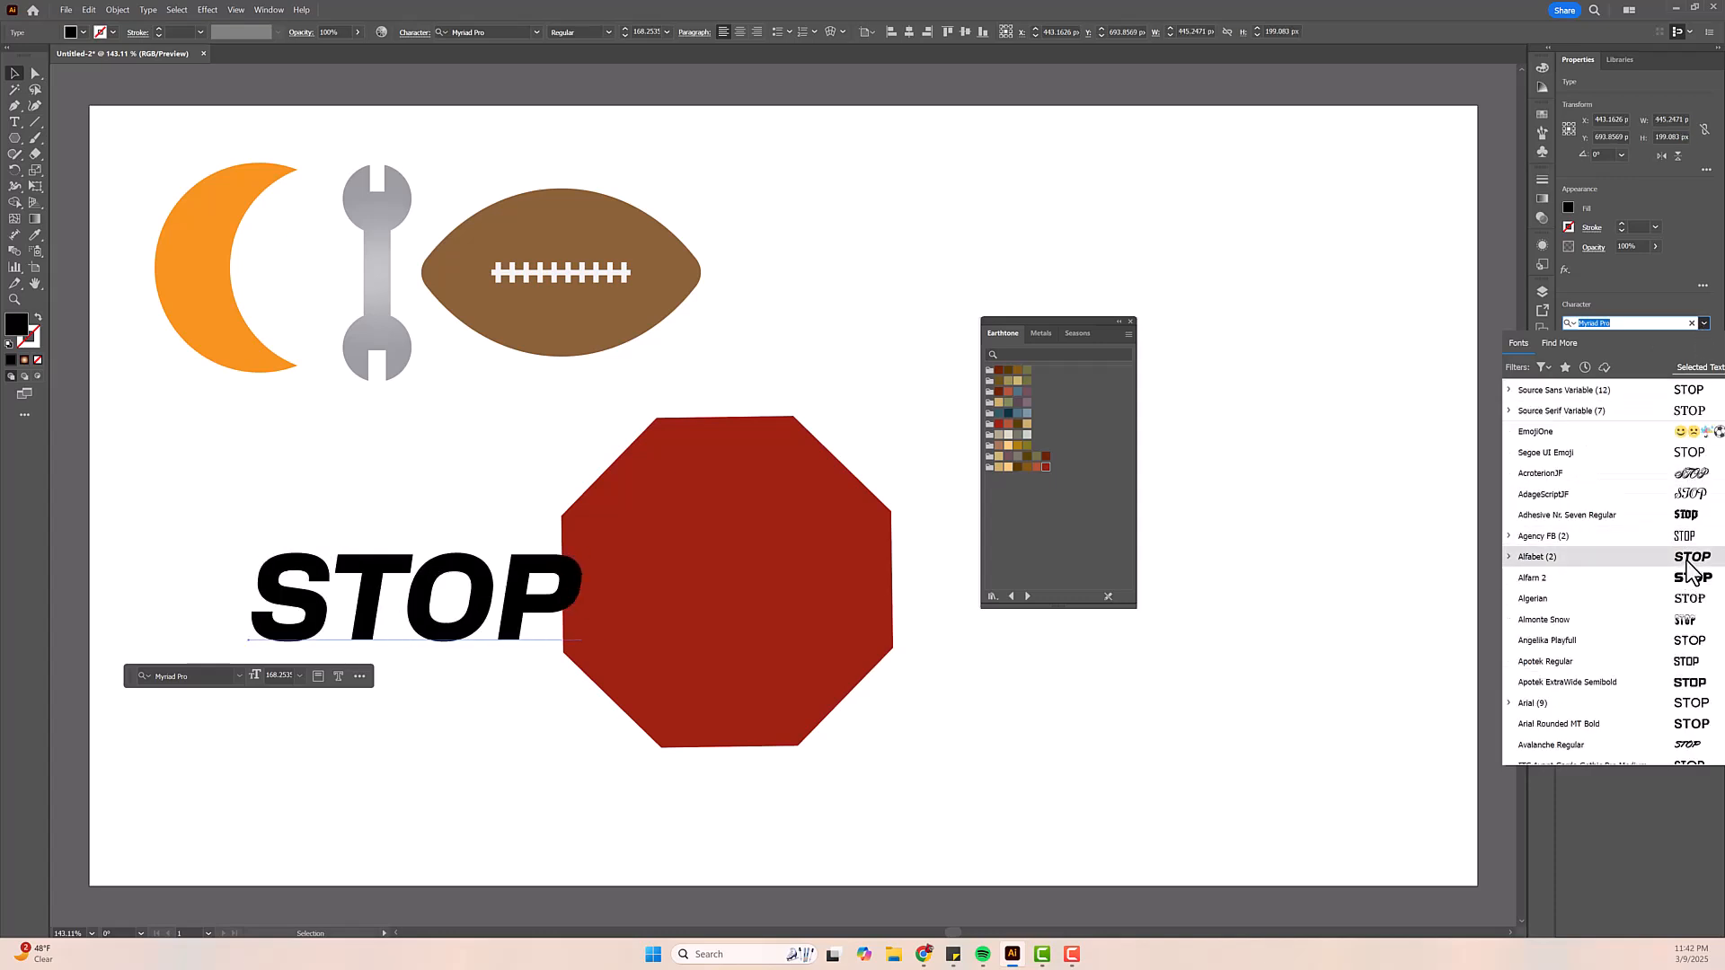
scroll(1687, 600, "down", 2)
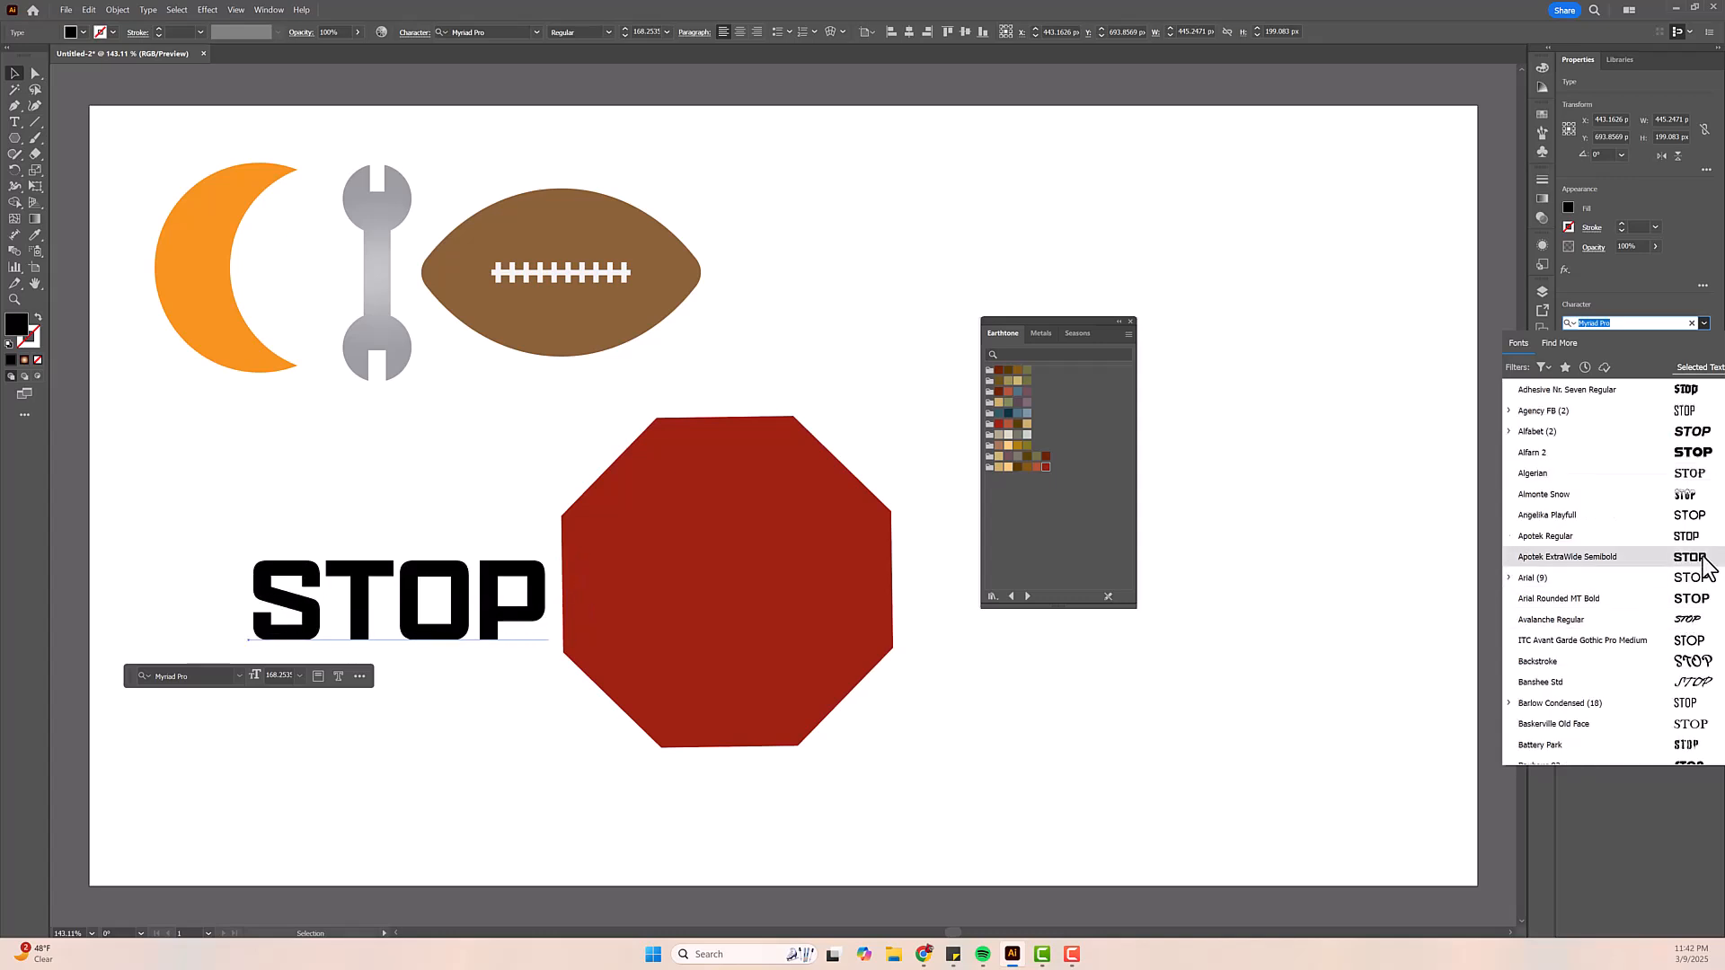
scroll(1703, 568, "down", 4)
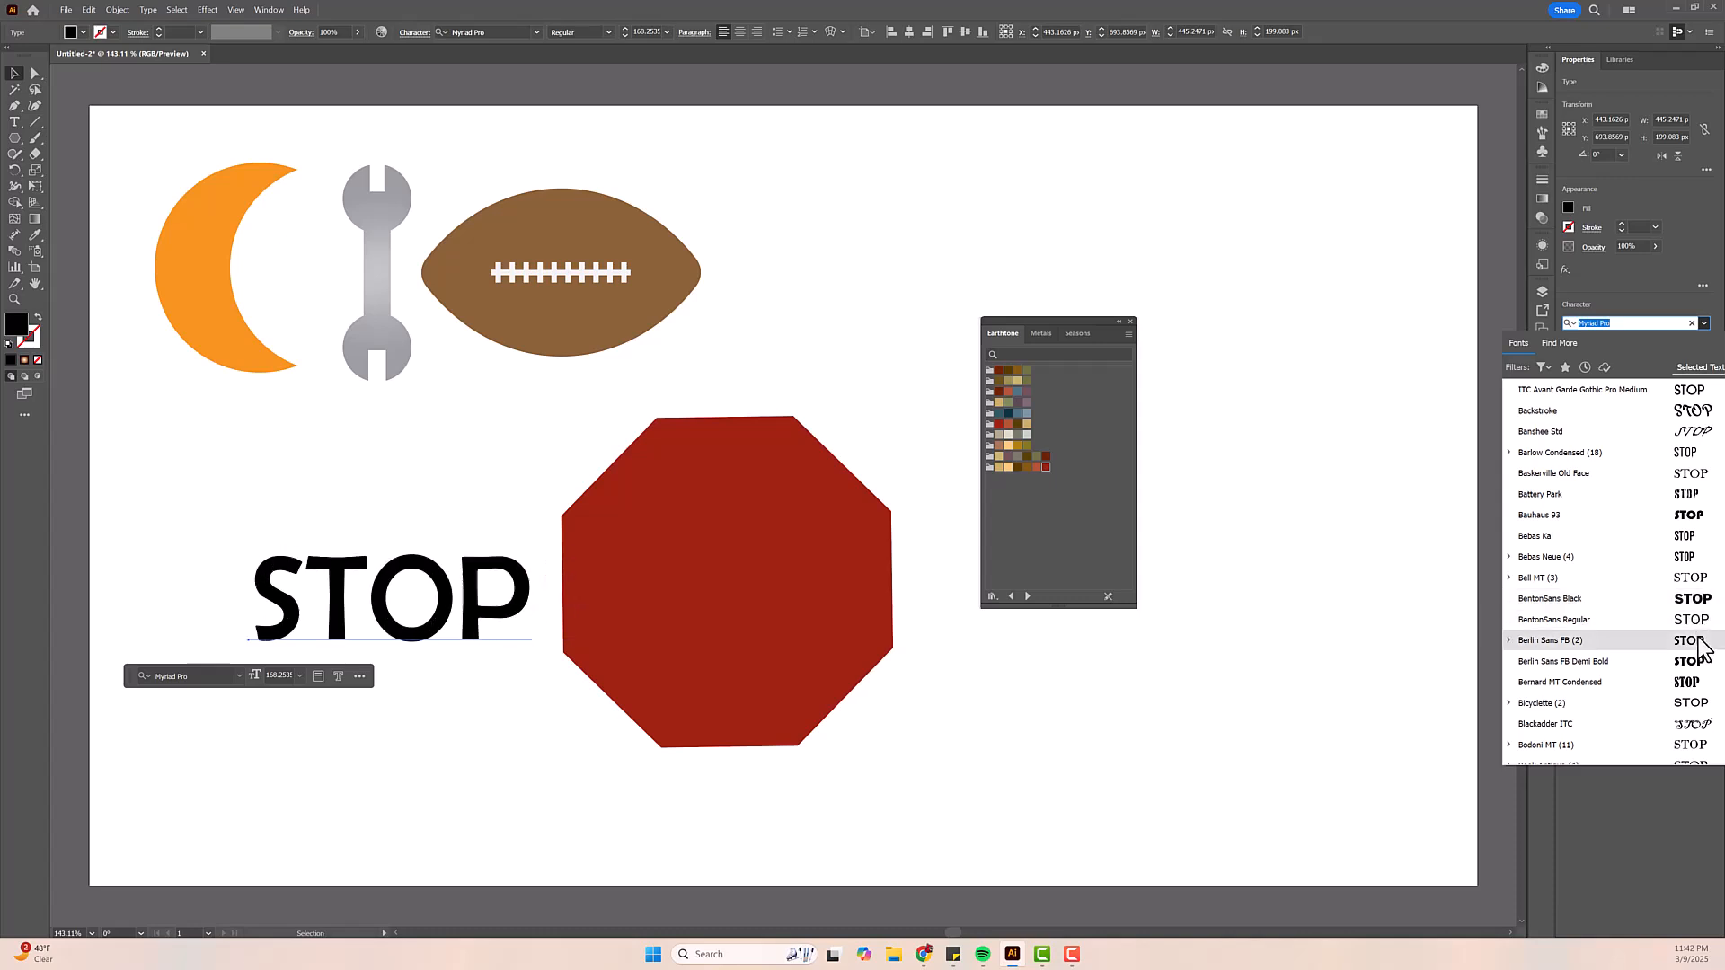
left_click(1692, 600)
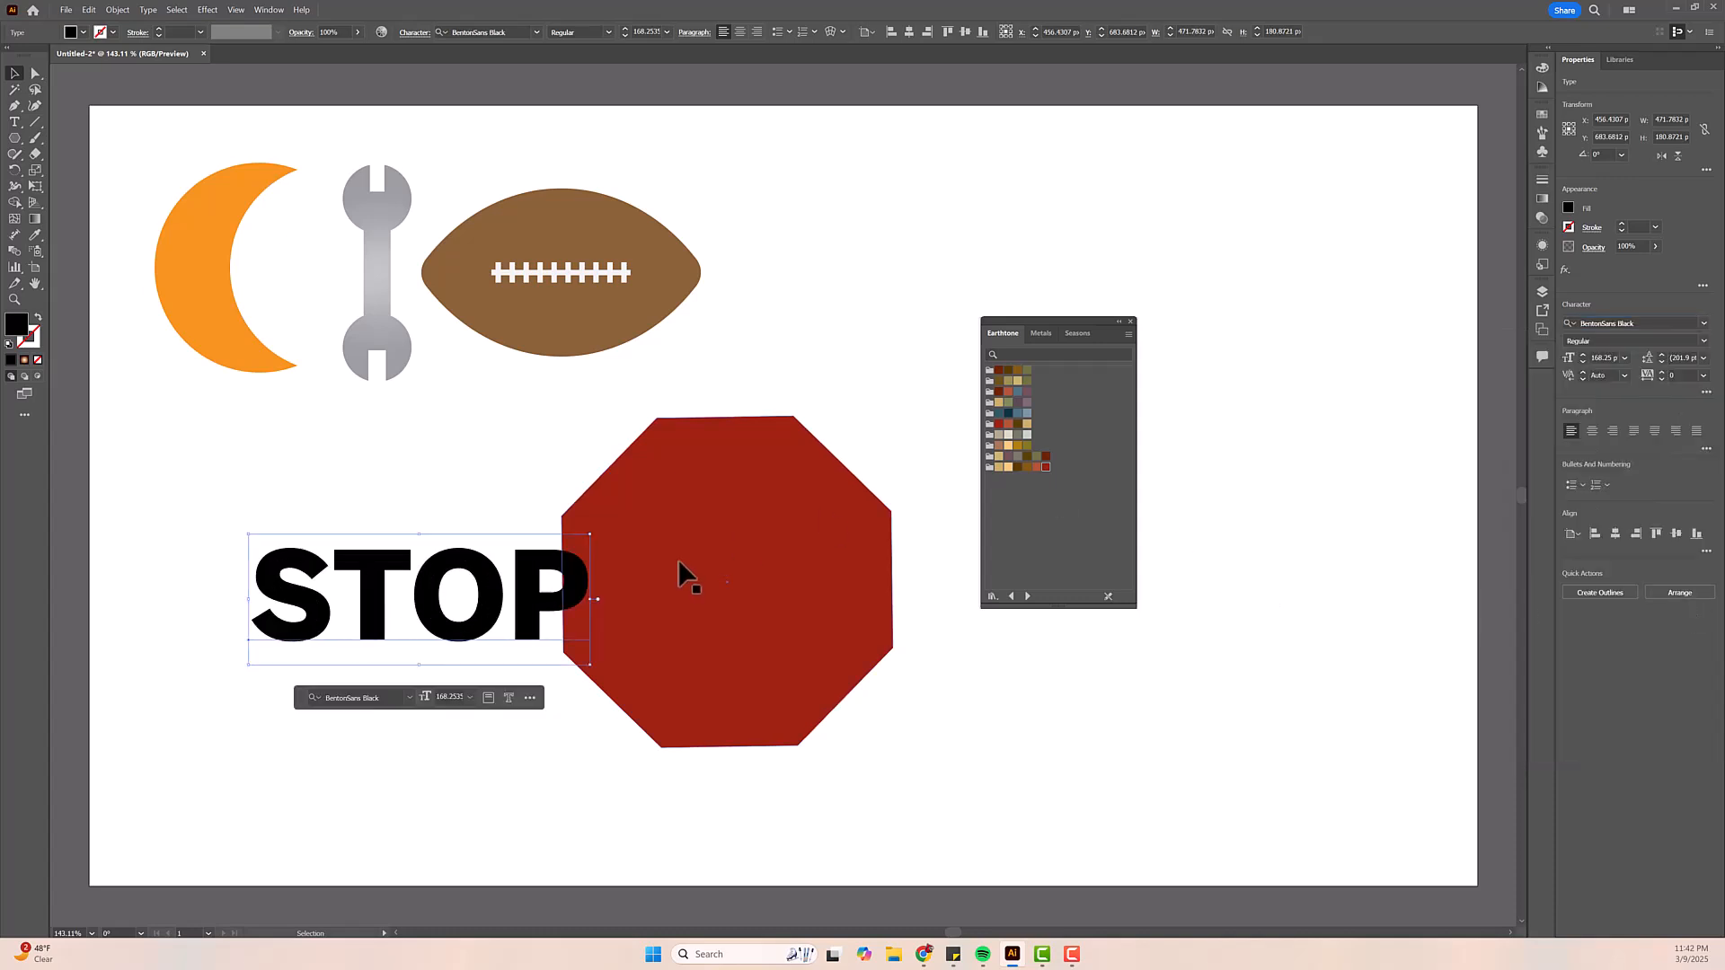
left_click_drag(589, 535, 495, 572)
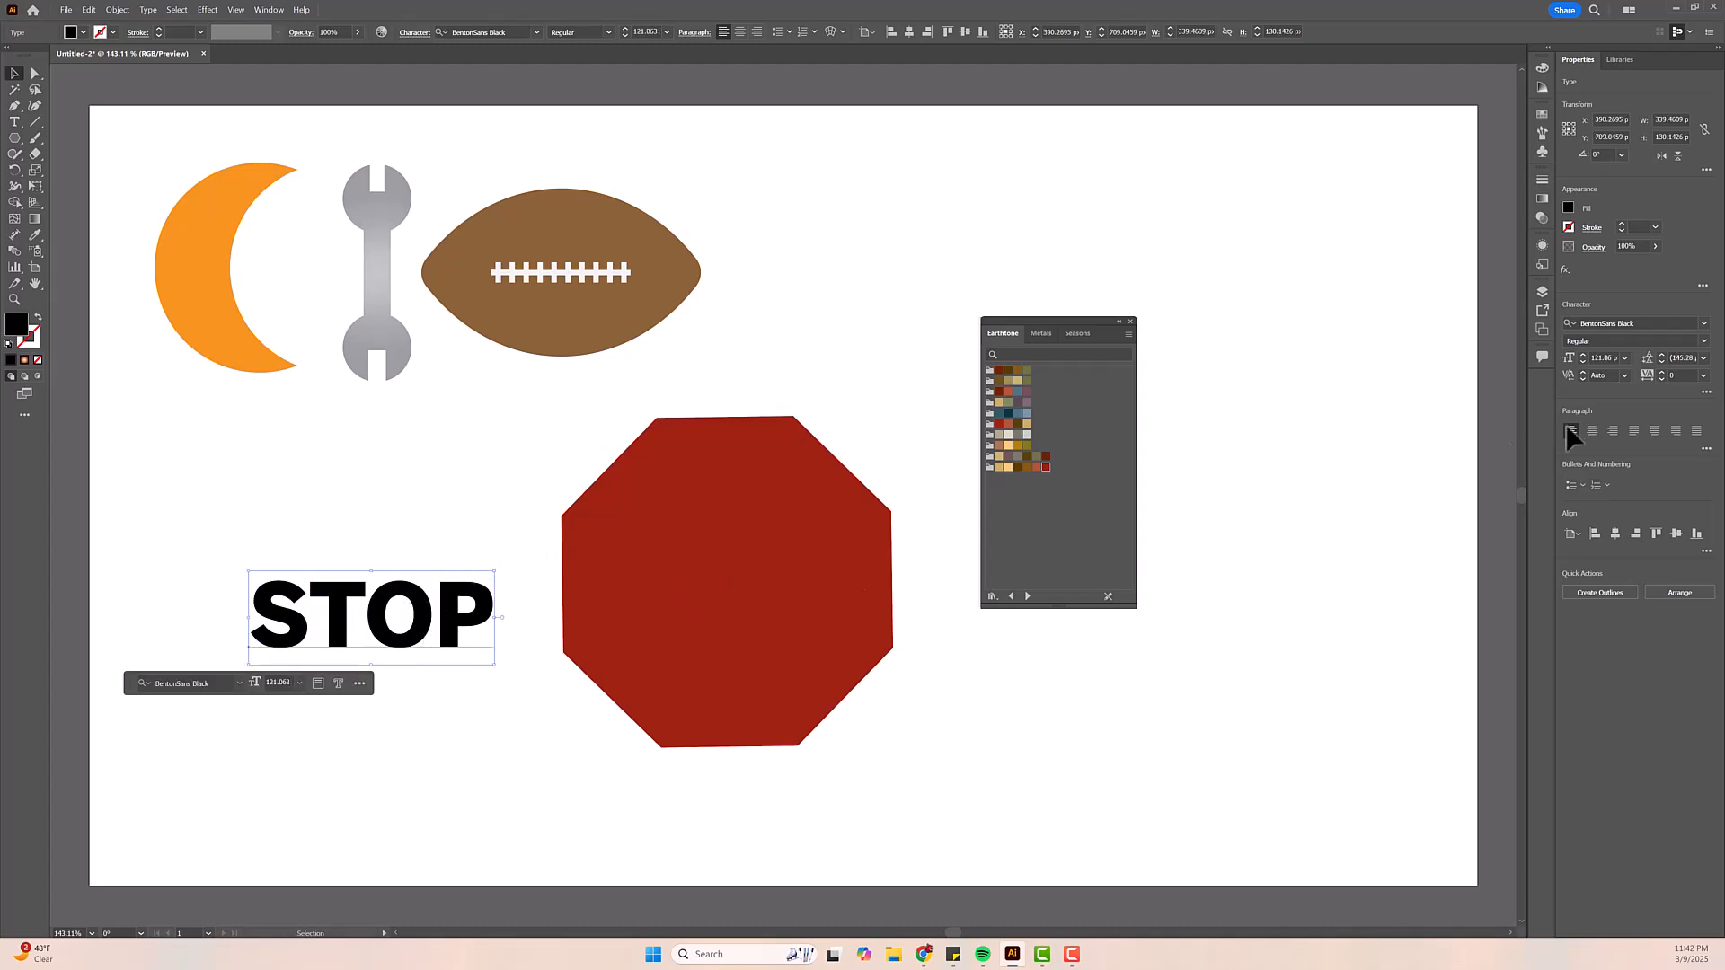
- Fill the STOP text with white and move it onto the middle of the octagon
left_click(1570, 207)
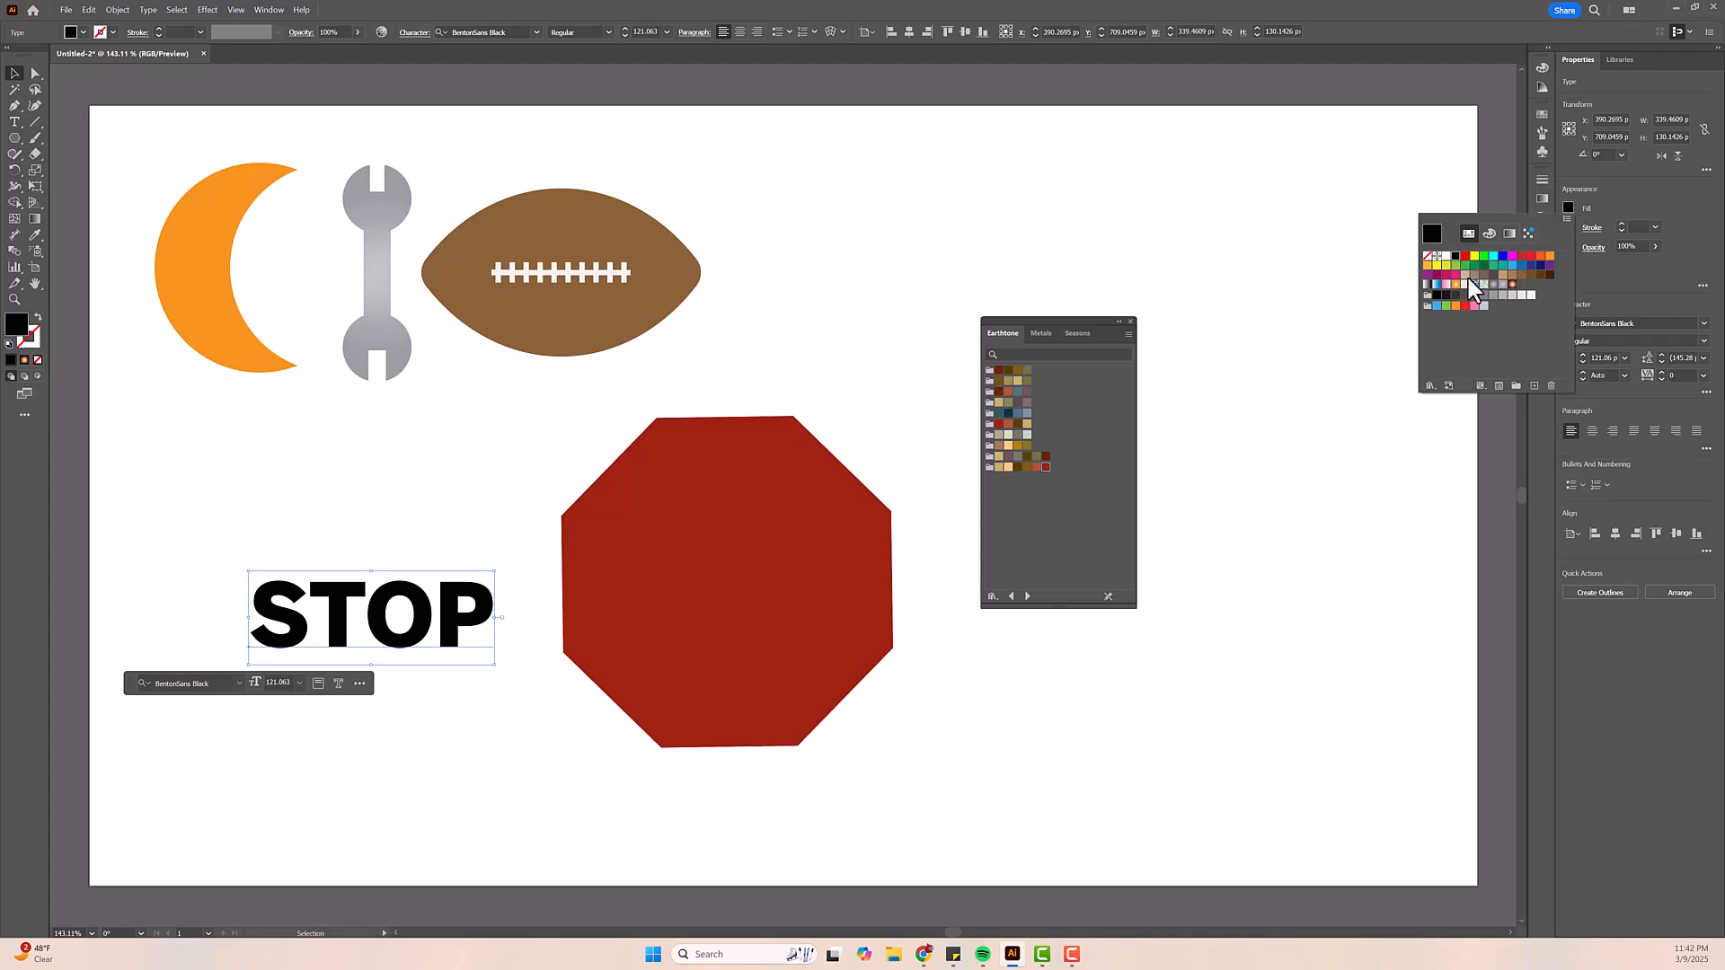
left_click(1446, 257)
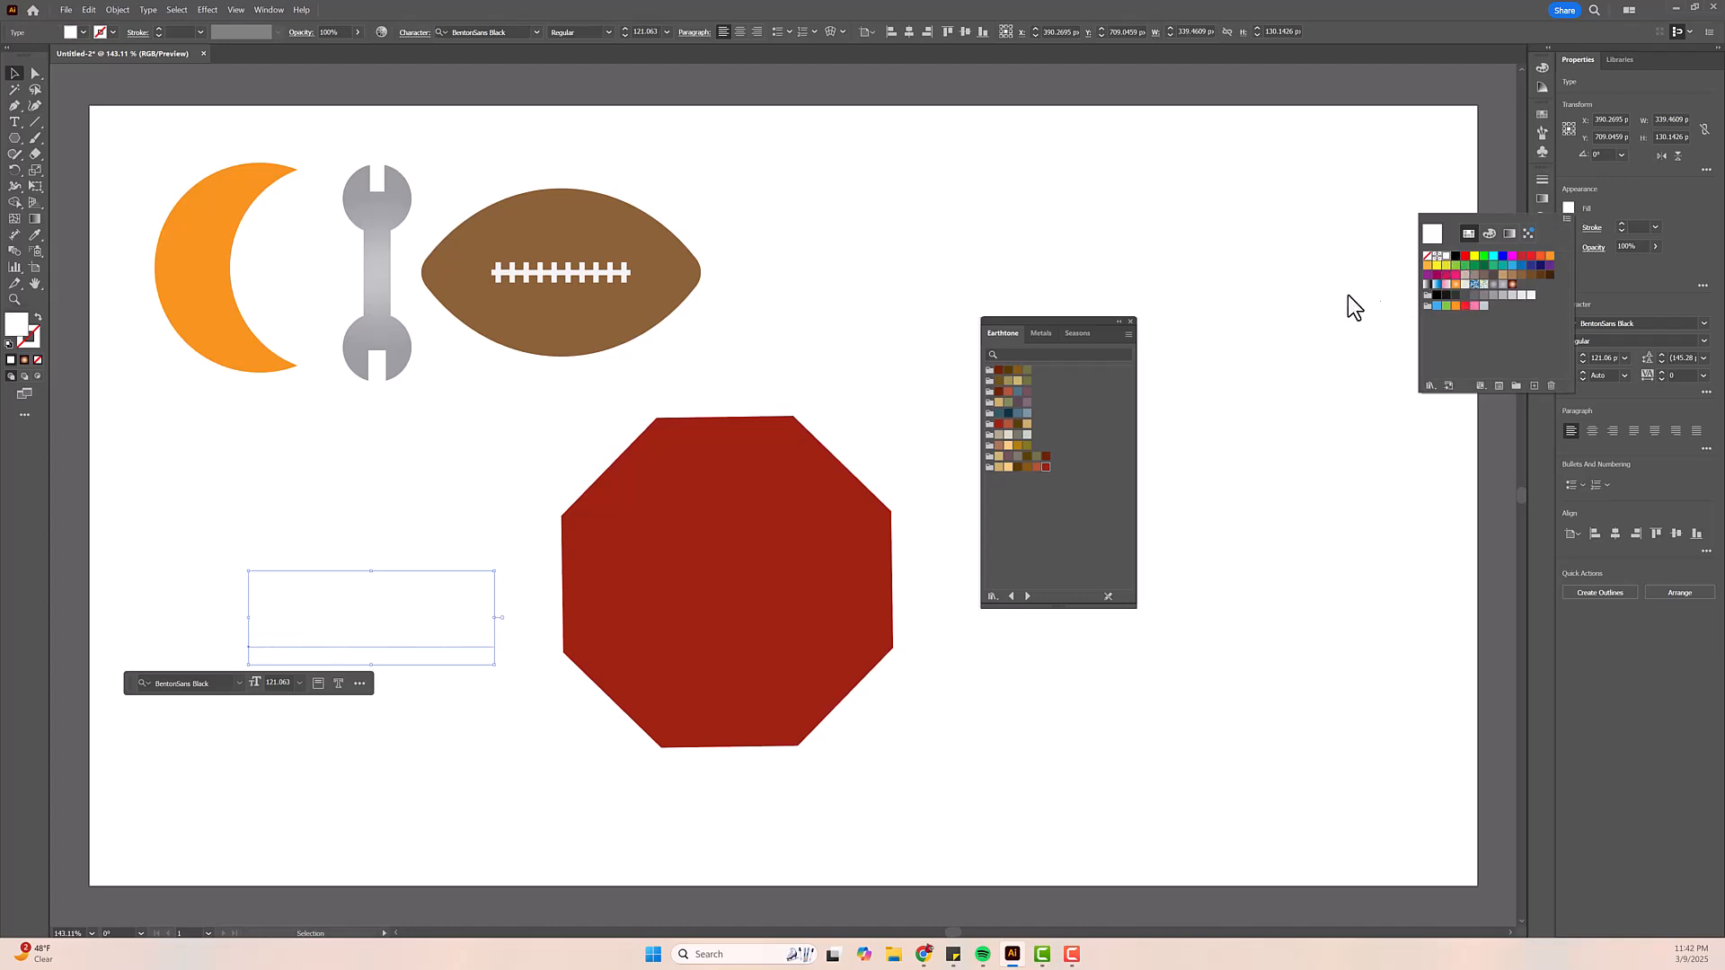
left_click(333, 606)
left_click(406, 569)
left_click_drag(402, 598, 758, 565)
- Align the STOP text and the octagon to each other by their vertical and horizontal centres
left_click_drag(562, 436, 778, 659)
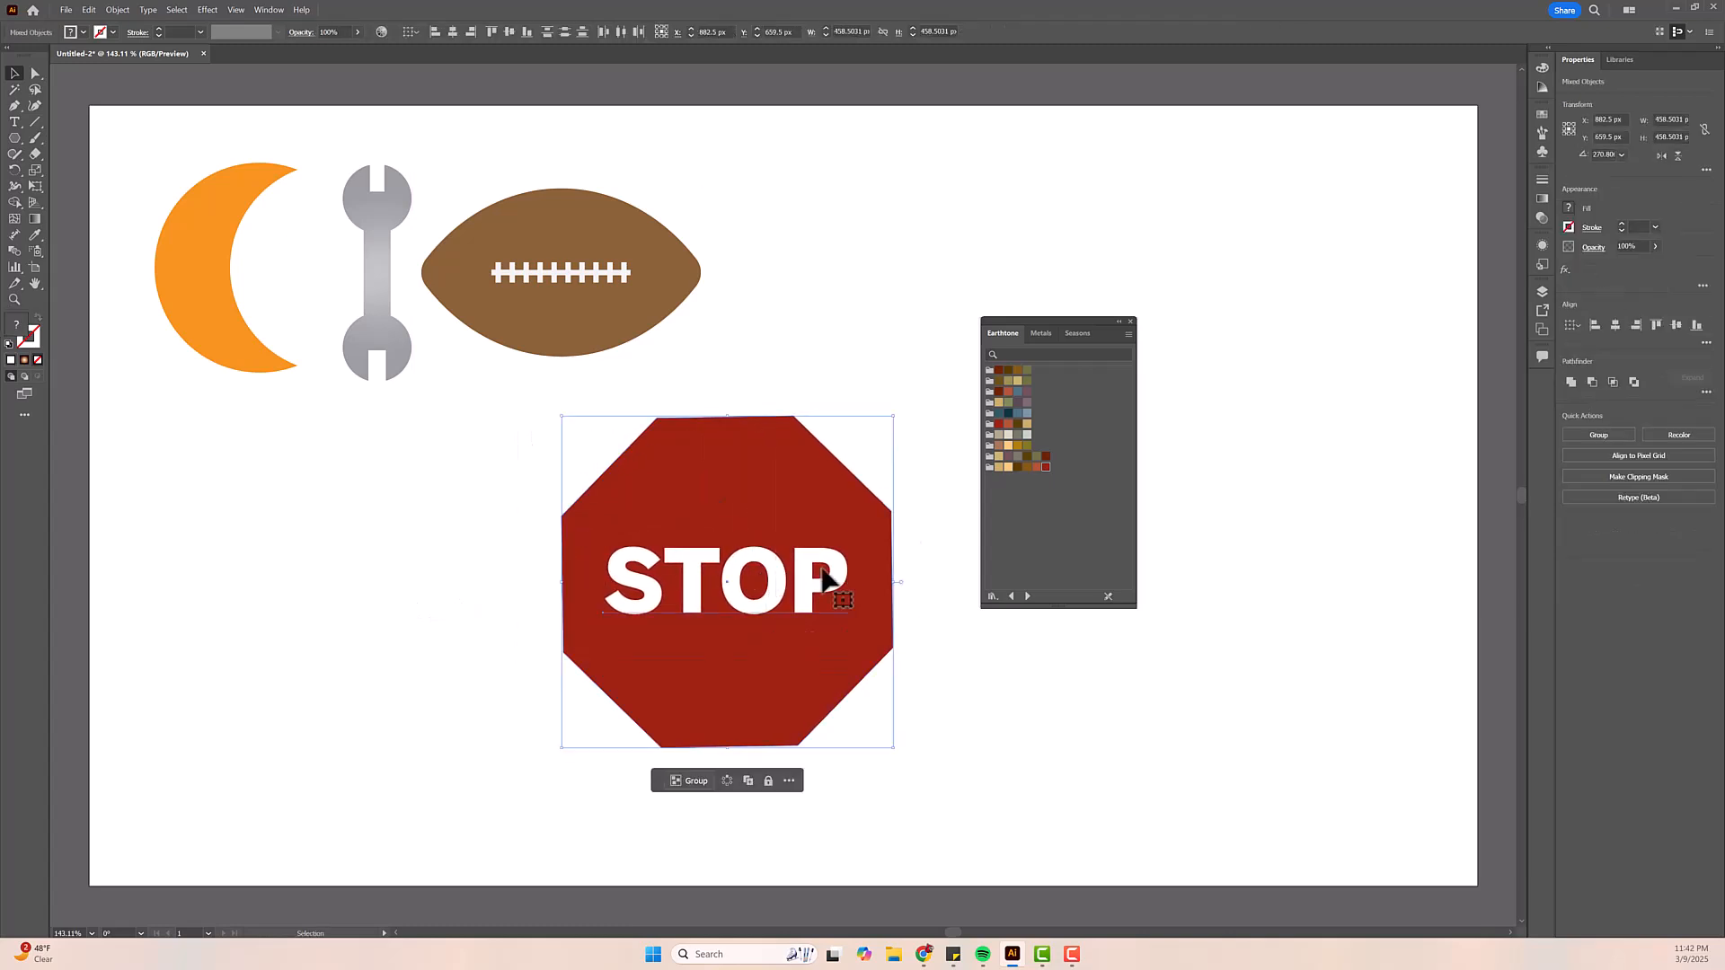
left_click(1676, 326)
left_click(1615, 326)
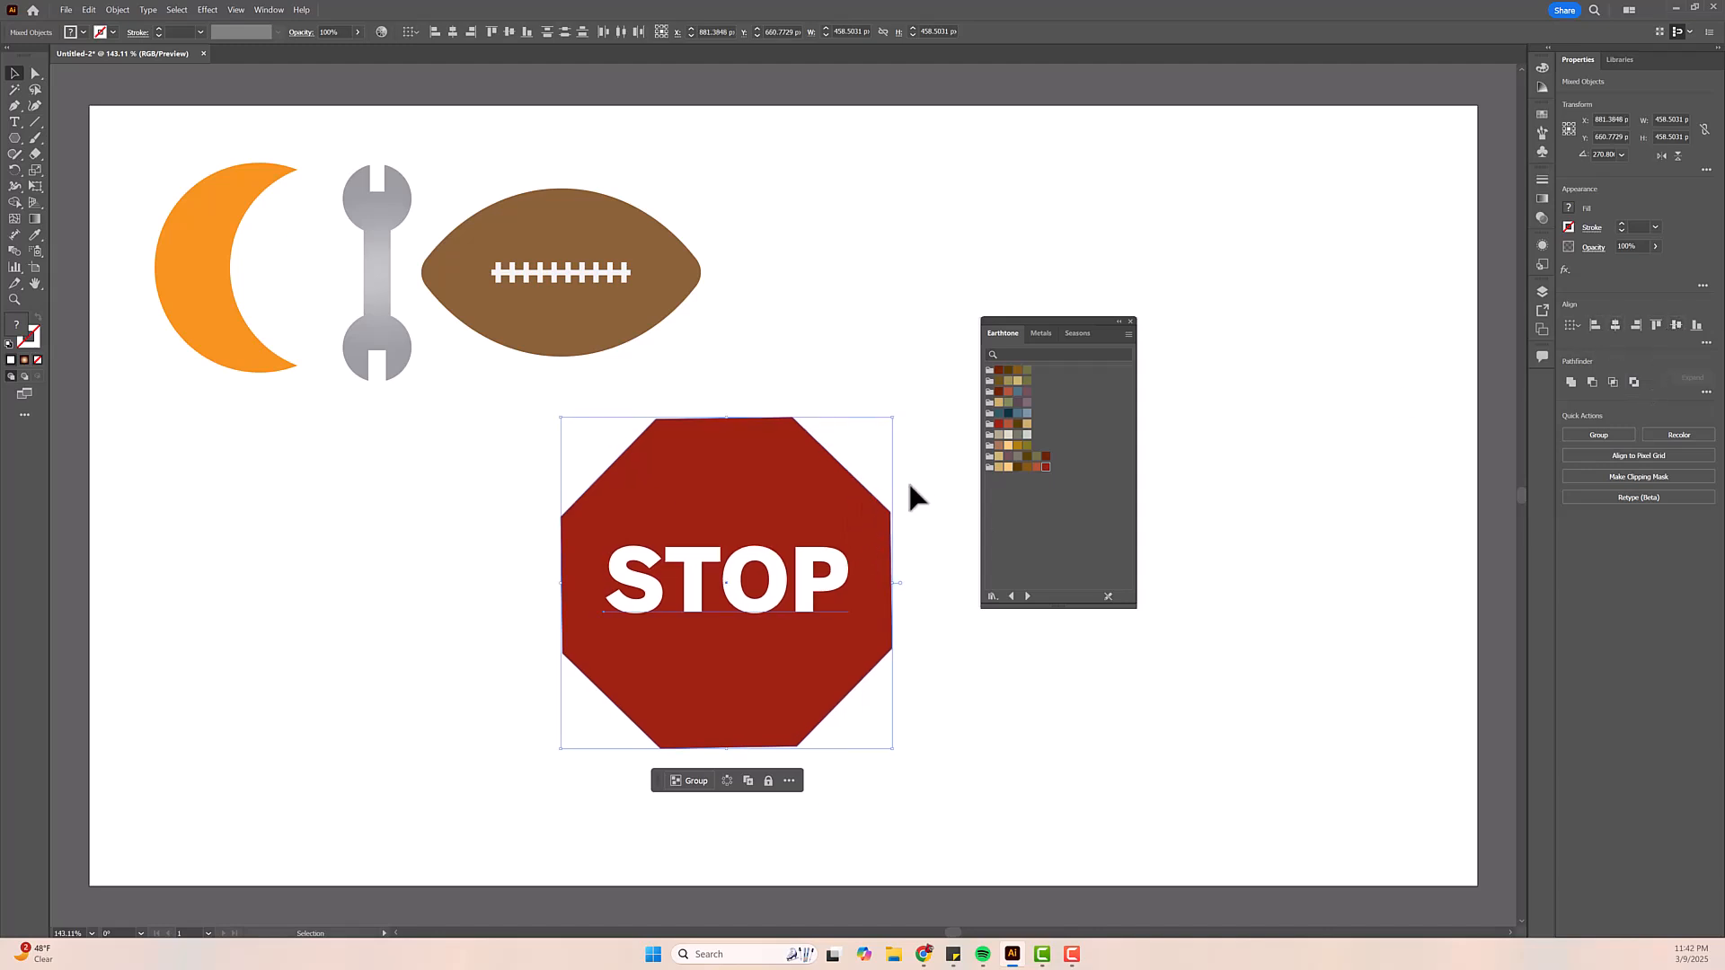
left_click(733, 797)
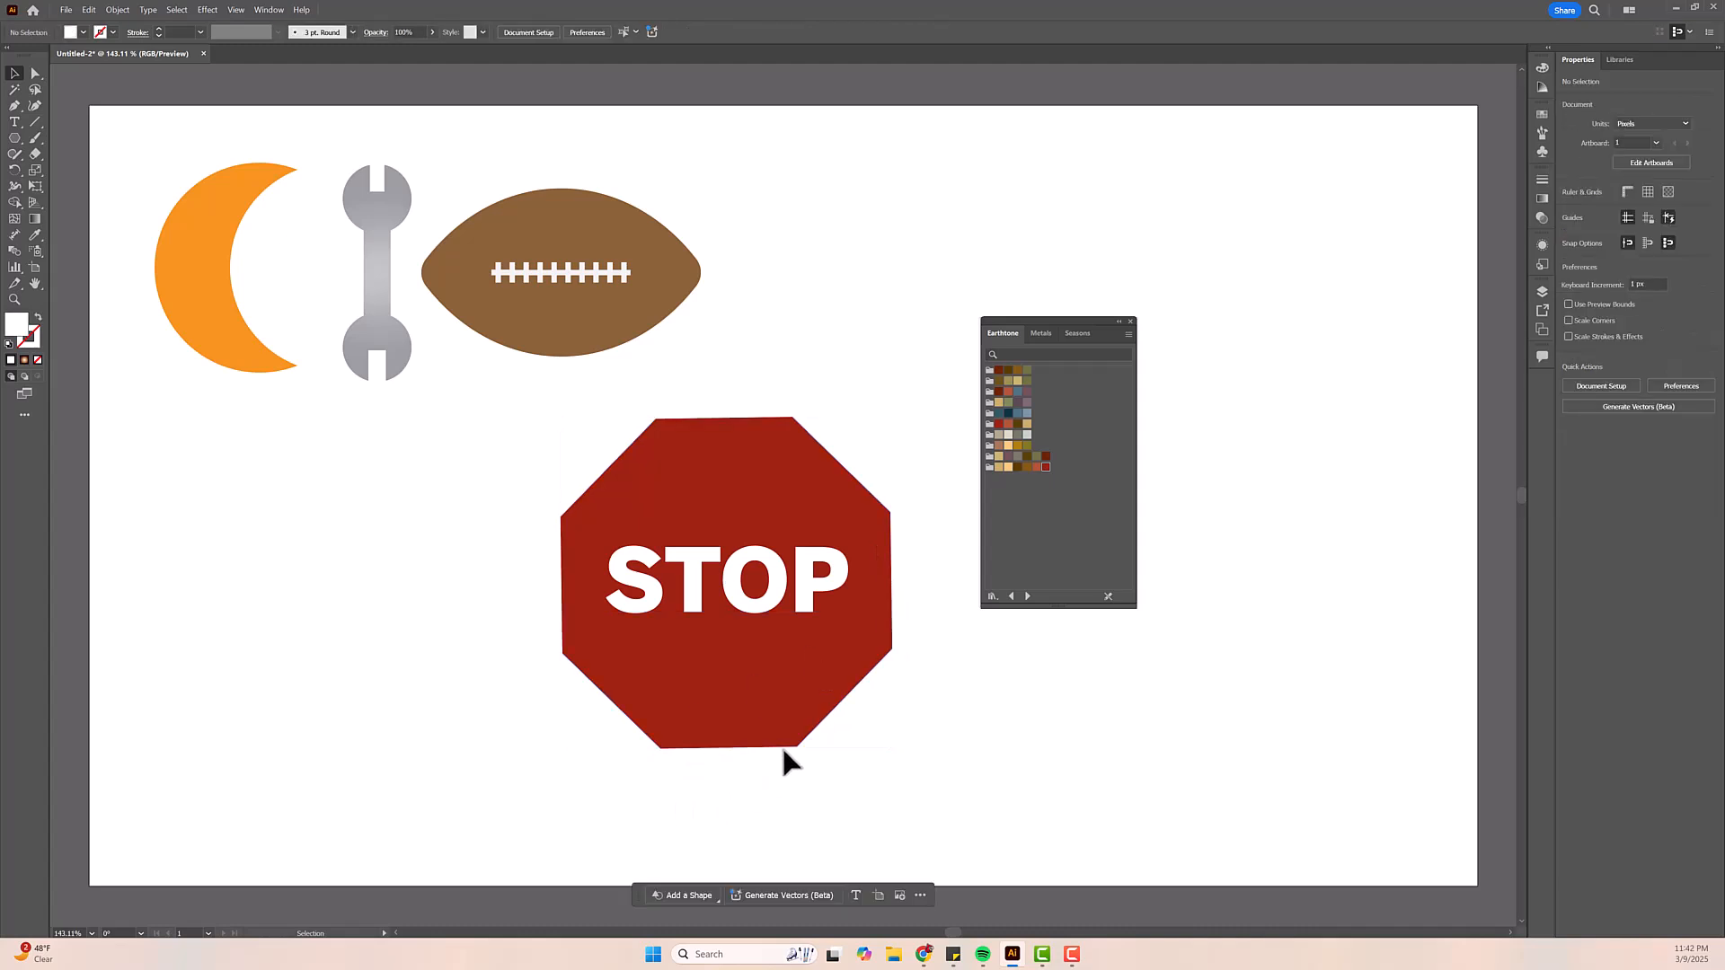
- Scale the red octagon down to about 385 px wide and high around the STOP text
left_click(788, 718)
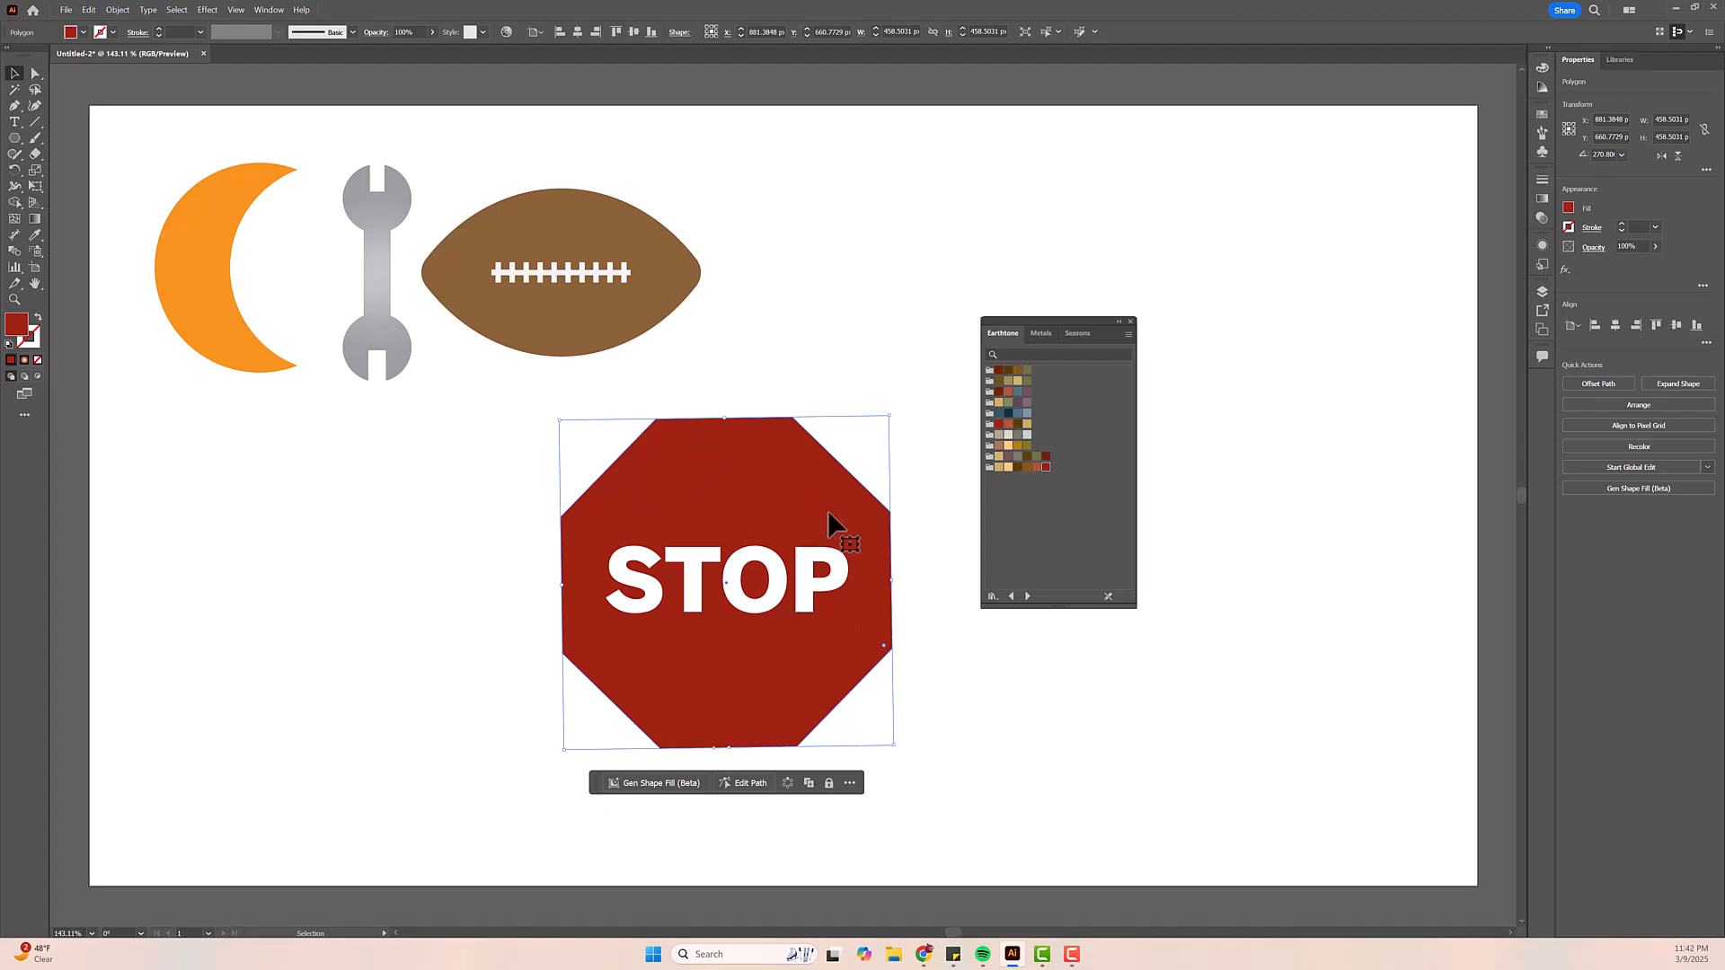
left_click(670, 492, "shift")
left_click(649, 461)
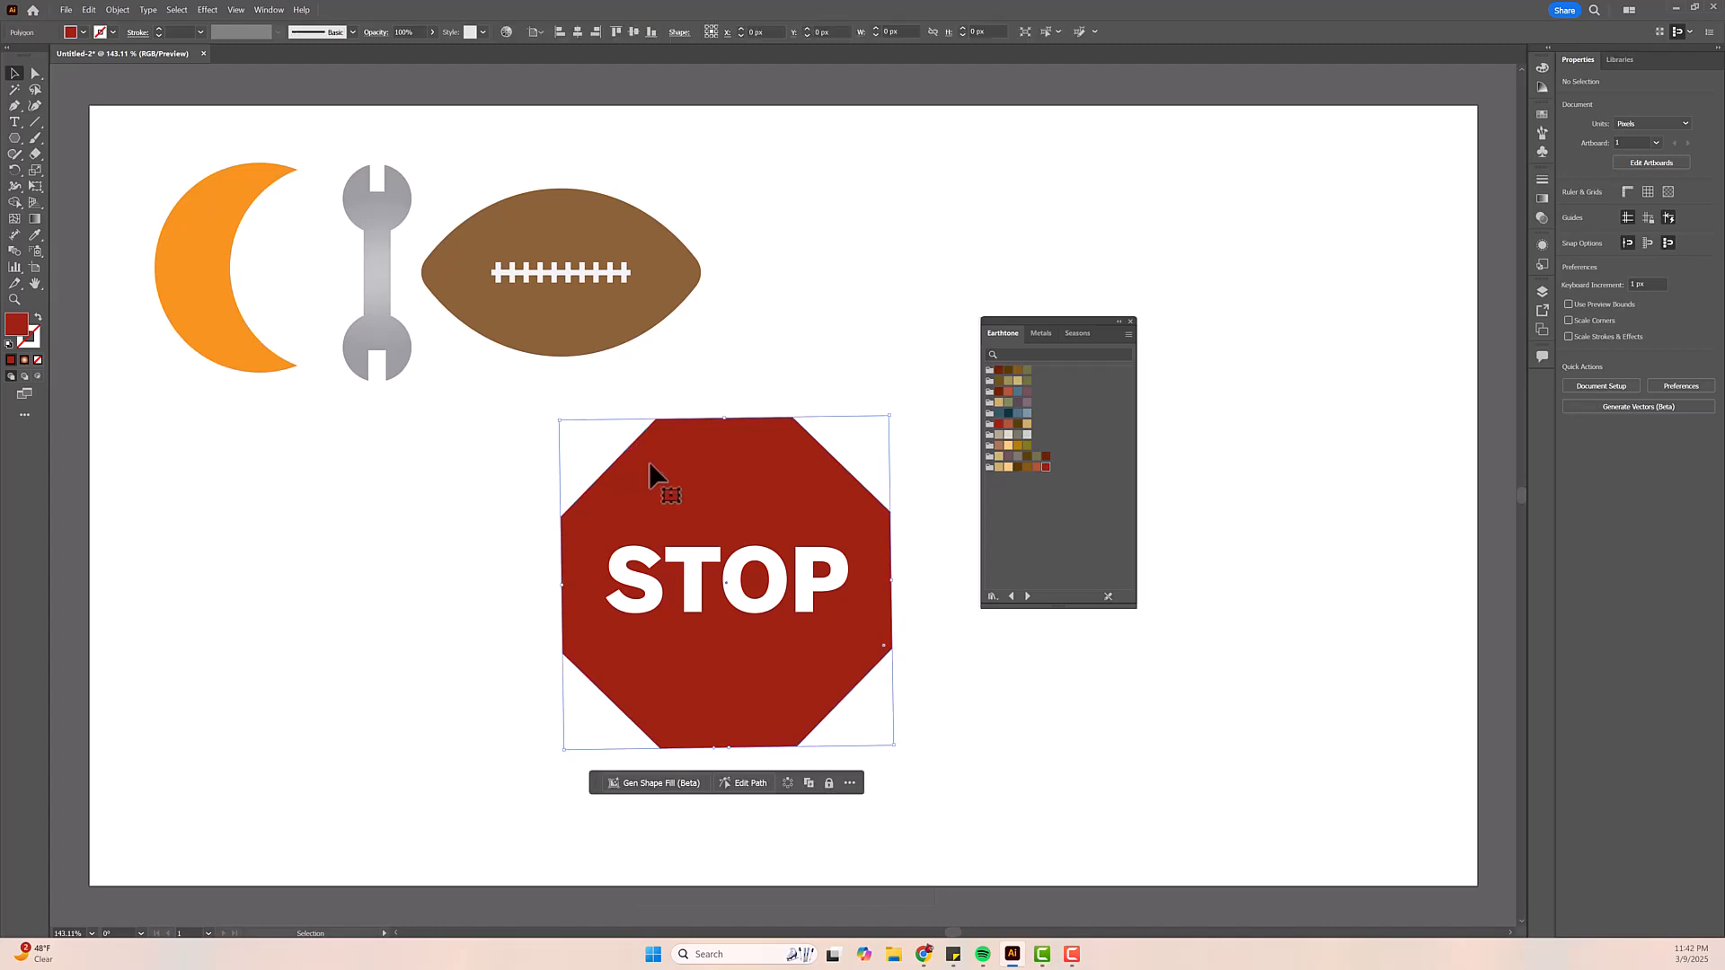
left_click_drag(562, 419, 615, 471)
left_click_drag(779, 527, 744, 496)
- Align the resized octagon and the STOP text to each other by their horizontal and vertical centres
left_click(851, 629, "shift")
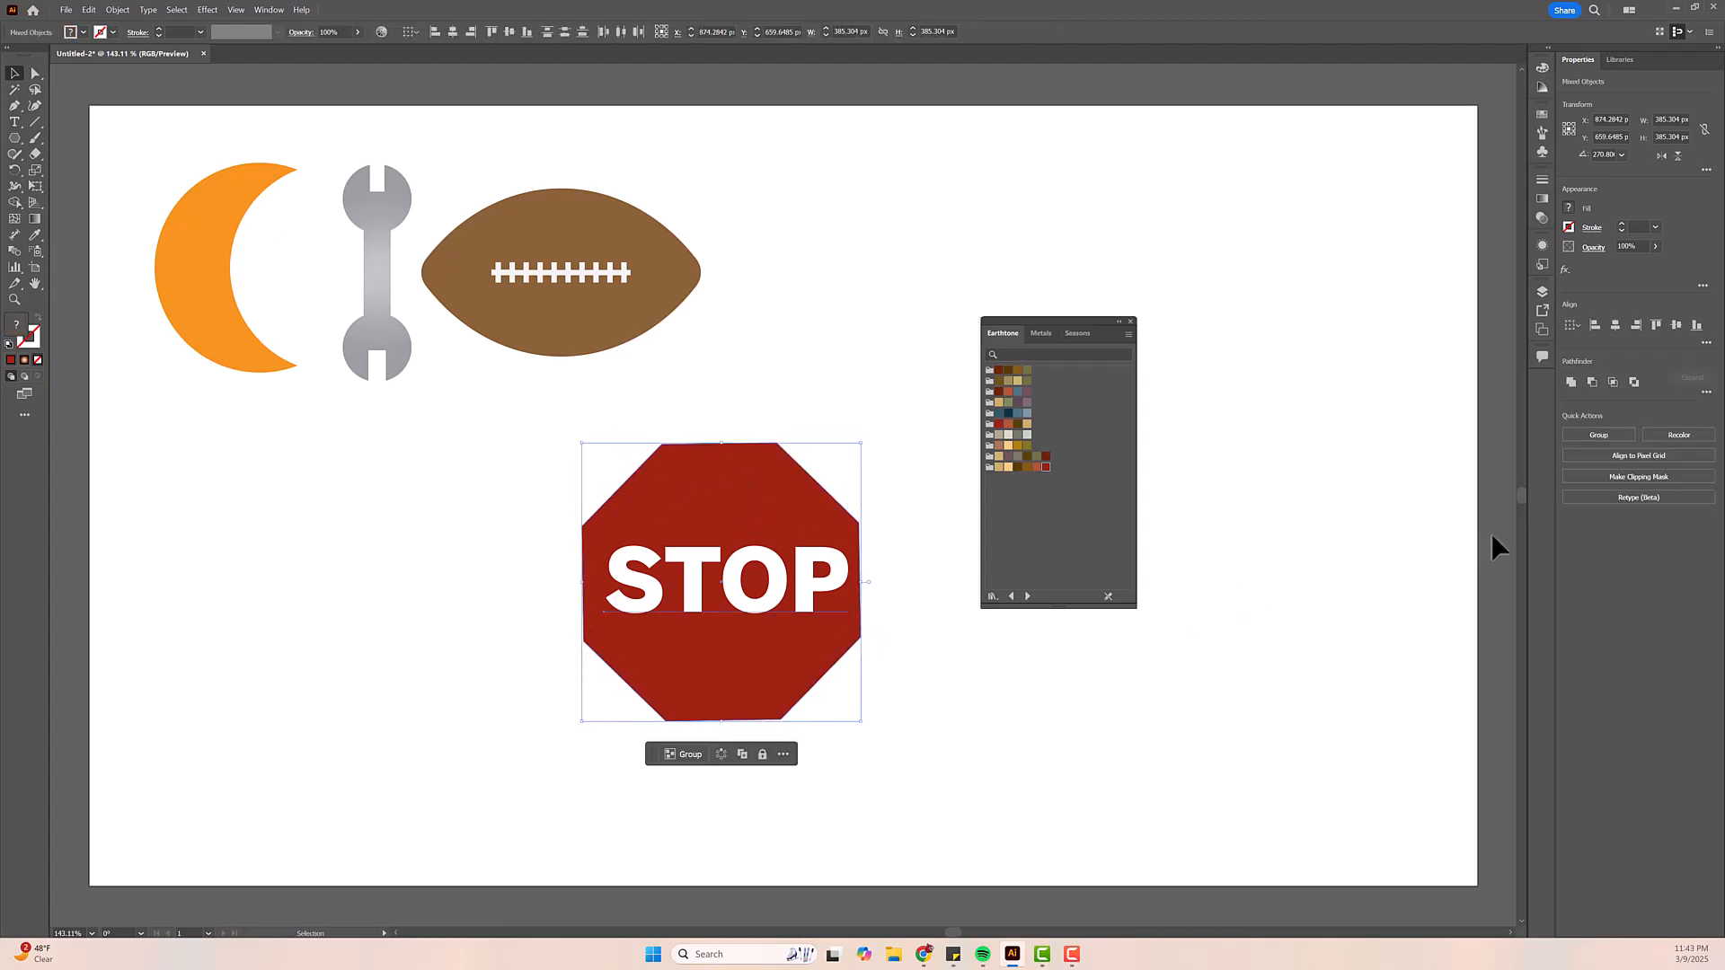
left_click(1619, 331)
left_click(1669, 331)
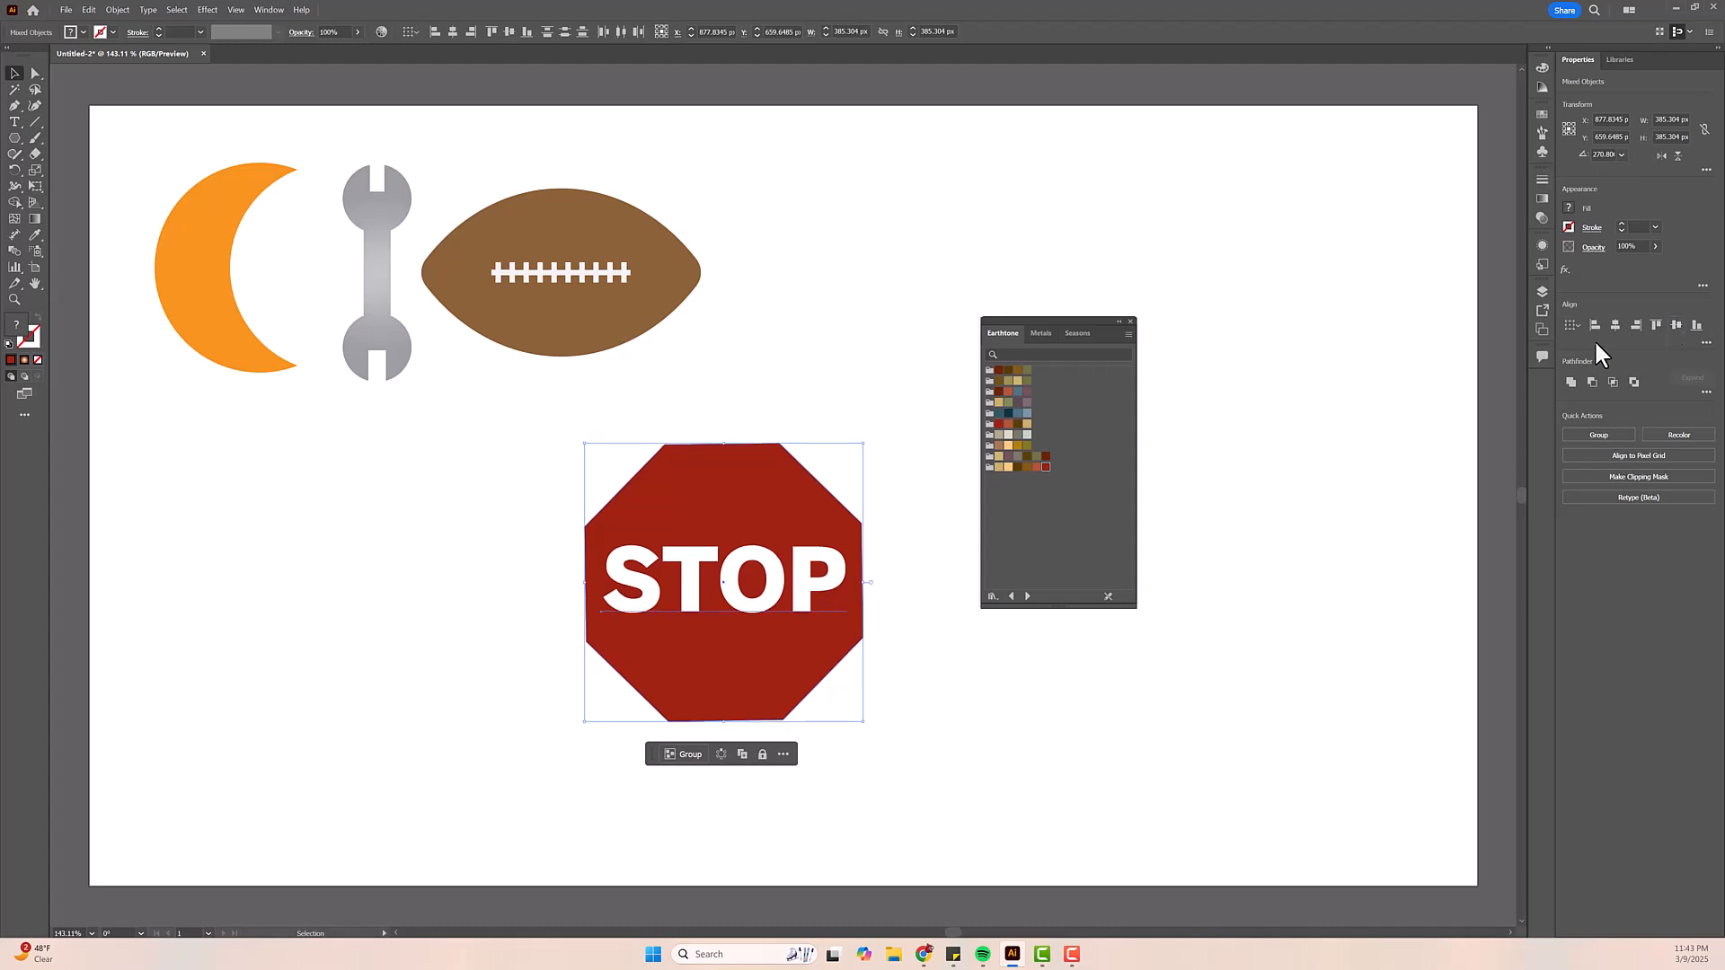
left_click(832, 388)
- Pull the extra octagon away from the STOP text and delete it, keeping the other octagon behind the text
left_click(778, 459)
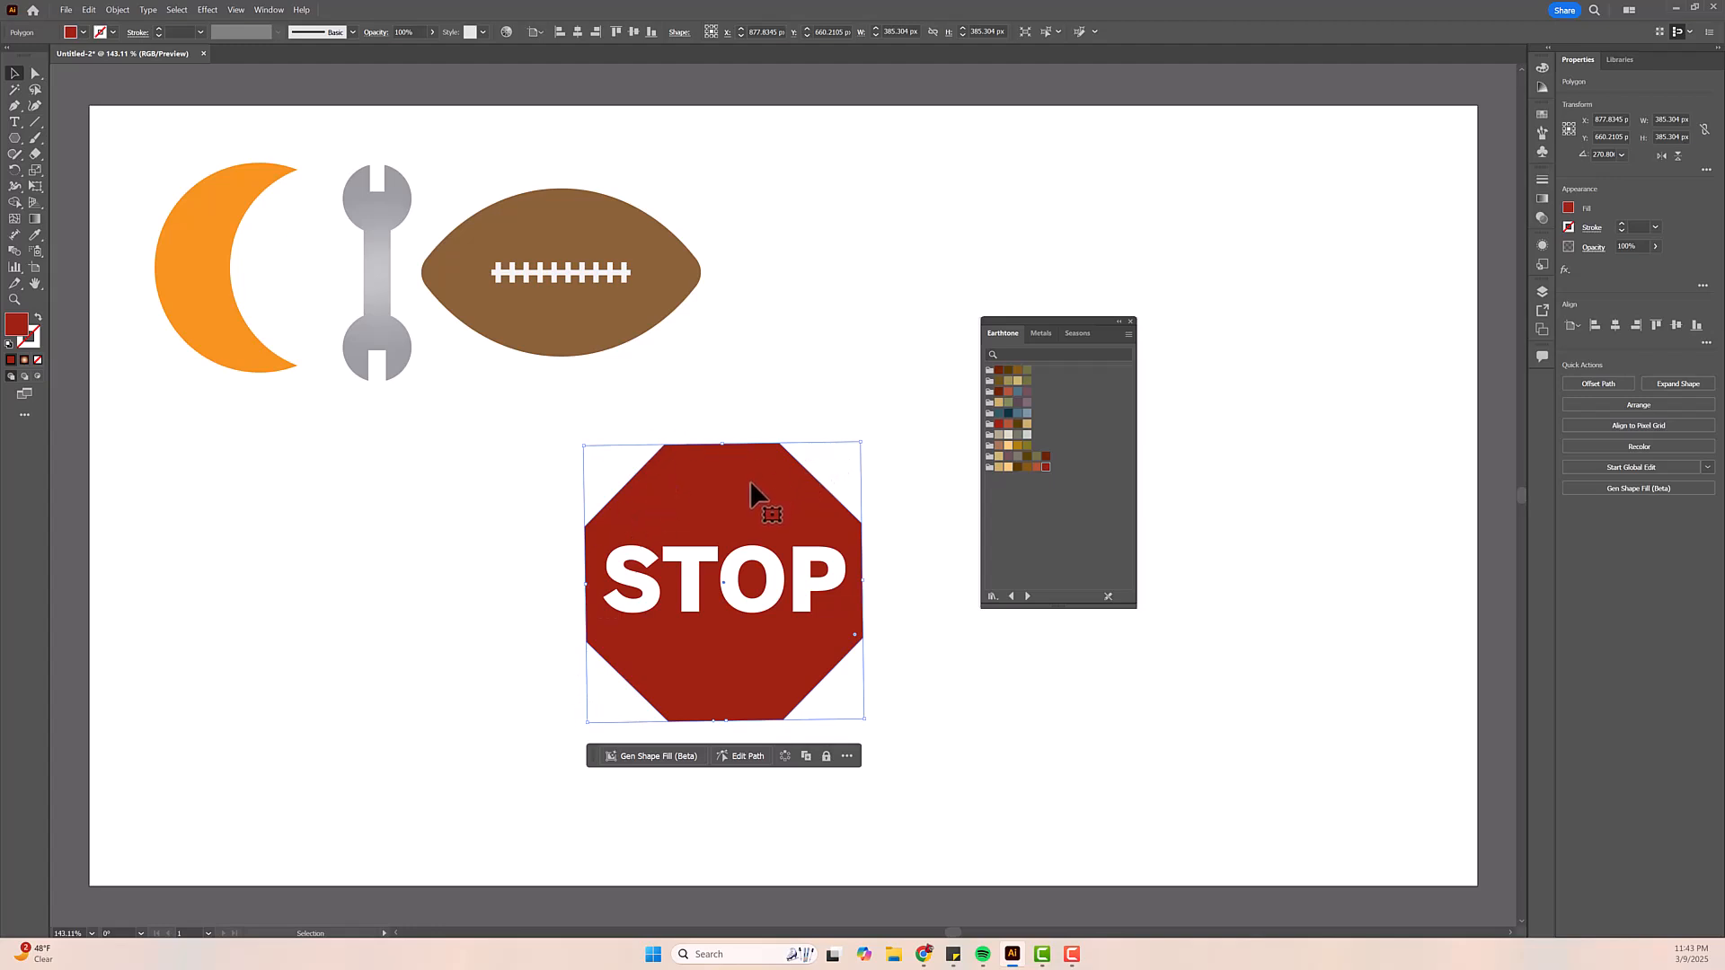
left_click_drag(751, 483, 438, 526)
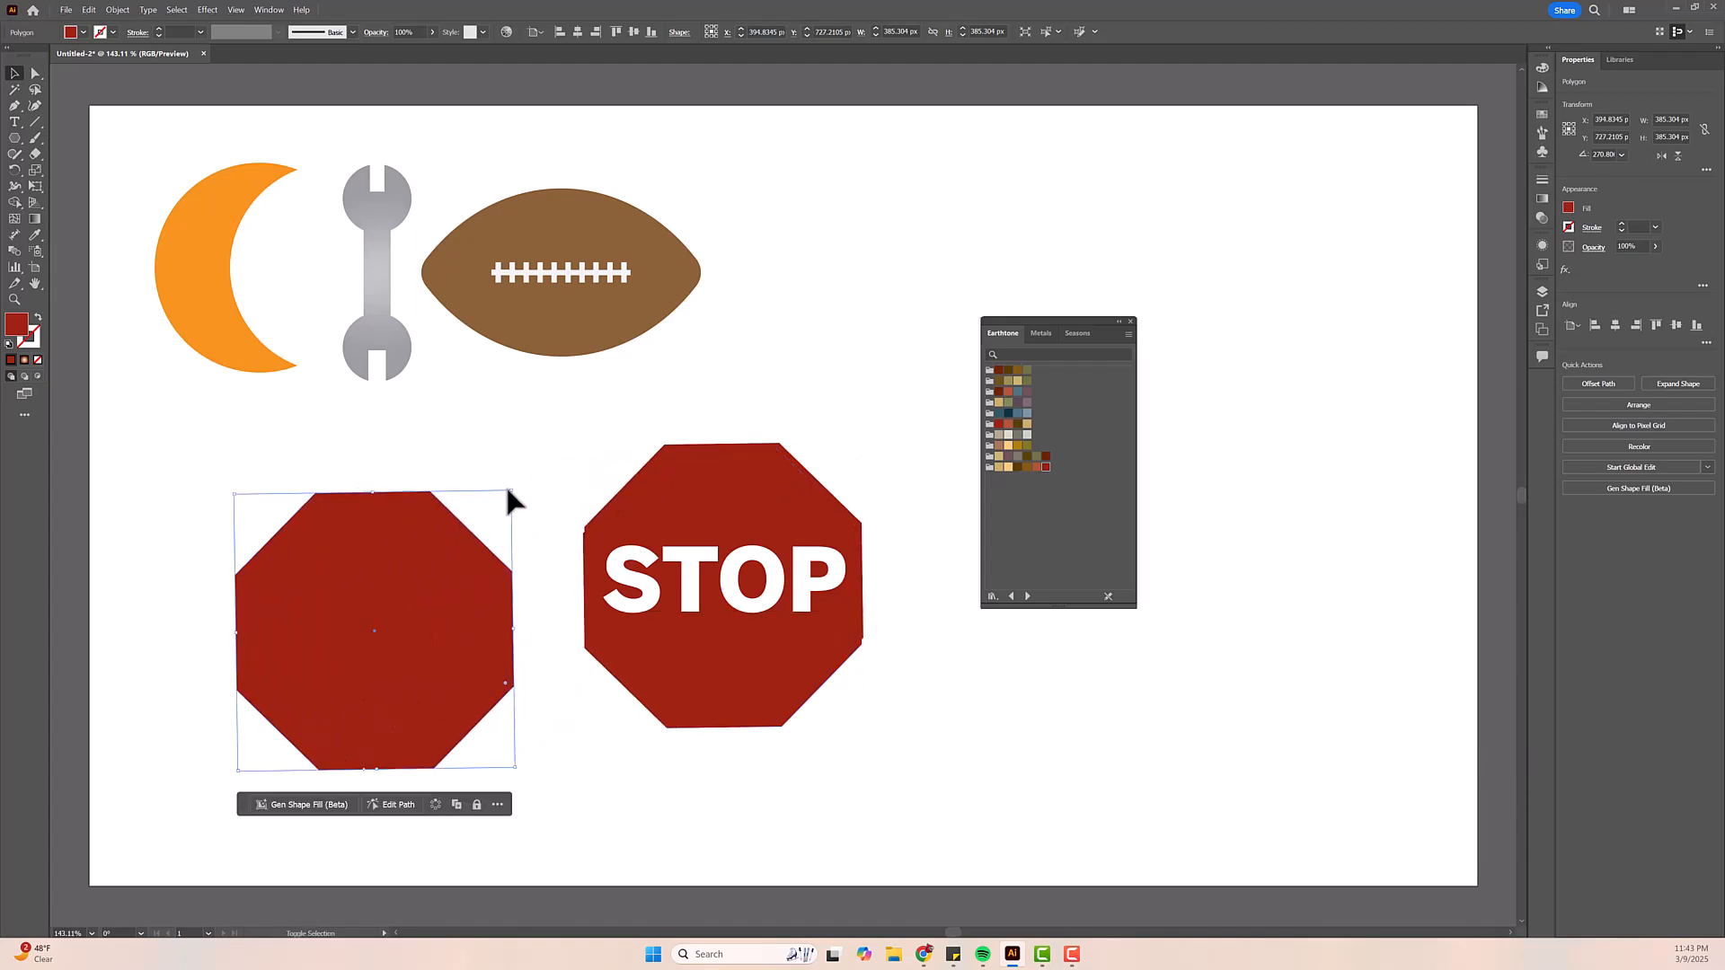
left_click(730, 456)
left_click(531, 561)
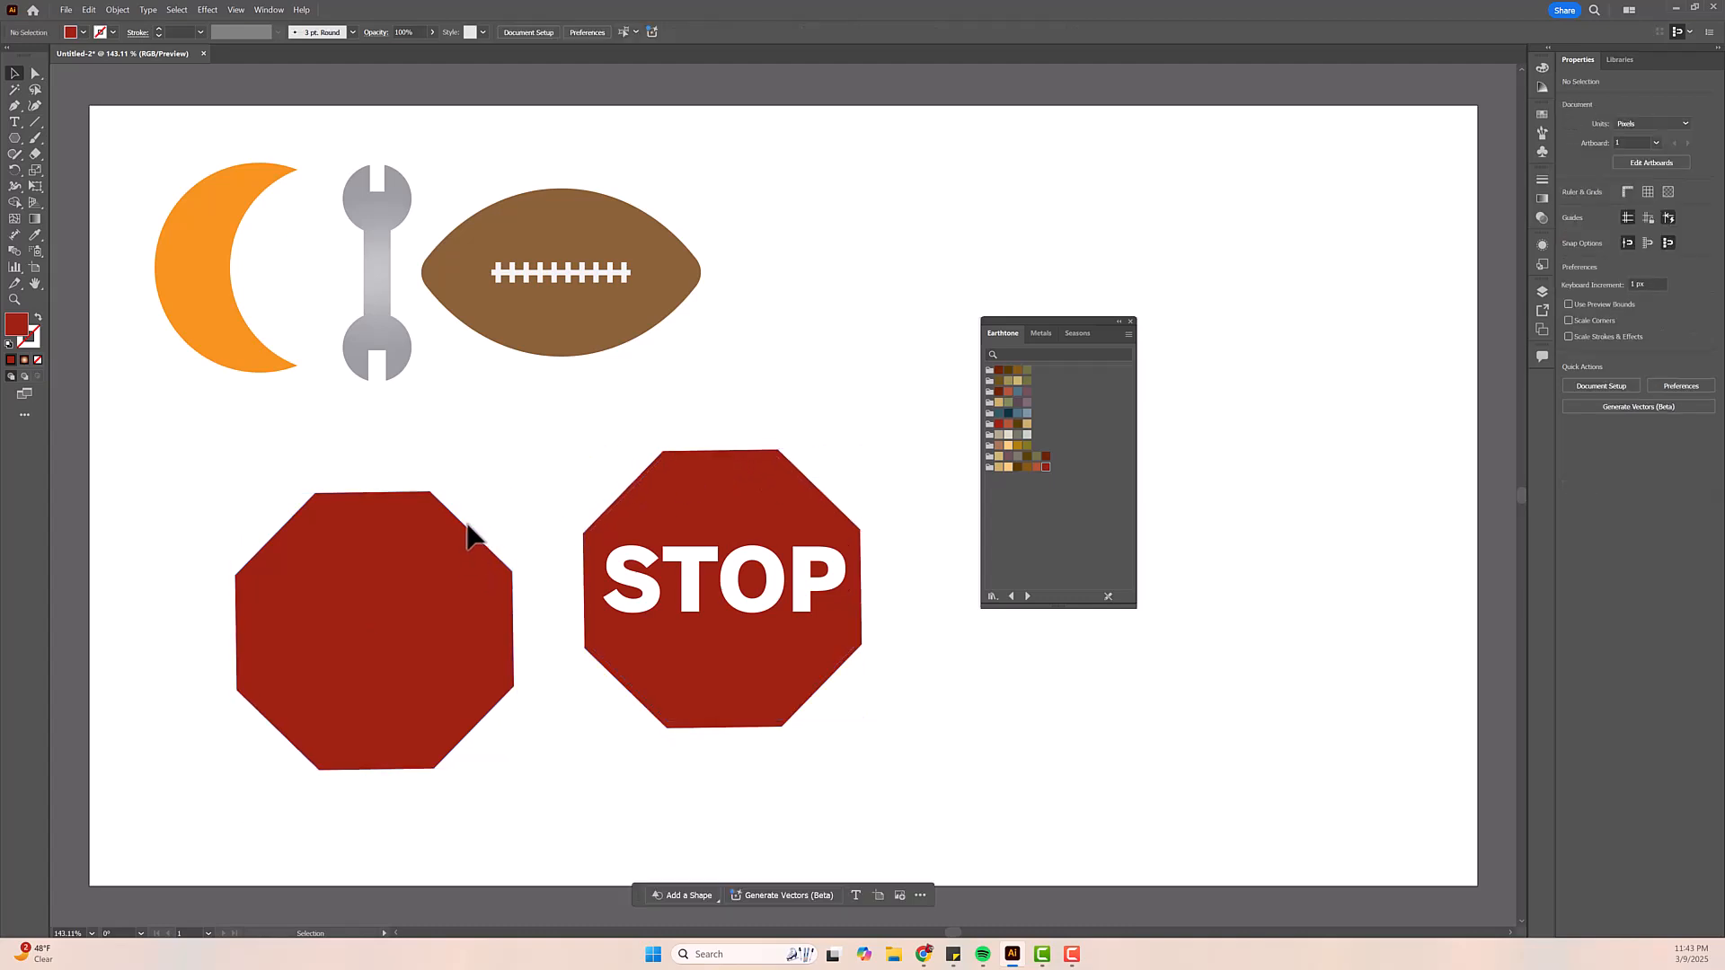
left_click(422, 564)
key("Delete")
- Offset the octagon's path outward by 10 px with miter joins
left_click(737, 483)
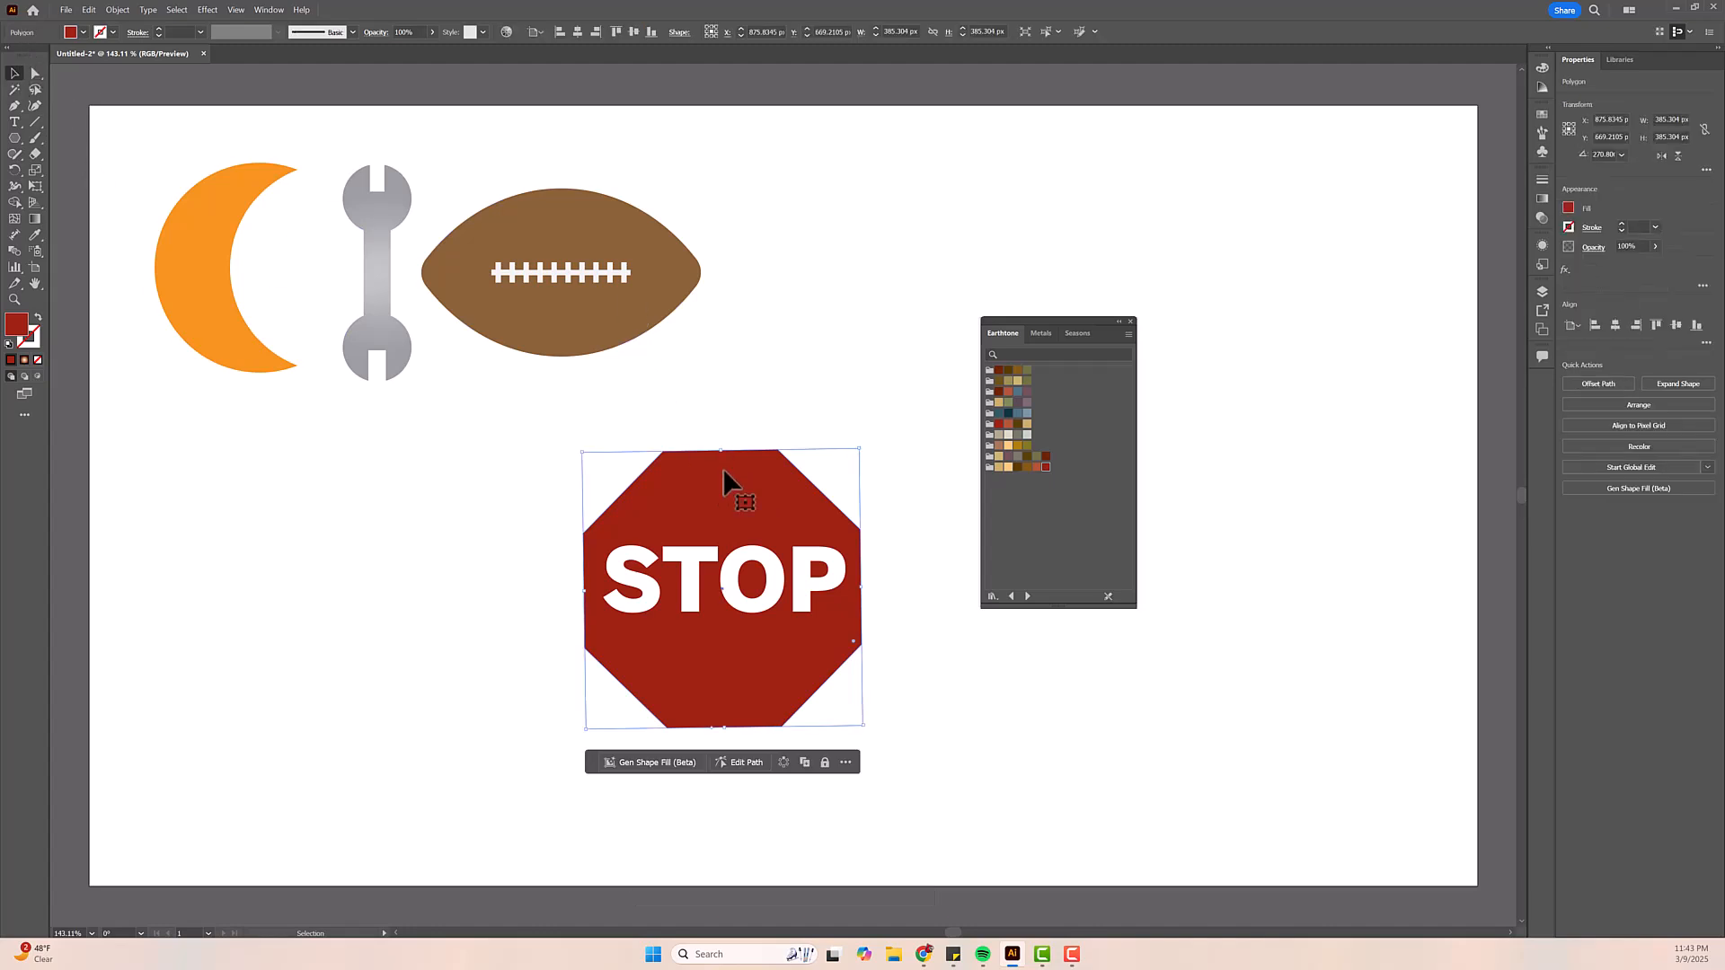
left_click(118, 10)
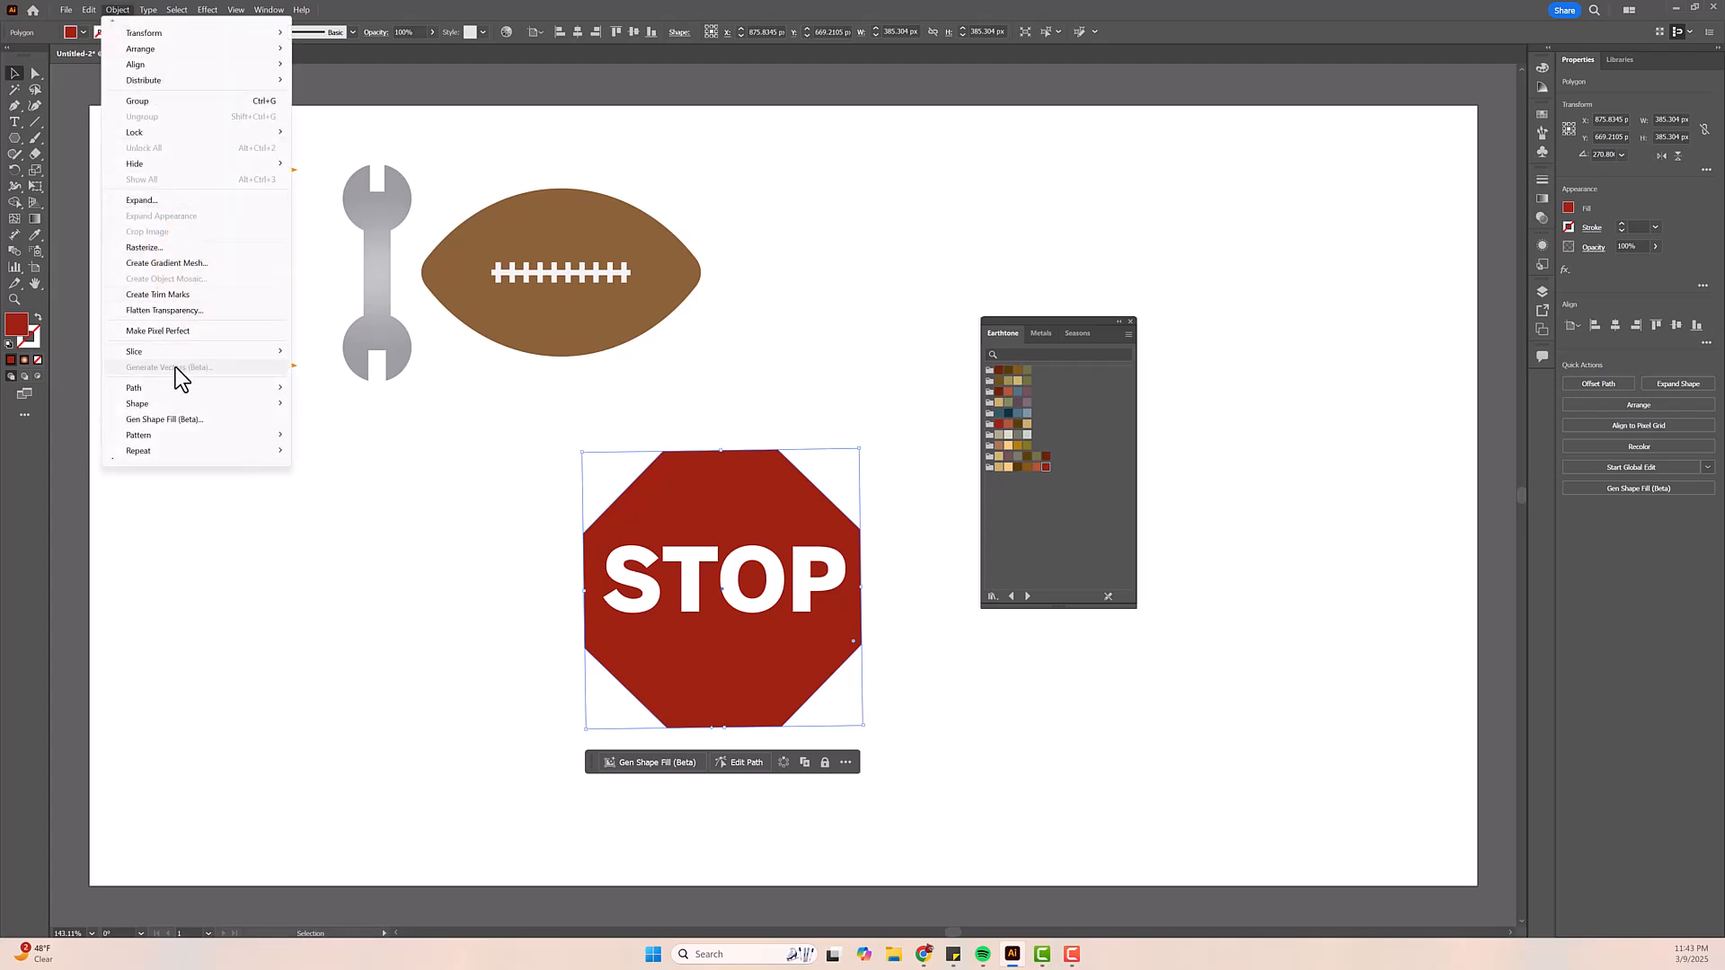
mouse_move(182, 386)
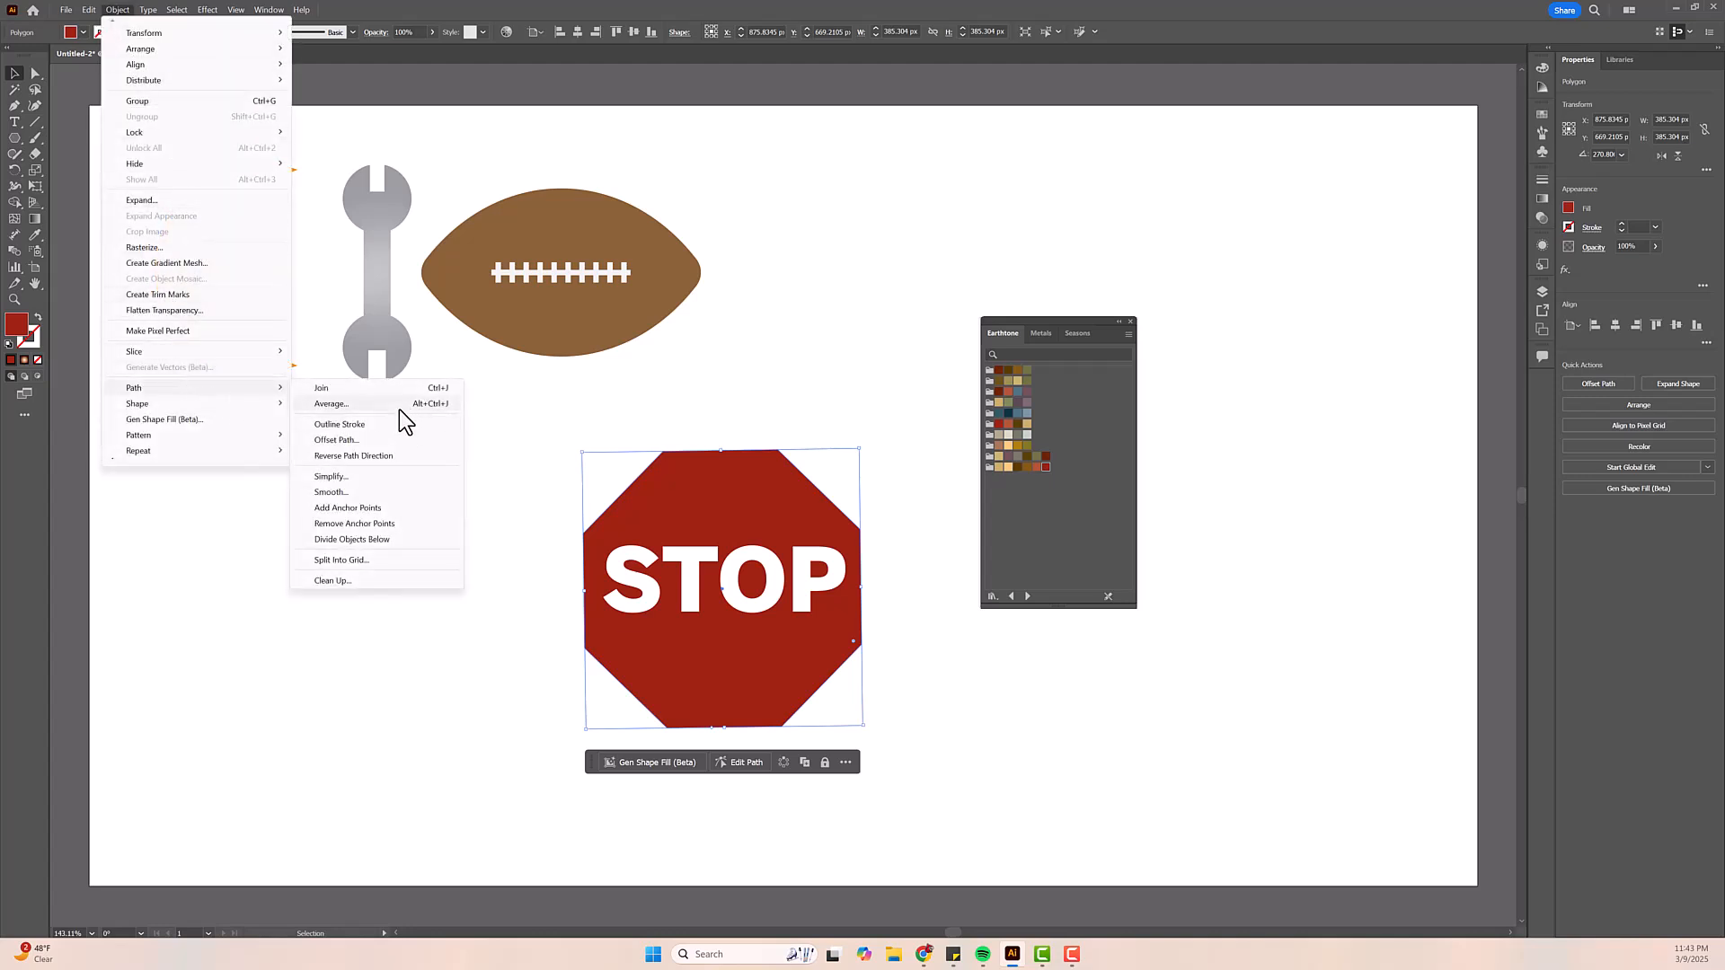
left_click(384, 440)
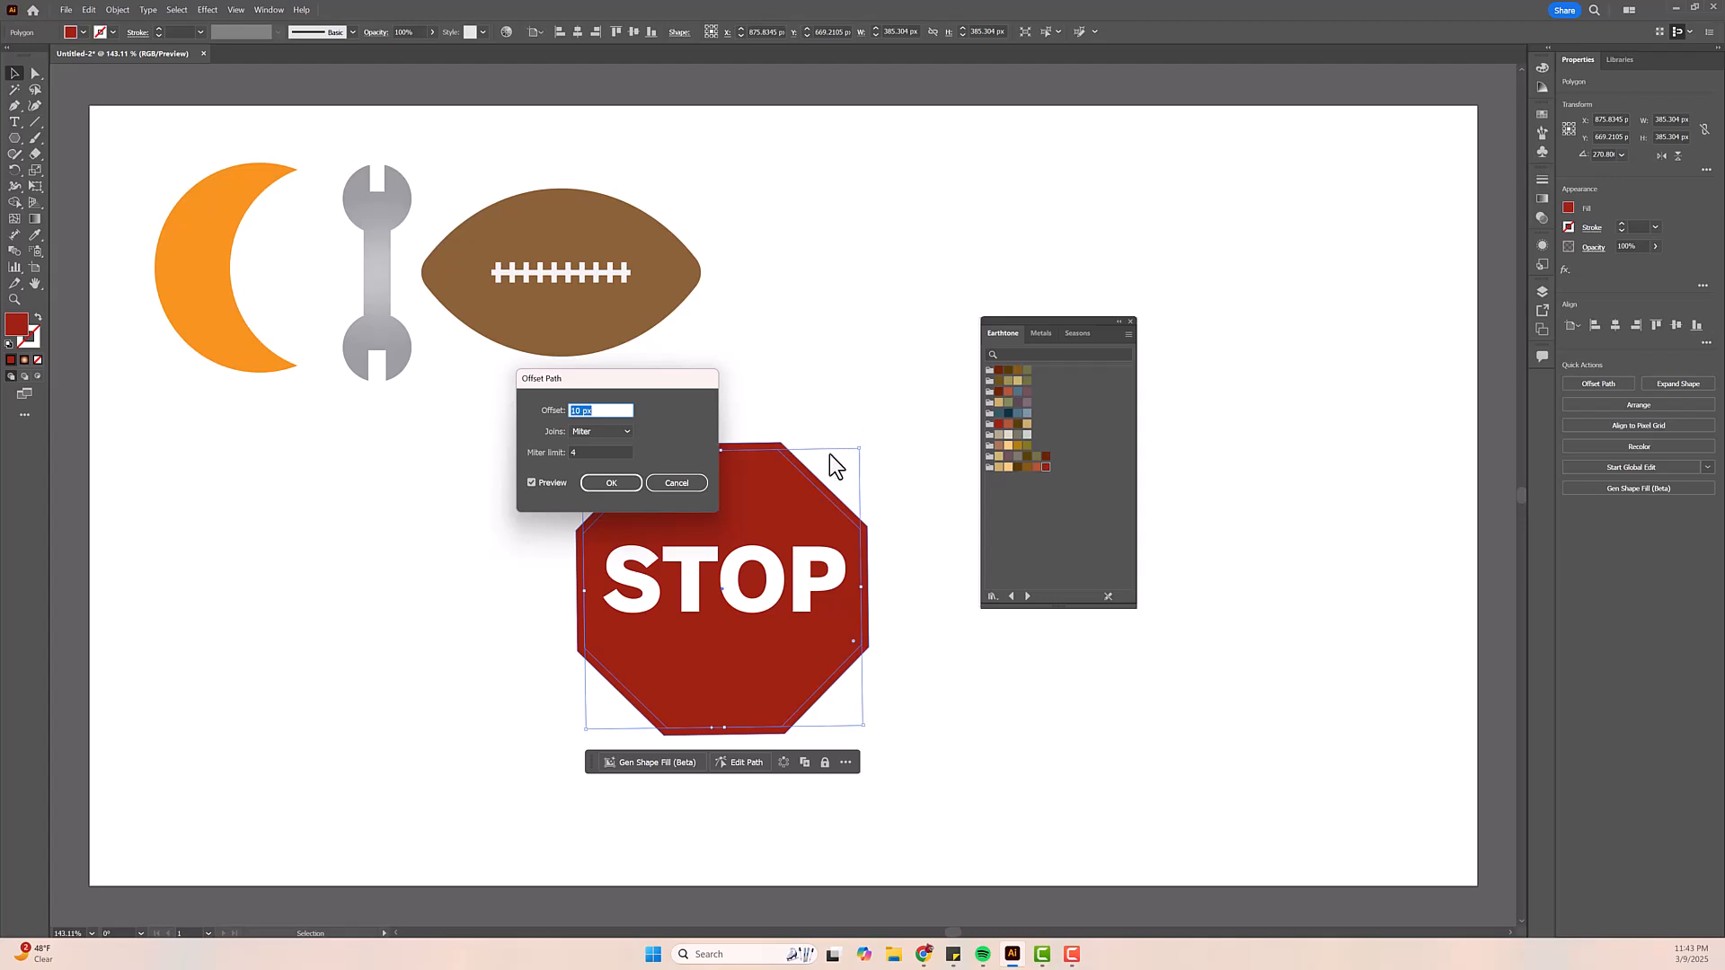
left_click(613, 481)
- Offset the enlarged octagon outward by another 10 px with miter joins for the sign's outer rim
left_click(118, 10)
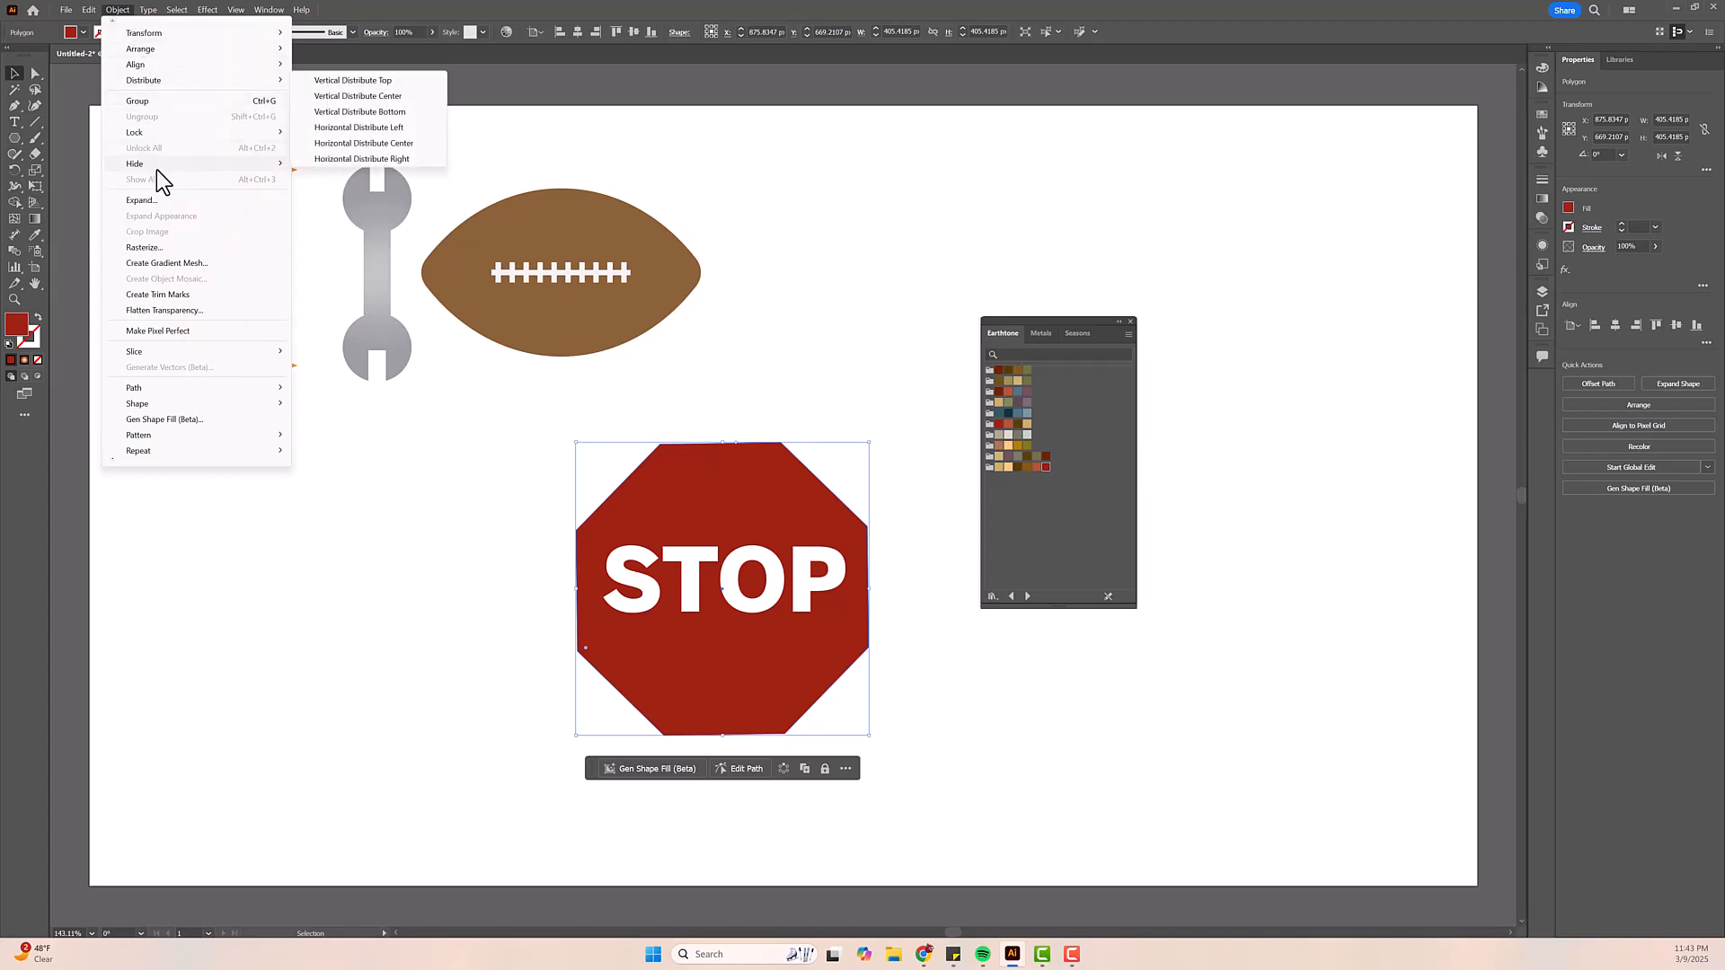
mouse_move(214, 390)
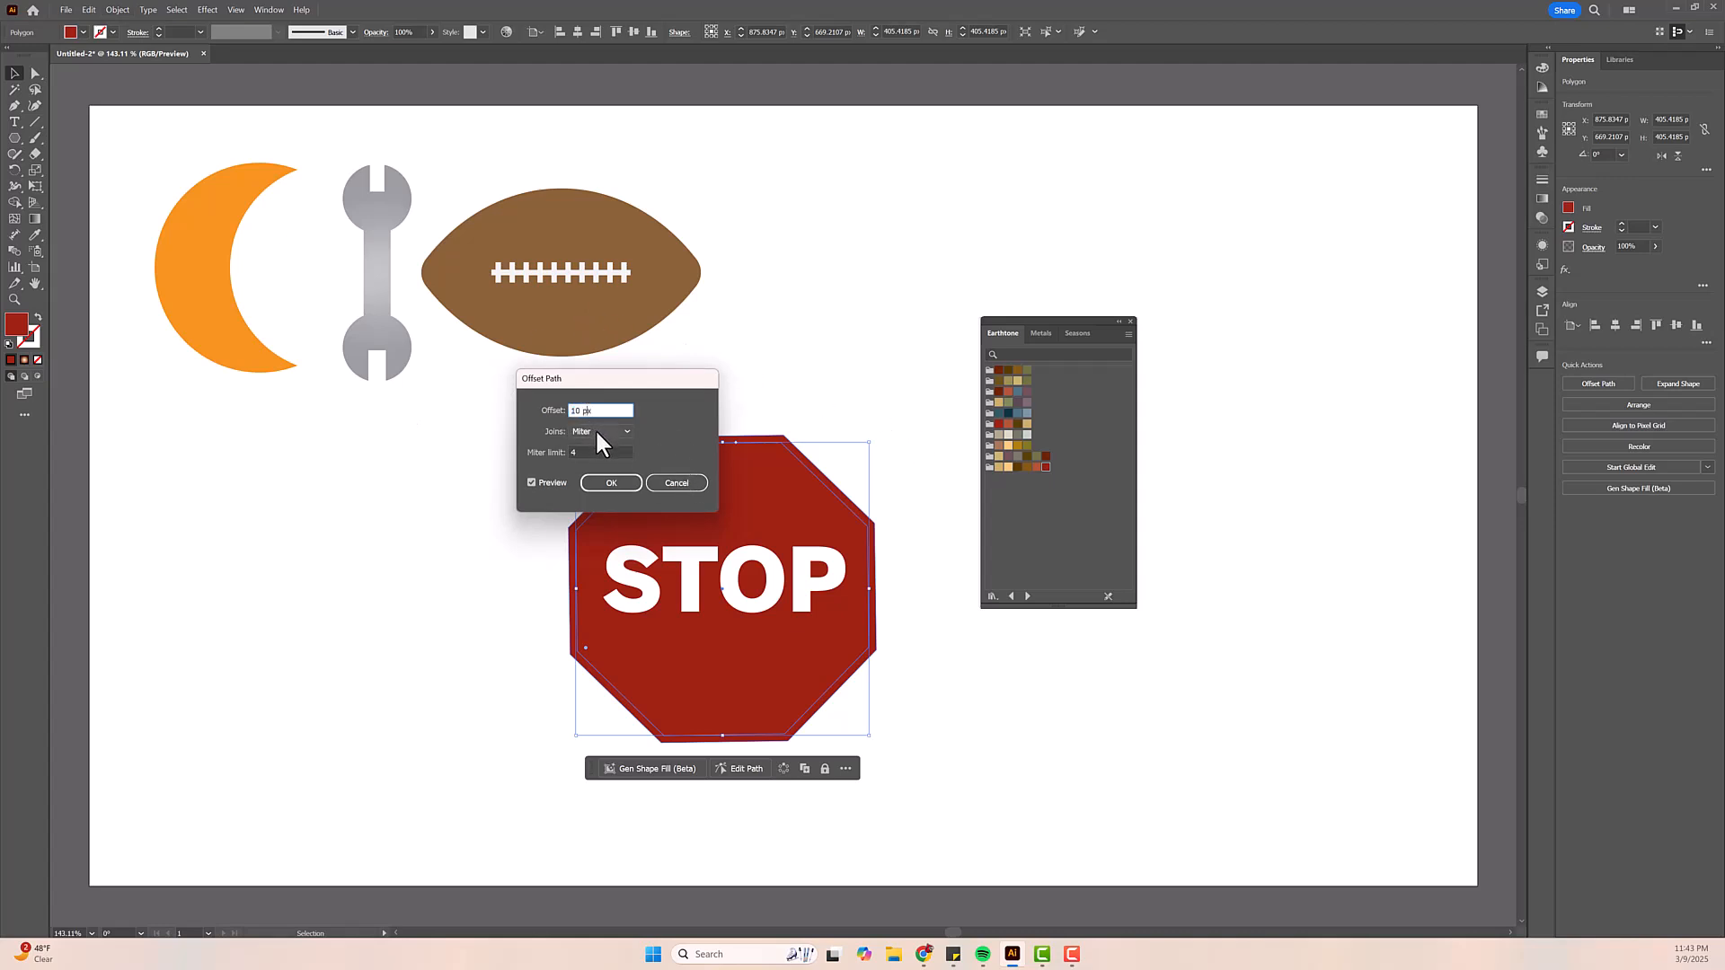
key("Tab")
left_click(610, 483)
left_click(880, 449)
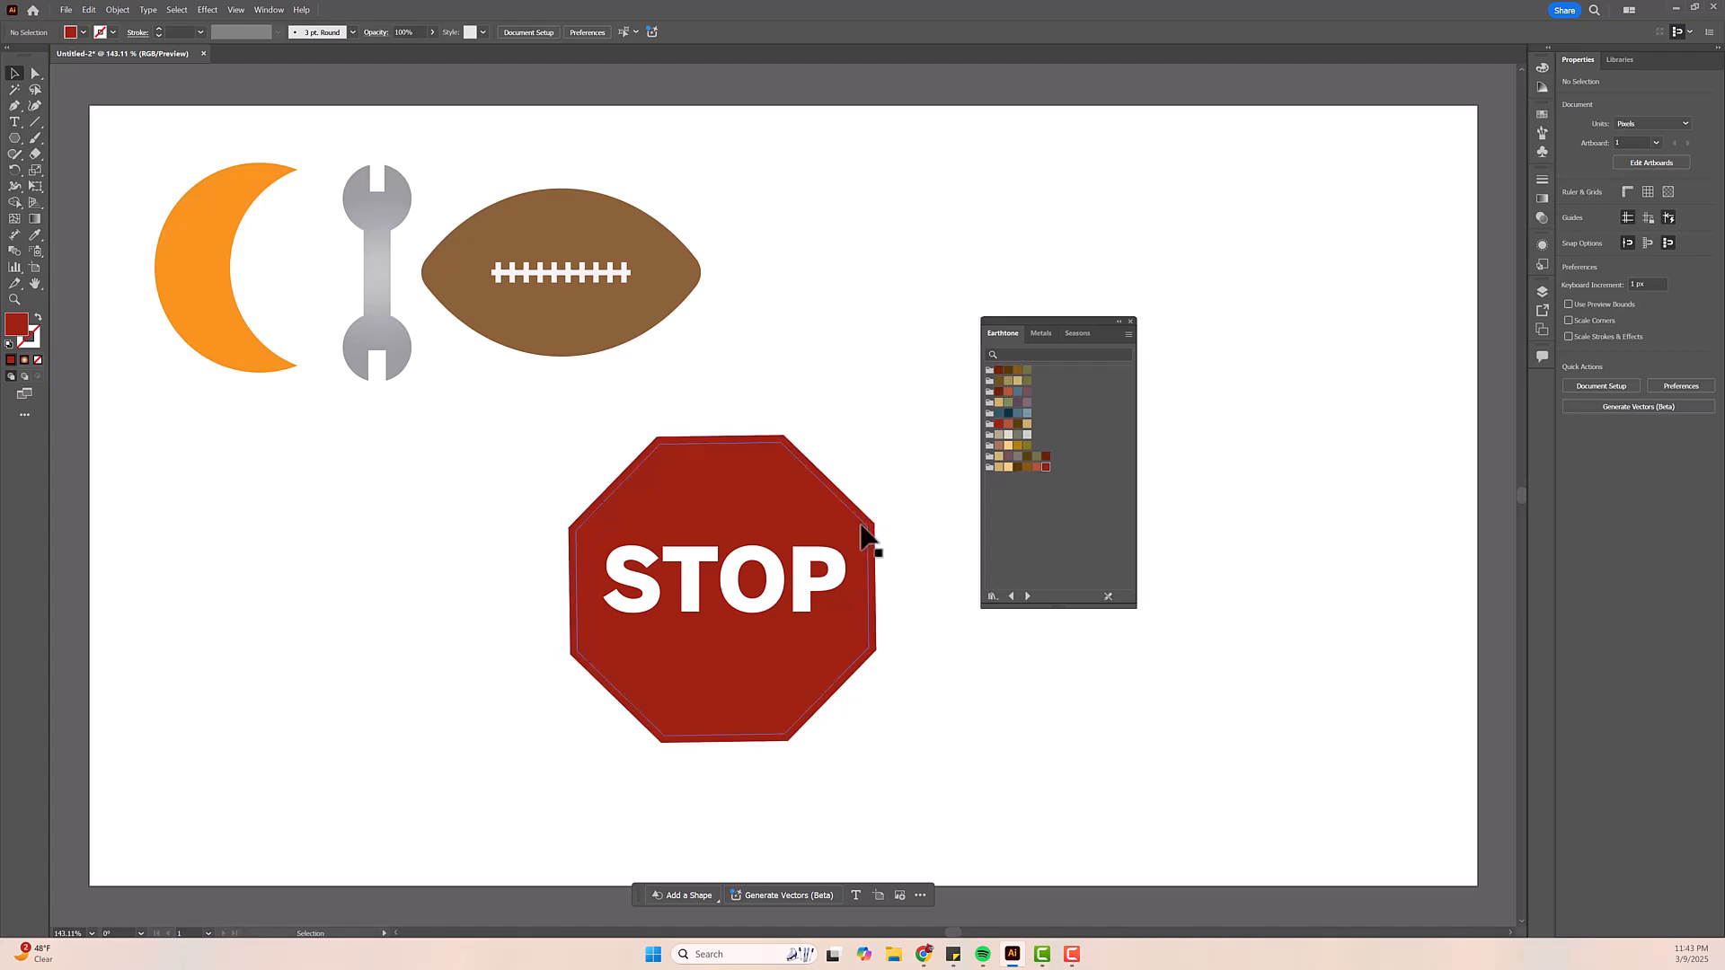
- Fill the middle octagon with white to form the stop sign's inner border
left_click(862, 528)
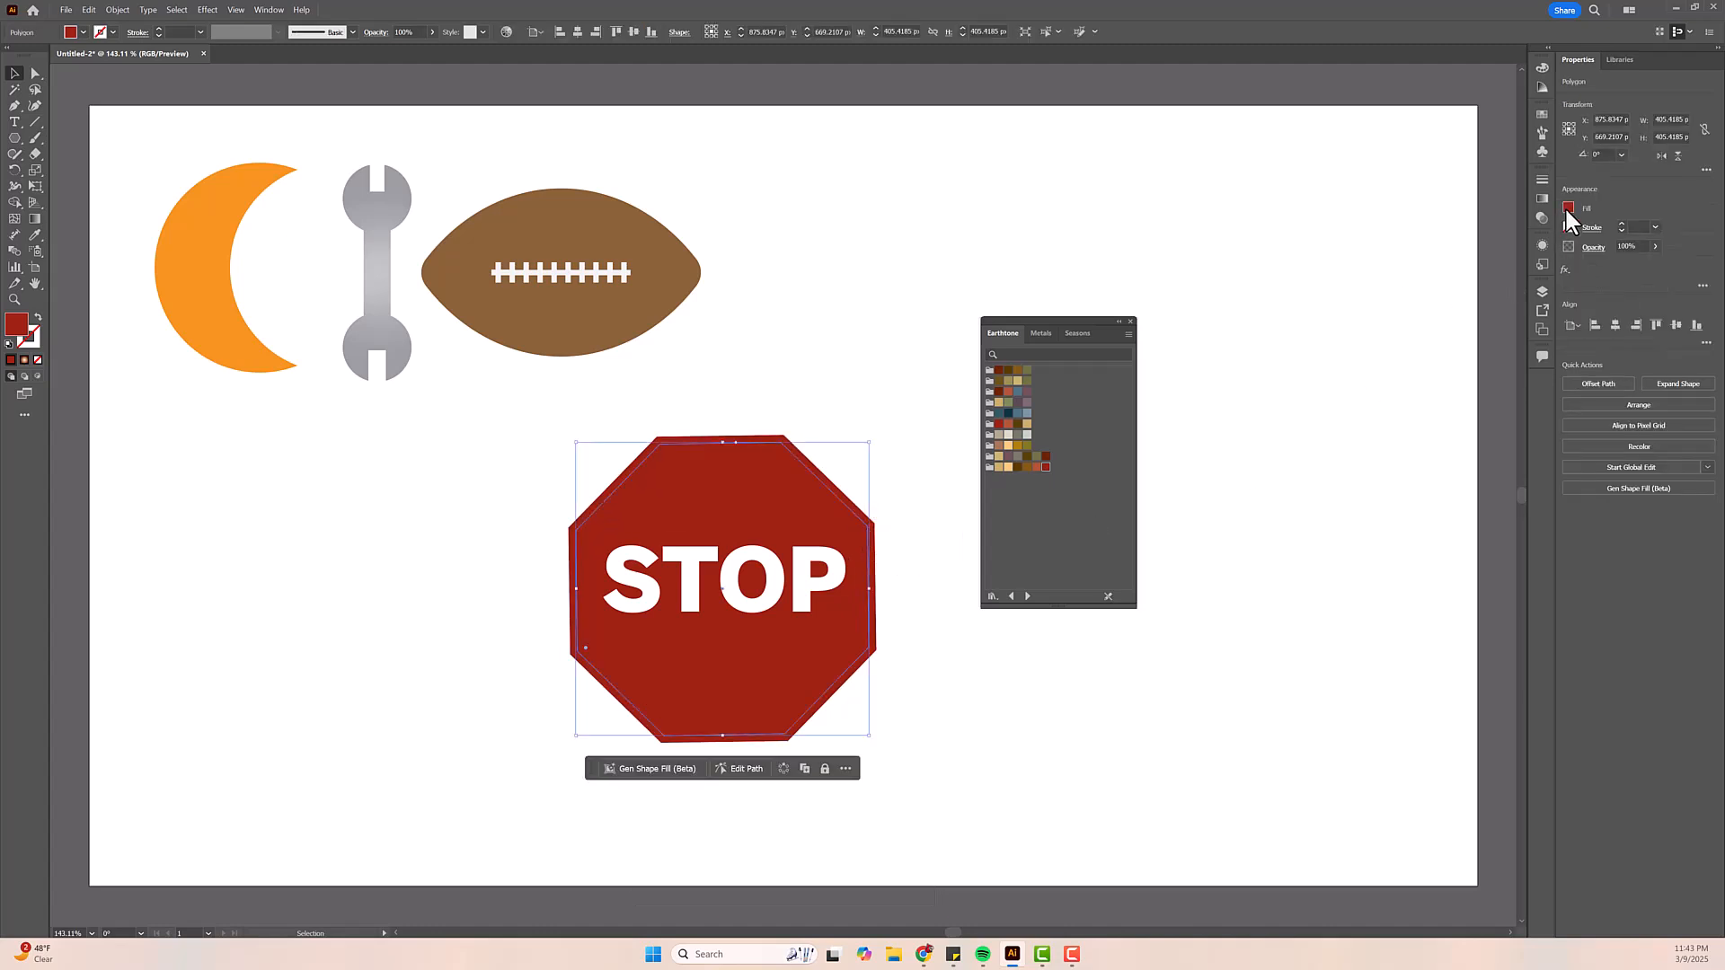
left_click(1567, 209)
left_click(1443, 257)
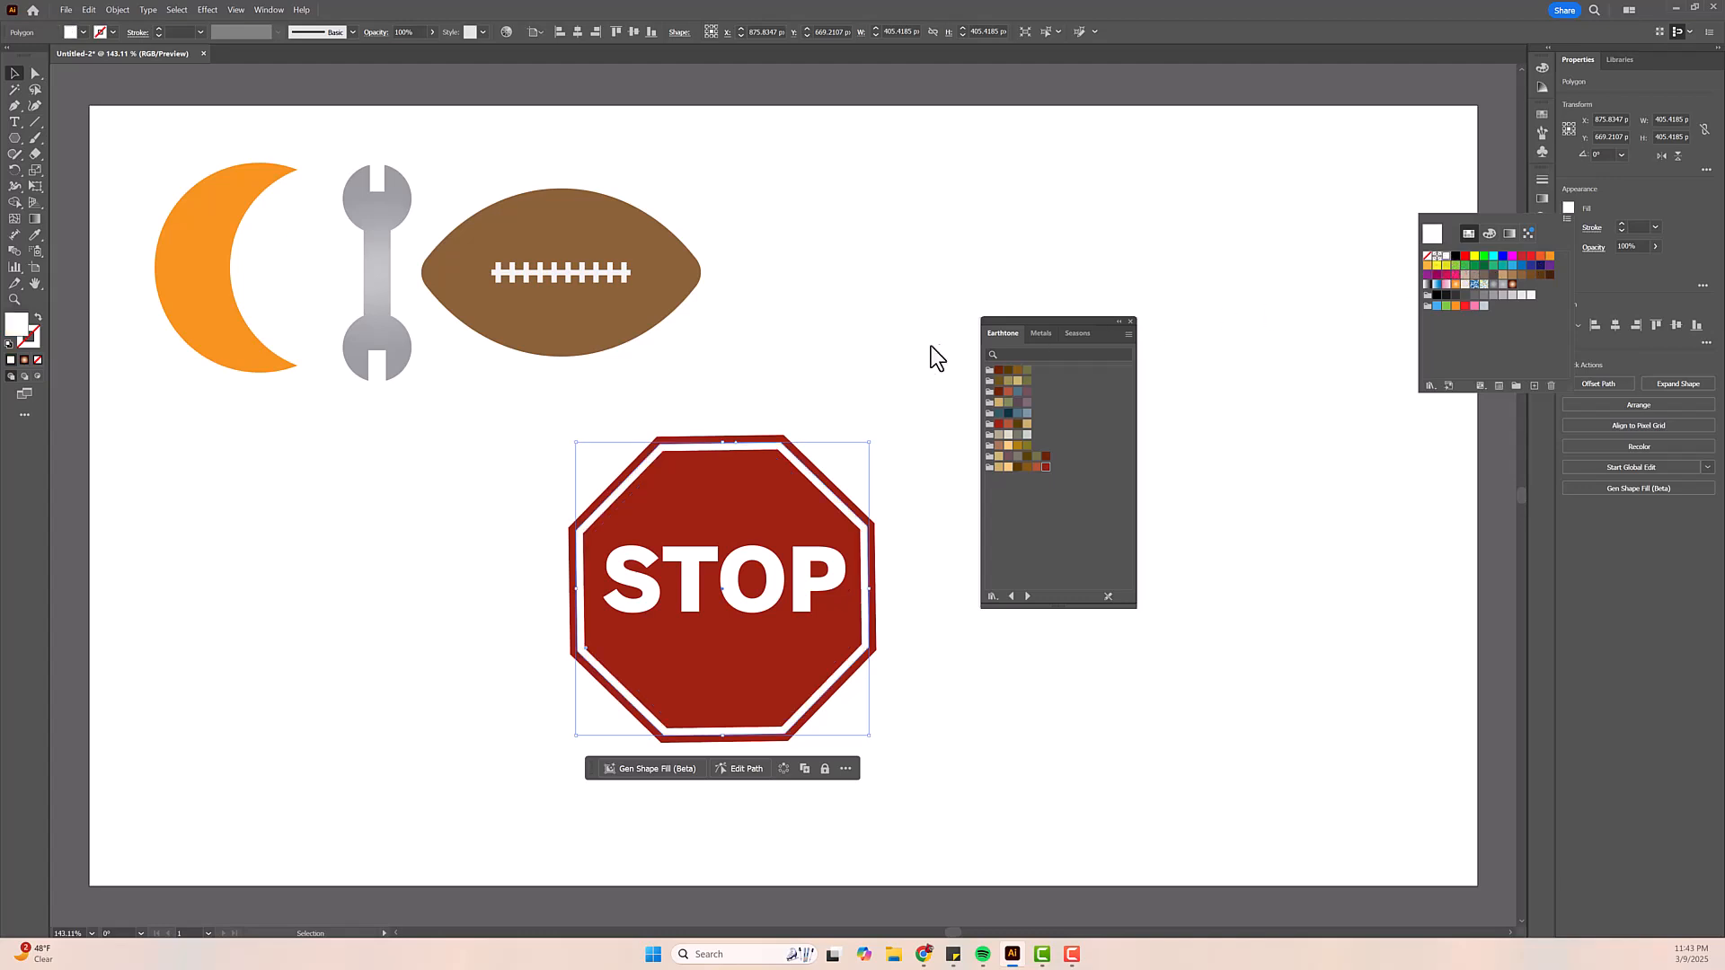
left_click(841, 373)
left_click(873, 364)
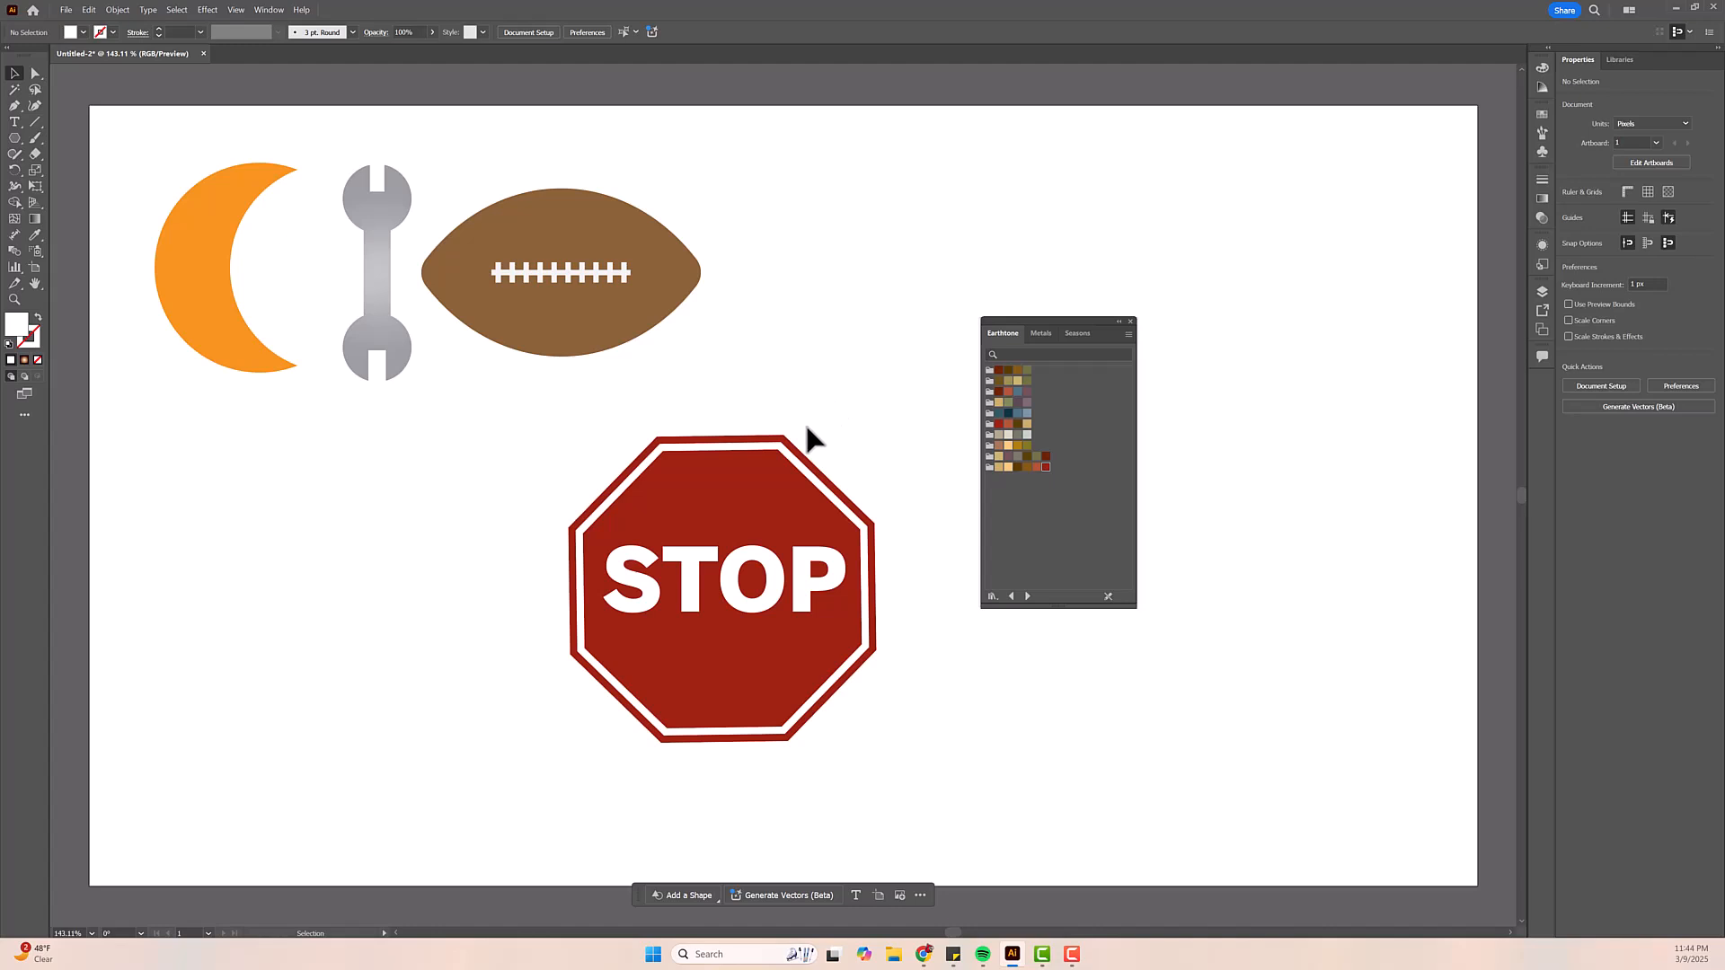
left_click(774, 491)
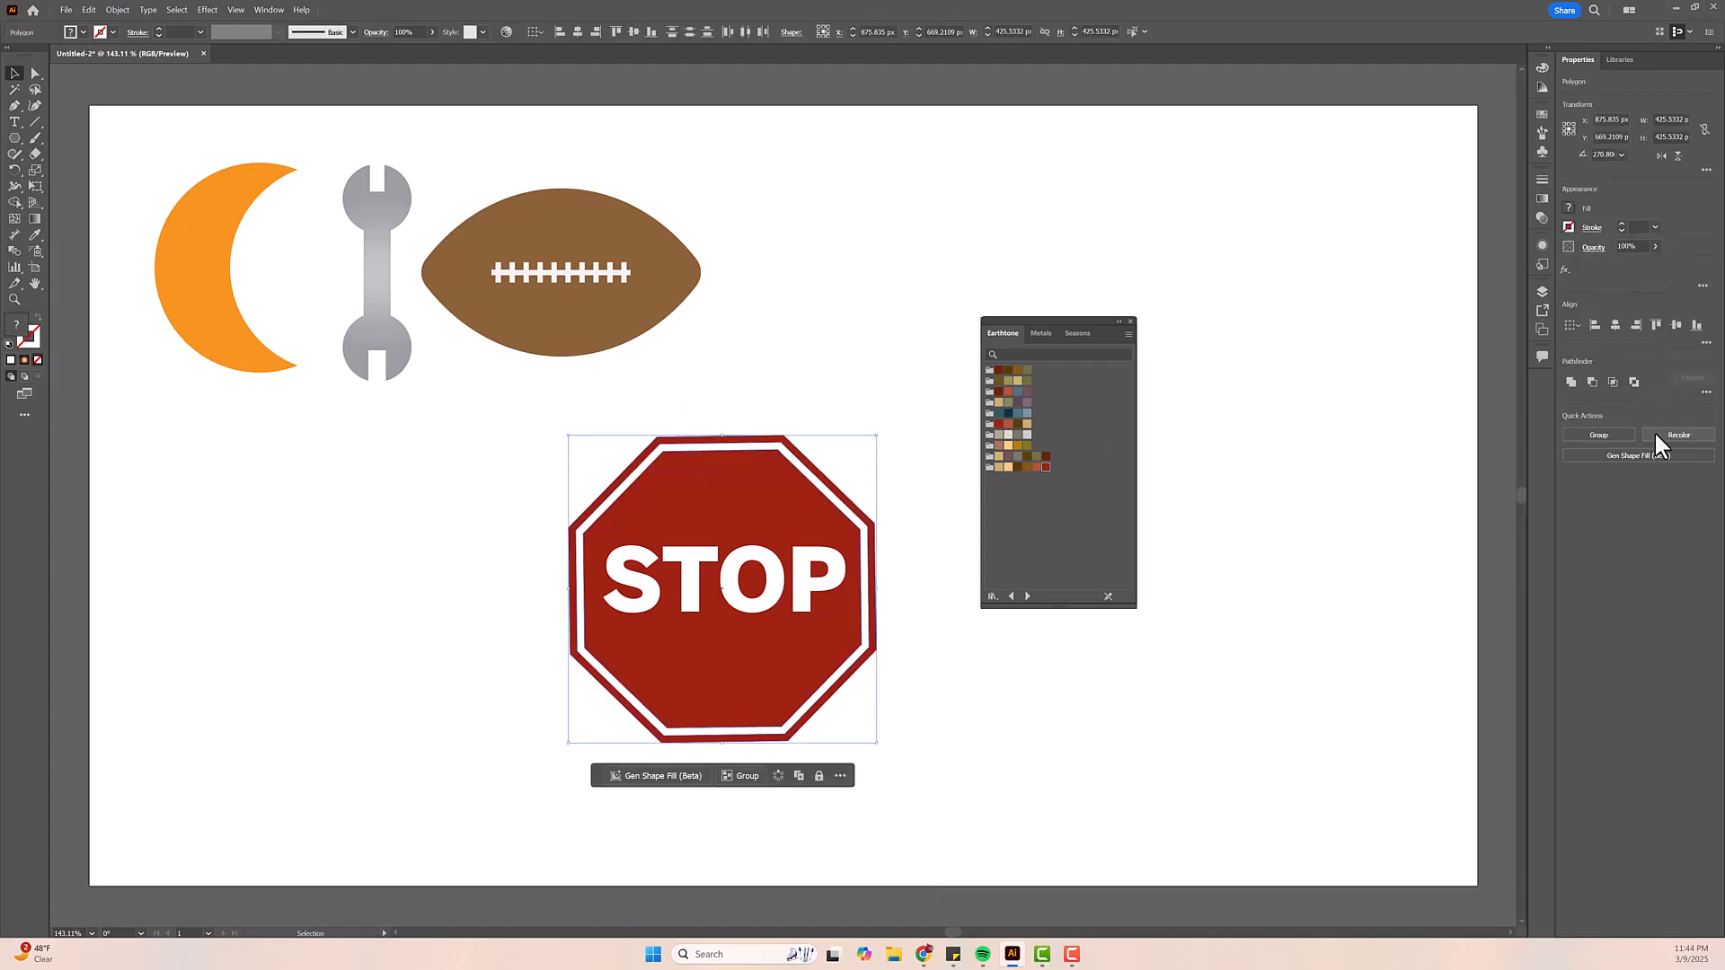
left_click(1610, 432)
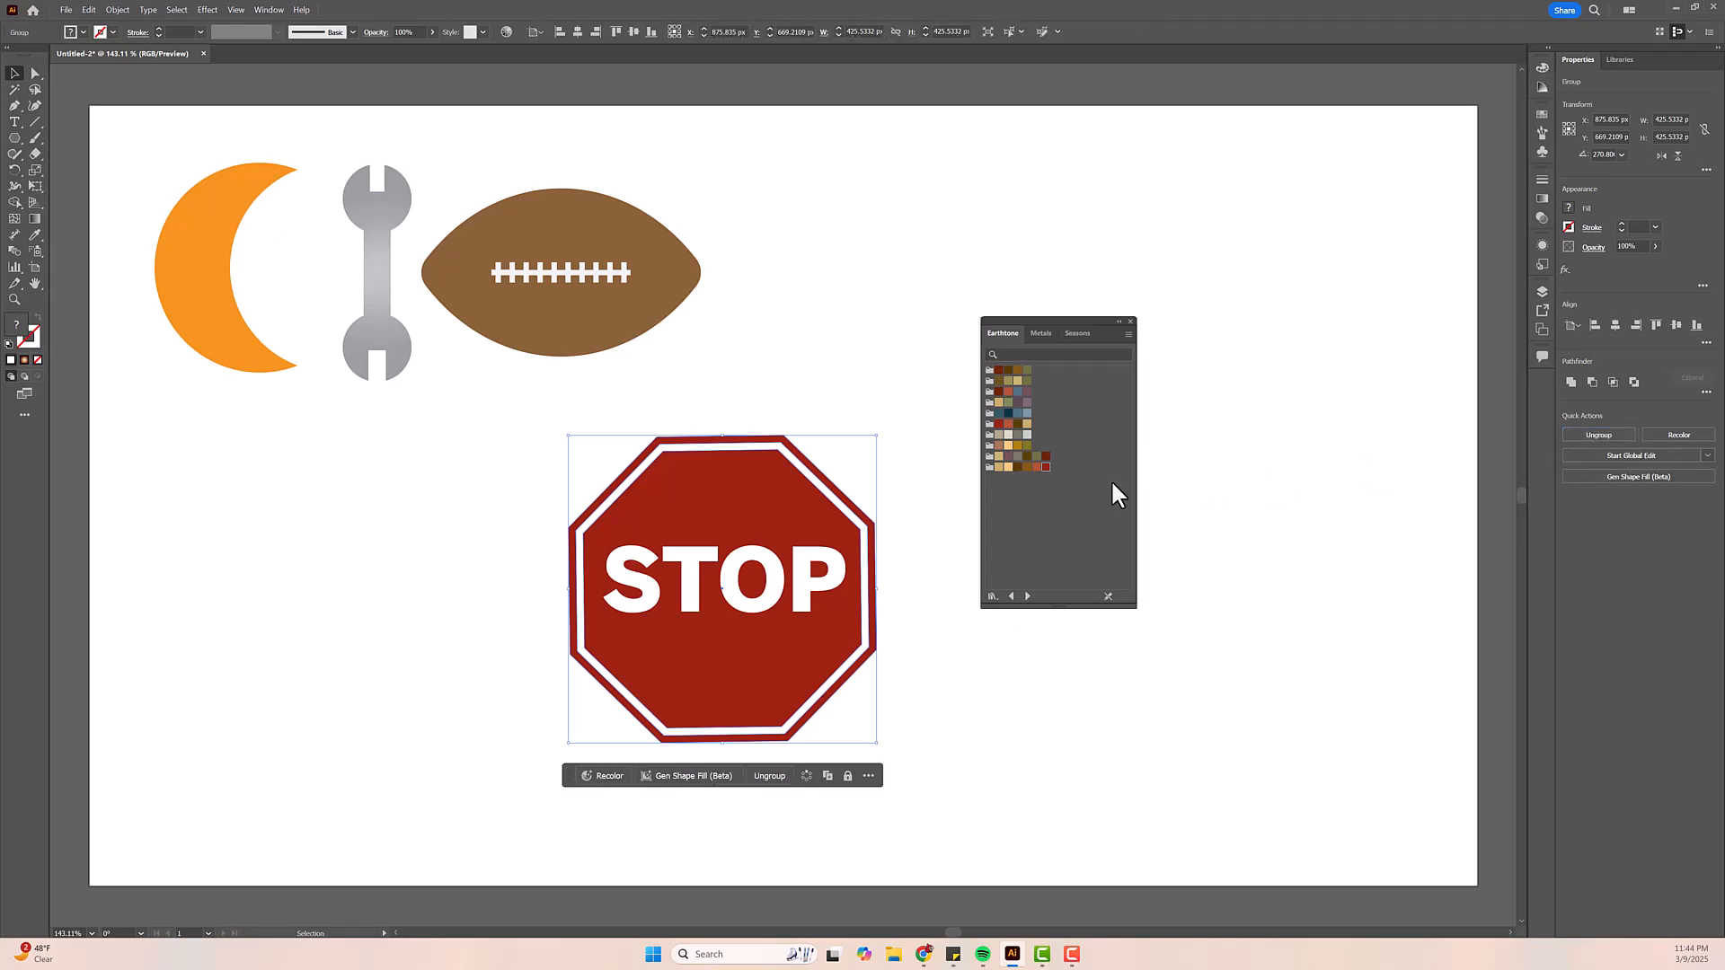
left_click(926, 442)
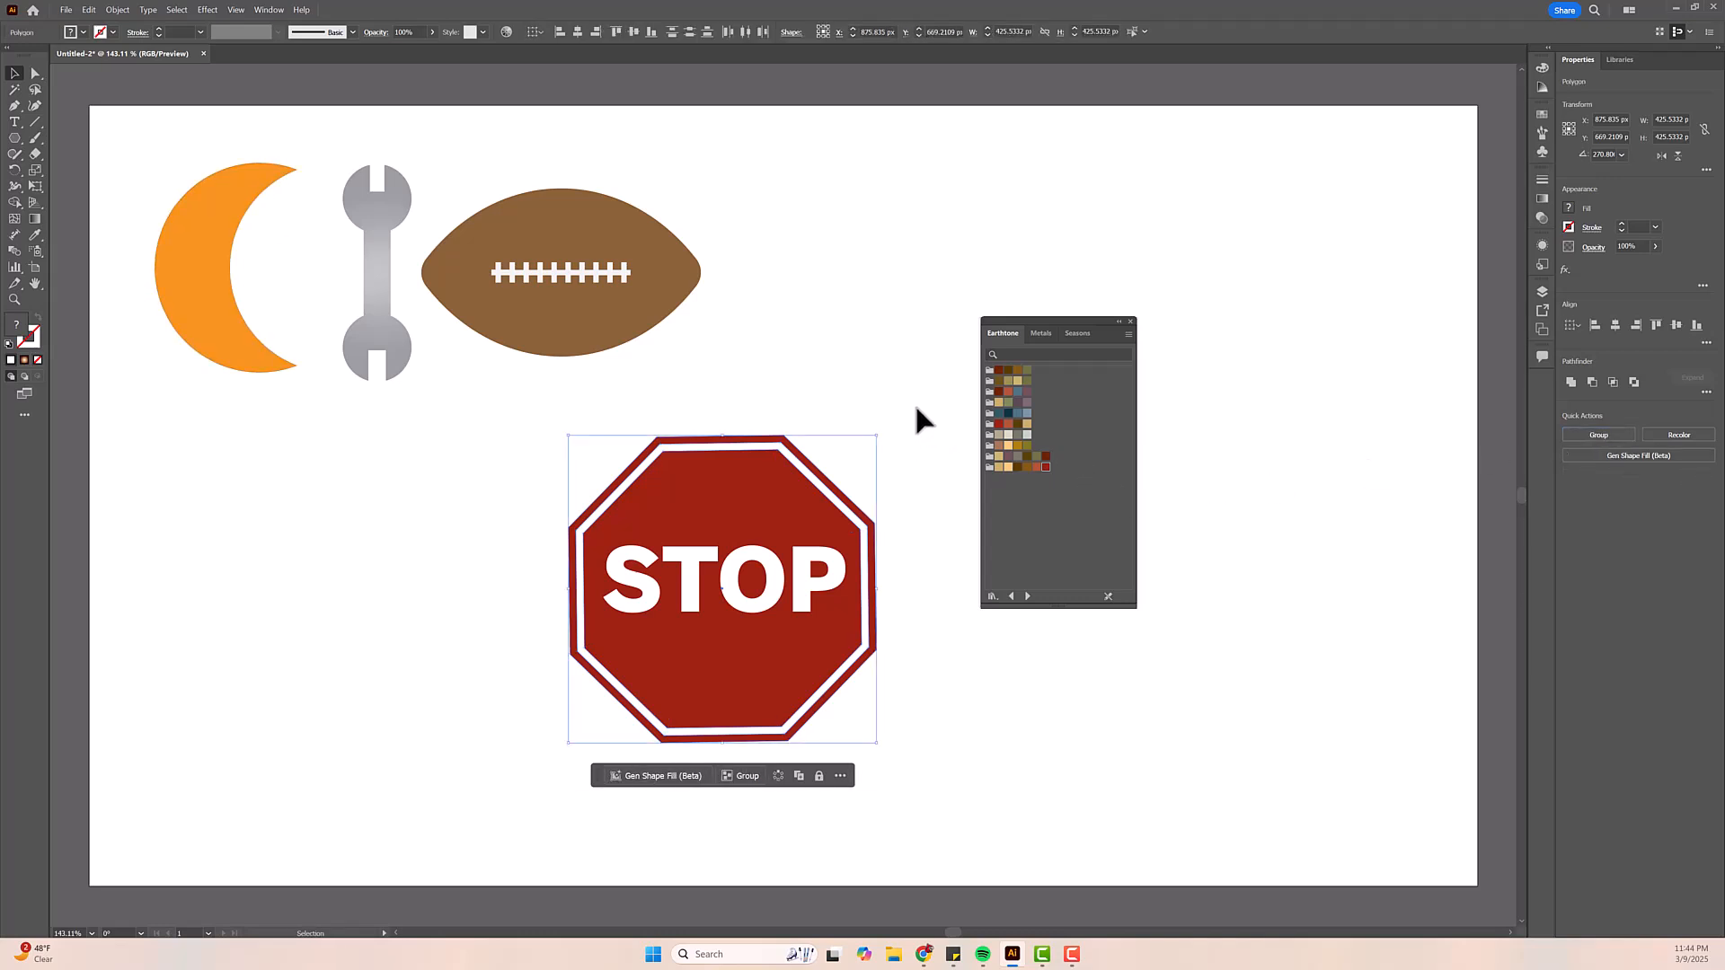
left_click_drag(735, 494, 835, 499)
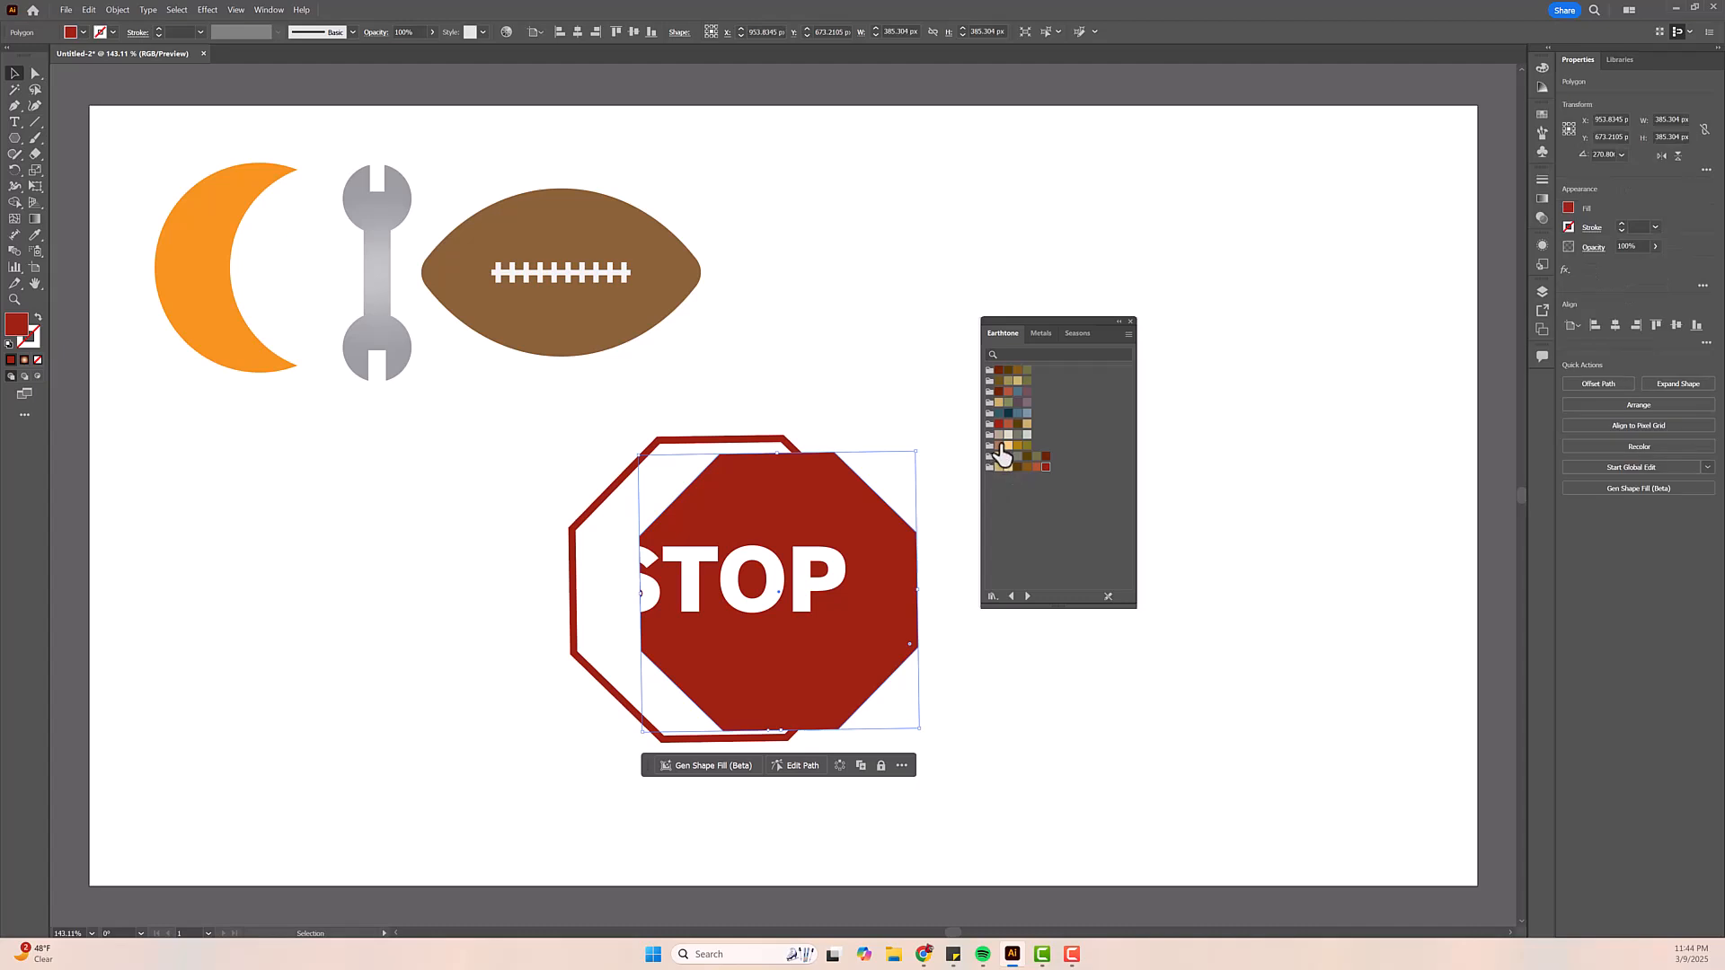
key("ctrl+z")
left_click(791, 400)
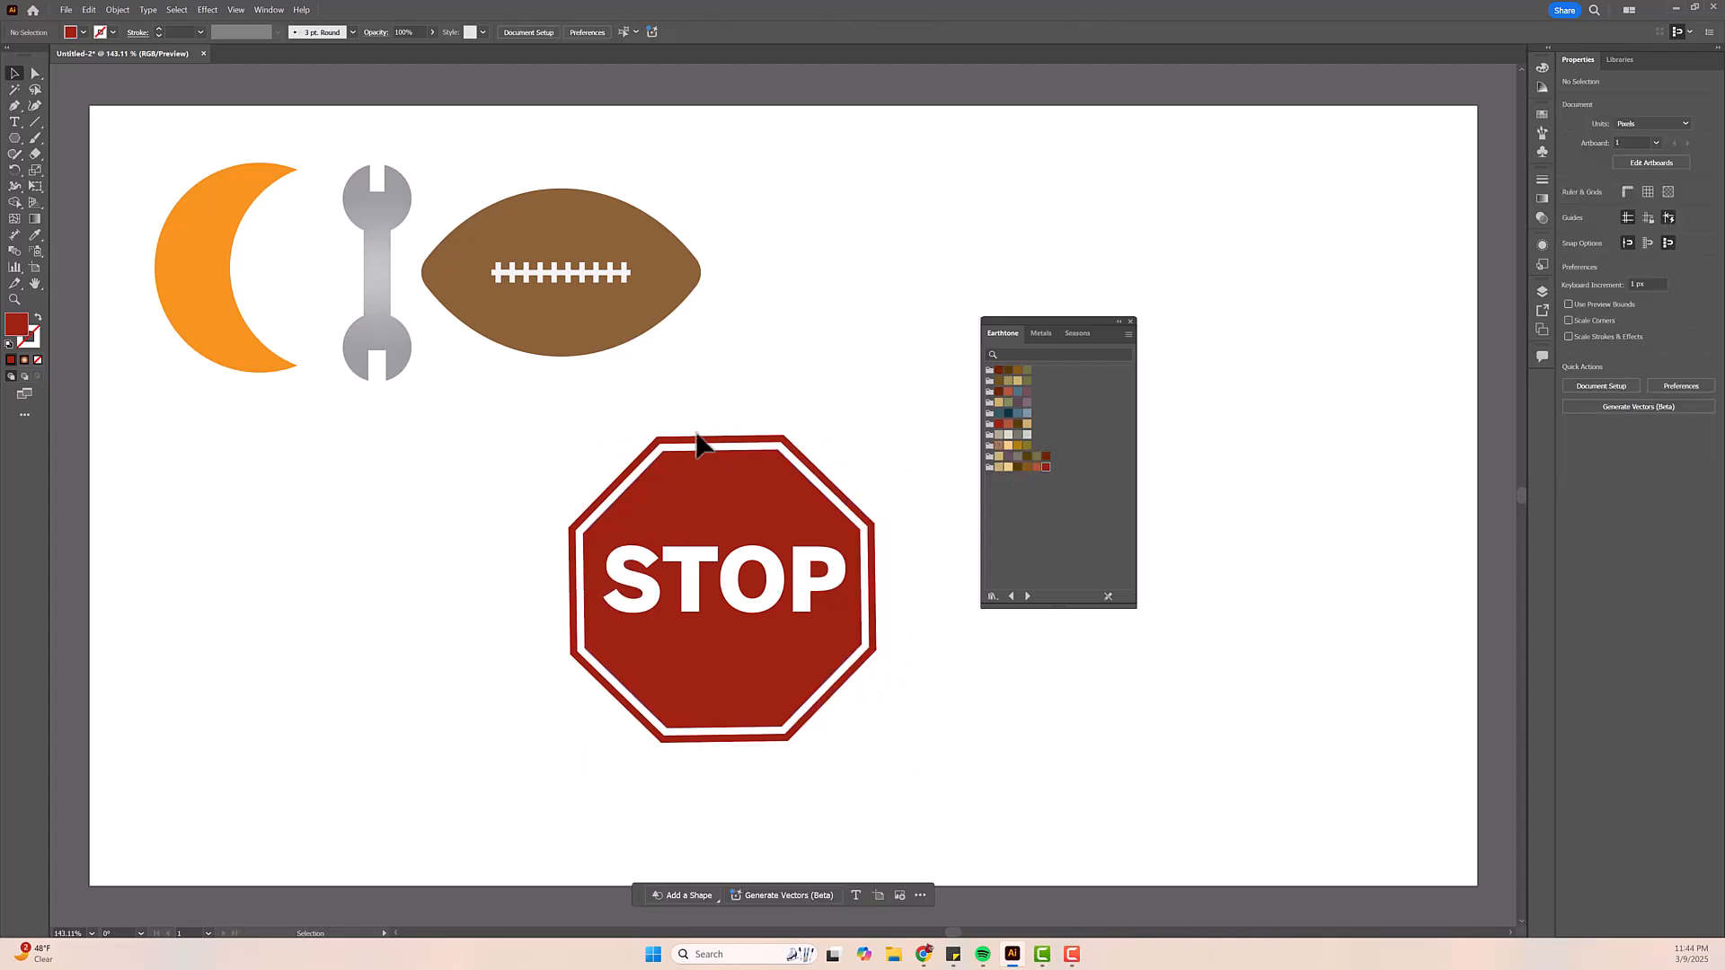
- Group the three octagons and align the group and the STOP text by their horizontal and vertical centres
left_click(800, 494)
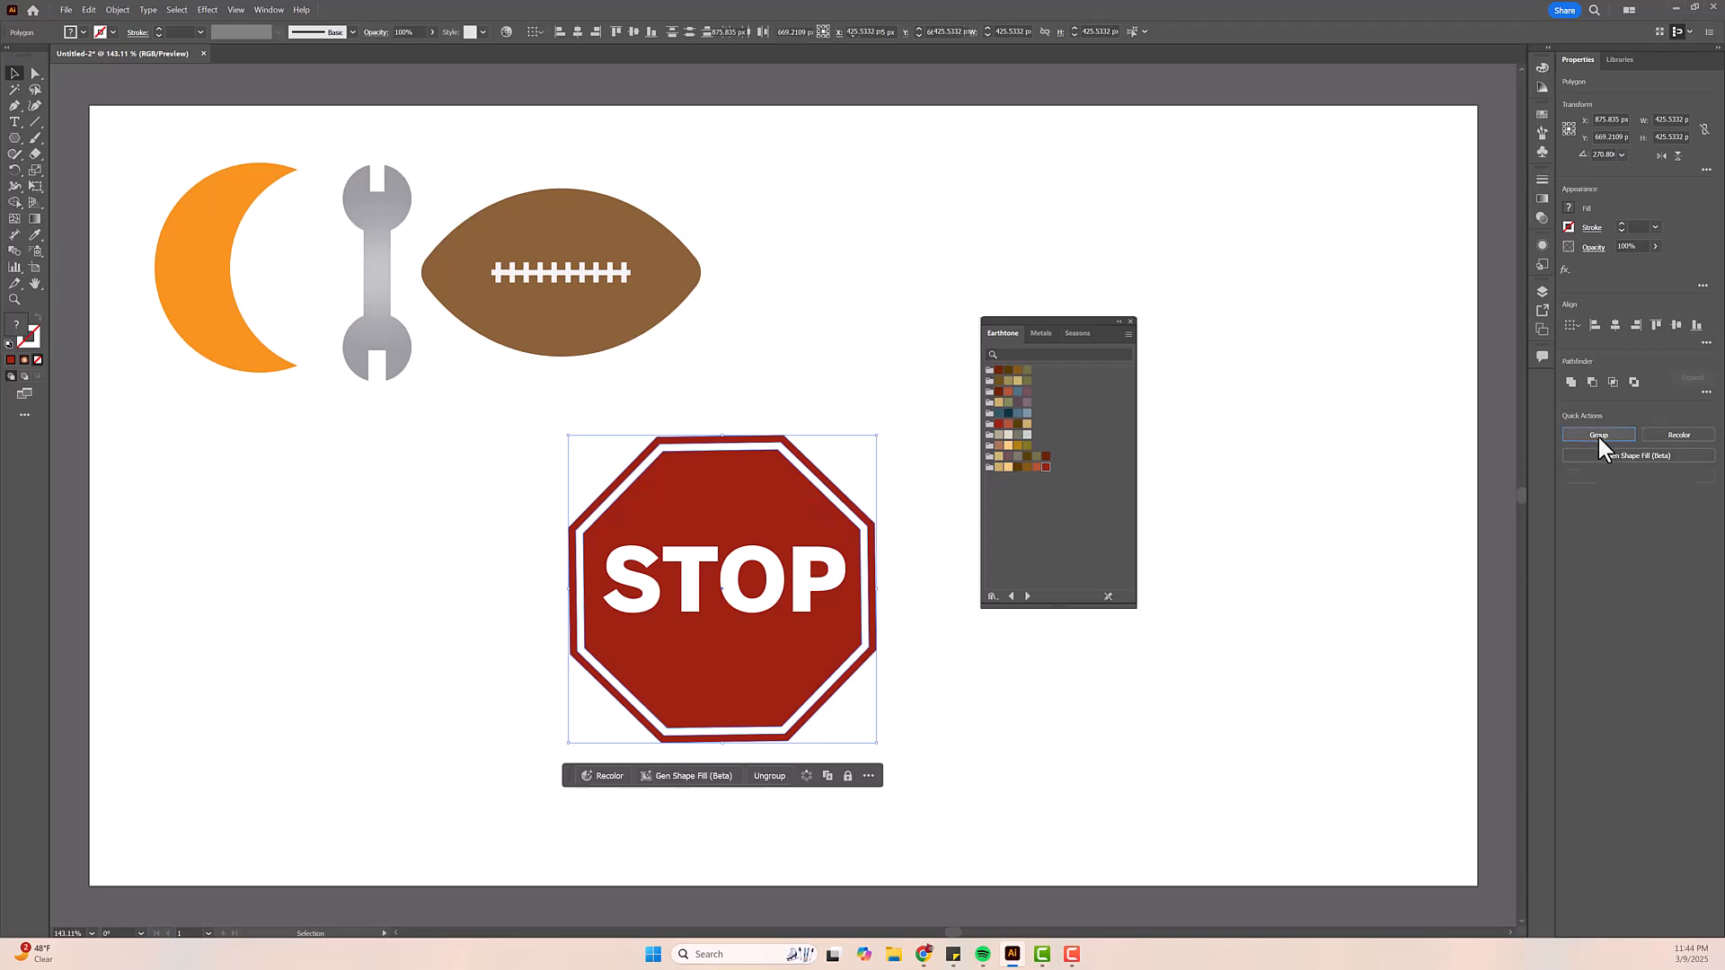
left_click(885, 507)
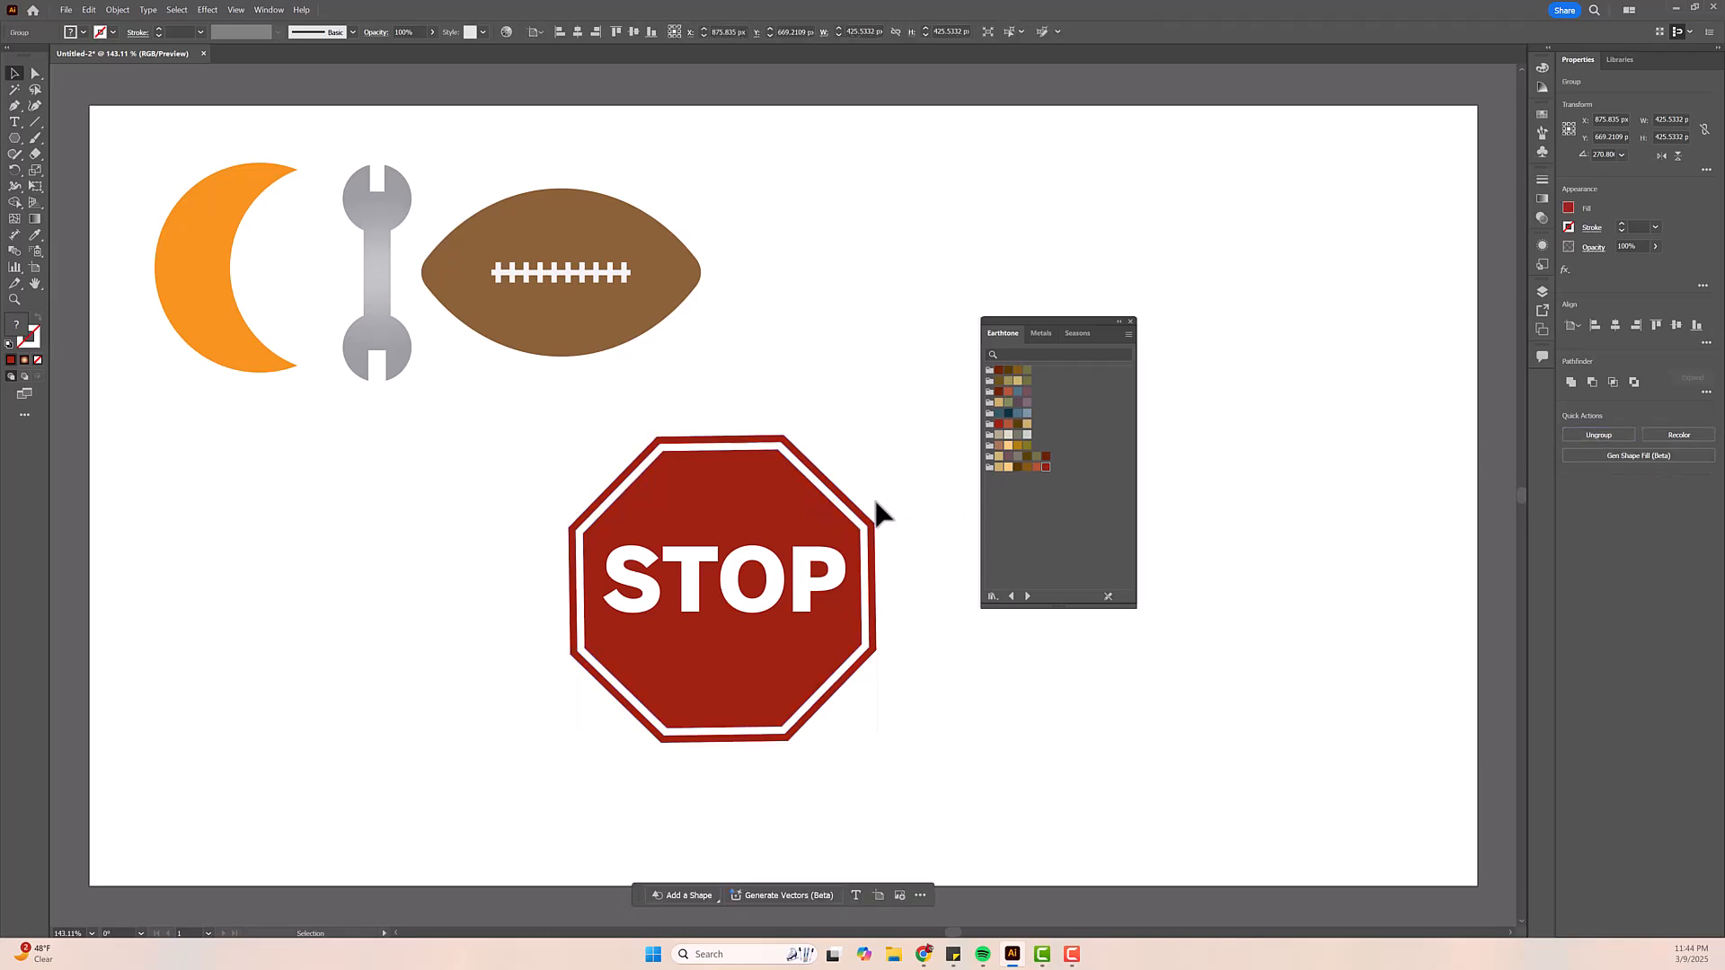
left_click(692, 589)
left_click(1616, 327)
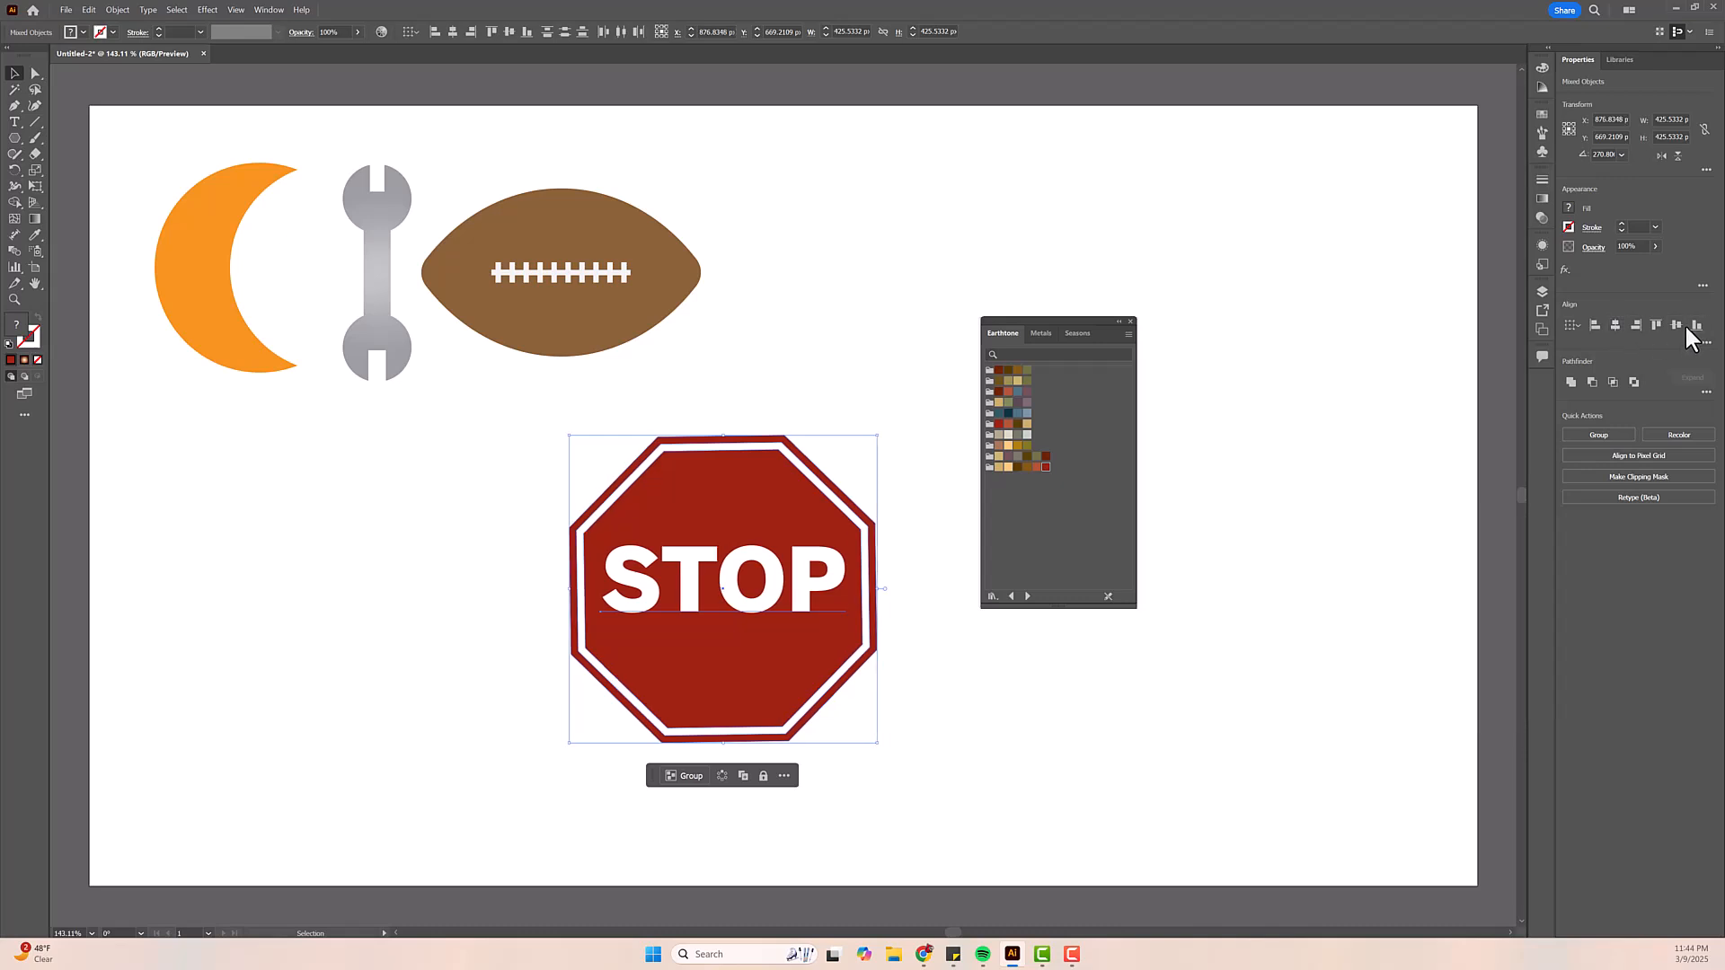
left_click(1676, 326)
left_click(828, 396)
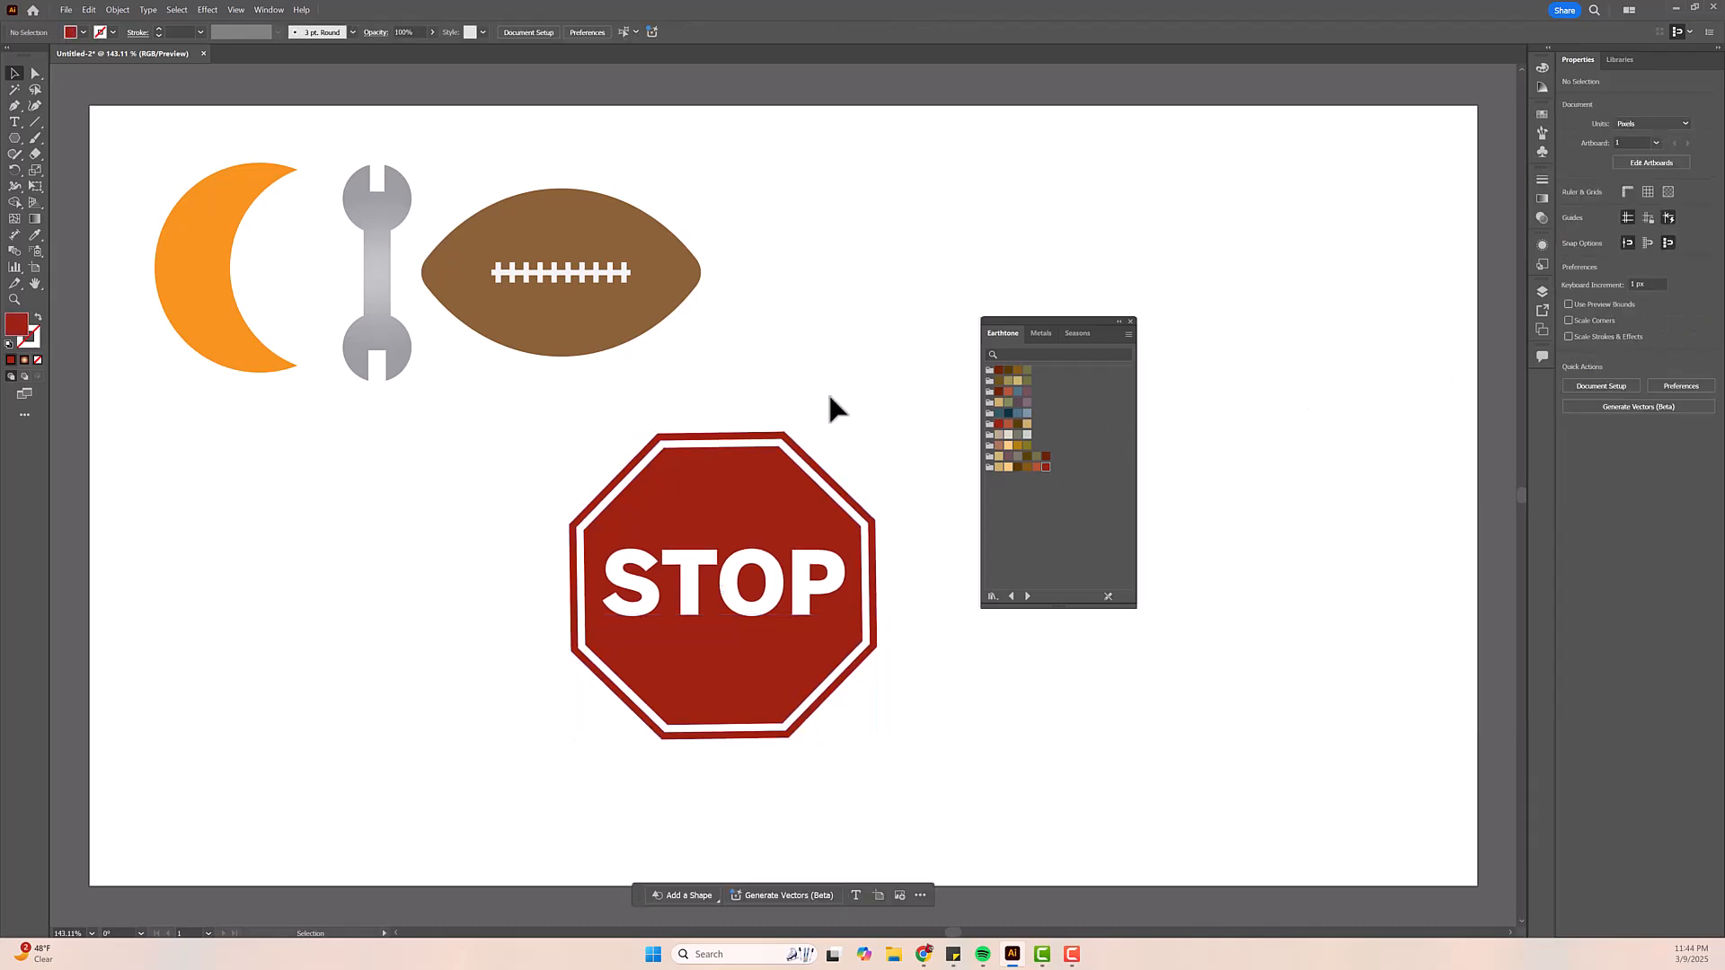
- Group the STOP text with the octagons and scale the whole sign down to about the football's height
left_click_drag(542, 410, 904, 806)
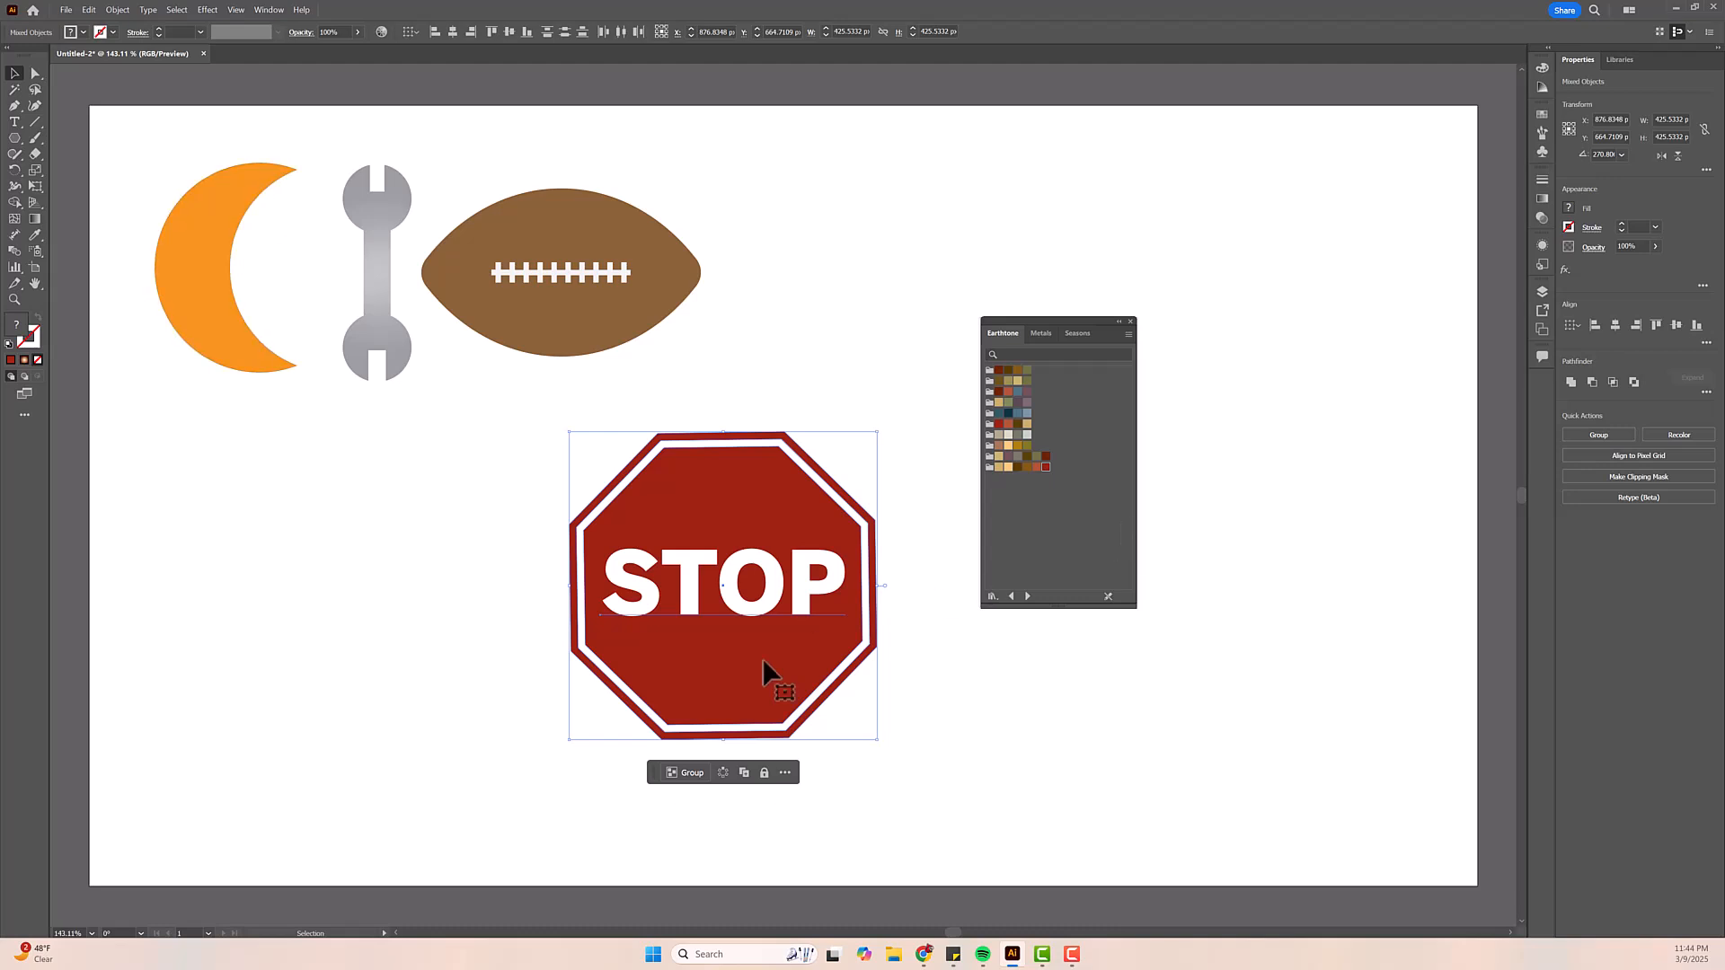
left_click(674, 771)
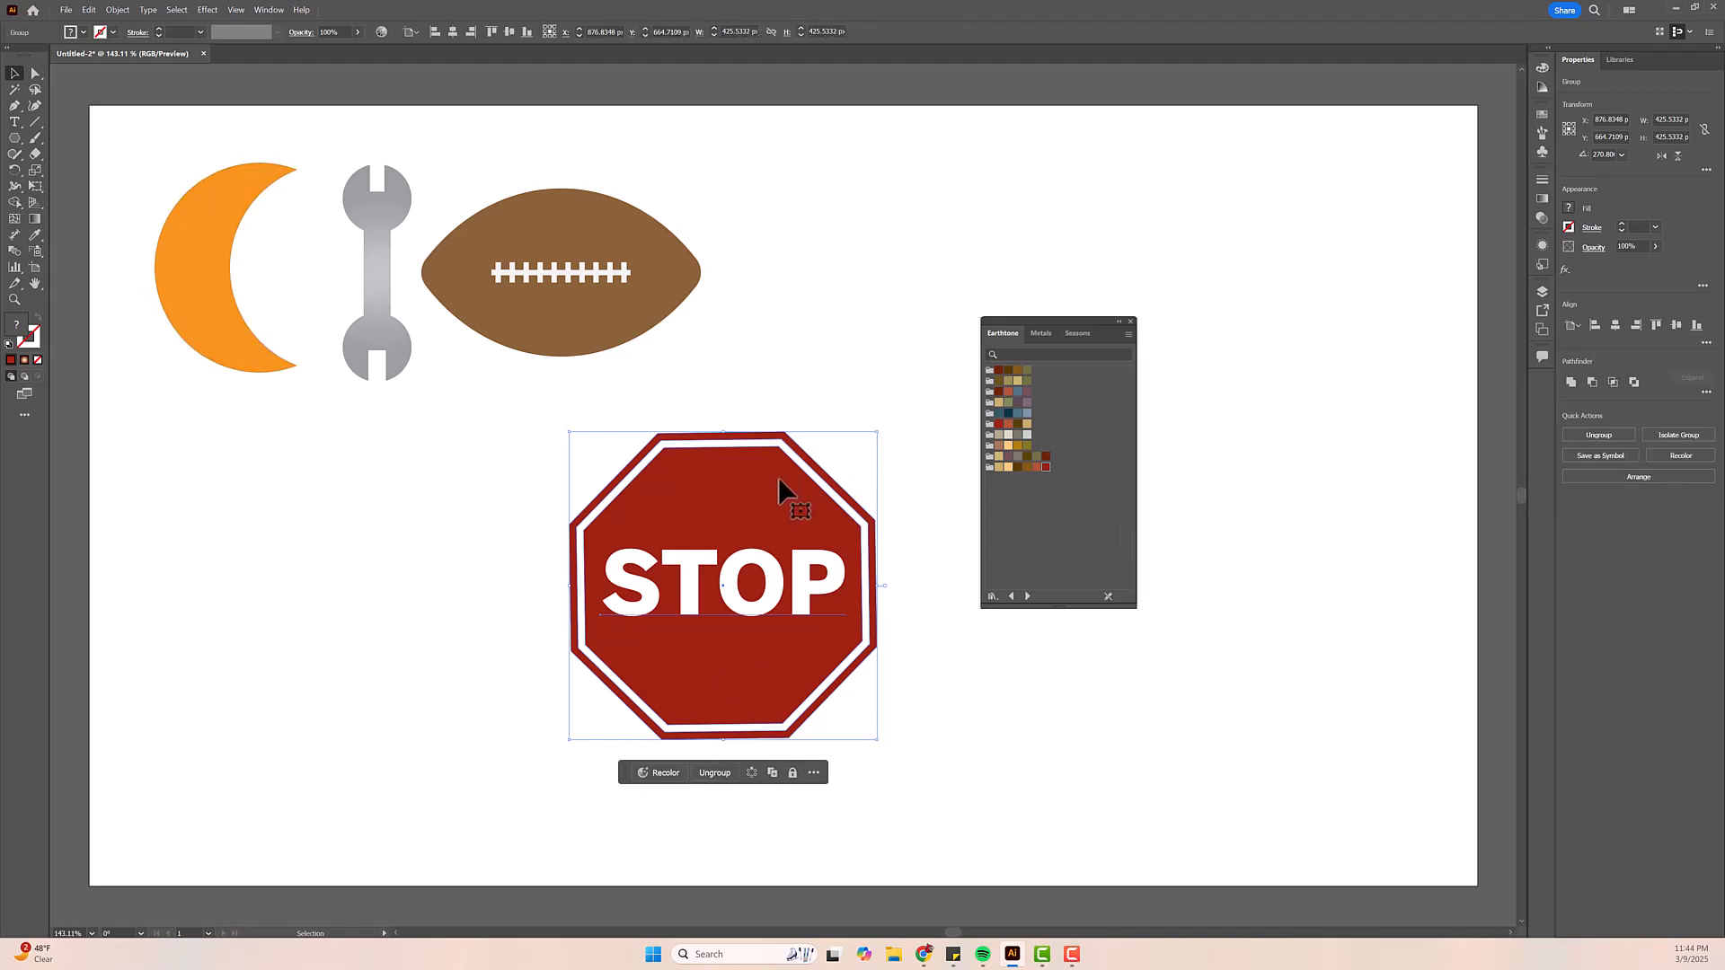
left_click_drag(878, 433, 729, 531)
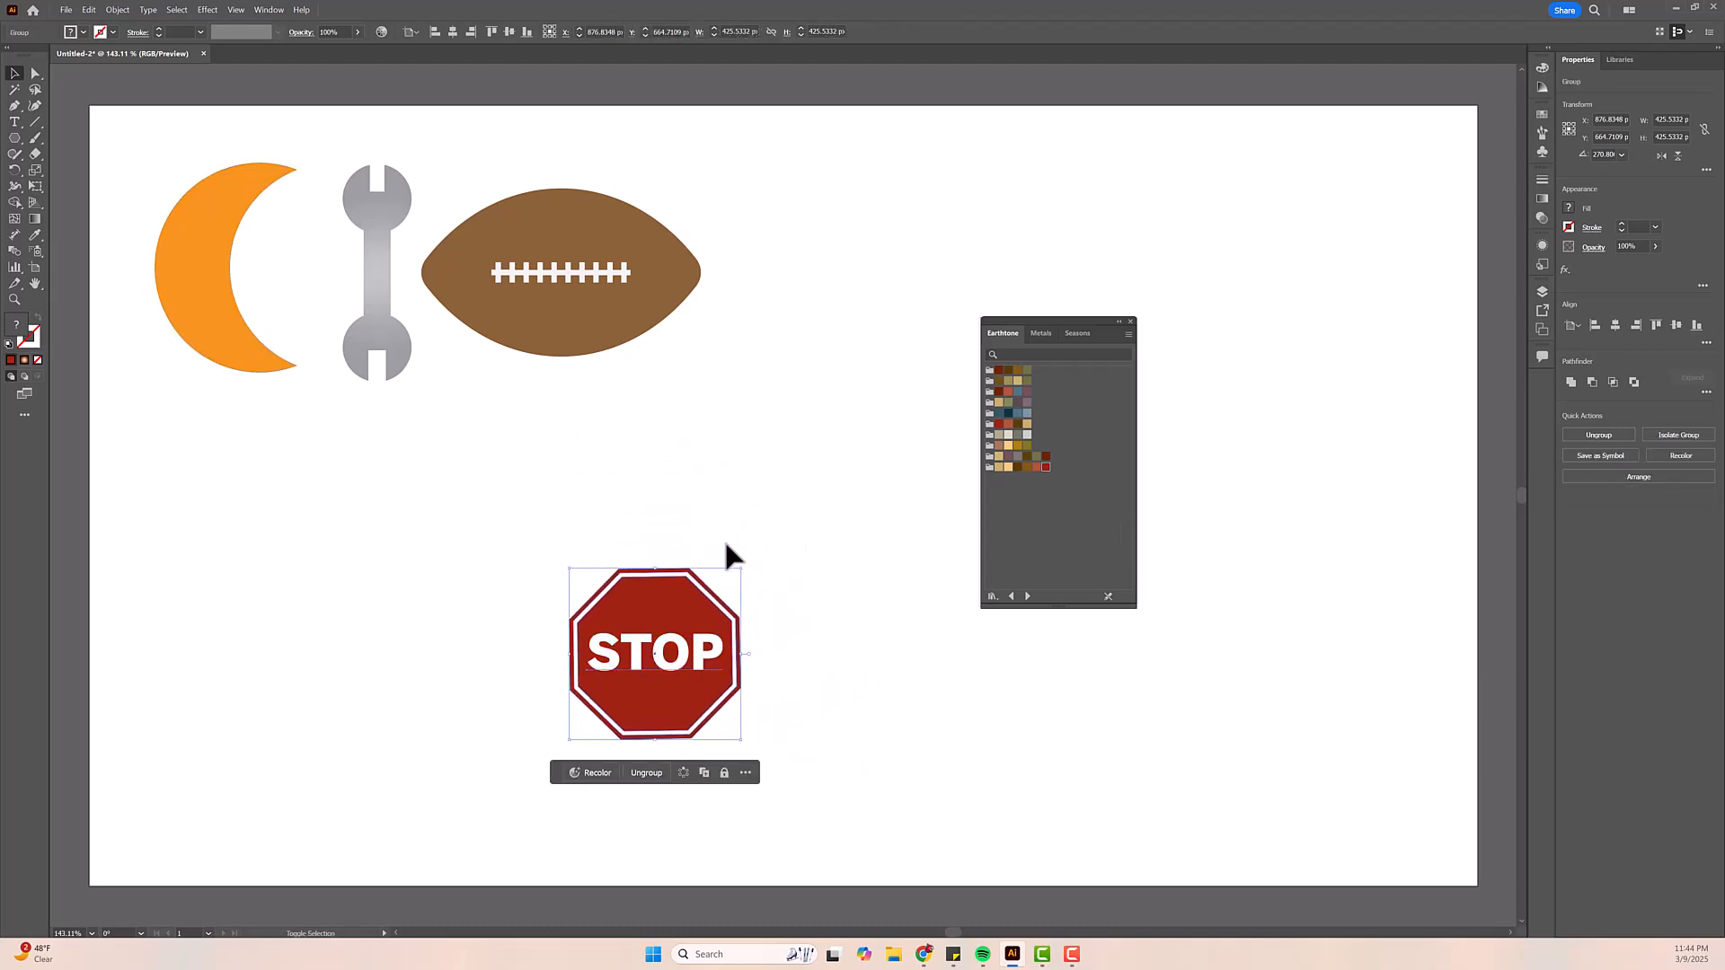
- Place the stop sign in the row beside the football and move the floating Earthtone swatches clear of the artwork
left_click_drag(678, 619, 851, 239)
left_click(1059, 225)
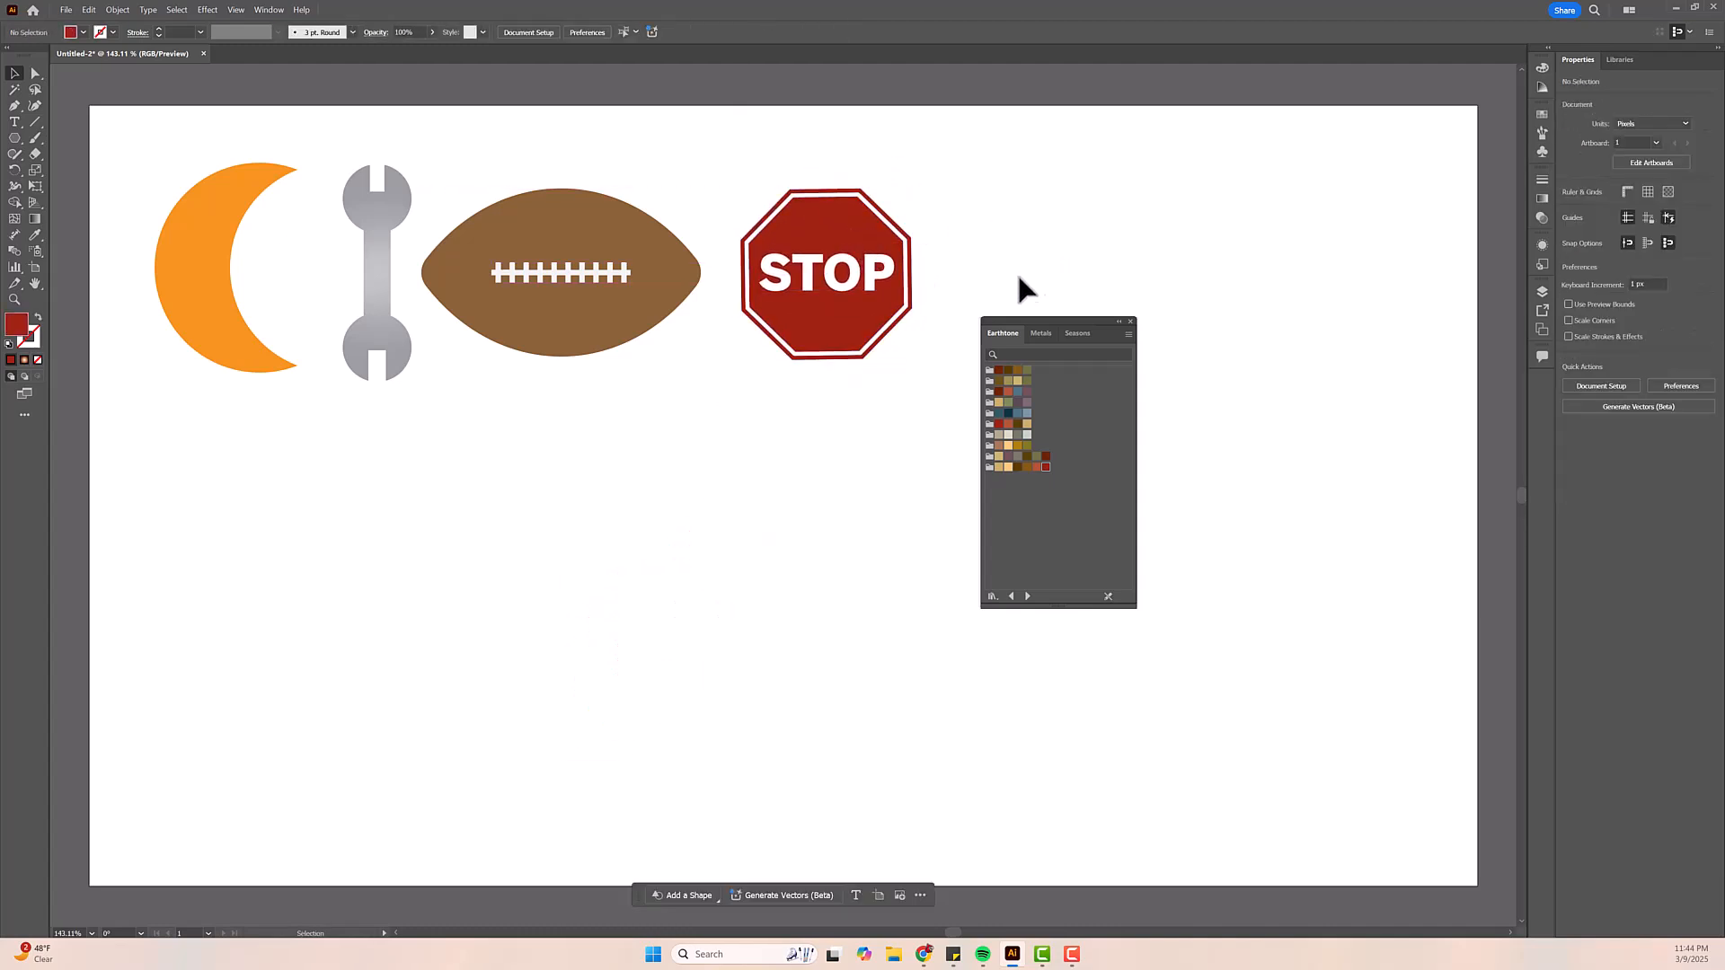
left_click_drag(1053, 321, 1314, 168)
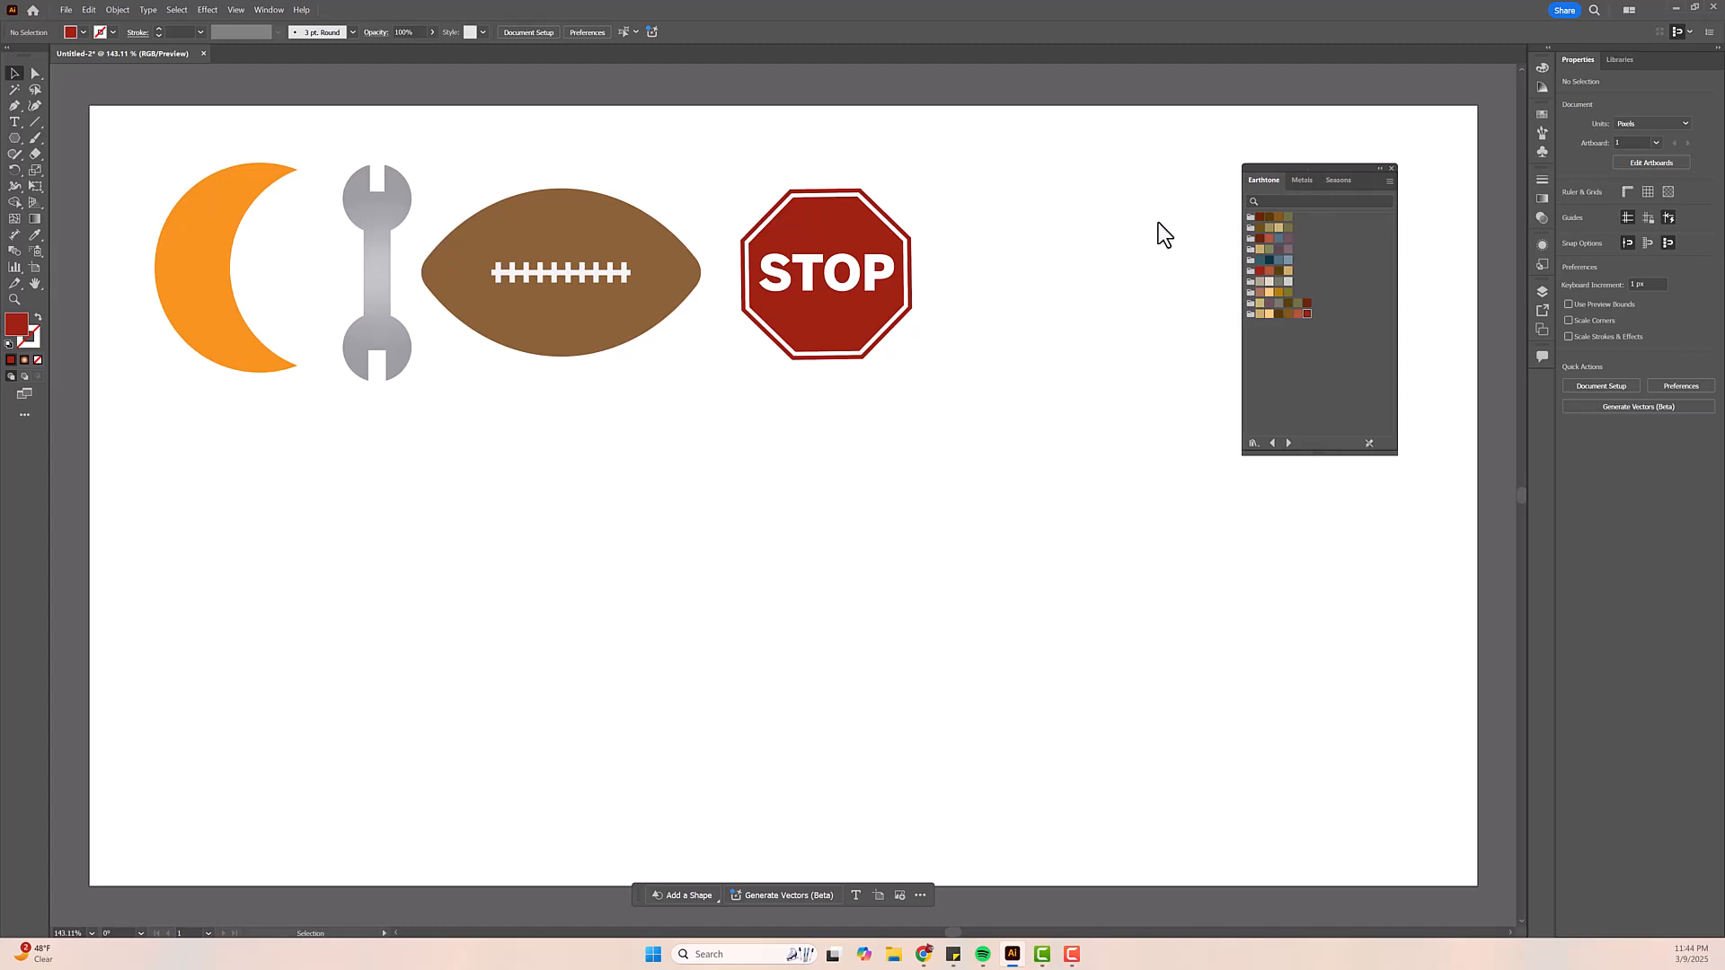
- Draw a red star with 22 long points, about 700 px wide, below the wrench using the Star tool
left_click(15, 139)
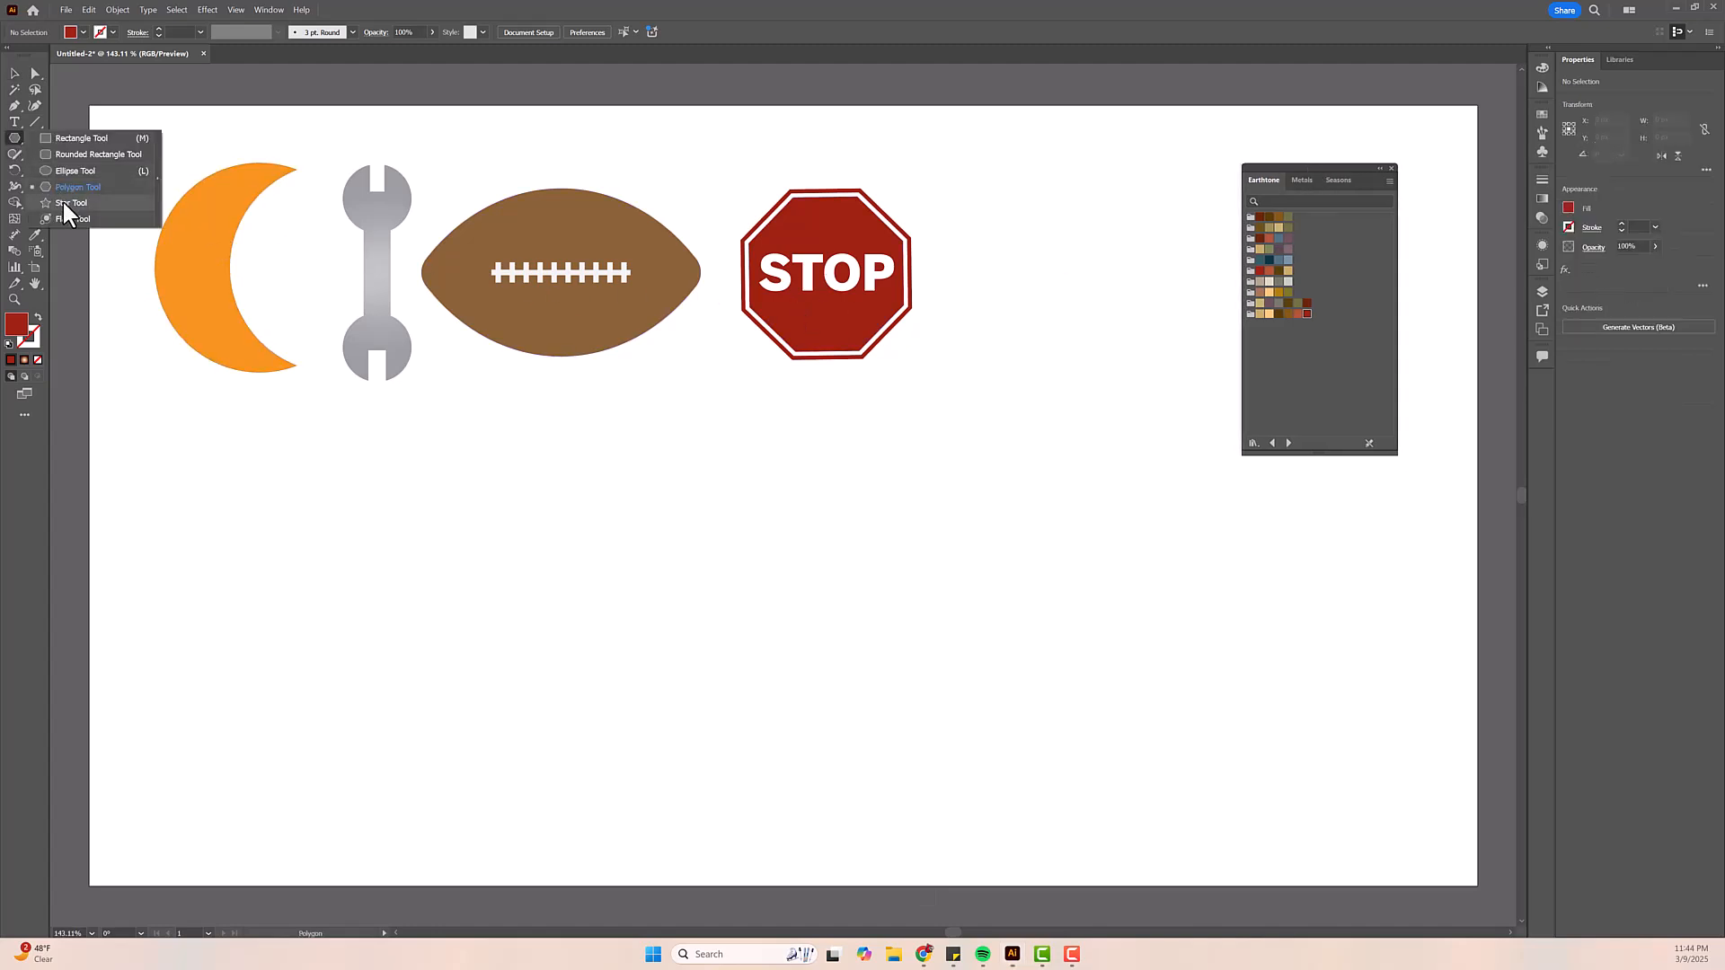
left_click(63, 202)
left_click_drag(373, 492, 542, 681)
key("Down")
key("Down")
key("Up")
key("Up")
key("Up")
key("Up")
key("Up")
key("Up")
key("Up")
key("Up")
key("Up")
key("Up")
key("Up")
key("Up")
key("Up")
key("Up")
key("Up")
key("Up")
- Scale the star down to about 367 by 363 px and position it in the empty space below the football
left_click(13, 73)
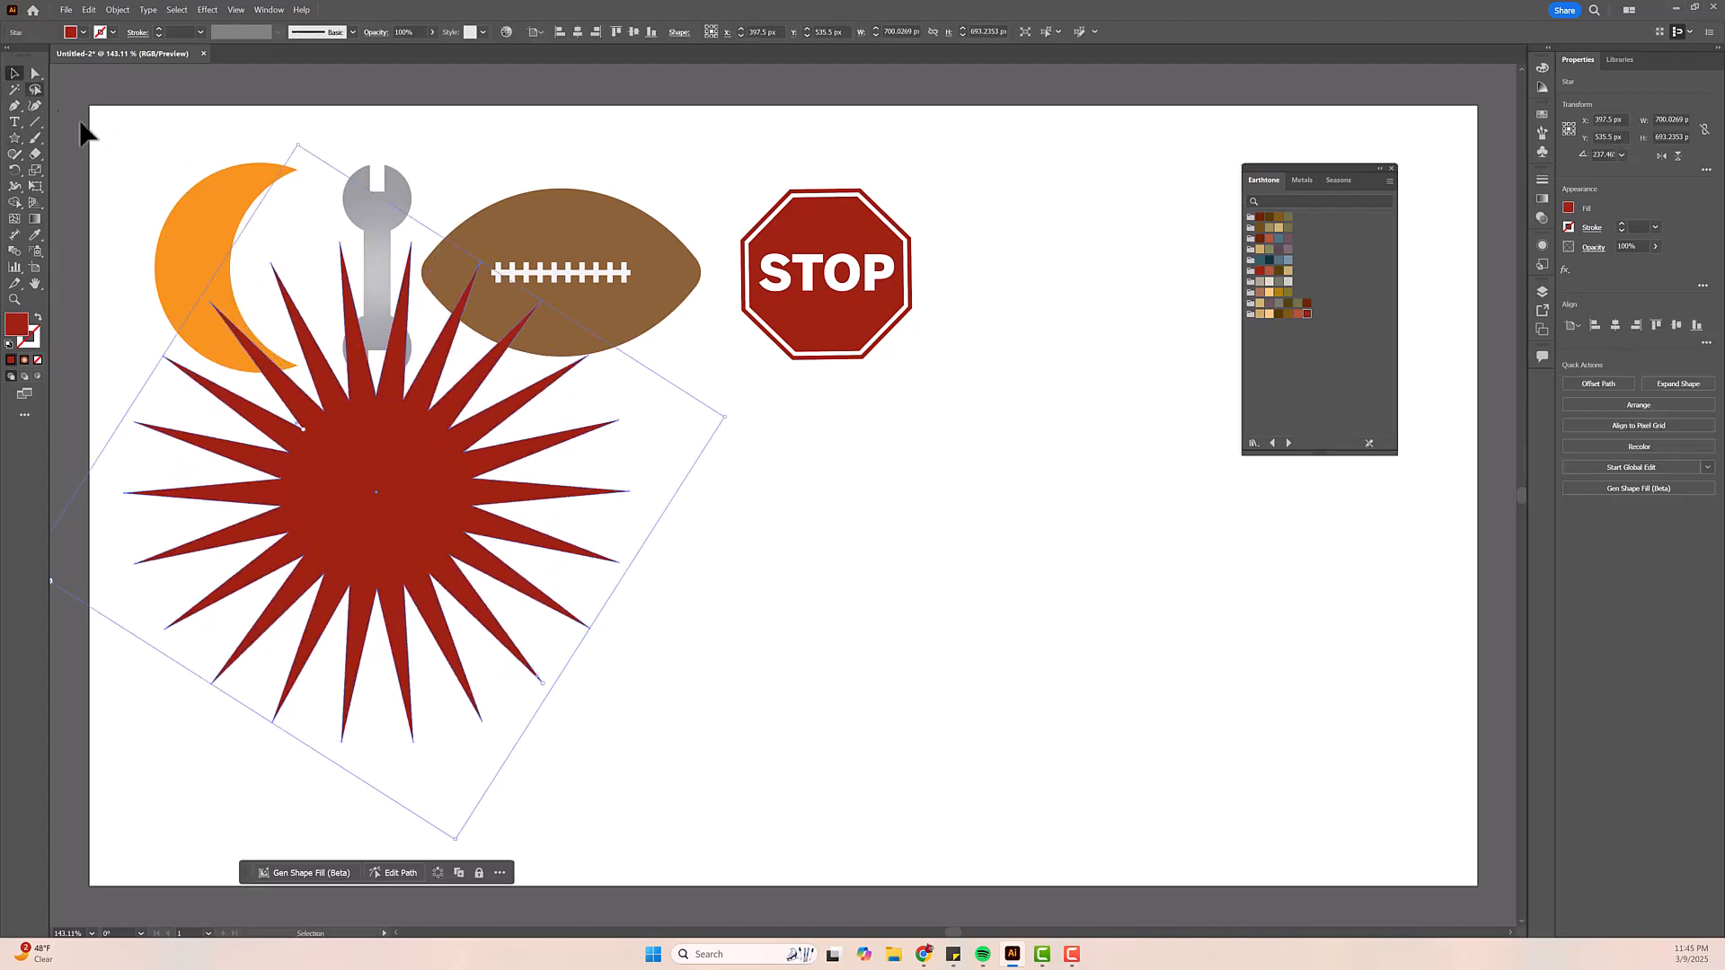
left_click_drag(414, 502, 692, 650)
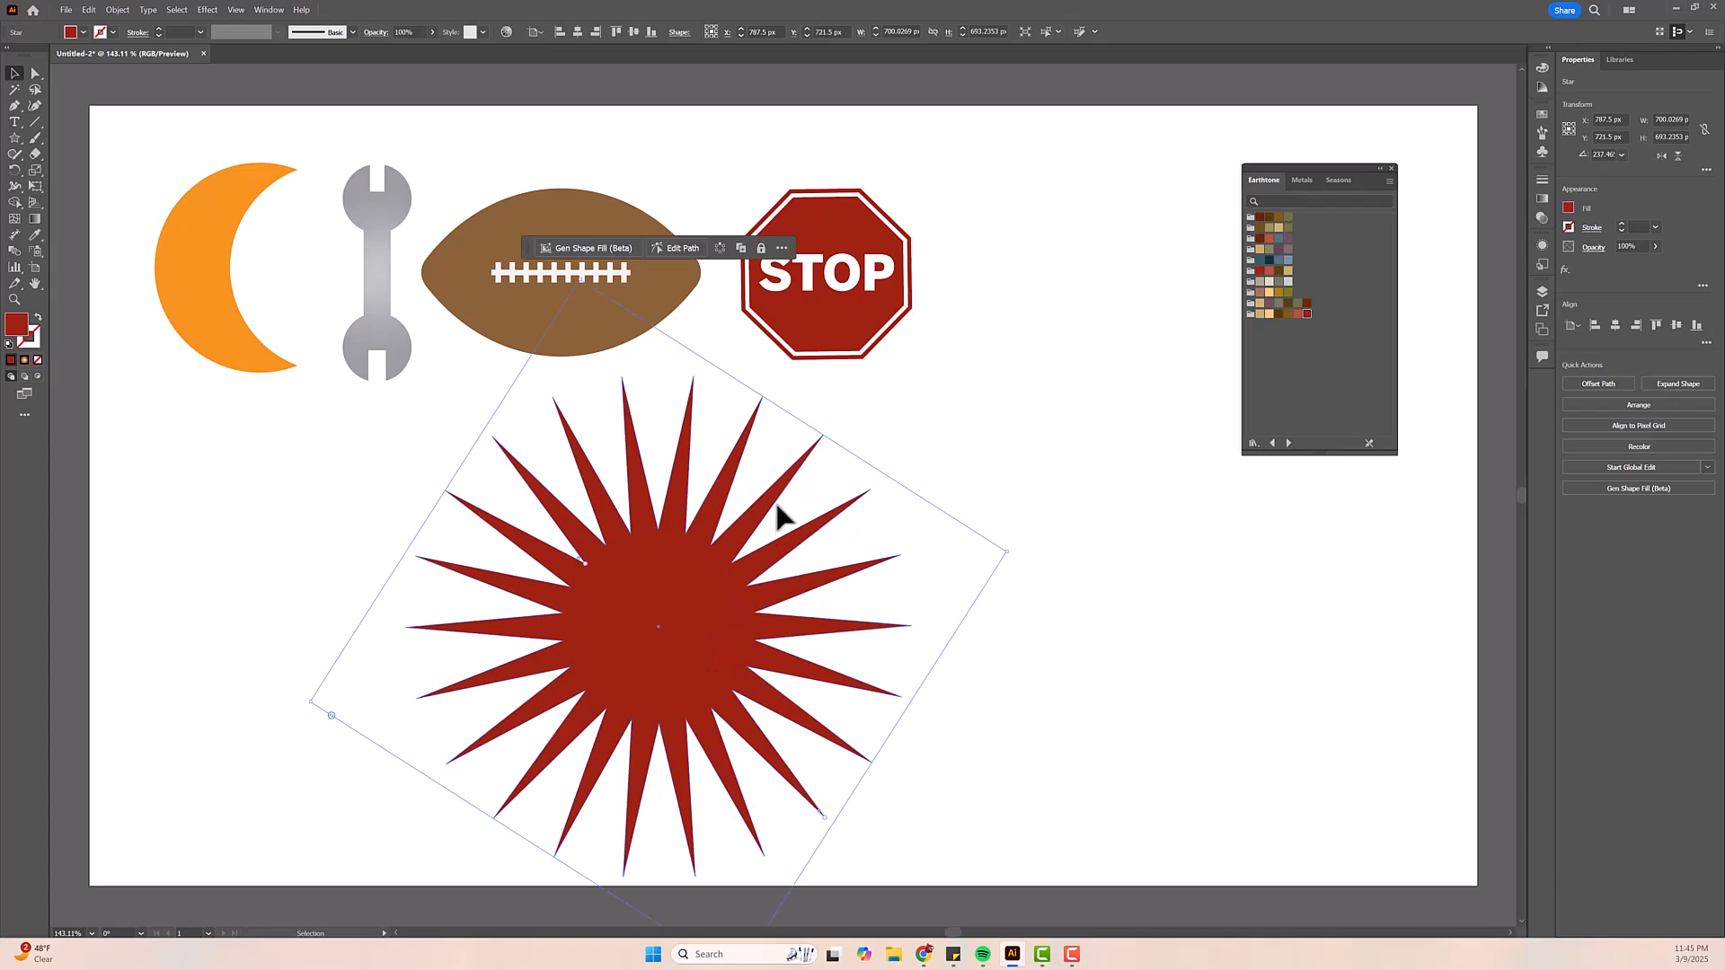
left_click_drag(1002, 541, 686, 616)
left_click_drag(478, 681, 633, 589)
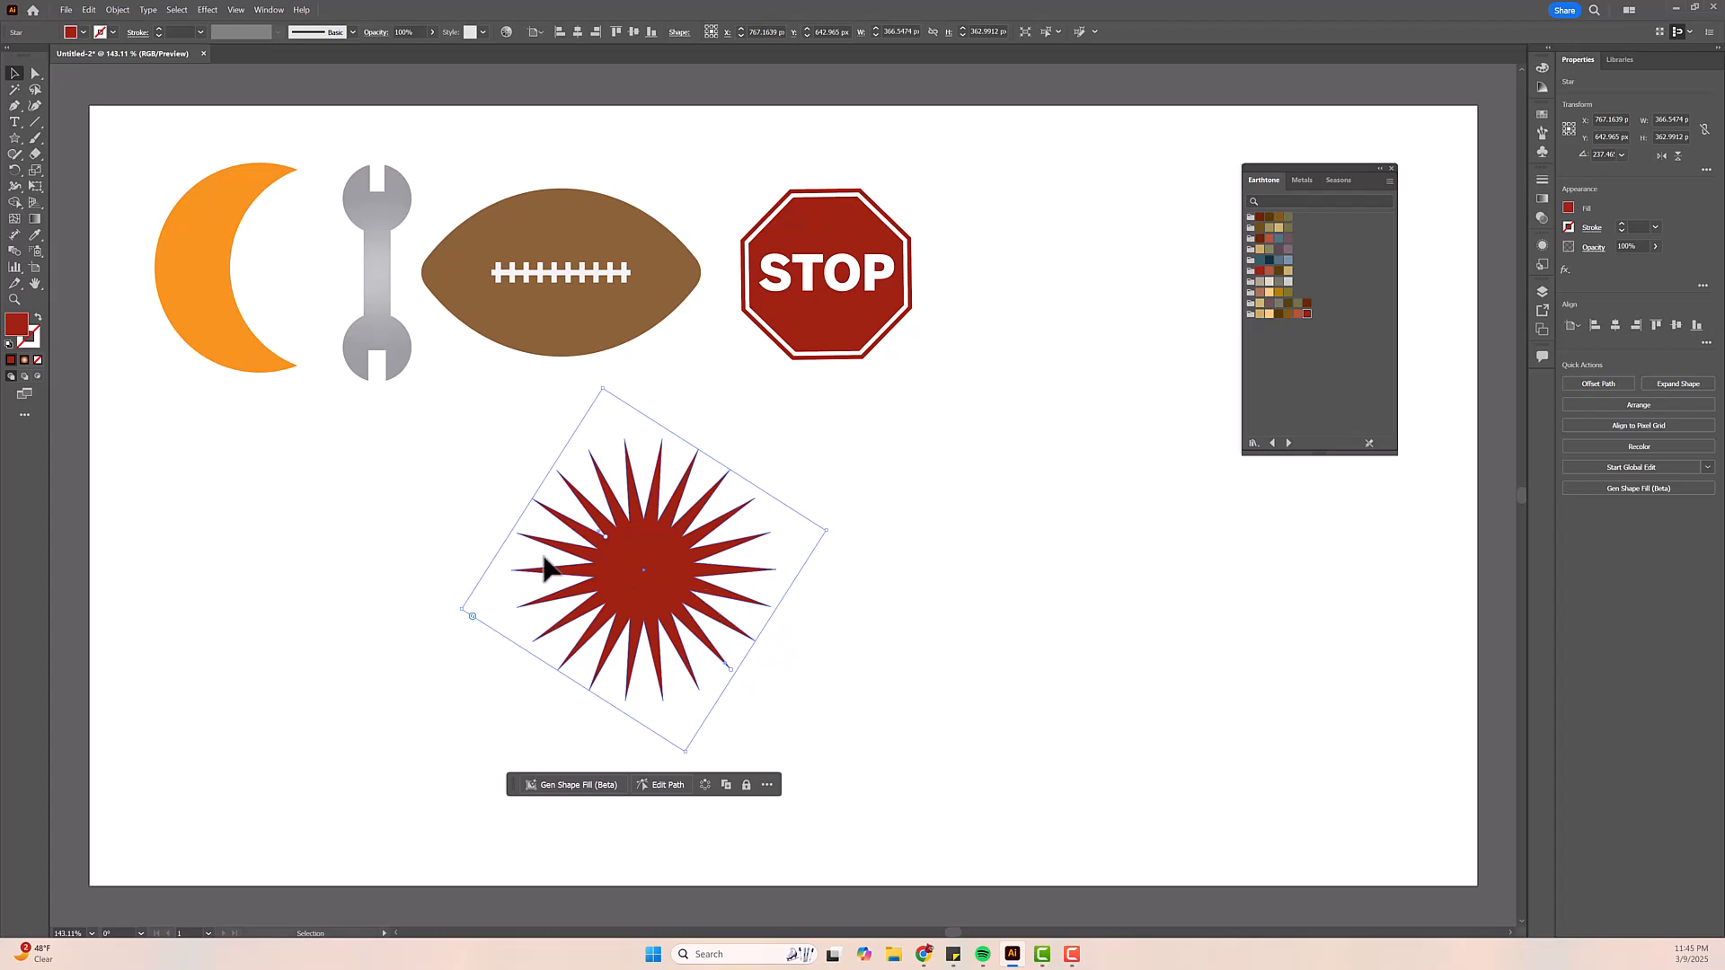
- Move the star slightly down and to the right, and rotate it until one of its points faces almost straight up
left_click_drag(645, 564, 670, 604)
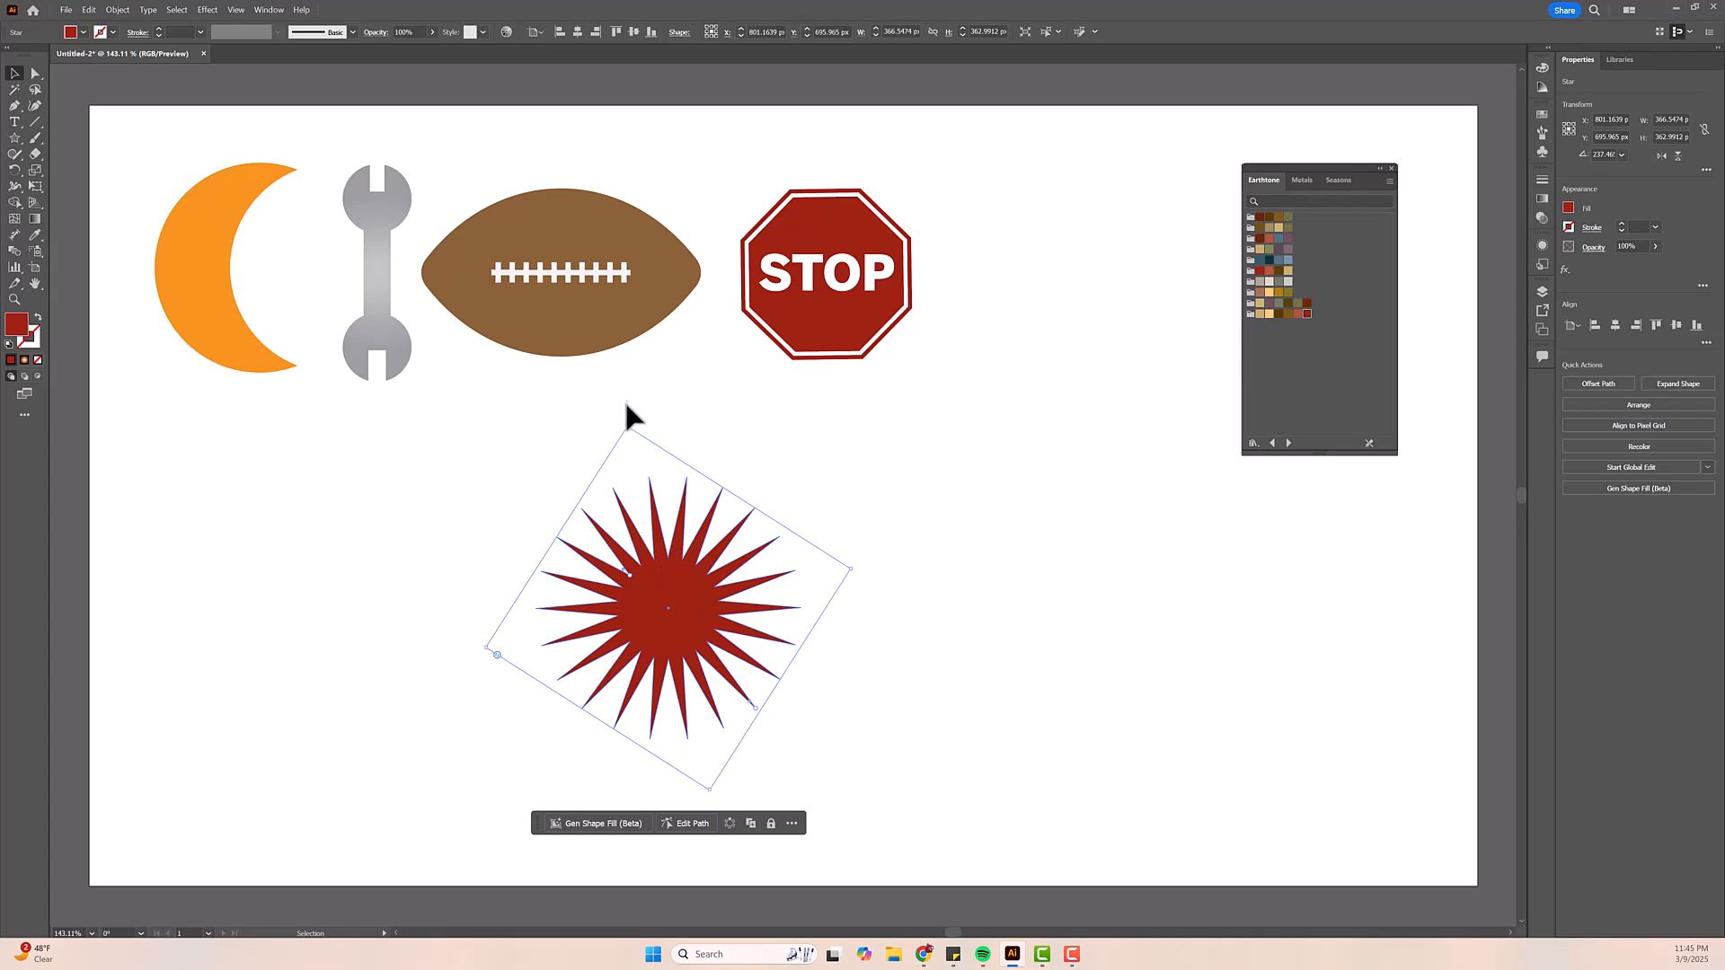
left_click_drag(853, 568, 807, 743)
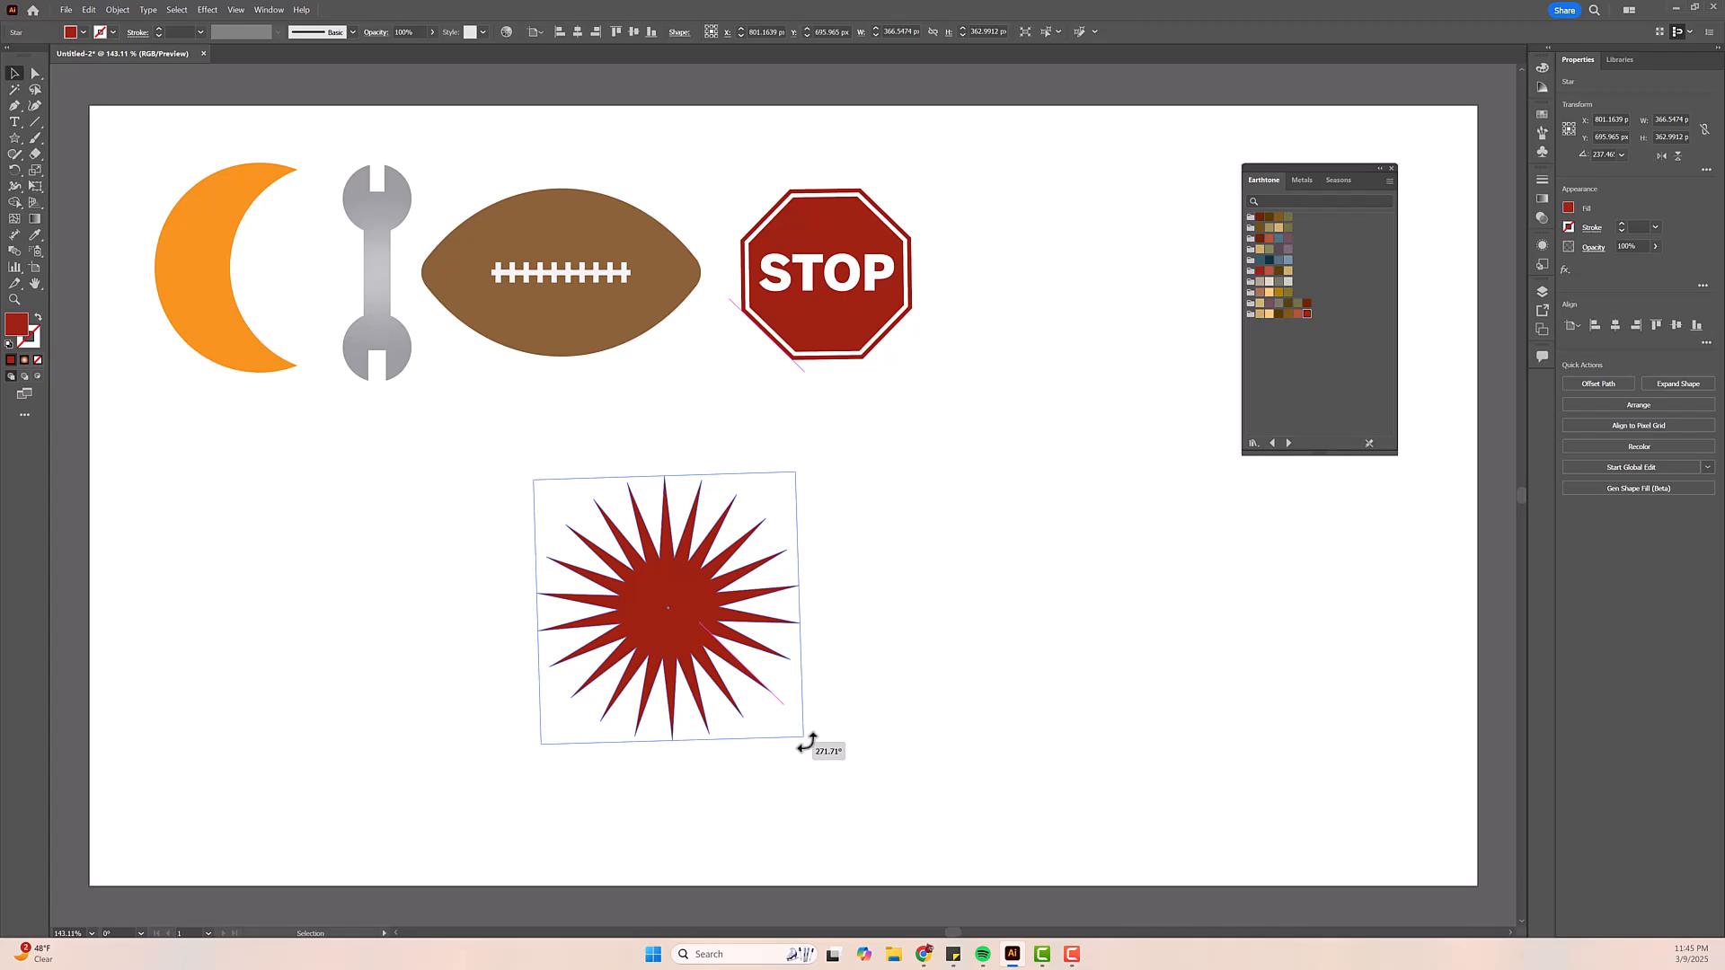
left_click_drag(806, 743, 805, 746)
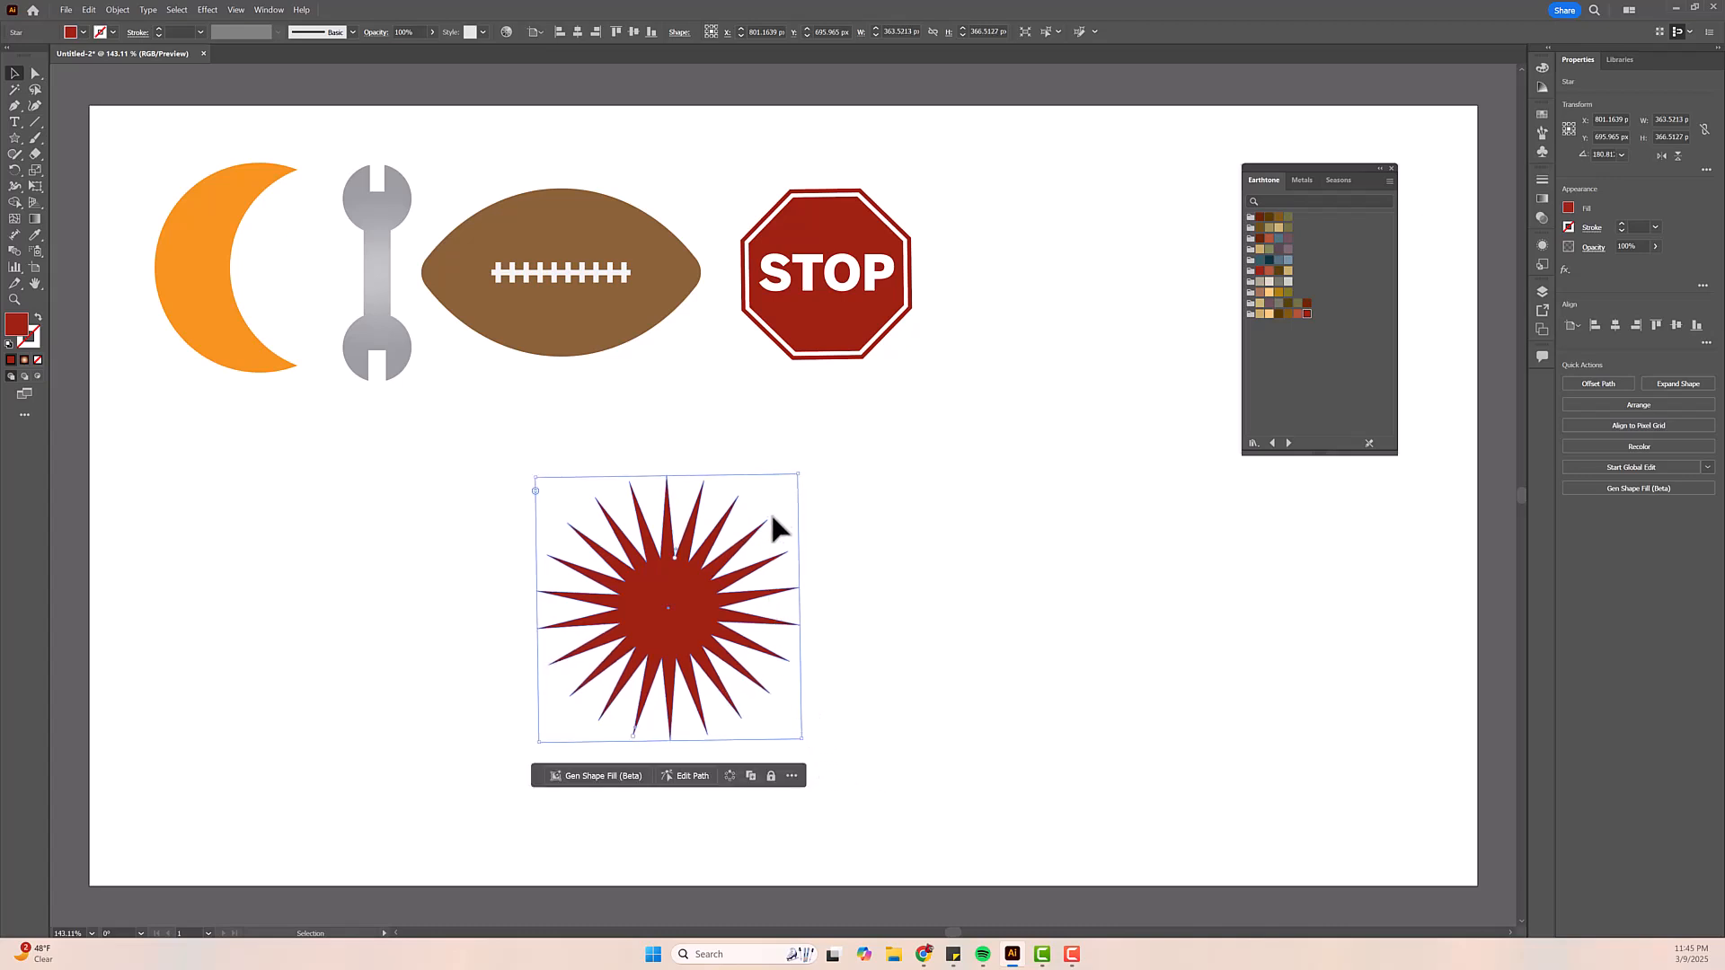
left_click(883, 514)
left_click(651, 609)
- Draw a vertical line about 509 px long through the star's centre, extending past both ends, and give it a 1 pt stroke
left_click(38, 118)
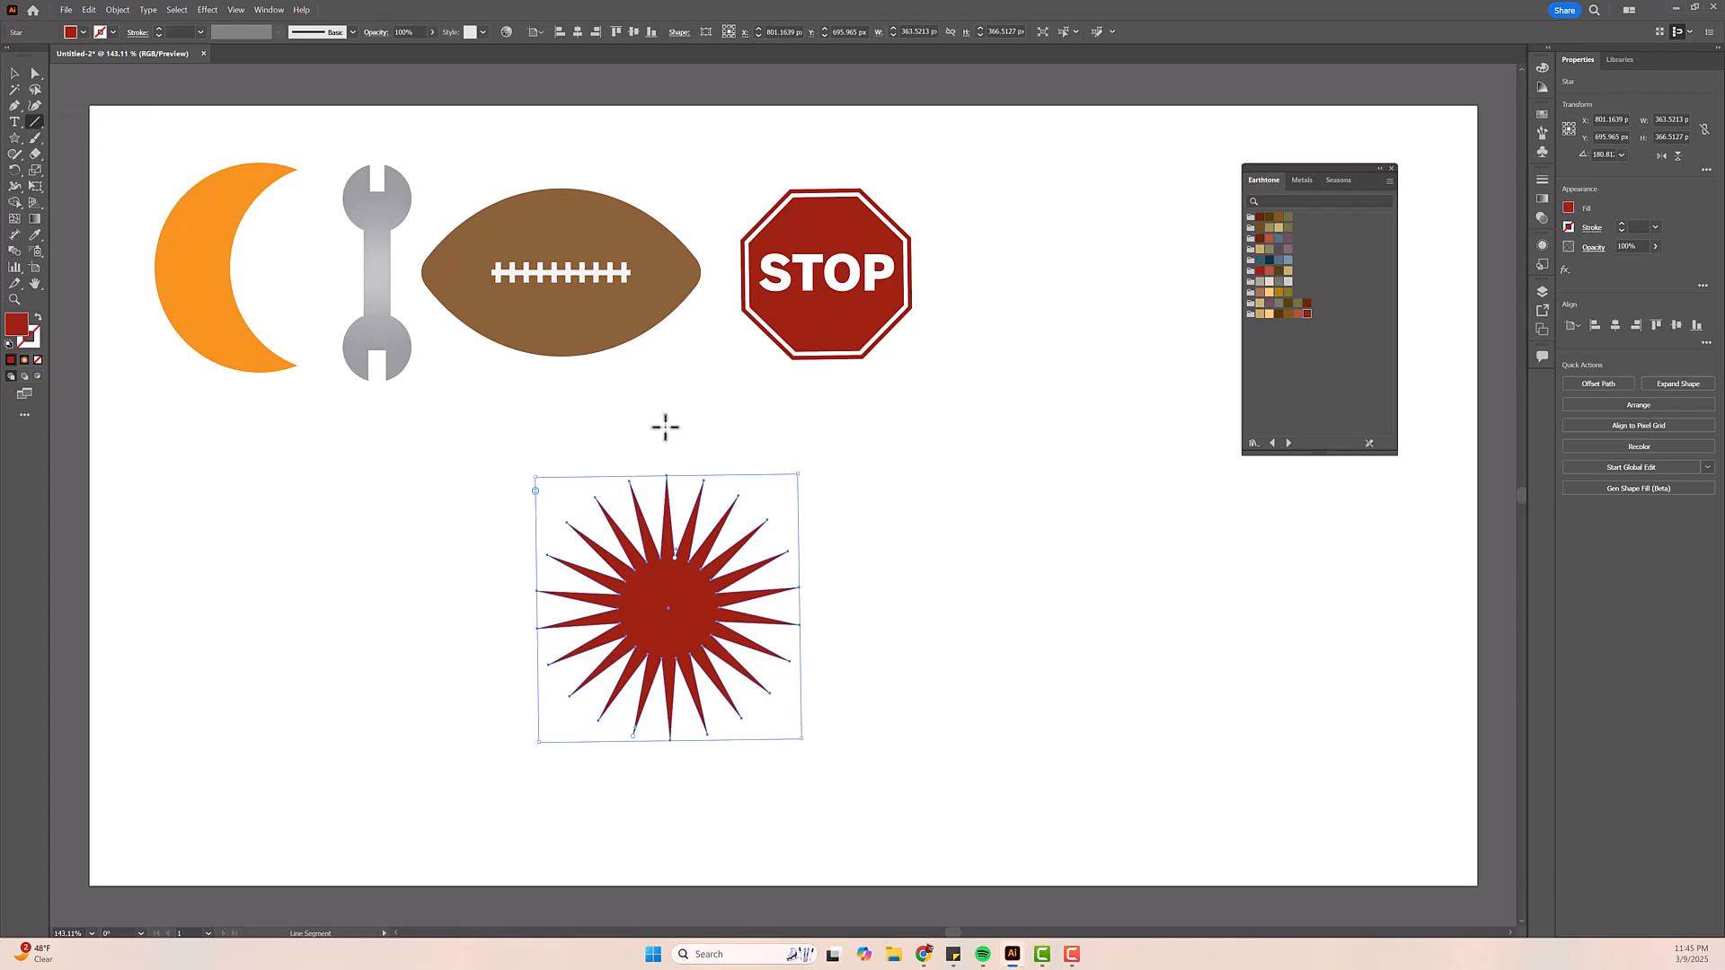
left_click_drag(667, 428, 692, 797)
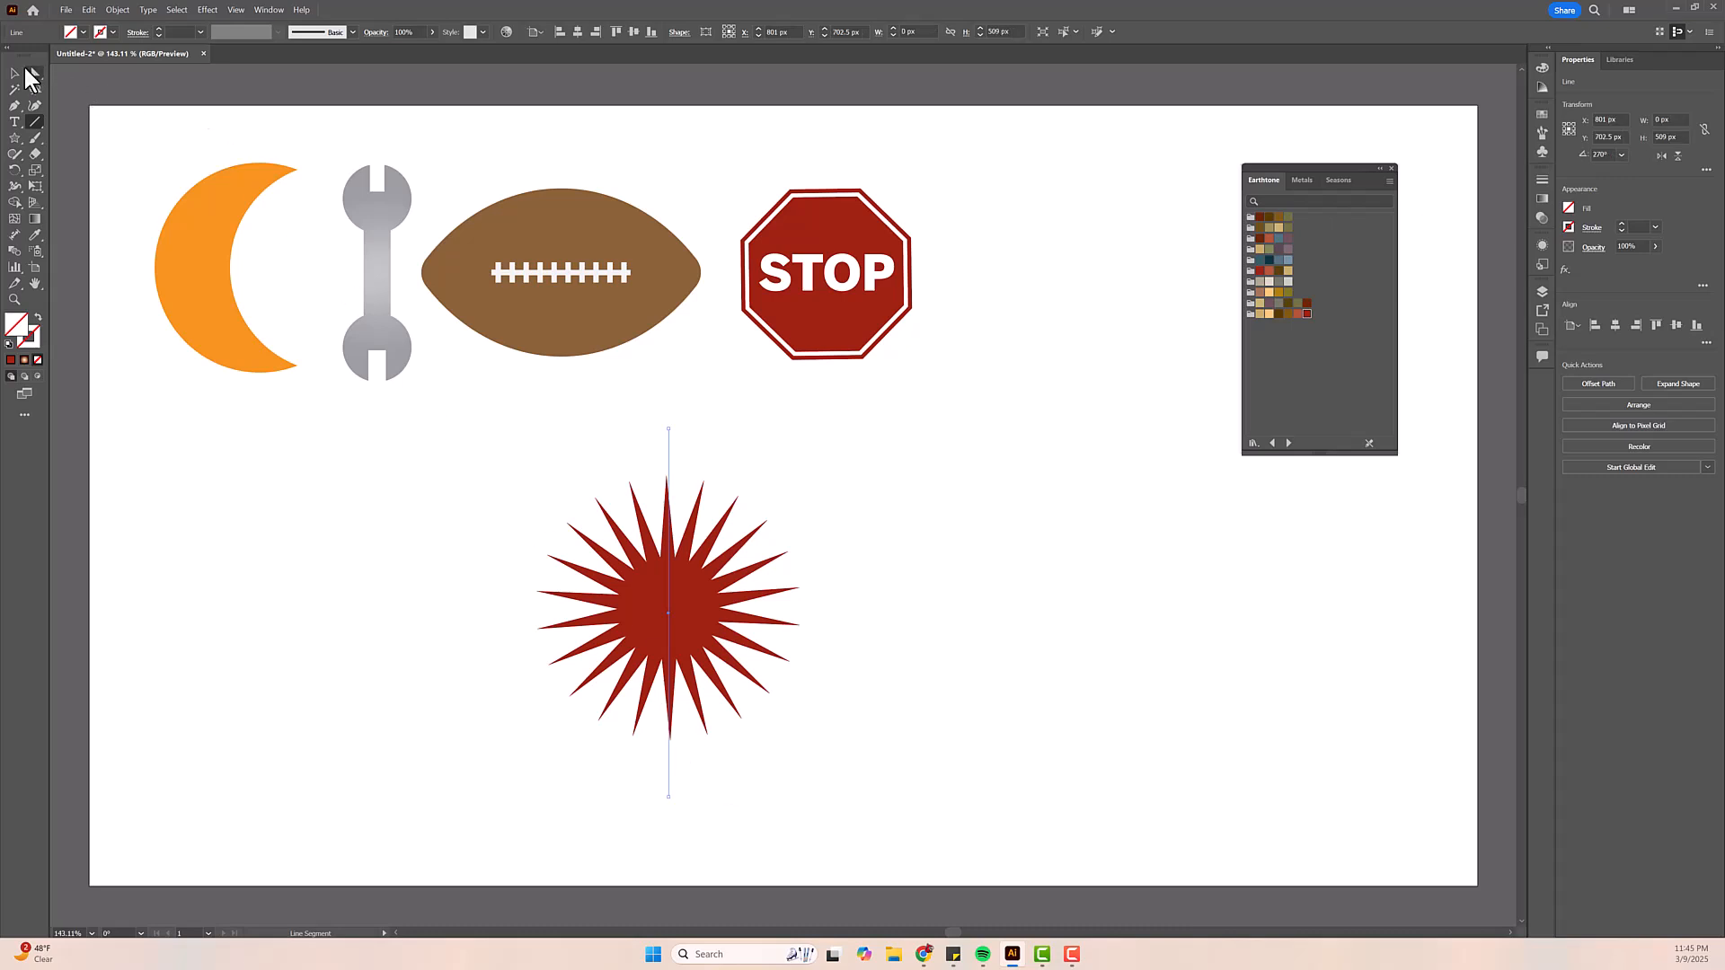
left_click(16, 75)
left_click(704, 556)
left_click(693, 584)
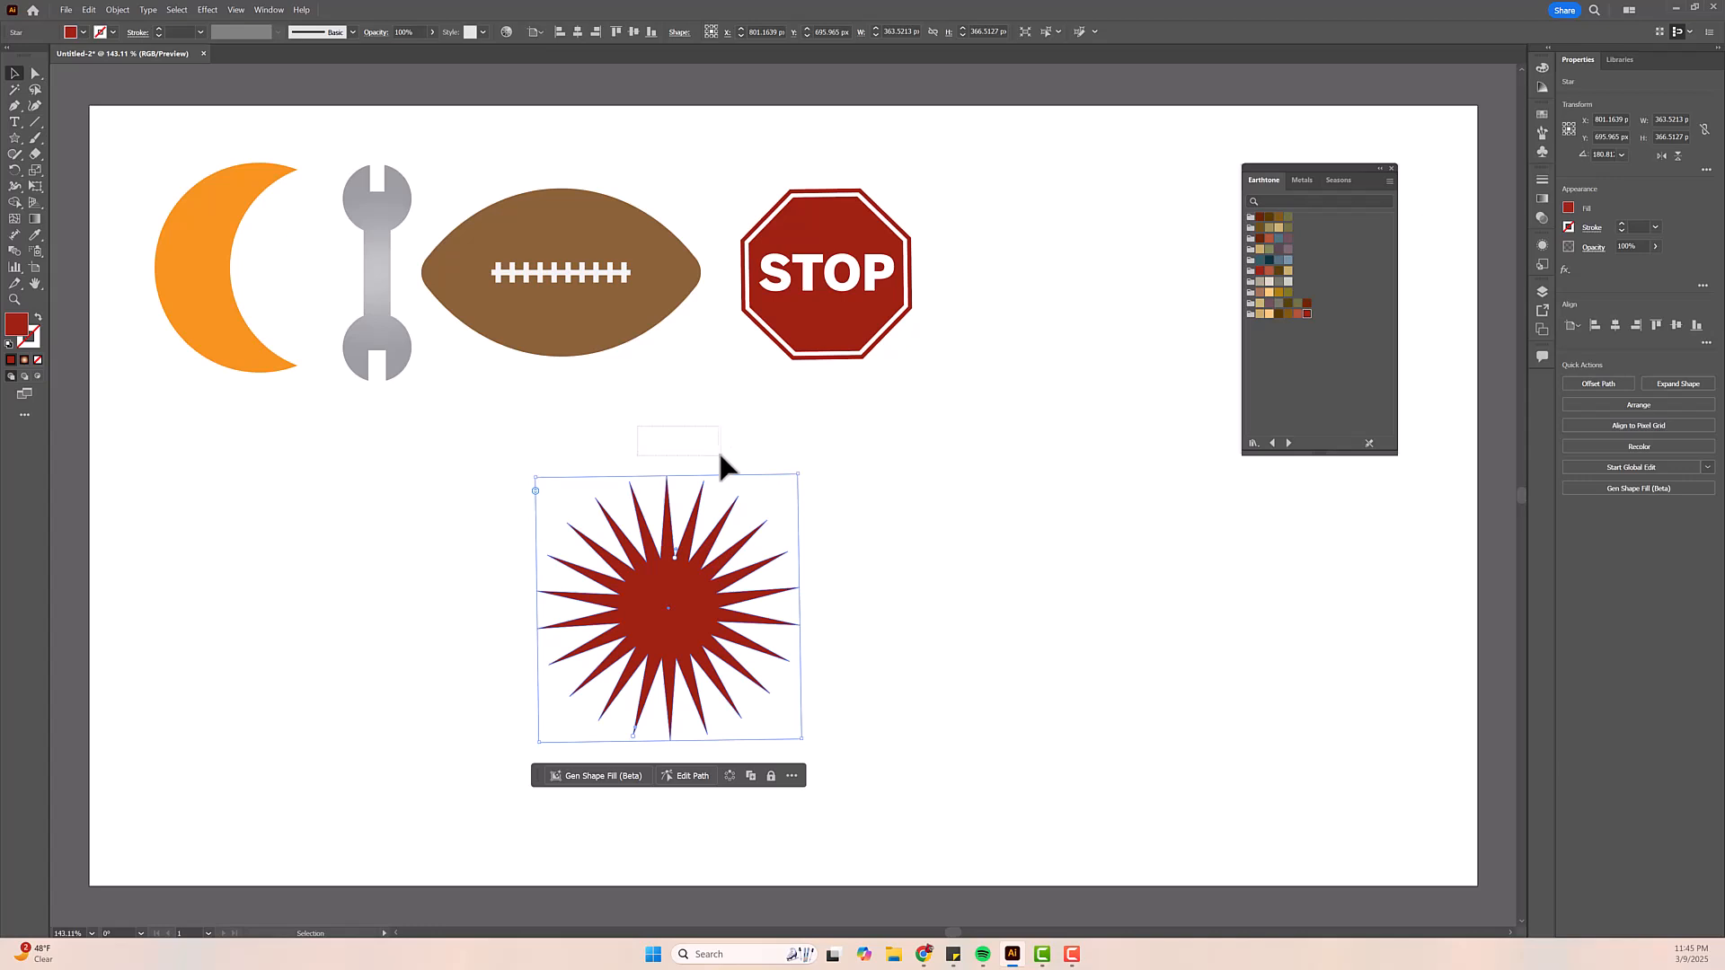
left_click_drag(720, 455, 718, 454)
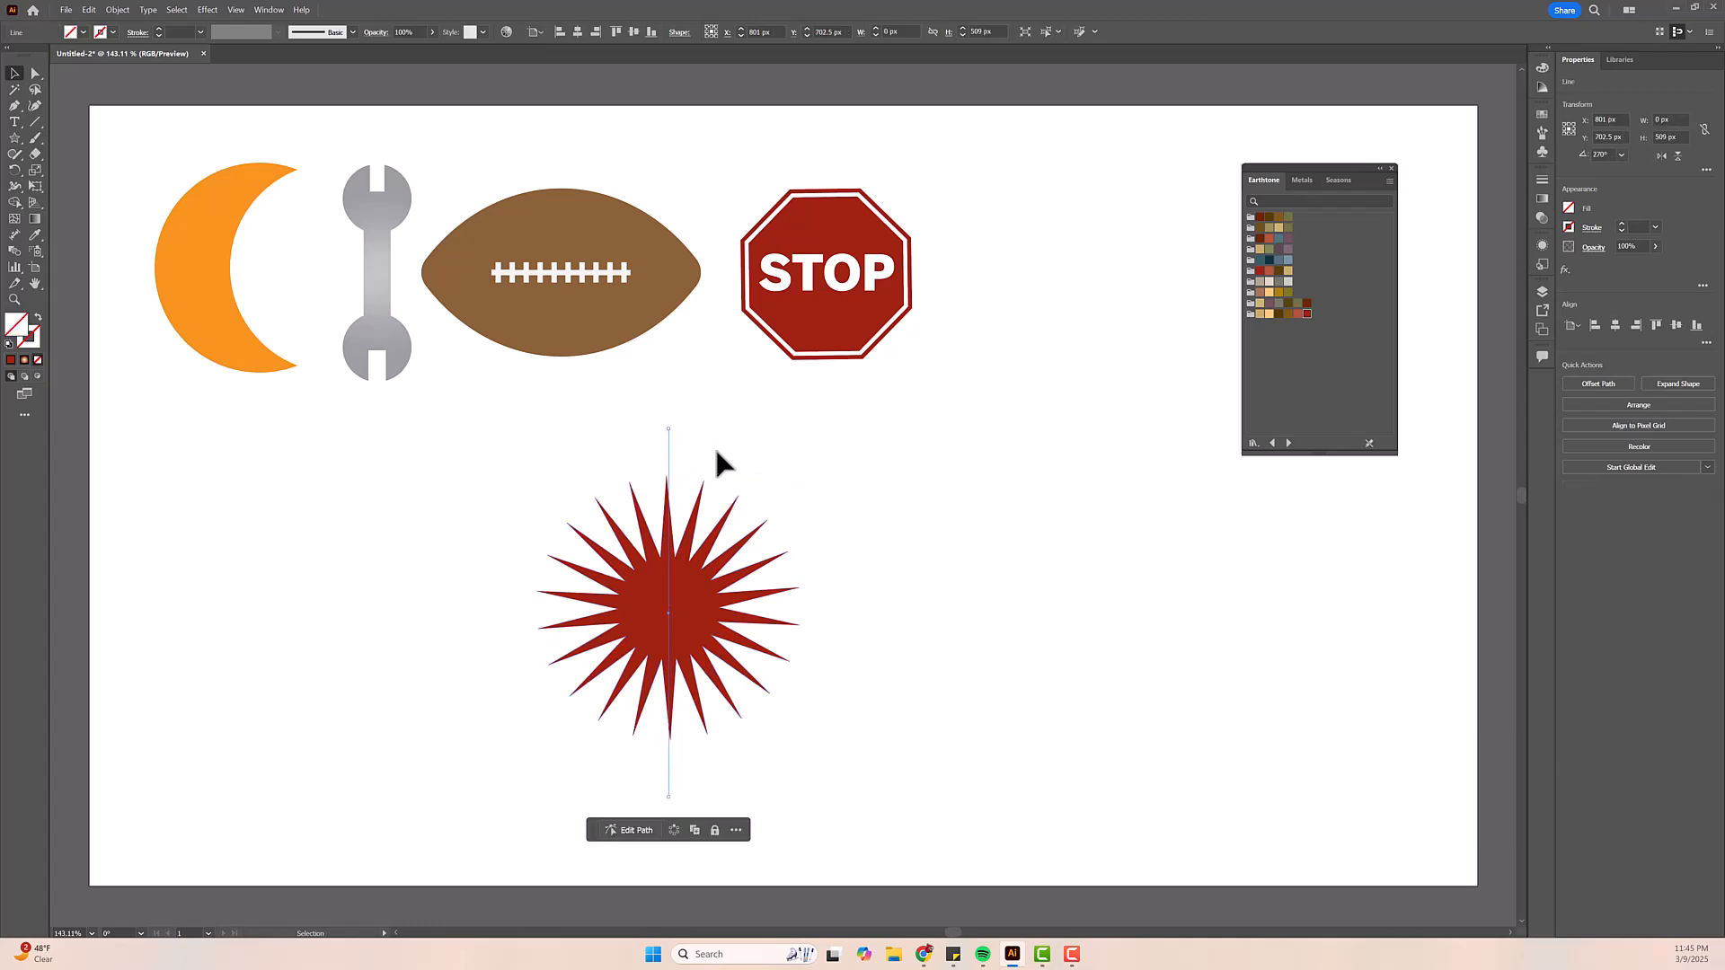
left_click(1622, 224)
left_click(823, 528)
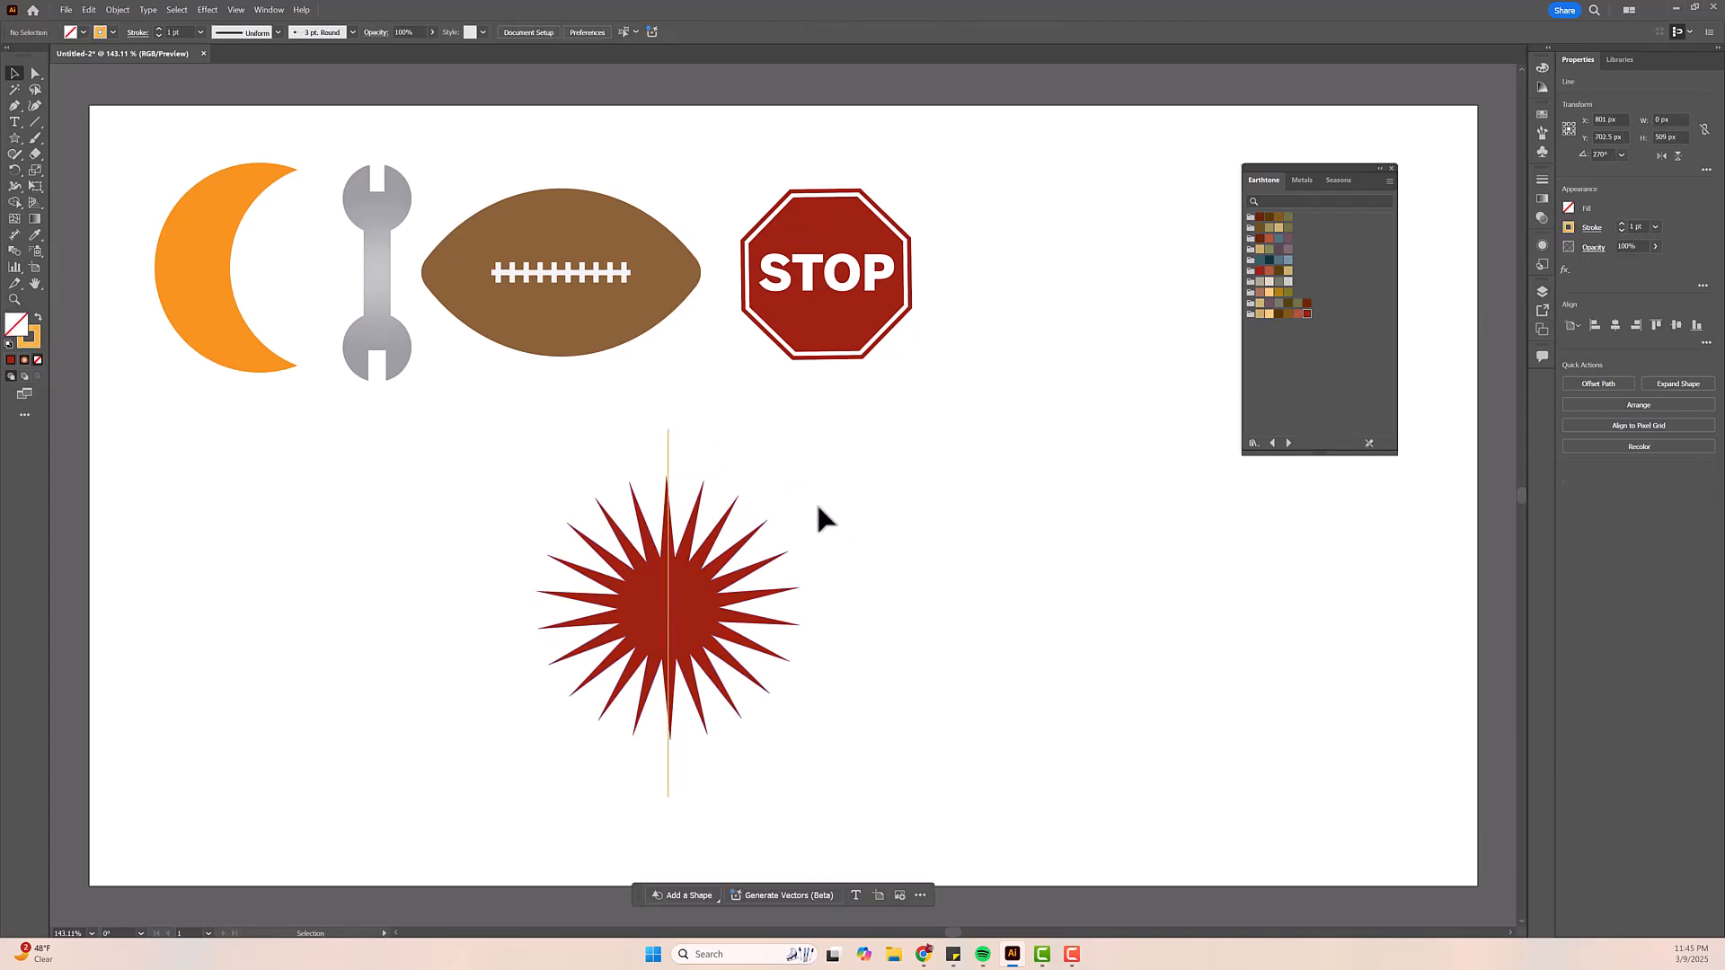
- Rotate the star slightly so its upper and lower points line up with the vertical line
left_click(691, 530)
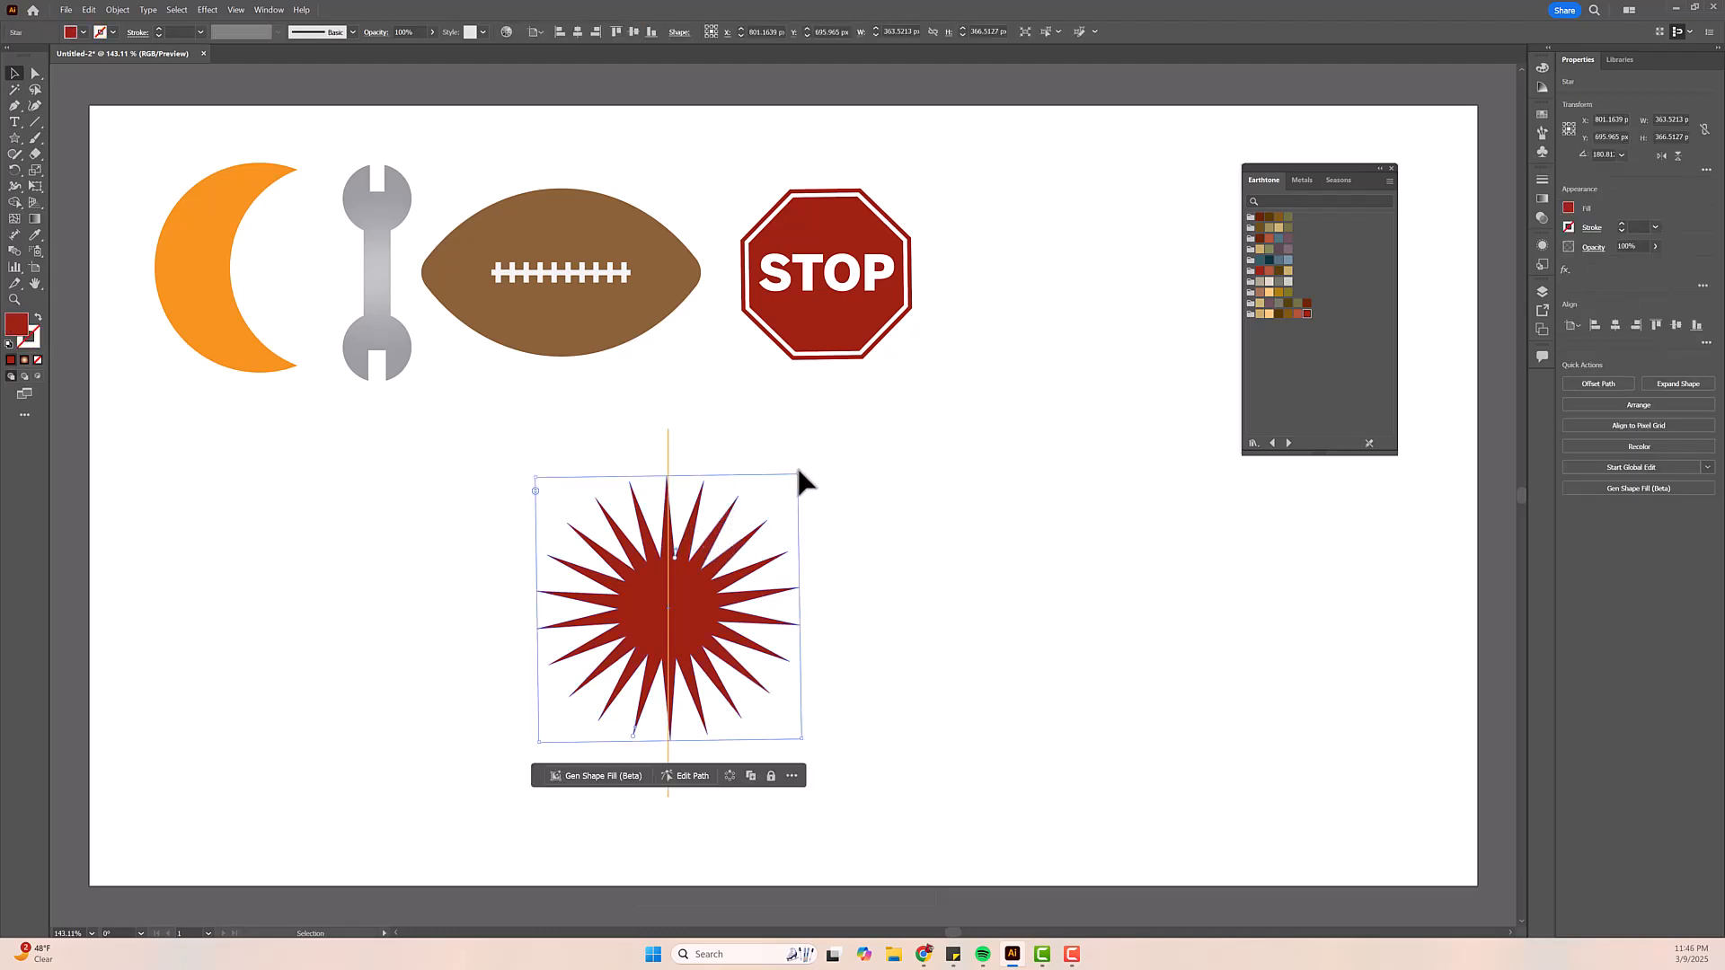
left_click_drag(799, 483, 803, 484)
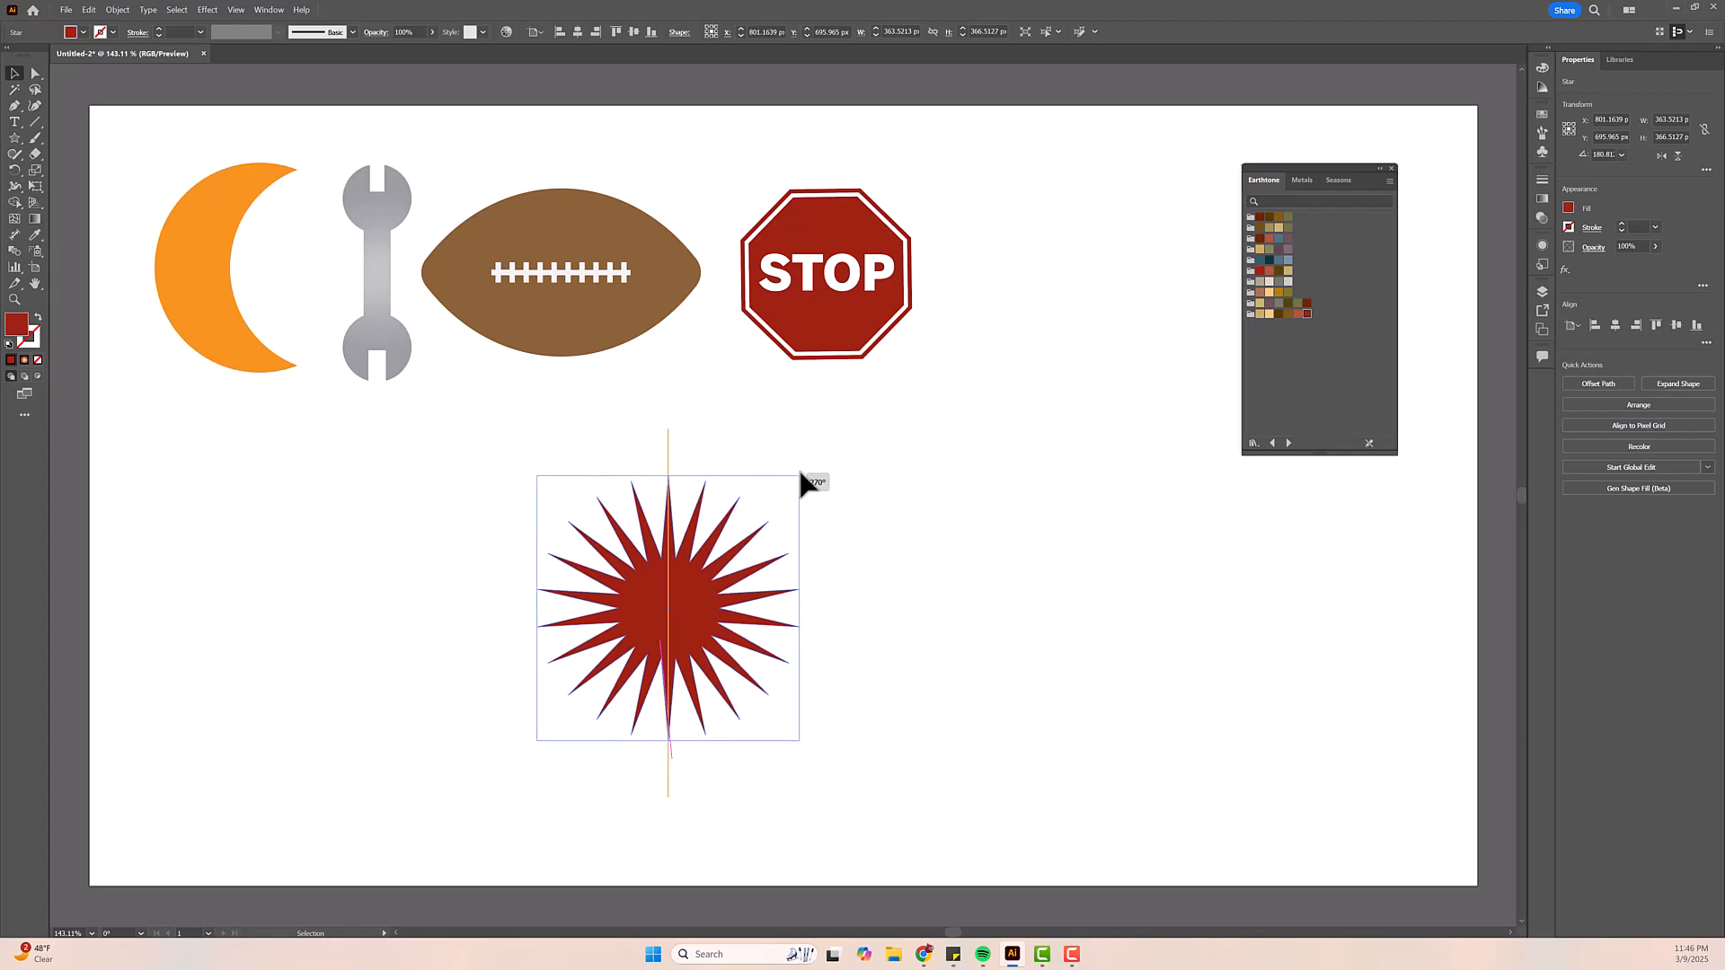
left_click(886, 501)
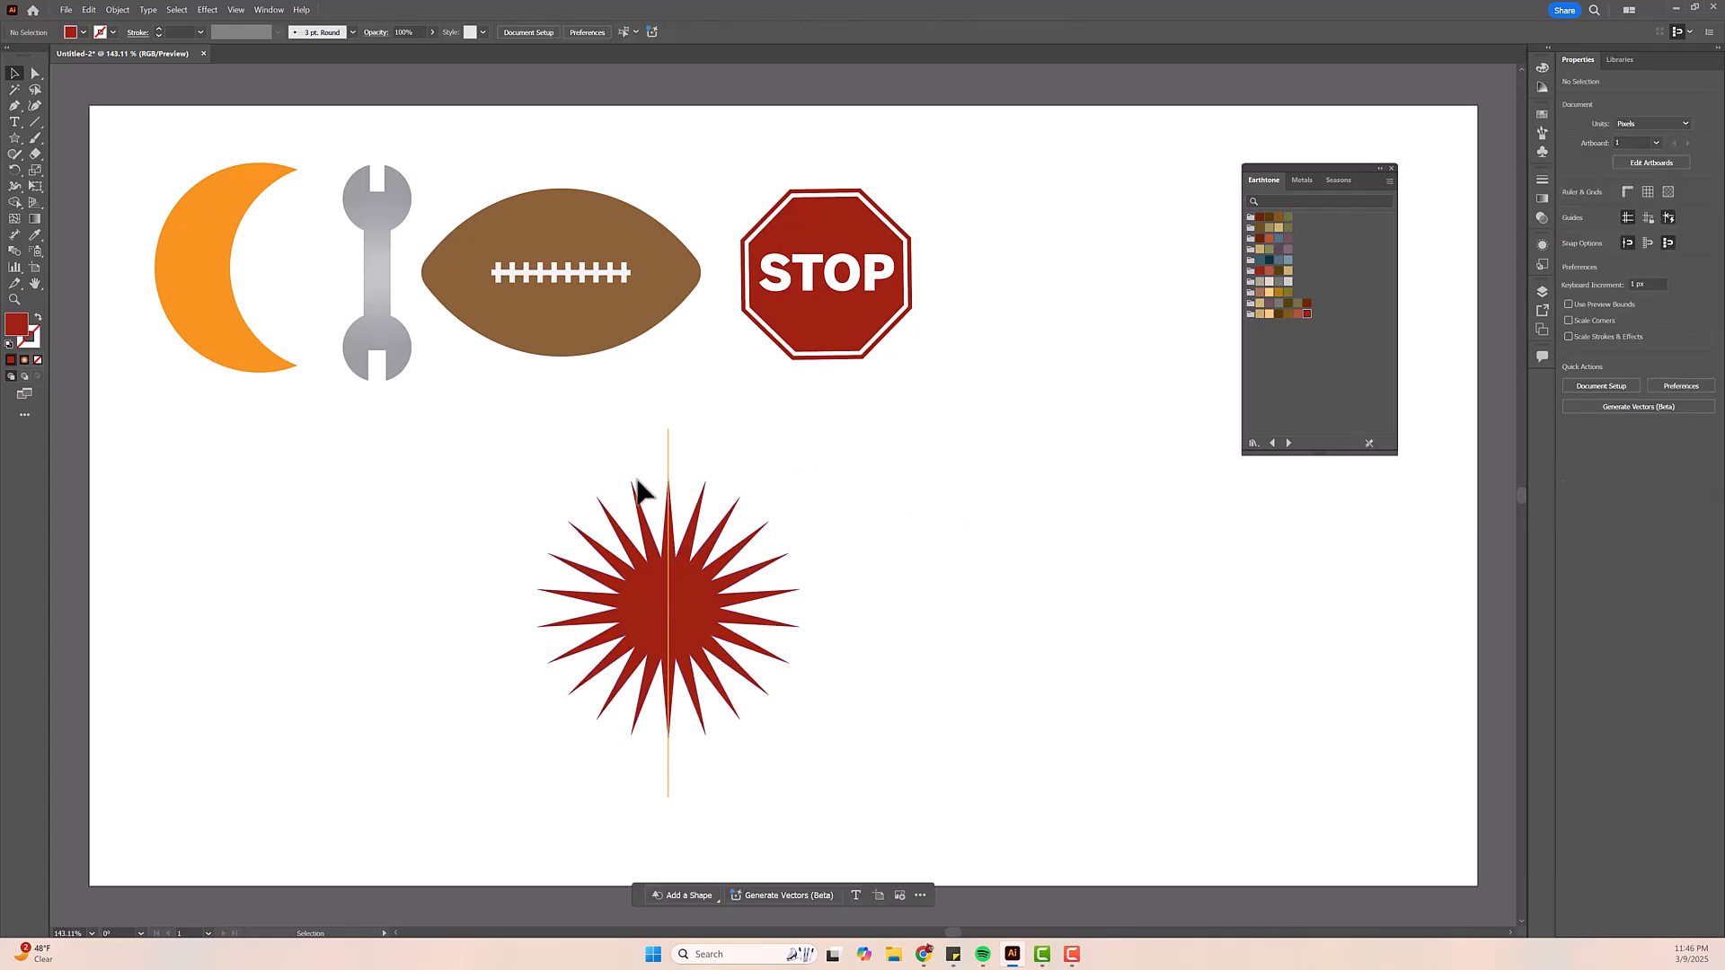
- Split the star along the vertical line into left and right halves with the Shape Builder tool
left_click_drag(519, 441, 879, 755)
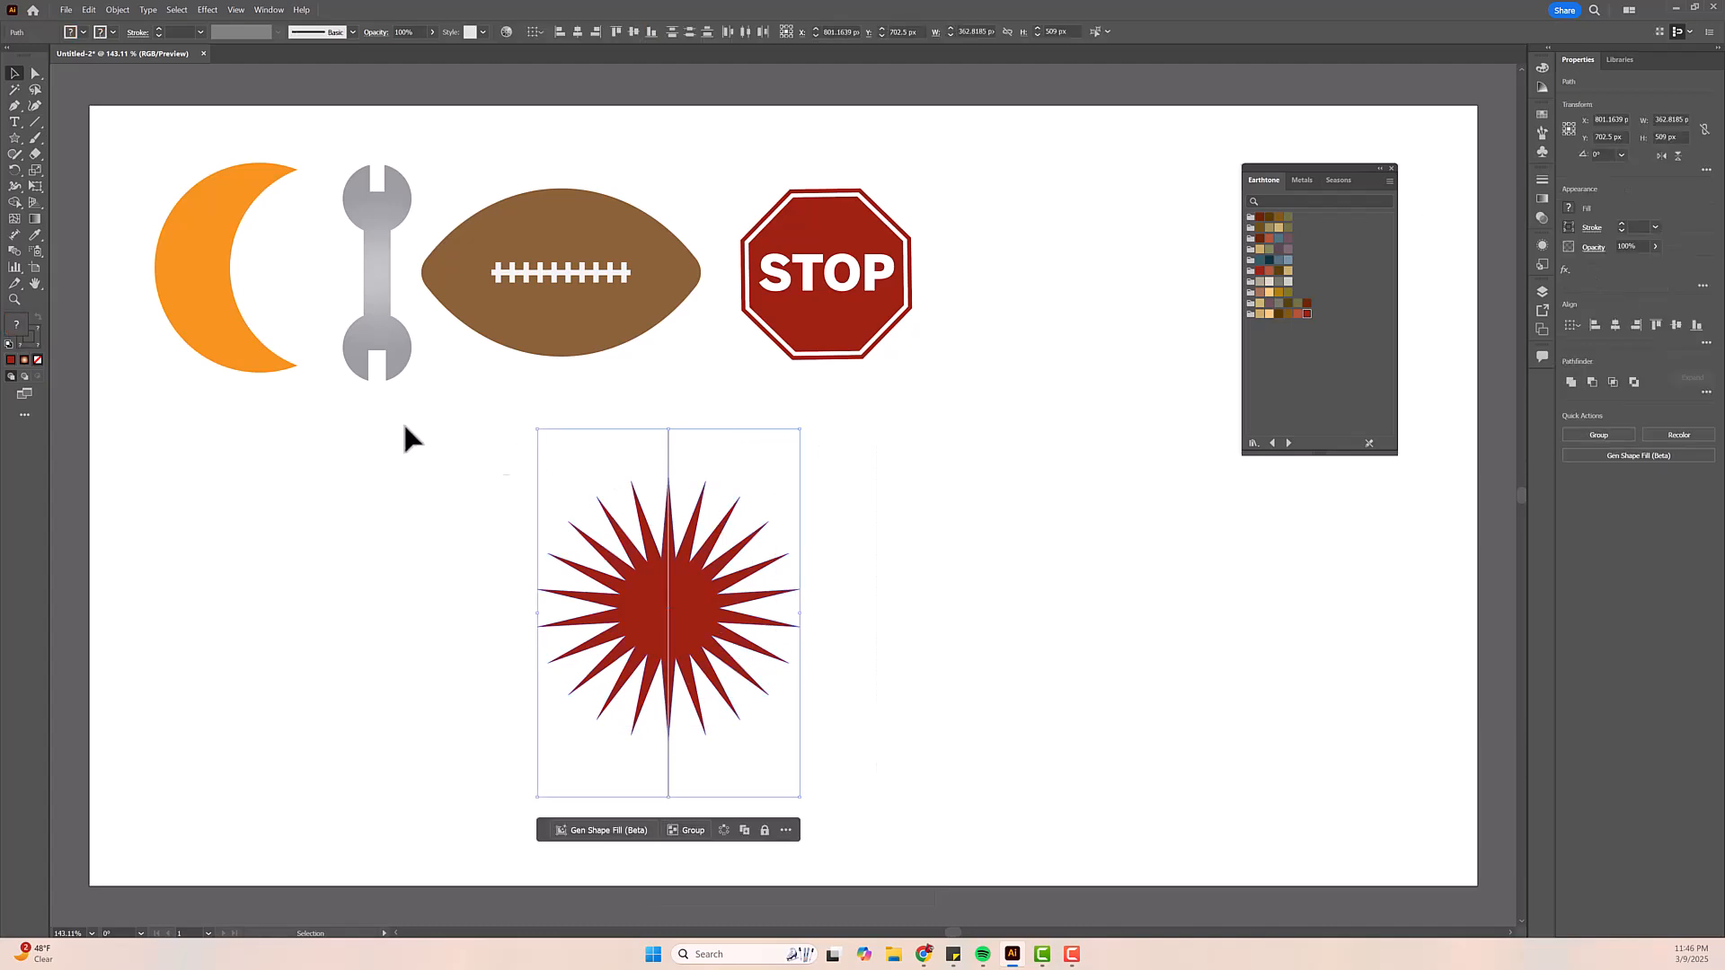
left_click(15, 201)
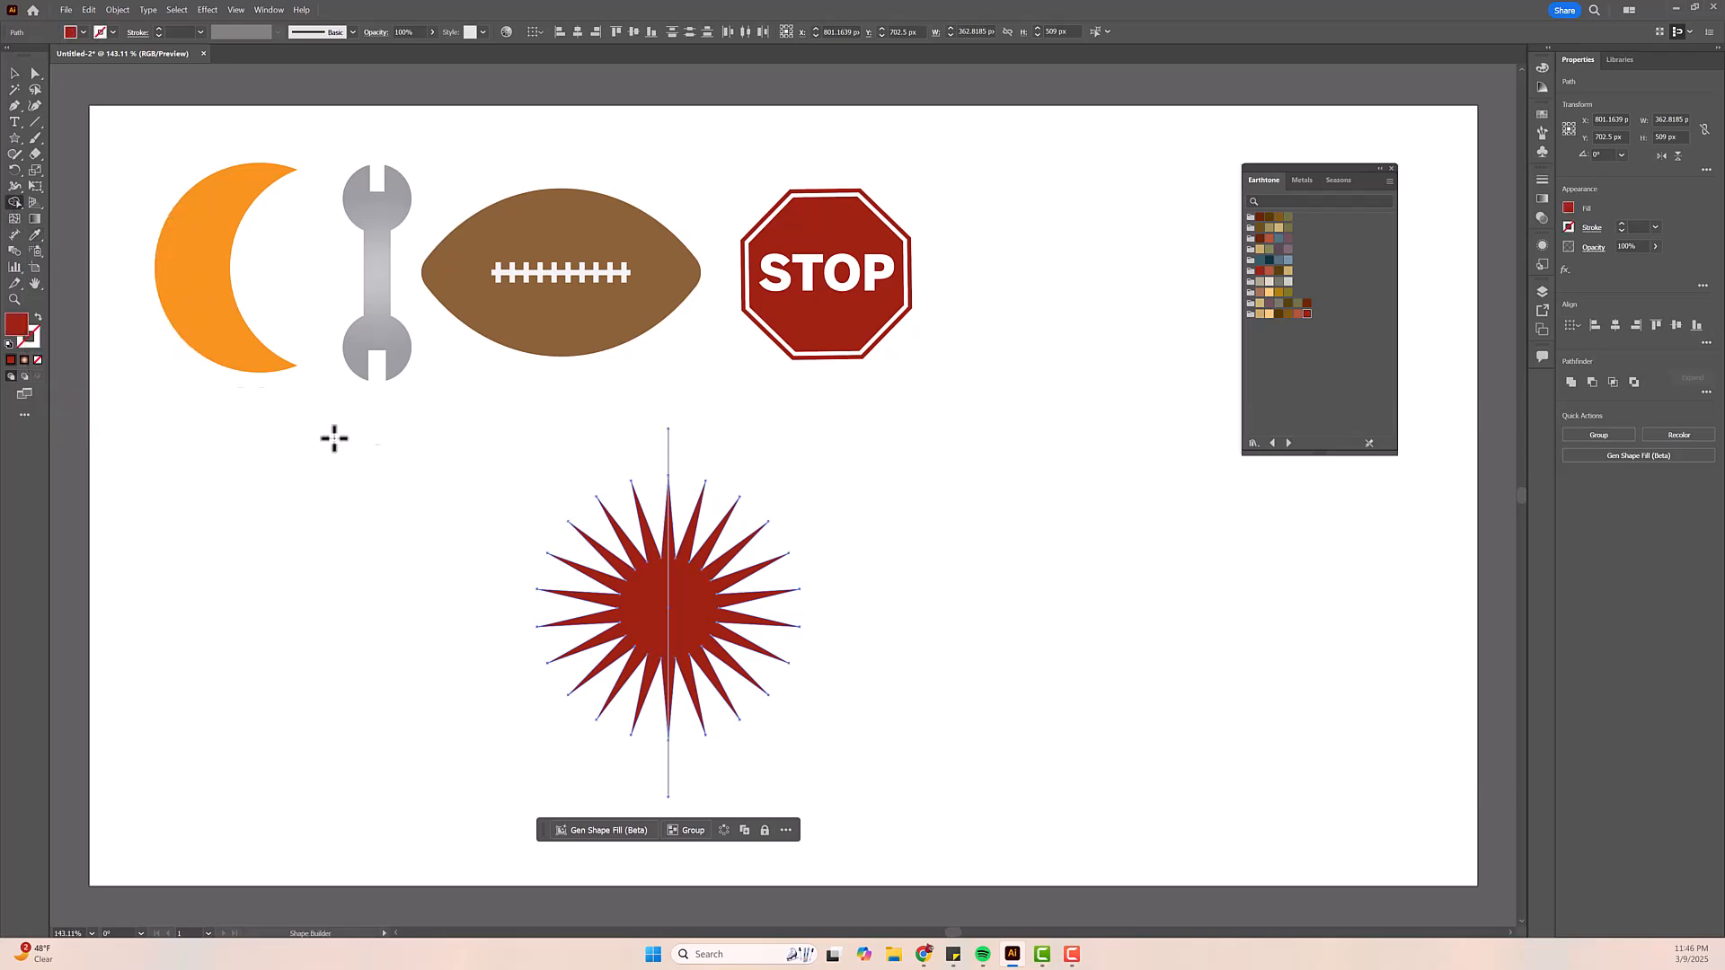
left_click(639, 611)
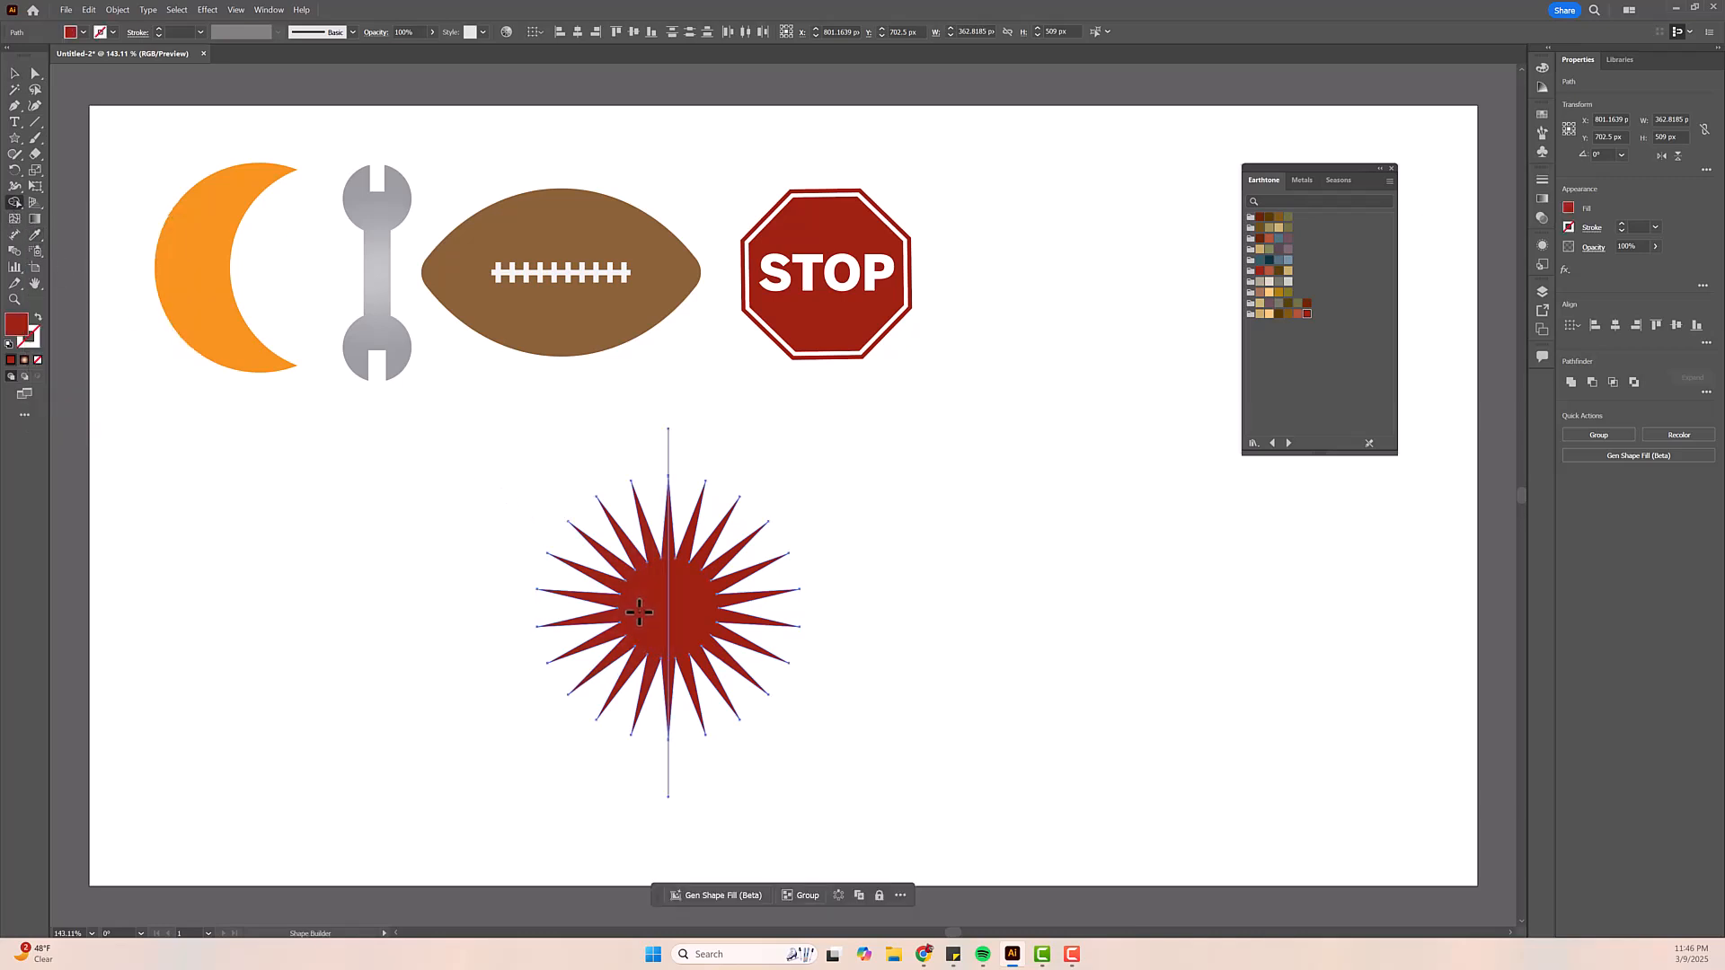
left_click(703, 602)
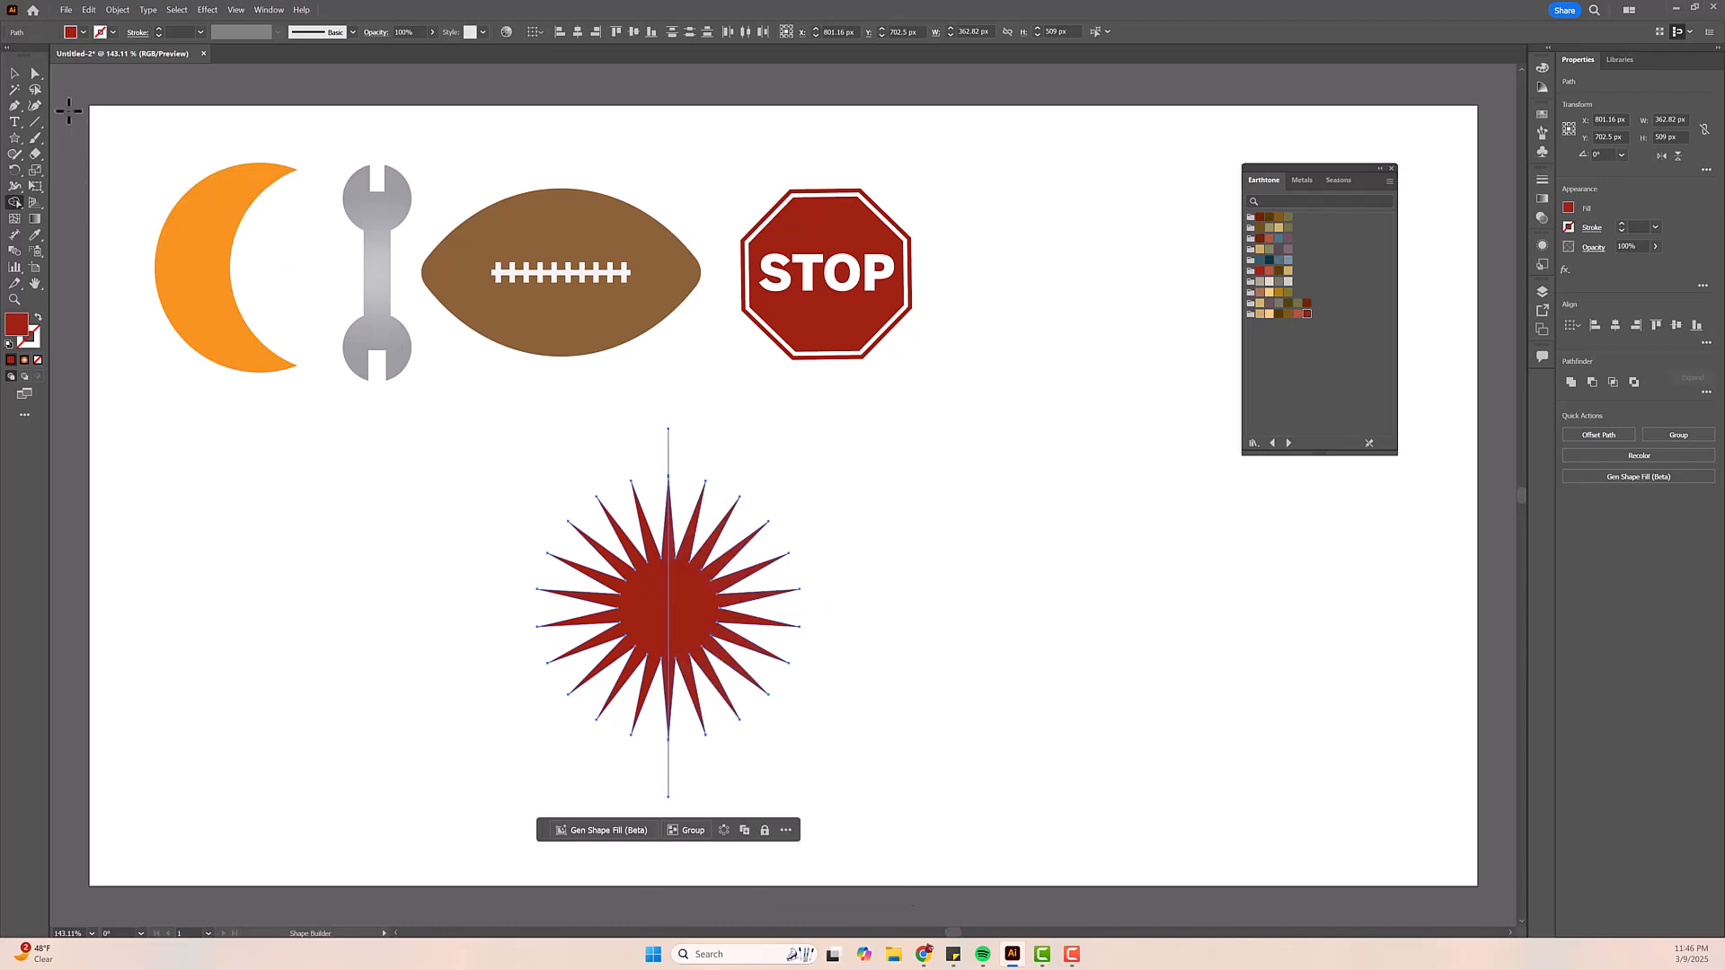
- Pull the two star halves apart, moving one to the left and the other to the right of the line
left_click(15, 73)
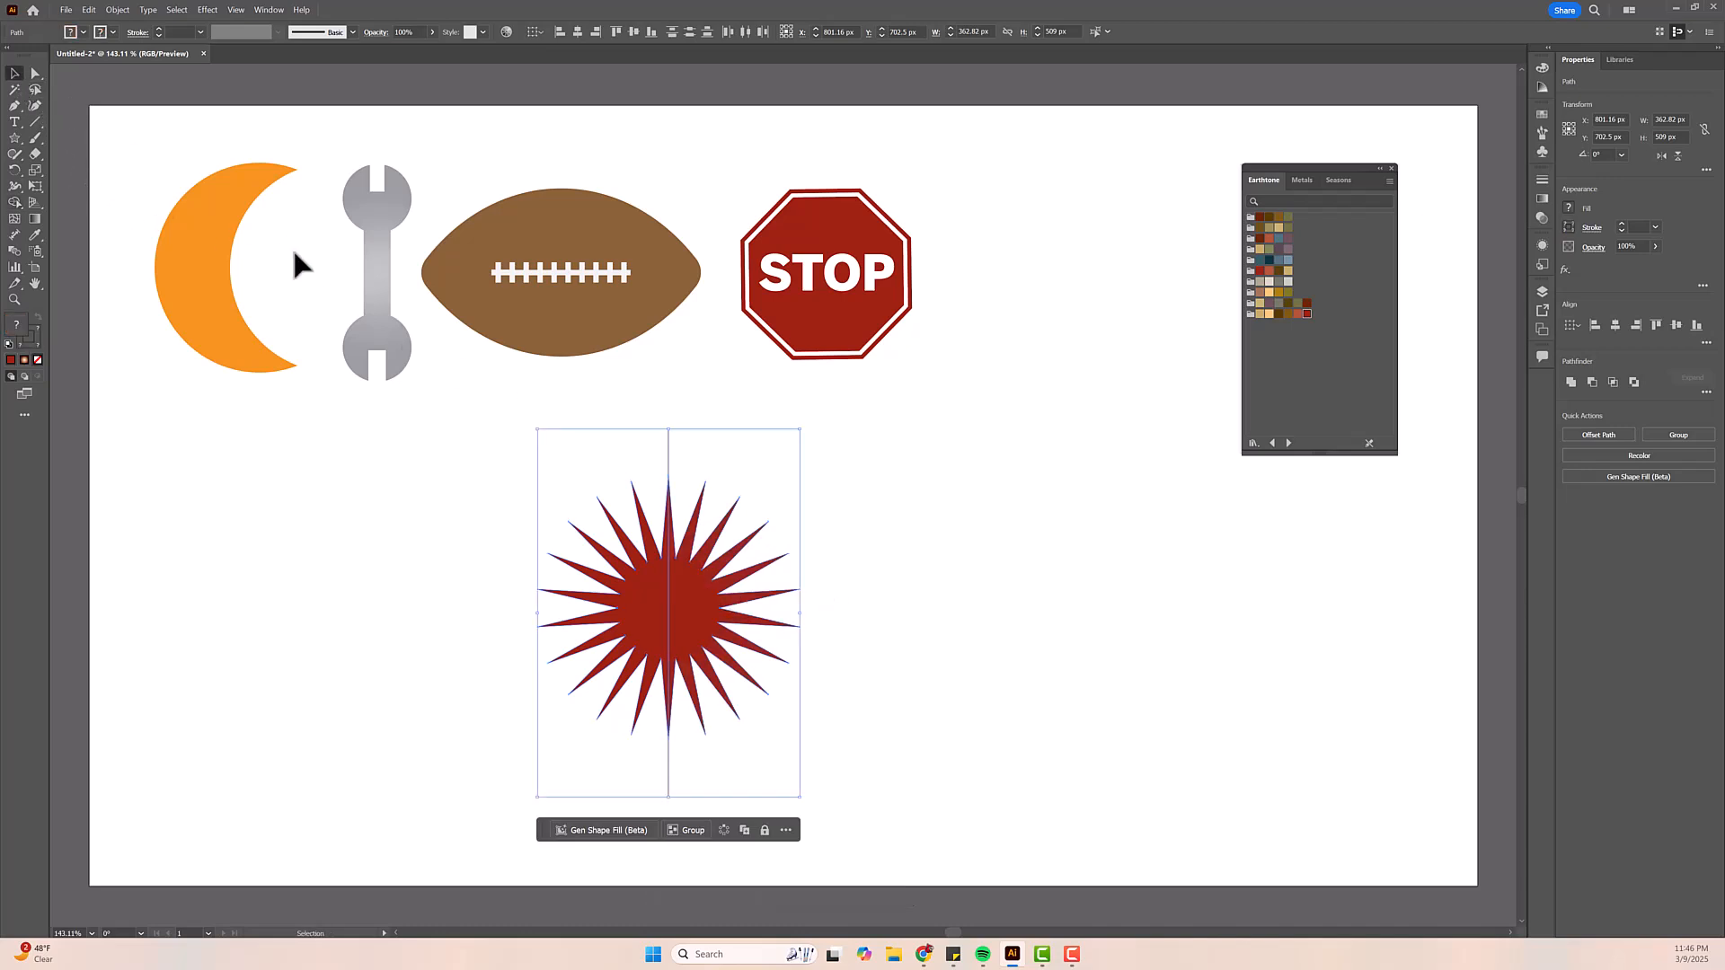
left_click(433, 506)
left_click_drag(661, 604, 550, 608)
left_click_drag(709, 605, 872, 605)
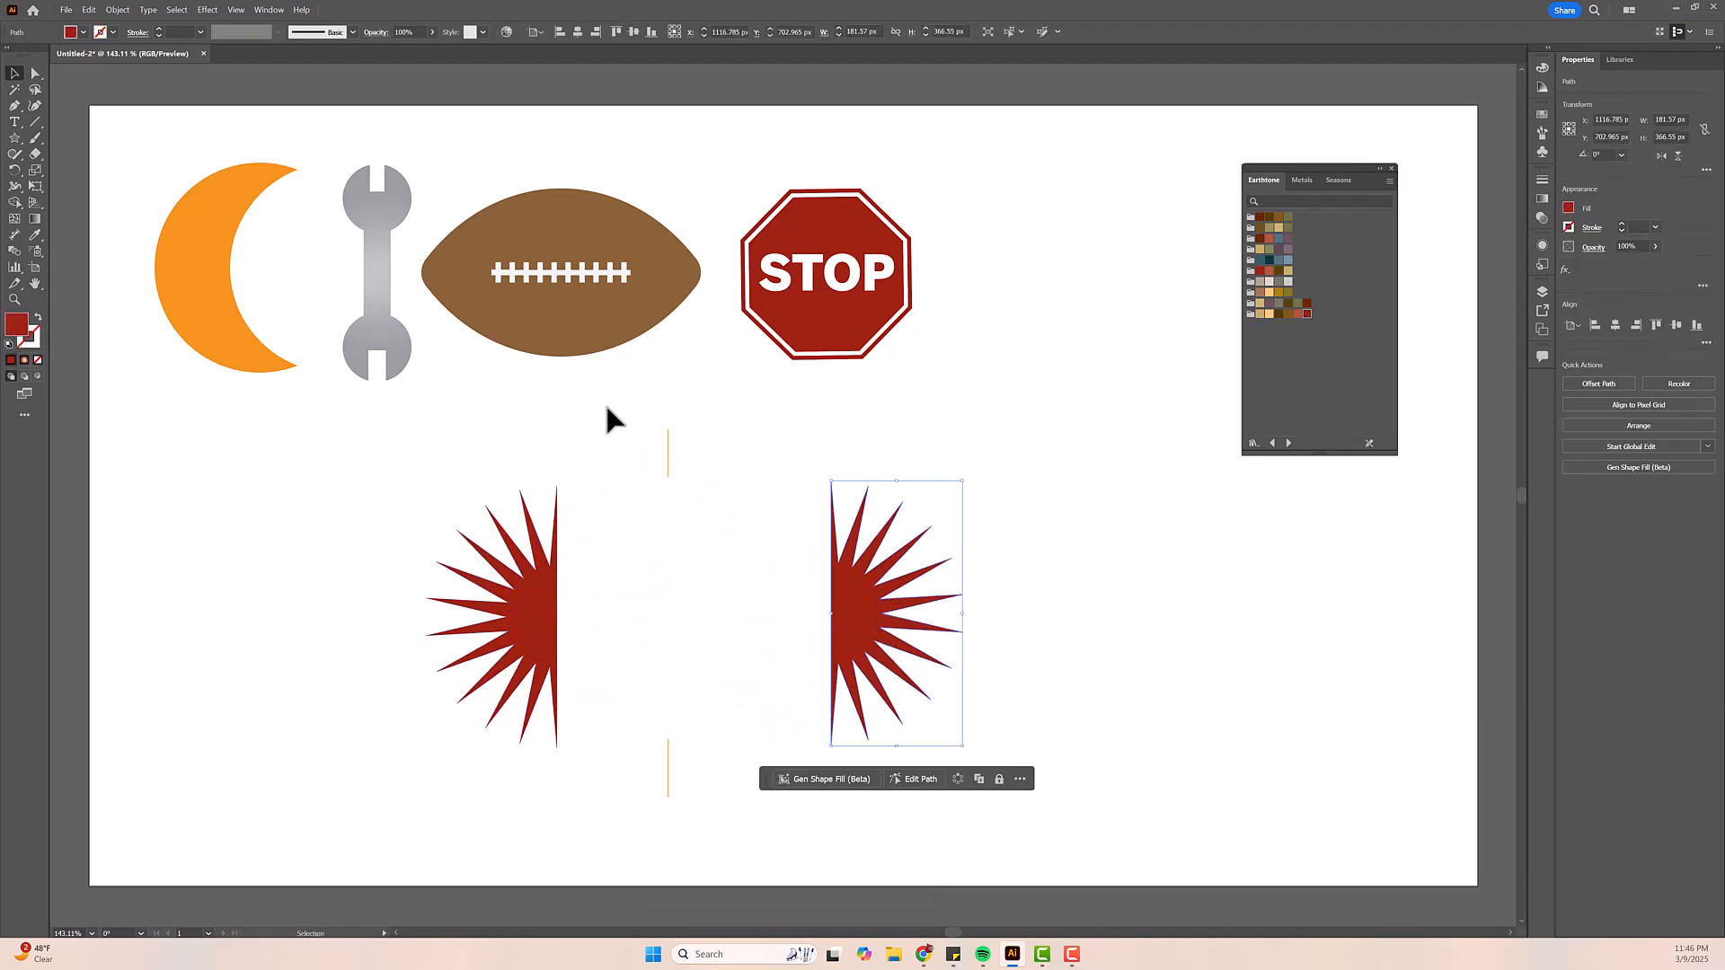
- Delete the leftover line pieces between the starburst halves and move the right half against the left one
left_click_drag(640, 415, 724, 834)
key("Delete")
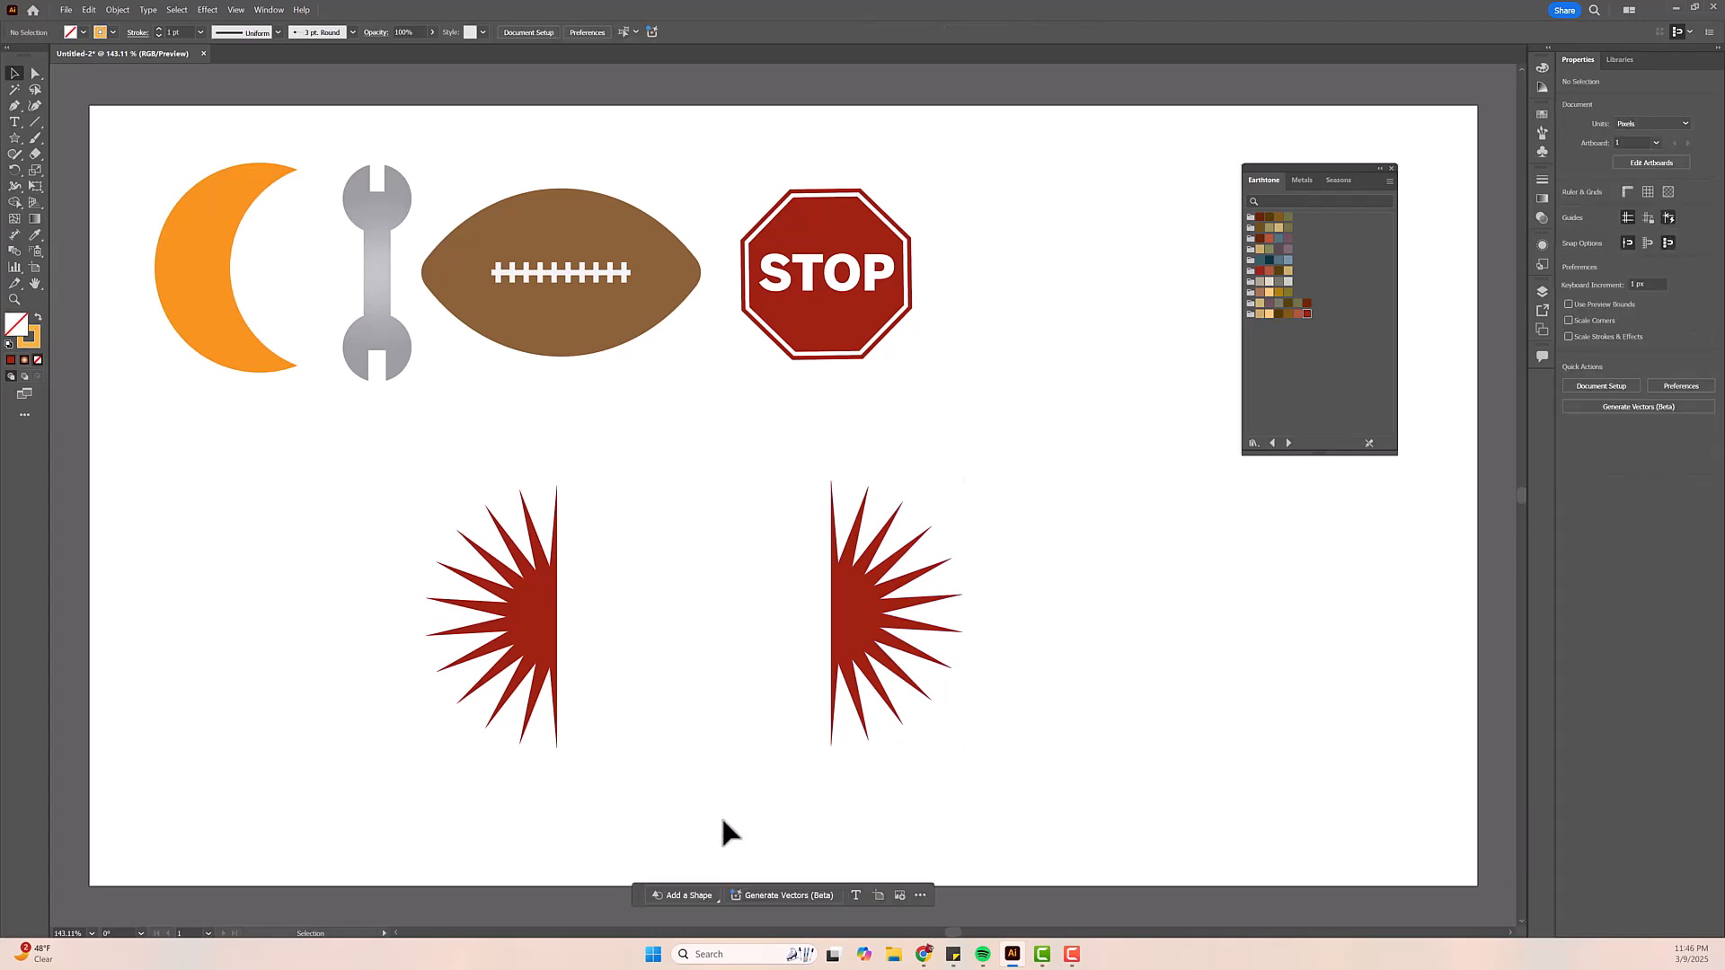
left_click_drag(836, 605, 577, 624)
- Fill the right half of the starburst with orange
left_click(1568, 208)
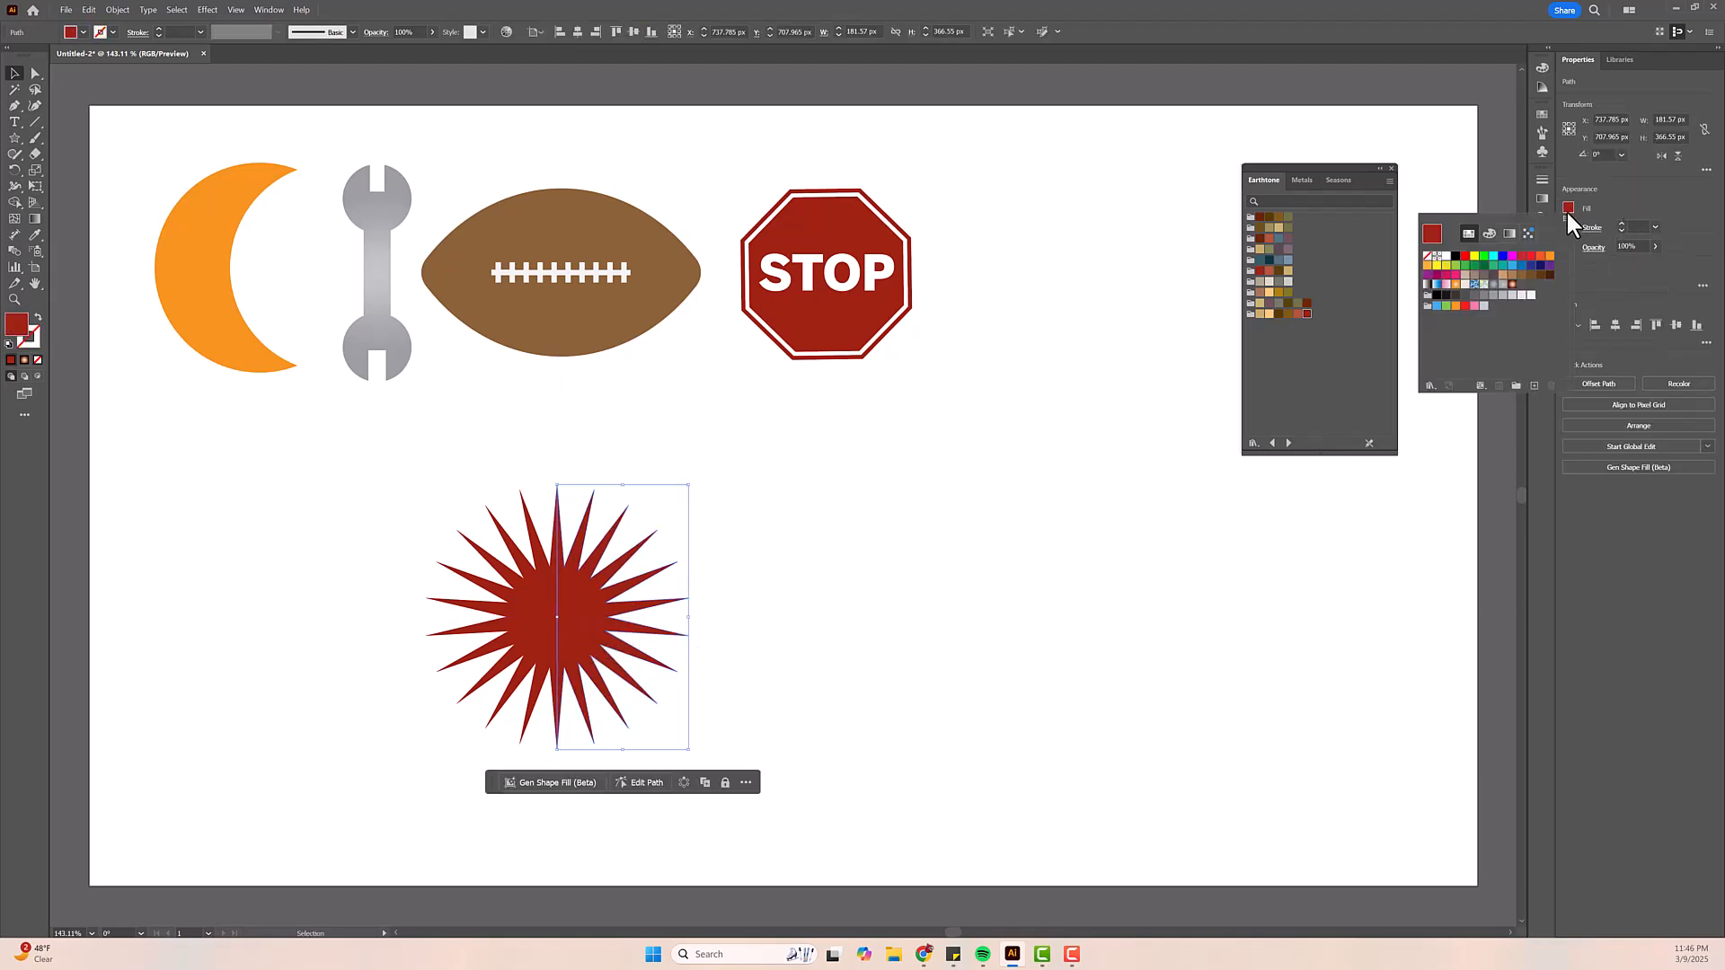
left_click(1549, 256)
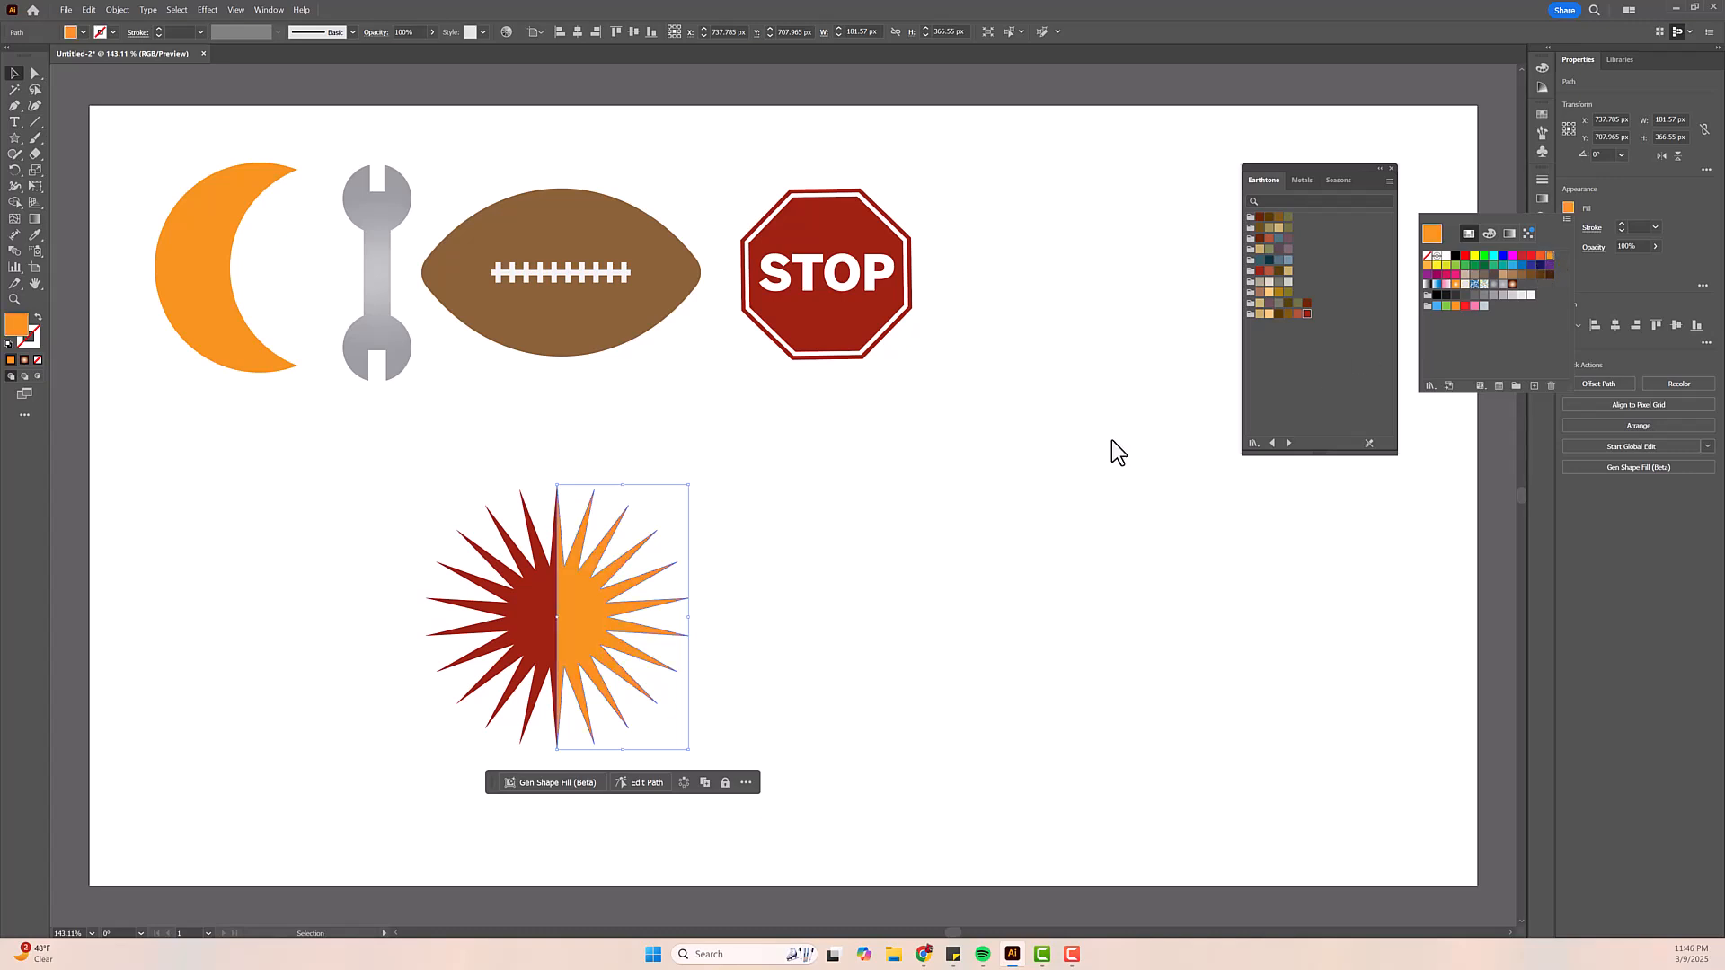
left_click(790, 468)
left_click(749, 490)
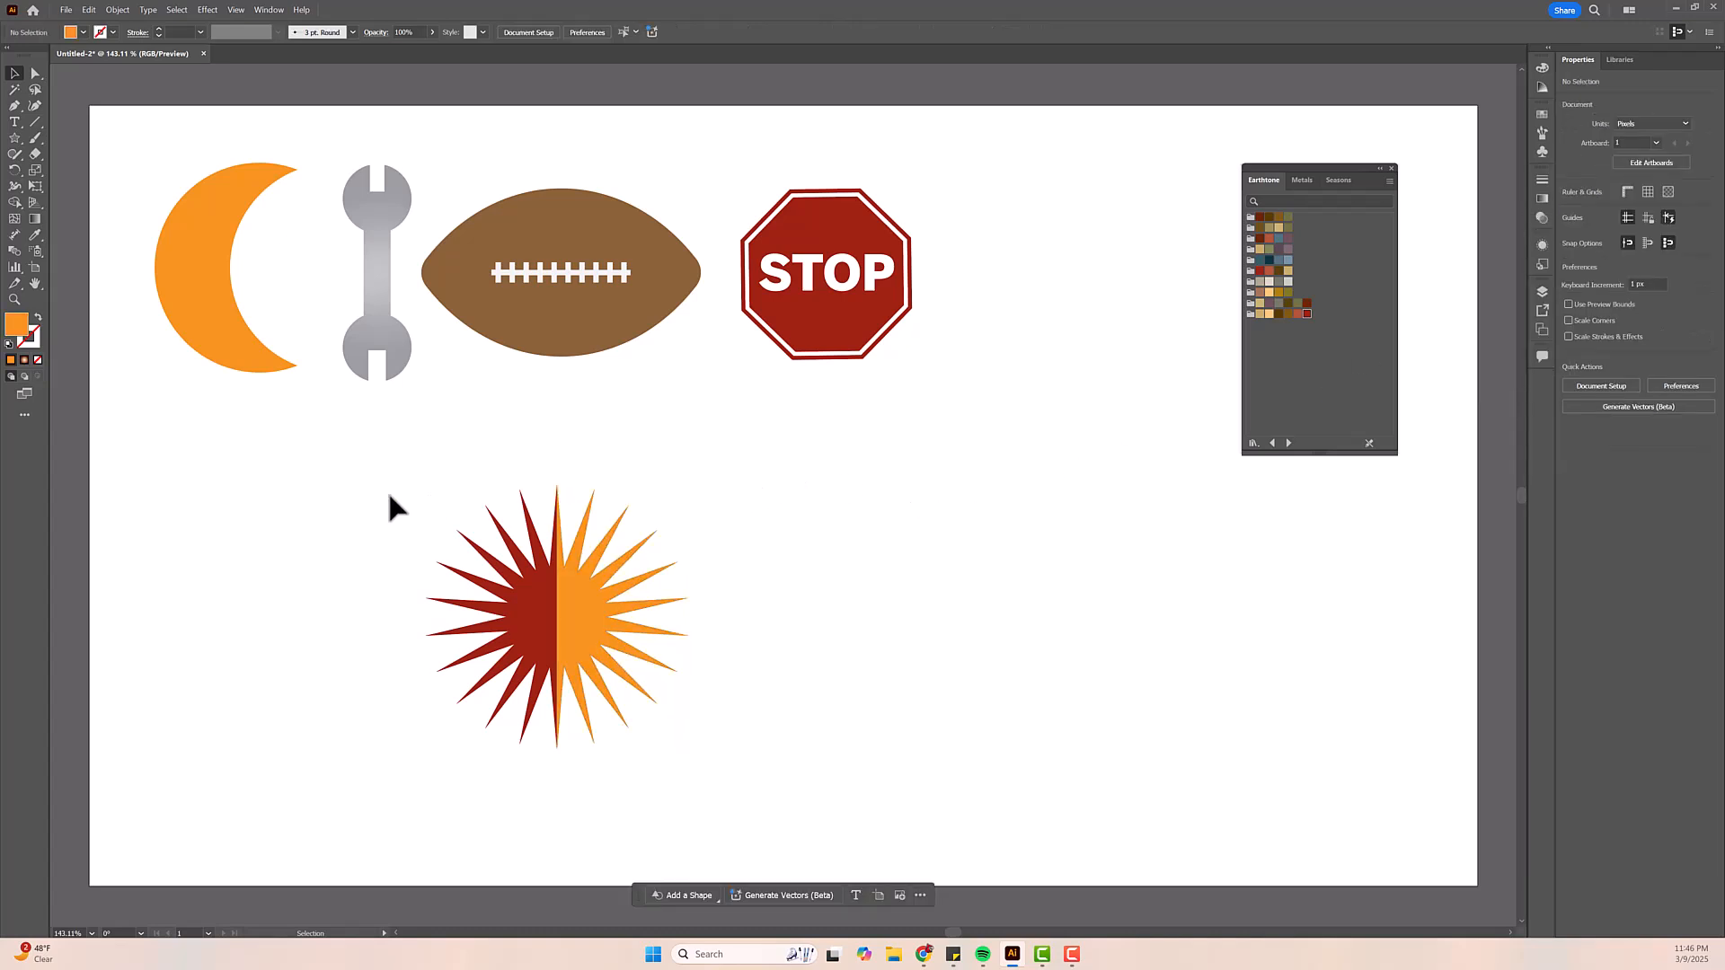
- Group the two starburst halves and place the group beside the STOP sign in the upper row
left_click_drag(385, 516, 683, 696)
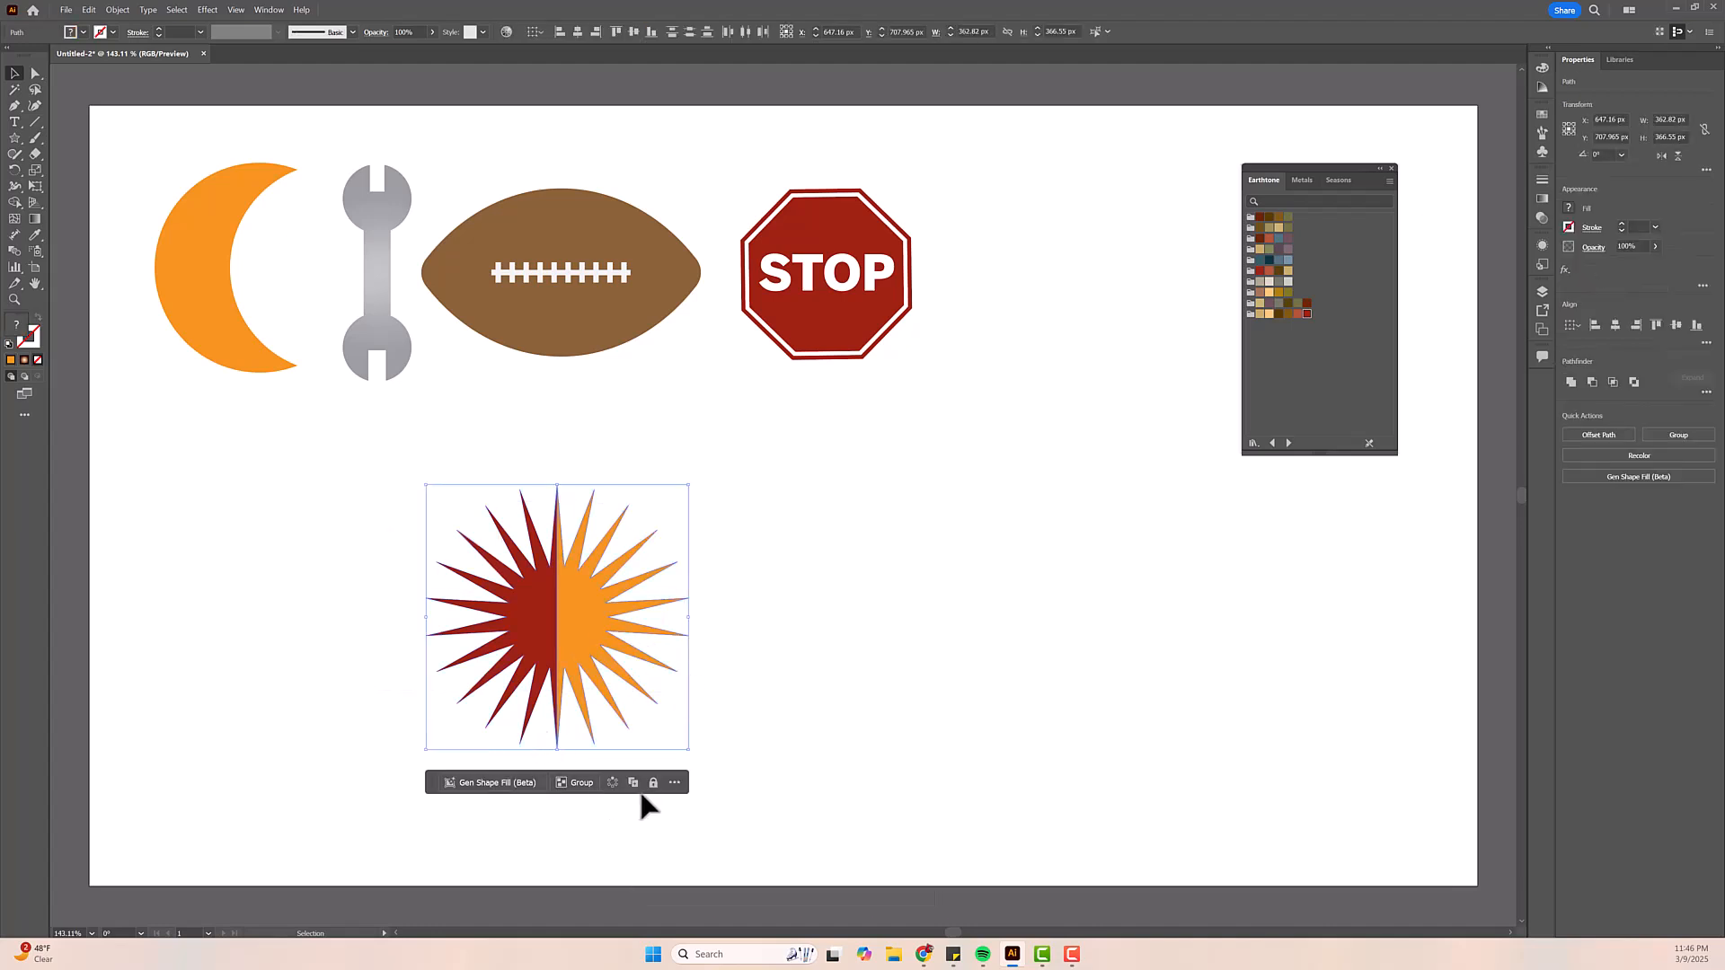
left_click(591, 789)
left_click(774, 623)
left_click_drag(585, 608, 1084, 311)
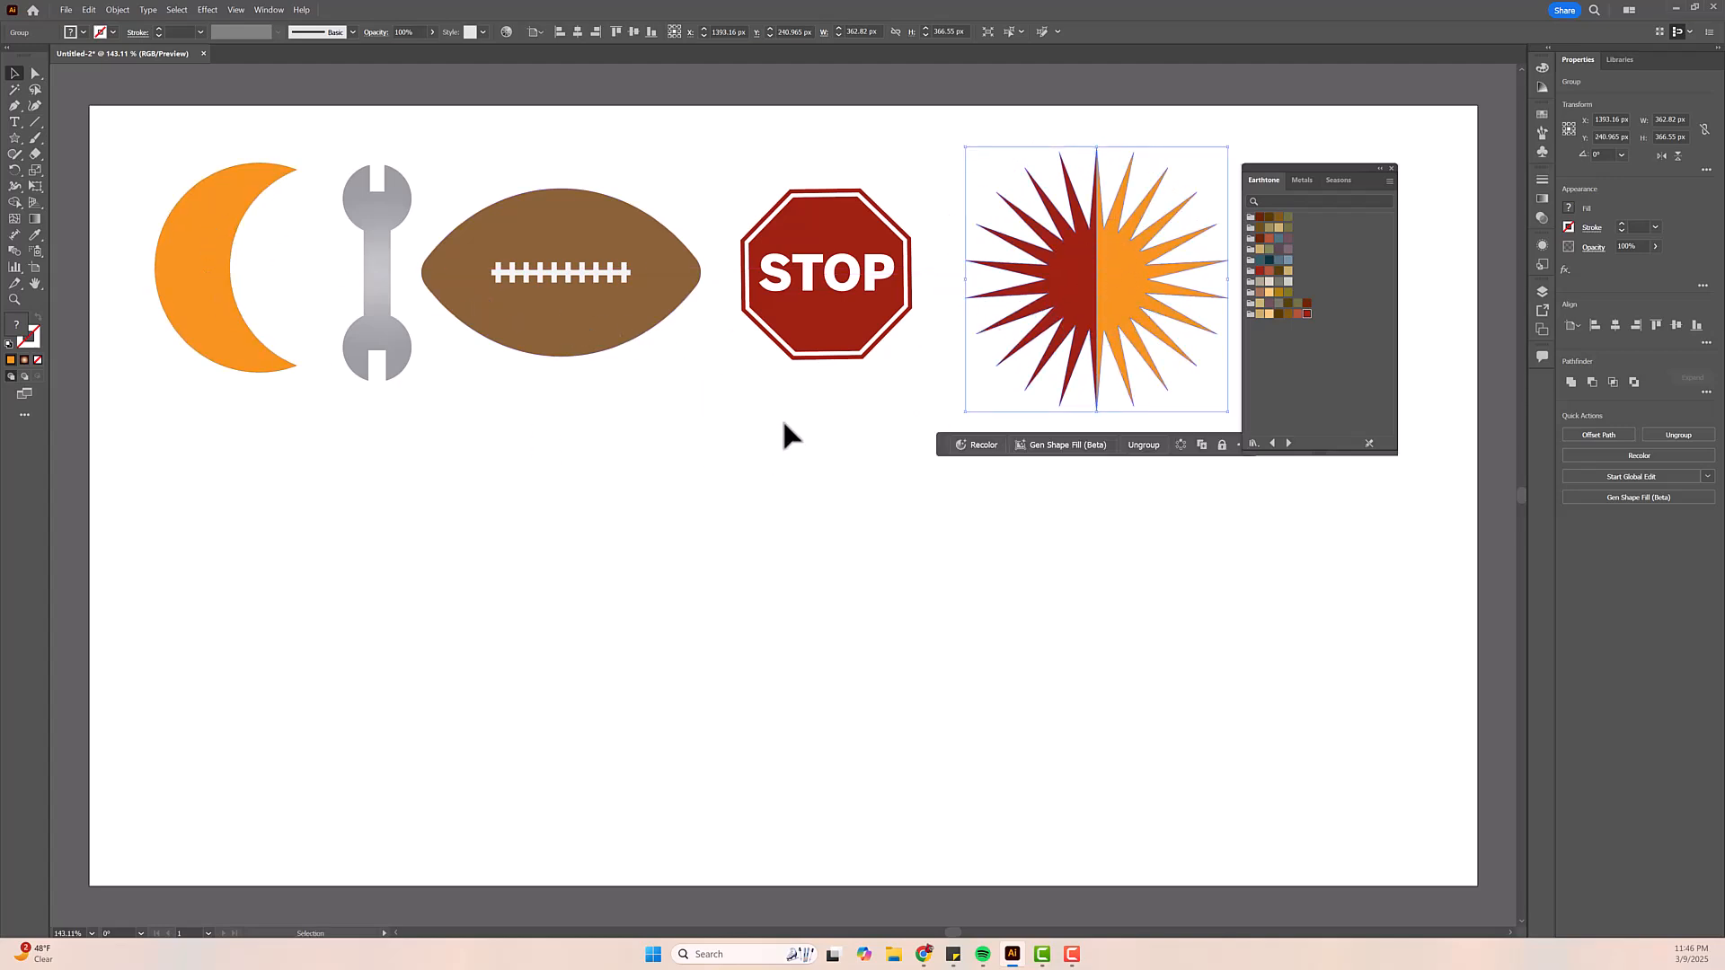
- Draw an orange circle about 458 px across below the finished artwork and place one copy on each side of it
left_click(15, 138)
left_click(15, 136)
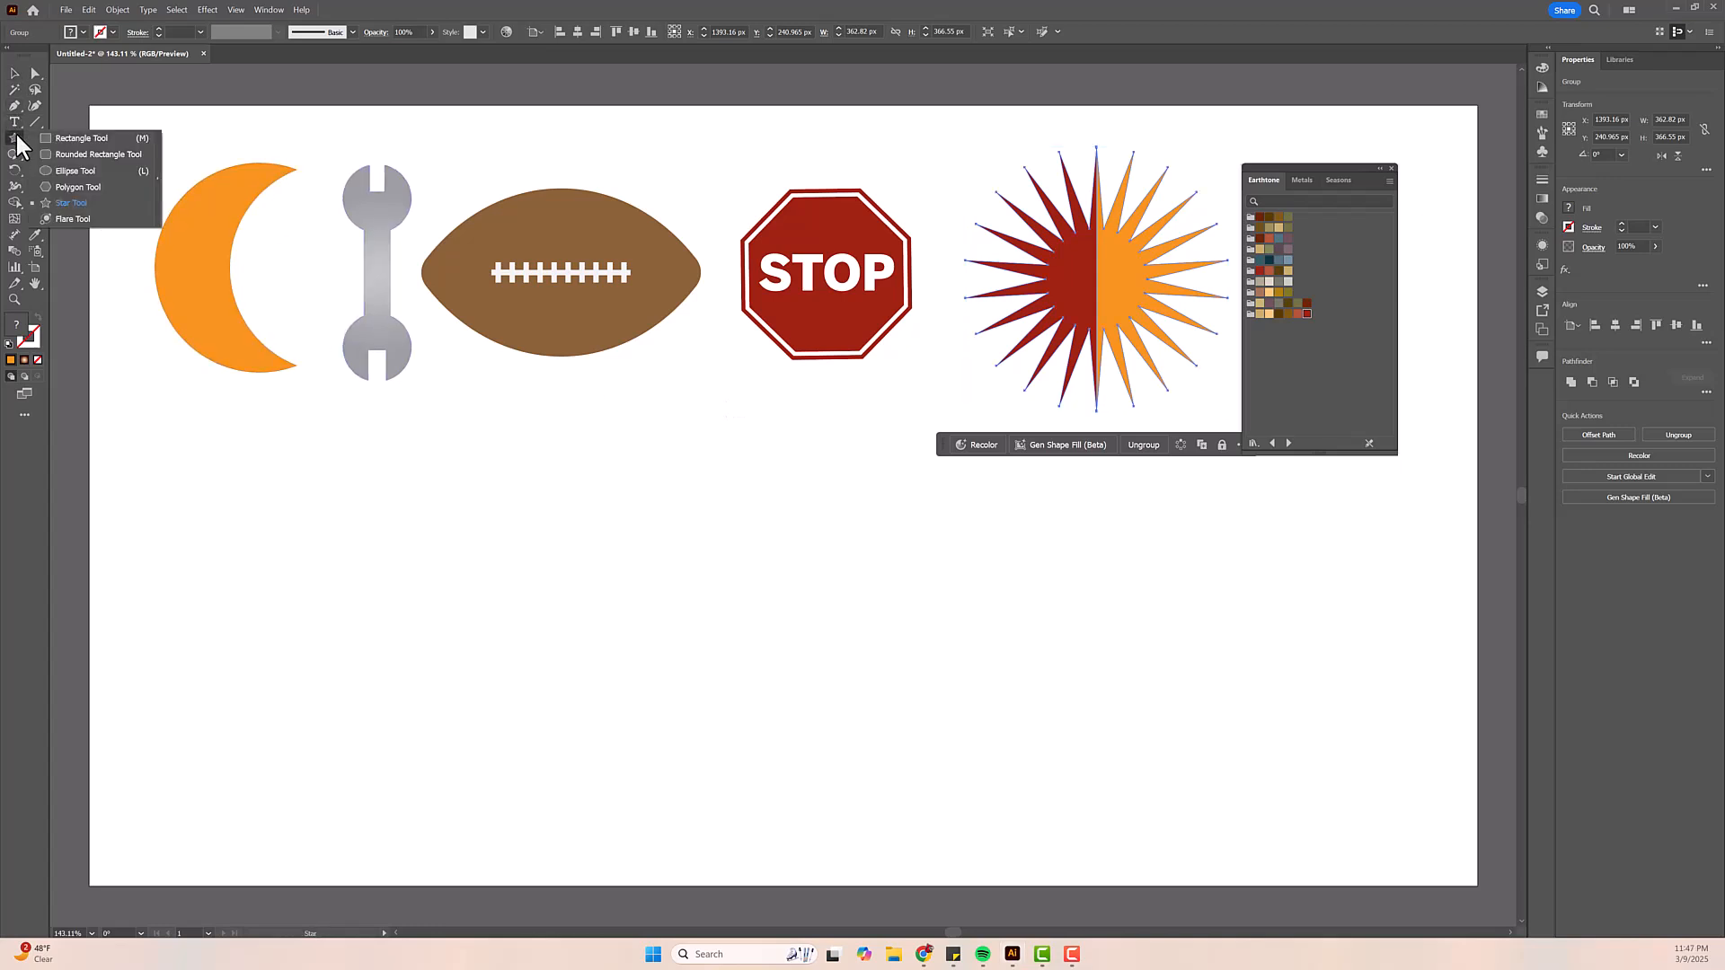
left_click(72, 171)
left_click_drag(517, 501, 849, 768)
left_click(14, 73)
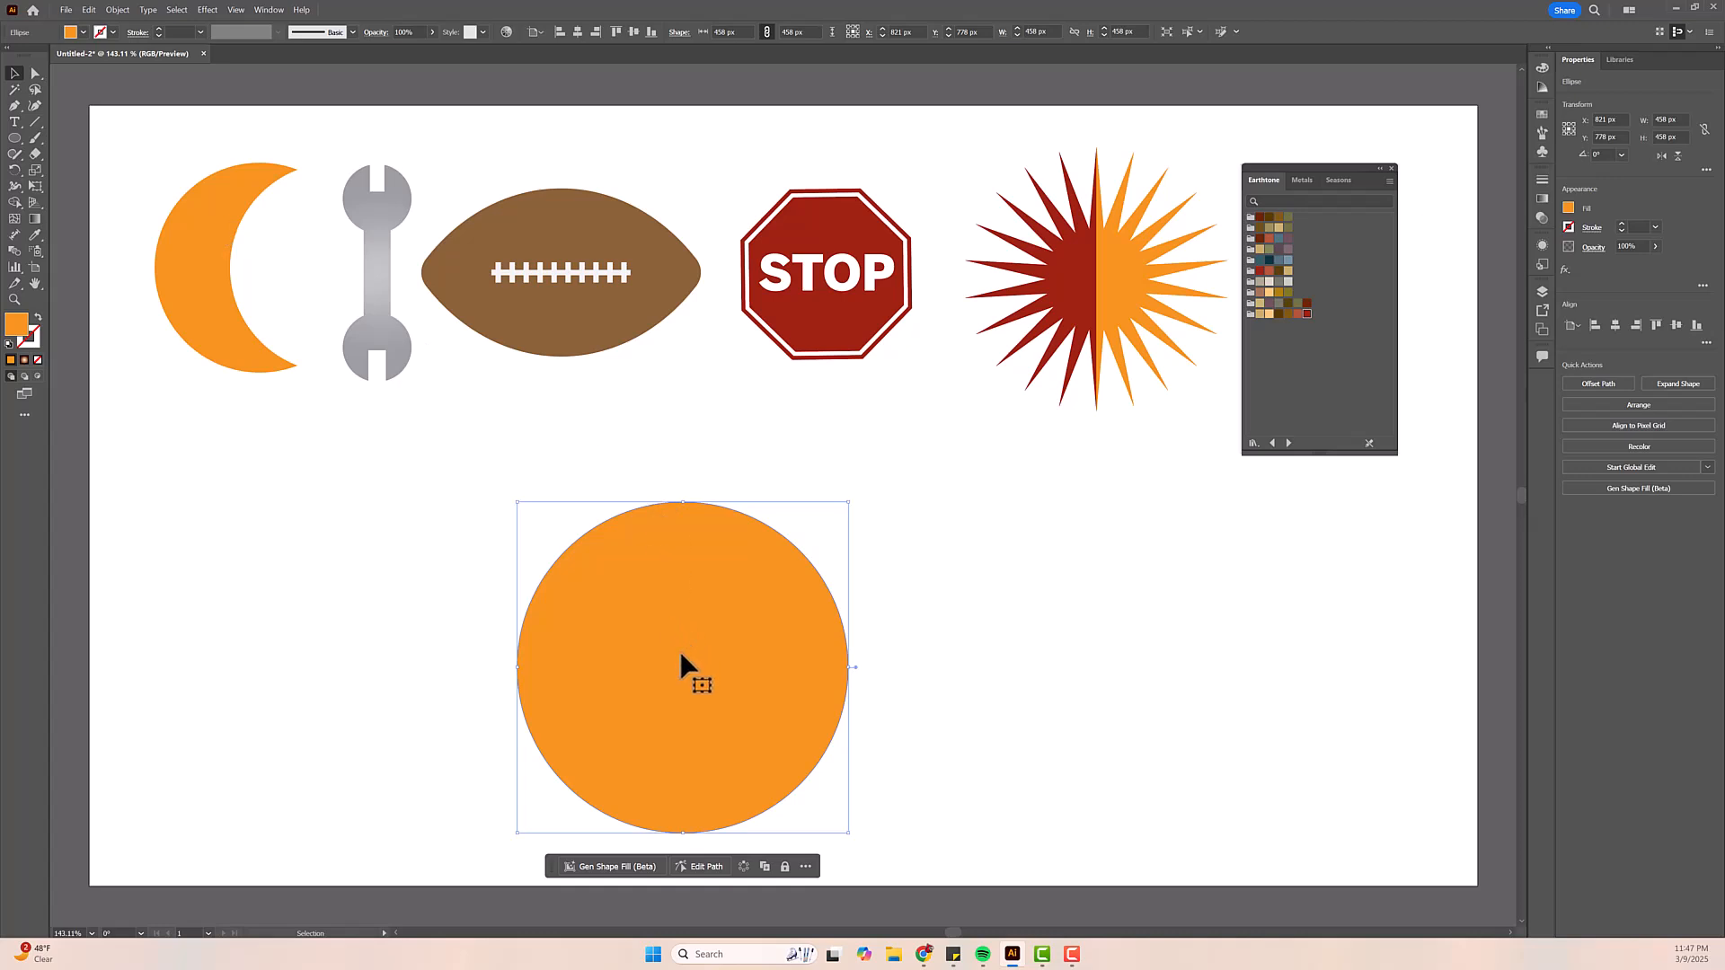
left_click_drag(679, 714, 1127, 649)
left_click_drag(744, 666, 347, 699)
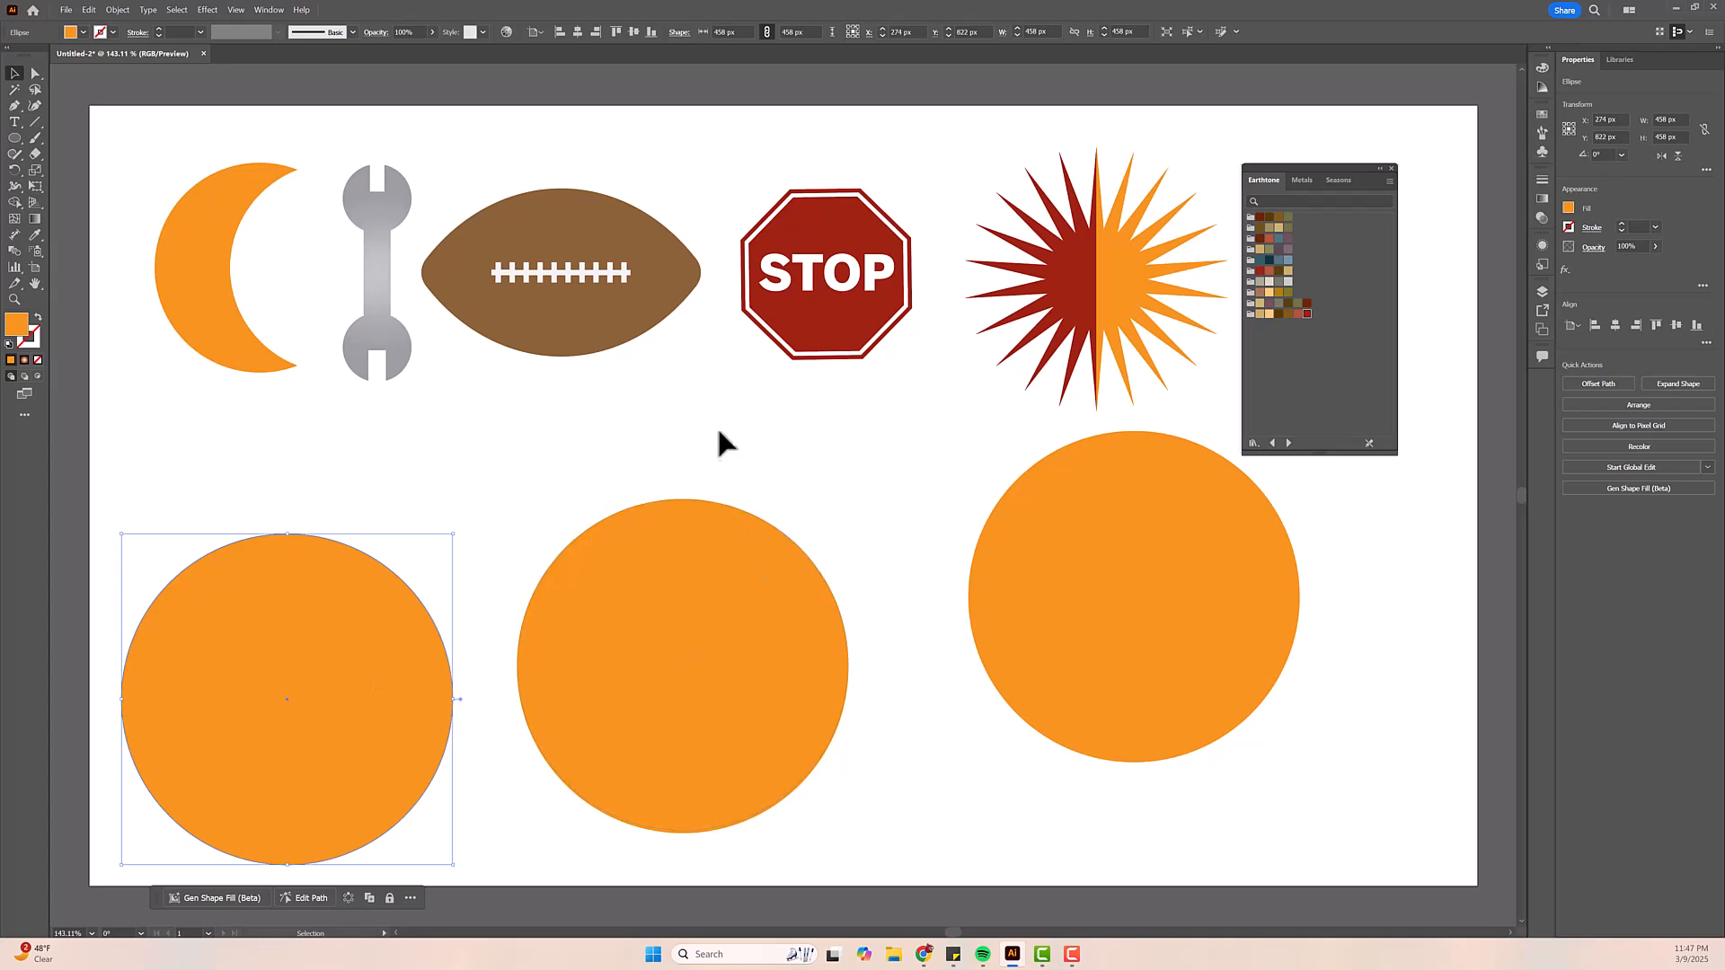
- Fill the right and left circles with magenta, keeping the middle circle orange
left_click(1170, 593)
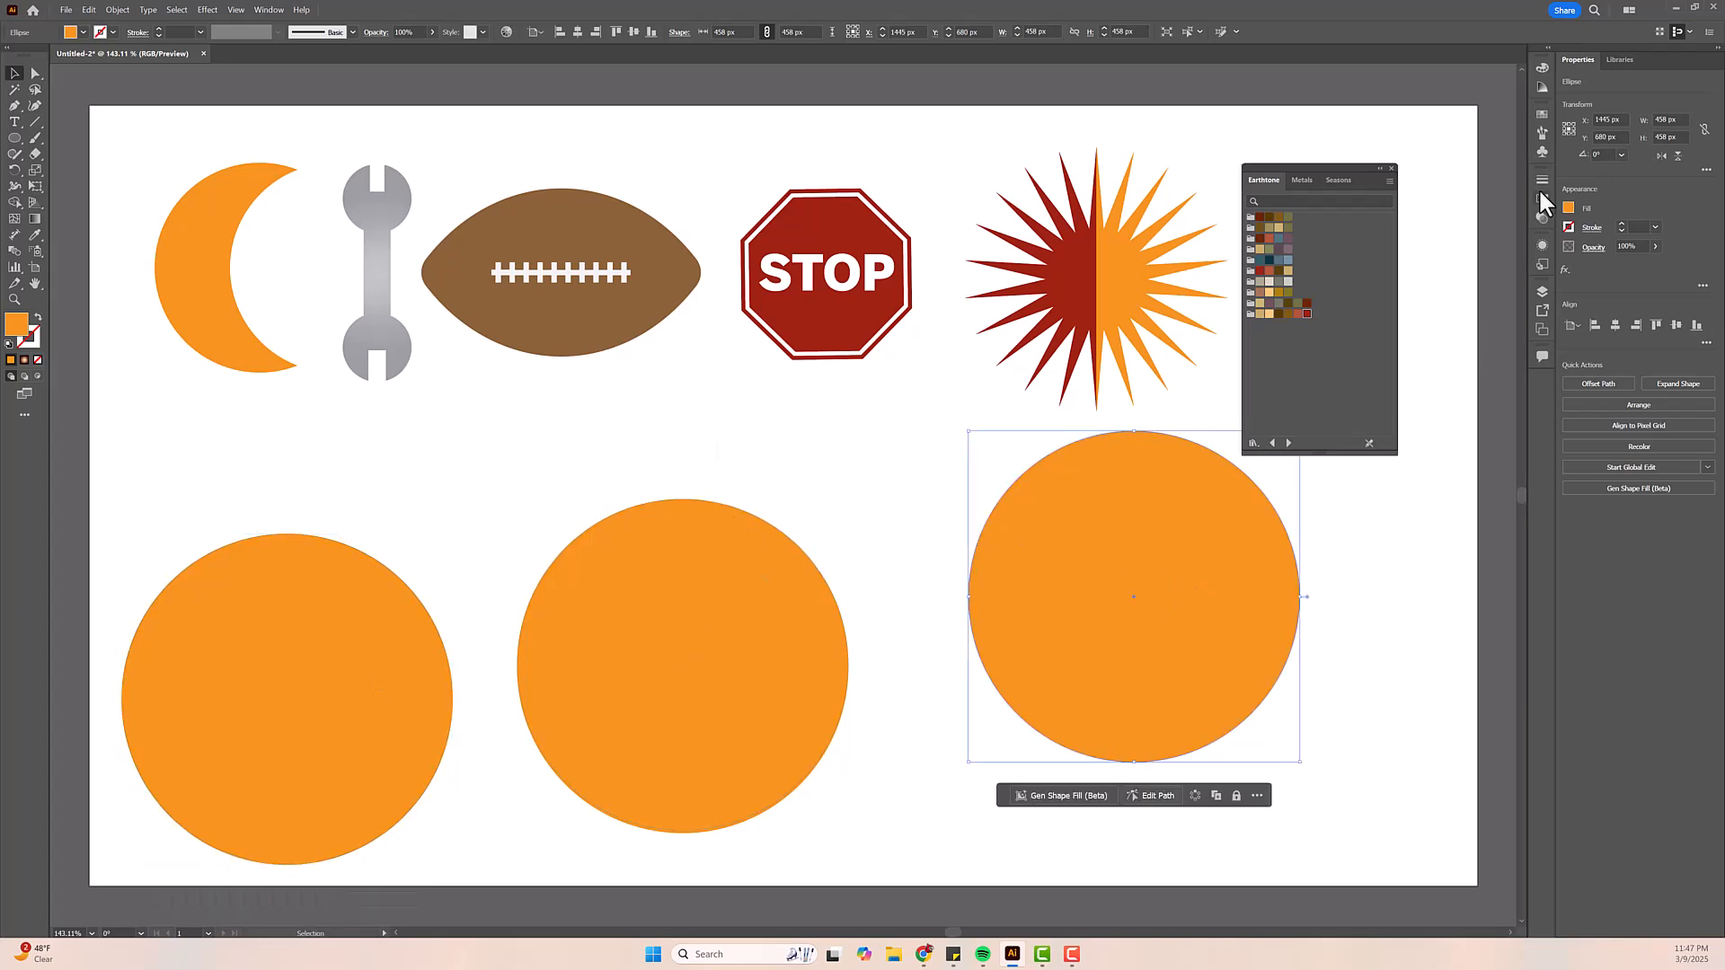
left_click(1569, 208)
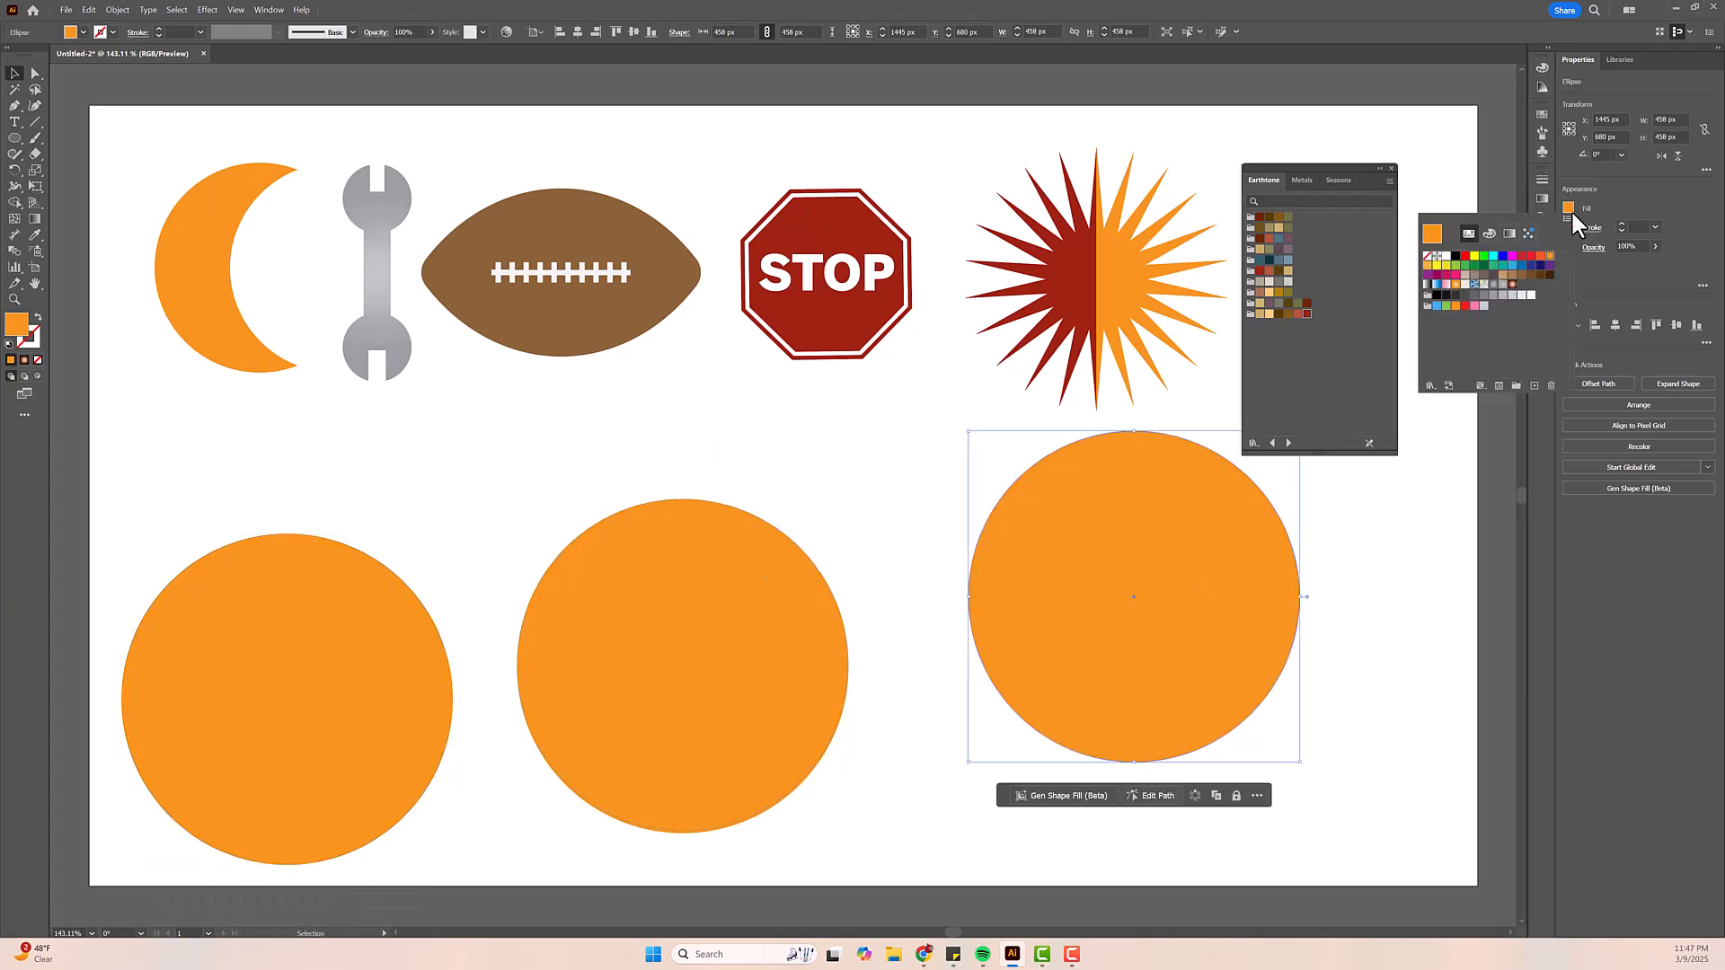
left_click(1513, 257)
left_click(270, 697)
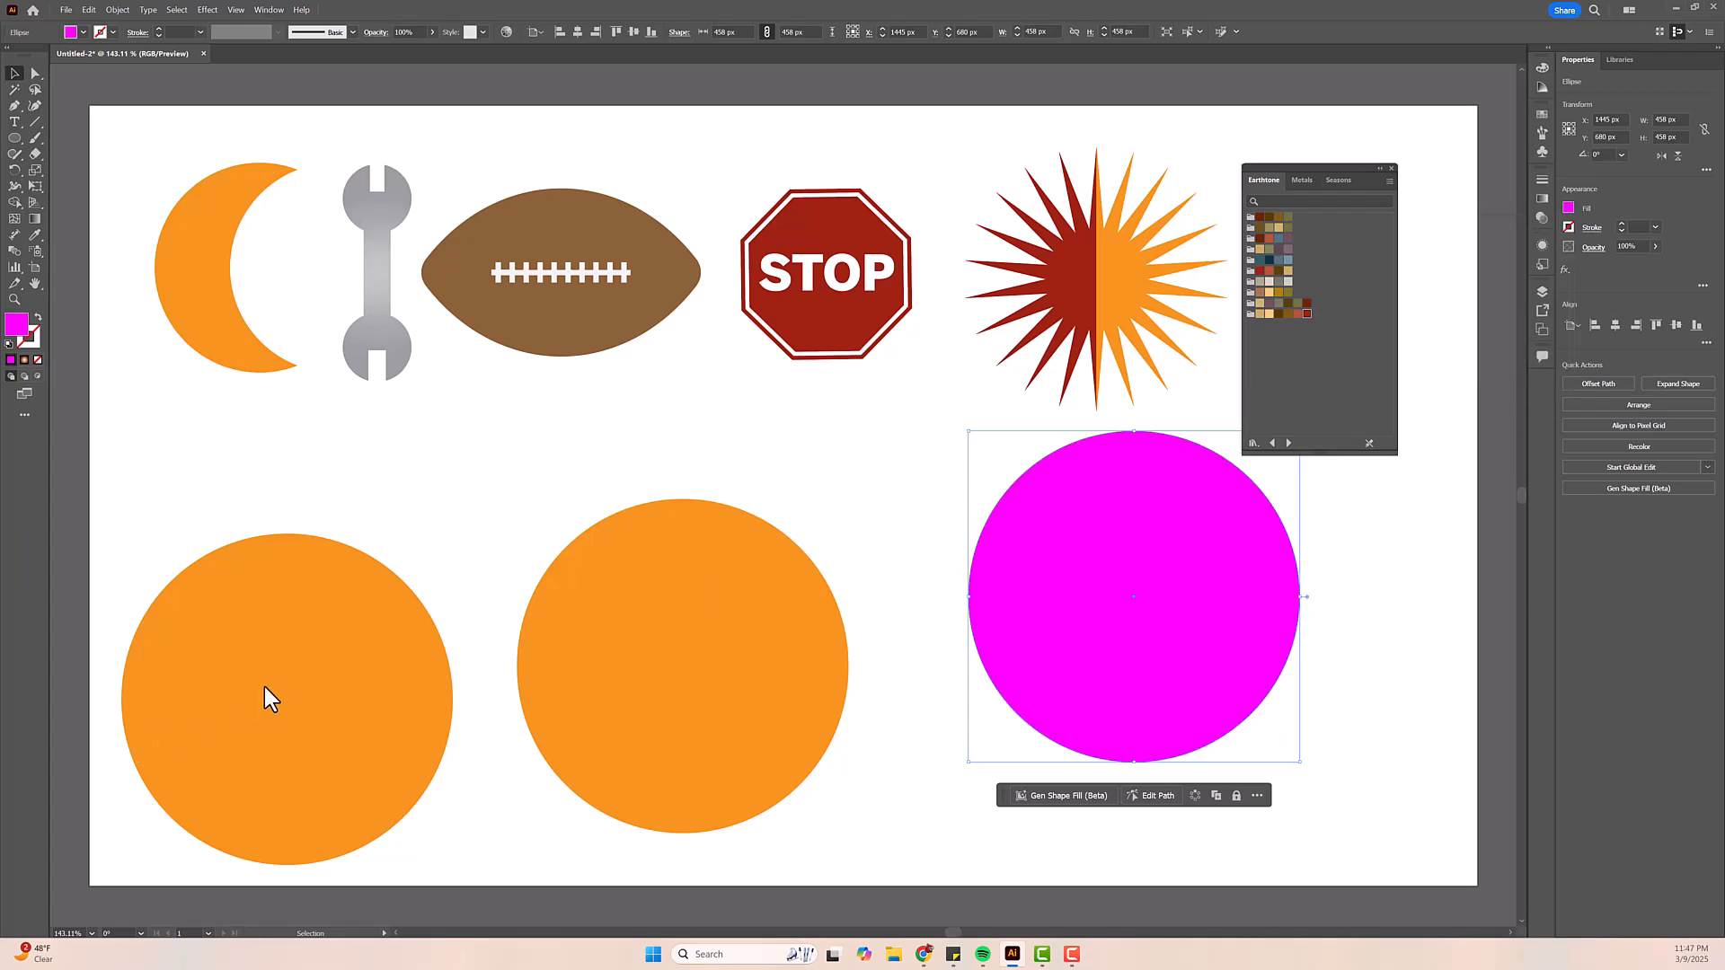
left_click(1568, 209)
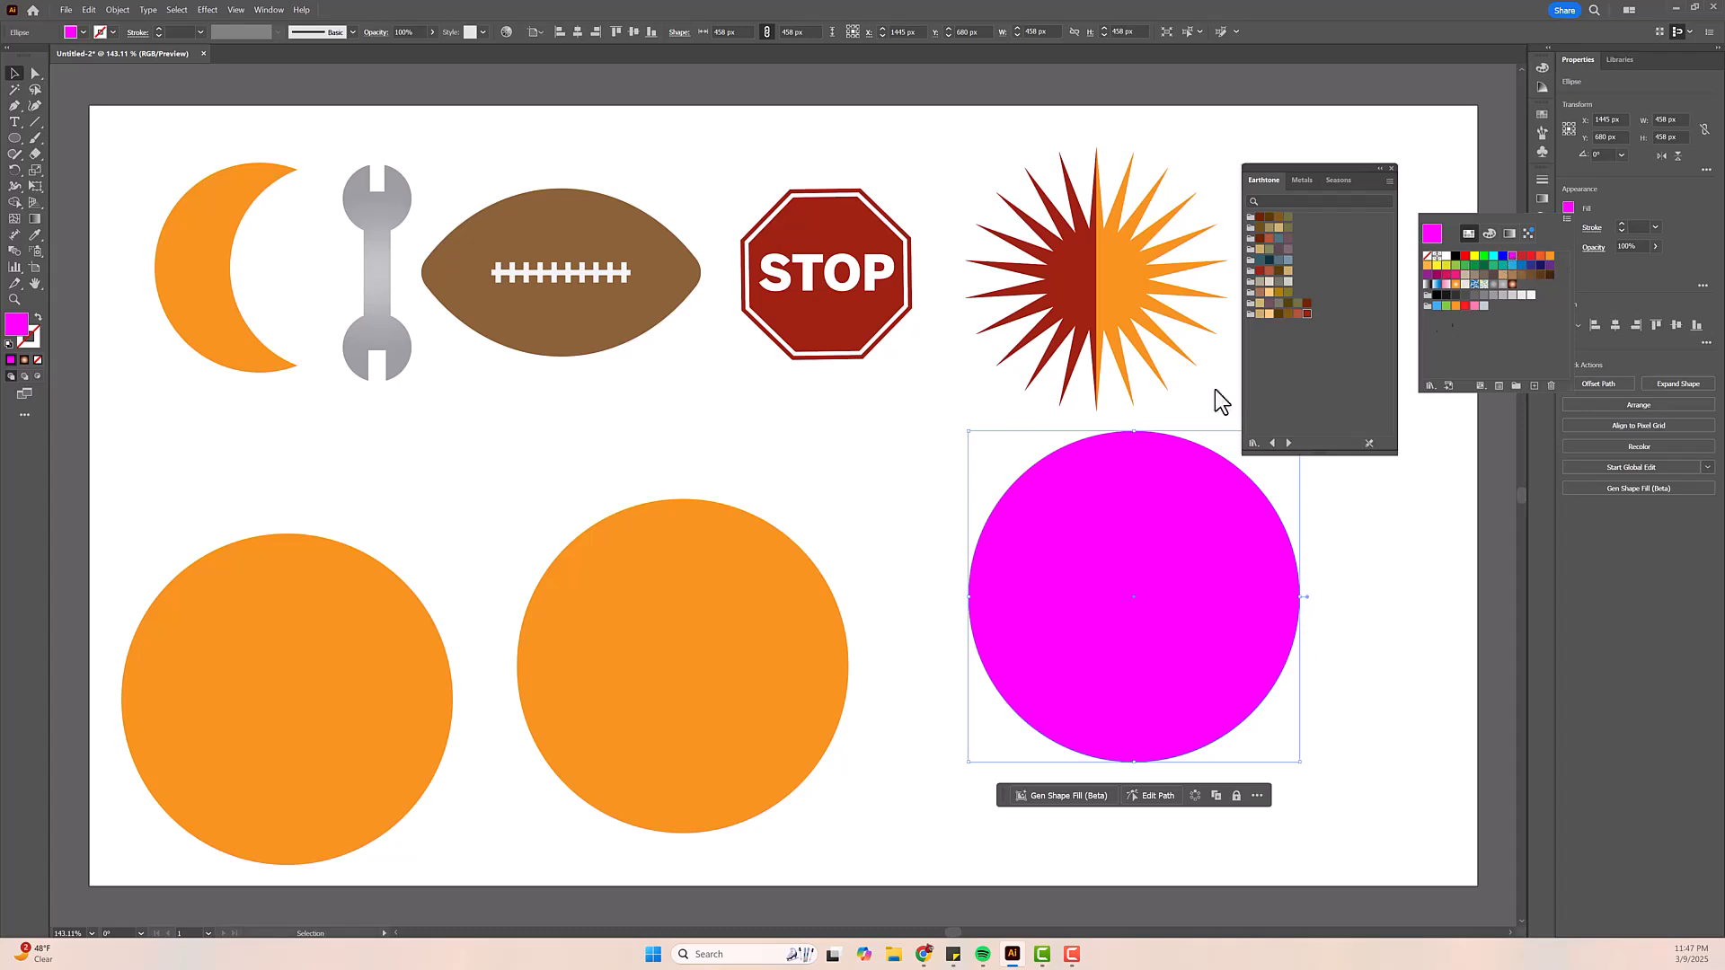
left_click(281, 616)
left_click(283, 613)
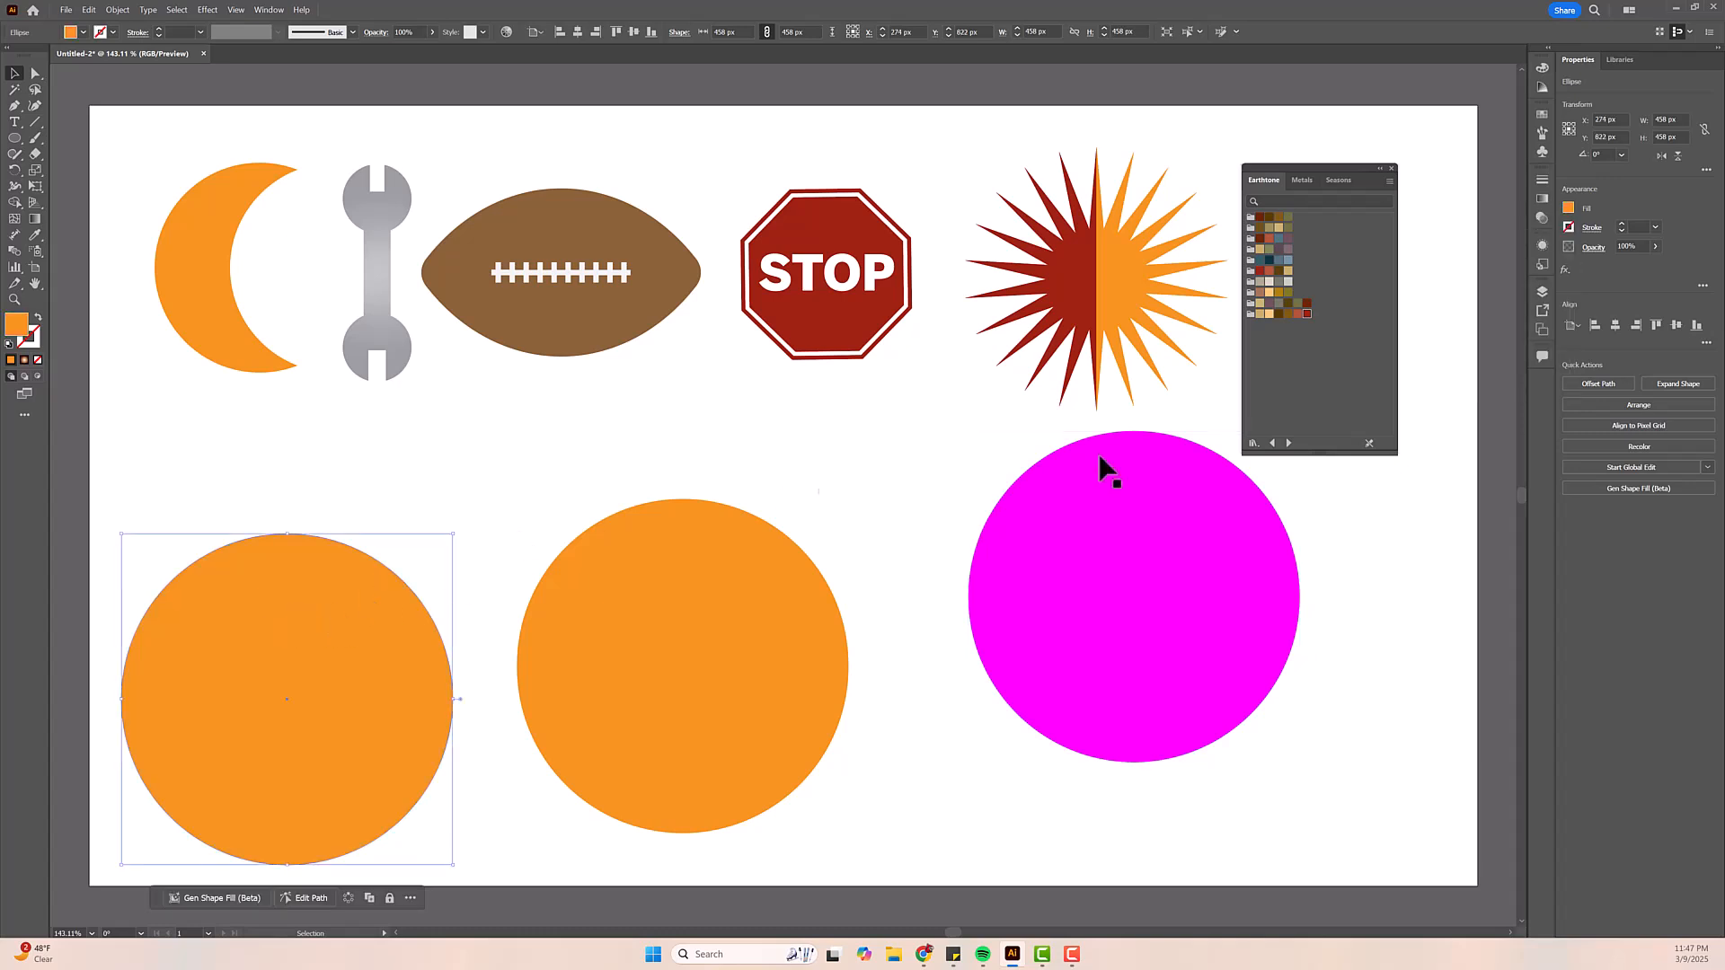
left_click(1568, 209)
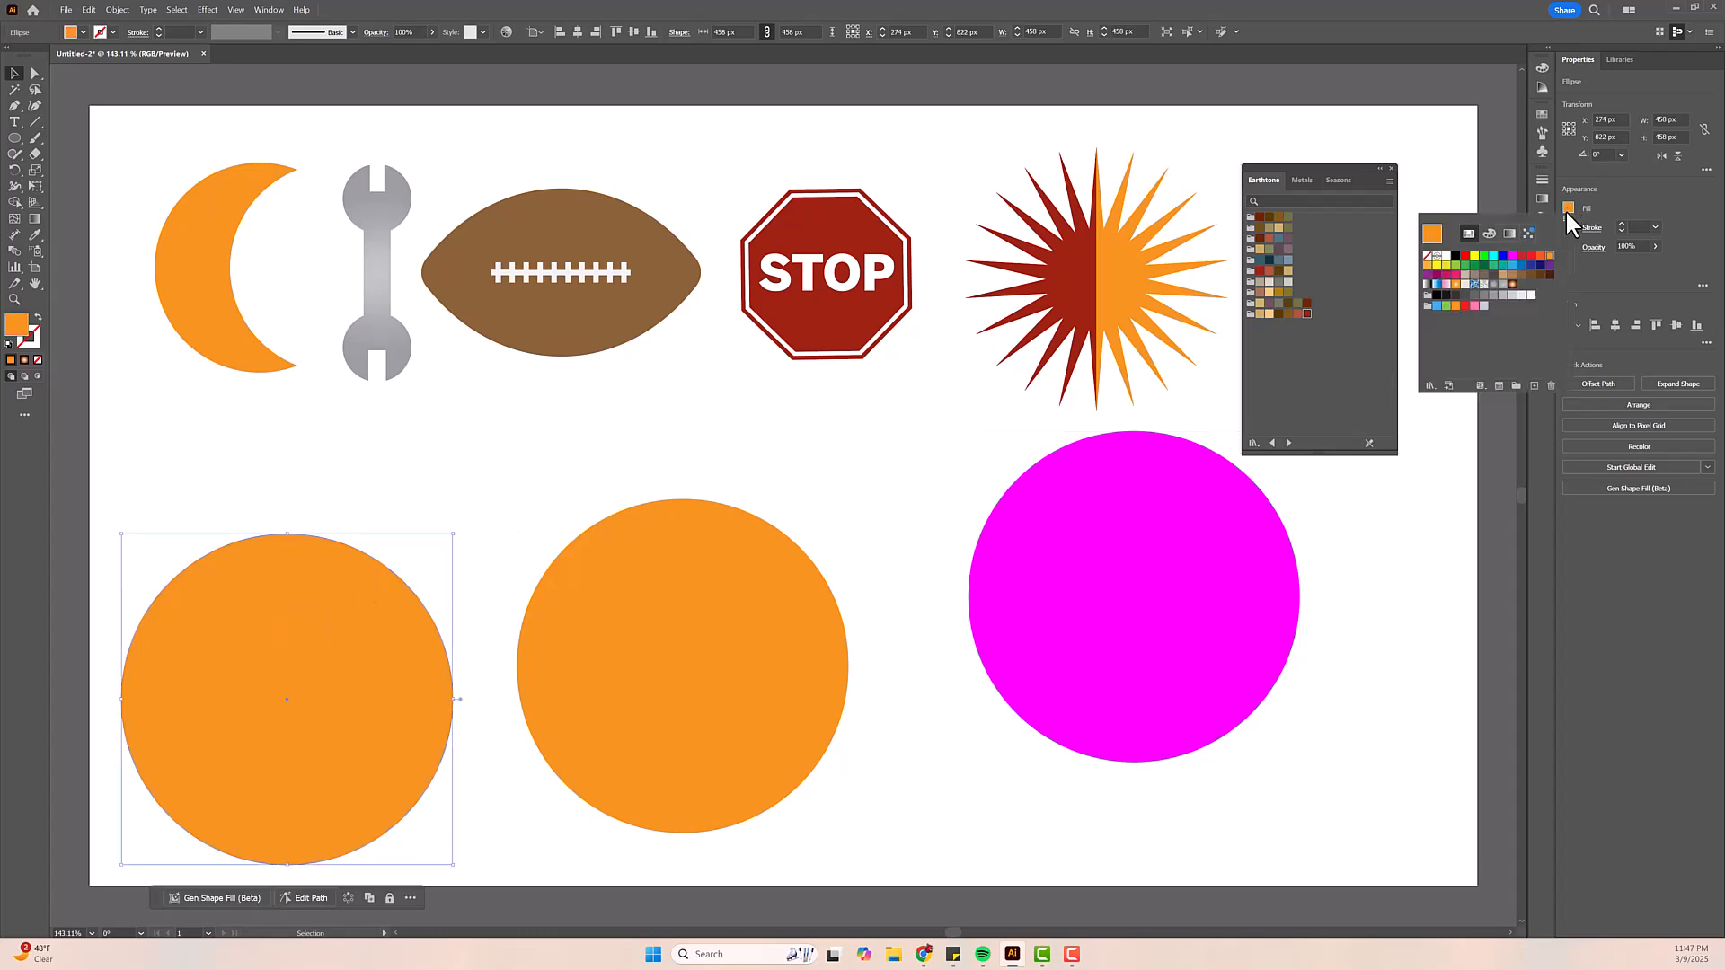
left_click(1513, 258)
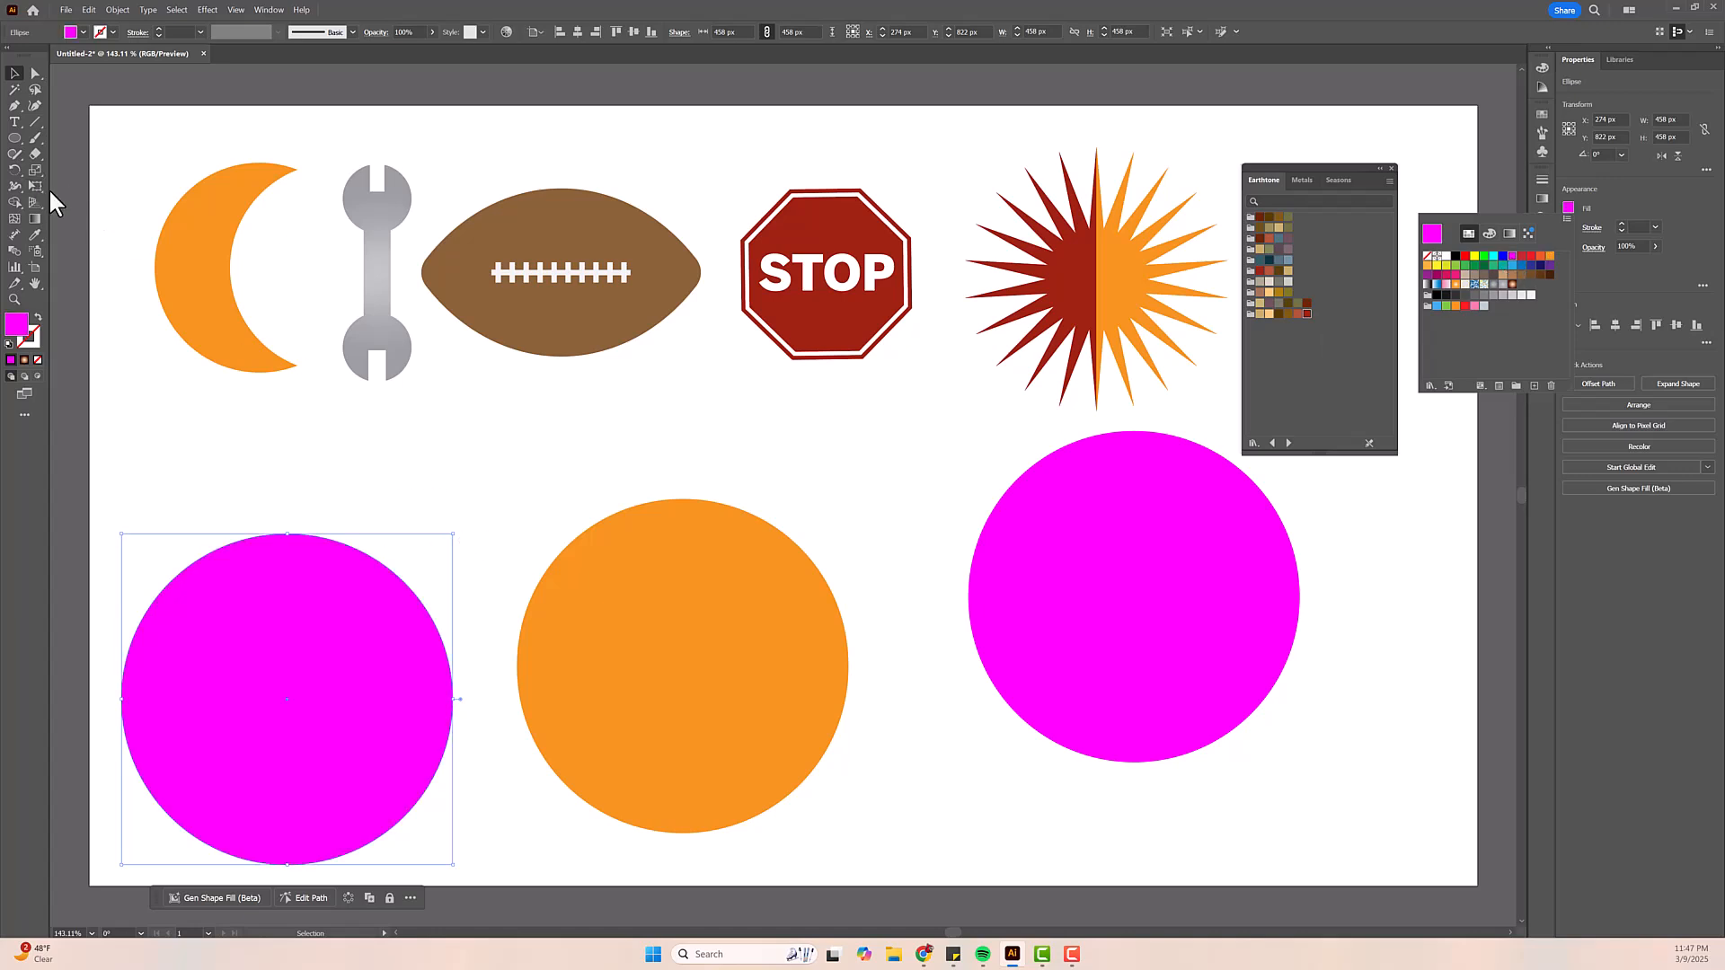
- Move the left magenta circle over the orange circle's lower part and the right magenta circle over its upper part
left_click(16, 74)
scroll(485, 482, "down", 3)
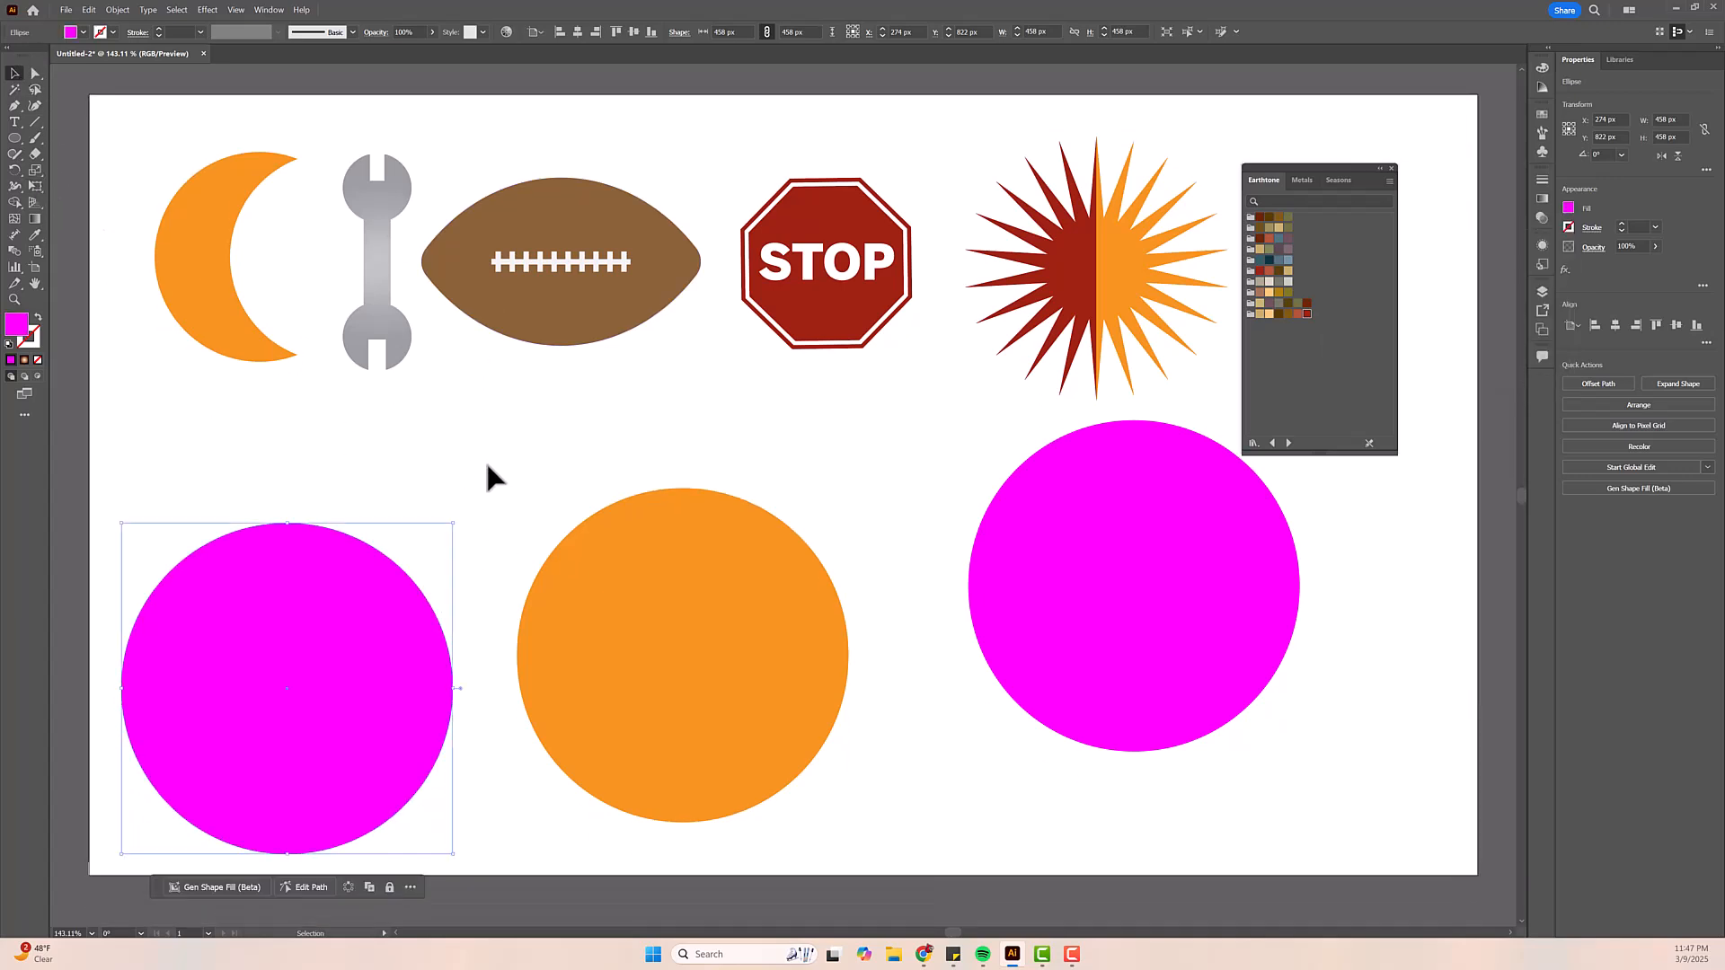
scroll(482, 471, "down", 5)
left_click_drag(287, 390, 682, 514)
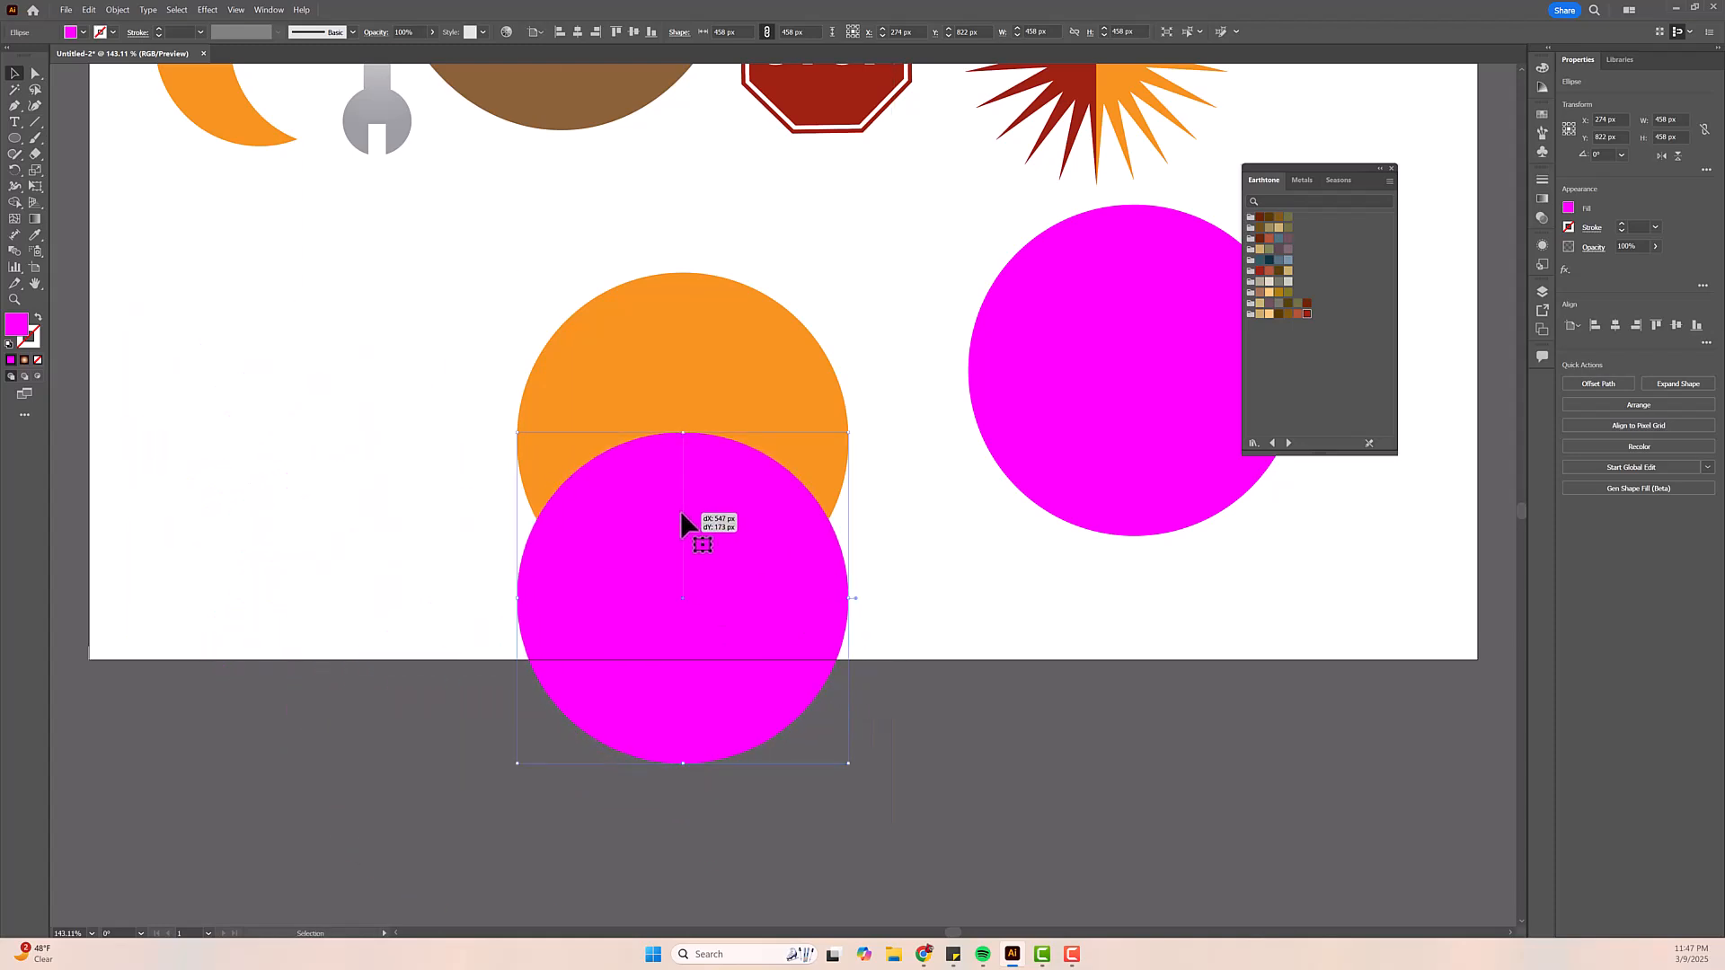
left_click_drag(1148, 385, 693, 240)
- Select the three stacked circles and move them slightly lower together
key("ctrl+a")
left_click_drag(658, 327, 647, 414)
left_click(957, 510)
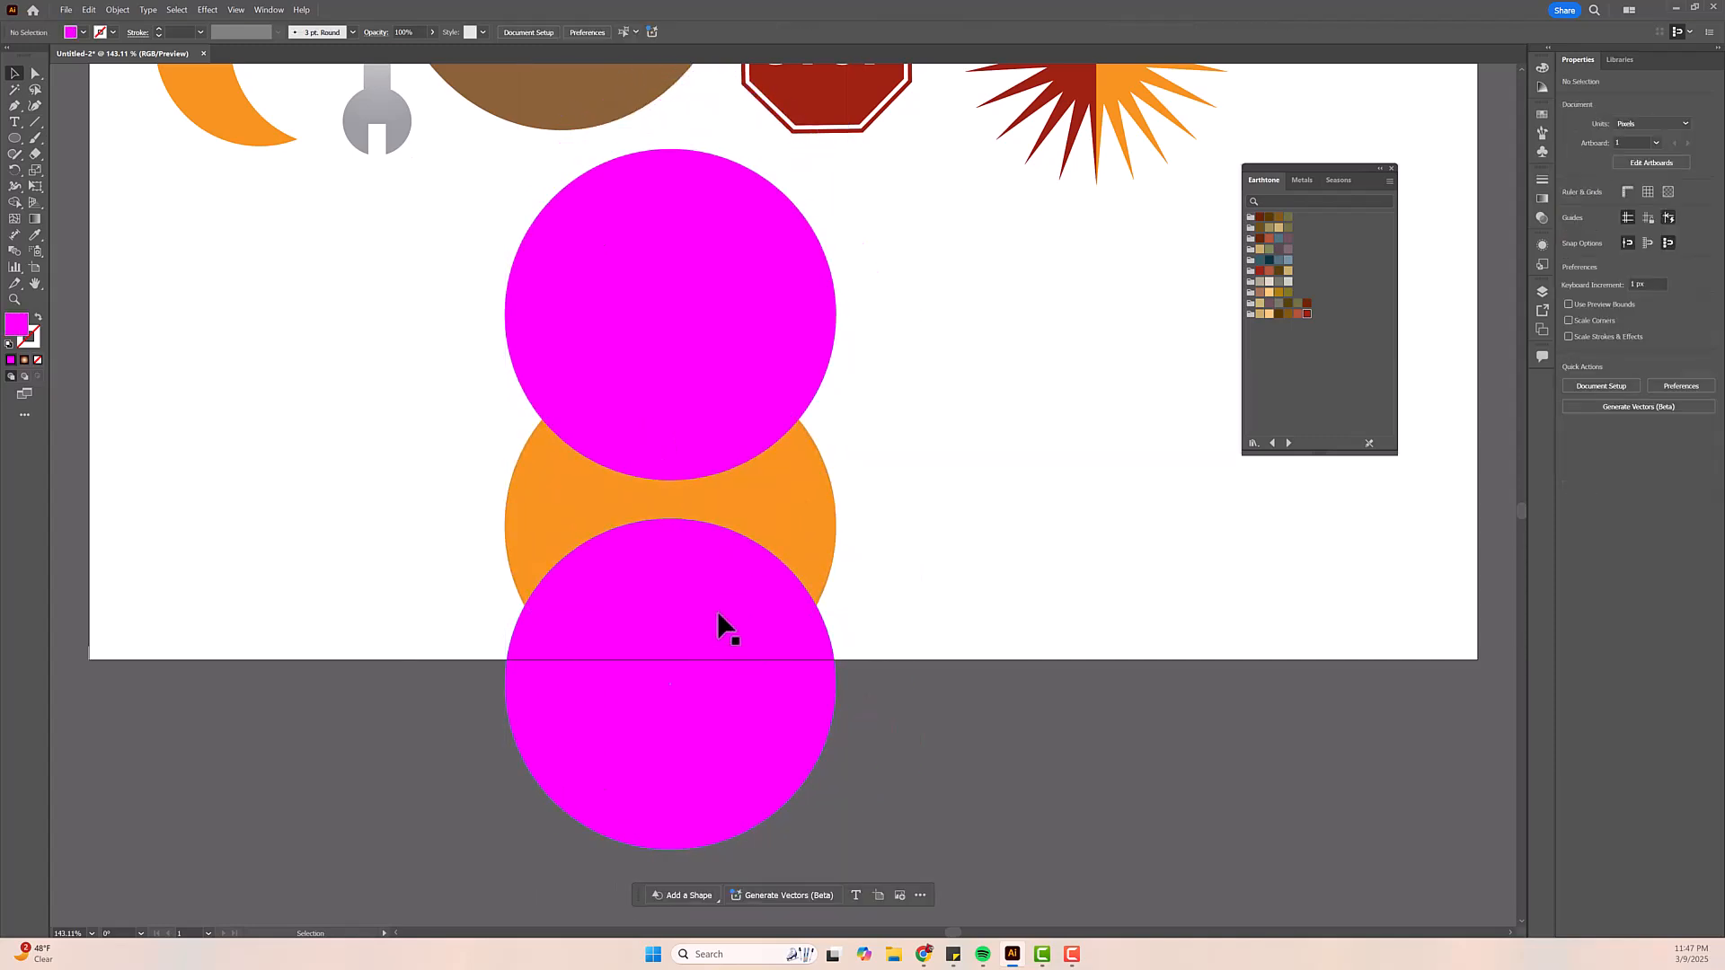
- Adjust the two magenta circles so they overlap the orange circle's top and bottom with a narrow gap between them
left_click_drag(693, 611, 680, 577)
left_click_drag(711, 407, 718, 456)
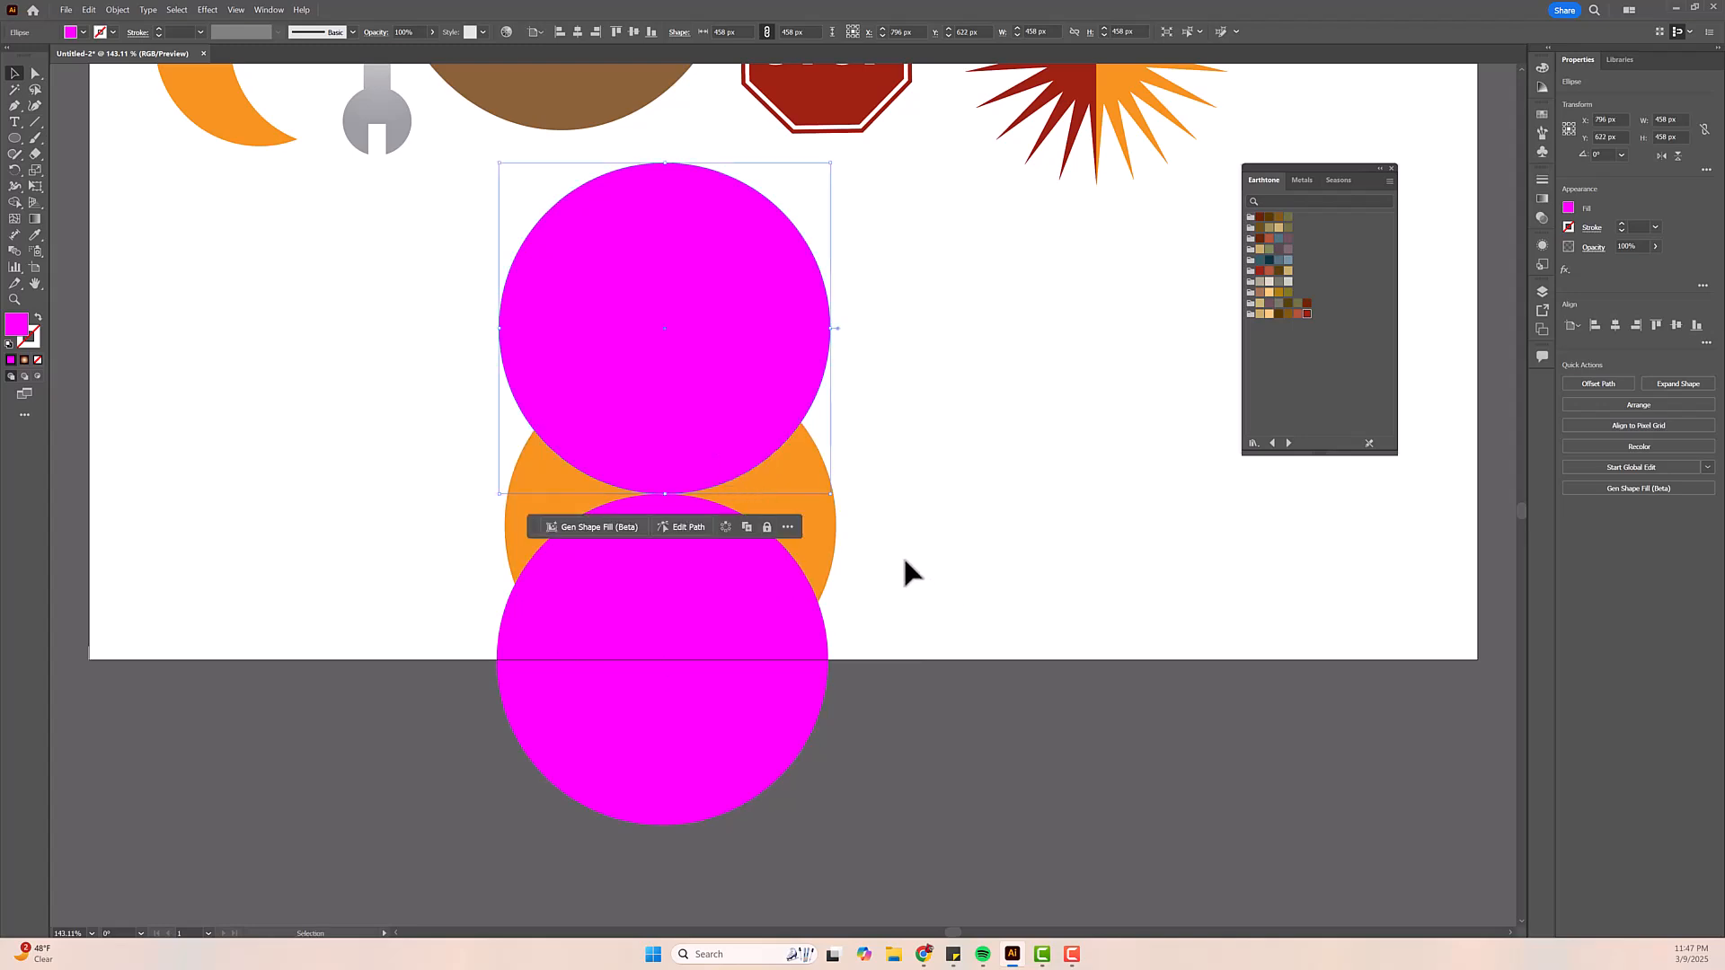
left_click_drag(732, 589, 735, 636)
left_click_drag(699, 462, 723, 476)
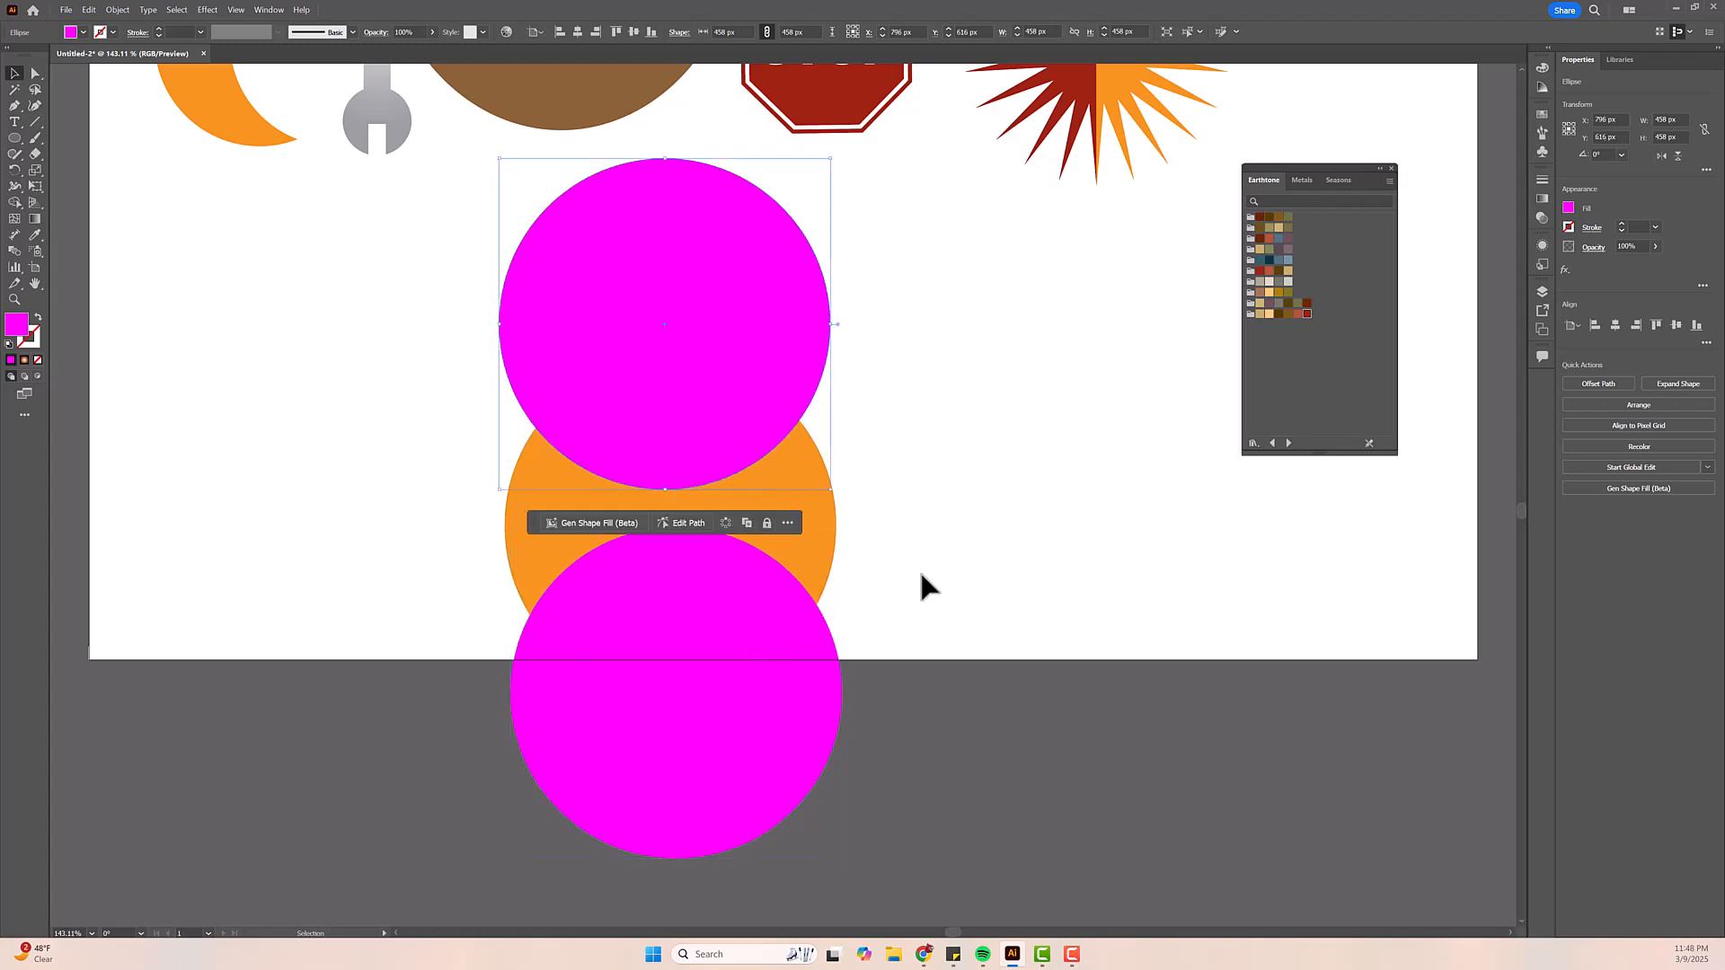
left_click(934, 594)
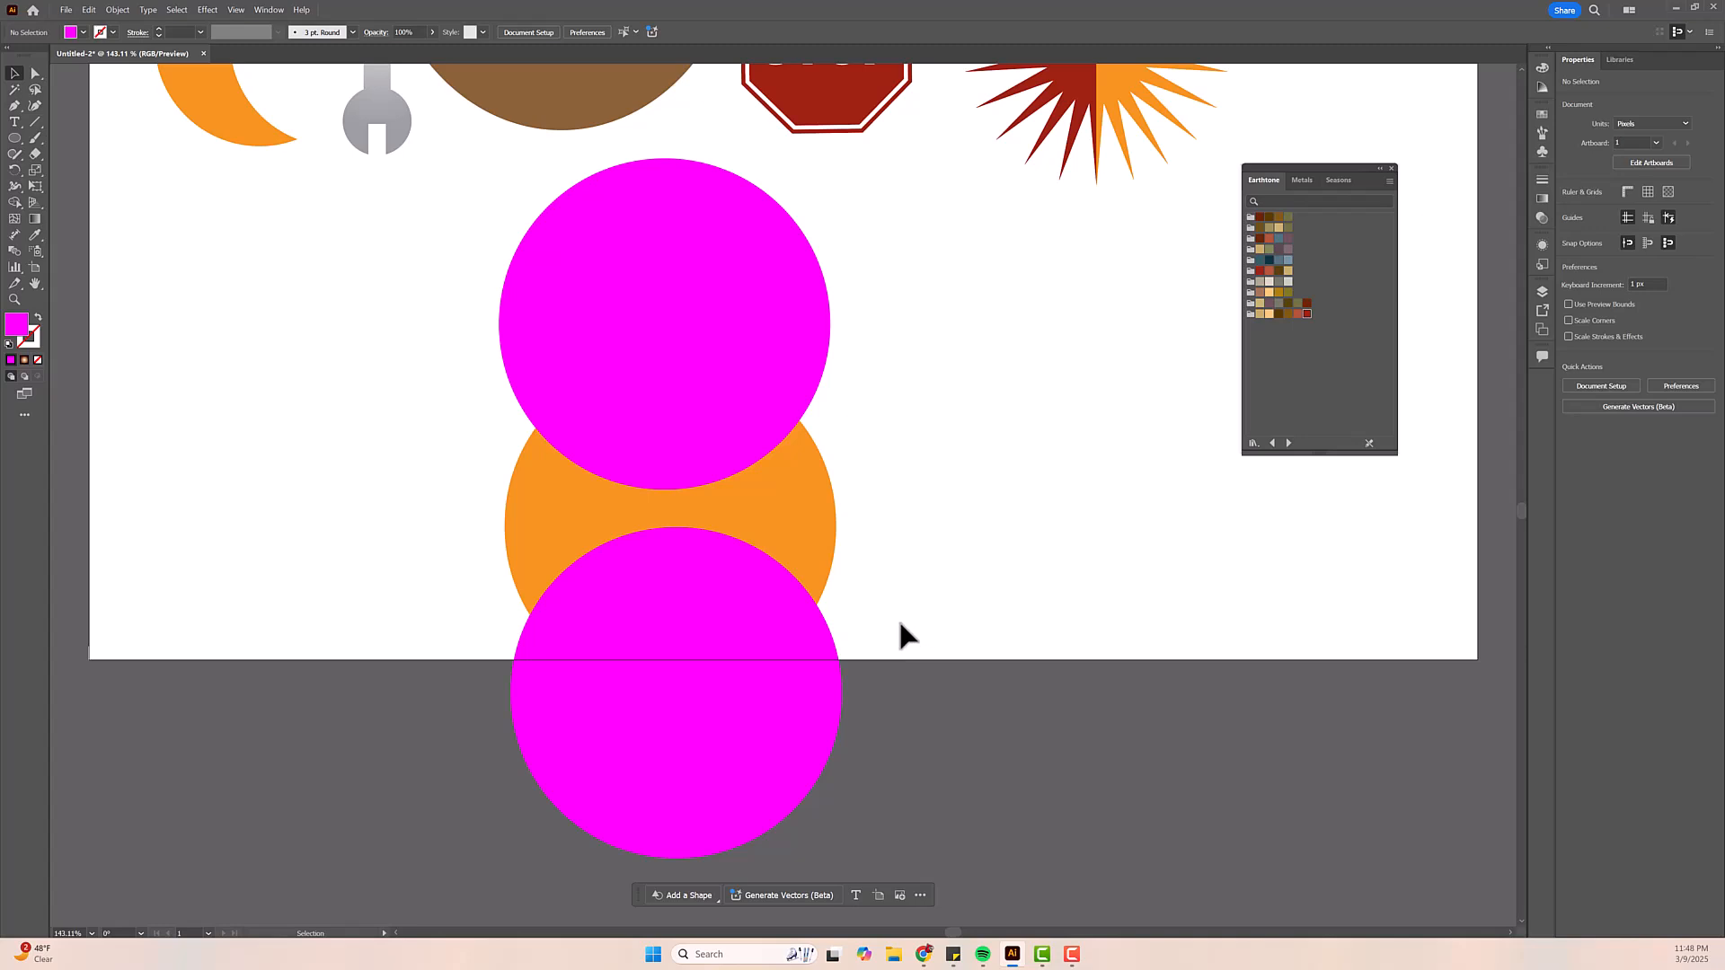
- Align the three stacked circles to a common horizontal centre
left_click_drag(1024, 652, 467, 356)
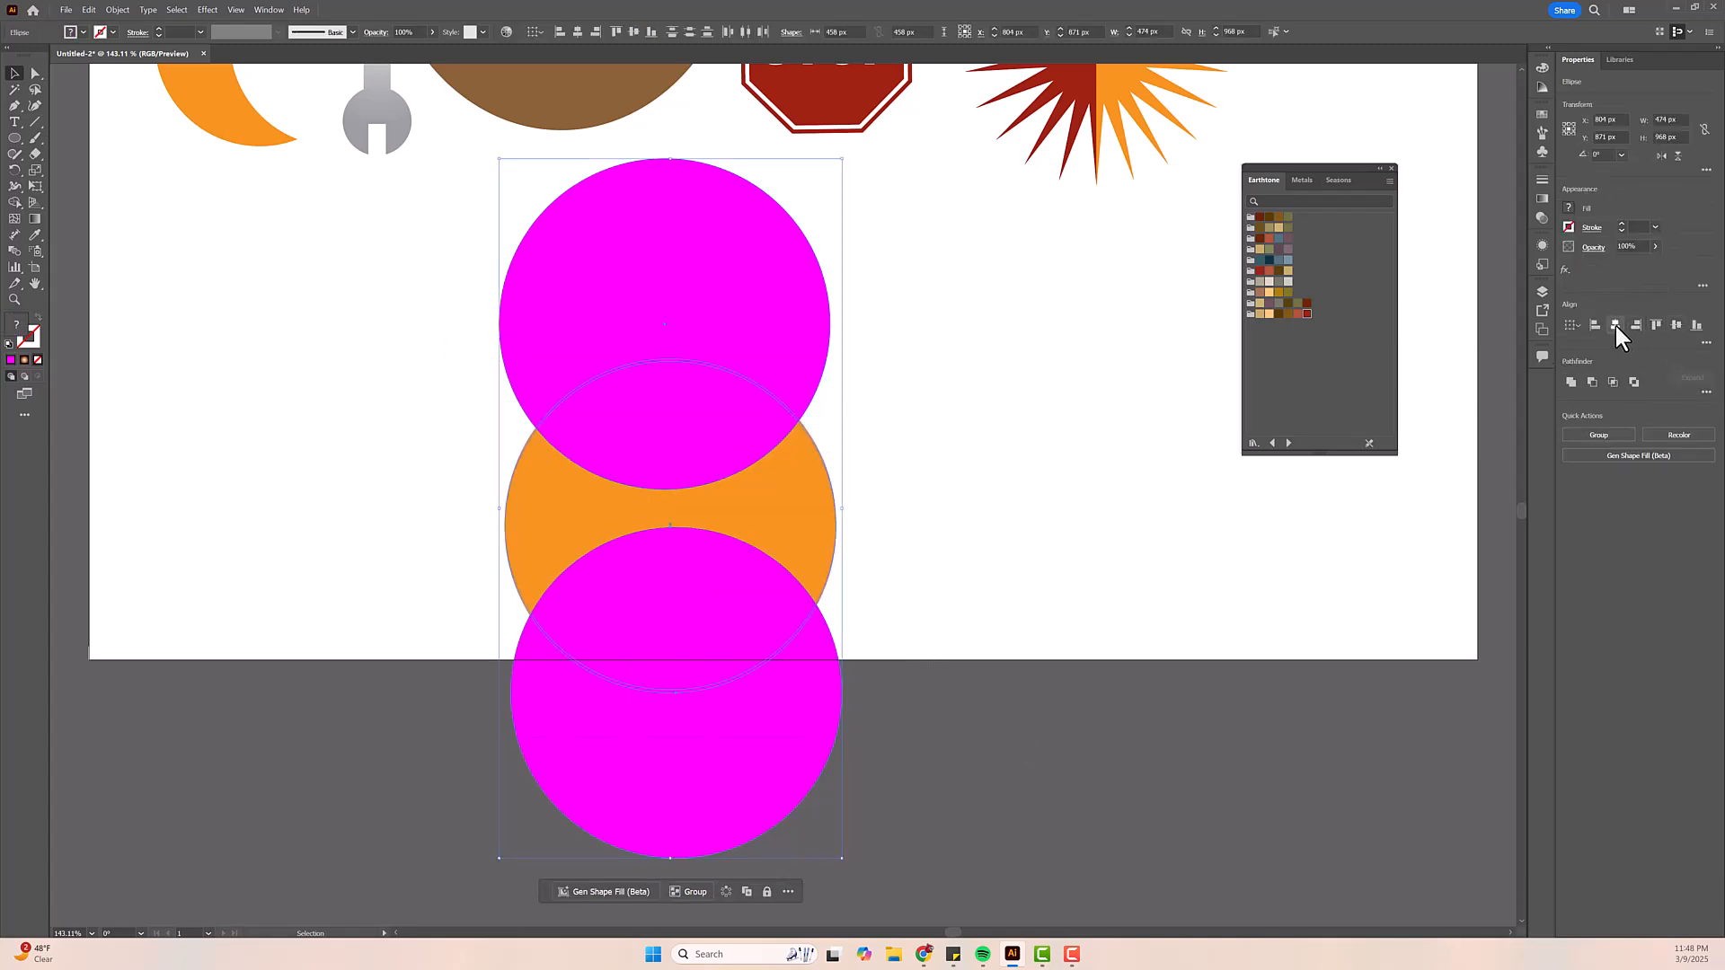
left_click(1615, 325)
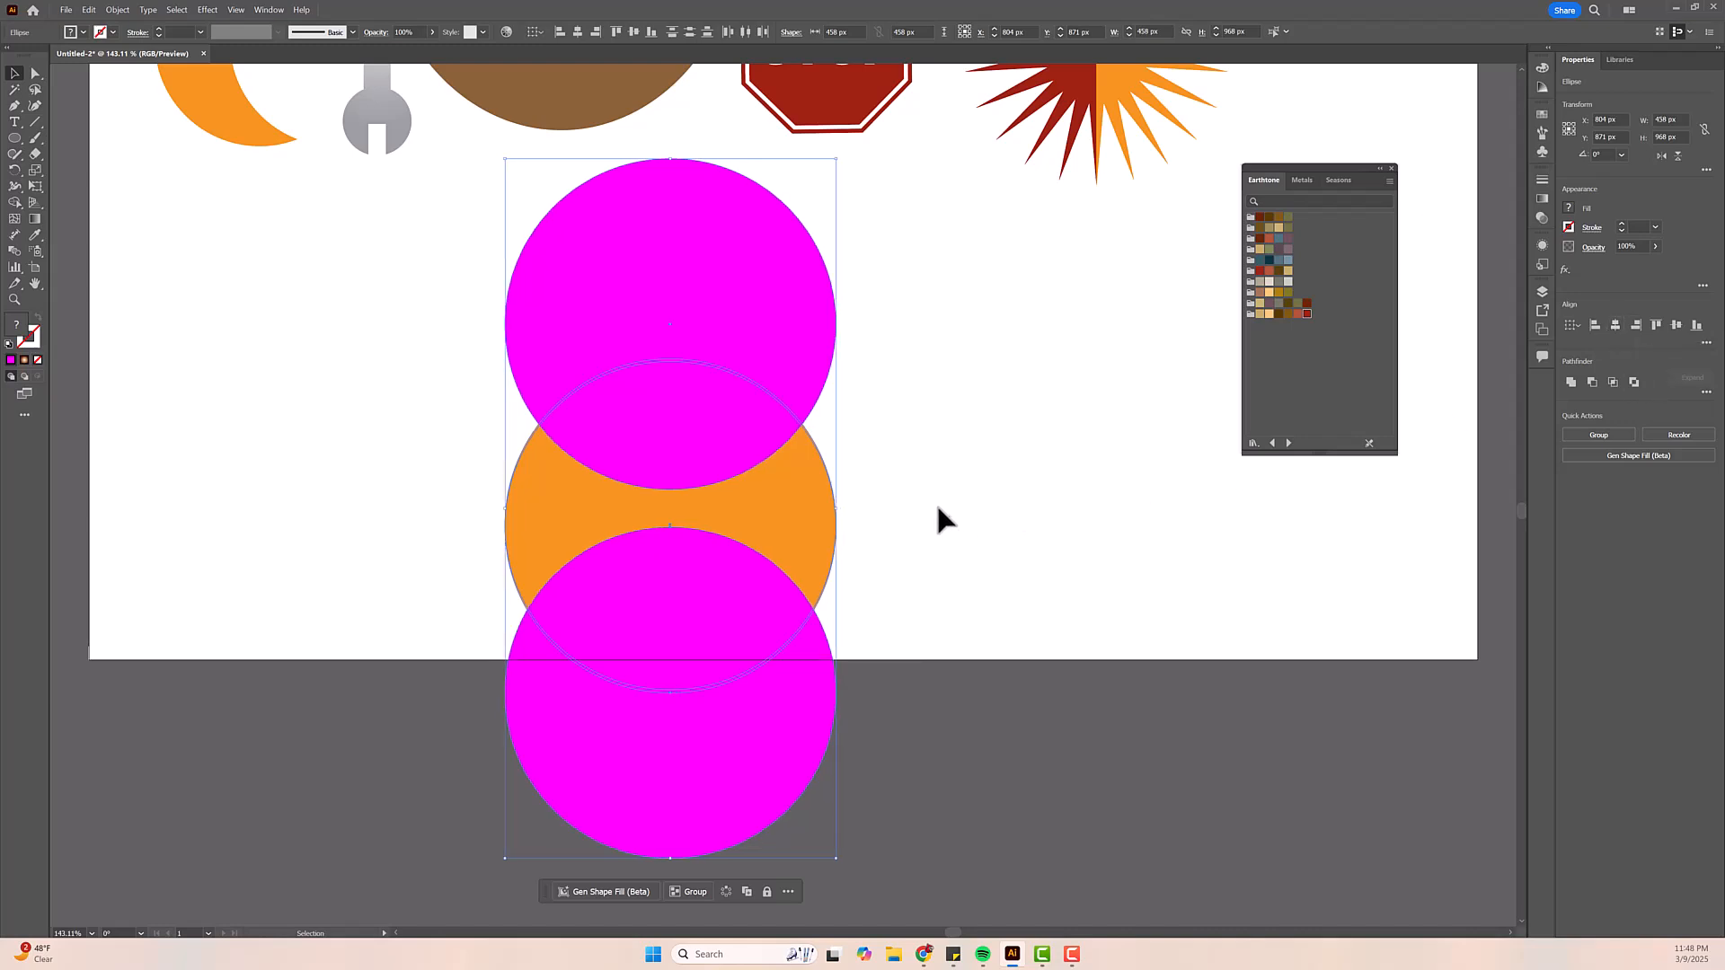
- Use the Shape Builder to fill the middle band with magenta and remove the magenta areas outside the central circle
left_click(15, 202)
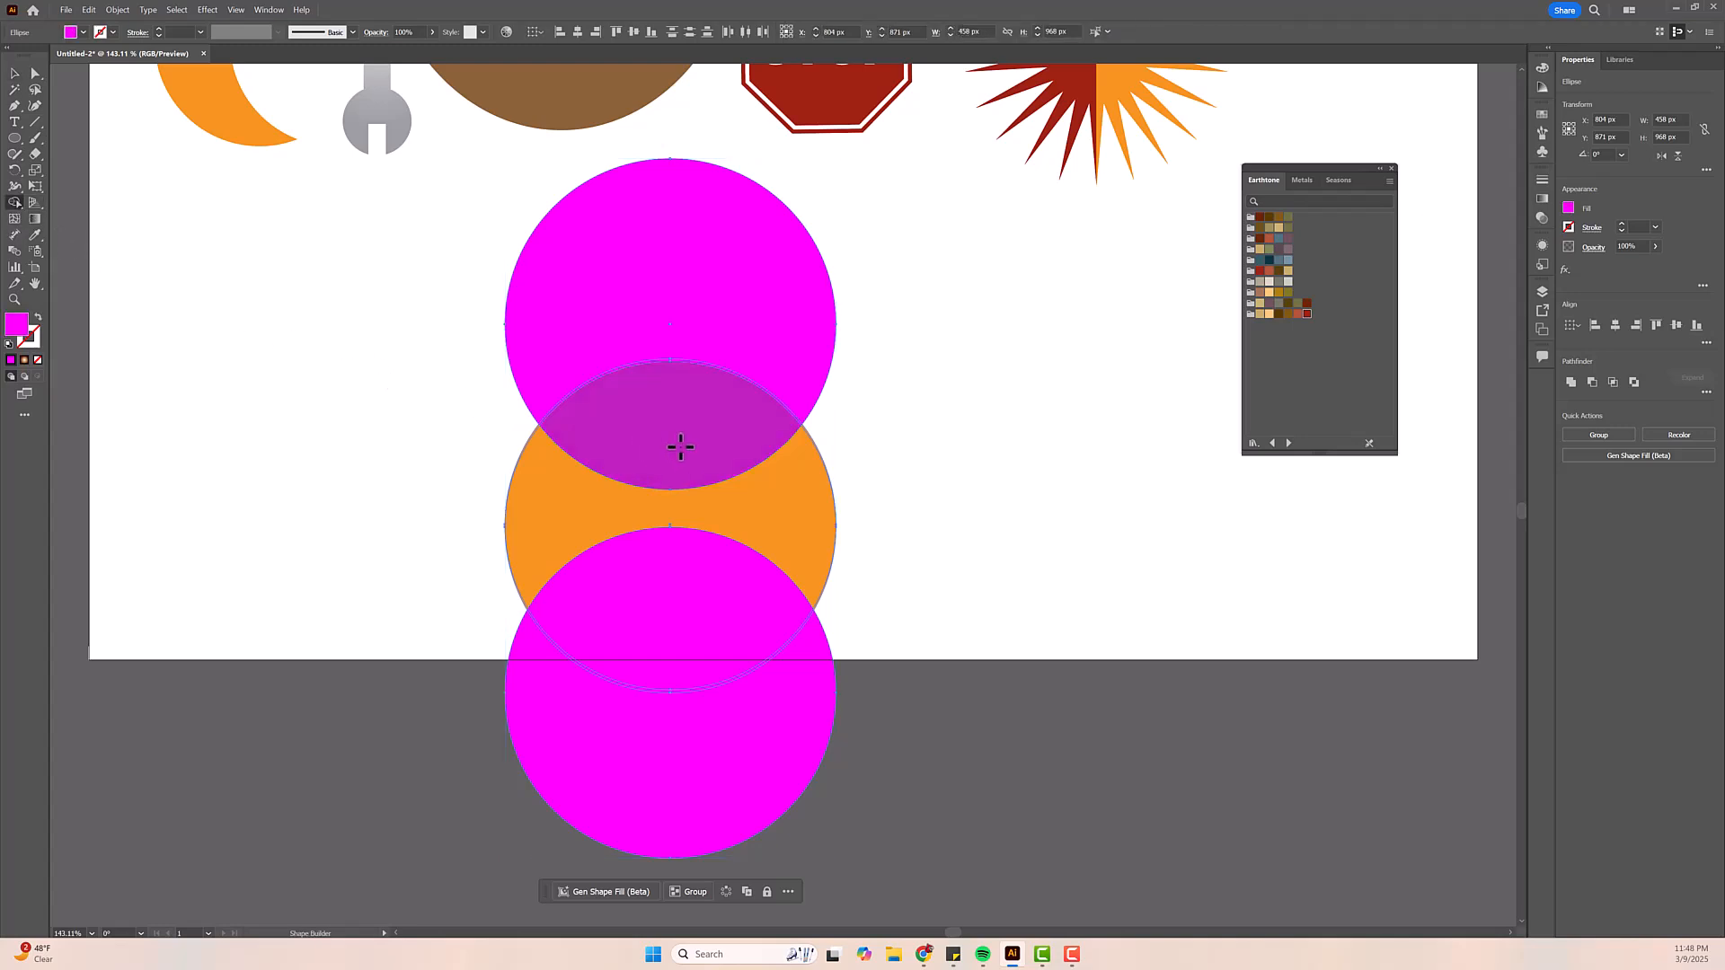
left_click(580, 512)
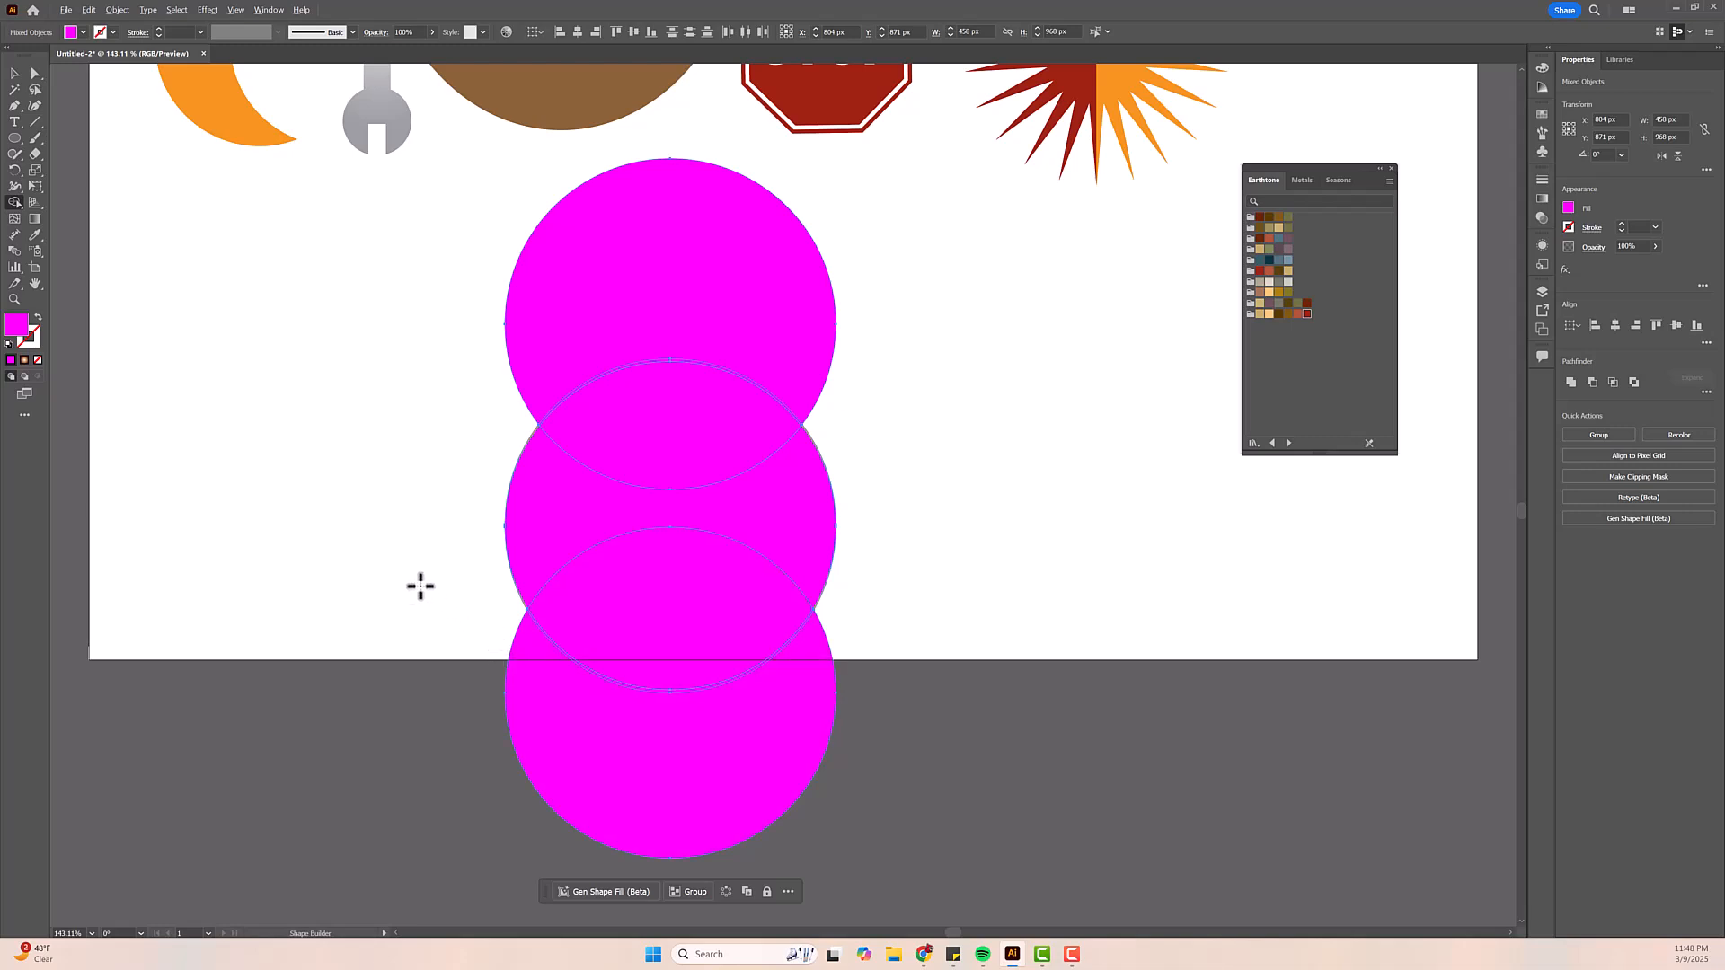
left_click_drag(425, 603, 539, 688)
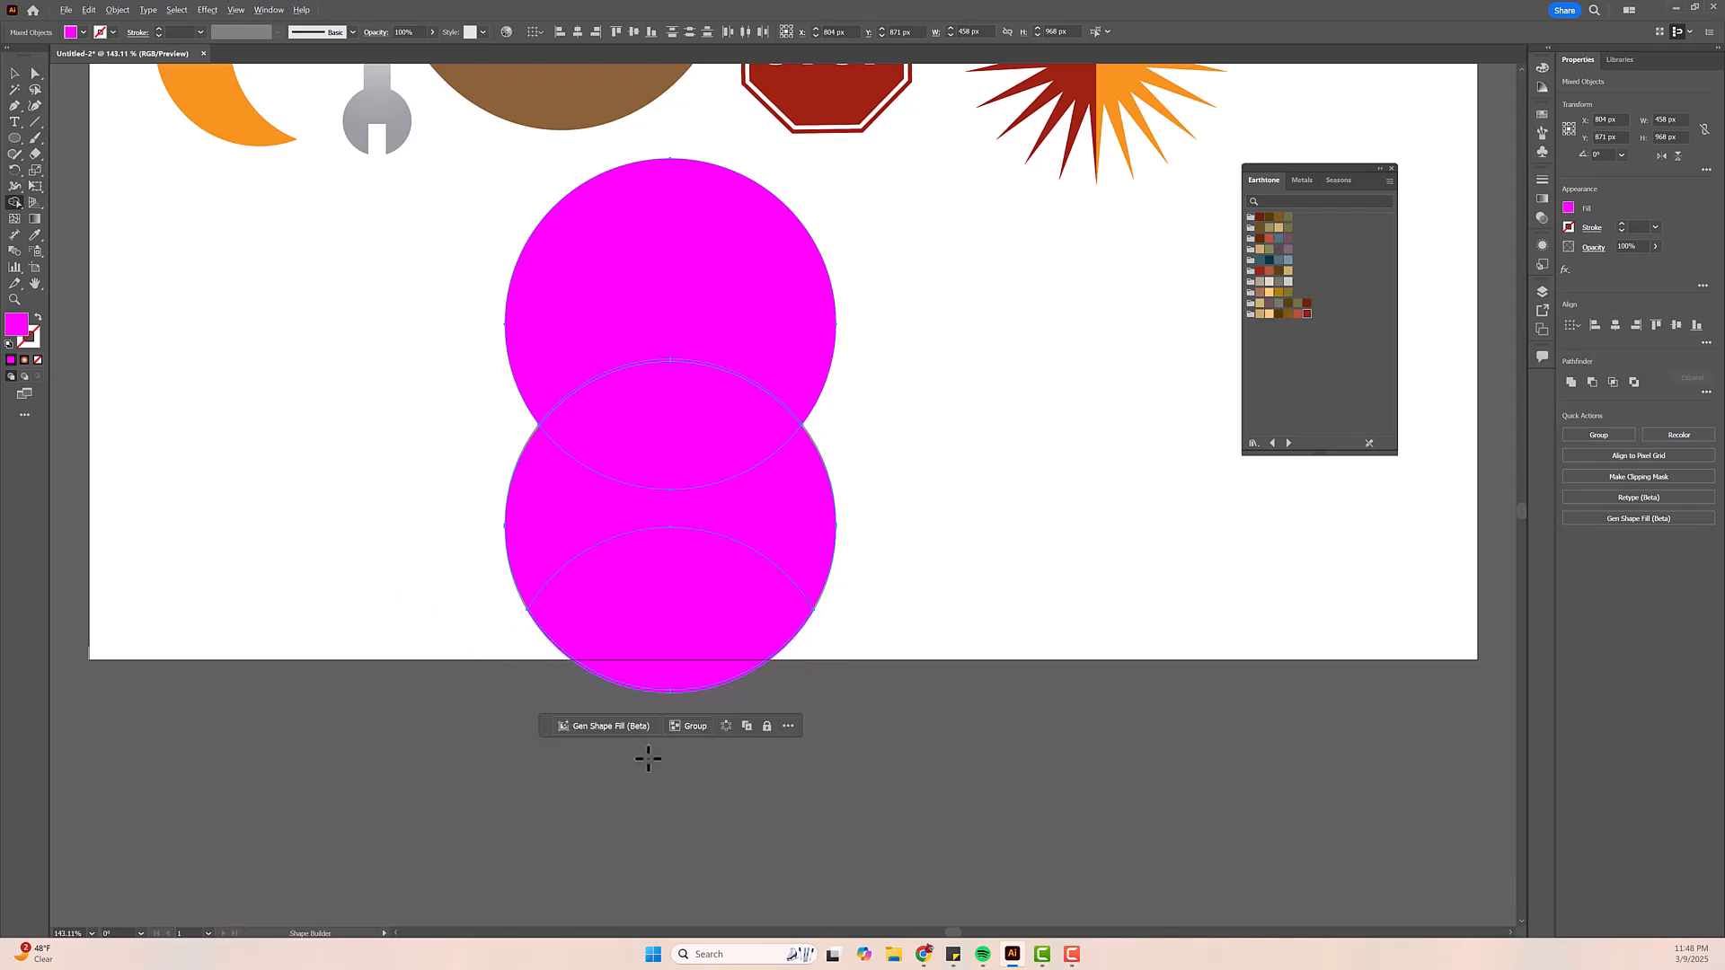
mouse_move(404, 347)
left_mouse_down()
mouse_move(747, 281)
mouse_move(884, 350)
left_mouse_up()
- Fill the top lens-shaped segment of the divided circle with orange
left_click(14, 74)
left_click(773, 304)
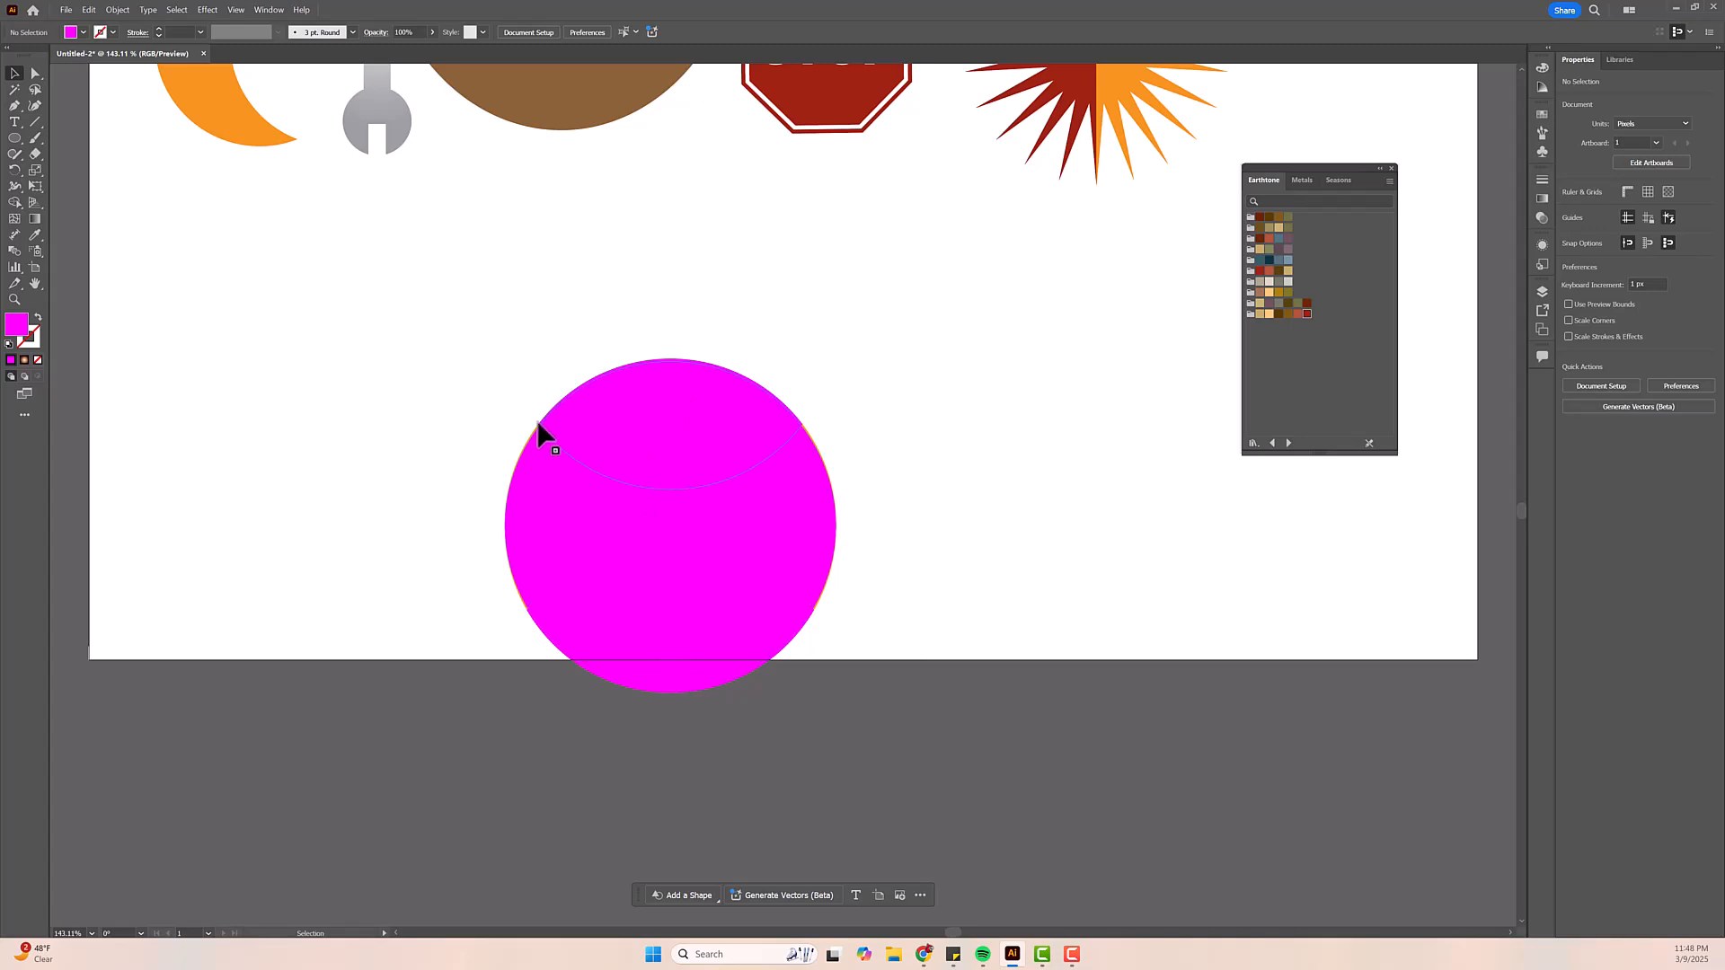
left_click(759, 640)
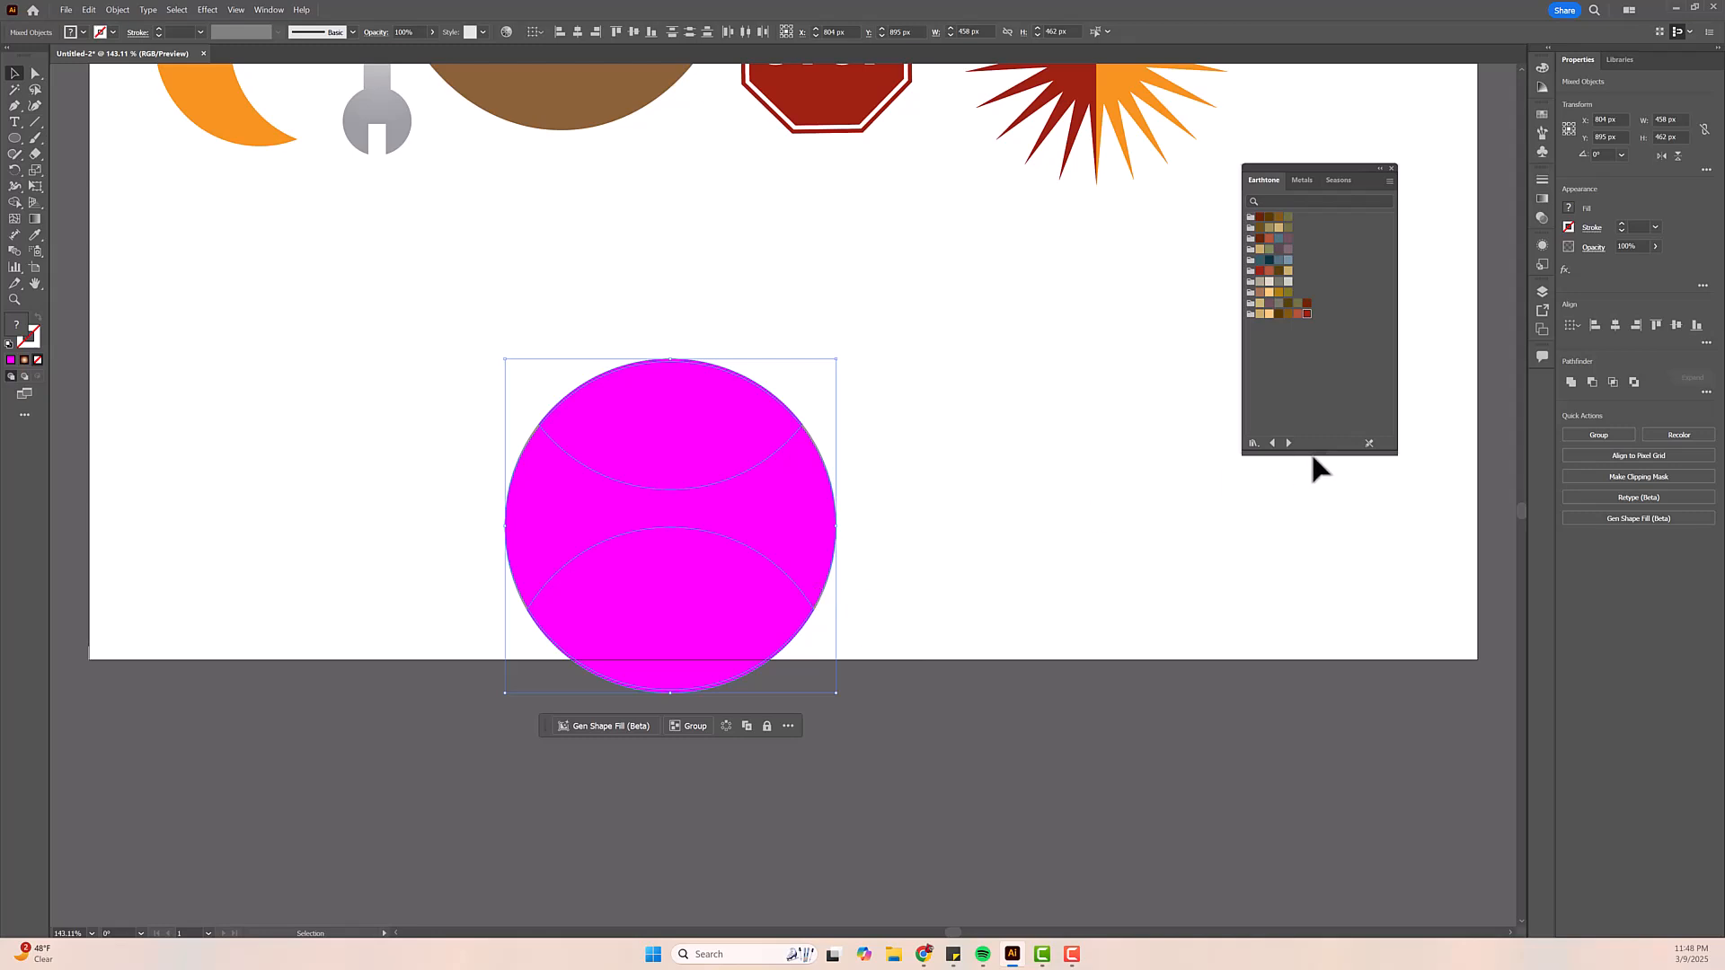
left_click(674, 435)
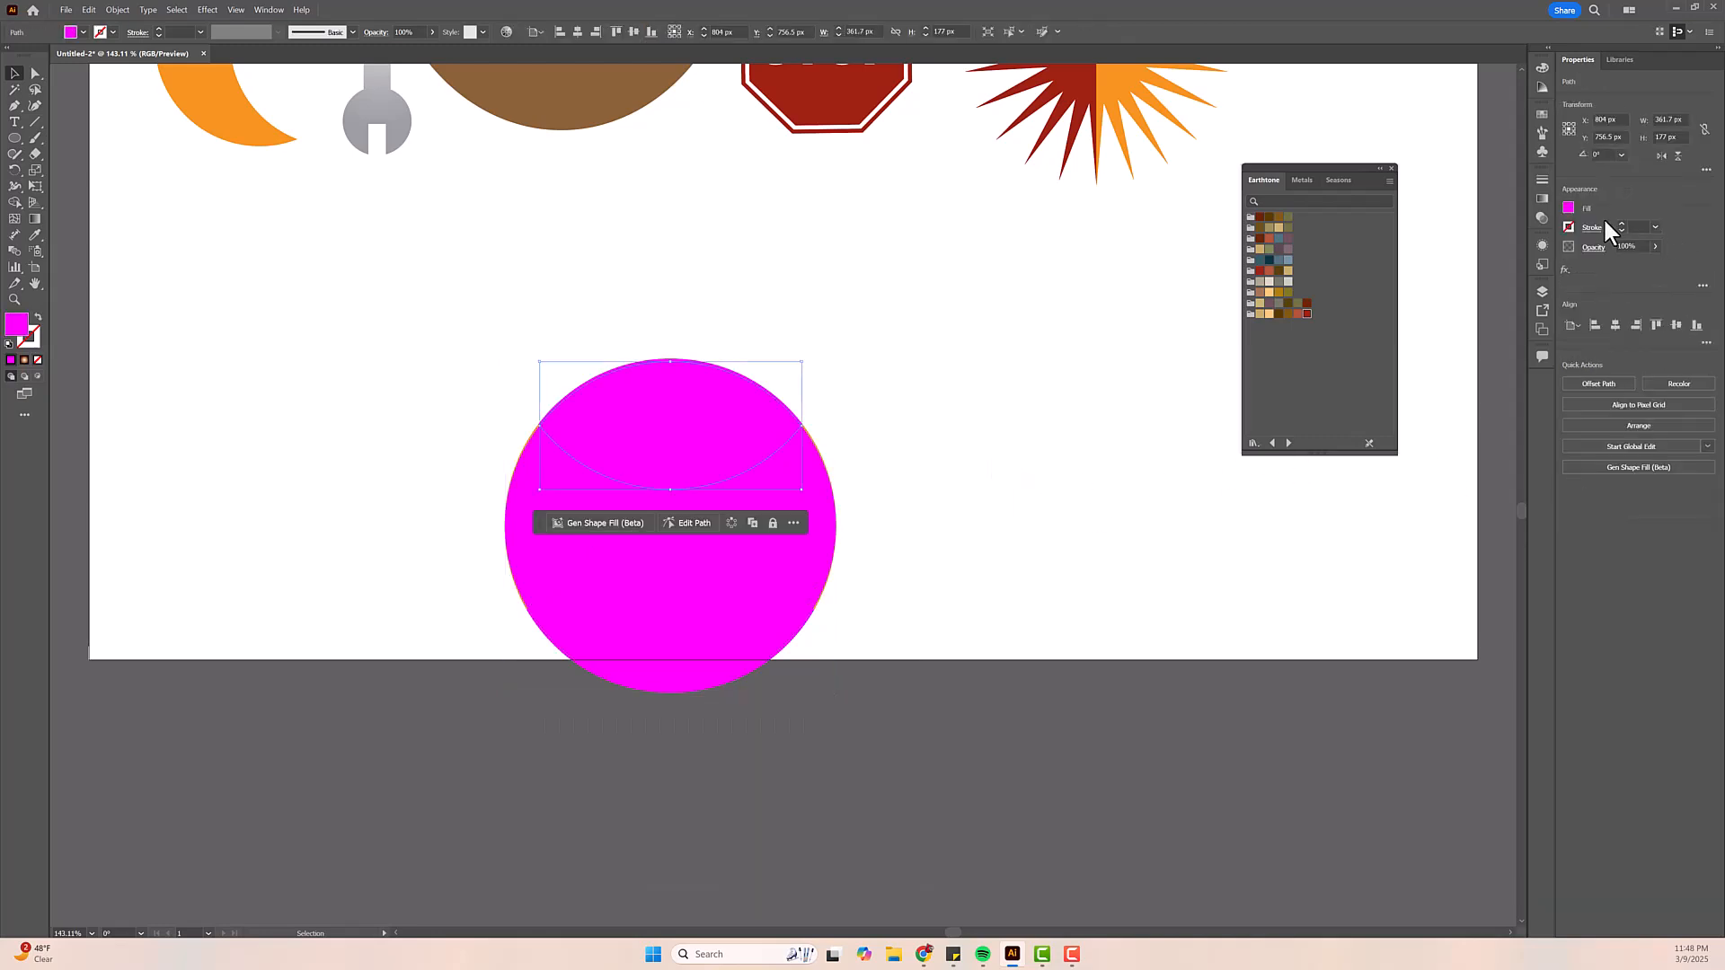
left_click(1569, 211)
left_click(1550, 256)
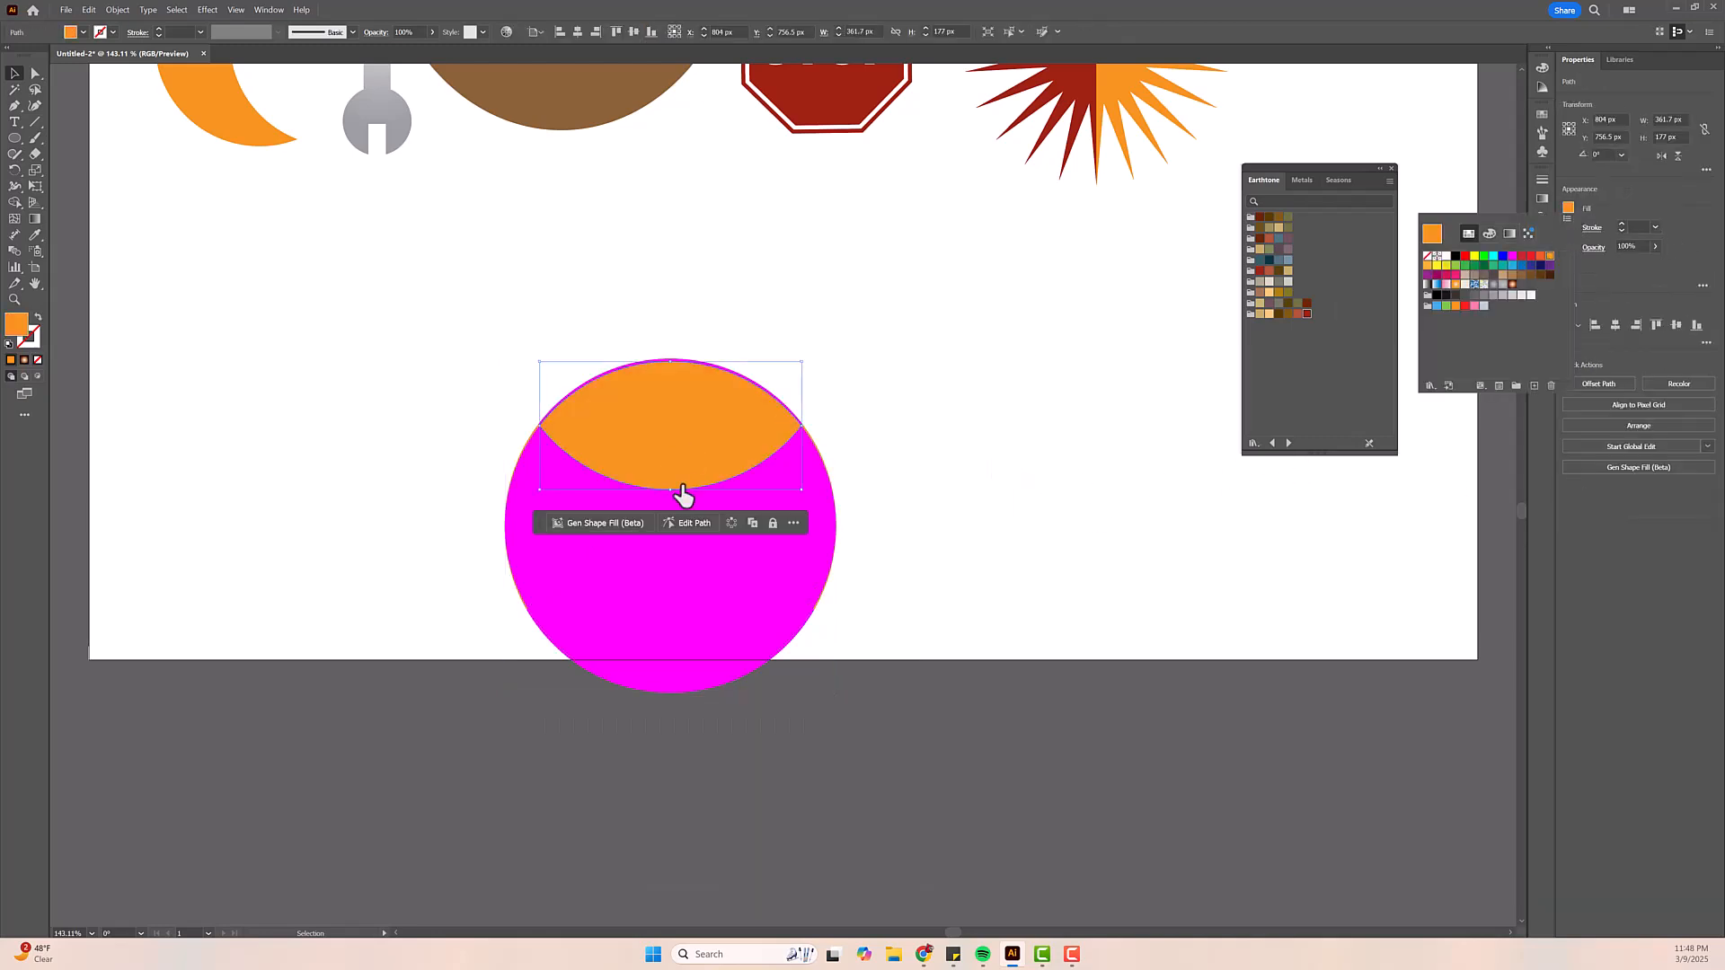
- Fill the middle band of the divided circle with red-orange
left_click(907, 454)
left_click(833, 506)
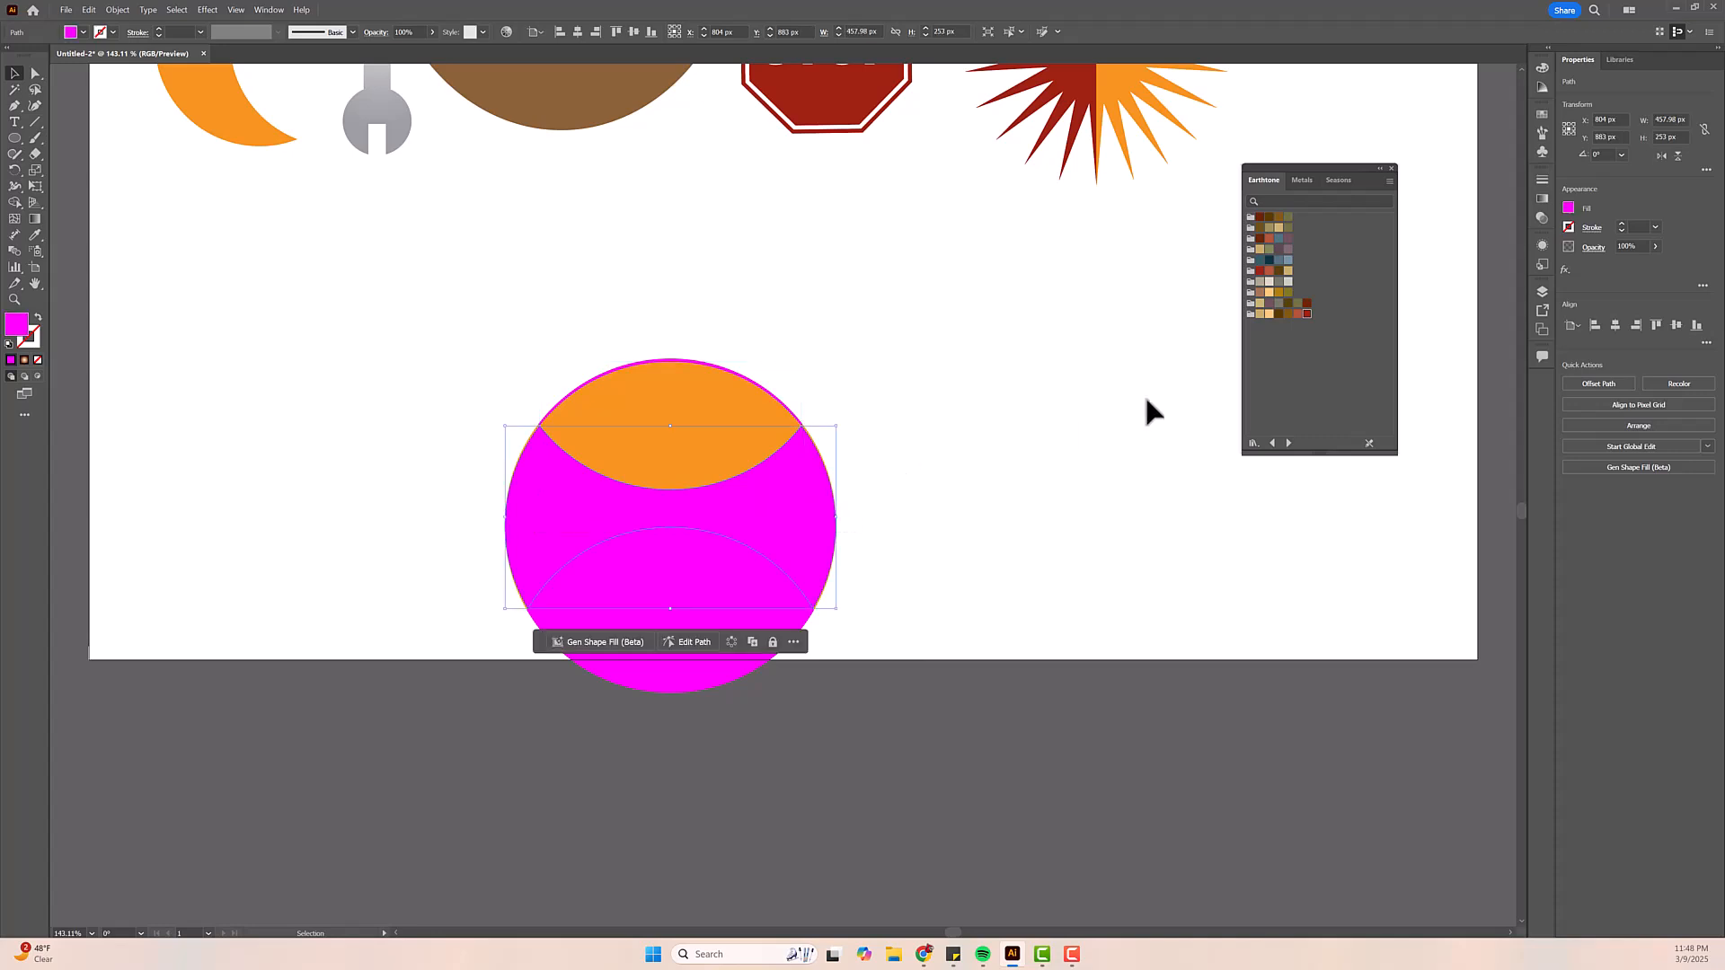
left_click(1569, 209)
left_click(1541, 256)
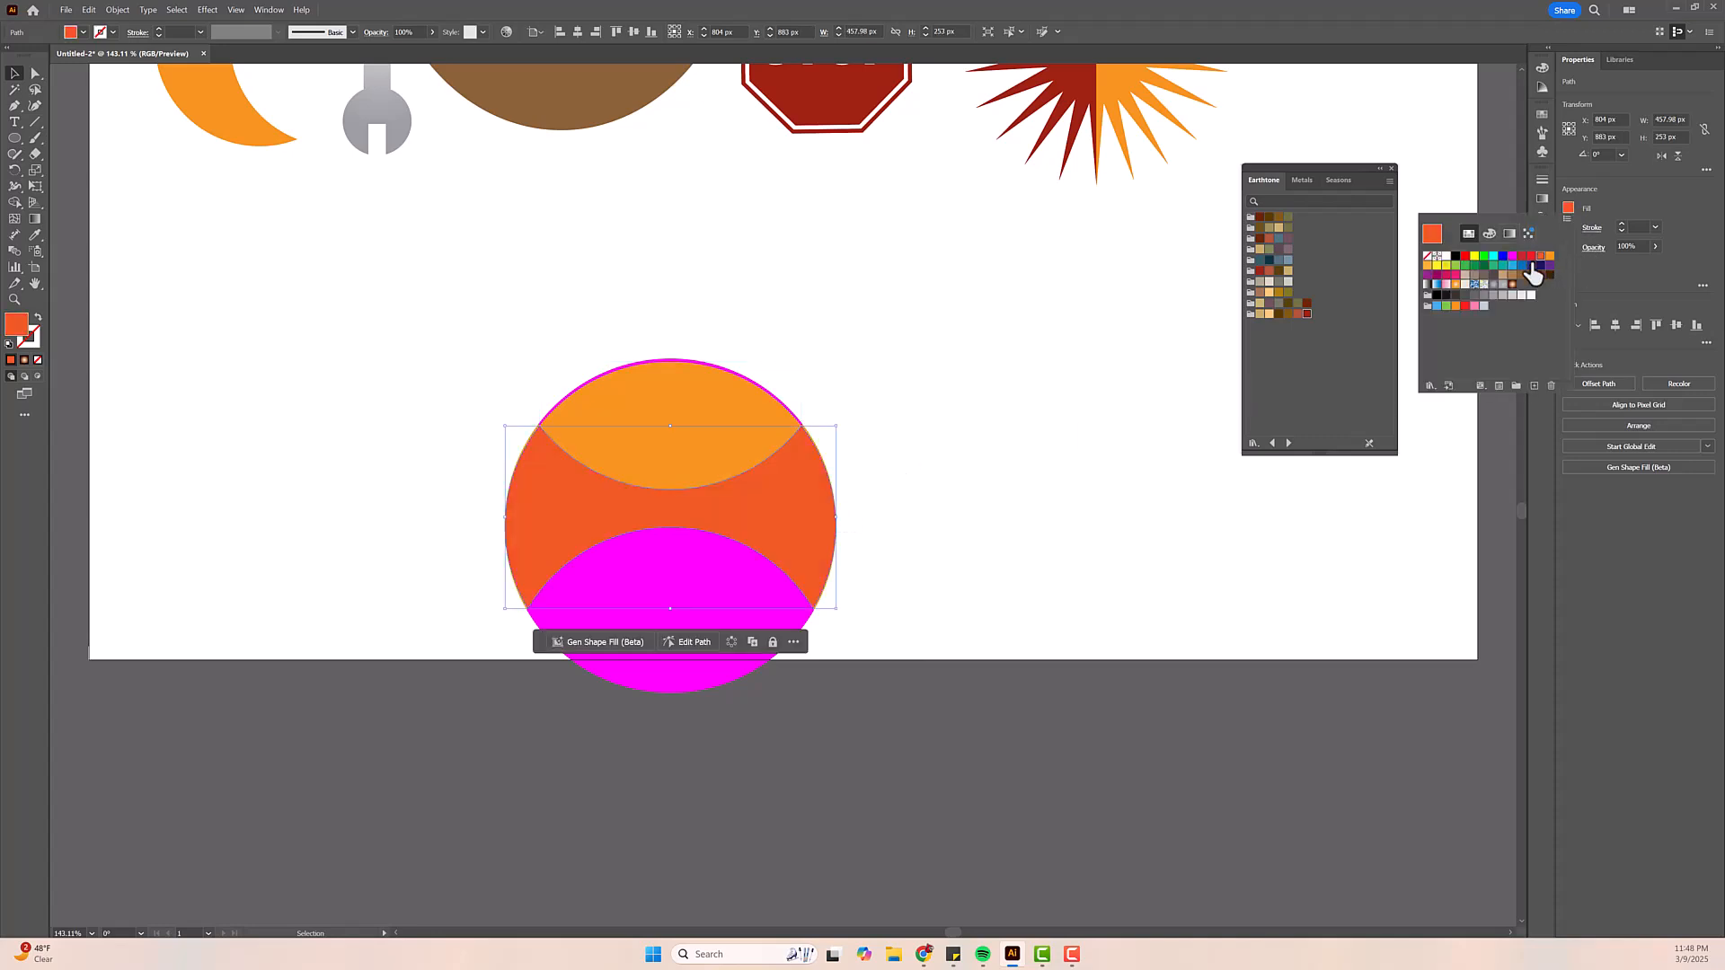
- Fill the bottom lens-shaped segment of the divided circle with orange
left_click(907, 539)
left_click(760, 596)
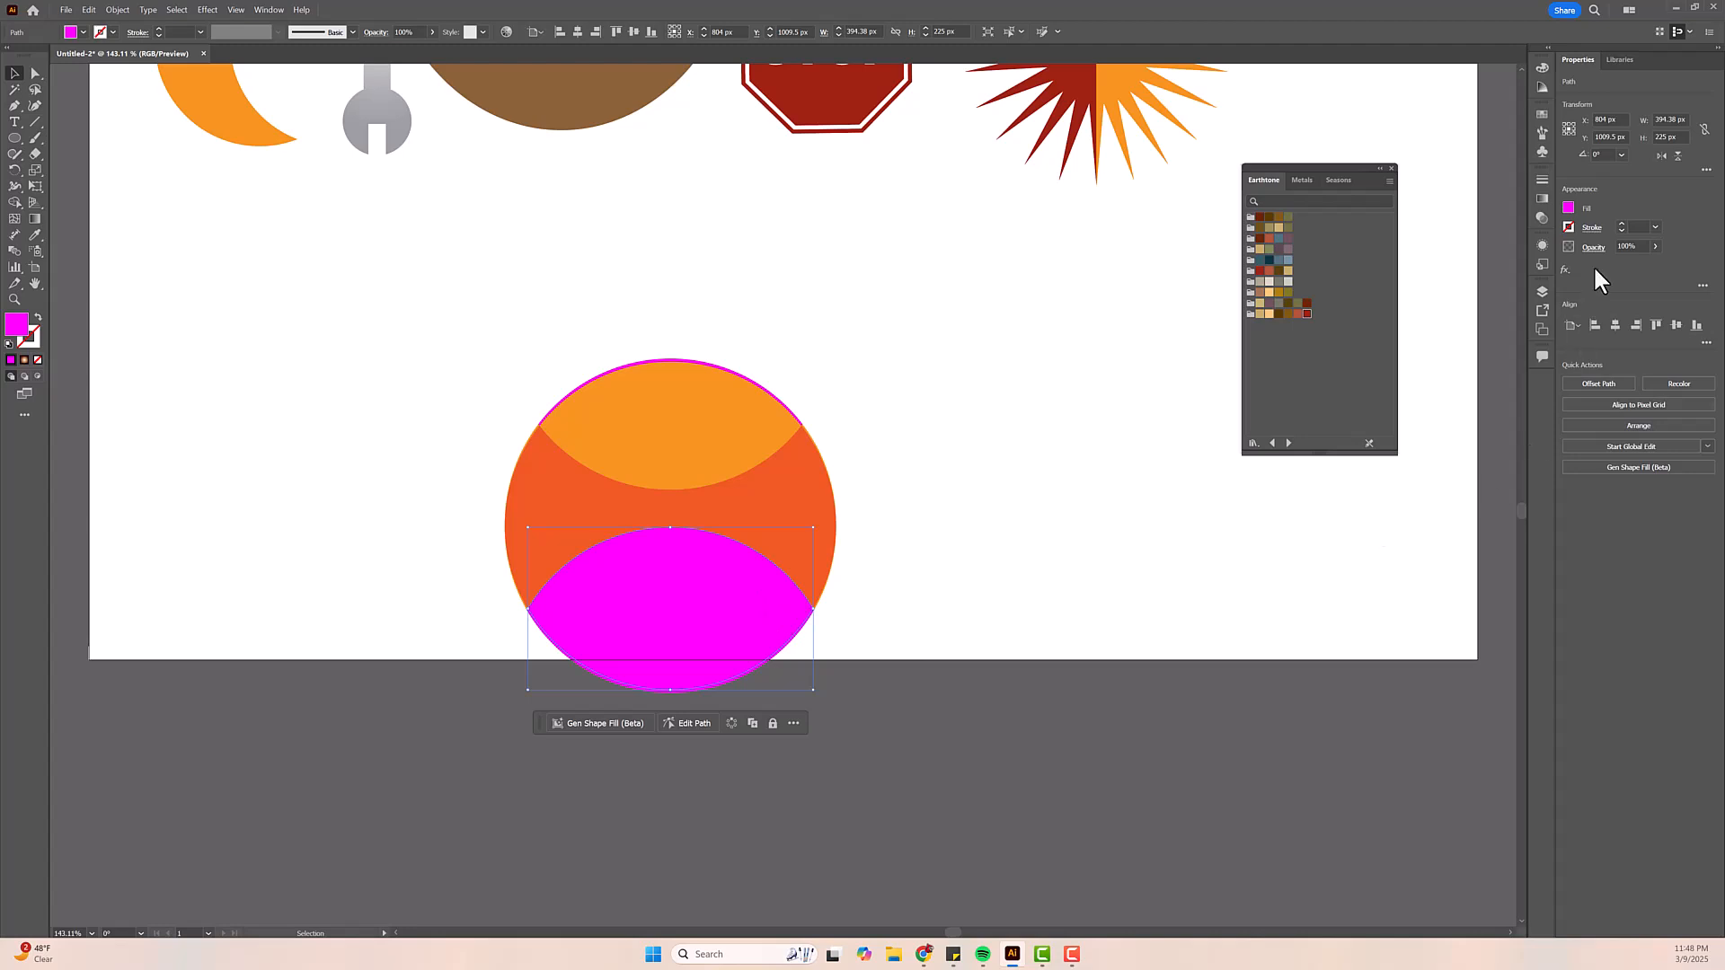
left_click(1568, 208)
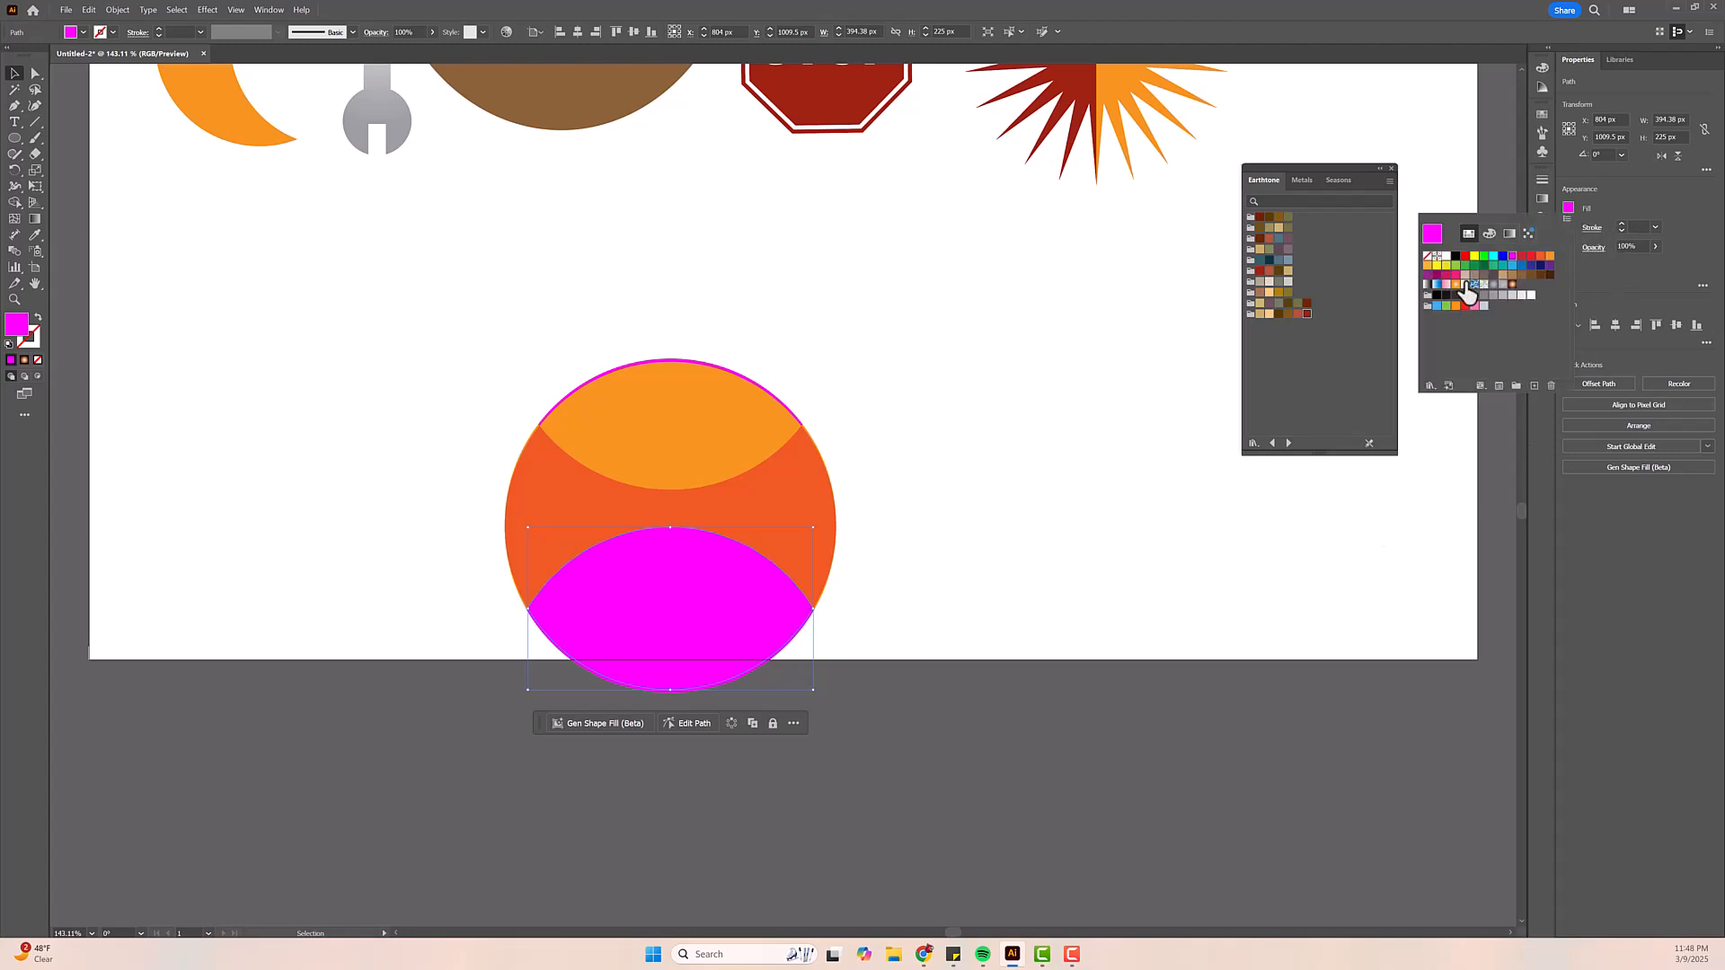
left_click(1550, 256)
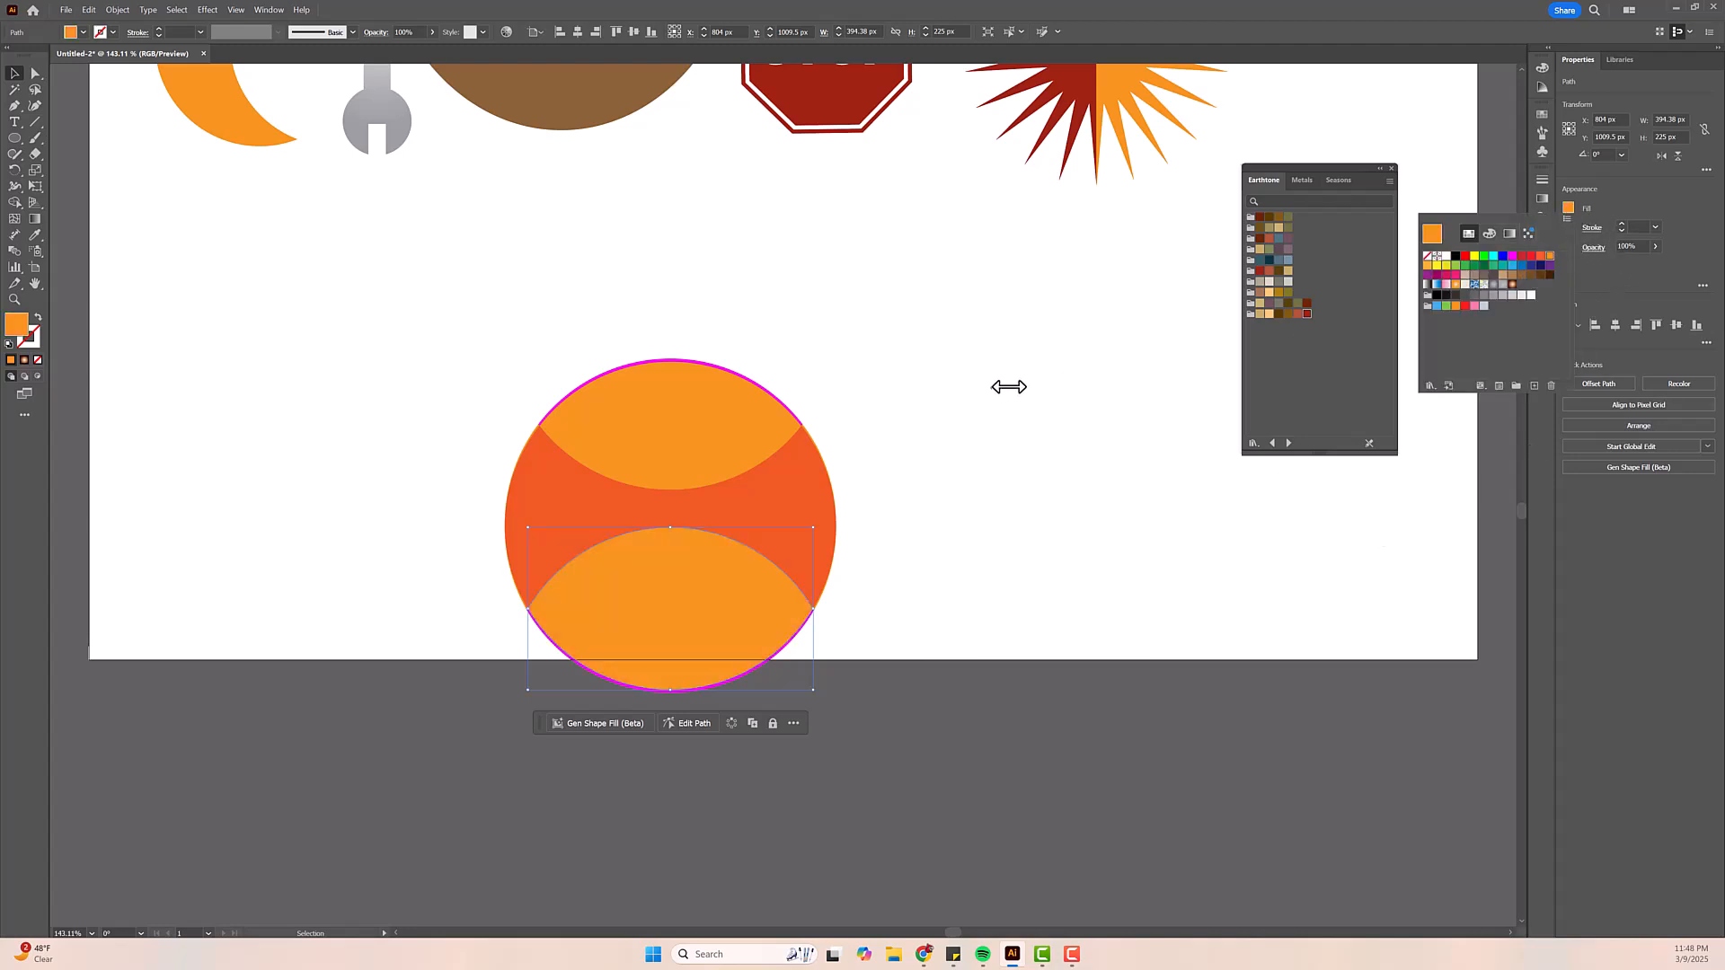
left_click(15, 74)
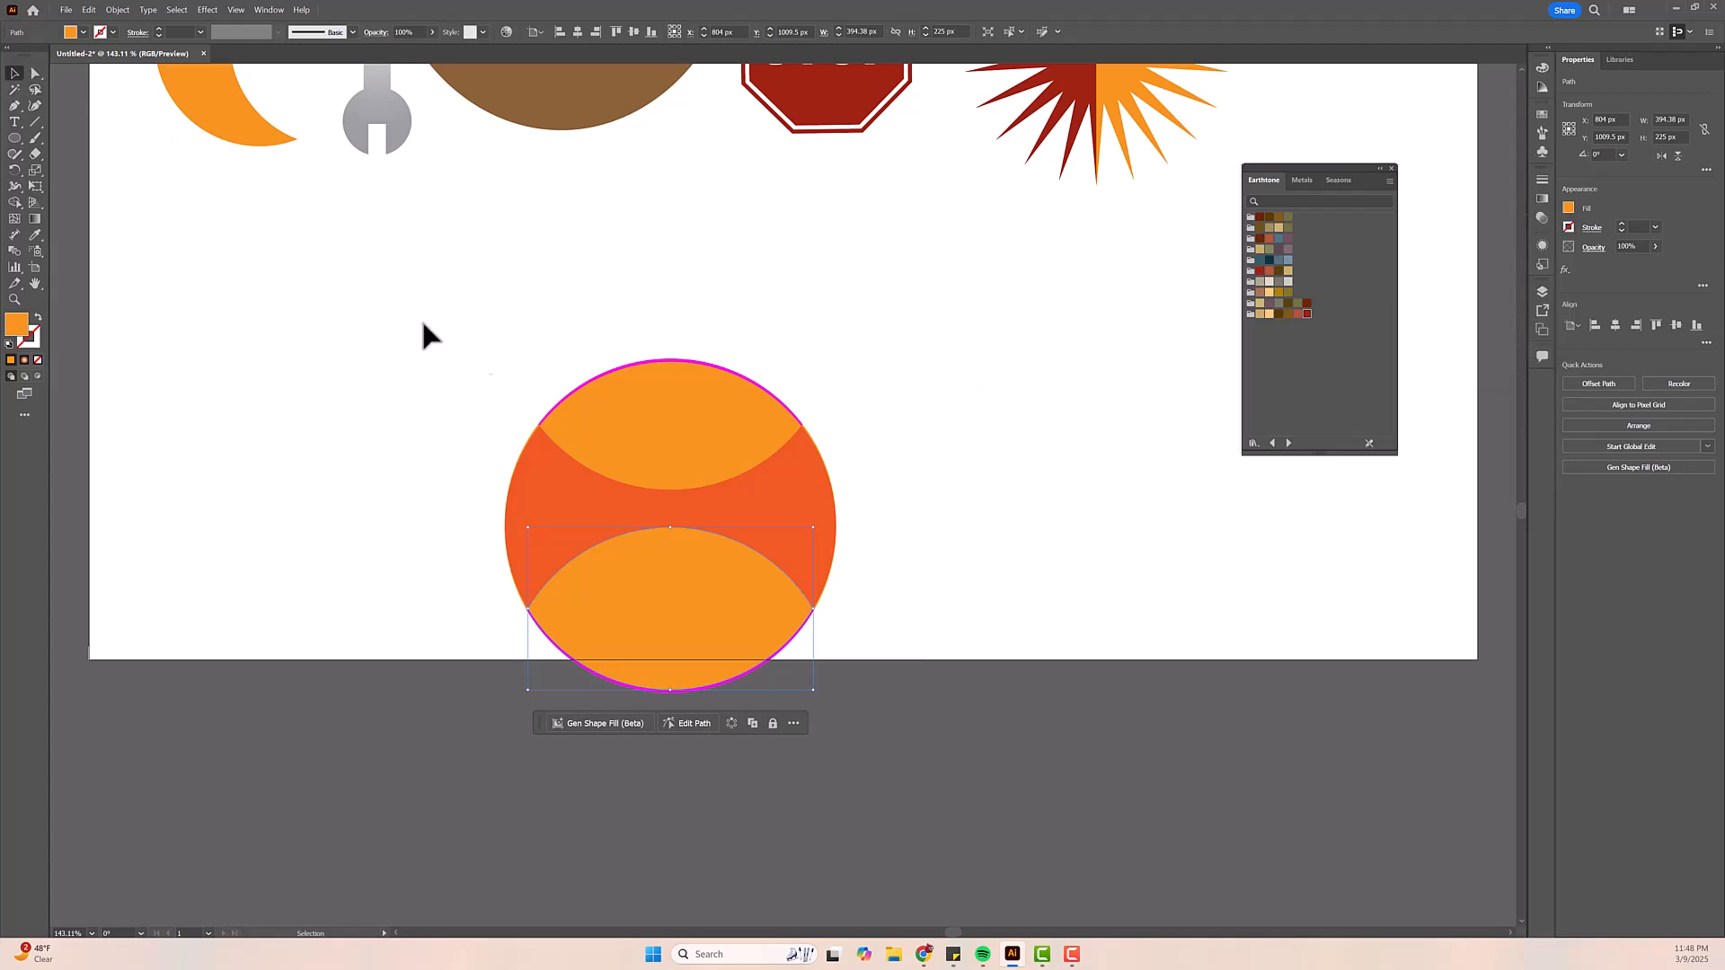
- Delete the thin magenta slivers along the circle's upper and lower edges
left_click(737, 370)
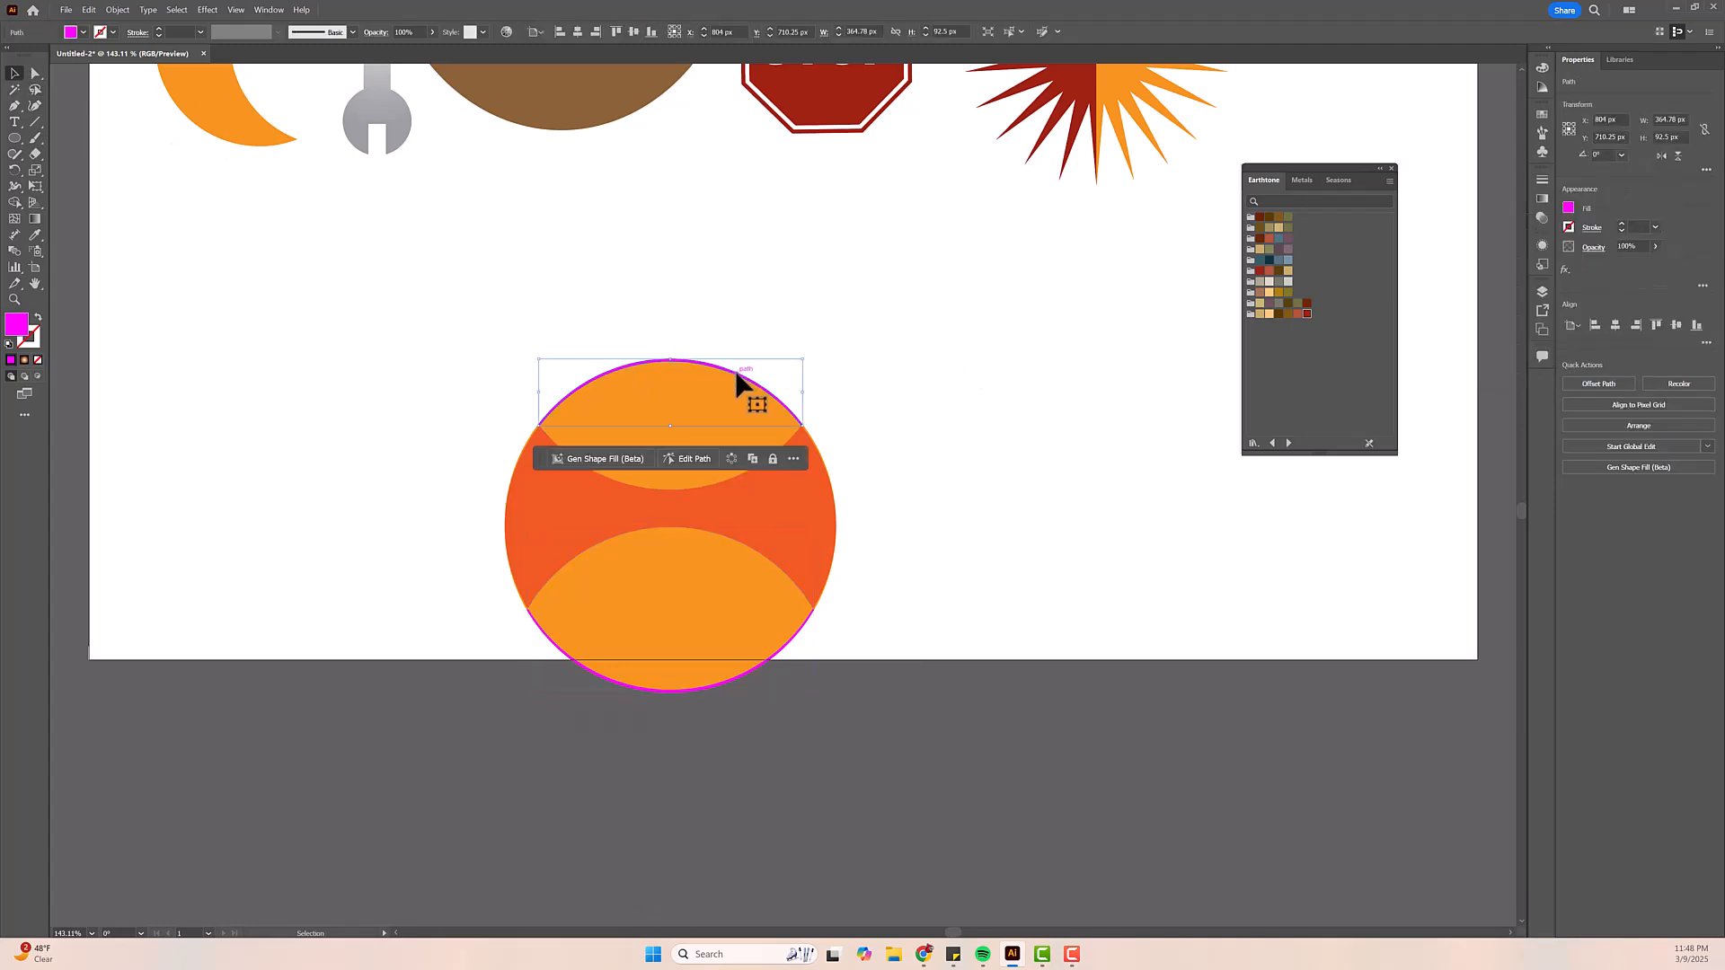
left_click(762, 375)
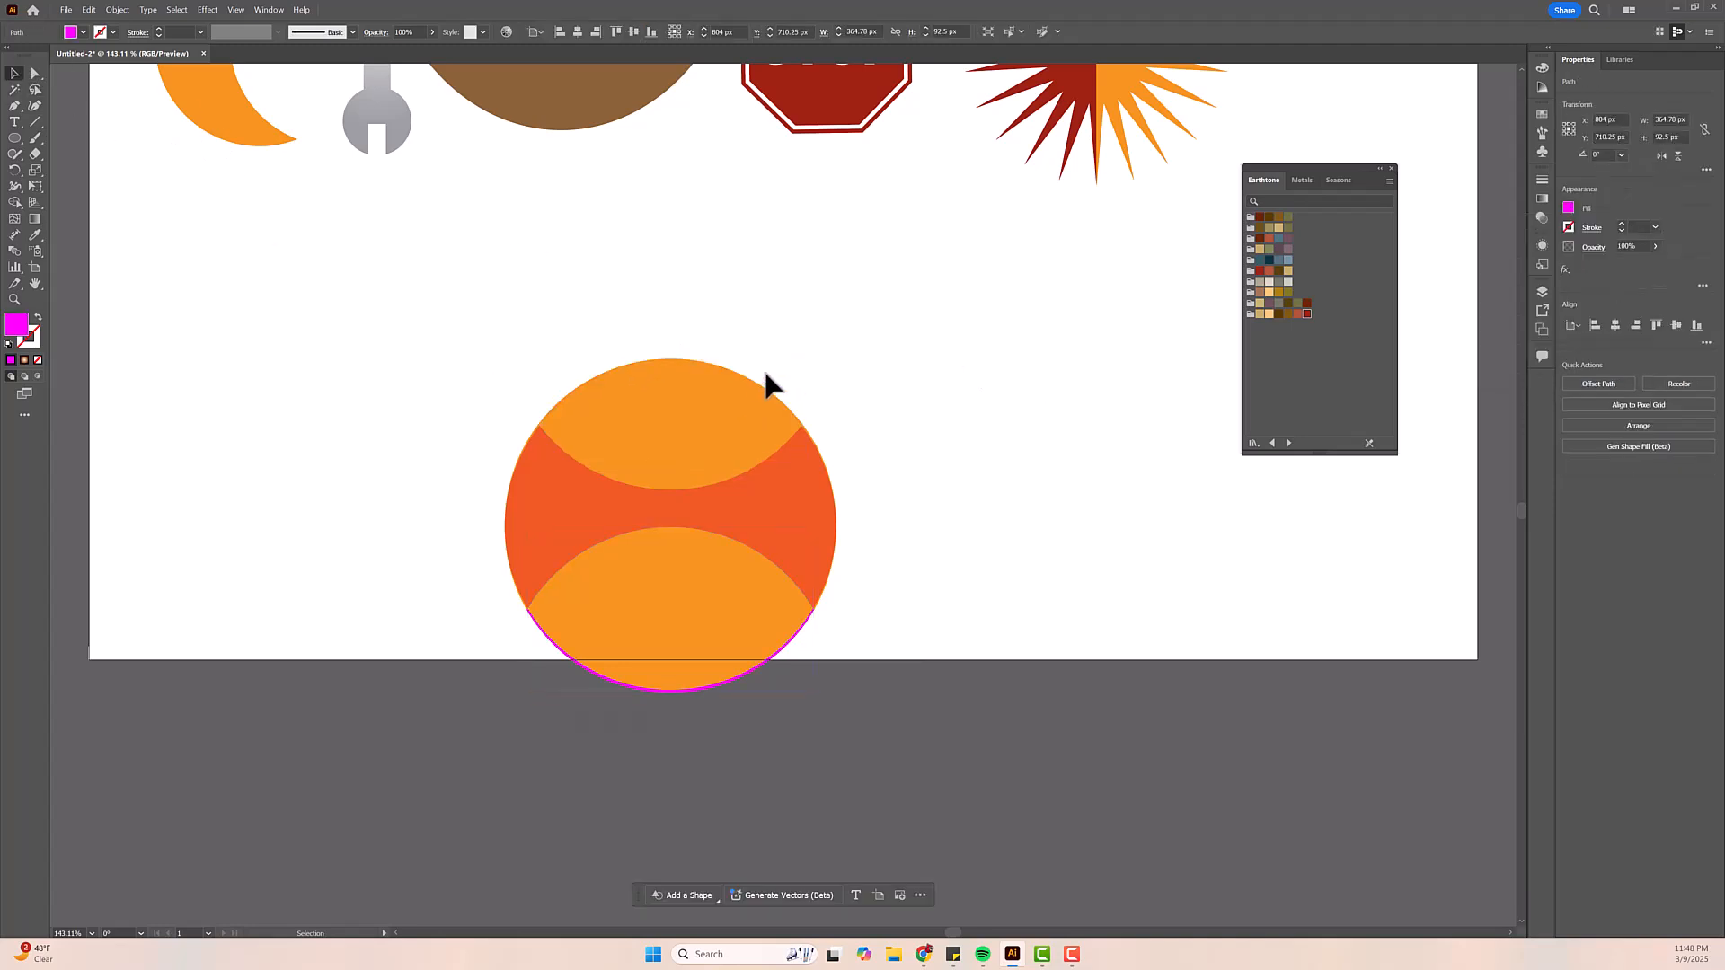
left_click(744, 683)
left_click(778, 670)
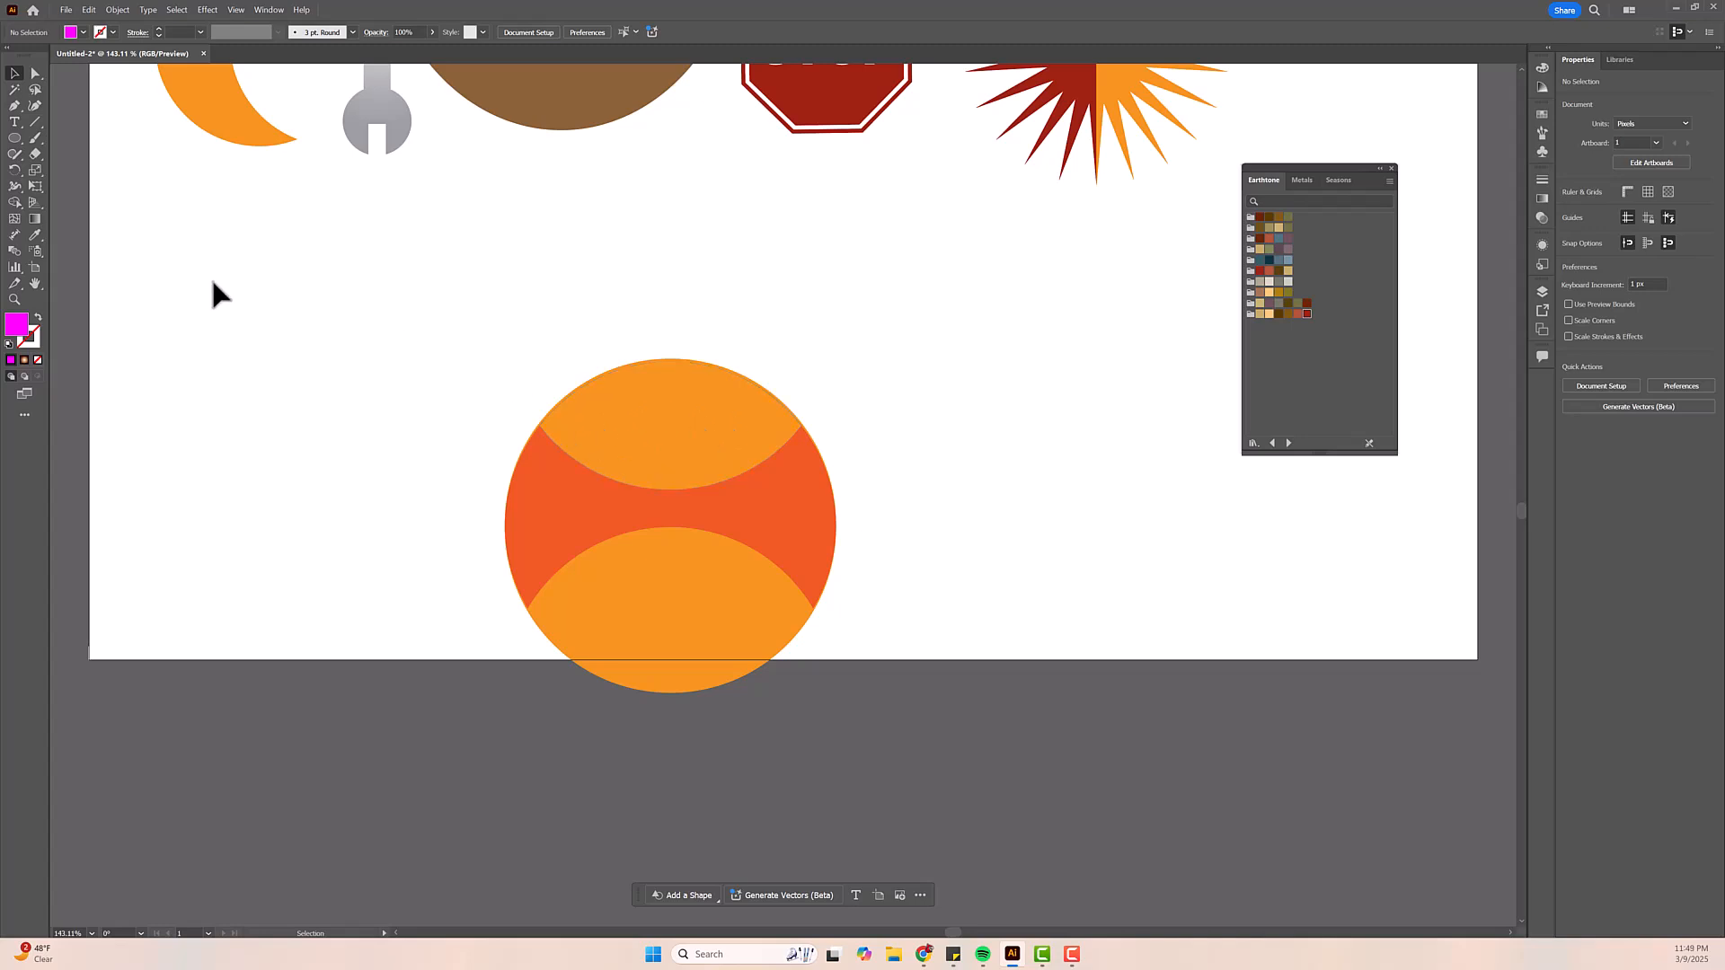
- Draw a horizontal line about 620 px long across the circle's middle band and split the band along it with the Shape Builder
left_click(36, 122)
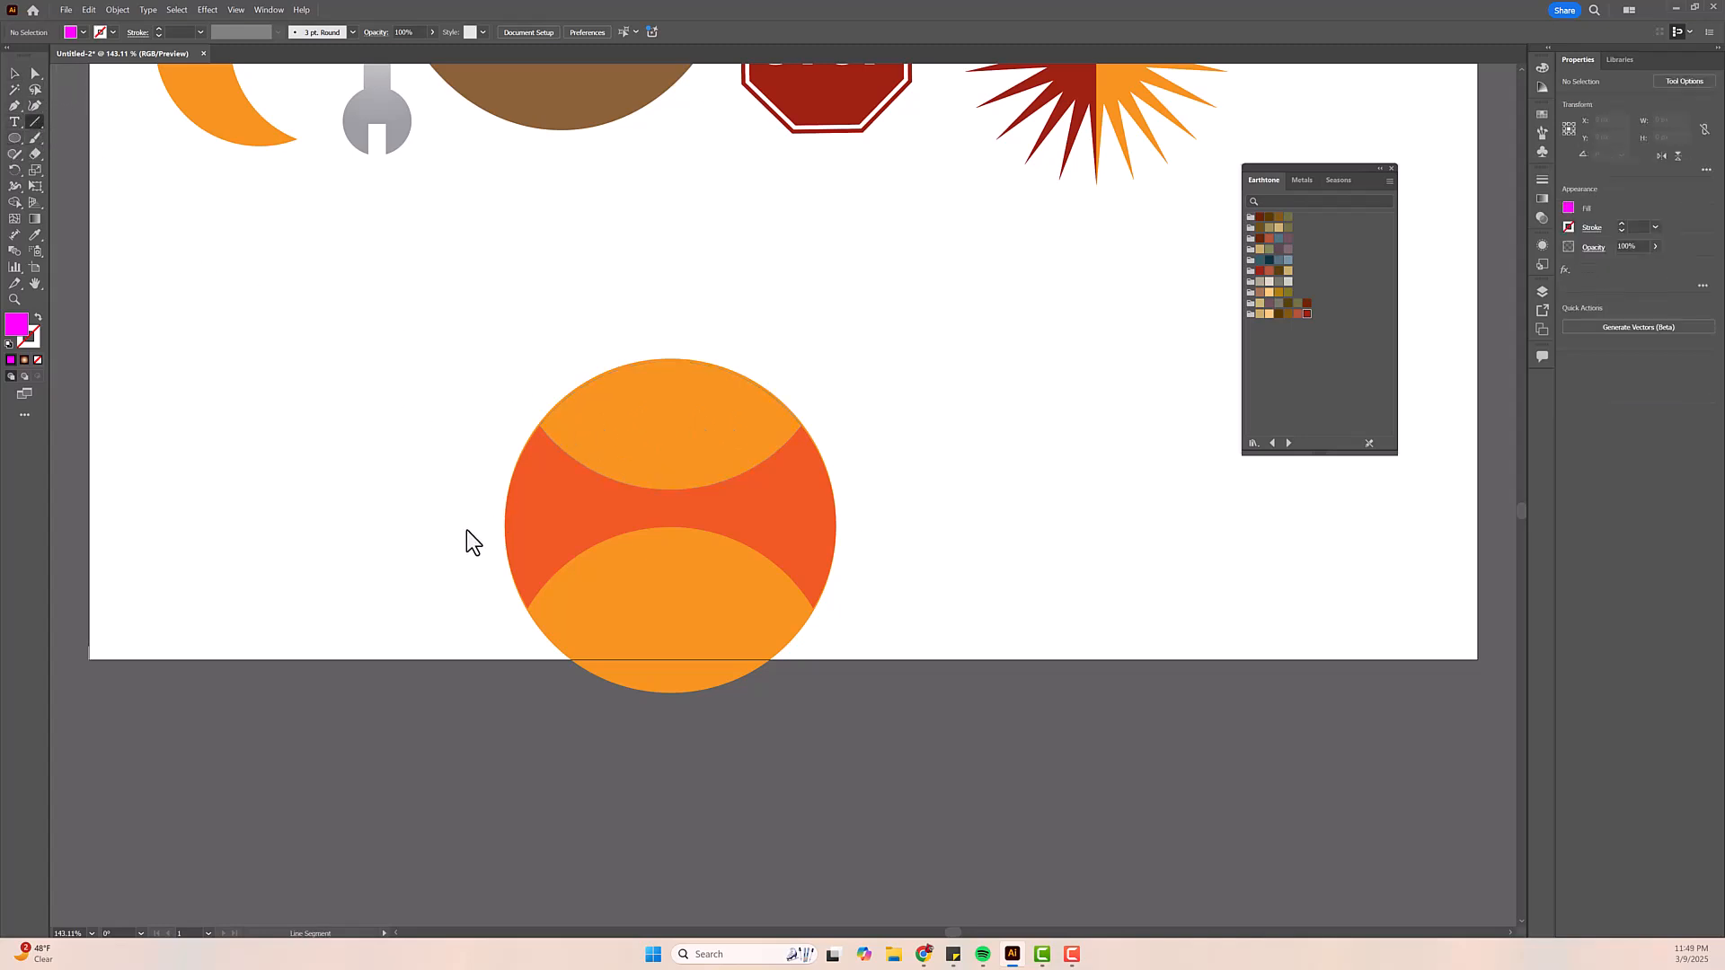
left_click_drag(634, 520, 883, 513)
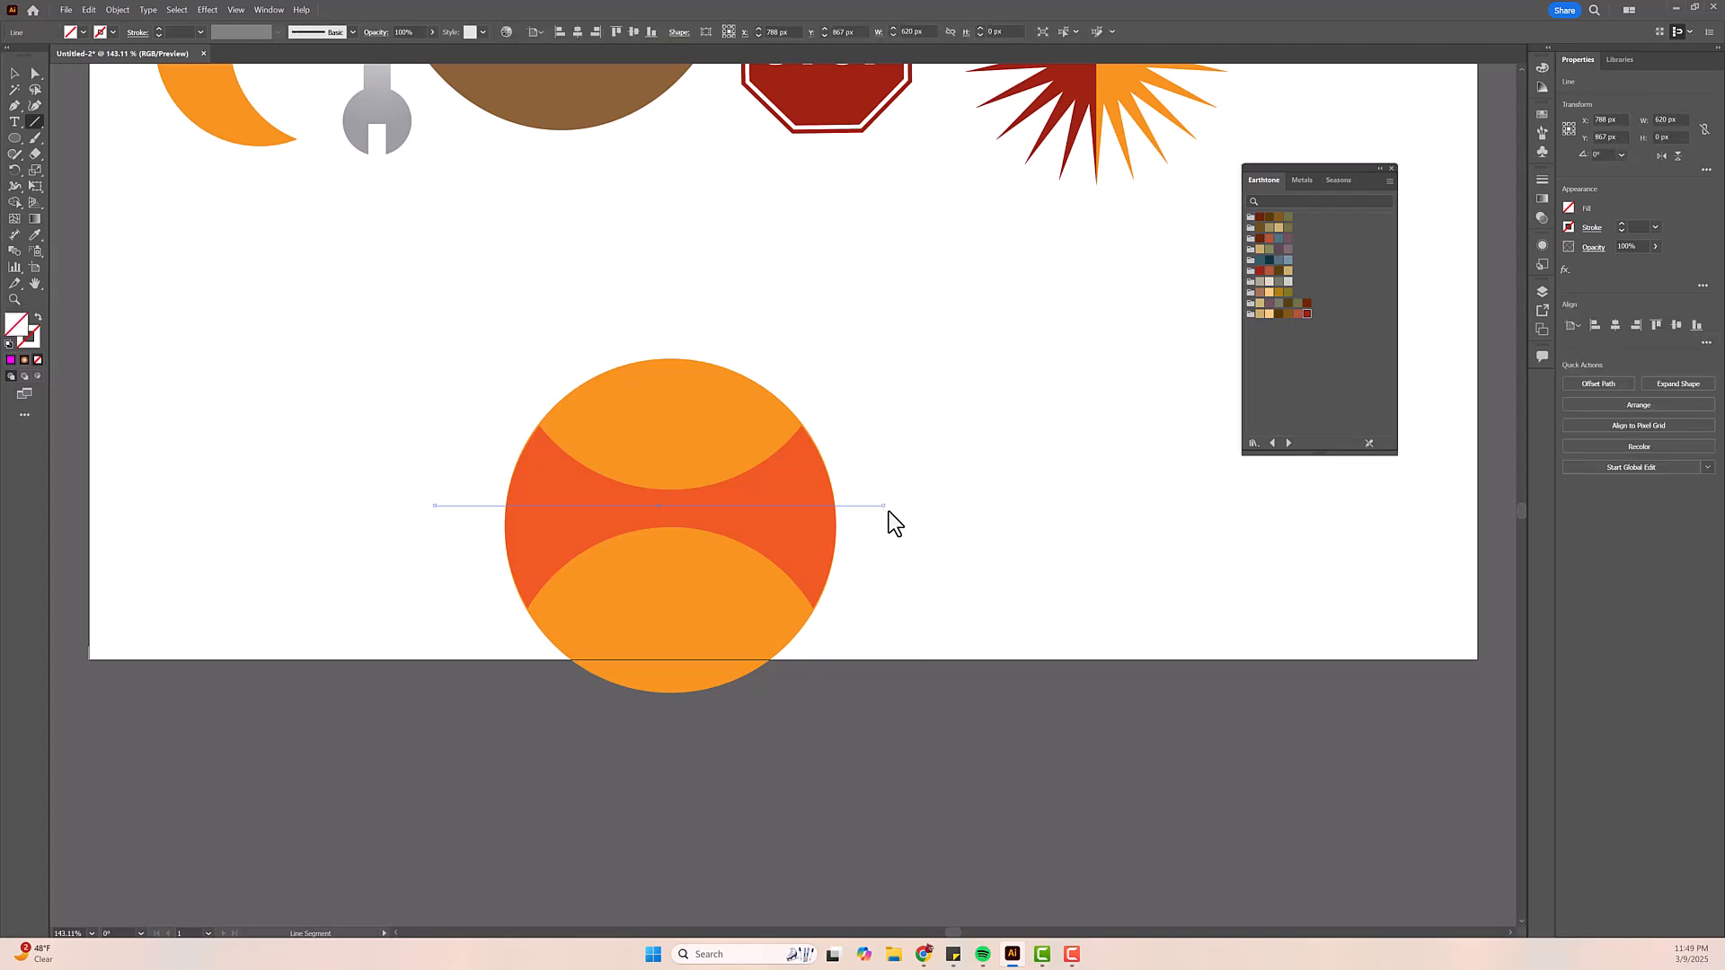
left_click(14, 73)
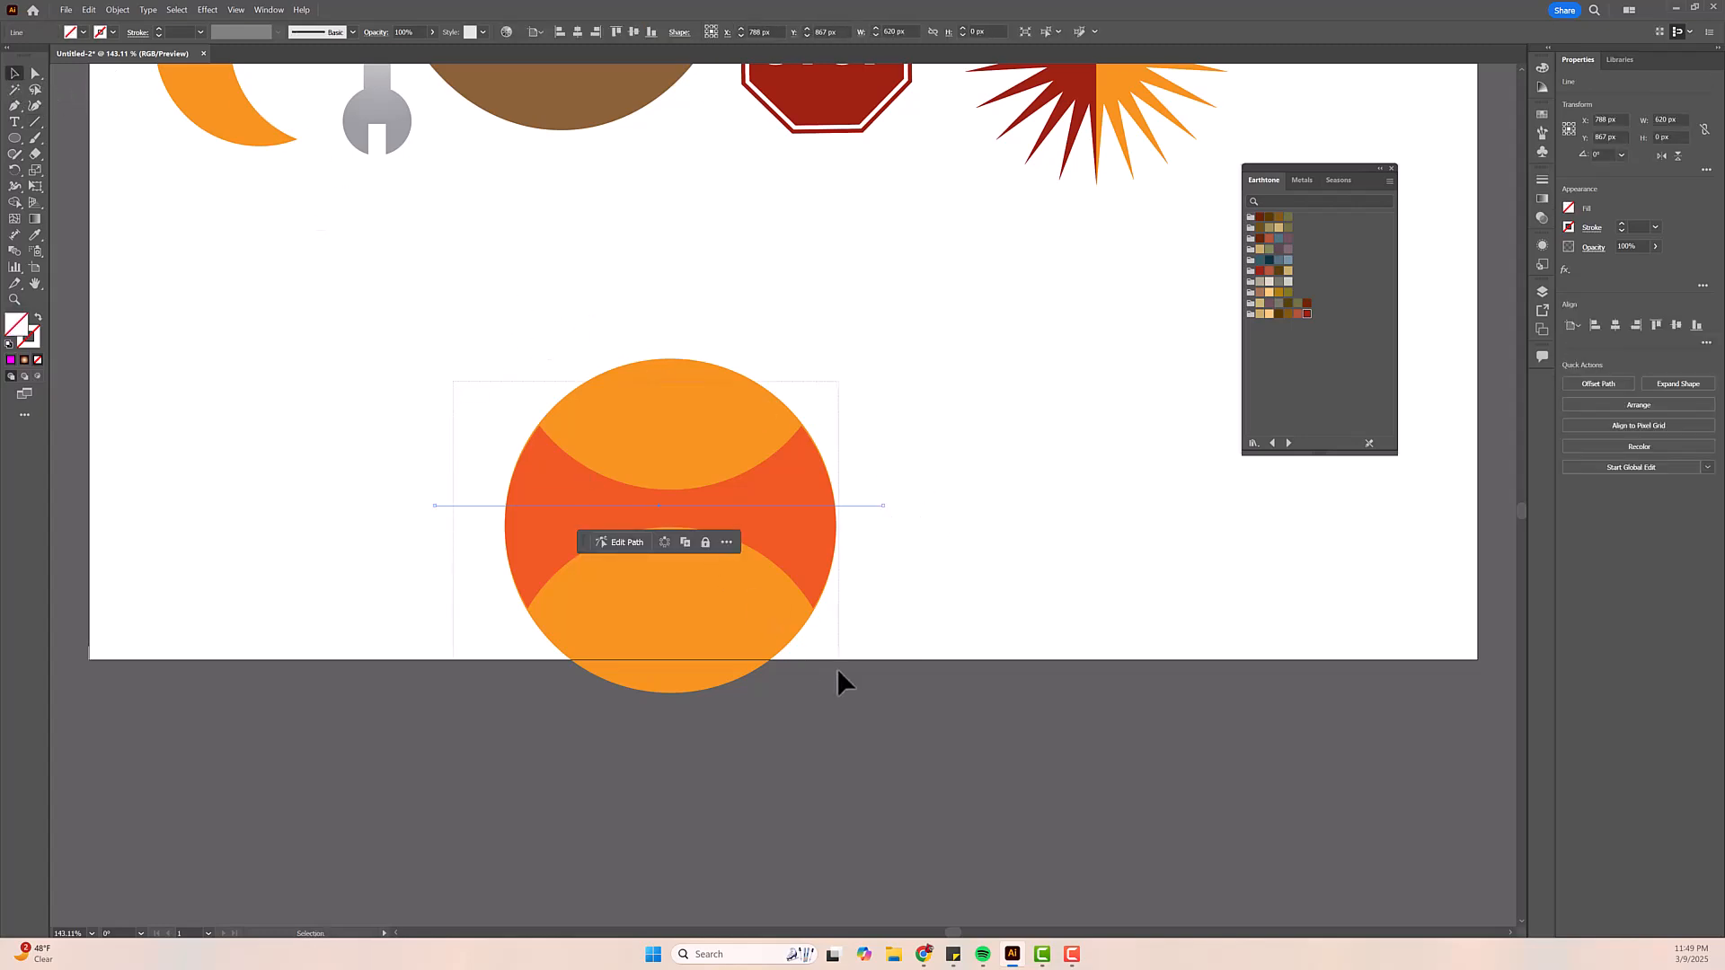
left_click_drag(838, 669, 847, 673)
left_click(15, 203)
left_click(545, 474)
left_click(551, 549)
left_click(14, 74)
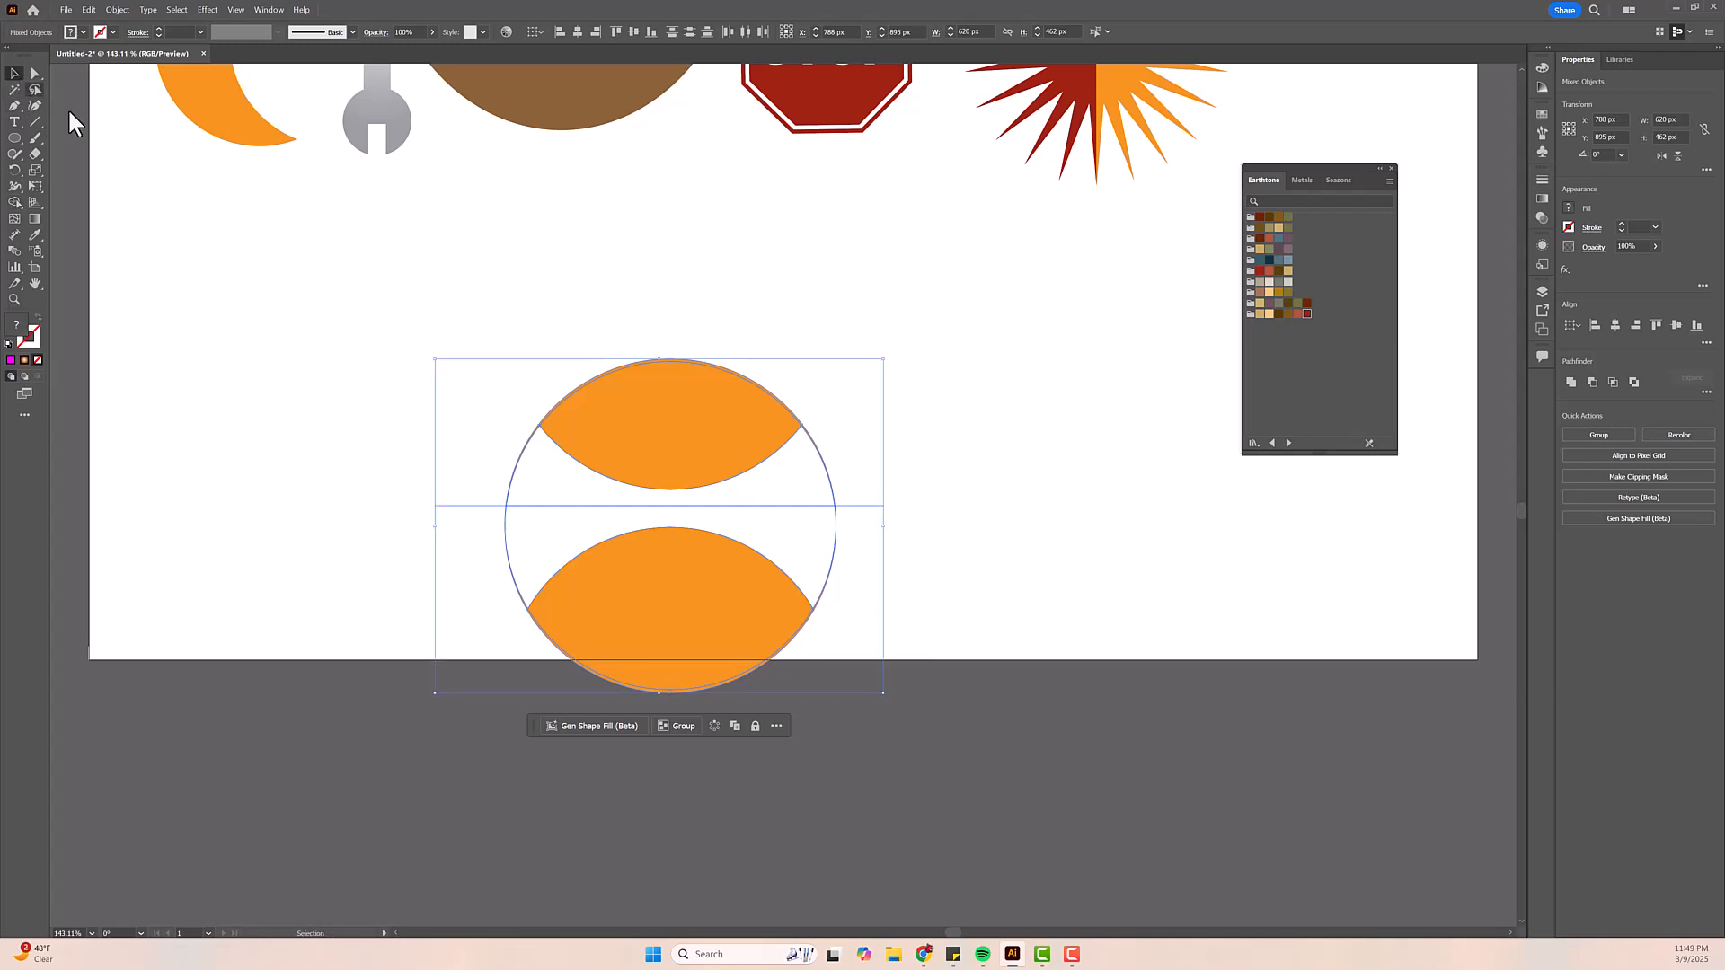
- Delete the leftover line ends that extend beyond both sides of the circle
left_click(360, 277)
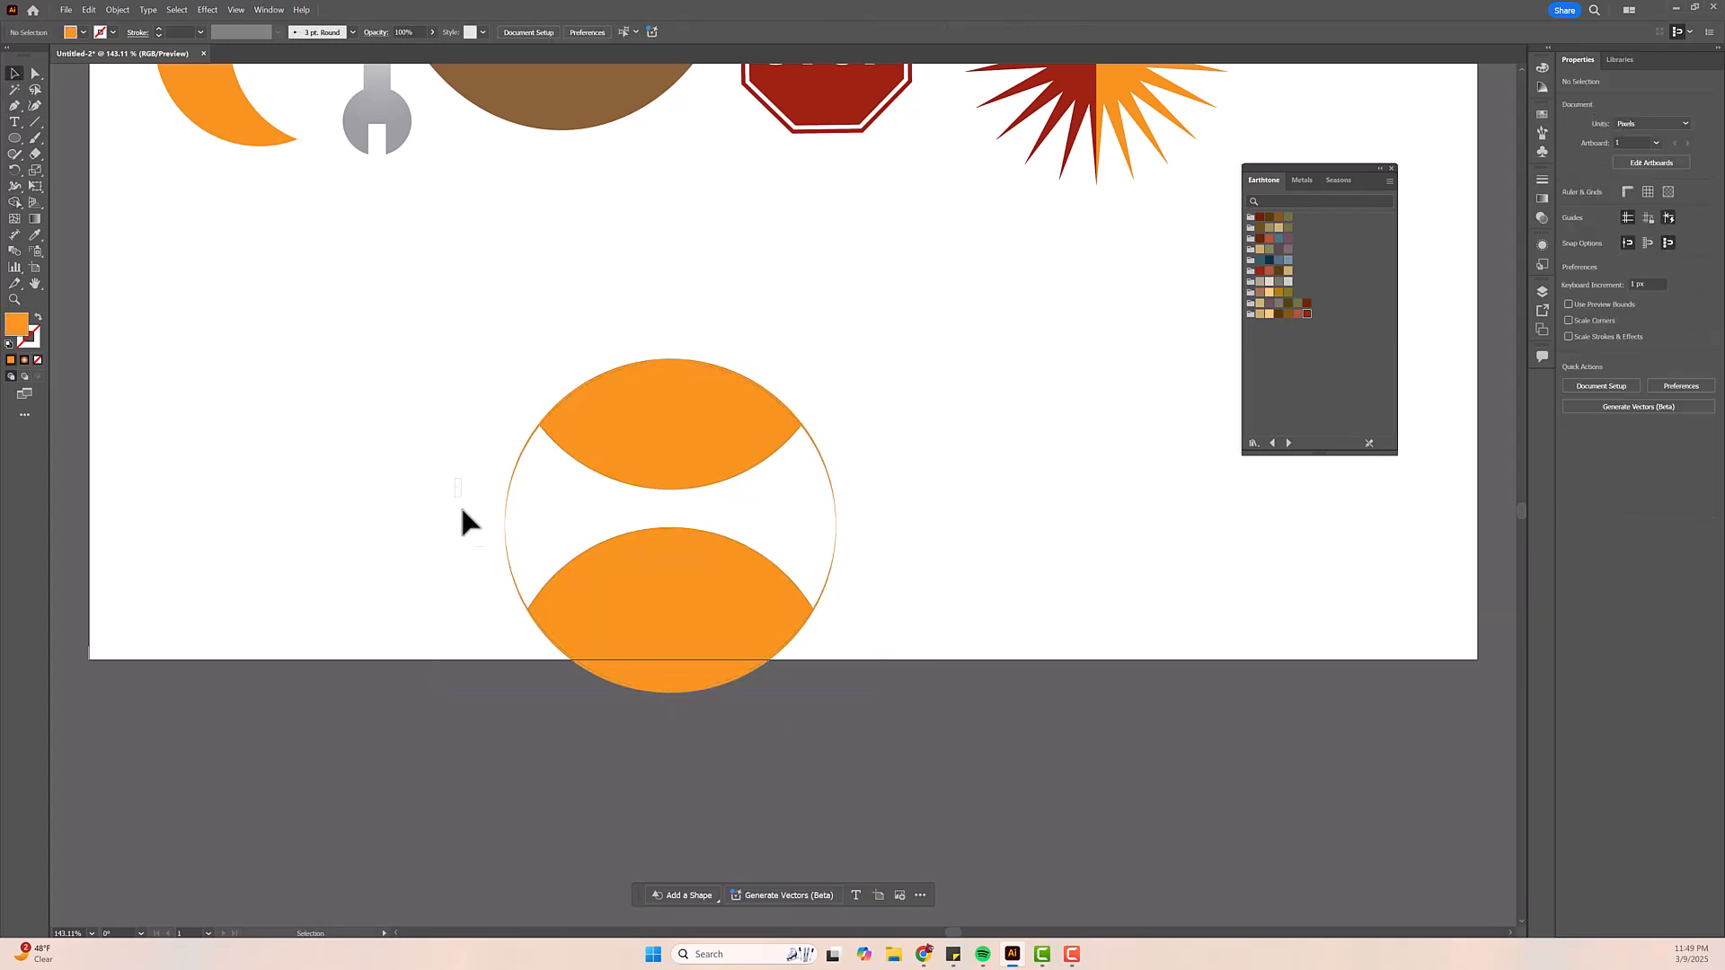
left_click_drag(459, 488, 476, 573)
key("Delete")
left_click_drag(887, 546, 893, 566)
key("Delete")
- Fill the lower half of the circle's middle band with red-orange
left_click(834, 505)
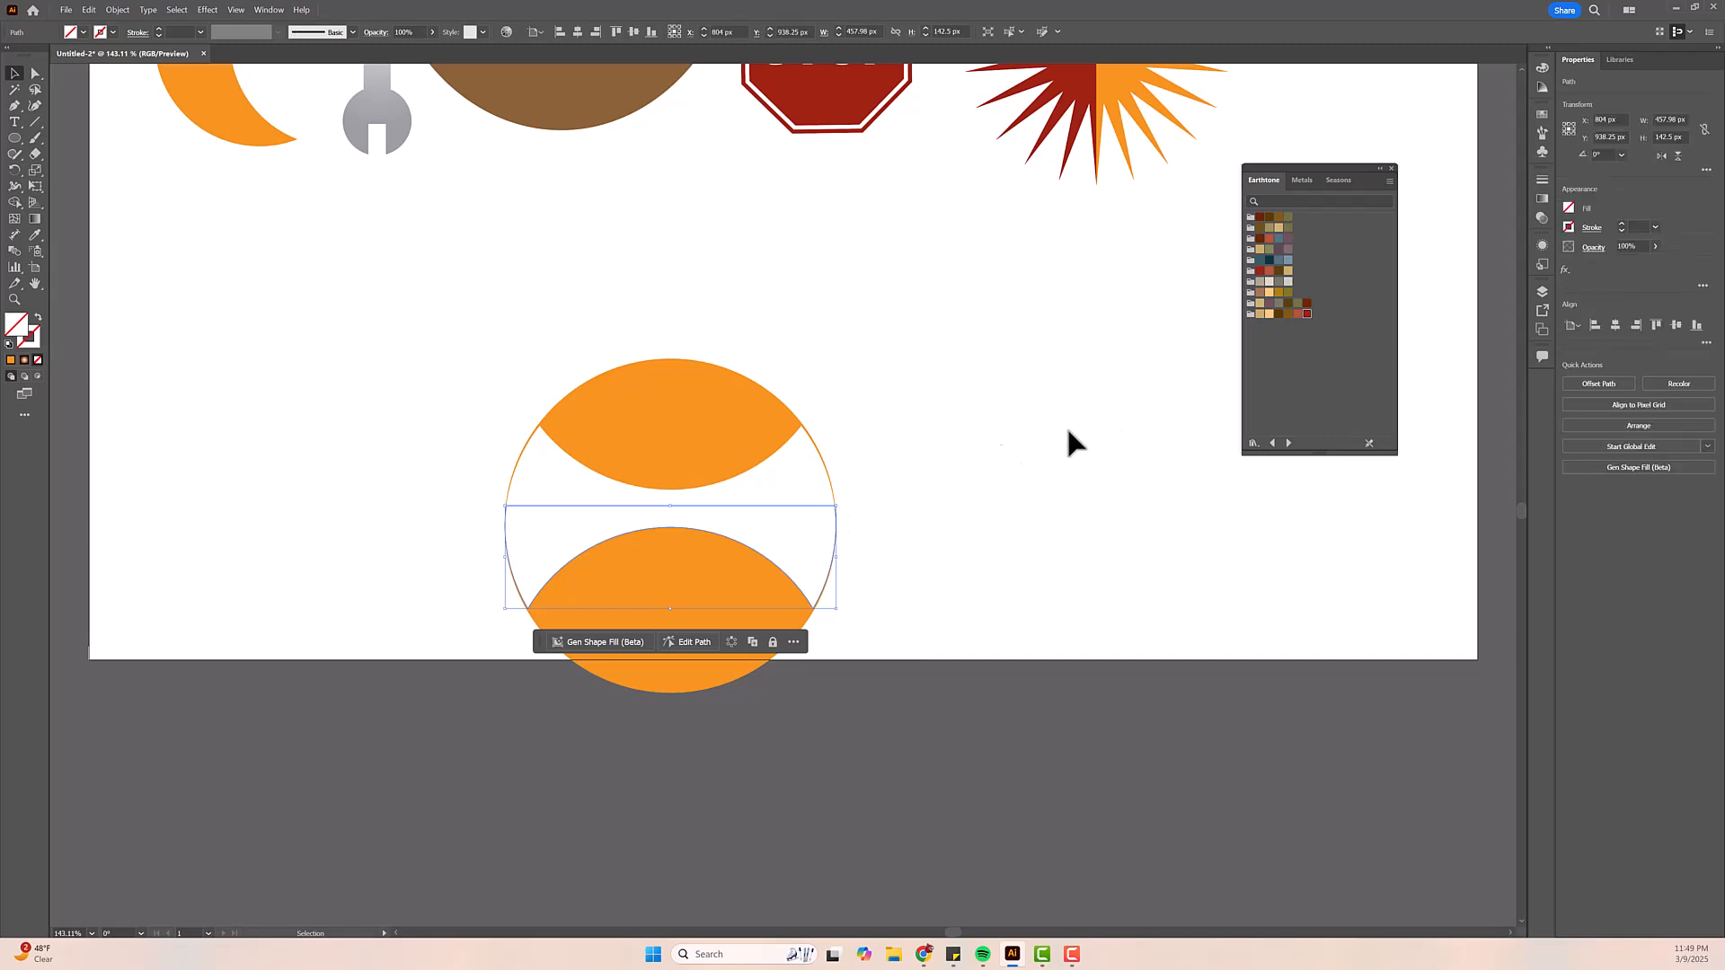
left_click(1569, 208)
left_click(1541, 258)
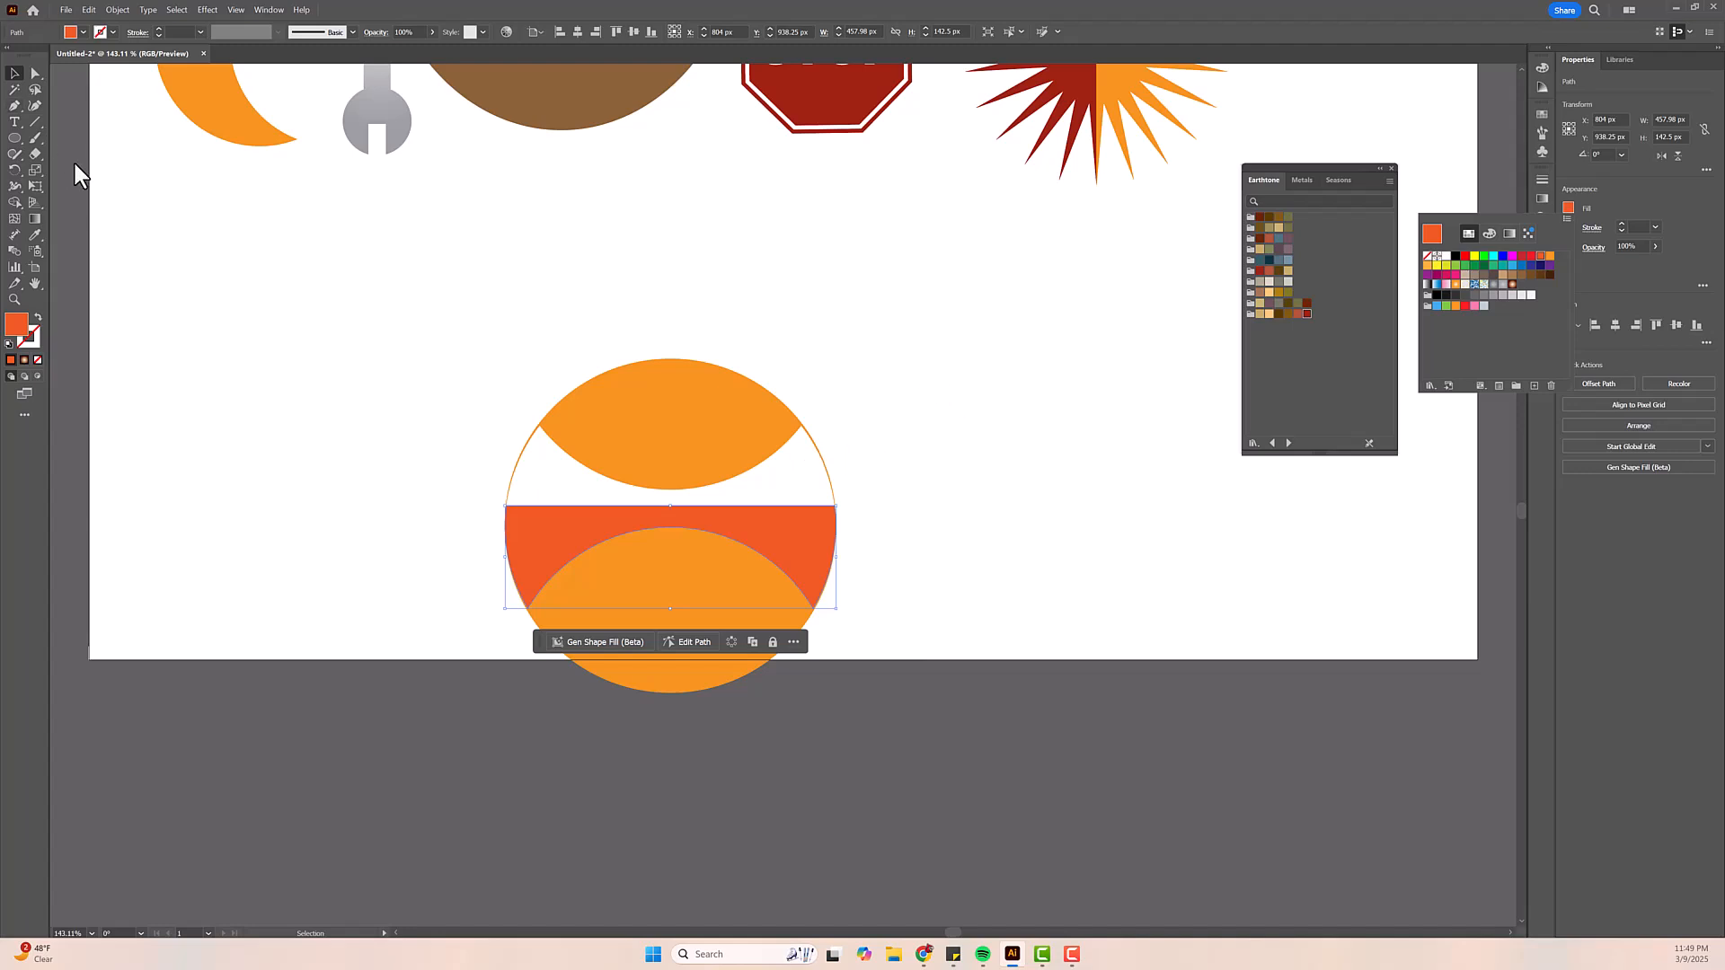
left_click(15, 75)
- Fill the upper half of the circle's middle band with dark red
left_click(820, 483)
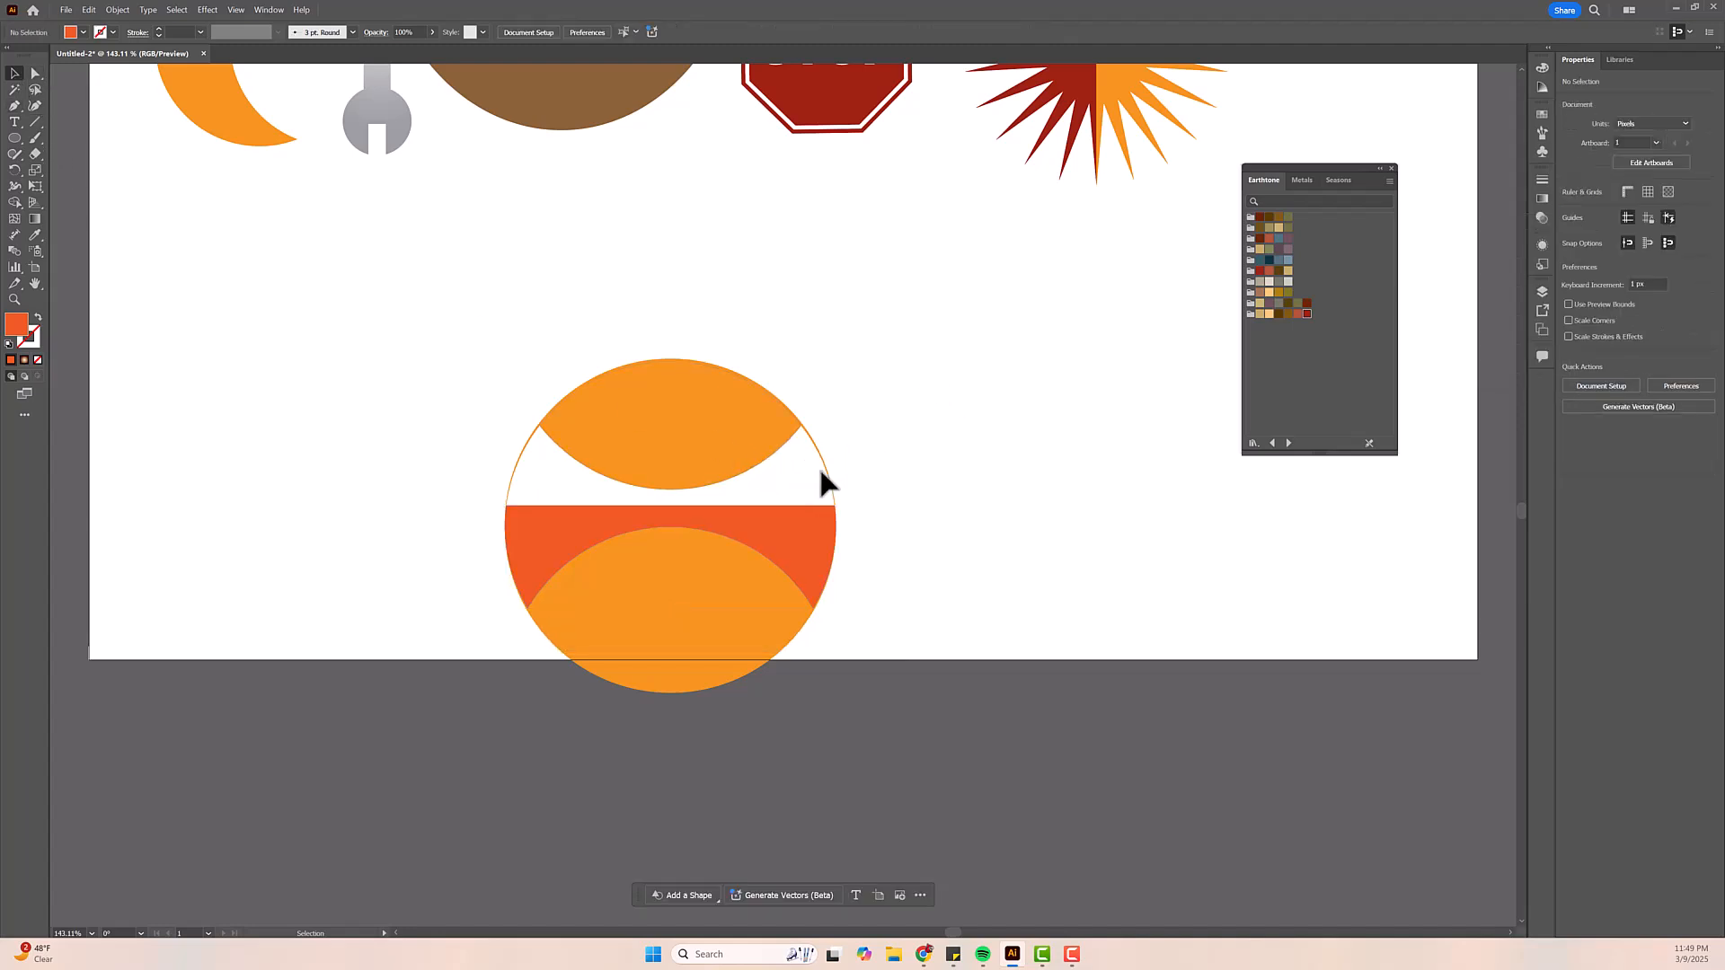
left_click(827, 473)
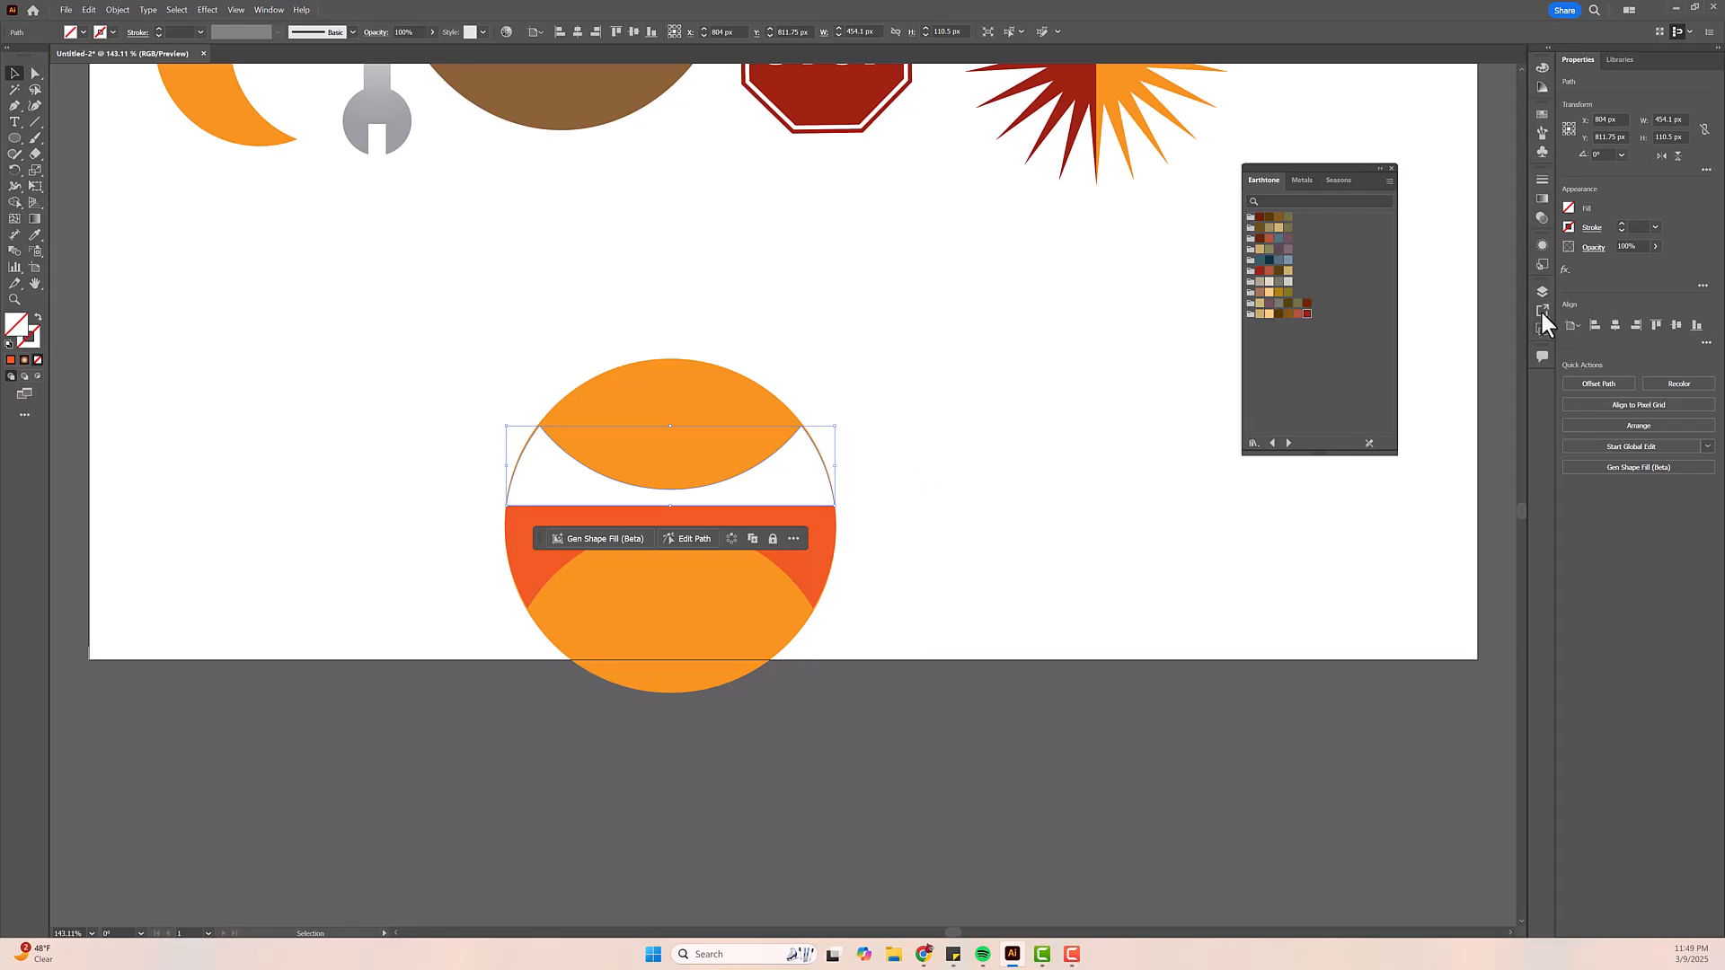
left_click(1569, 208)
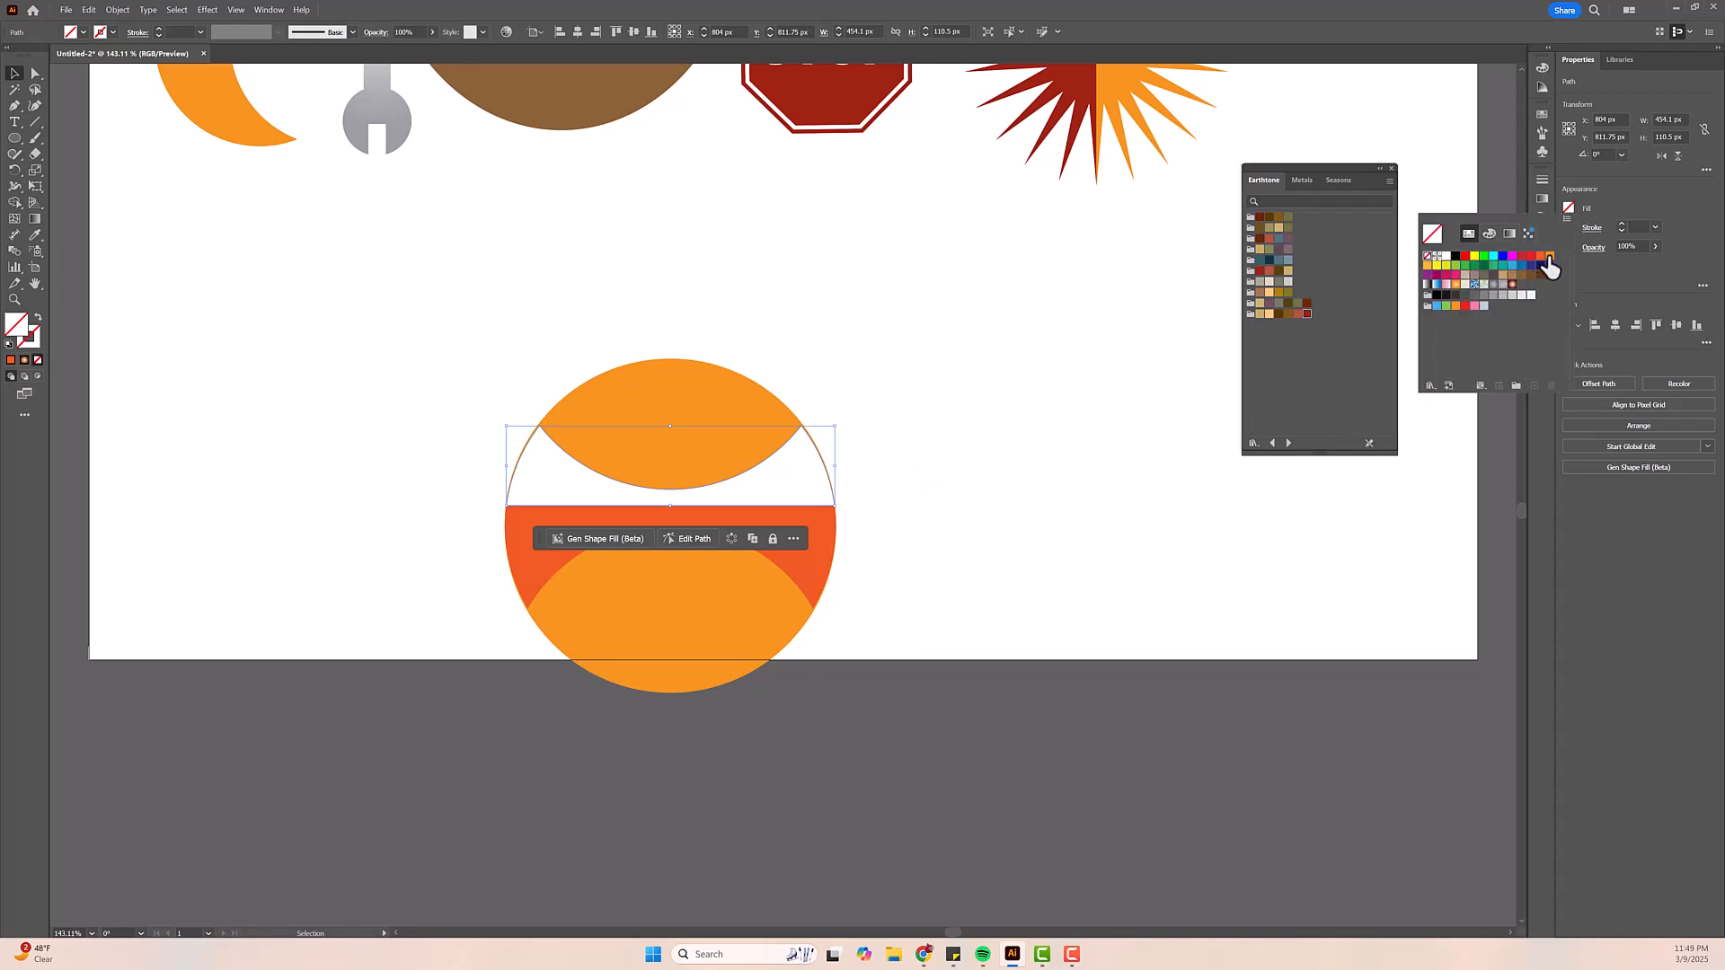
left_click(1522, 258)
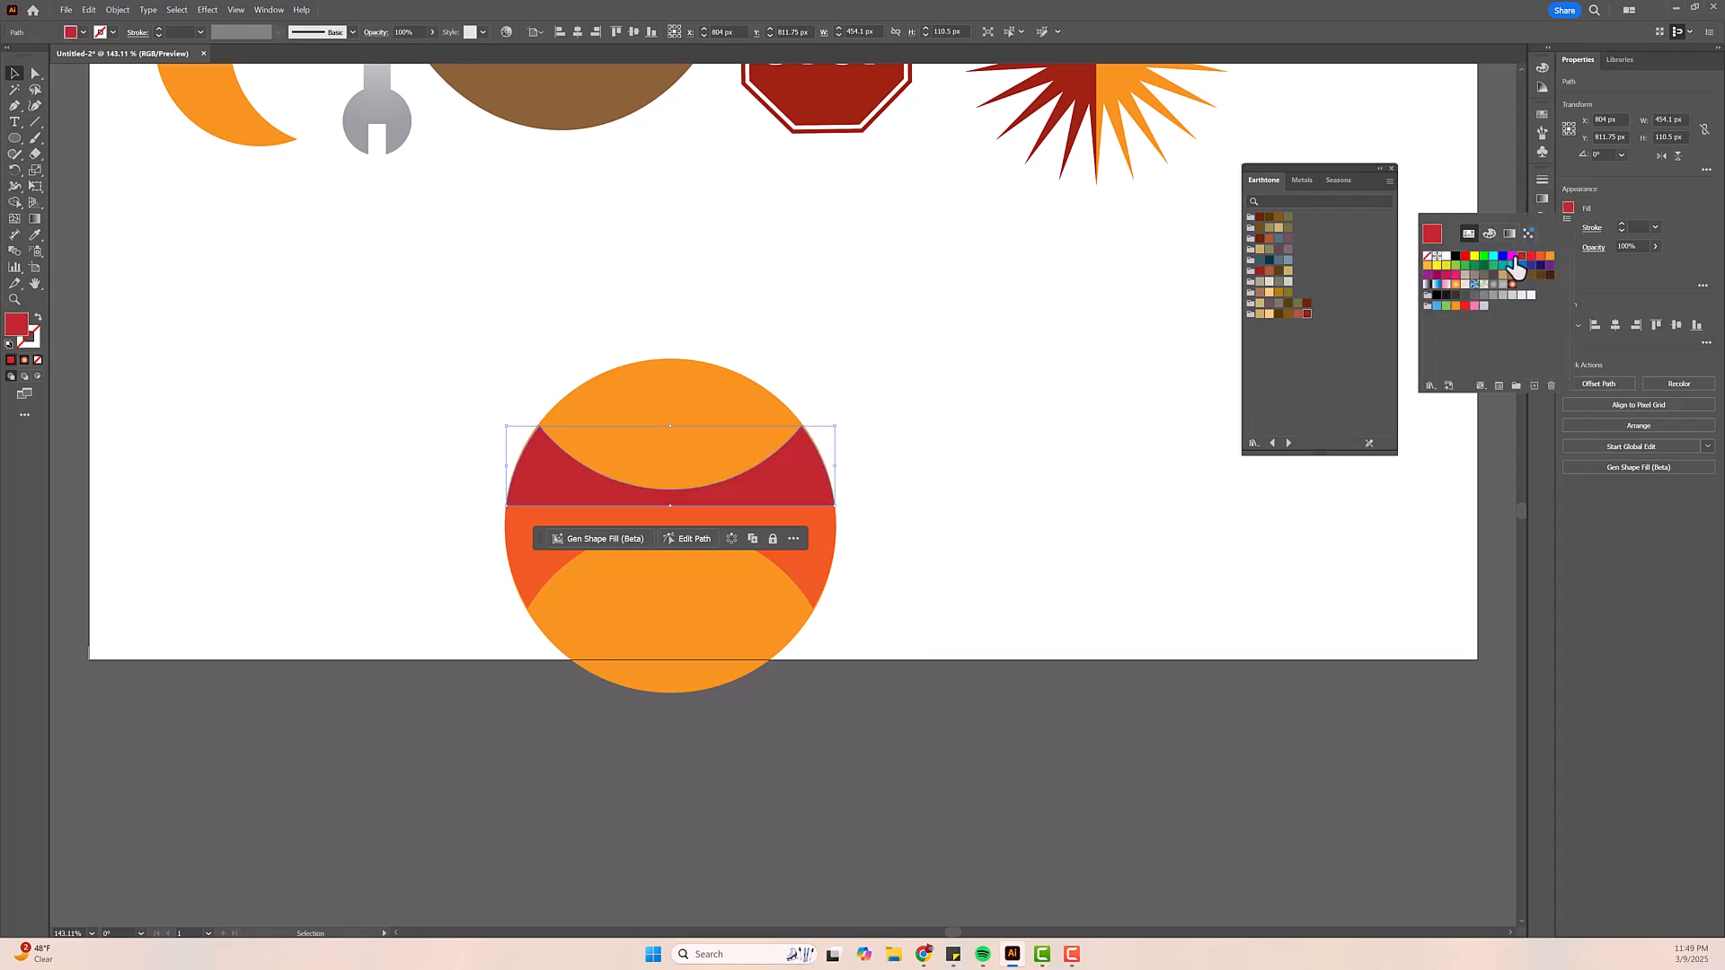
left_click(879, 417)
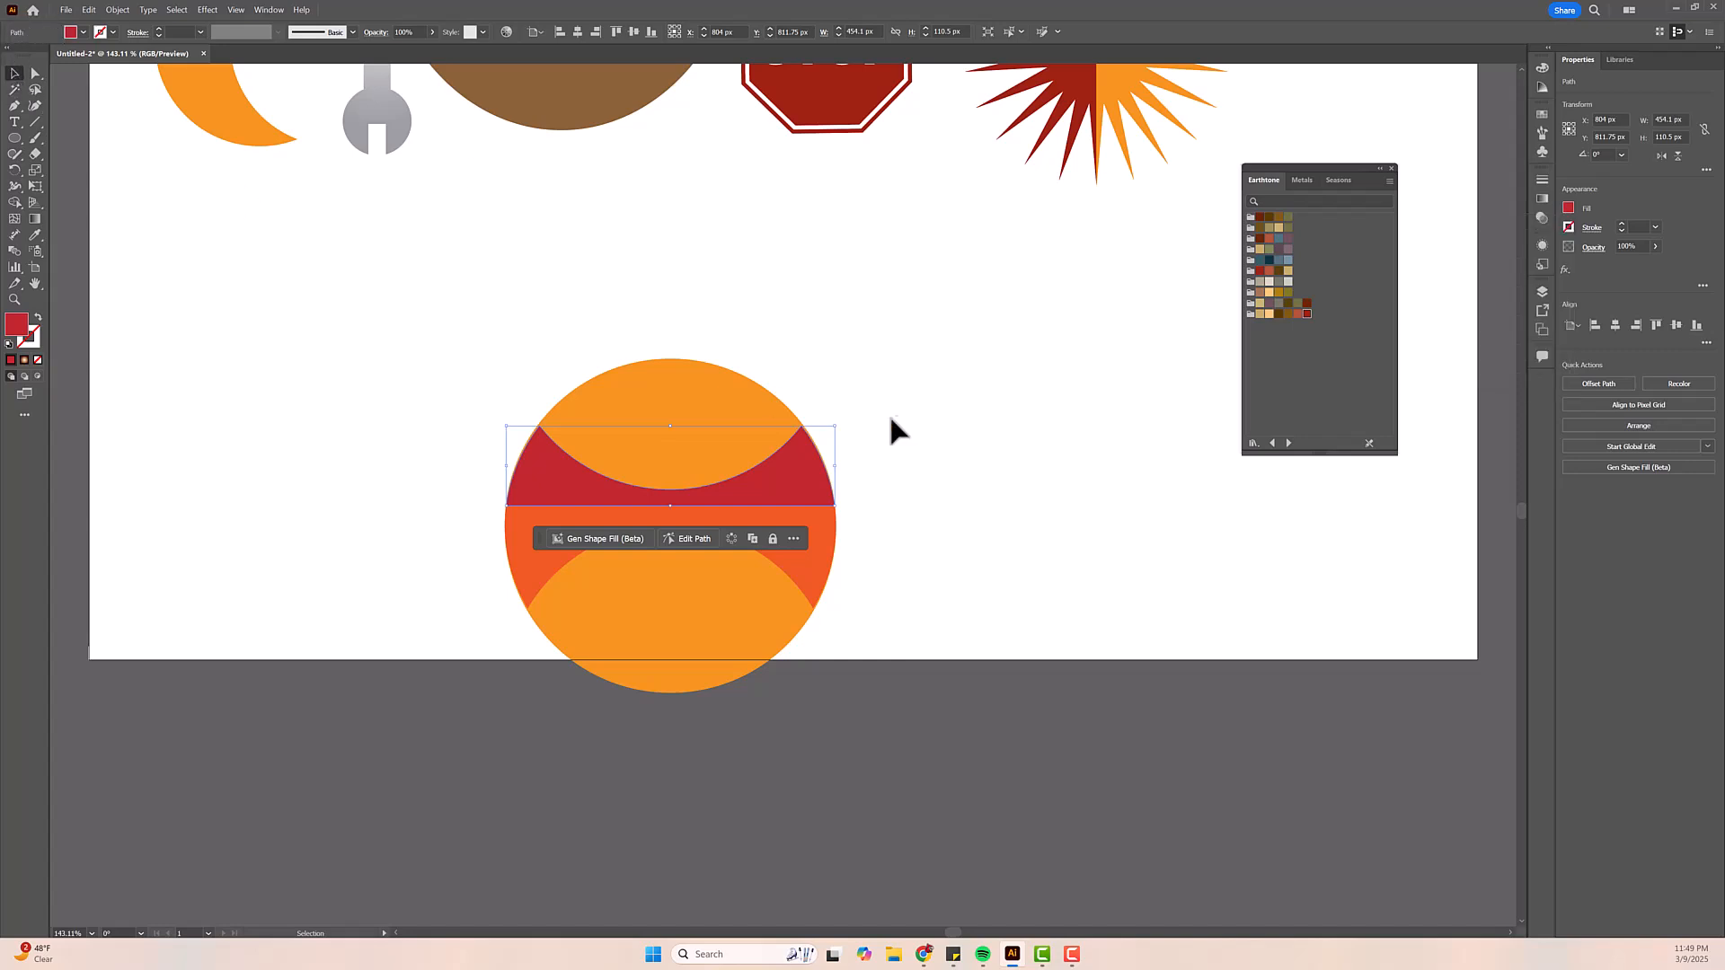
left_click(878, 418)
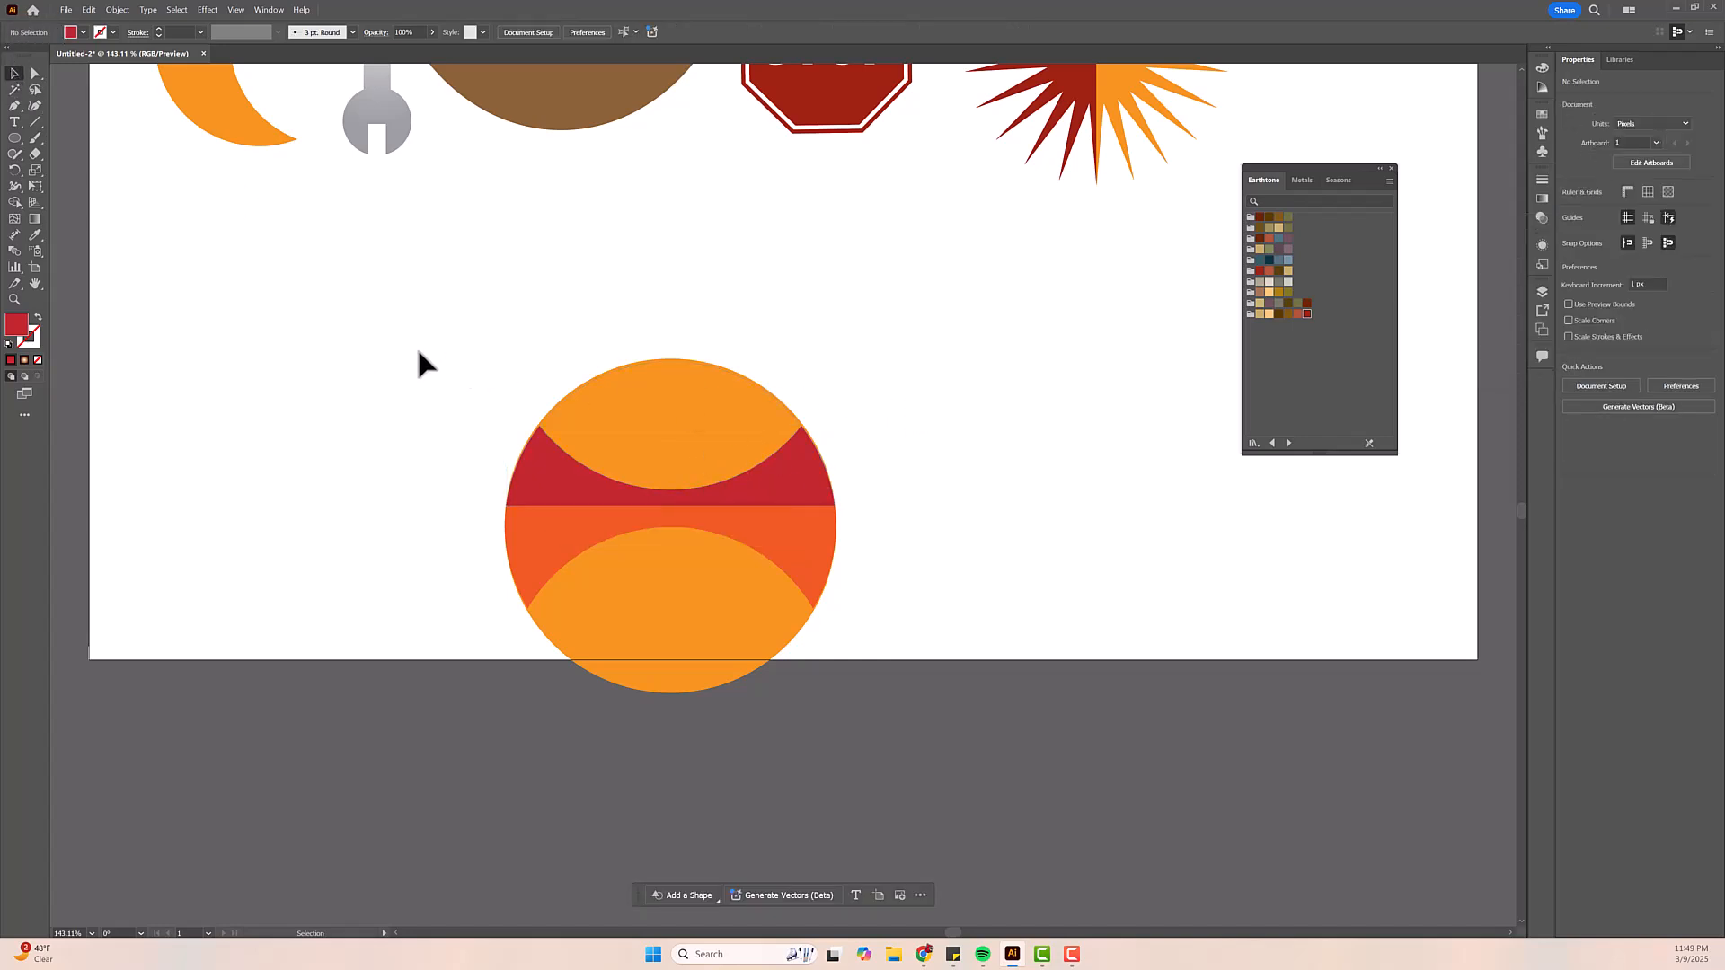
- Move the bottom orange lens and the red-orange band out of the circle, and undo both moves
left_click_drag(783, 672, 805, 677)
left_click(914, 596)
left_click_drag(698, 628, 617, 710)
left_click_drag(759, 548, 936, 597)
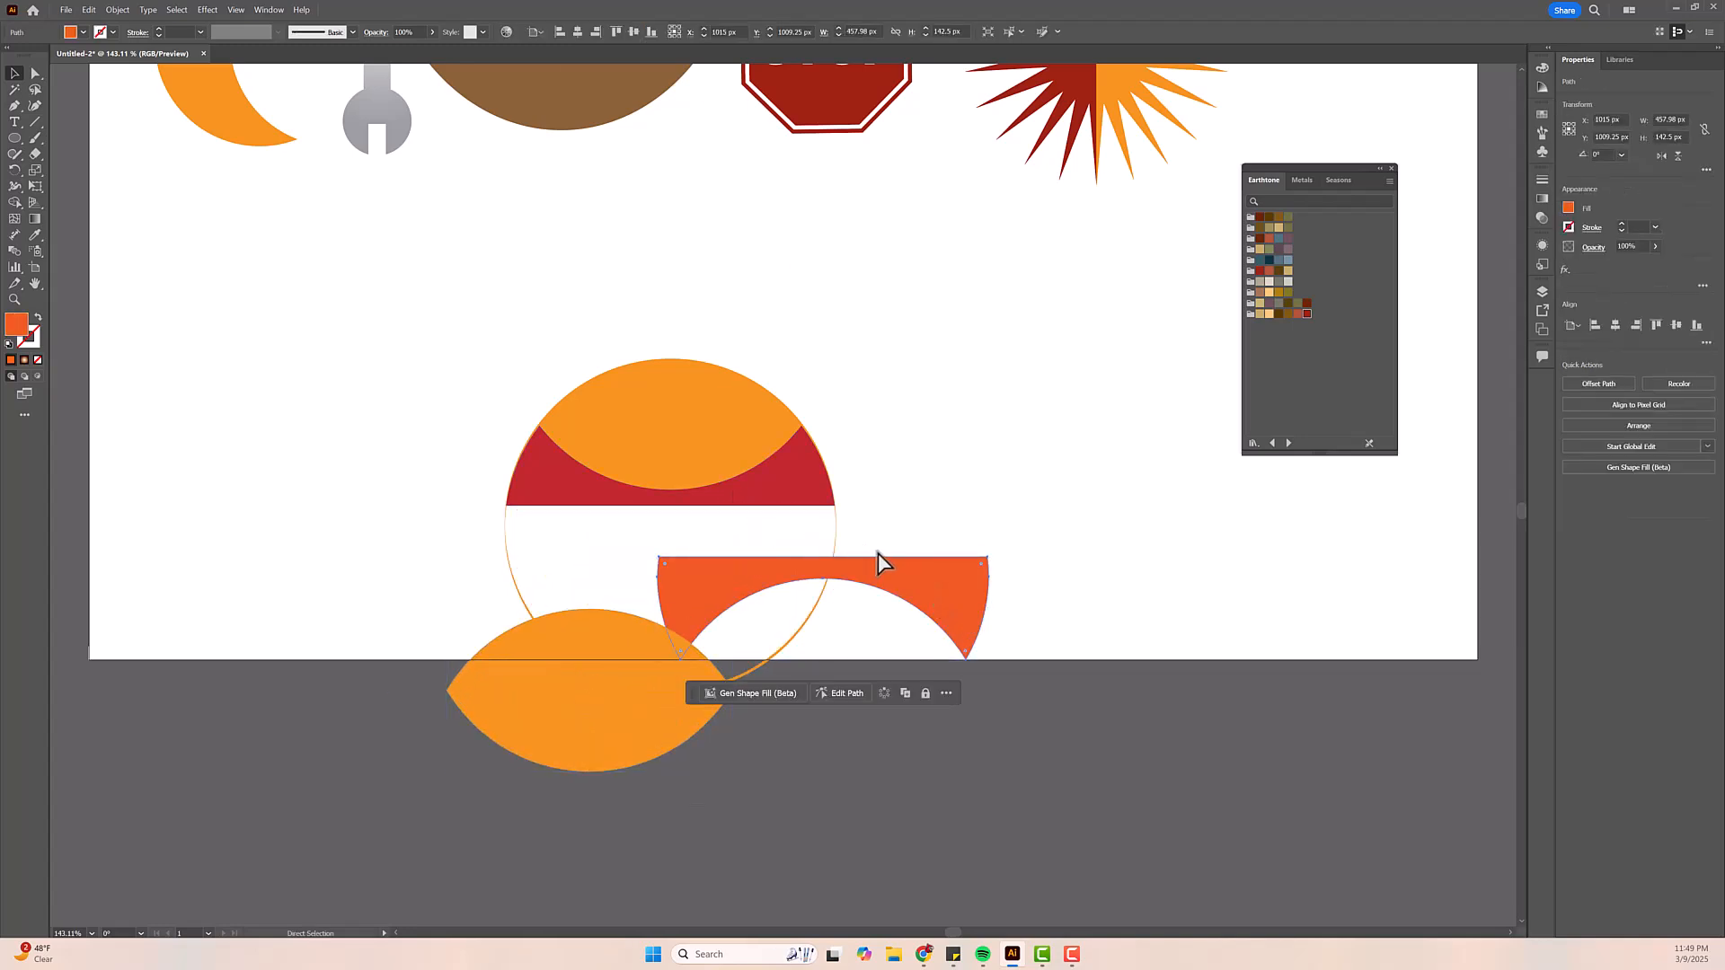
key("ctrl+z")
key("ctrl+z")
left_click(916, 557)
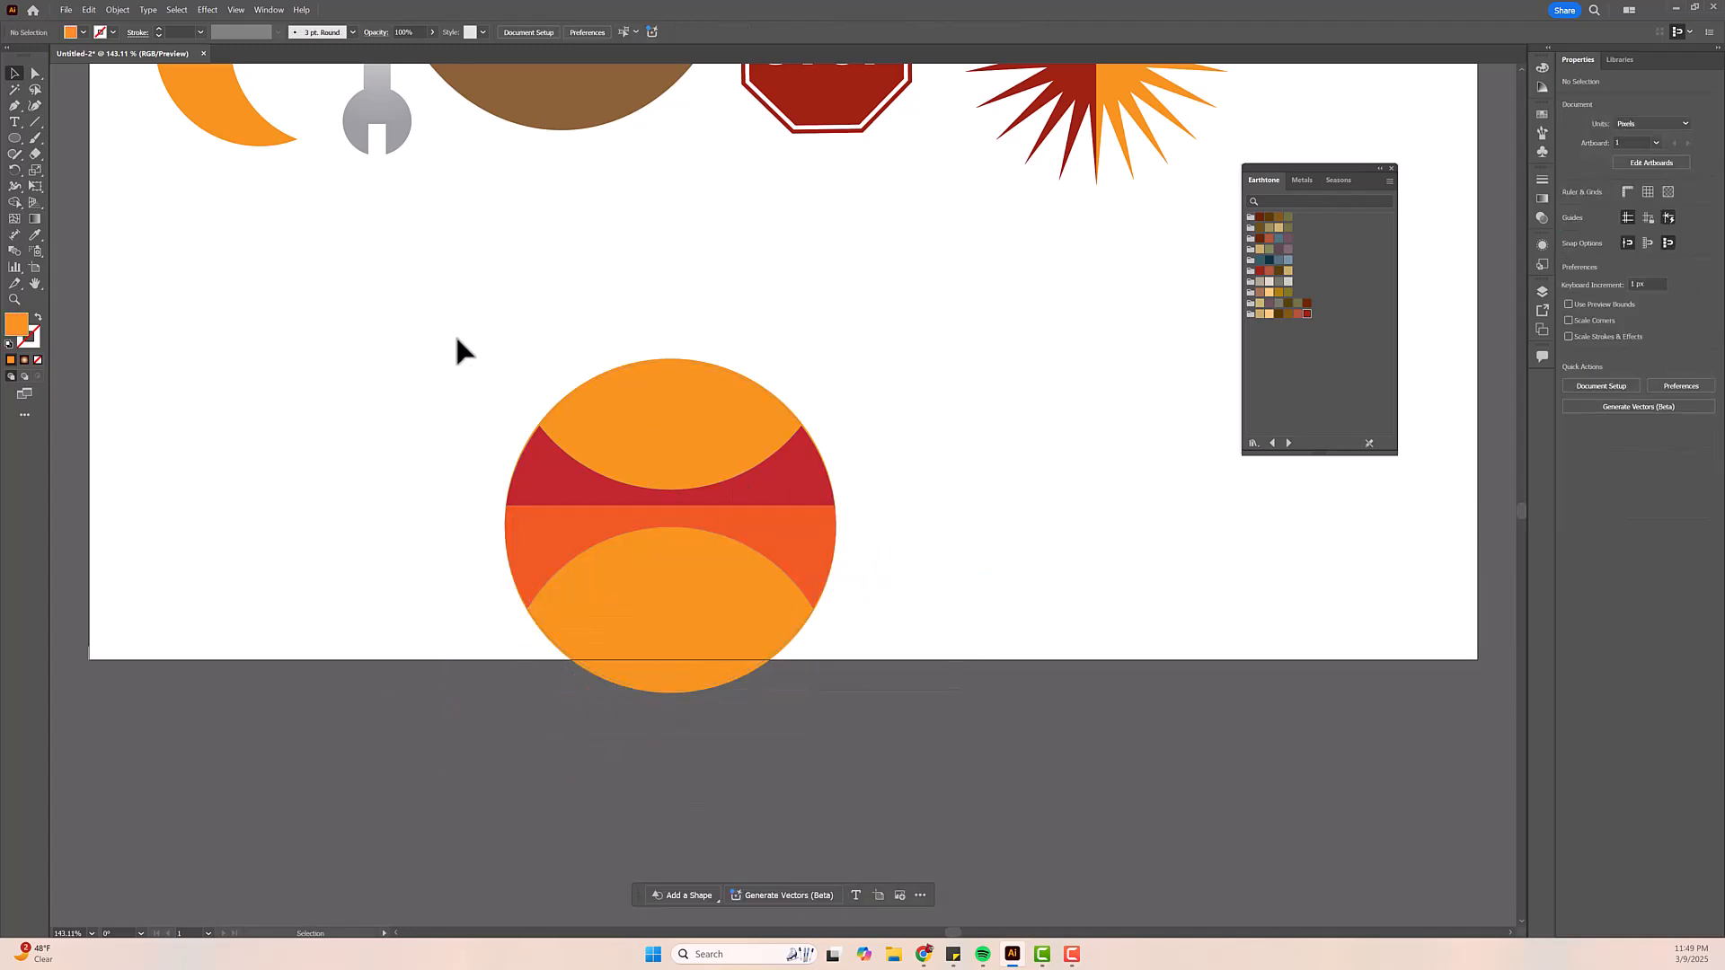
- Group all segments of the circle and place the group below the crescent, scaled down to about 231 by 233 px
left_click_drag(856, 699, 895, 719)
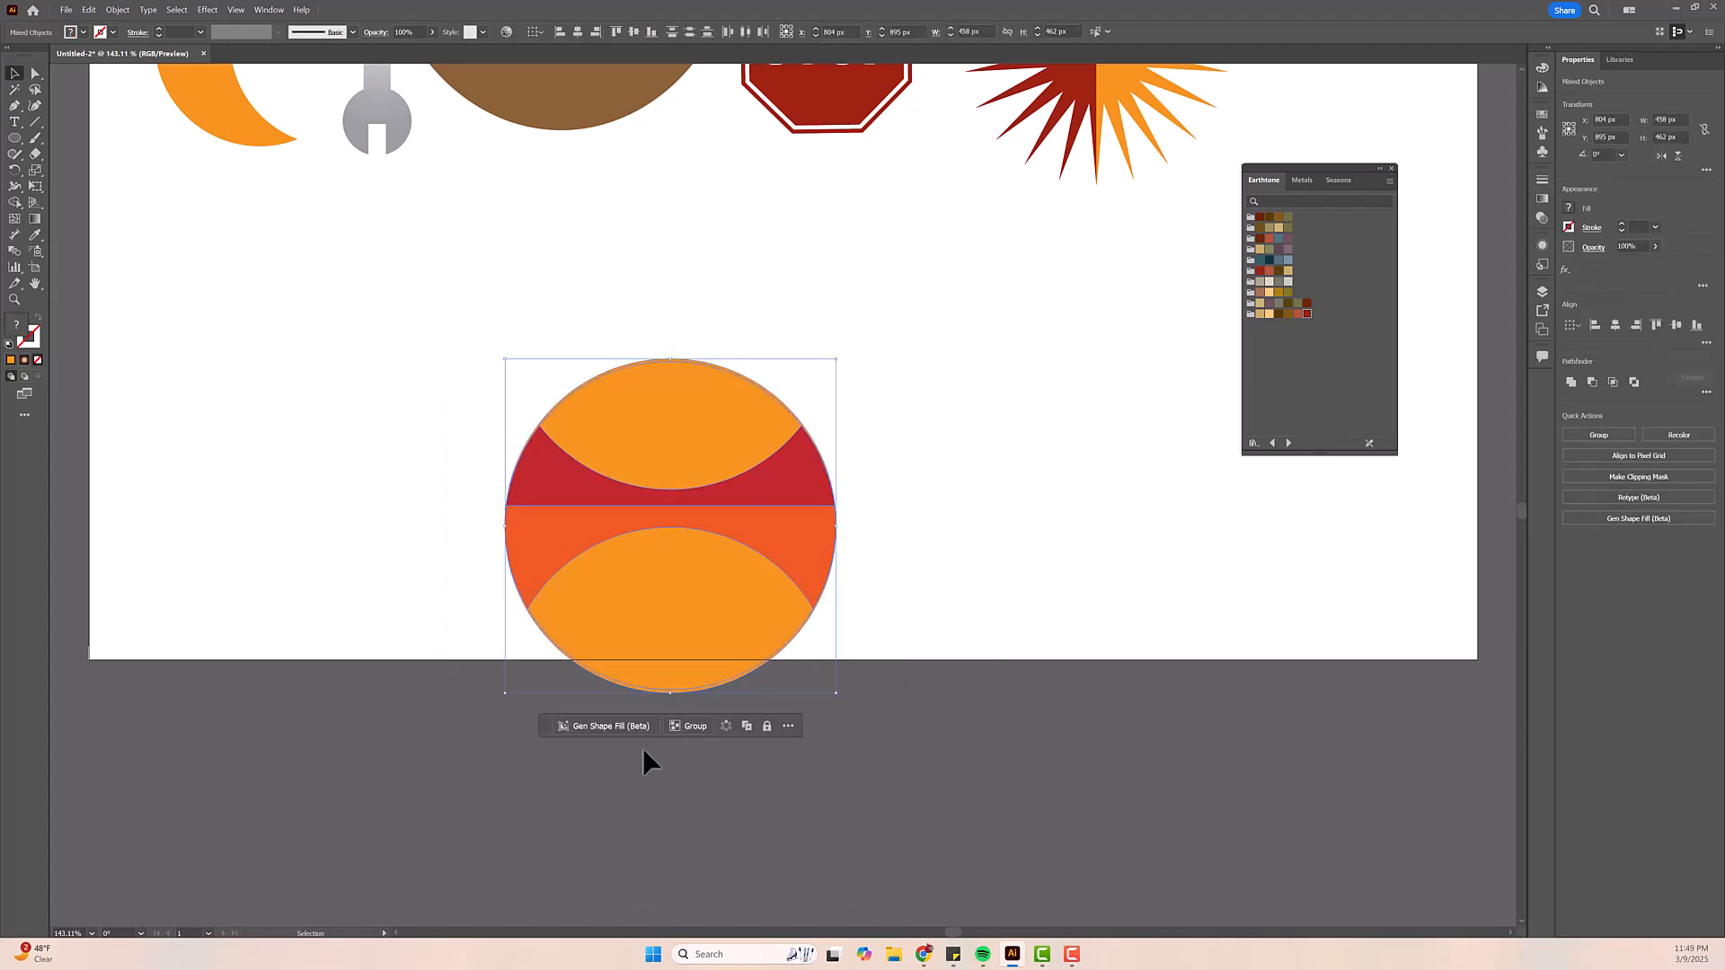
left_click(685, 726)
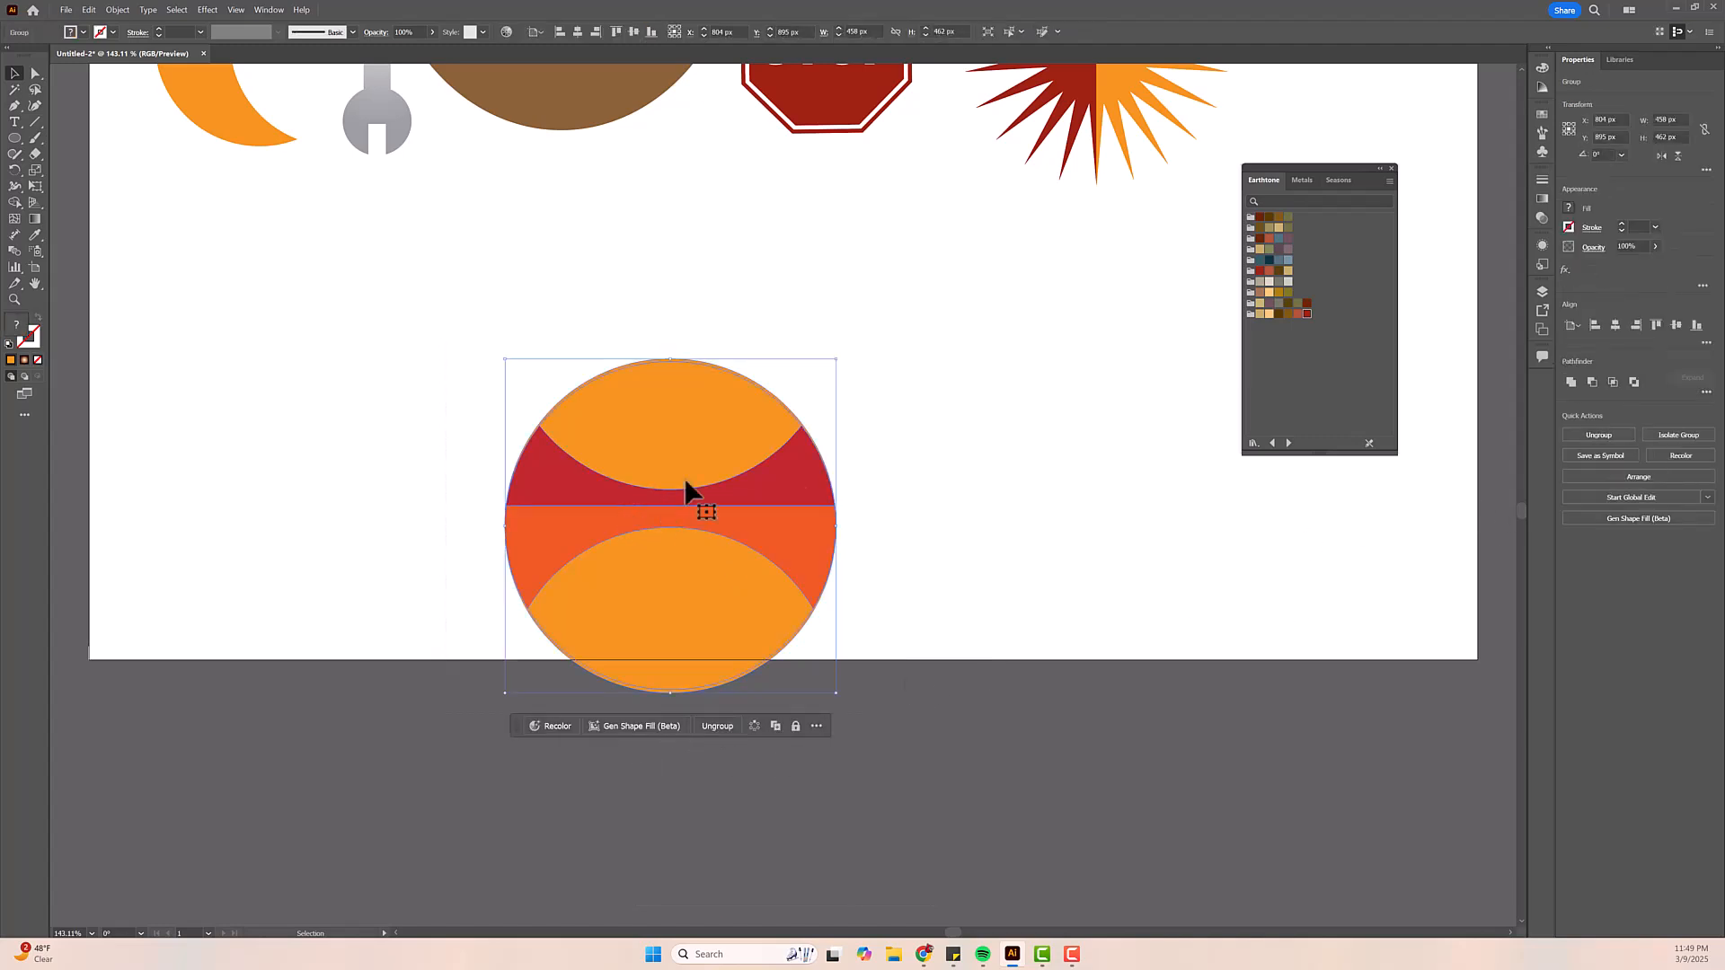
left_click_drag(811, 482, 368, 356)
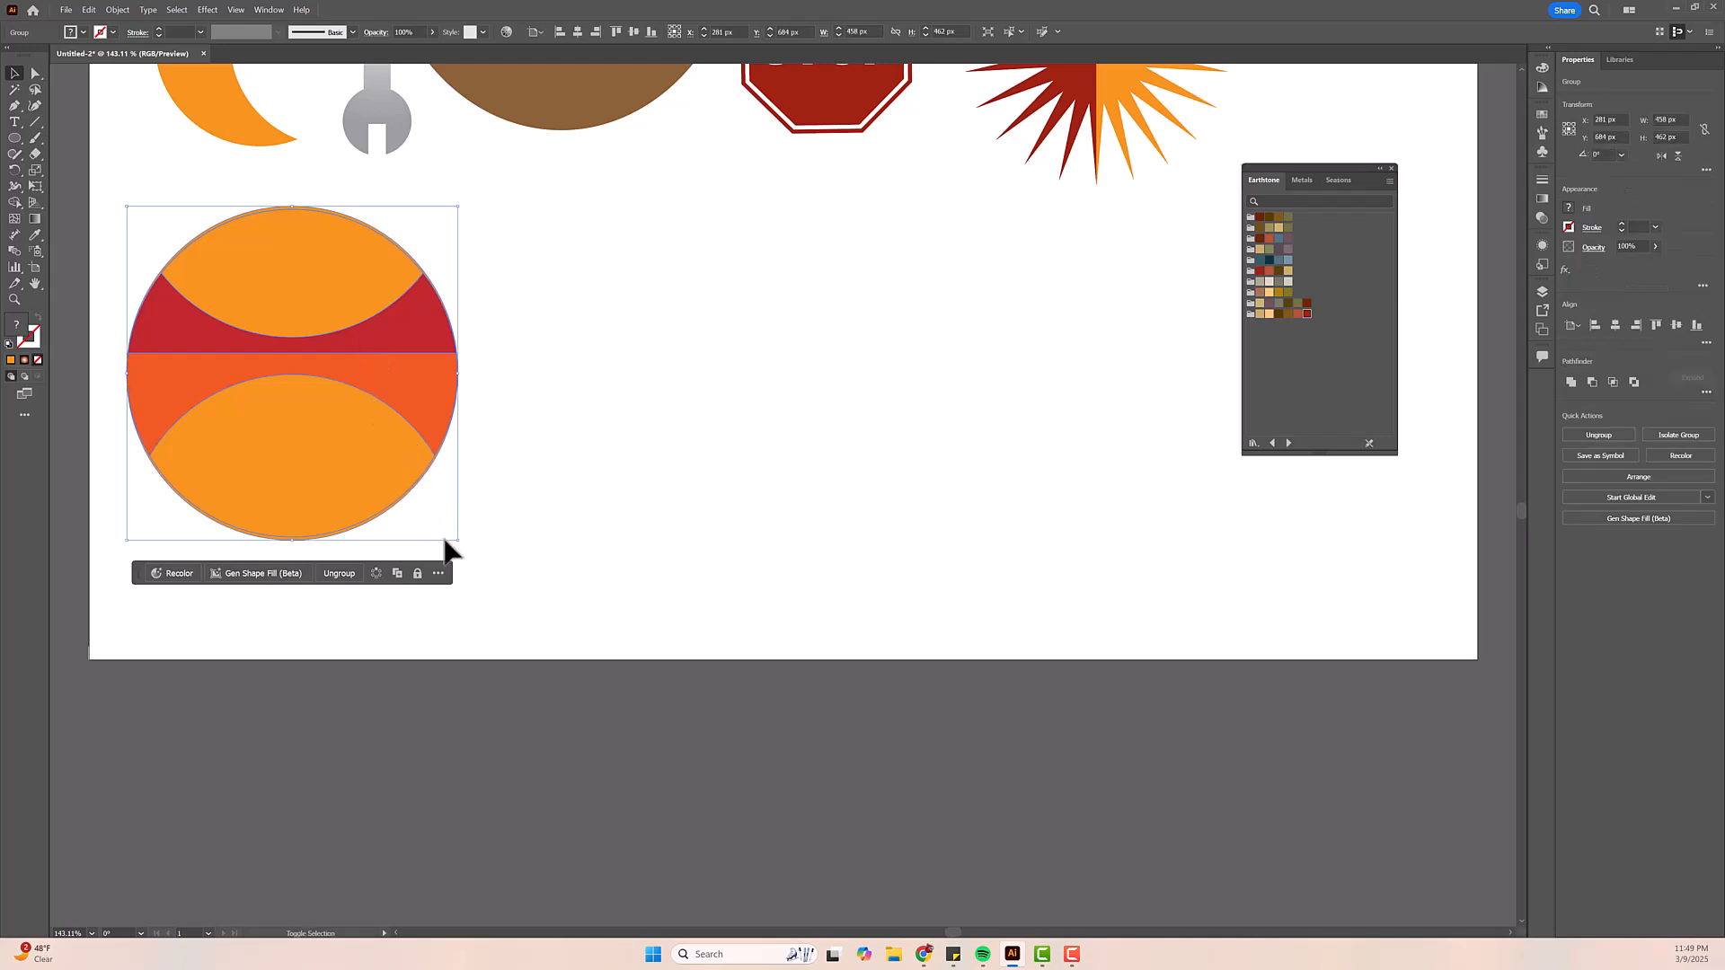
left_click_drag(458, 540, 279, 359)
left_click(249, 429)
- Draw an orange circle about 161 px in diameter in the empty area beside the segmented circle
left_click(15, 139)
left_click(14, 139)
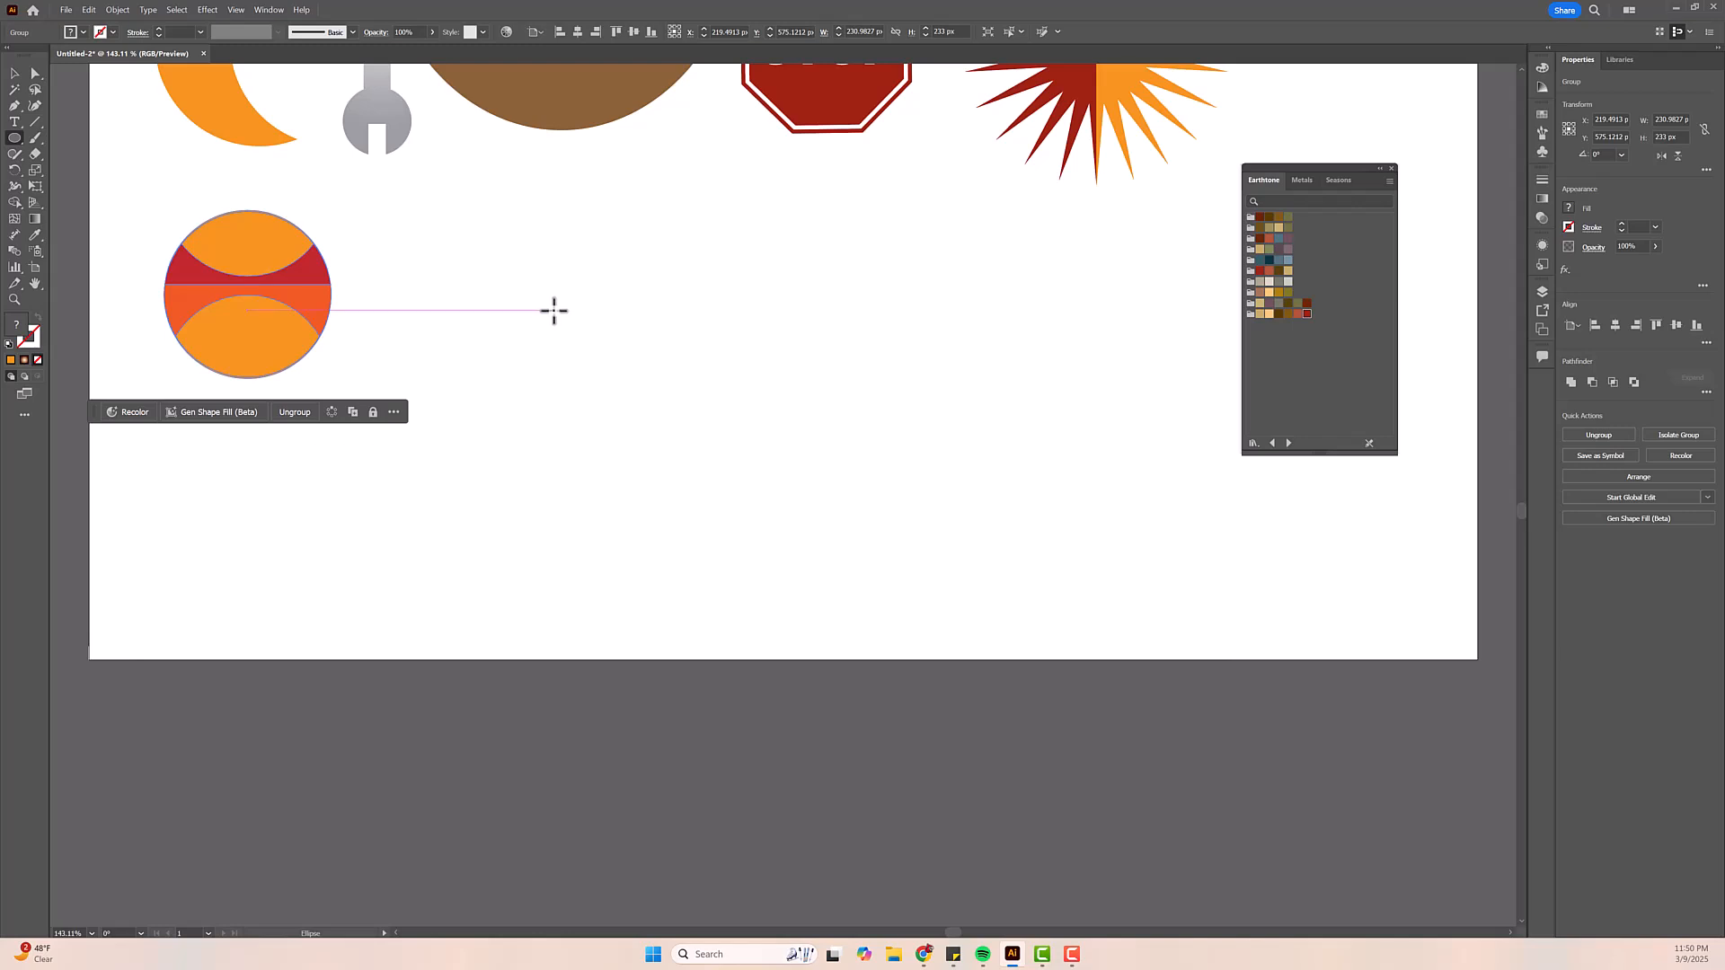
left_click_drag(547, 299, 664, 415)
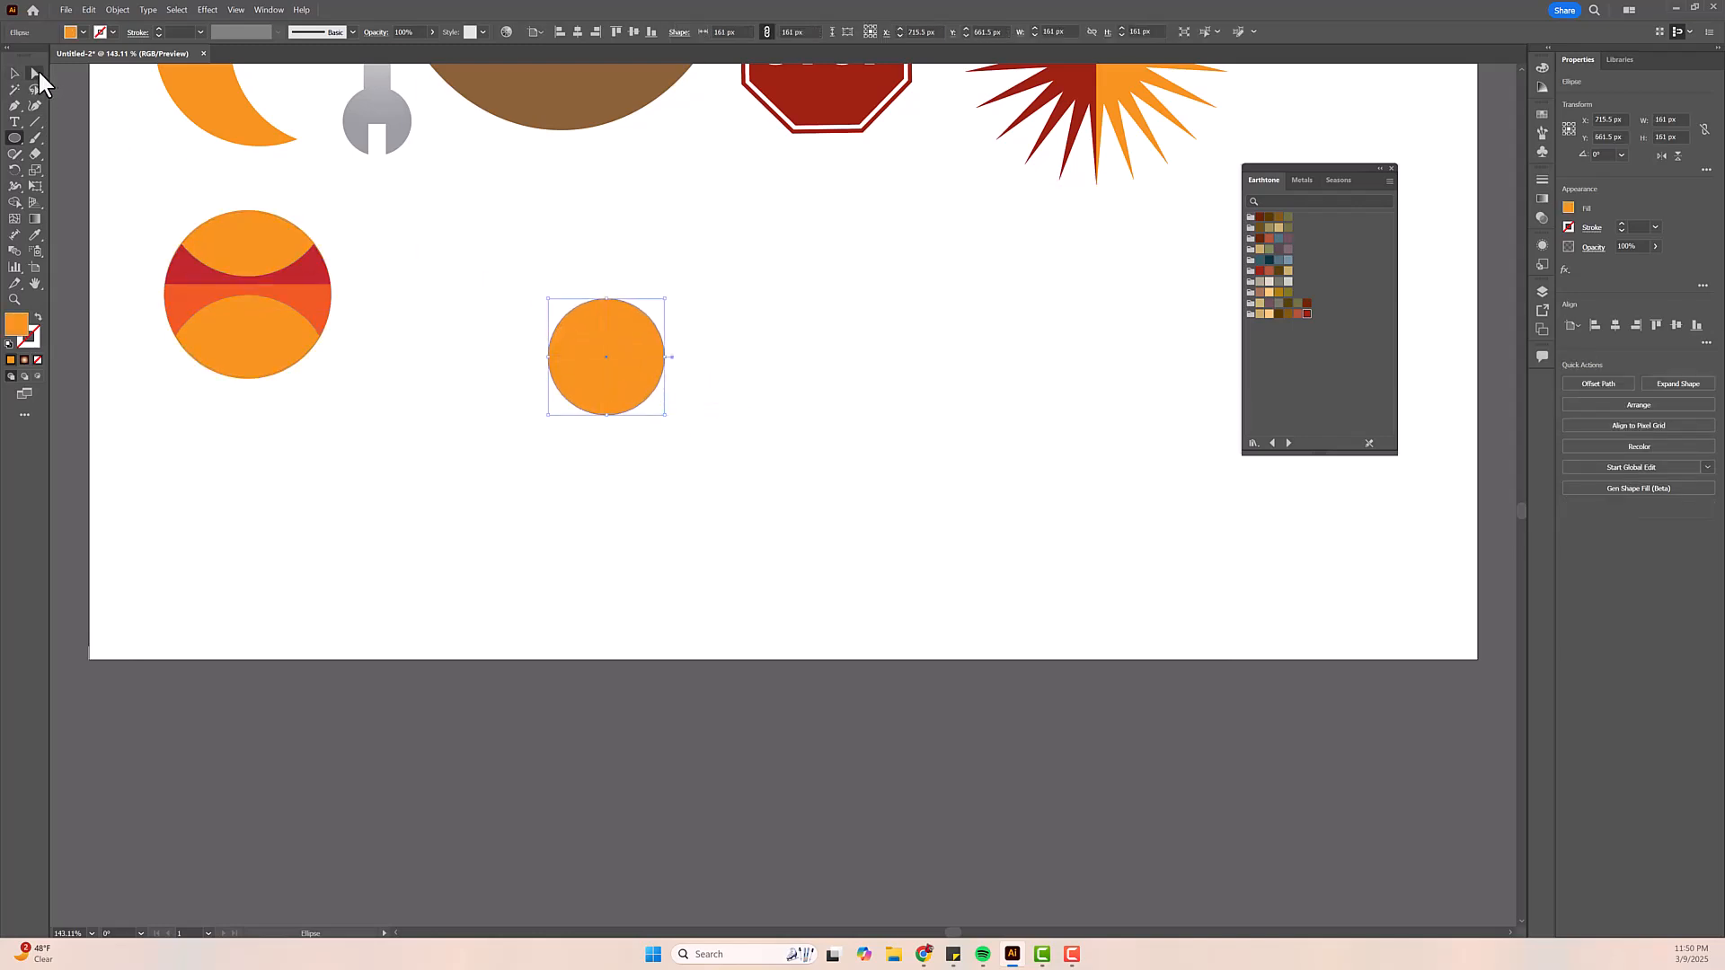
- Stretch the new circle upward by moving only its top anchor point straight up to Y 450 px
left_click(35, 72)
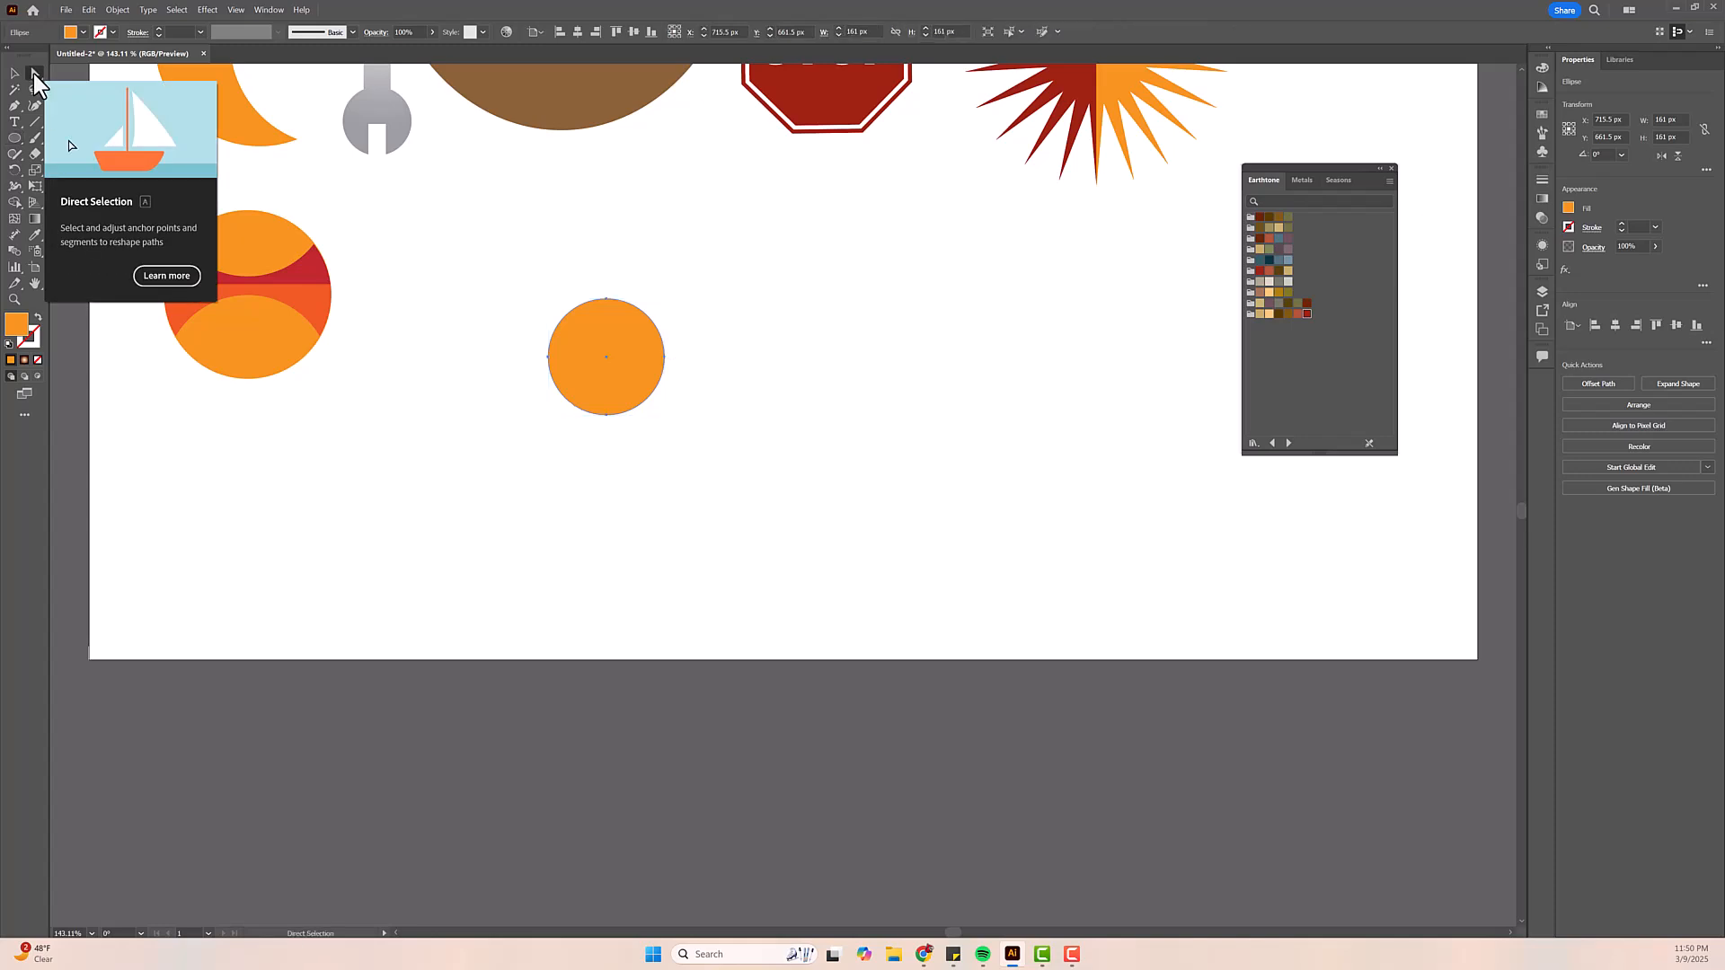
left_click(606, 299)
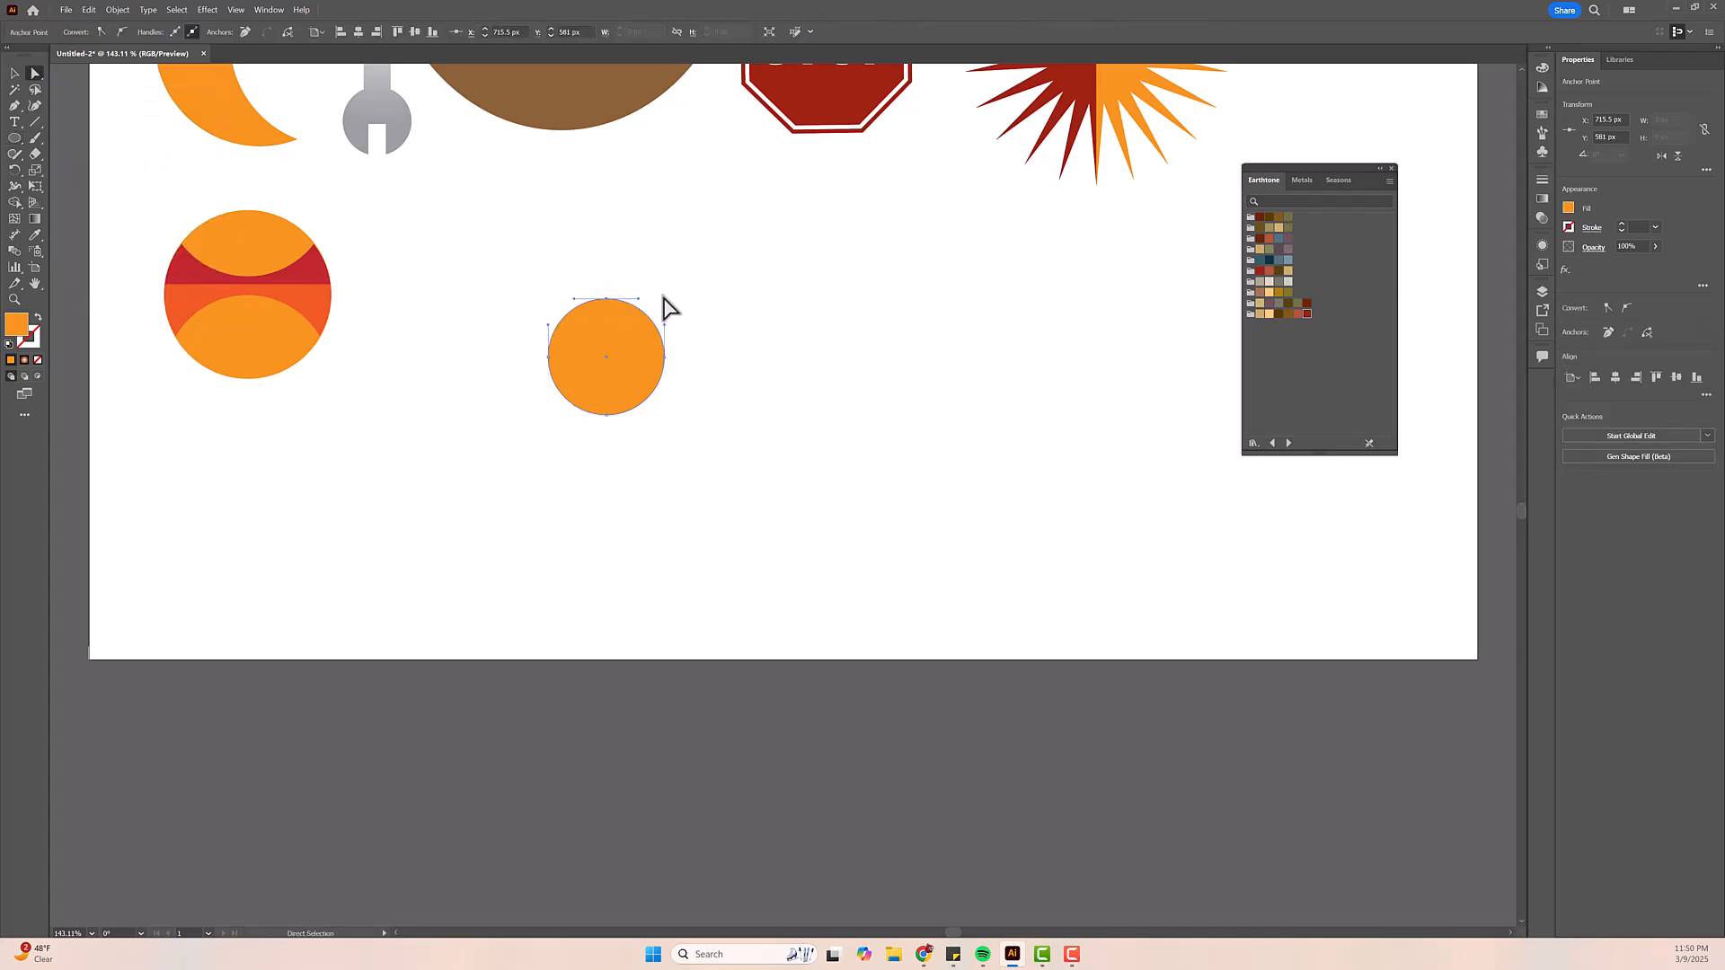
key("Up")
key("Up")
key("Up")
key("Up")
key("Up")
key("Up")
key("Up")
key("Up")
key("Up")
key("Up")
key("Up")
key("Up")
key("Up")
key("Up")
key("Up")
key("Up")
key("Up")
key("Up")
key("Up")
key("Up")
key("Up")
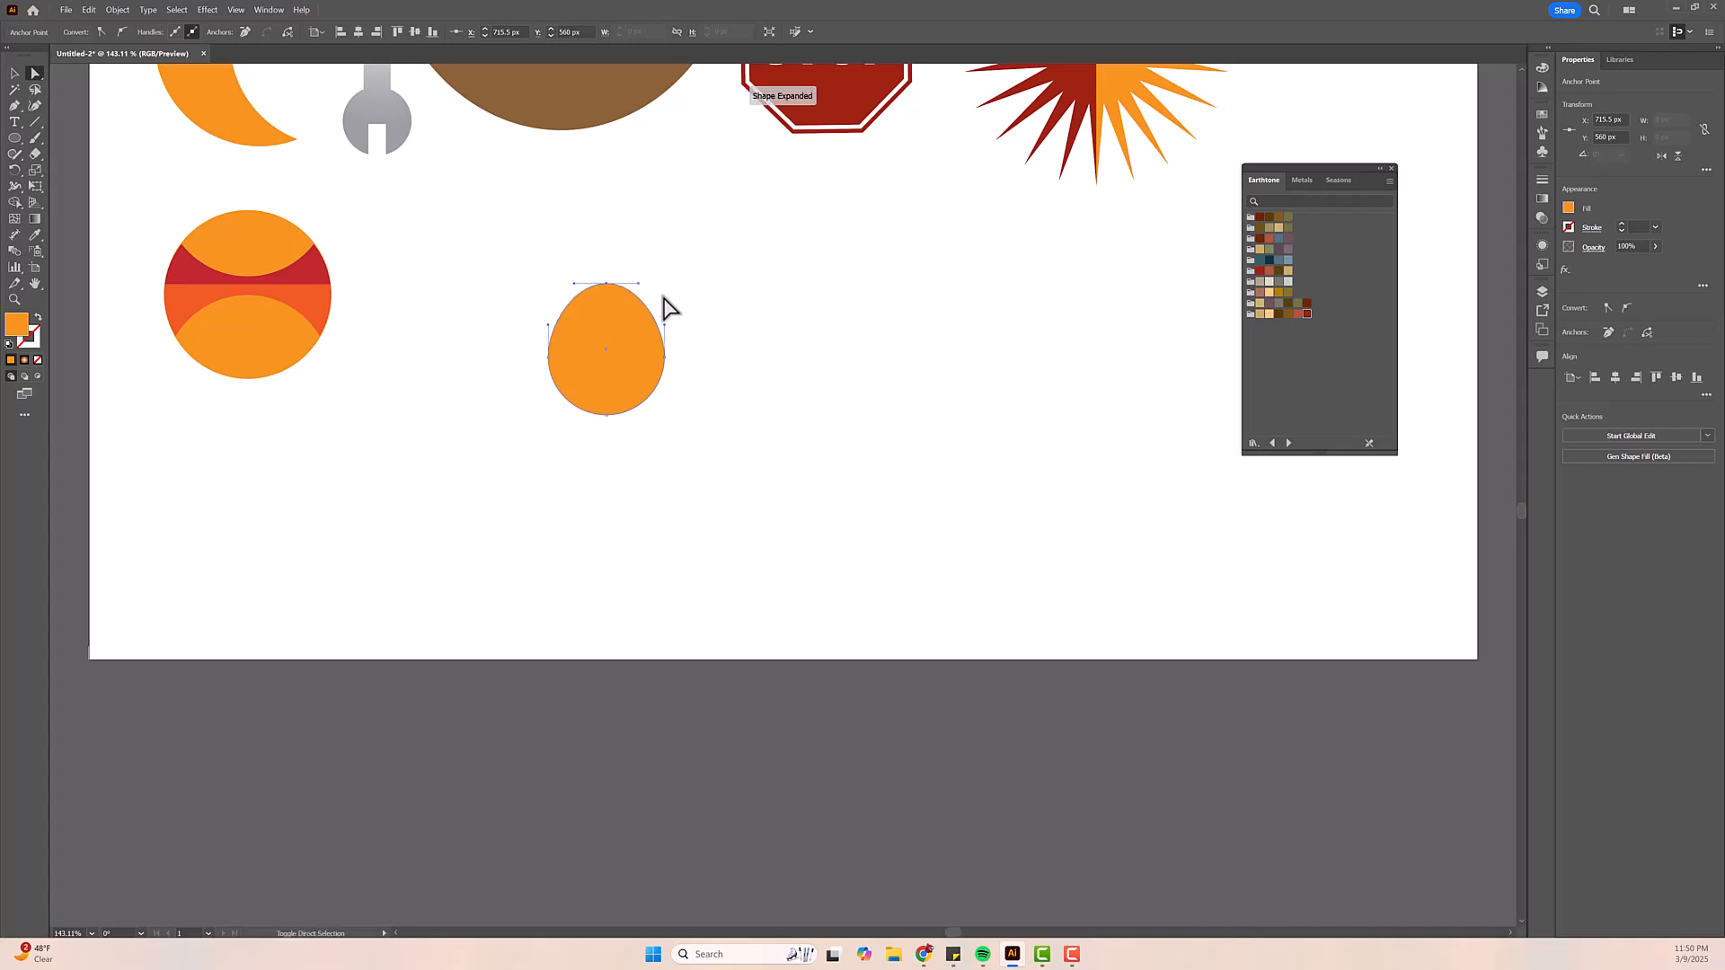
key("Up")
key("Up")
key("Up")
key("Up")
key("Up")
key("Up")
key("Up")
key("Up")
key("Up")
key("Up")
key("Up")
key("Up")
key("Up")
key("Up")
key("Up")
key("Up")
key("Up")
key("Up")
key("Up")
key("Up")
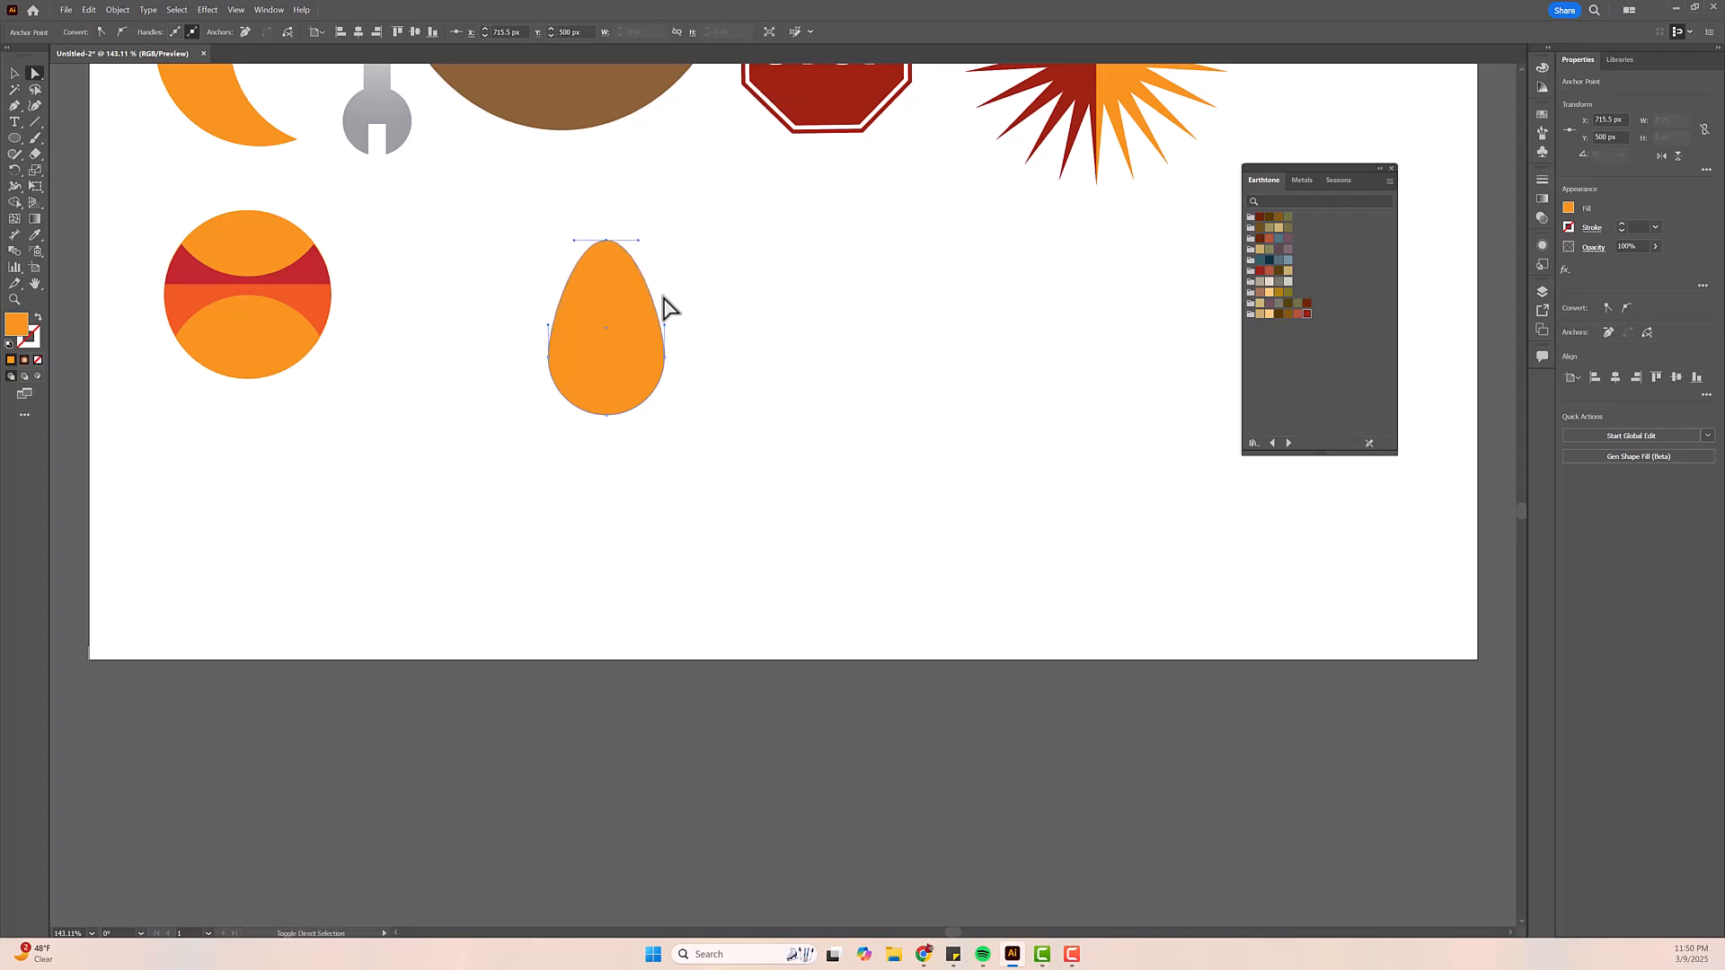
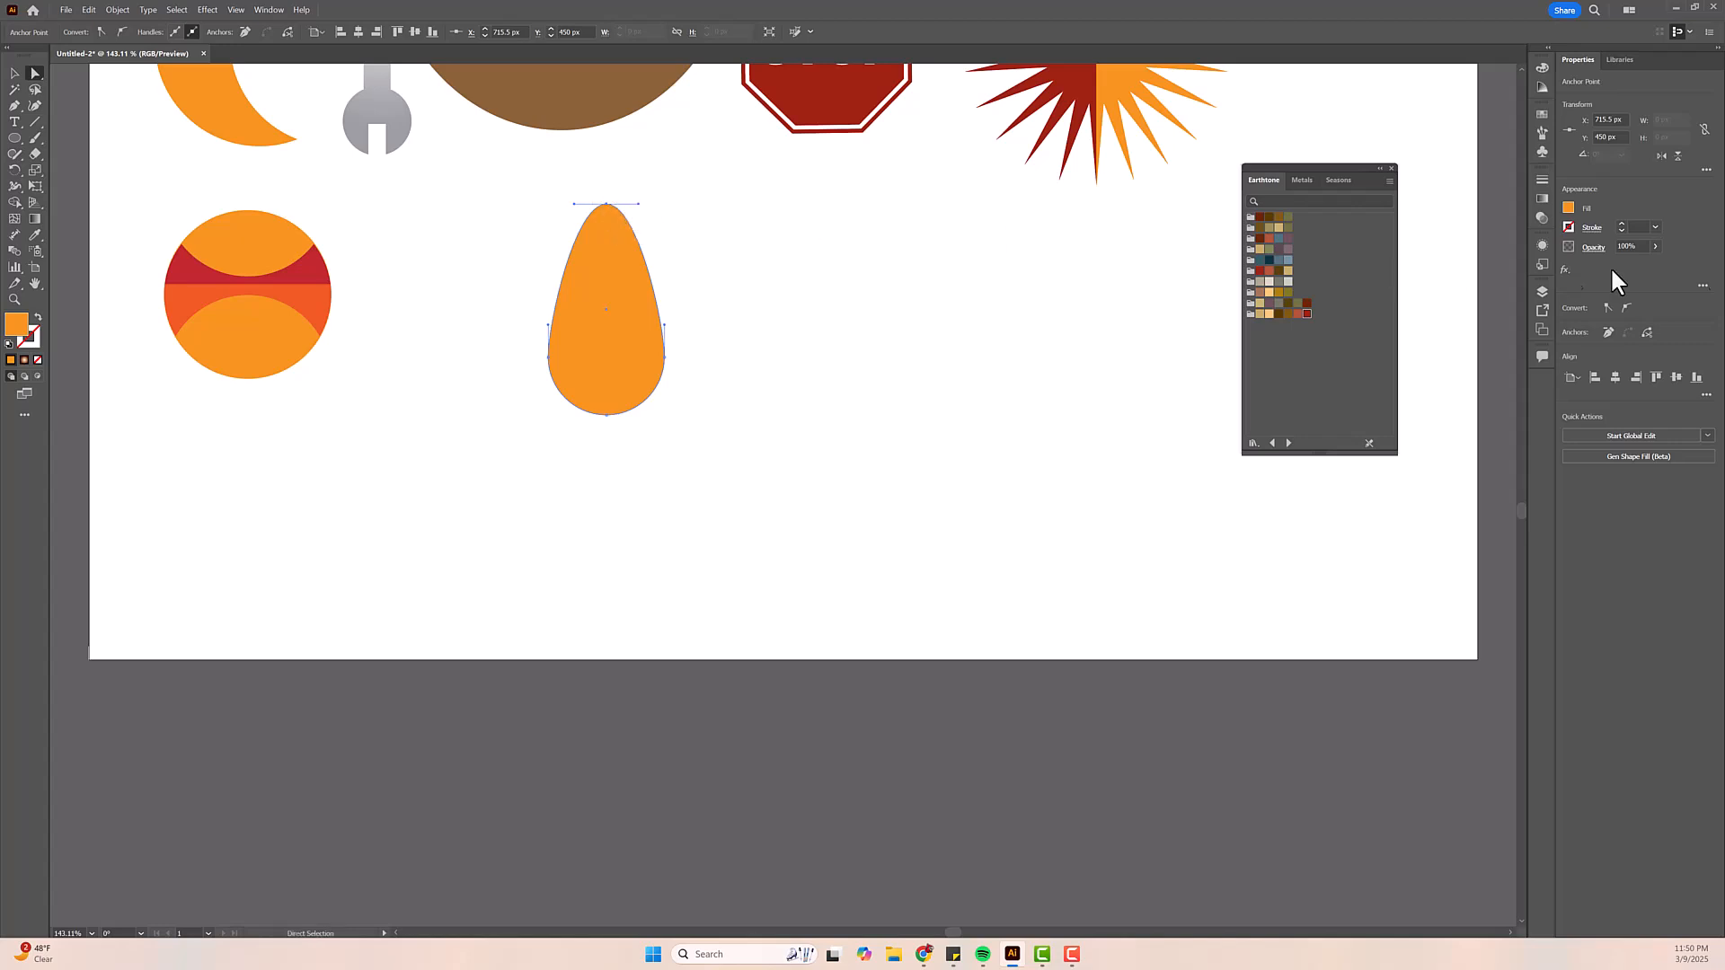
- Convert the stretched shape's top anchor point to a corner to form a pointed teardrop
left_click(1608, 308)
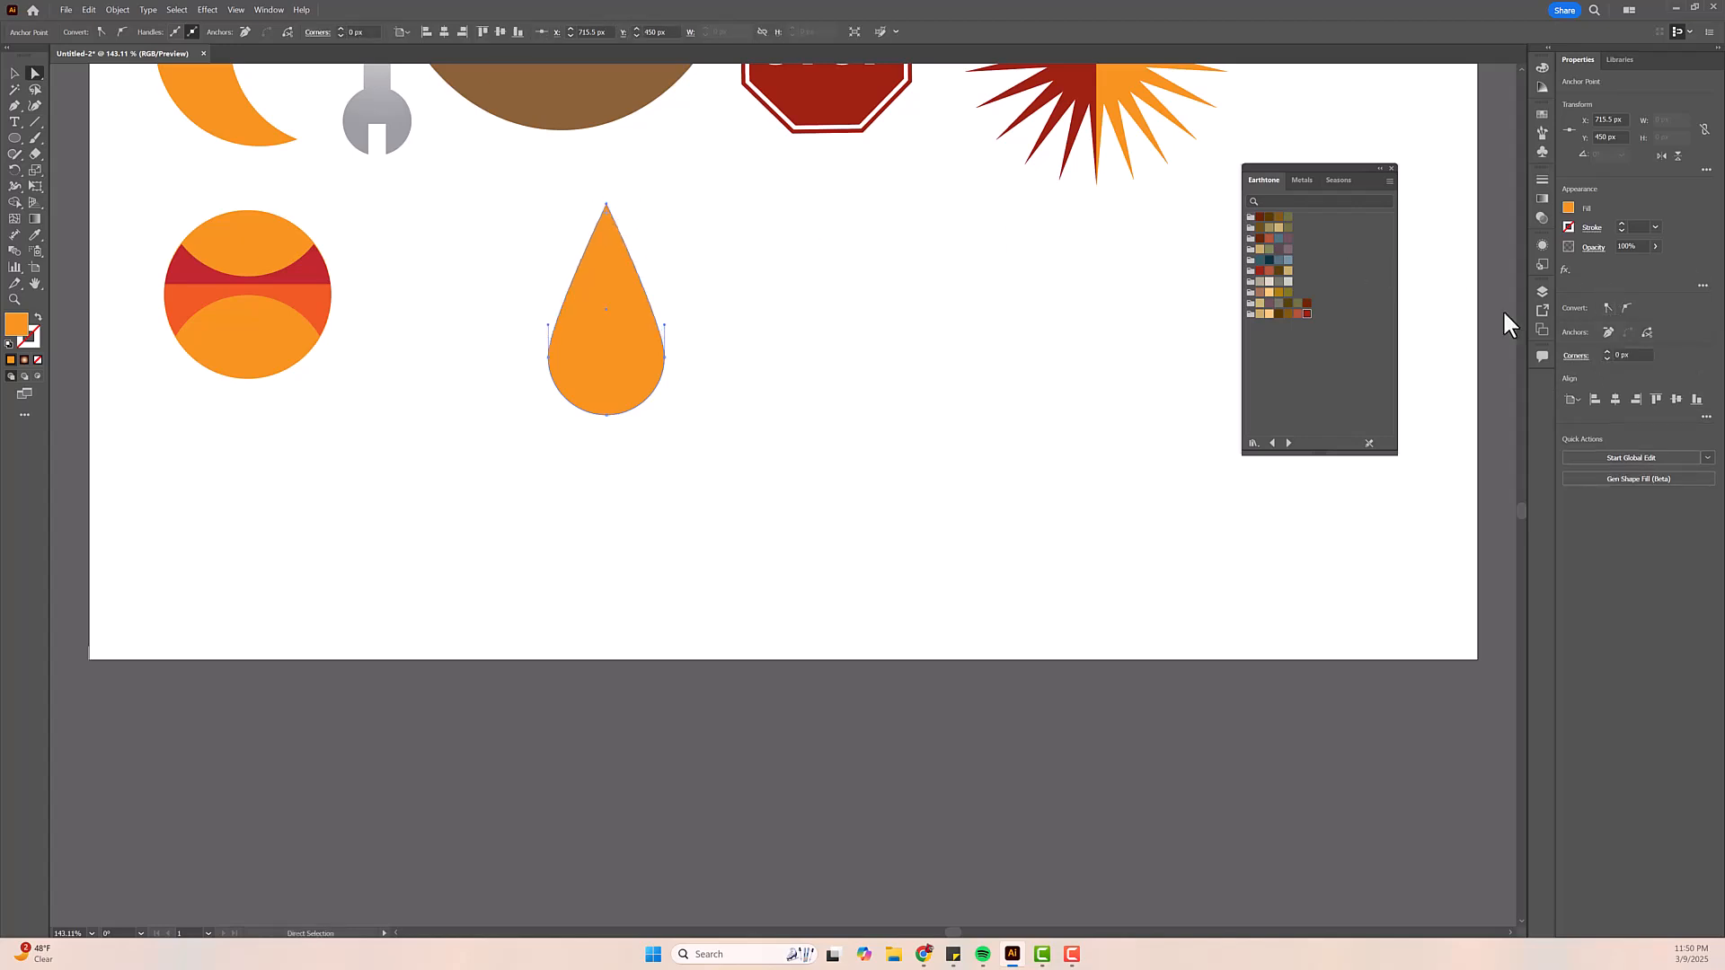
left_click(1623, 309)
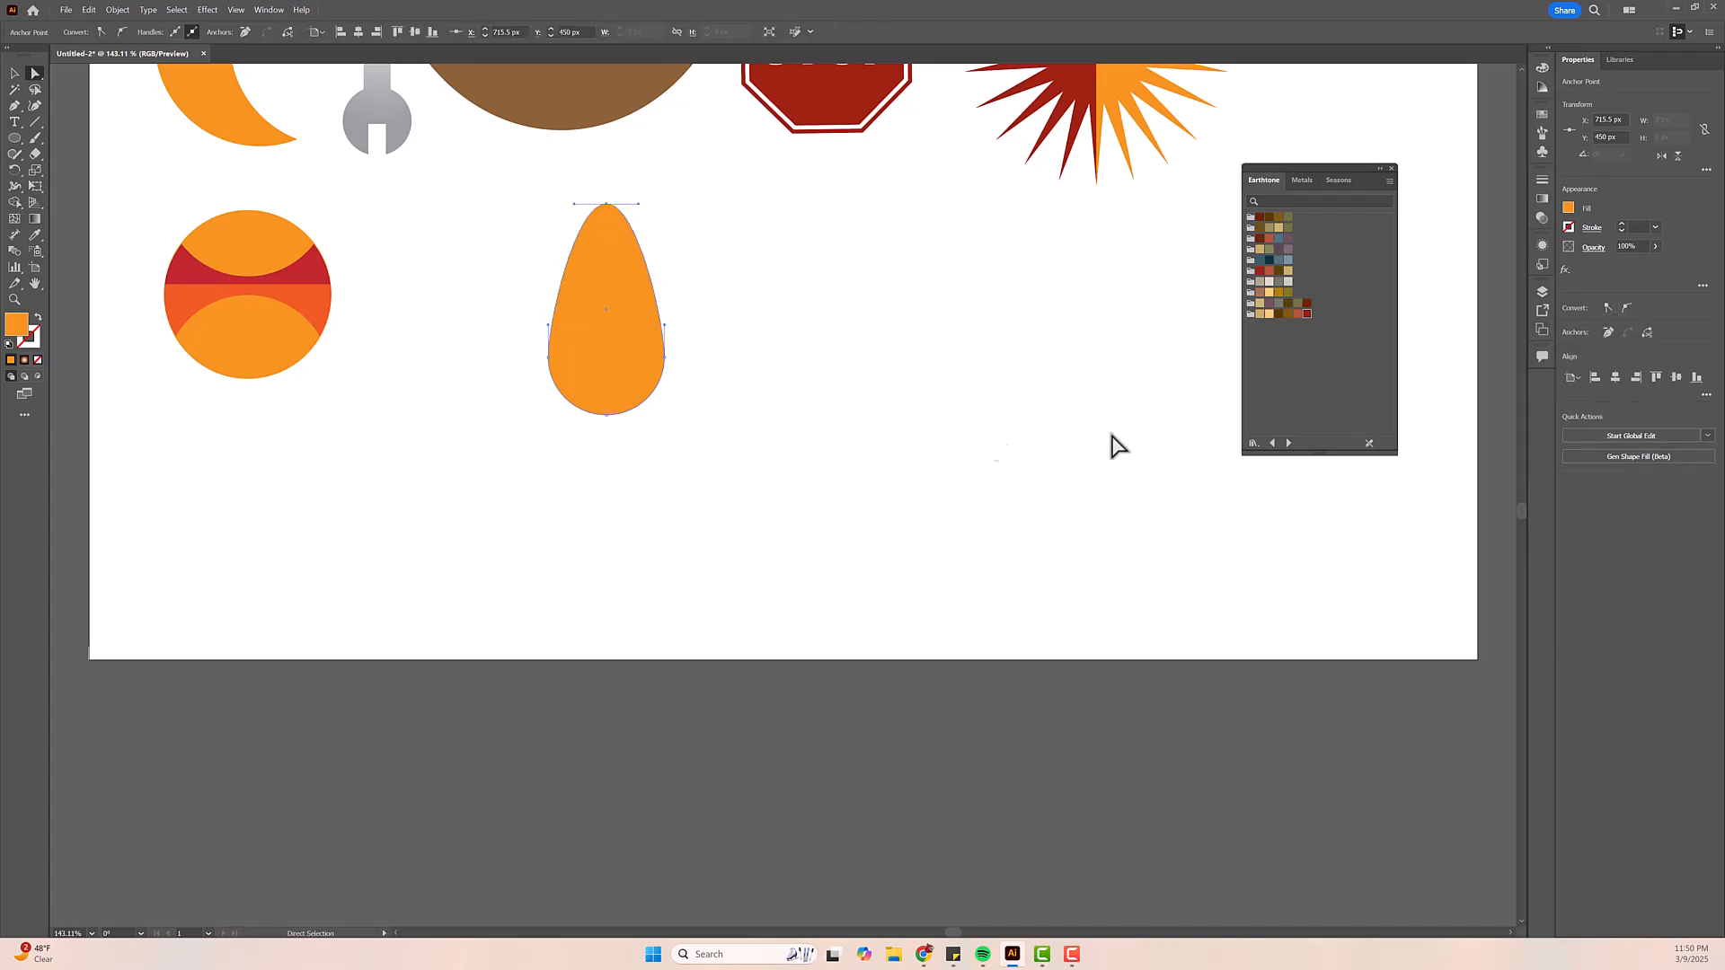
left_click(608, 206)
left_click(1608, 309)
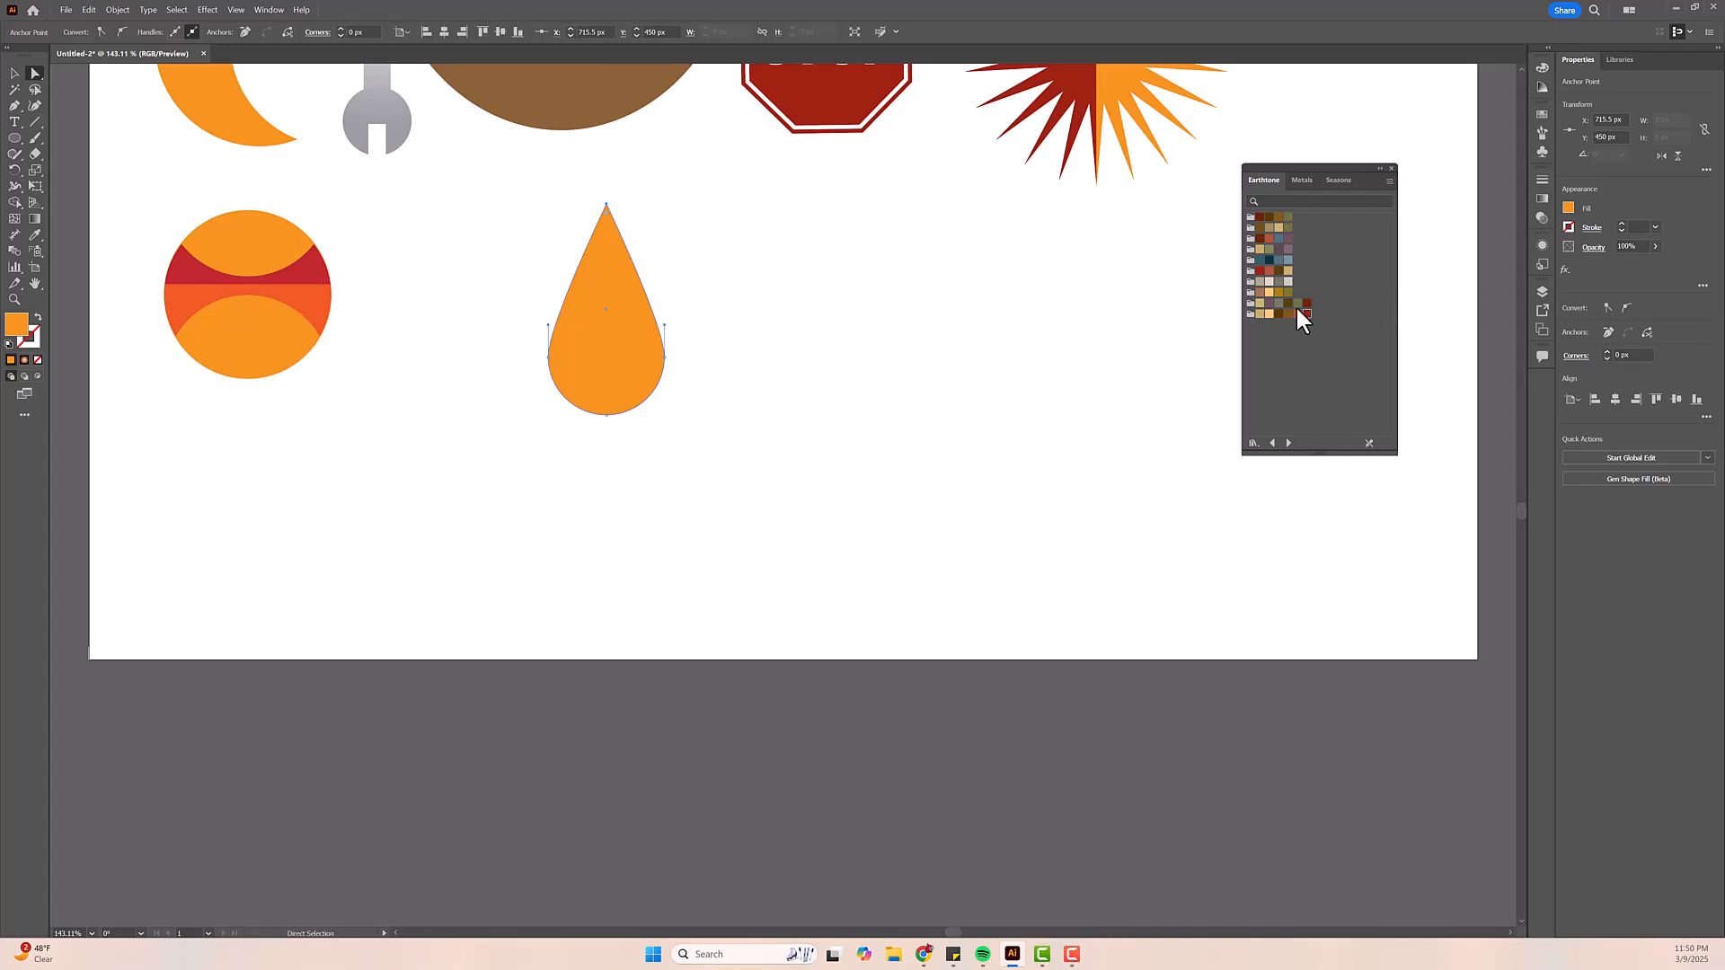
- Rotate the teardrop 180° so its point faces down, and fill it with yellow-green
left_click(14, 73)
left_click_drag(612, 281, 586, 484)
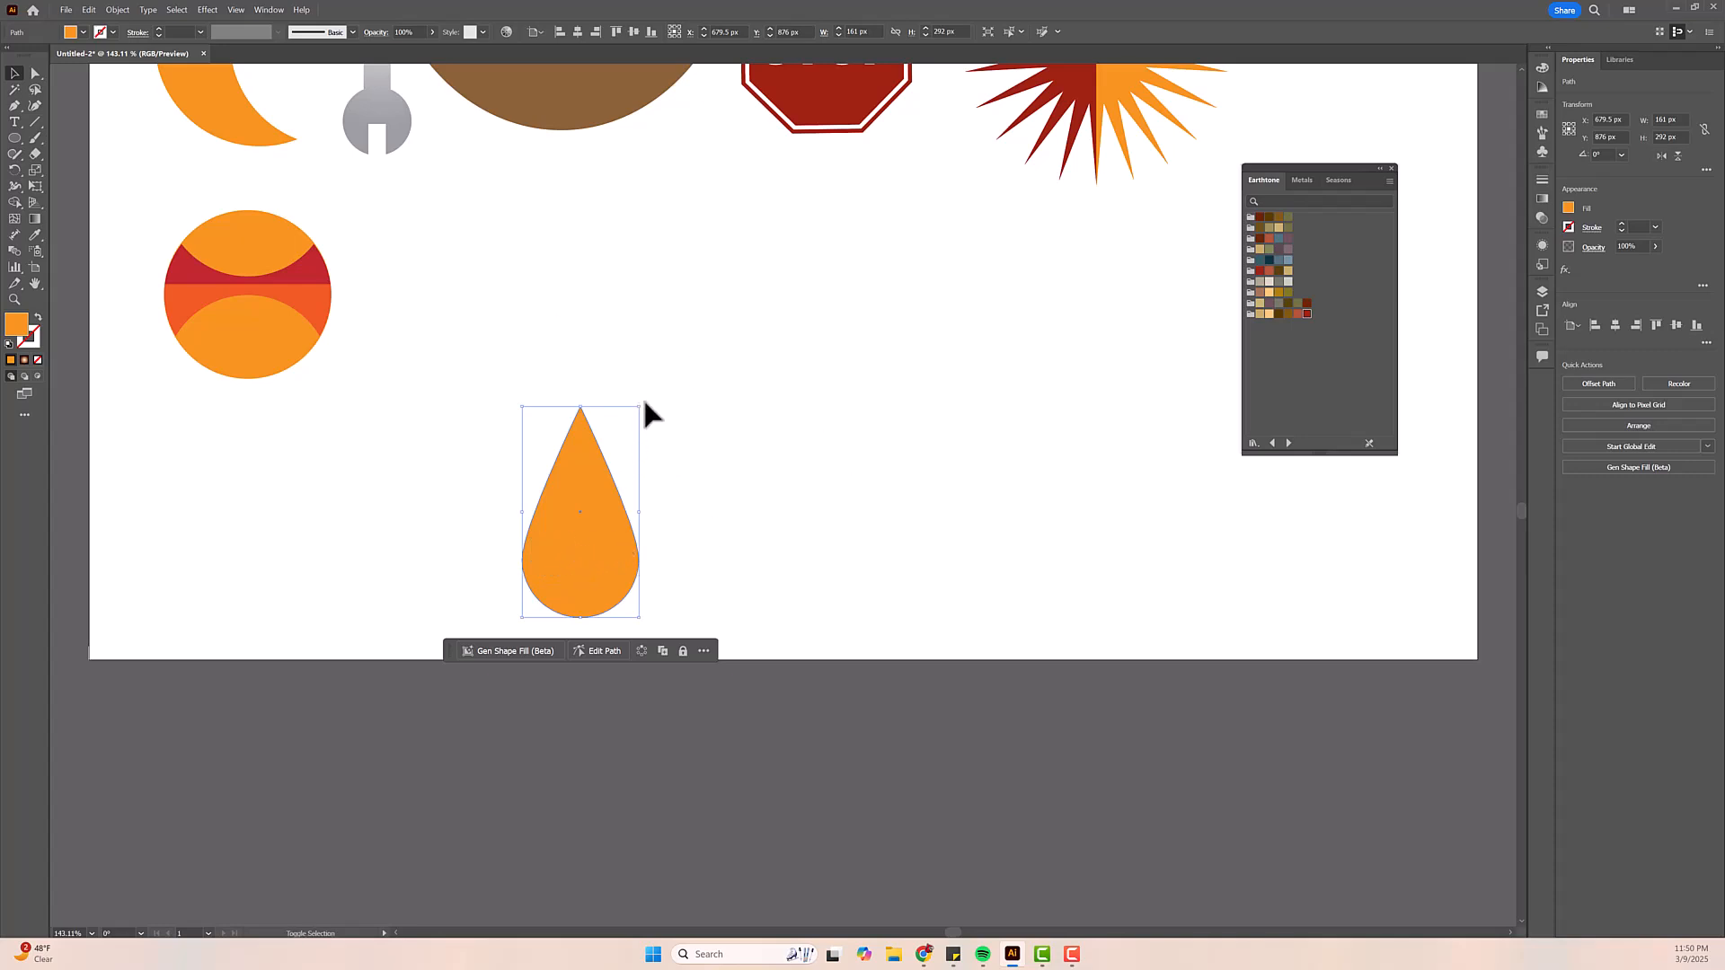
left_click_drag(644, 404, 514, 782)
left_click_drag(608, 509, 685, 365)
left_click(1568, 208)
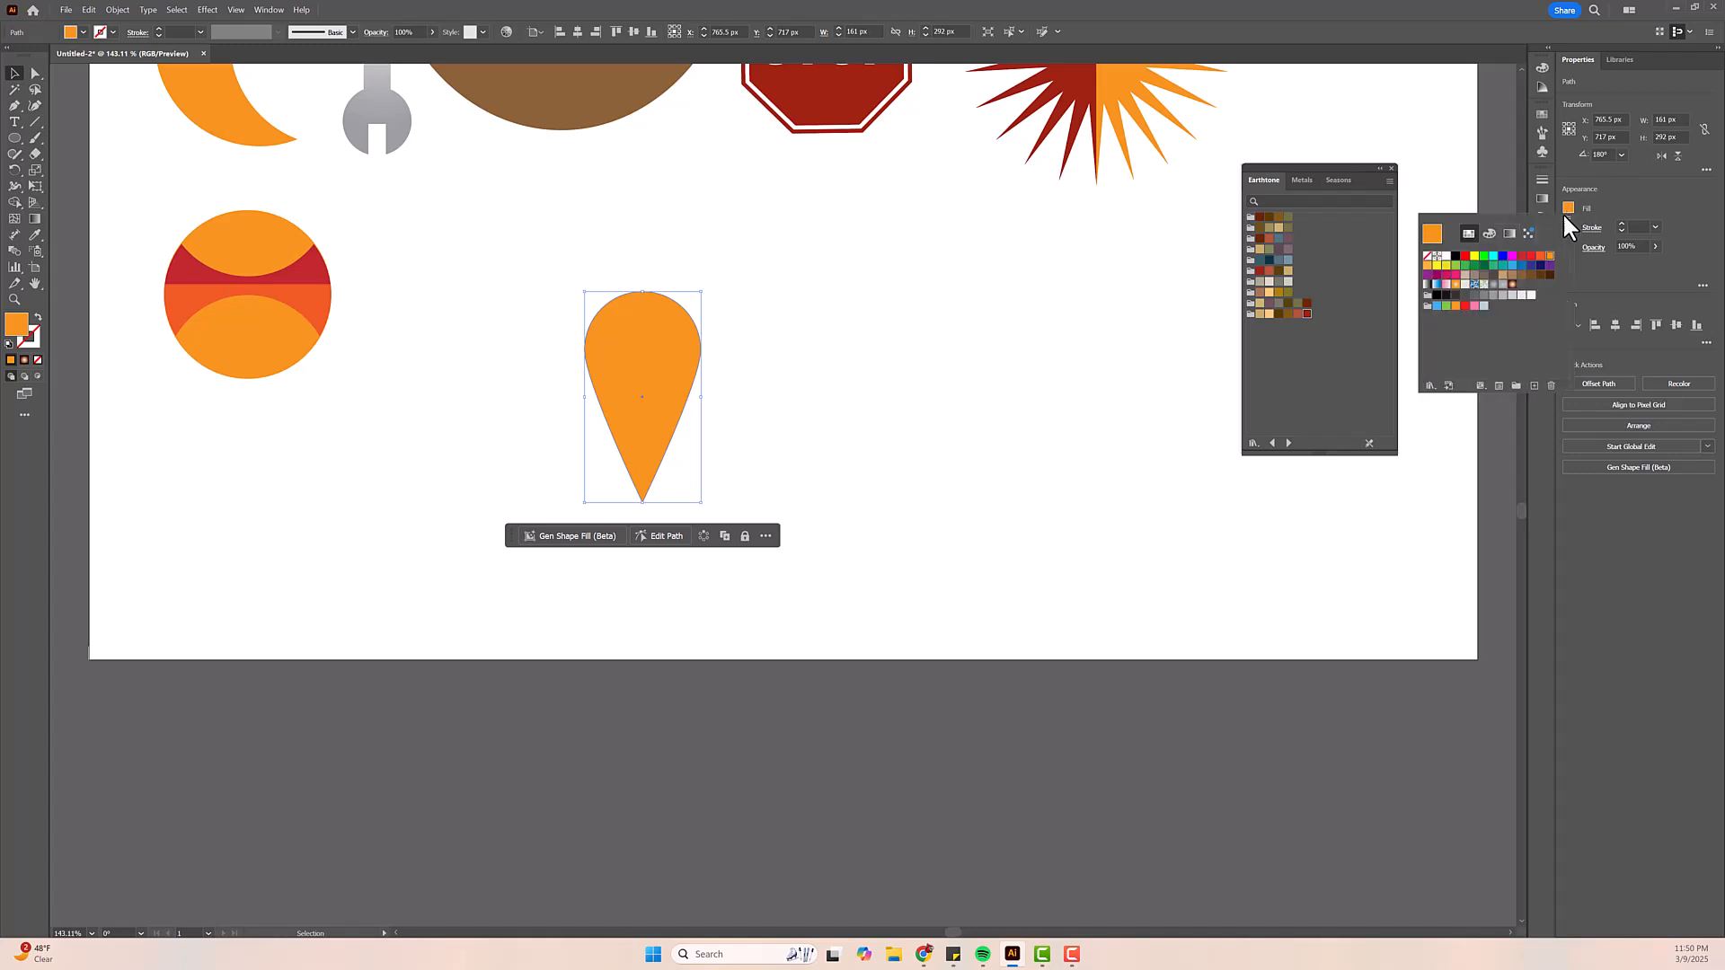
left_click(1445, 267)
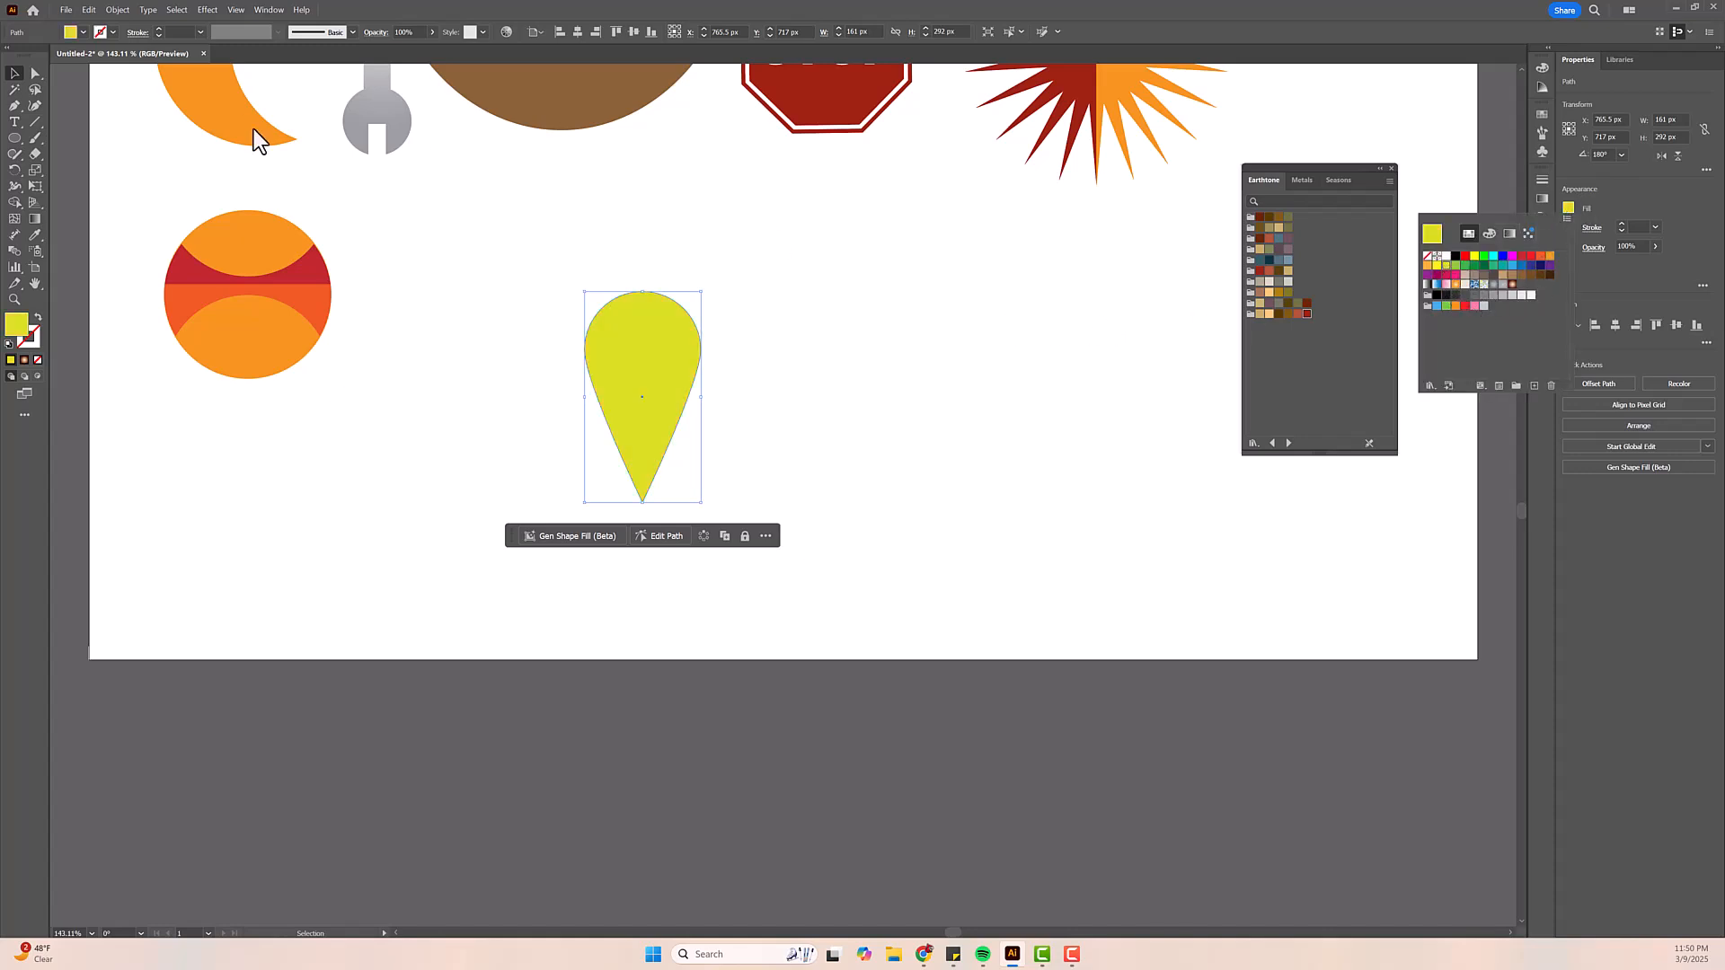
- Narrow the yellow-green teardrop to about 96 px wide and shift the petal slightly up and to the right
left_click(19, 76)
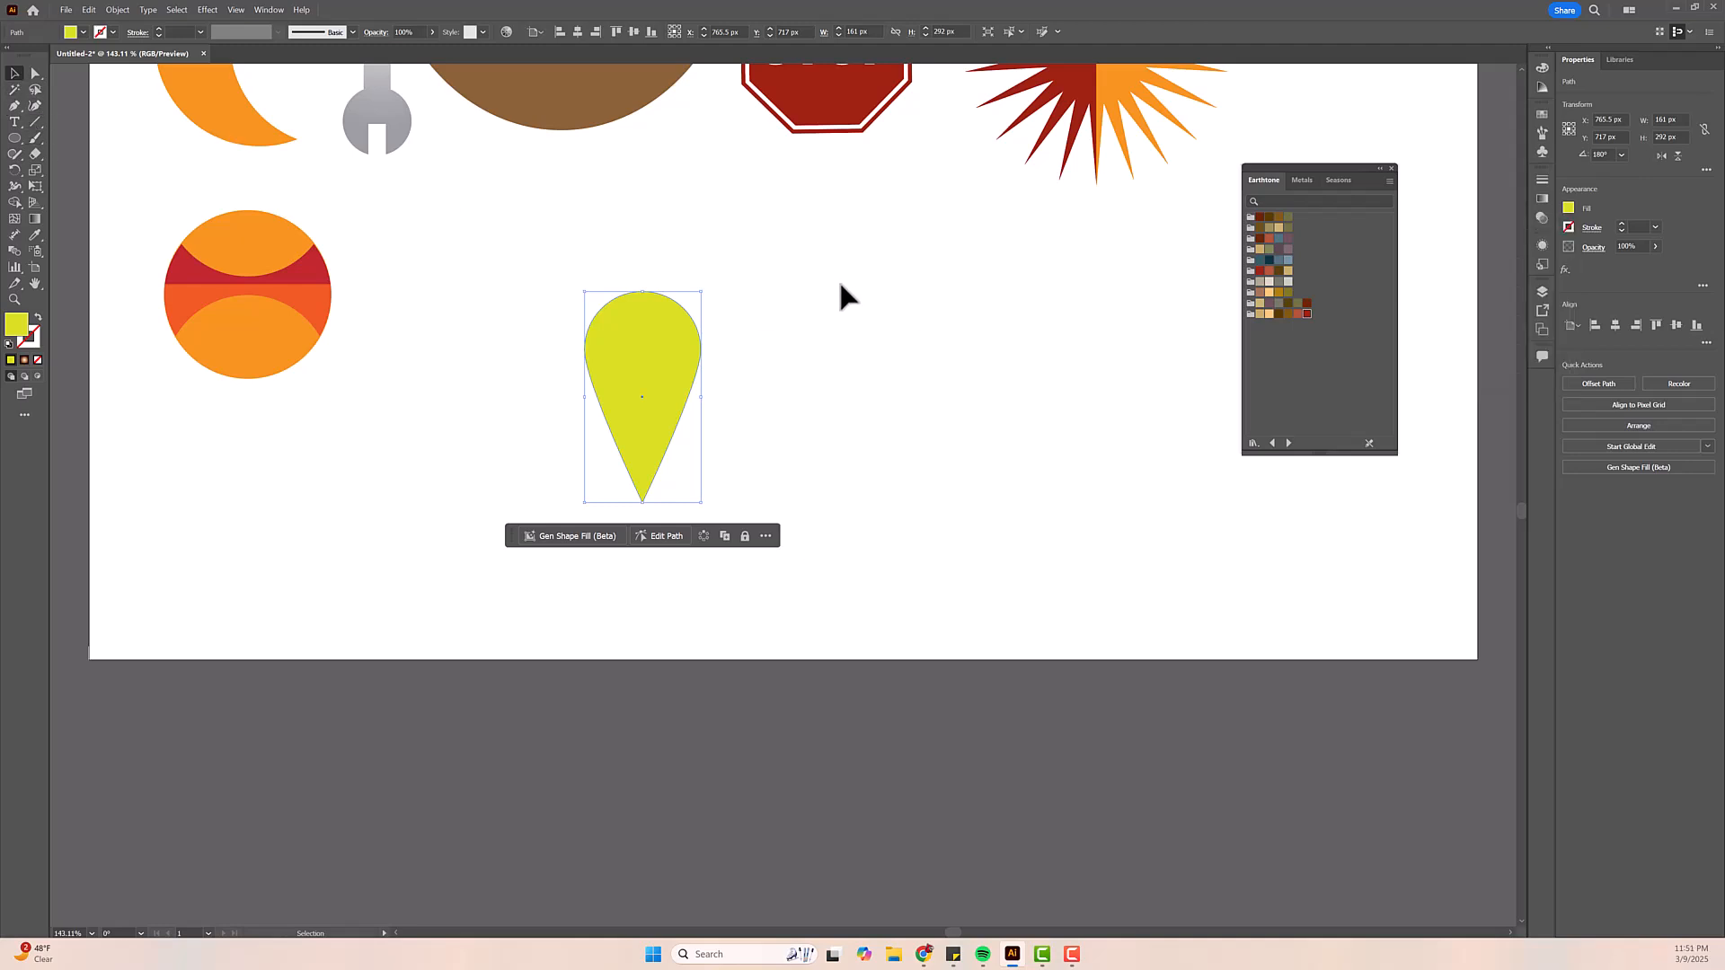
left_click_drag(704, 403, 656, 396)
left_click(742, 377)
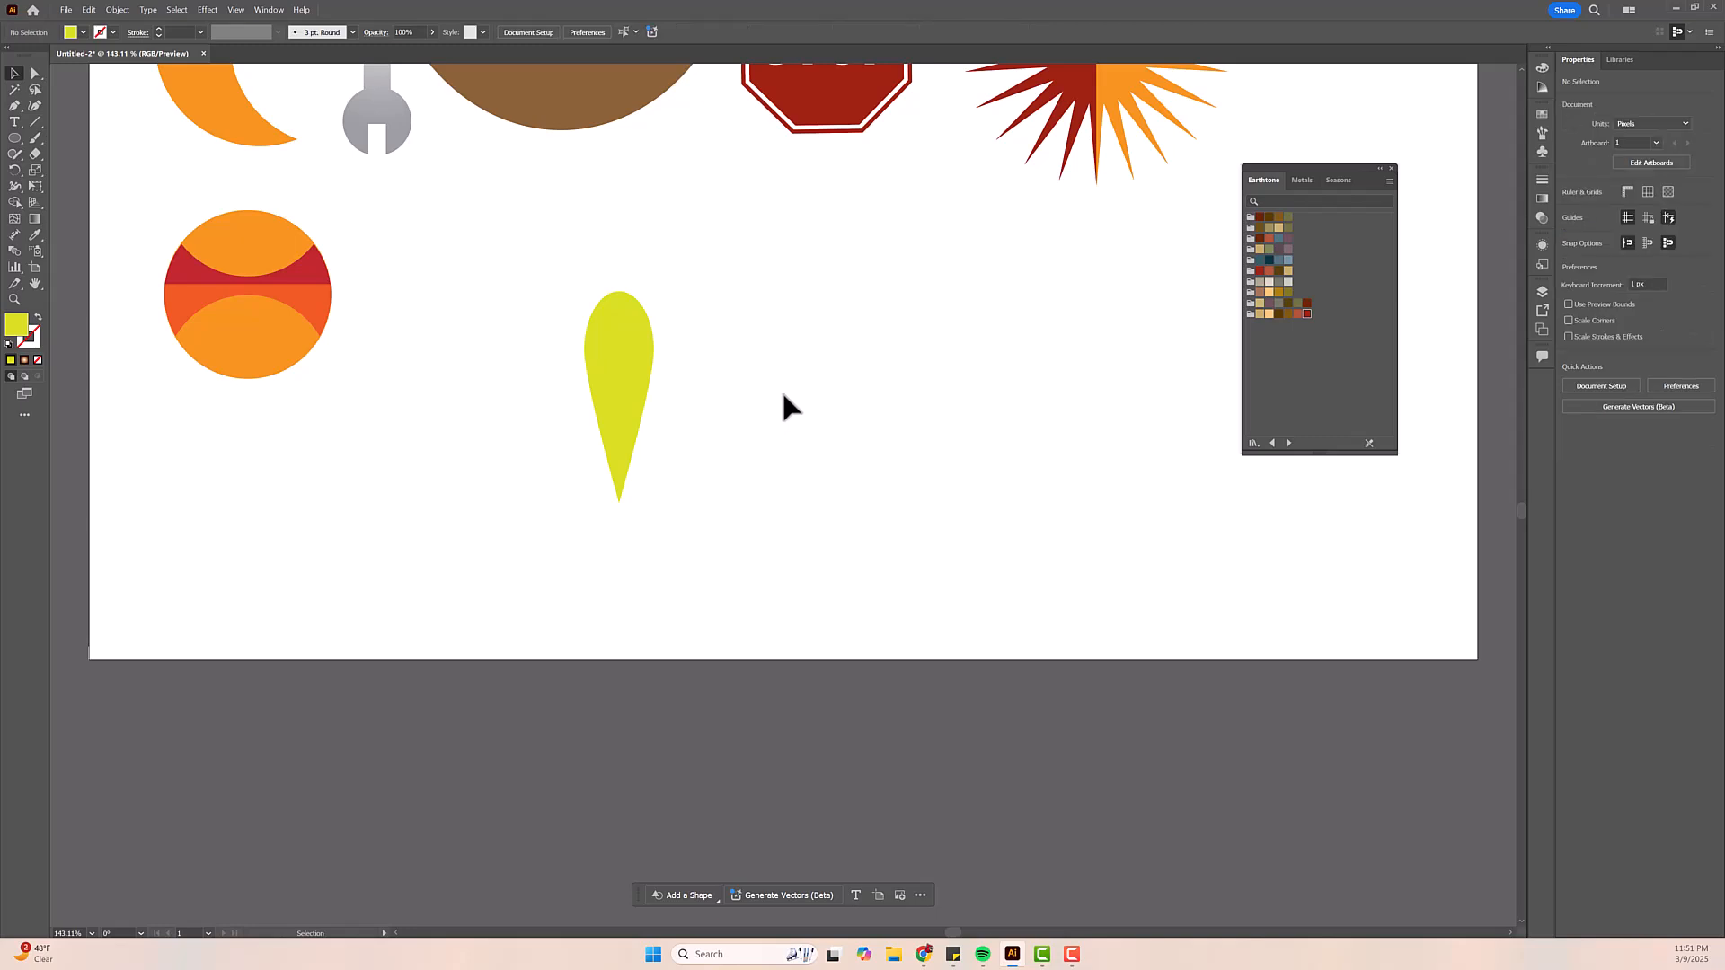
left_click(616, 371)
left_click_drag(632, 373, 685, 357)
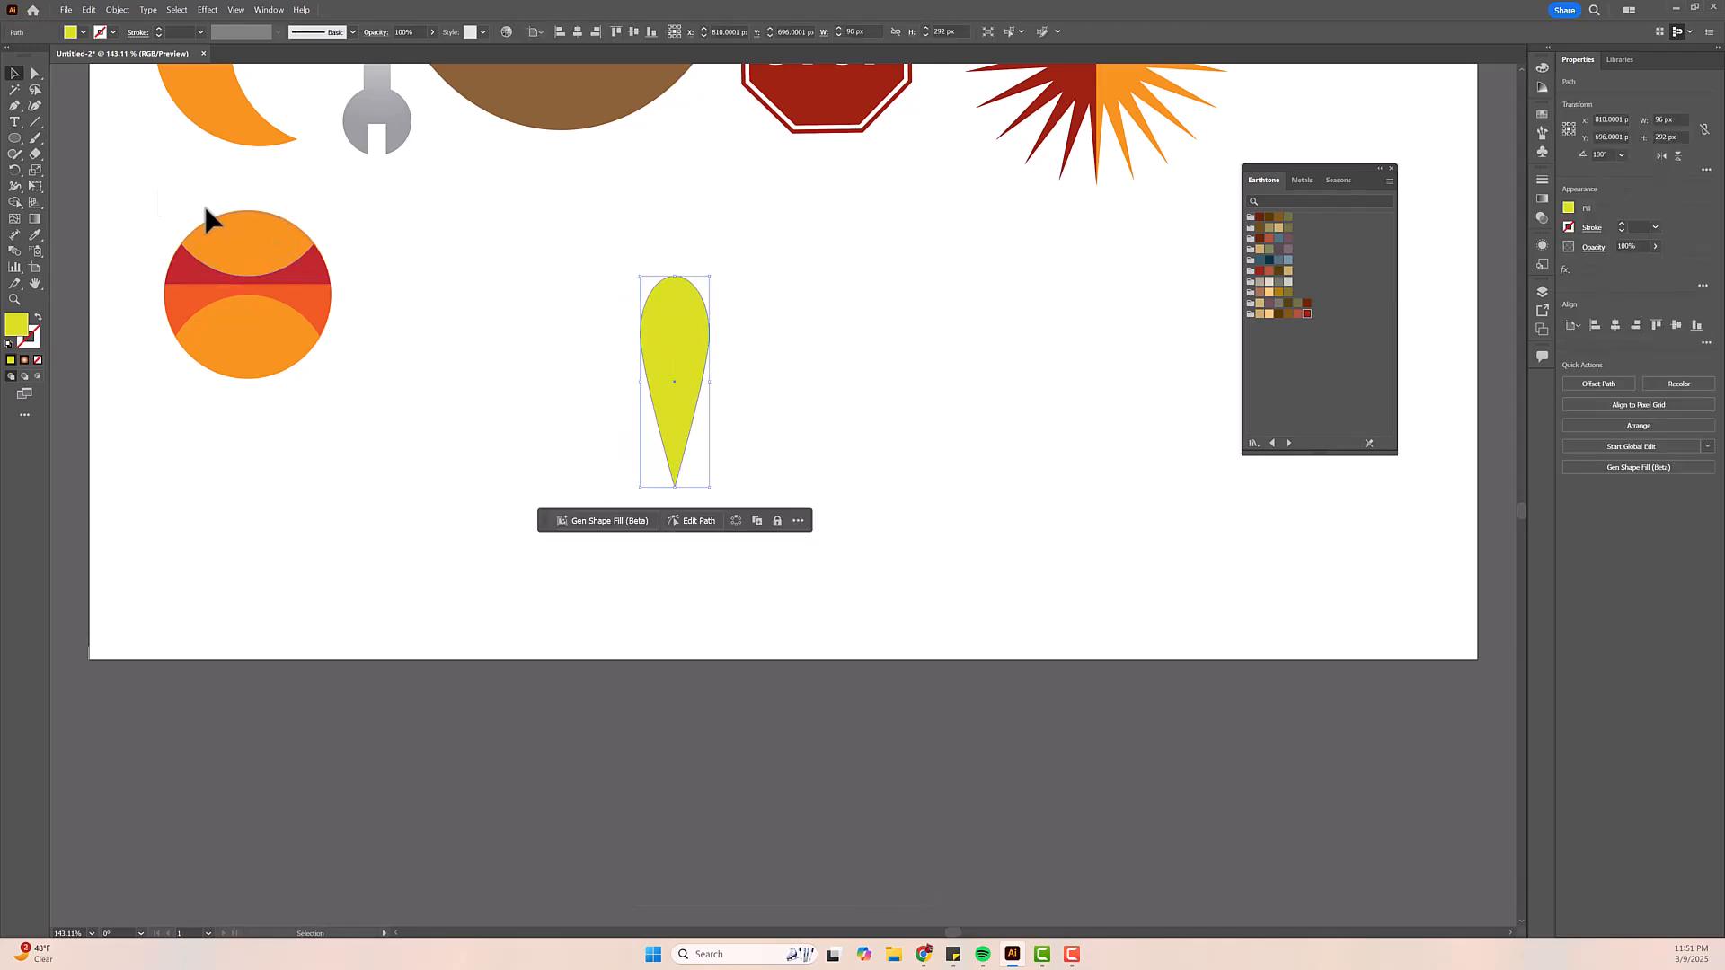
- Copy the petal rotated about 8° around its pointed tip and repeat the transformation until the petals complete a full circle
left_click(16, 171)
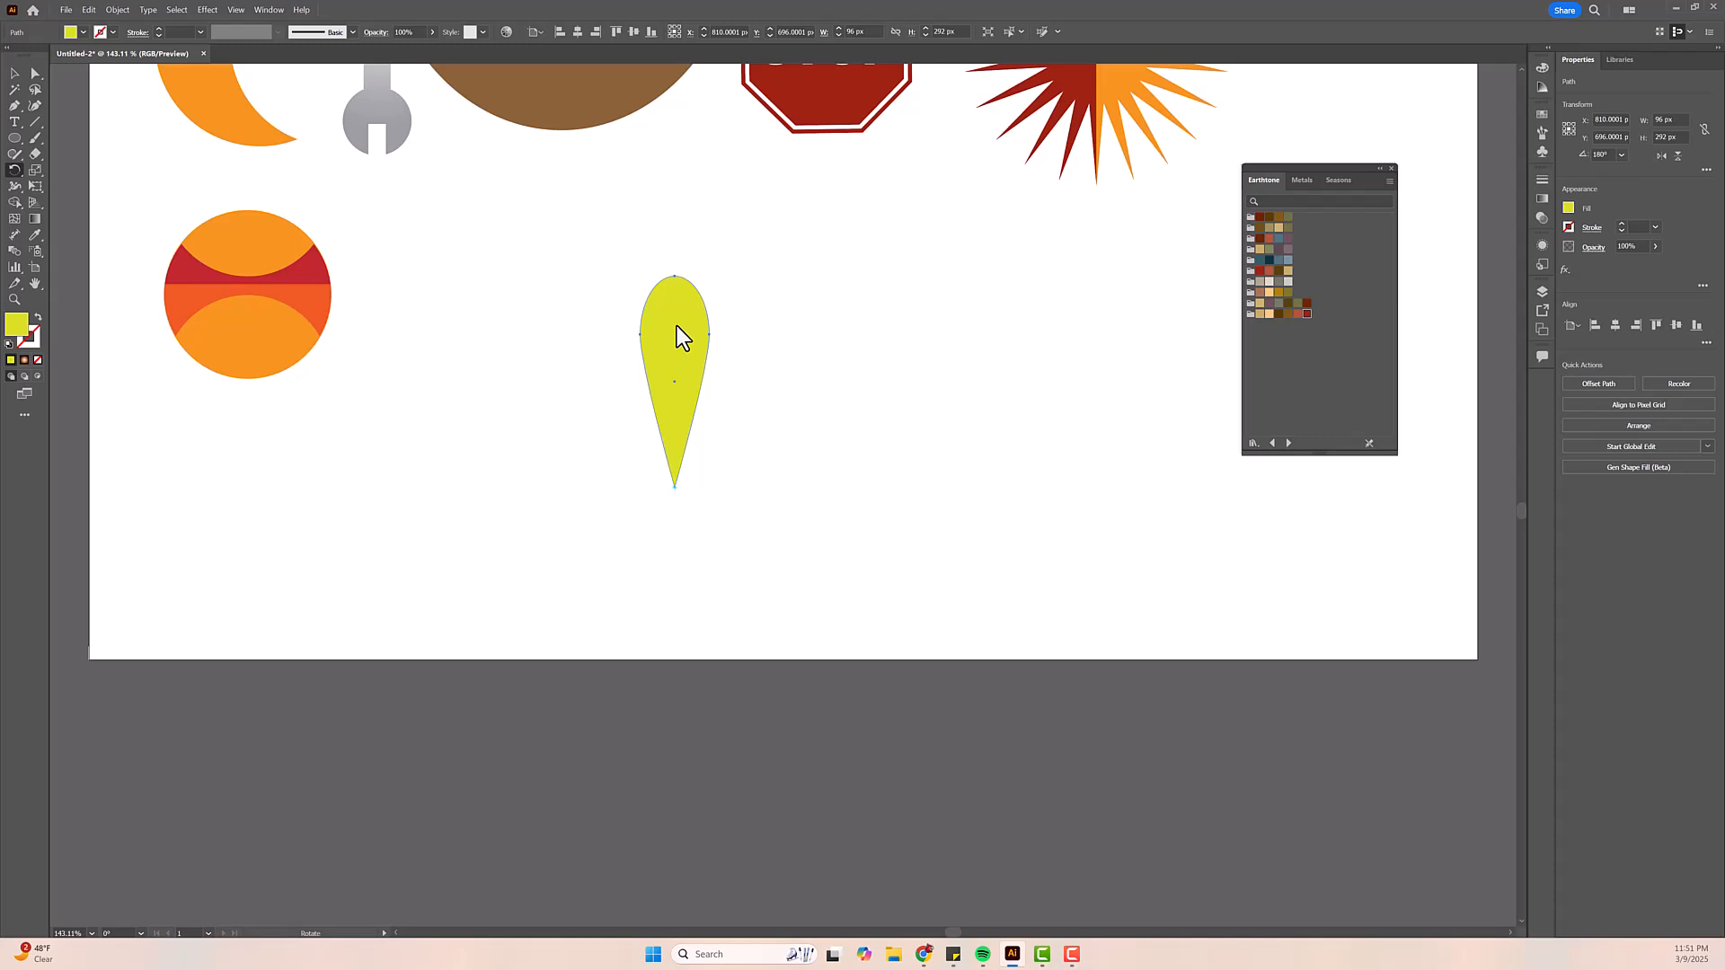
left_click_drag(675, 325, 700, 327)
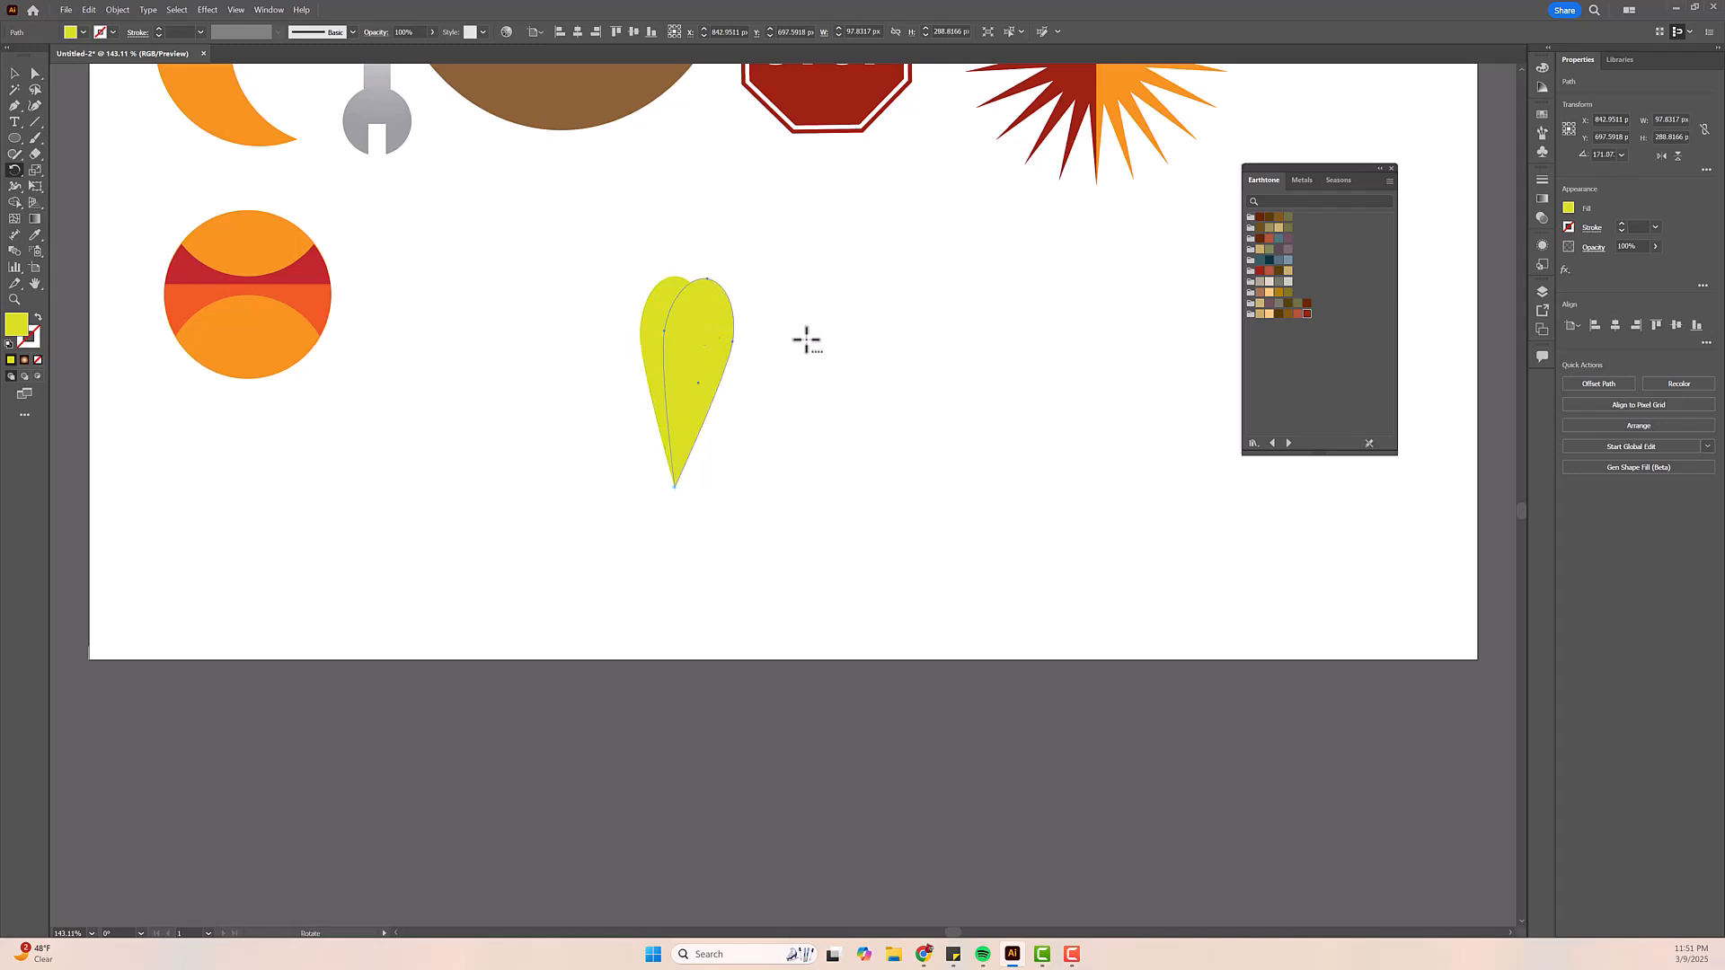
key("v")
key("ctrl+d")
key("ctrl+d")
key("ctrl+d")
key("ctrl+d")
key("ctrl+d")
key("ctrl+d")
key("ctrl+d")
key("ctrl+d")
key("ctrl+d")
key("ctrl+d")
key("ctrl+d")
key("ctrl+d")
key("ctrl+d")
key("ctrl+d")
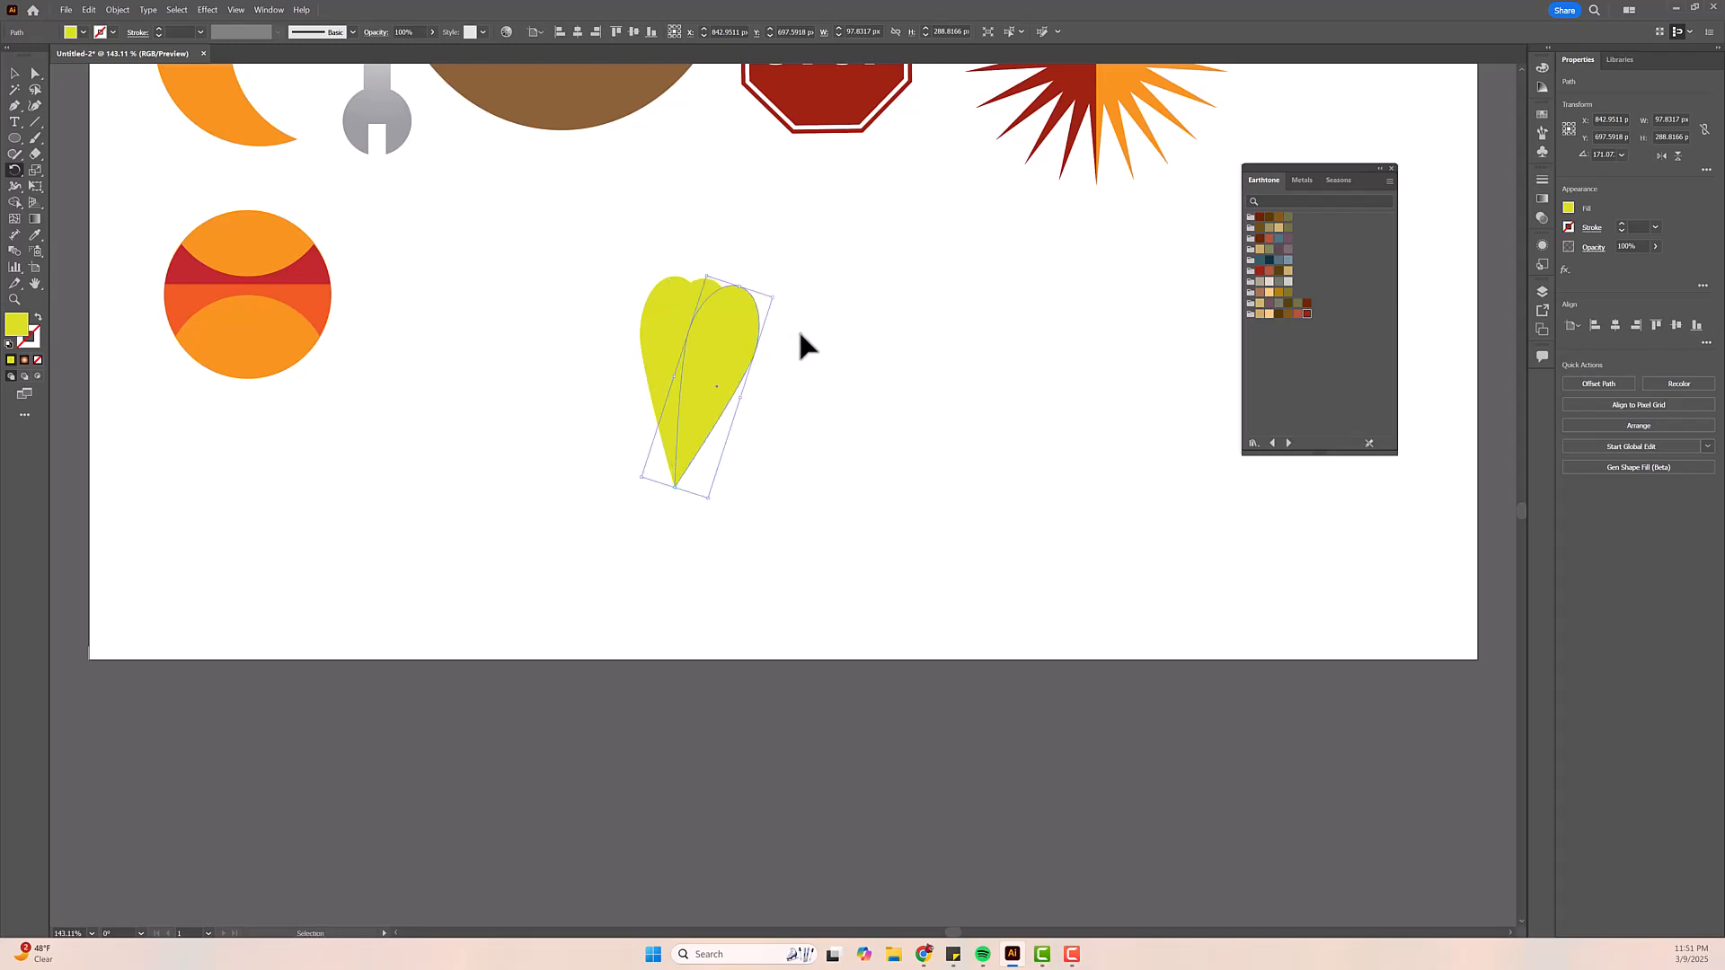
key("ctrl+d")
key("ctrl+d")
key("ctrl+d")
key("ctrl+d")
key("ctrl+d")
key("ctrl+d")
key("ctrl+d")
key("ctrl+d")
key("ctrl+d")
key("ctrl+d")
key("ctrl+d")
key("ctrl+d")
key("ctrl+d")
key("ctrl+d")
key("ctrl+d")
key("ctrl+d")
key("ctrl+d")
key("ctrl+d")
key("ctrl+d")
key("ctrl+d")
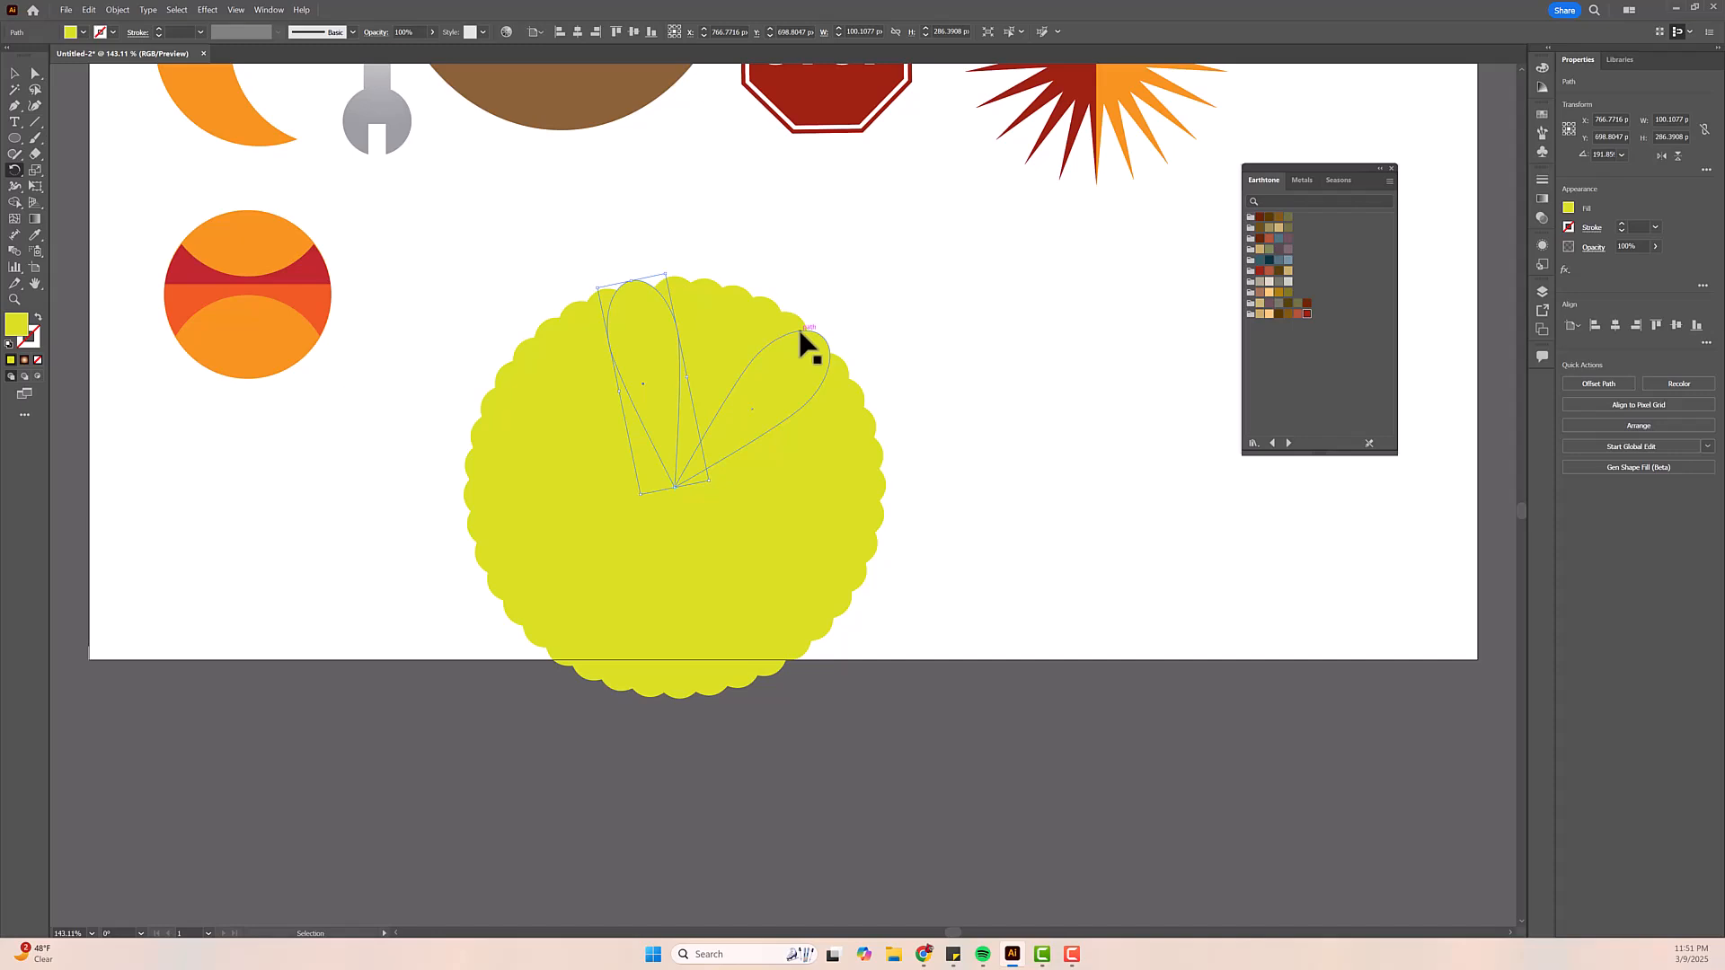
key("r")
left_click(15, 75)
left_click(811, 265)
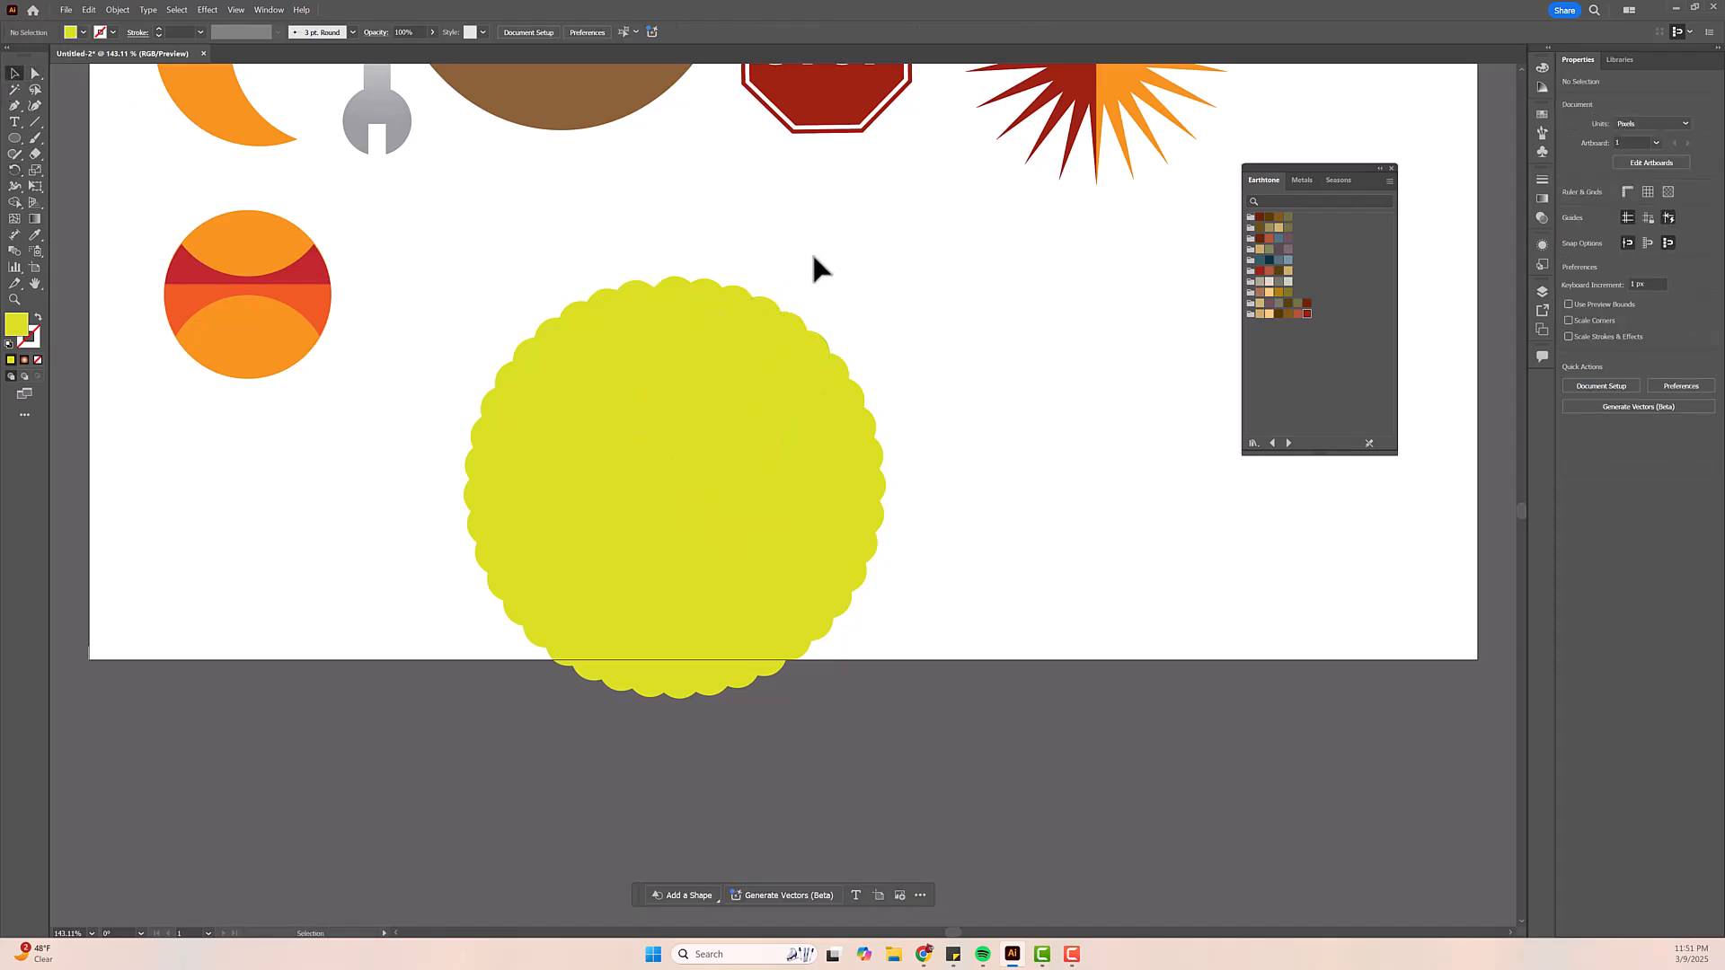
- Reduce the opacity of all the petals to 56%
left_click_drag(468, 247, 933, 765)
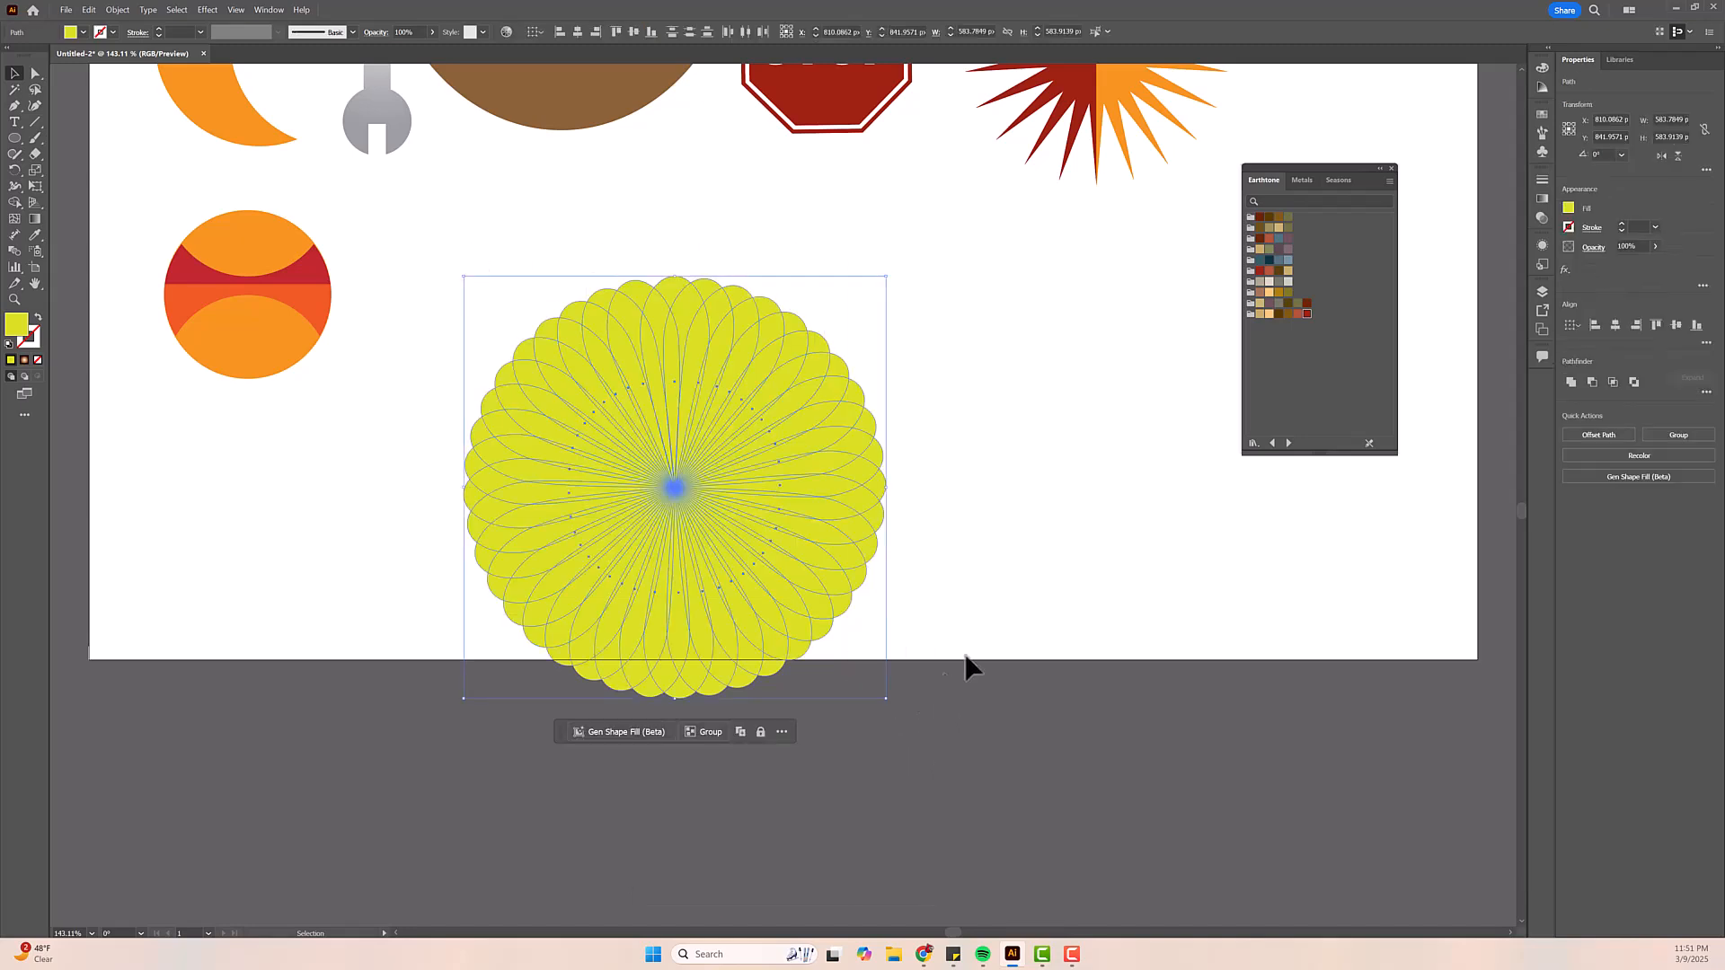
left_click_drag(1652, 256, 1624, 265)
left_click(991, 386)
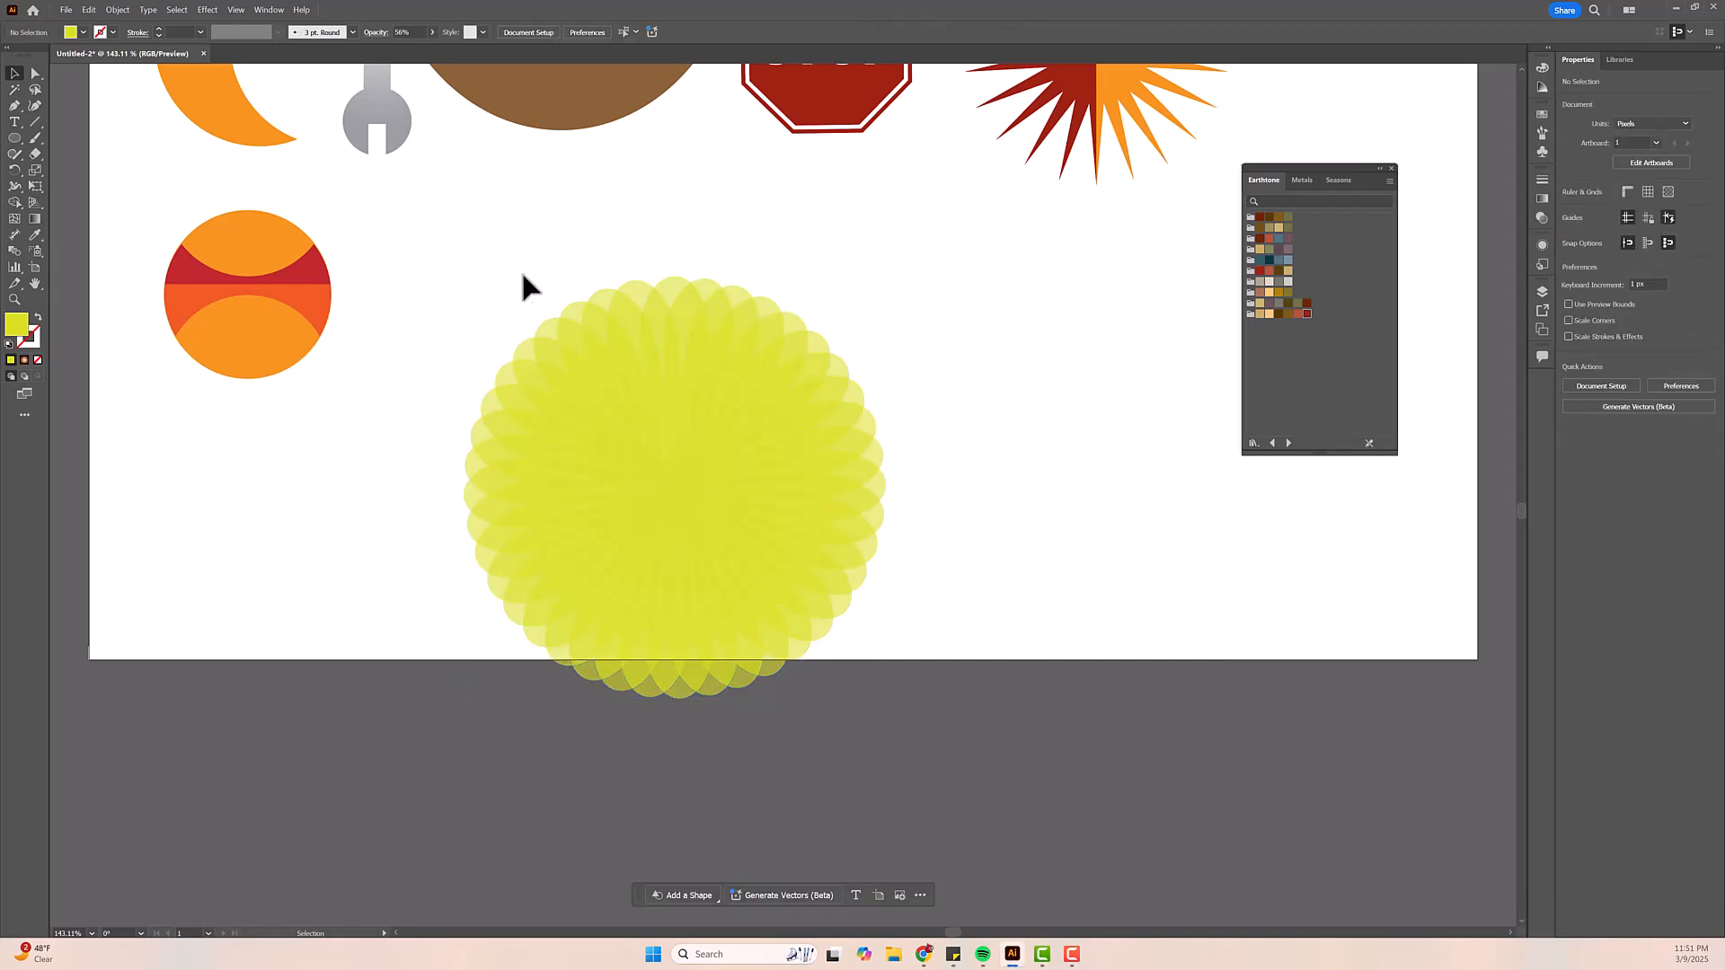
left_click_drag(446, 262, 932, 685)
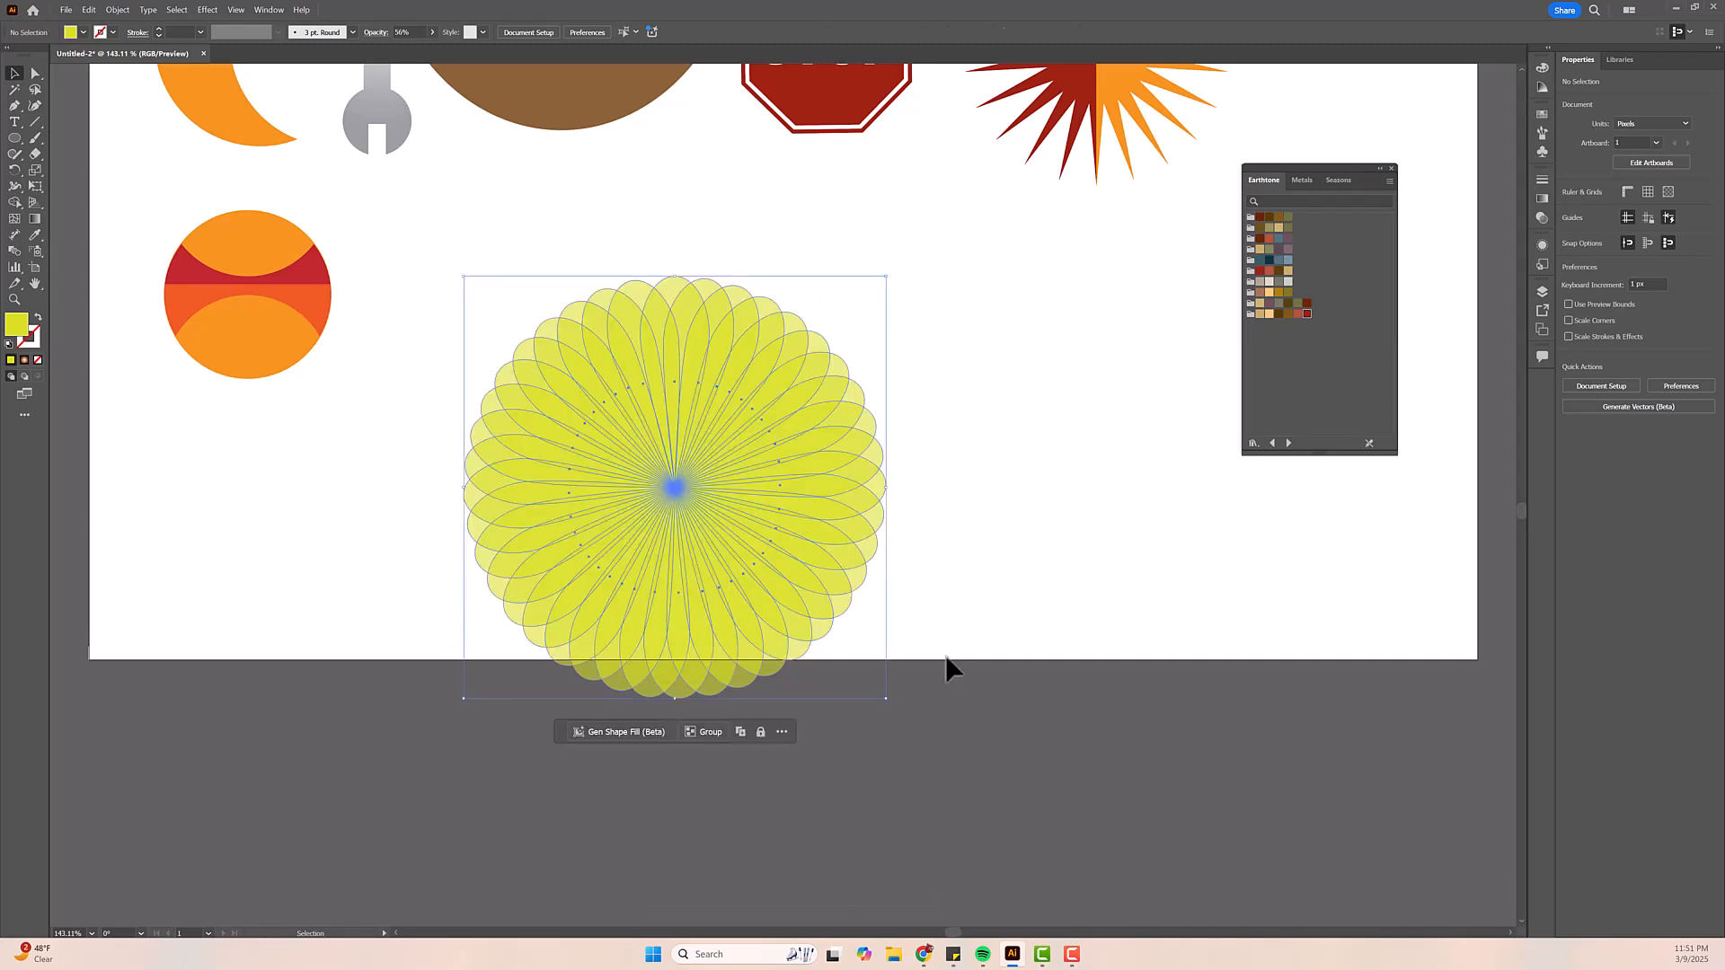
left_click_drag(862, 539, 972, 563)
left_click(690, 656)
key("ctrl+z")
key("ctrl+z")
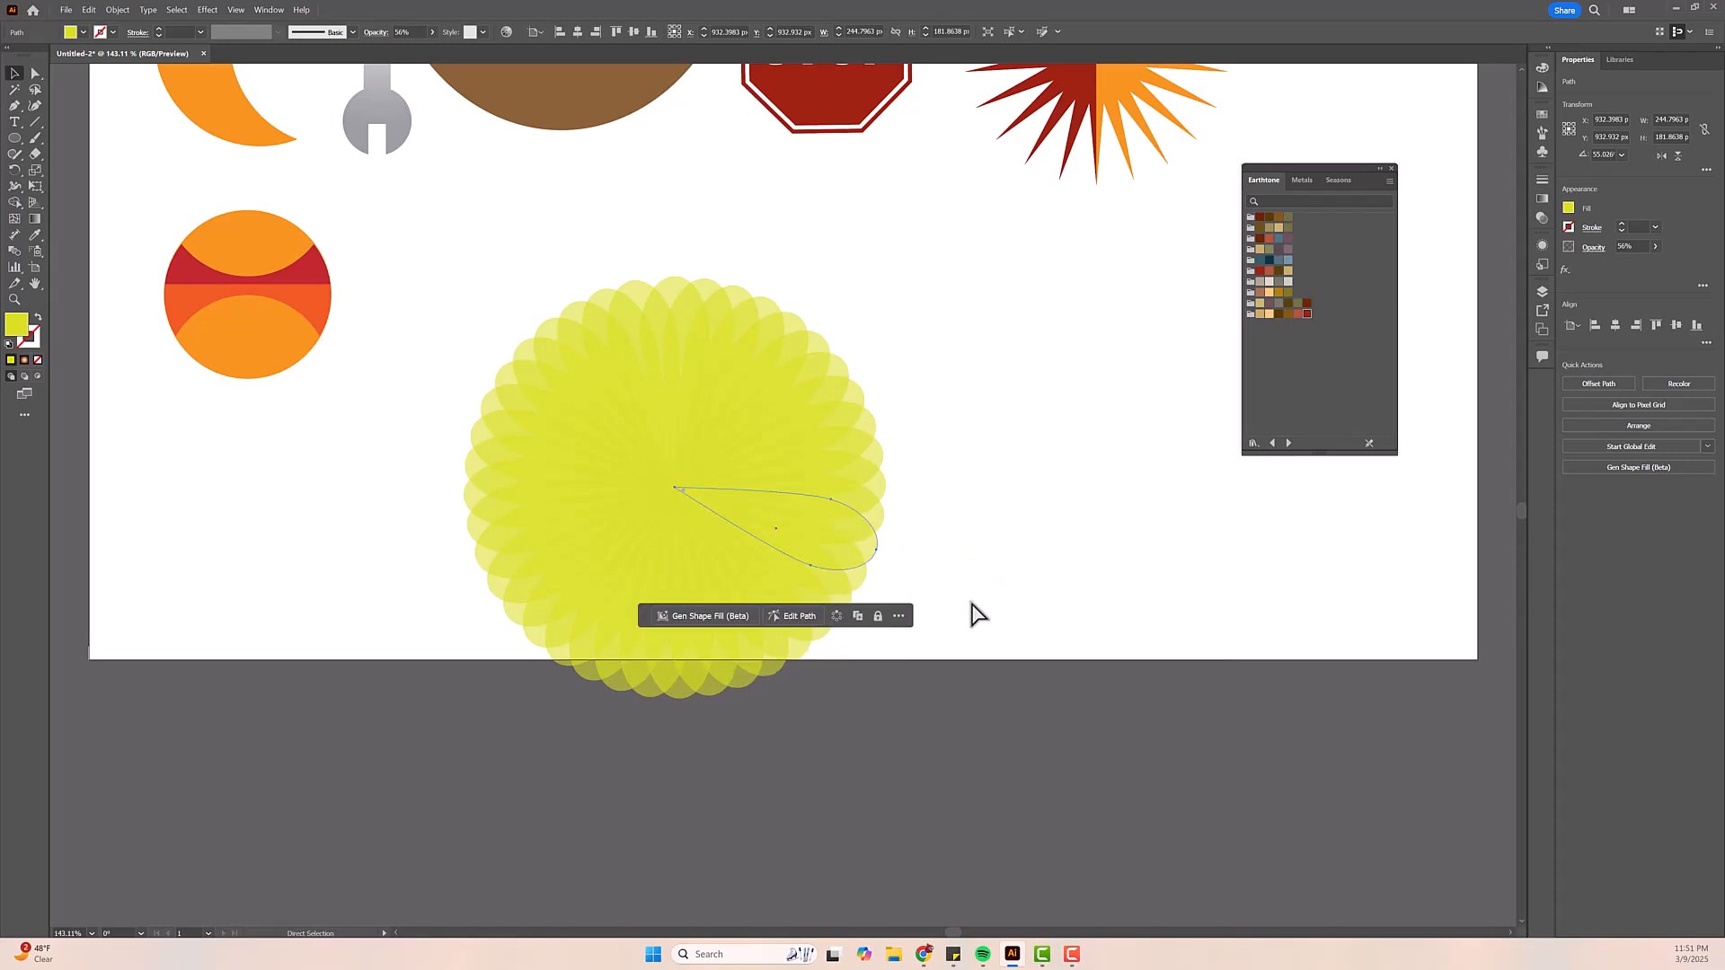
- Group all the petals, scale the flower down to about 252 px, and place it beside the segmented circle
left_click_drag(442, 279, 909, 662)
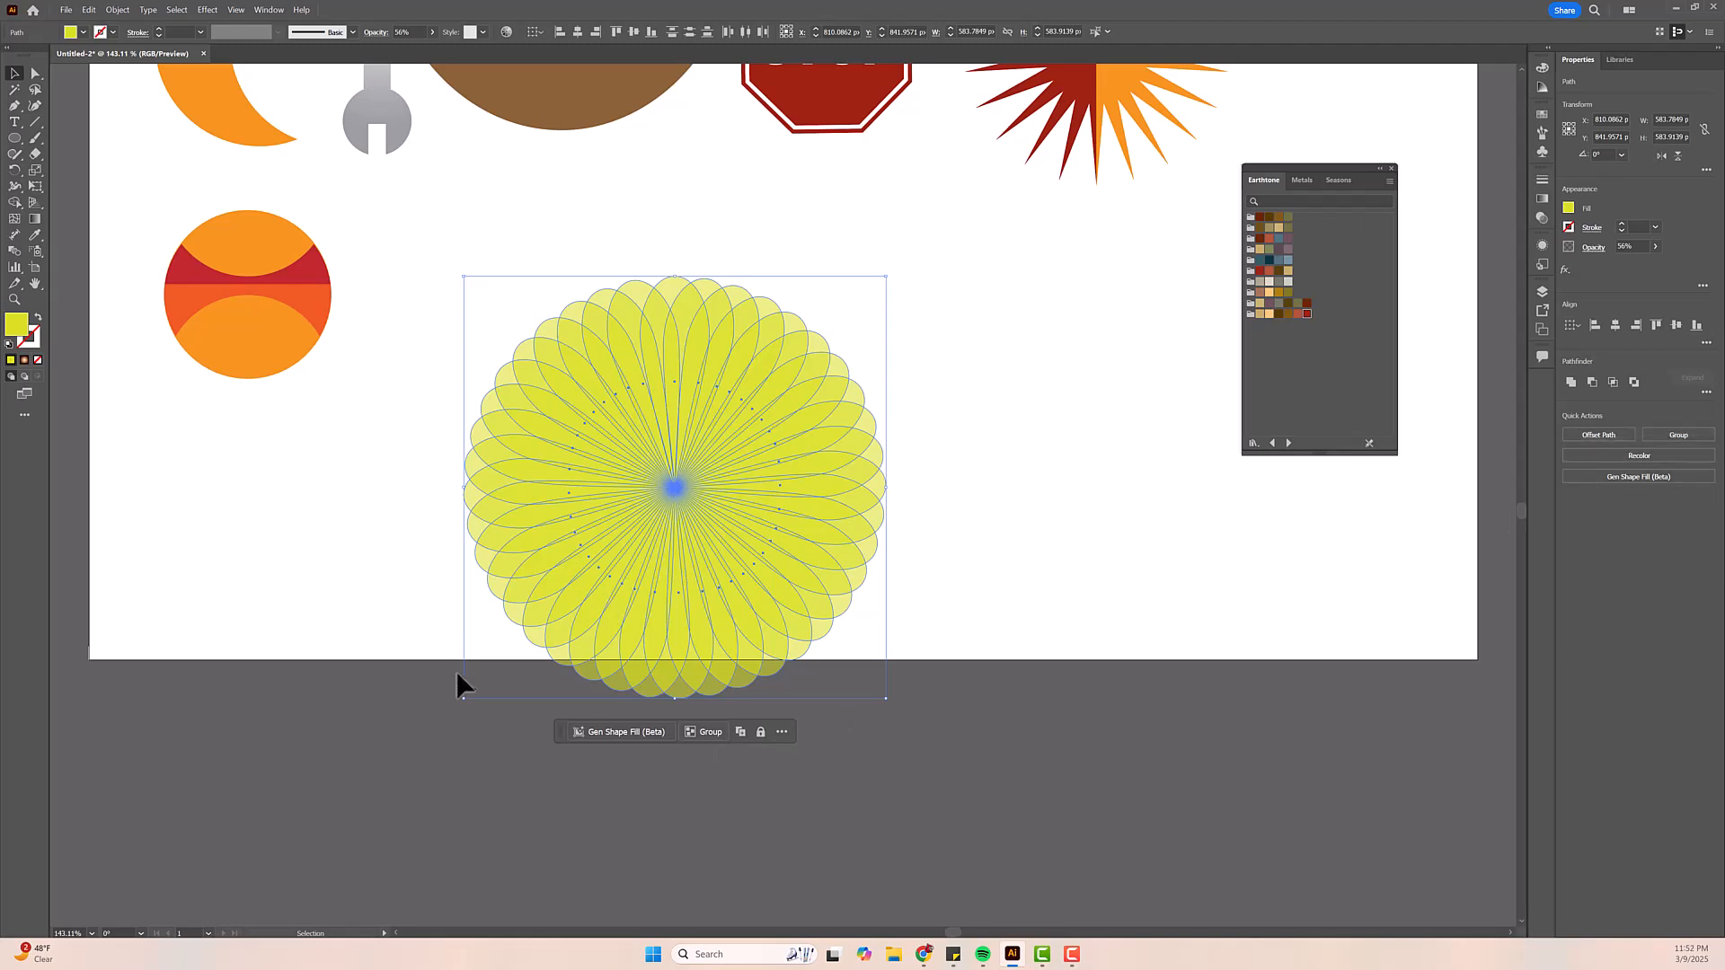
left_click(708, 733)
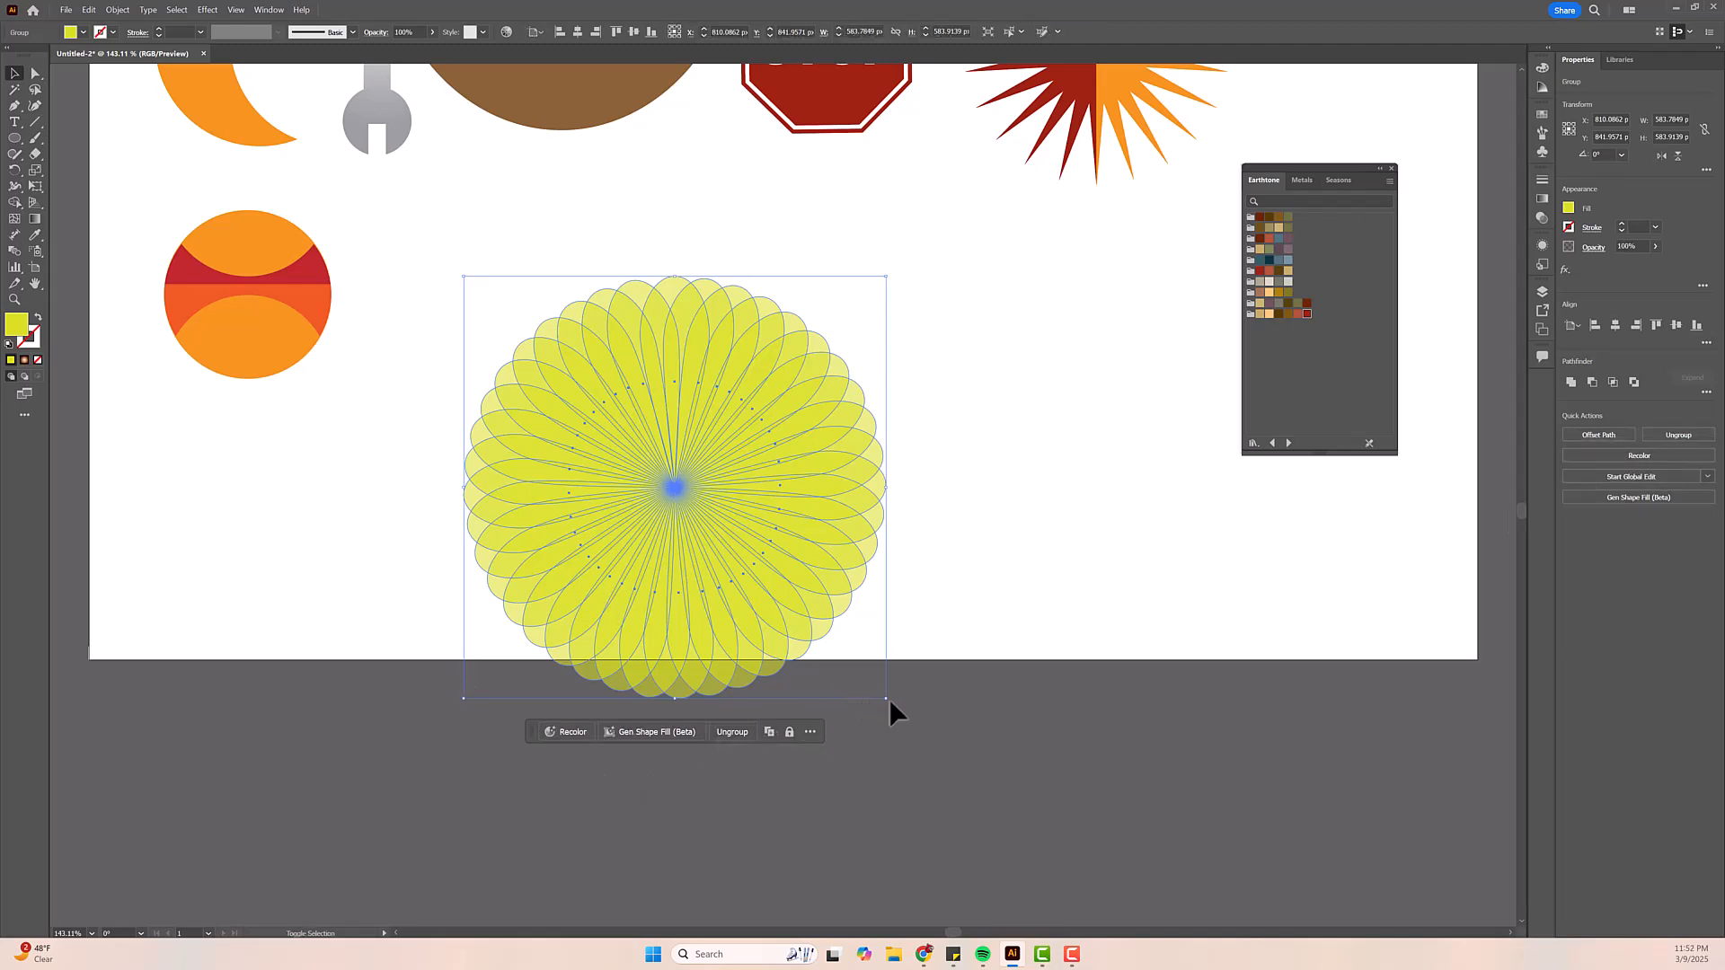
left_click_drag(886, 705, 681, 464)
left_click(821, 535)
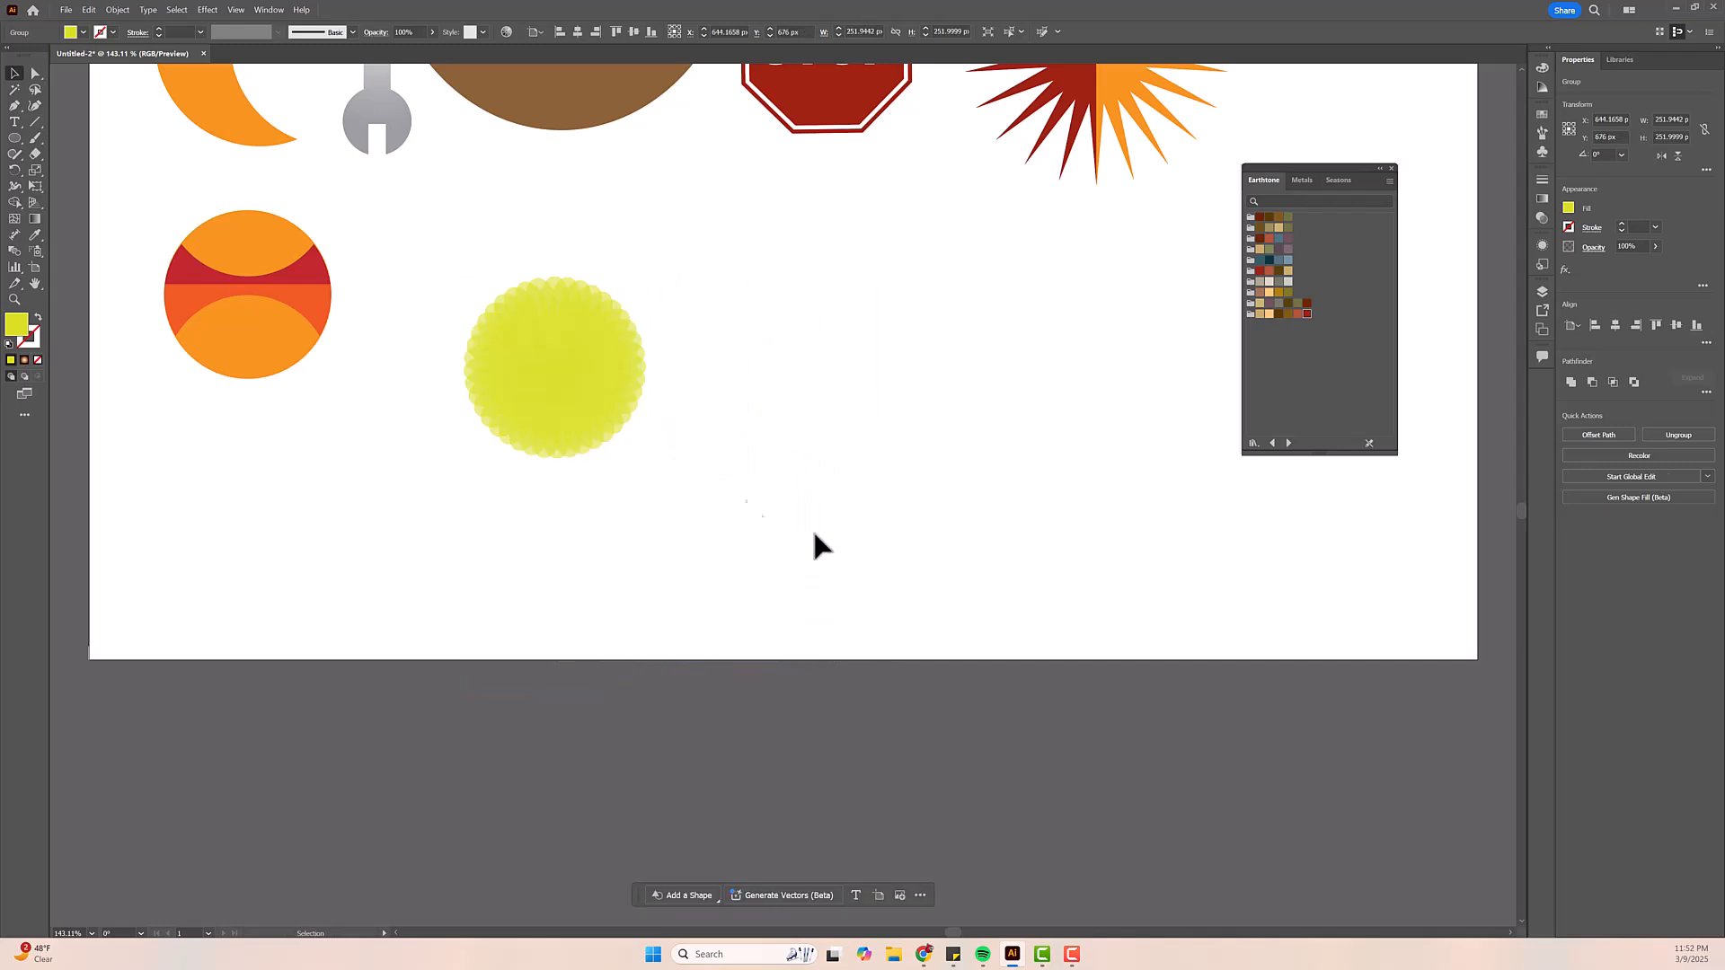
left_click_drag(549, 436, 483, 359)
scroll(689, 531, "up", 3)
scroll(666, 547, "up", 3)
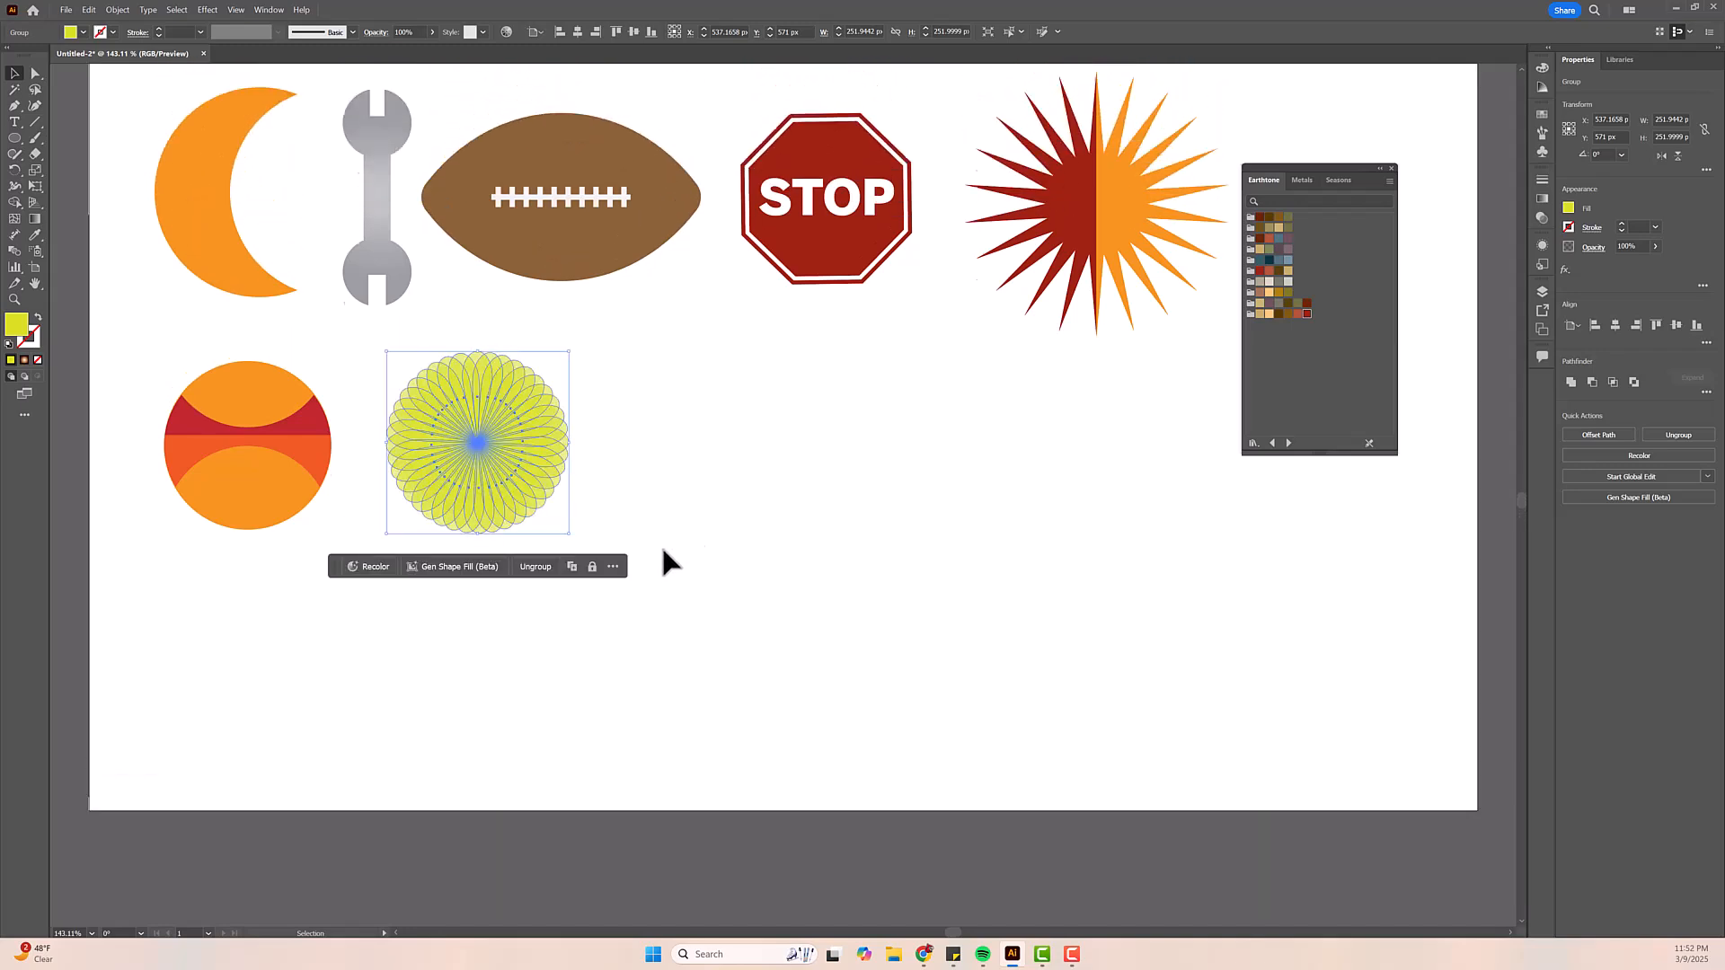
left_click(737, 499)
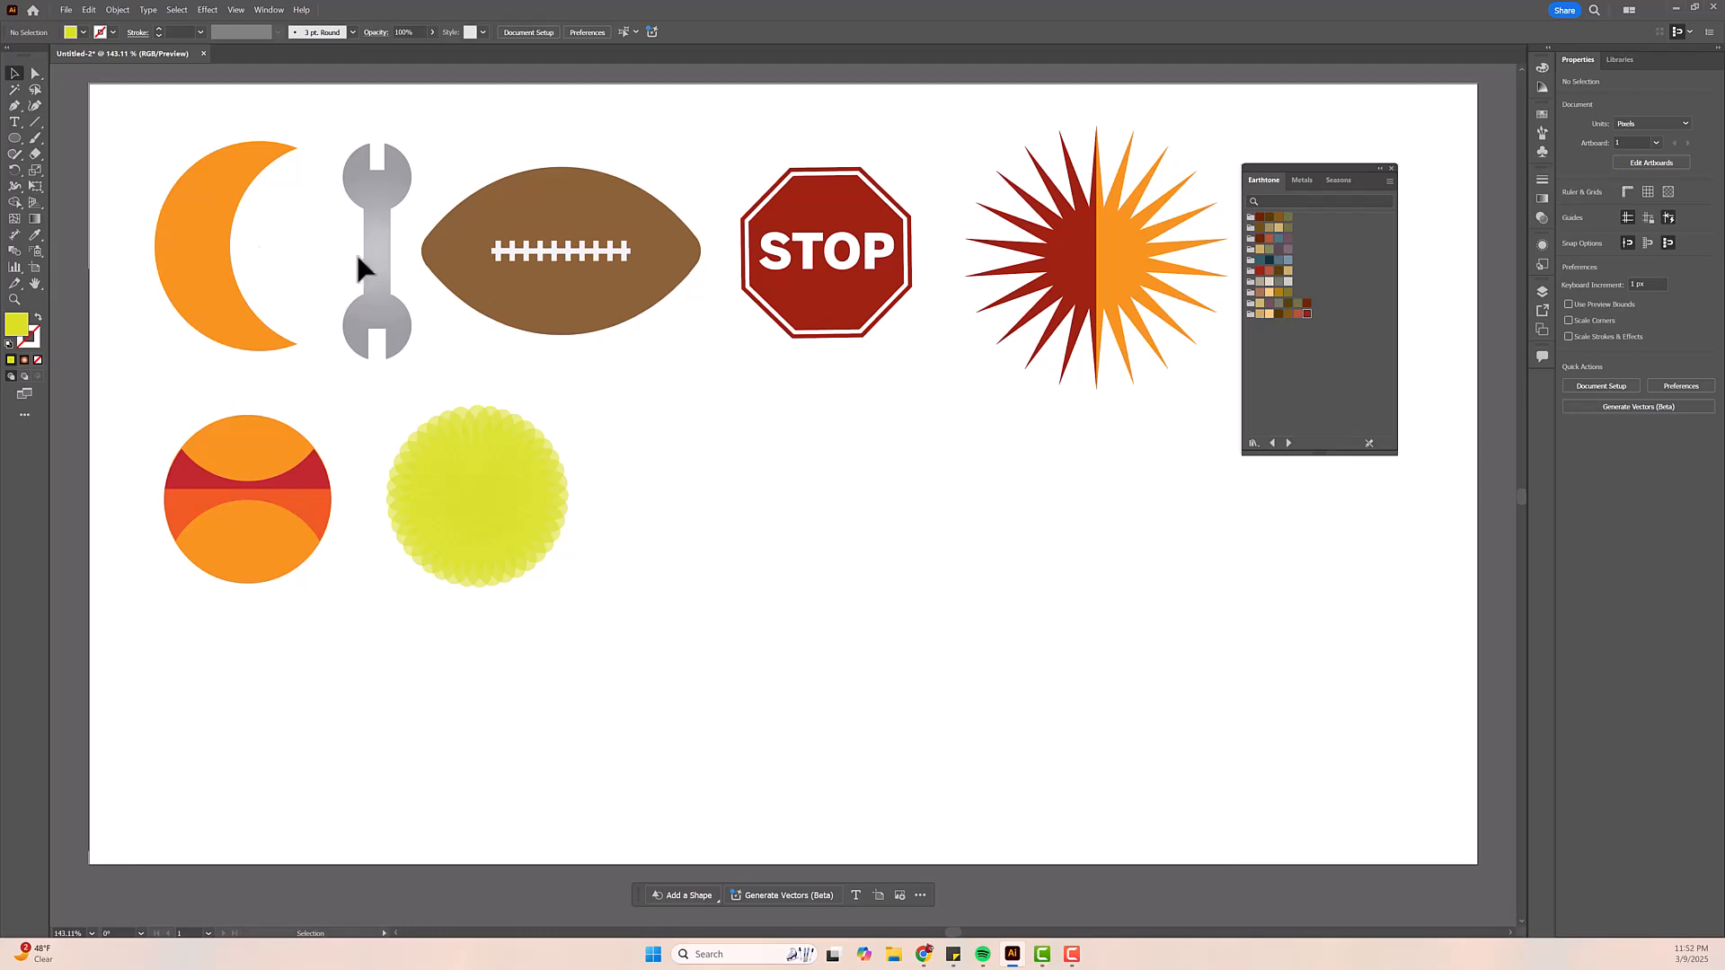
- Add a four-letter first name in black capitals beside the flower and enlarge the text to about 230 pt
left_click(16, 122)
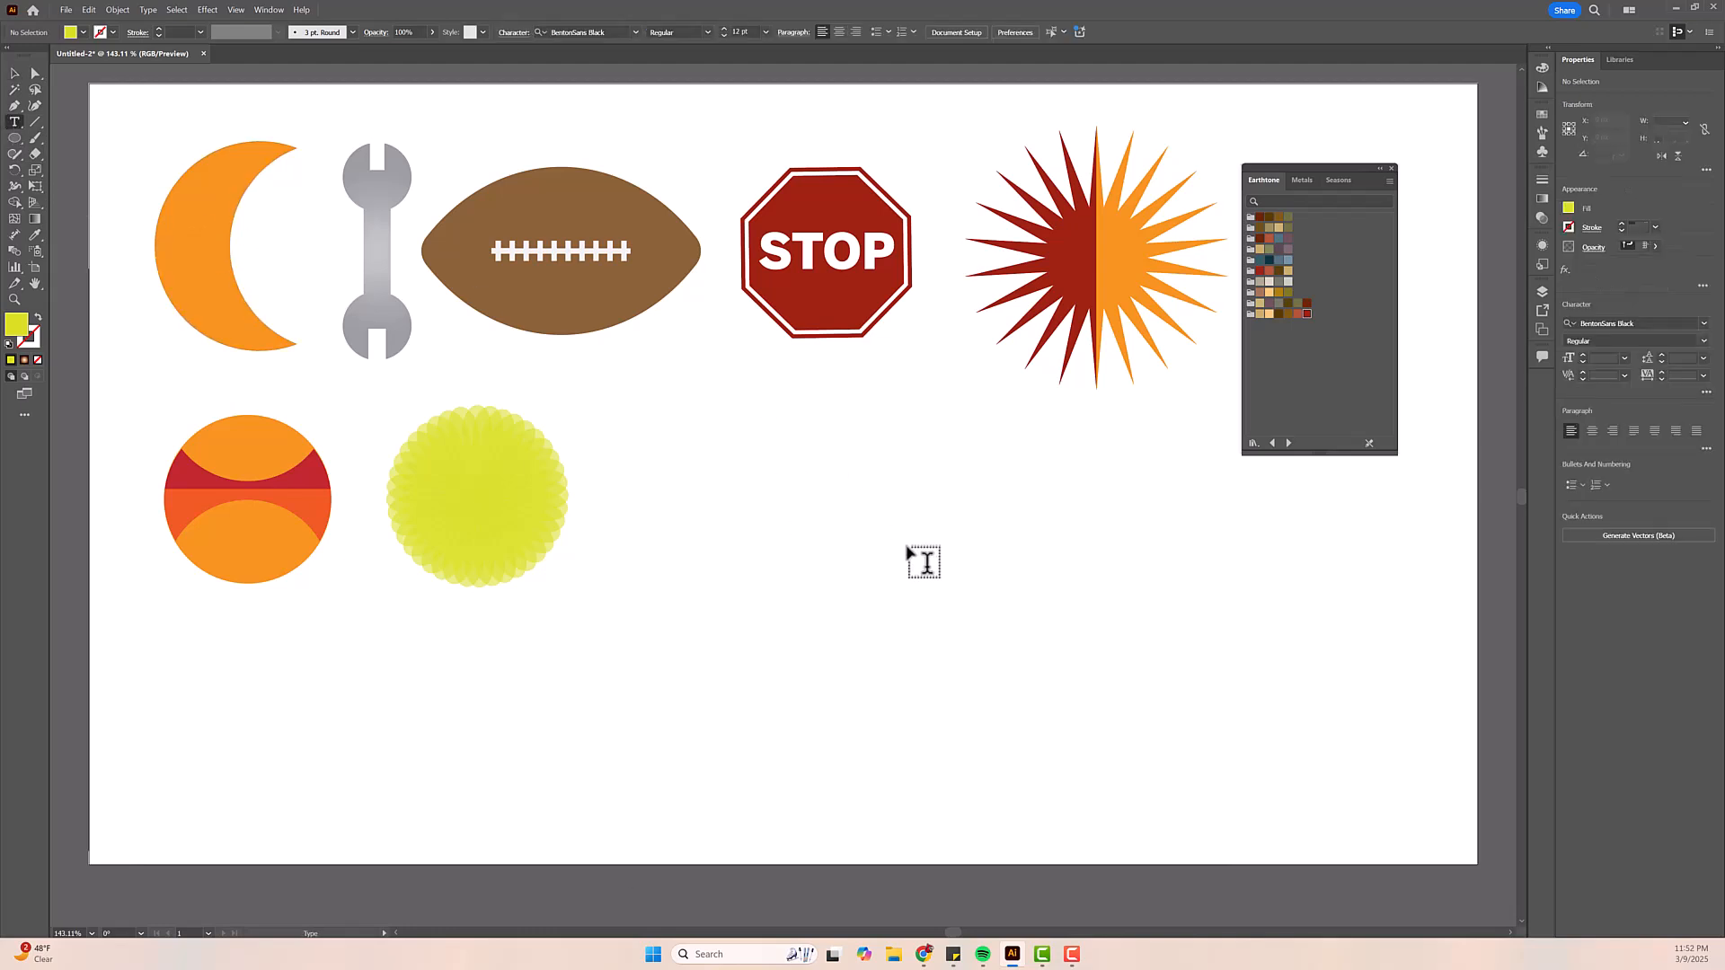
left_click(719, 509)
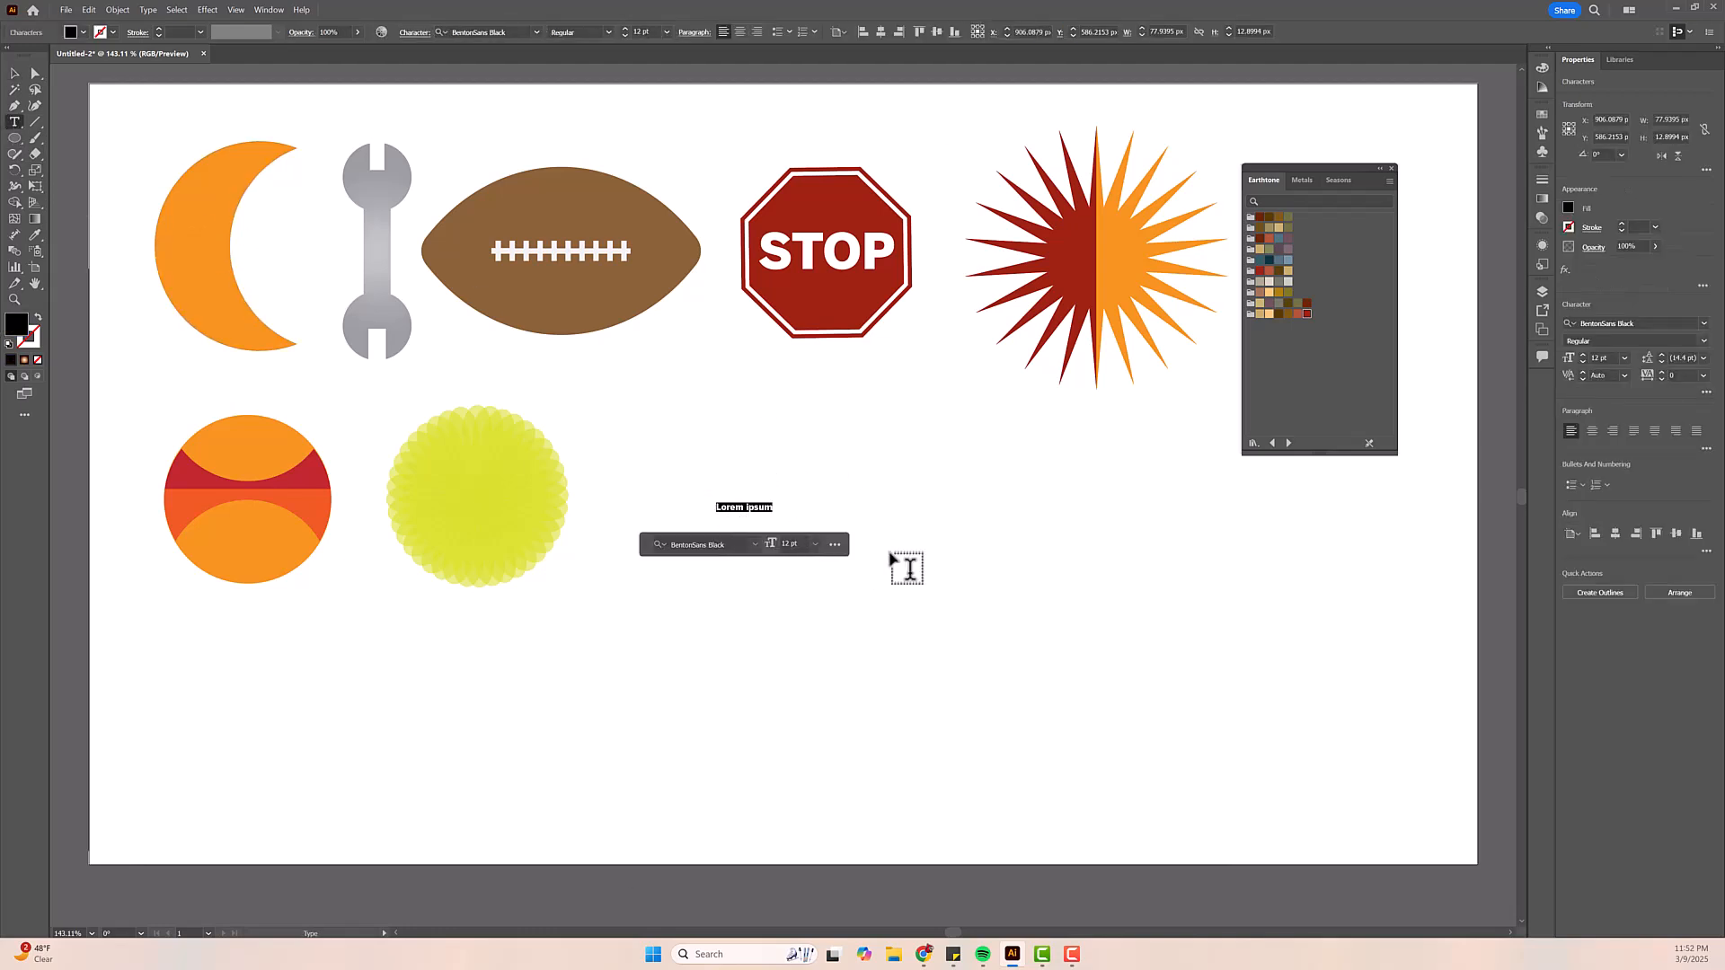
type("ky")
left_click(15, 73)
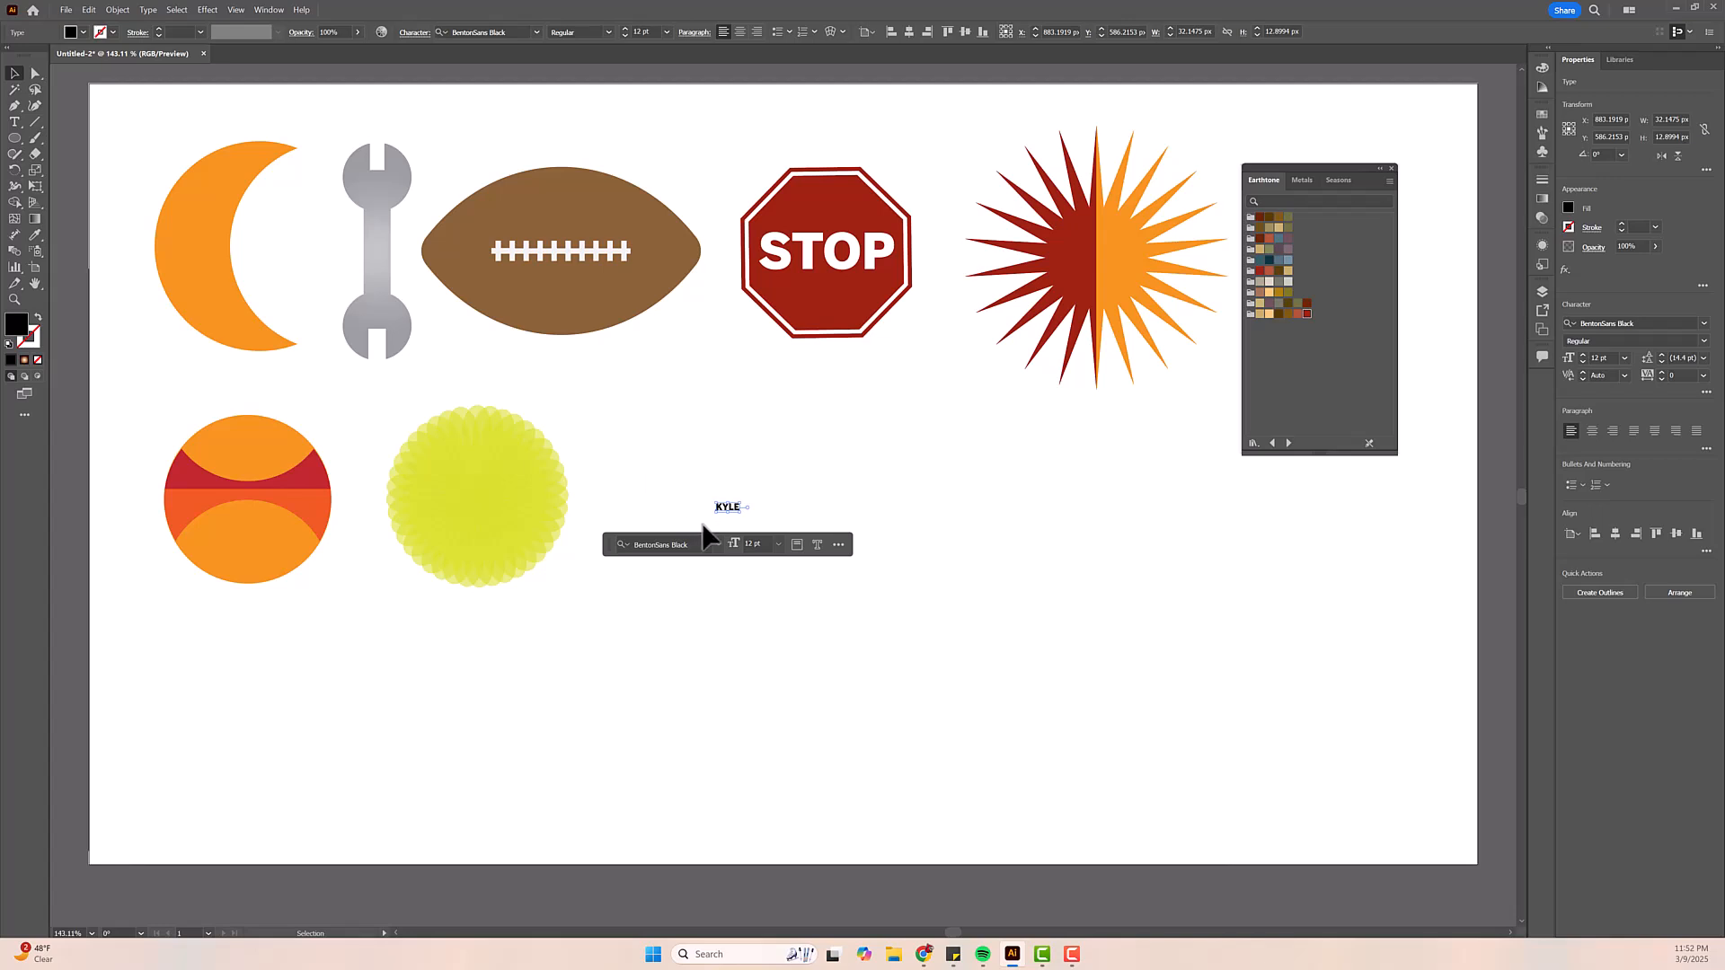
left_click_drag(740, 513, 1163, 729)
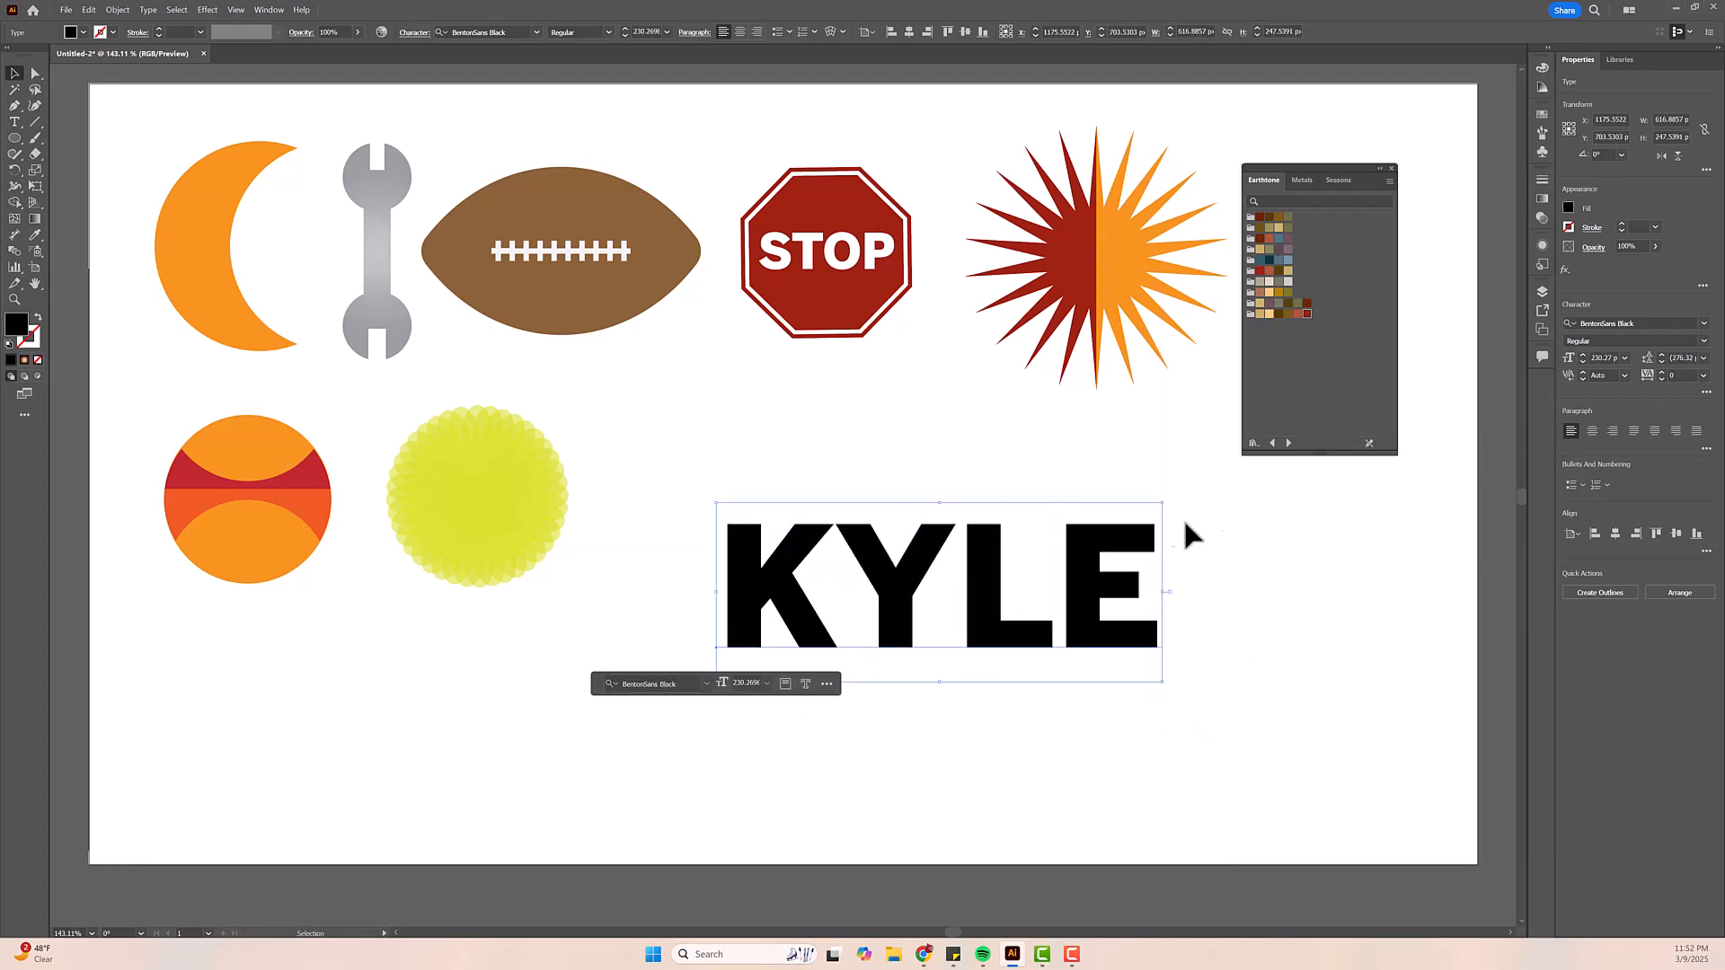
- Convert the name to outlines beside the flower and ungroup it into separate letters
left_click(1615, 595)
left_click_drag(1064, 611, 976, 563)
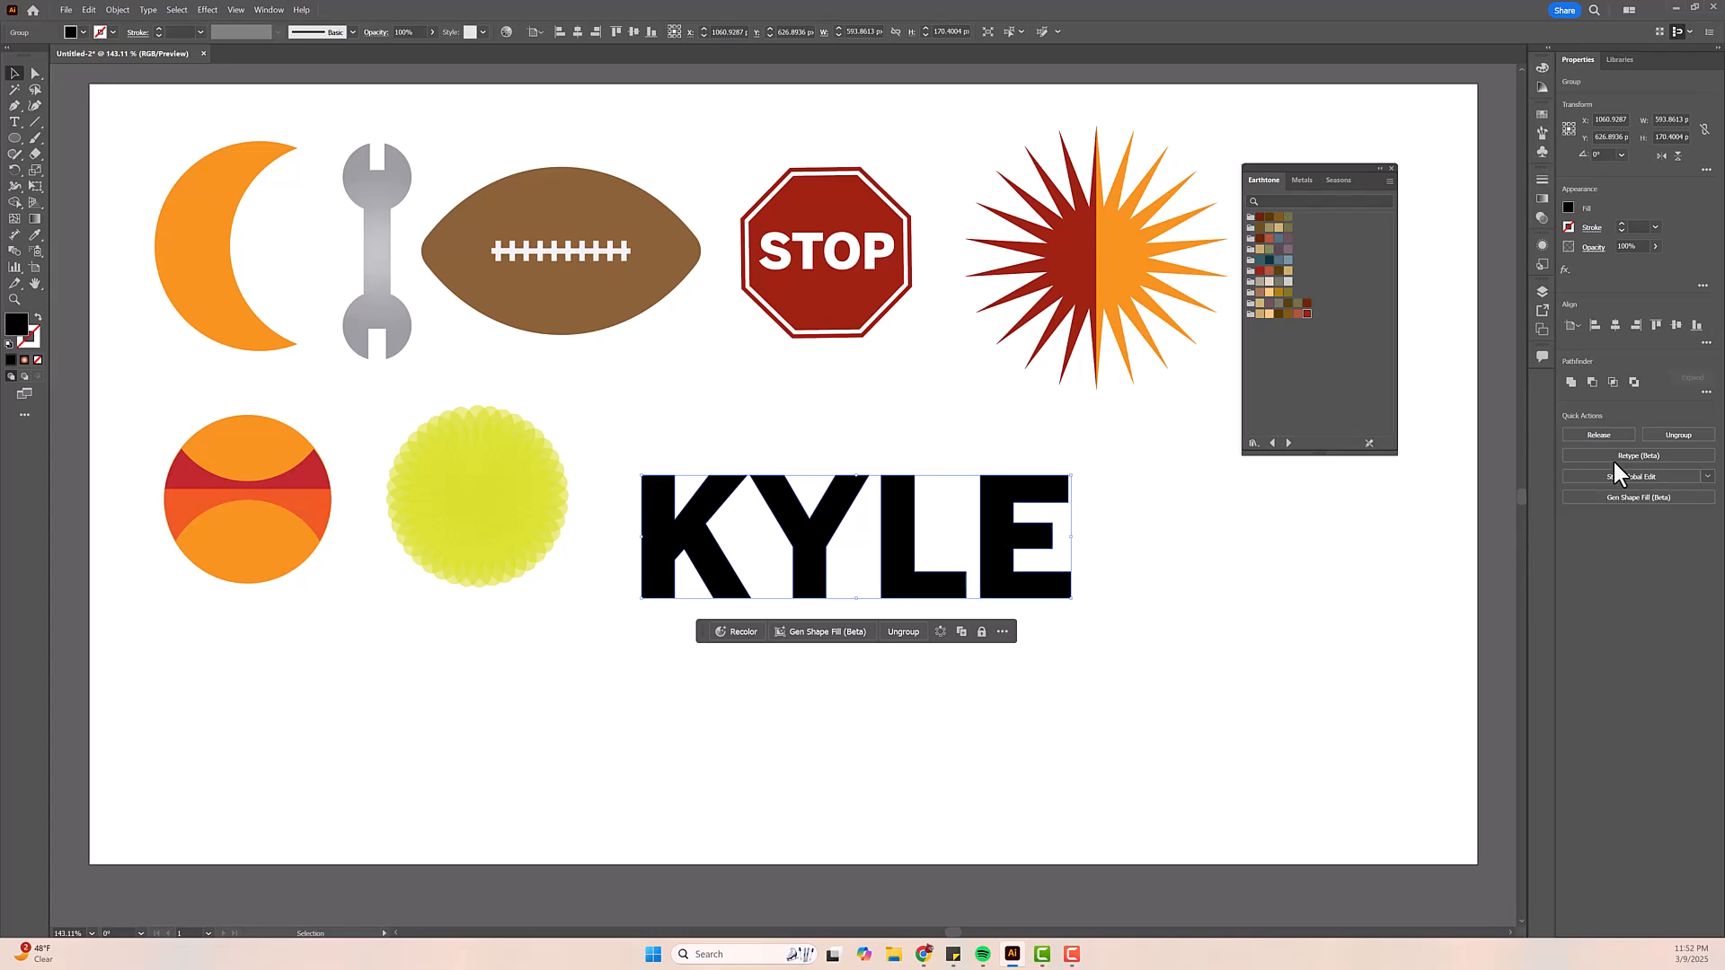
left_click(1662, 434)
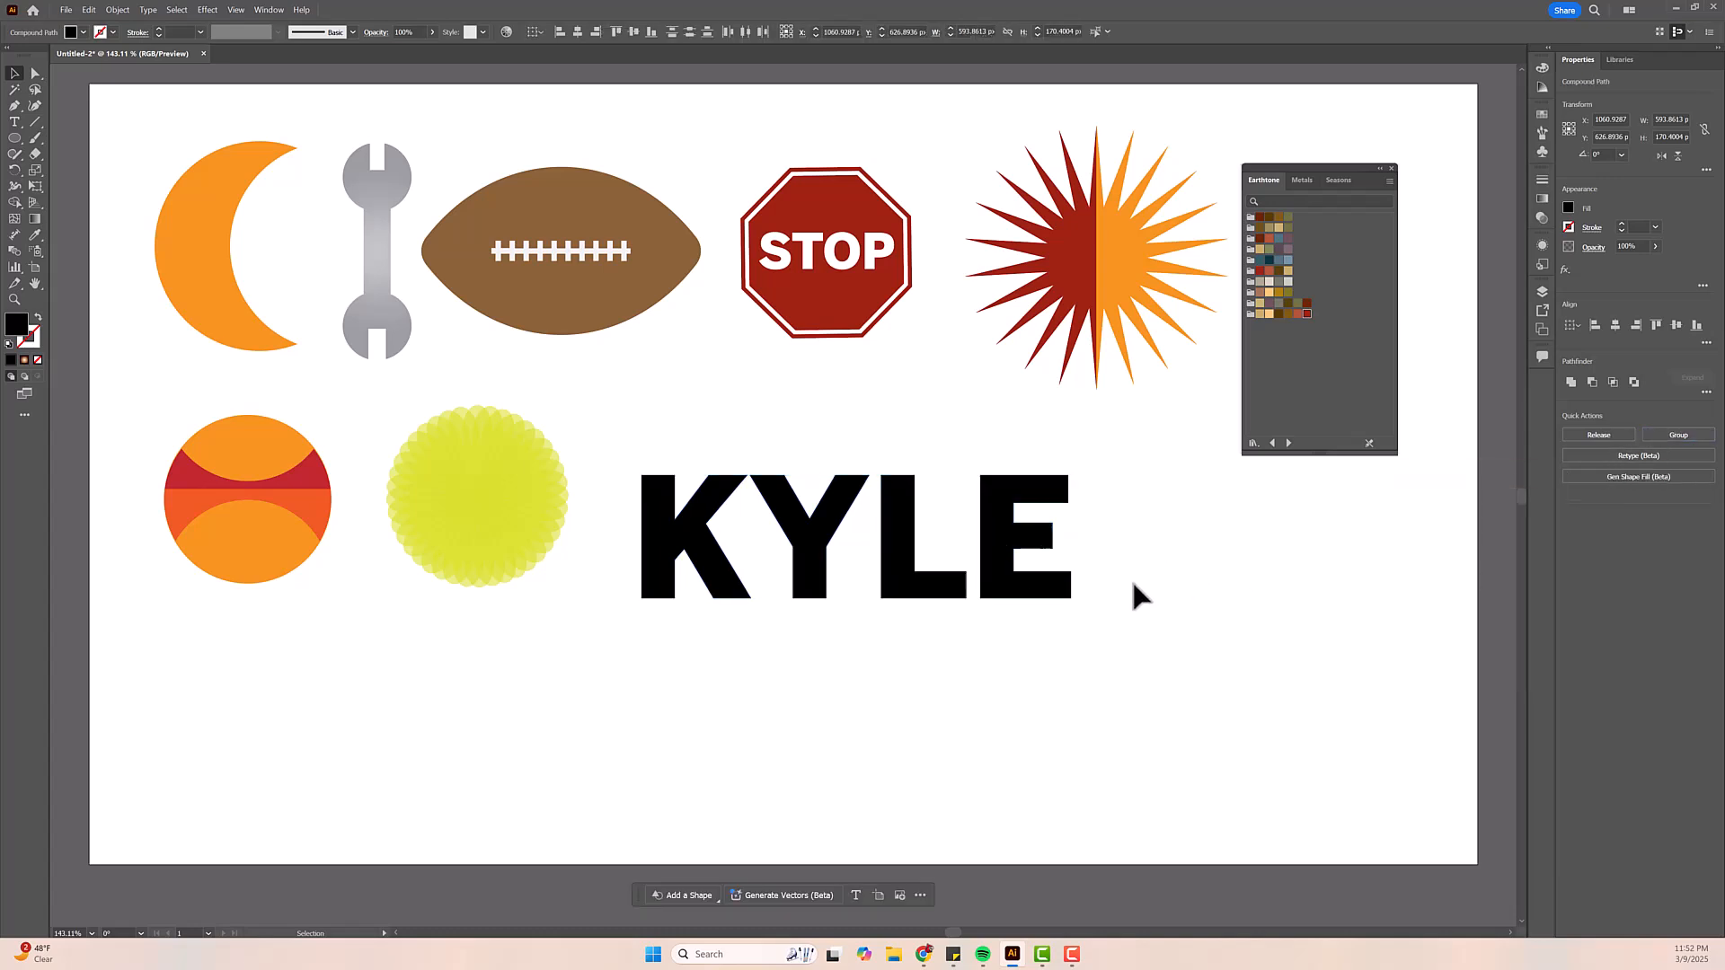
- Try arranging the four outlined letters as a descending cascade, each one overlapping the letter before it
left_click_drag(1033, 605, 1078, 632)
left_click_drag(949, 582, 961, 581)
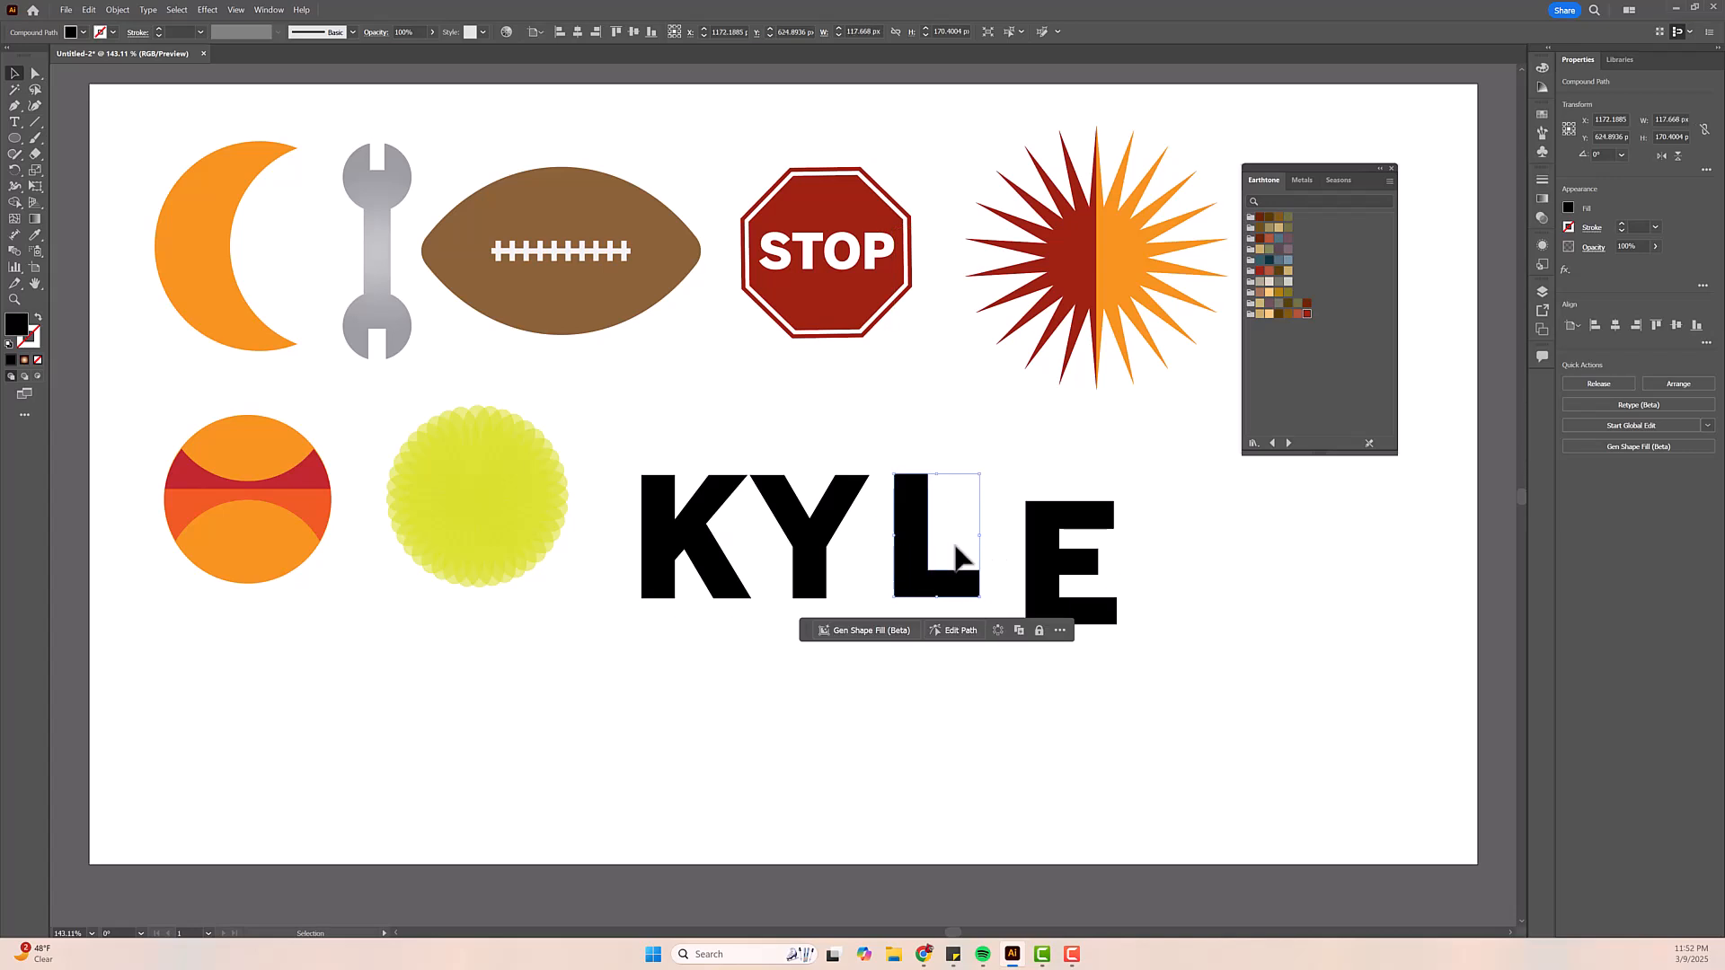
left_click_drag(697, 590, 788, 505)
left_click(984, 501)
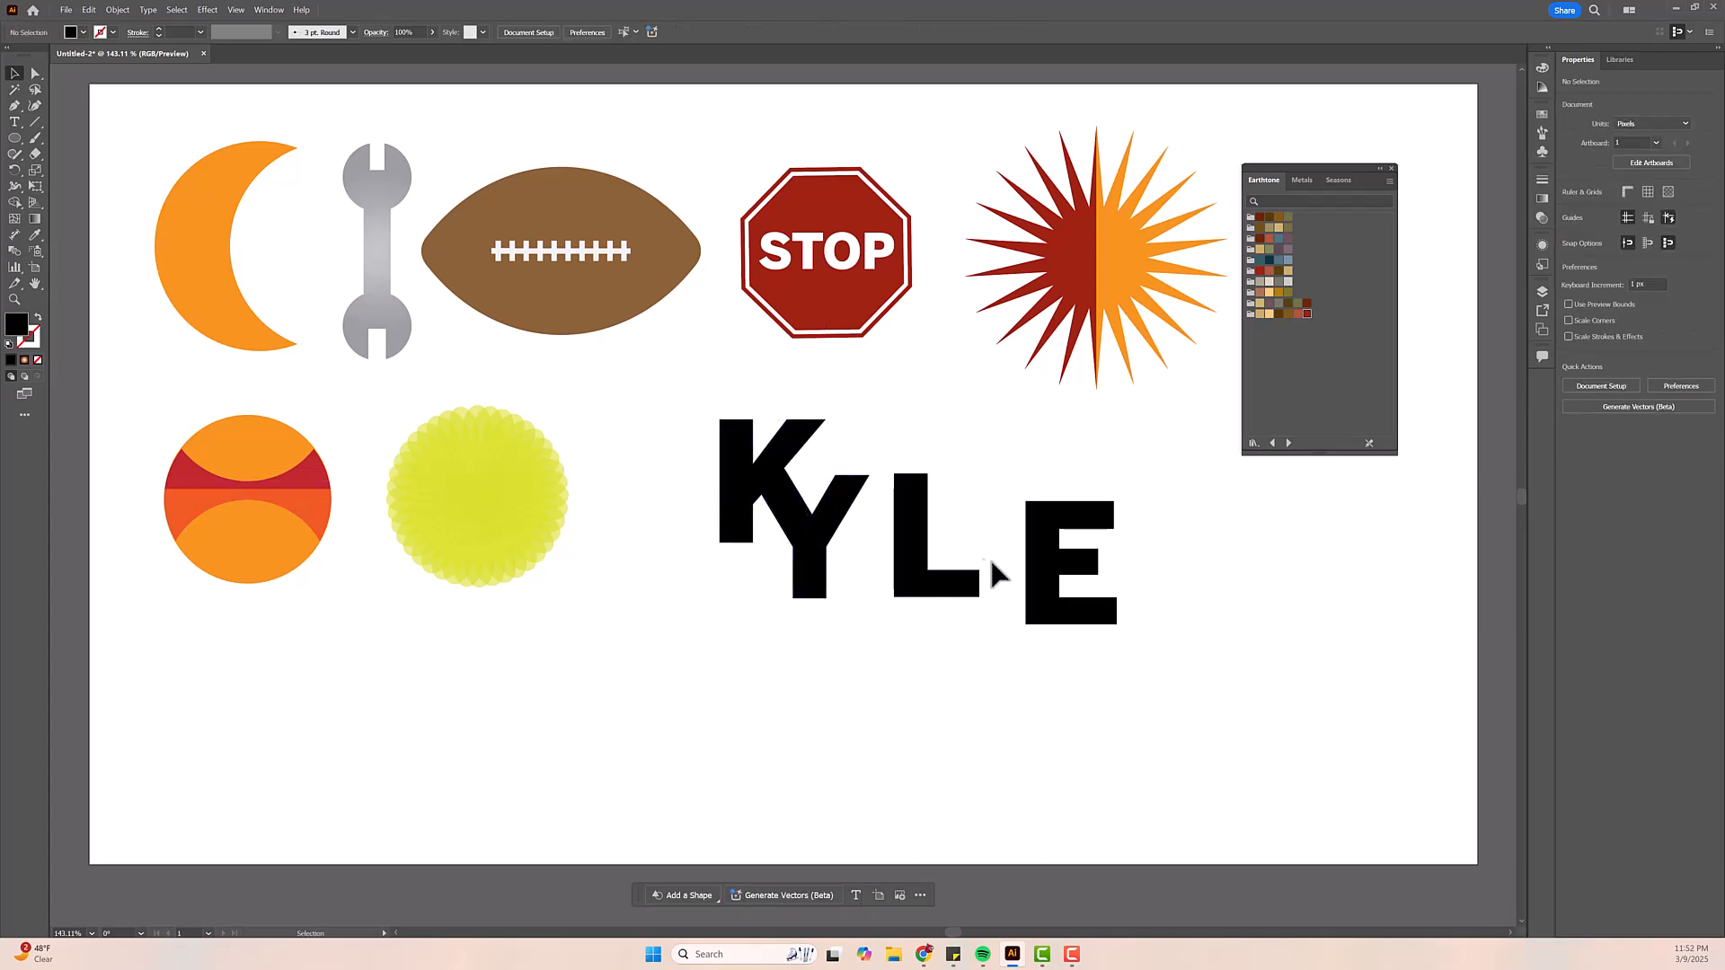
left_click_drag(910, 552, 809, 617)
left_click(939, 634)
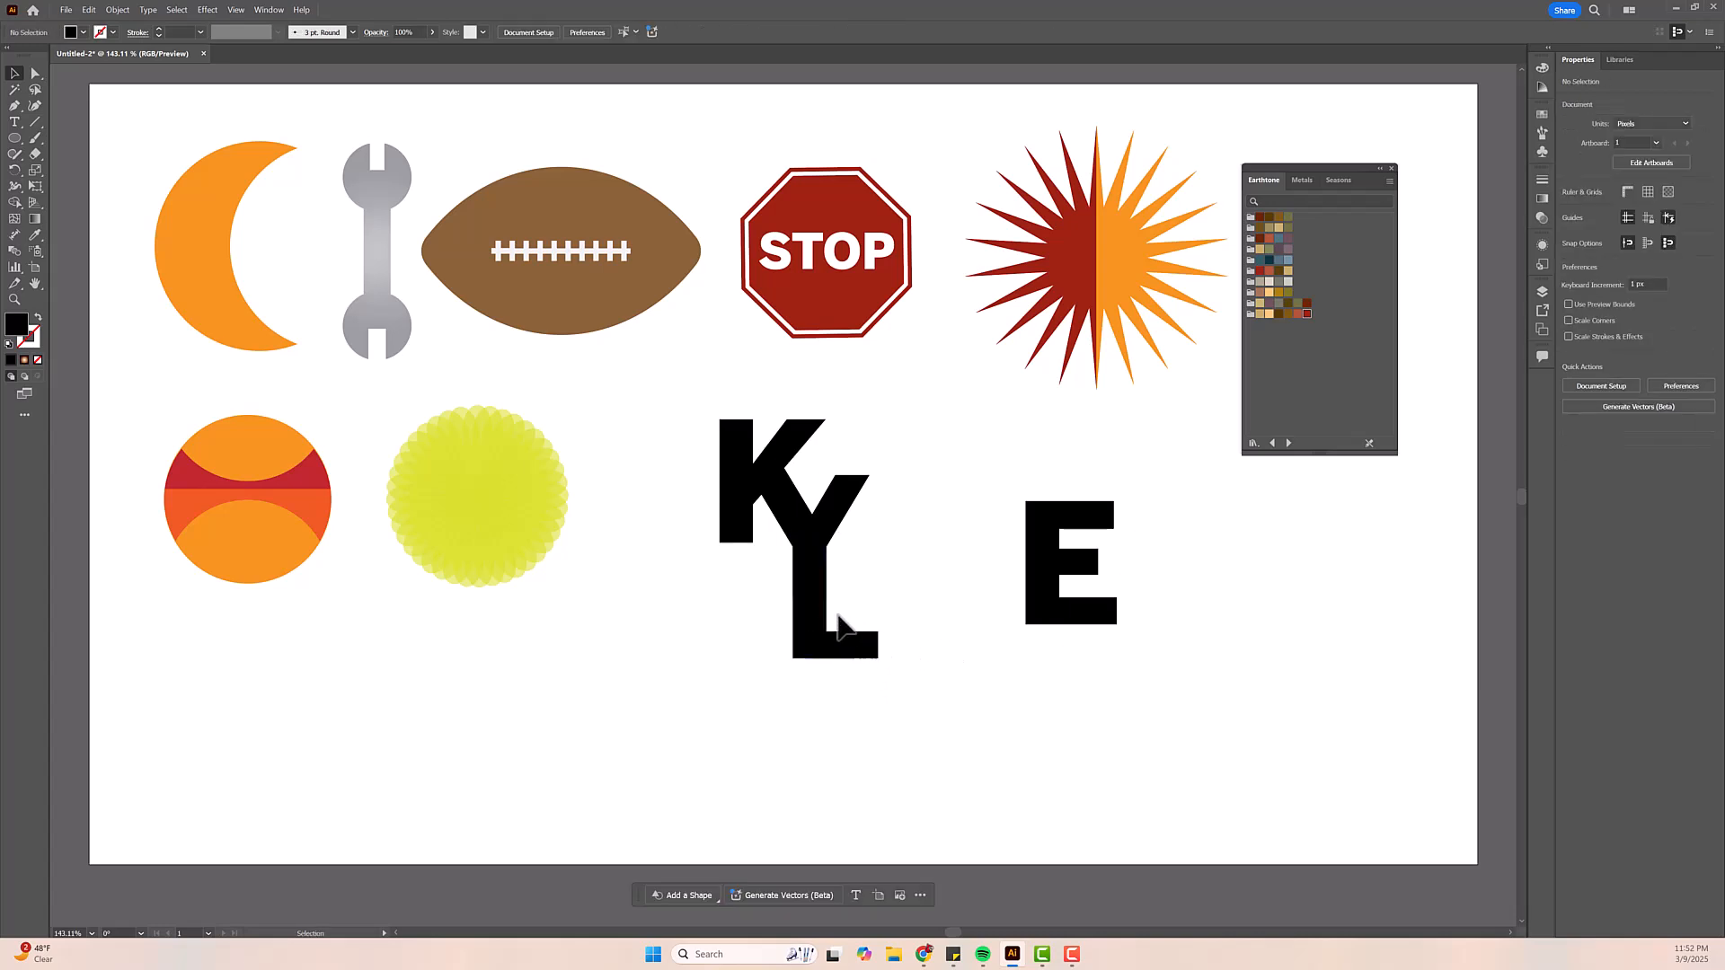
scroll(988, 616, "up", 1)
left_click_drag(1073, 634, 854, 665)
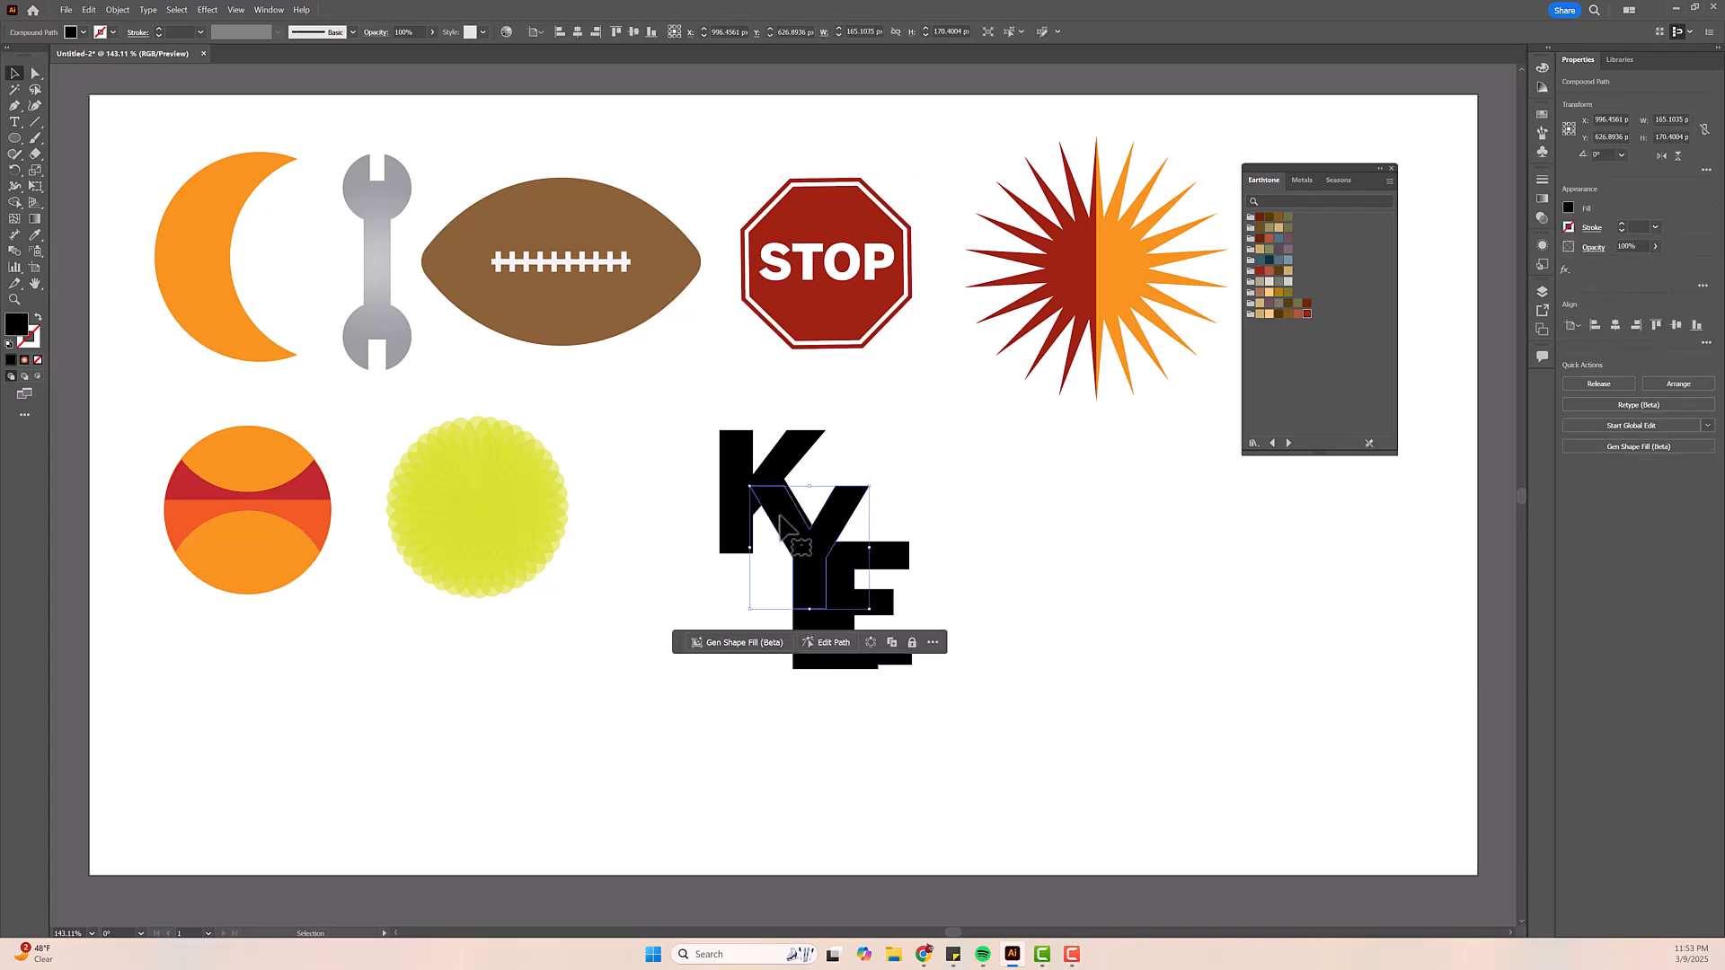
- Rotate the first letter about 180° and set it back to back with the third letter at the same height
left_click_drag(723, 505, 644, 586)
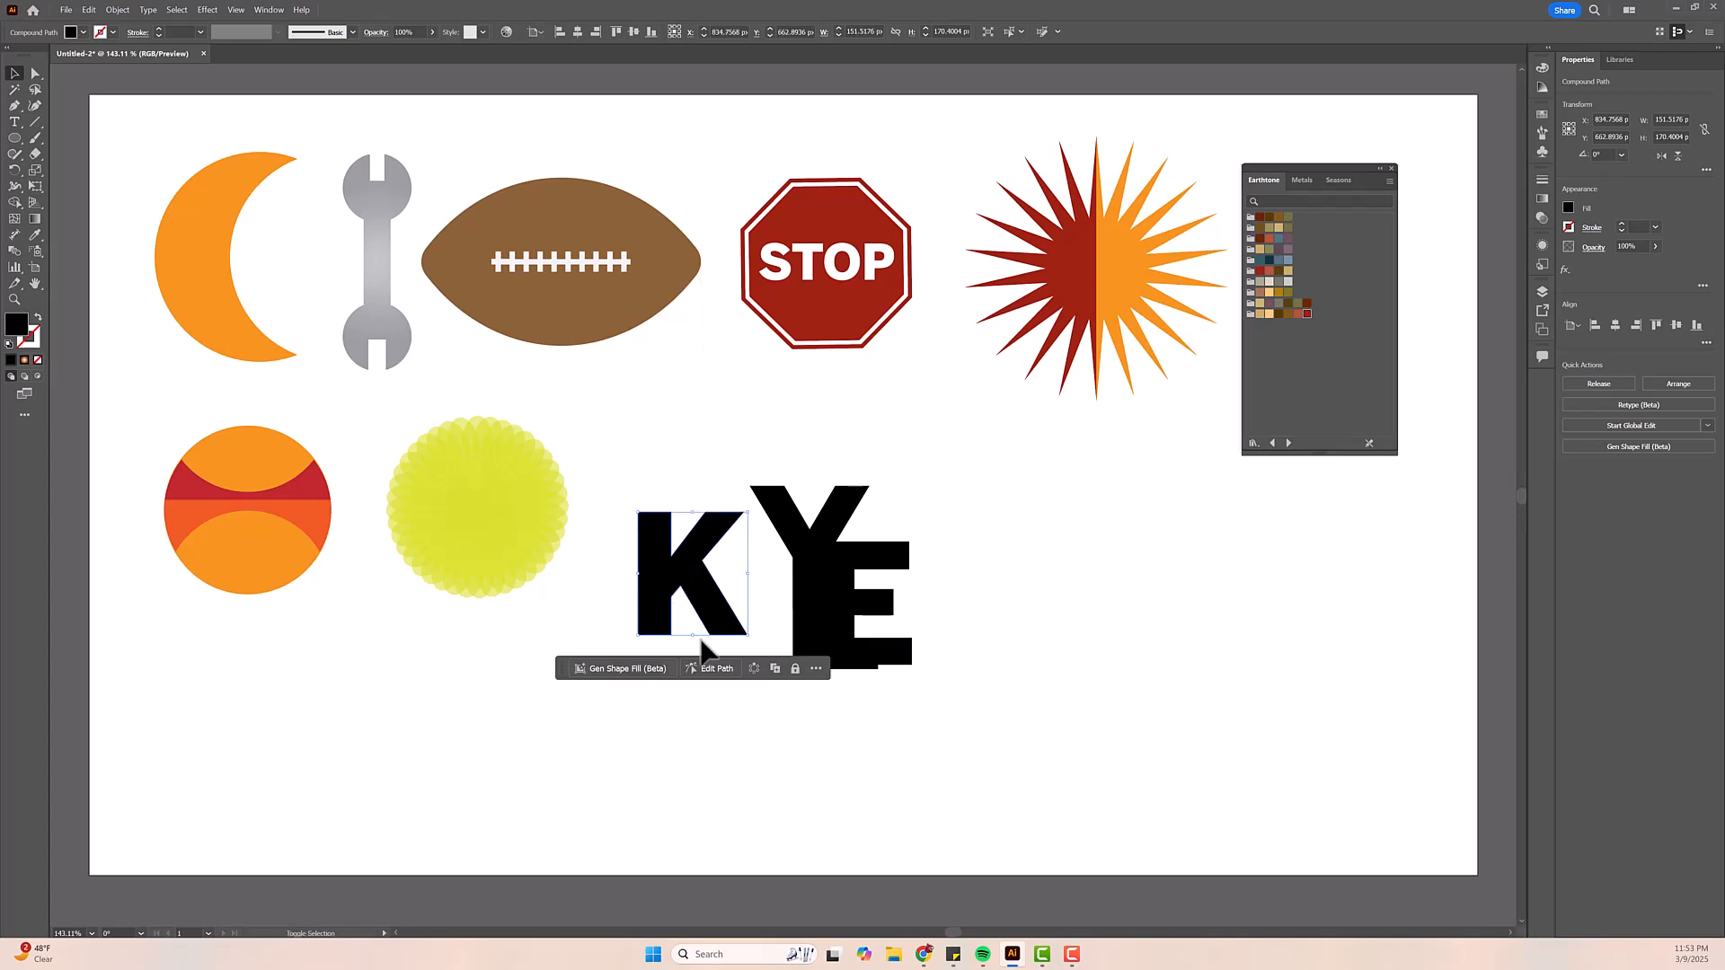
left_click_drag(753, 647, 637, 494)
left_click_drag(717, 573, 1002, 567)
left_click_drag(855, 528, 988, 476)
mouse_move(812, 570)
left_mouse_down()
mouse_move(914, 620)
mouse_move(815, 559)
mouse_move(841, 577)
left_mouse_up()
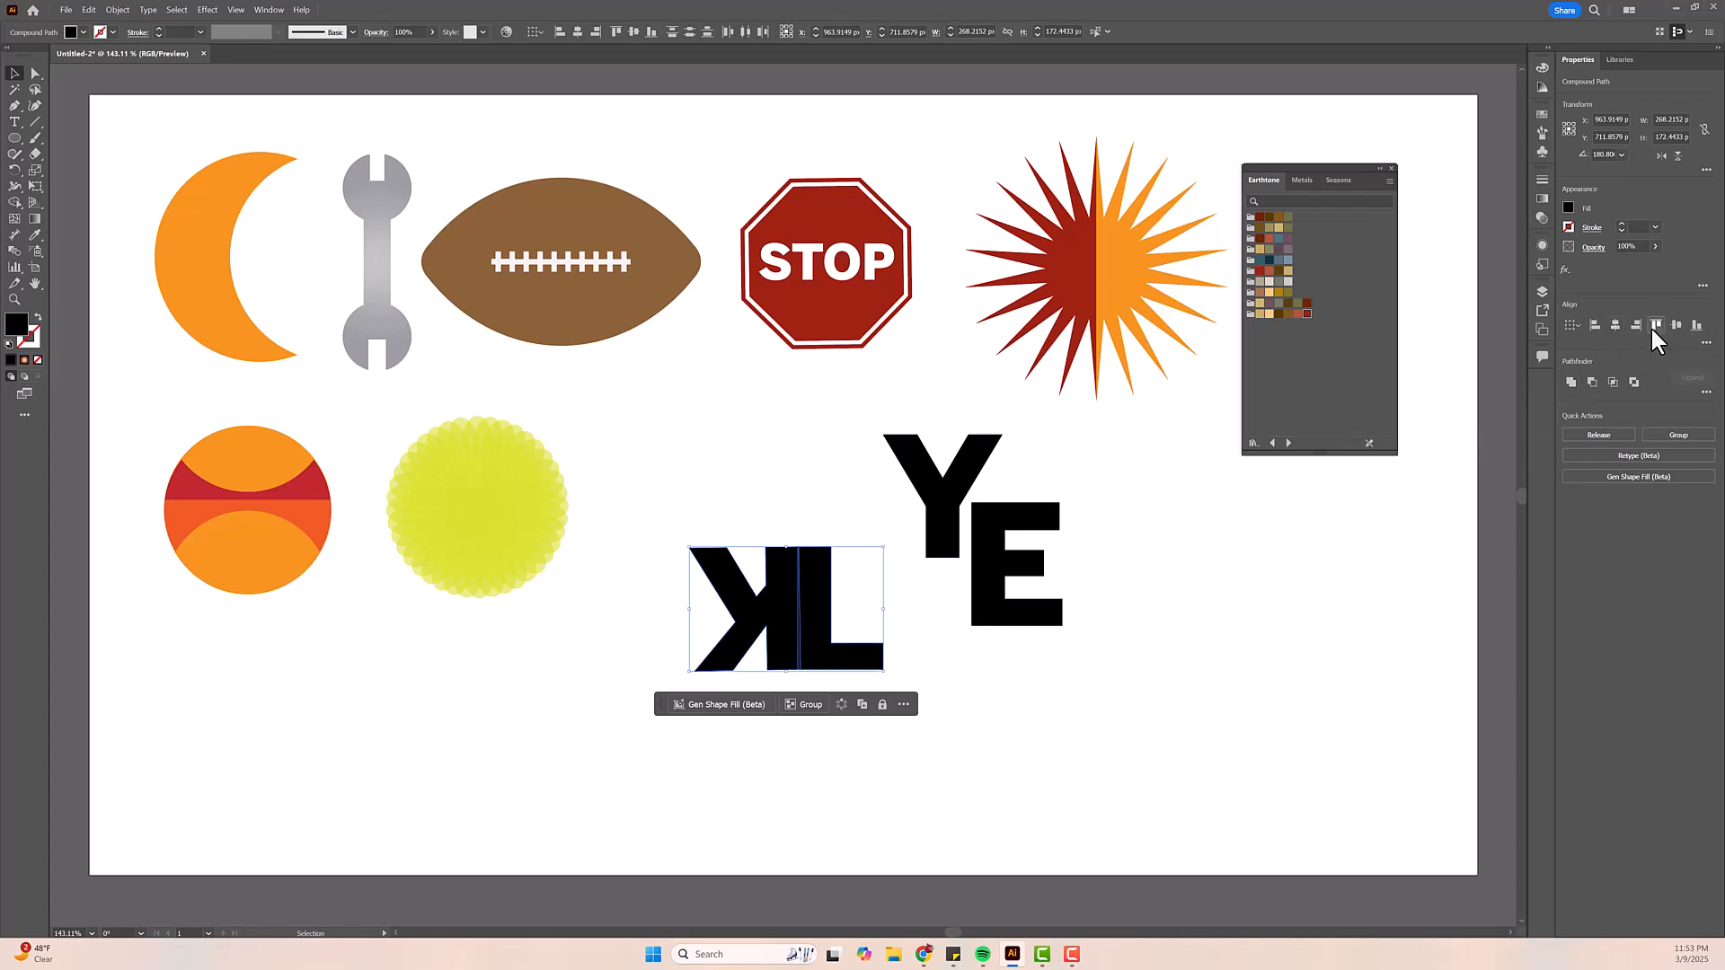
left_click(1034, 677)
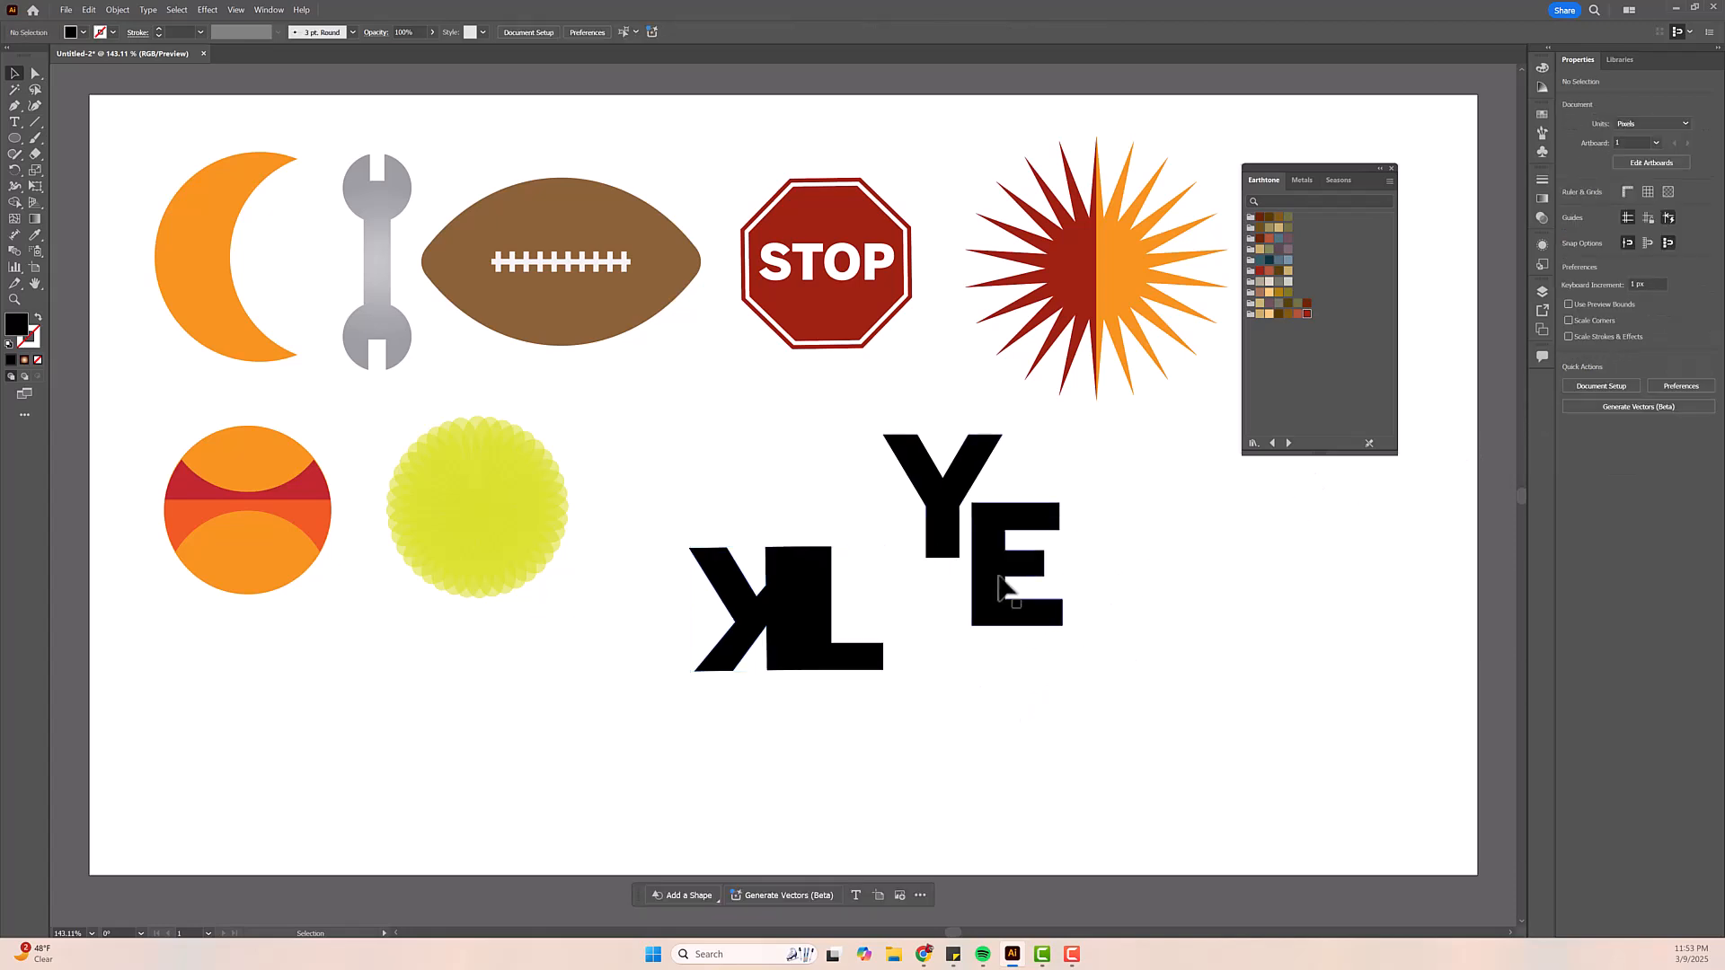
- Stack the second letter above and the fourth below the joined pair, overlapping the stems into one vertical line
left_click_drag(942, 547, 793, 586)
left_click_drag(1006, 599, 812, 717)
left_click(989, 626)
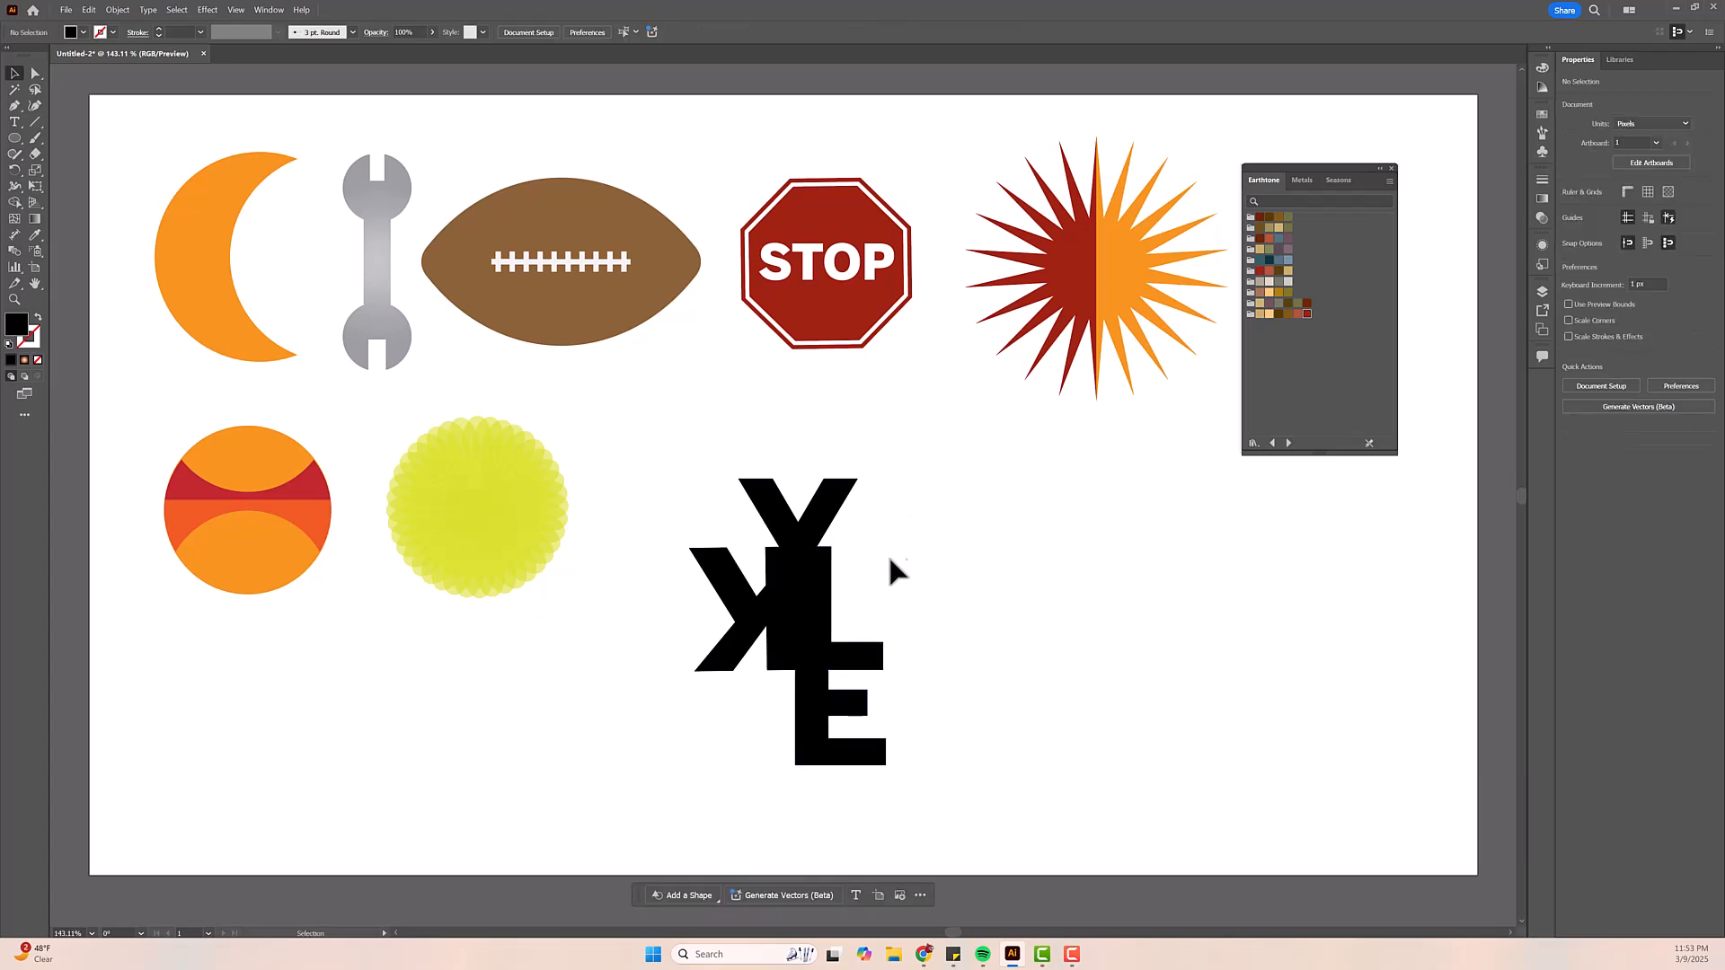
left_click_drag(775, 637, 812, 608)
left_click(935, 617)
left_click_drag(817, 727, 800, 728)
left_click(959, 646)
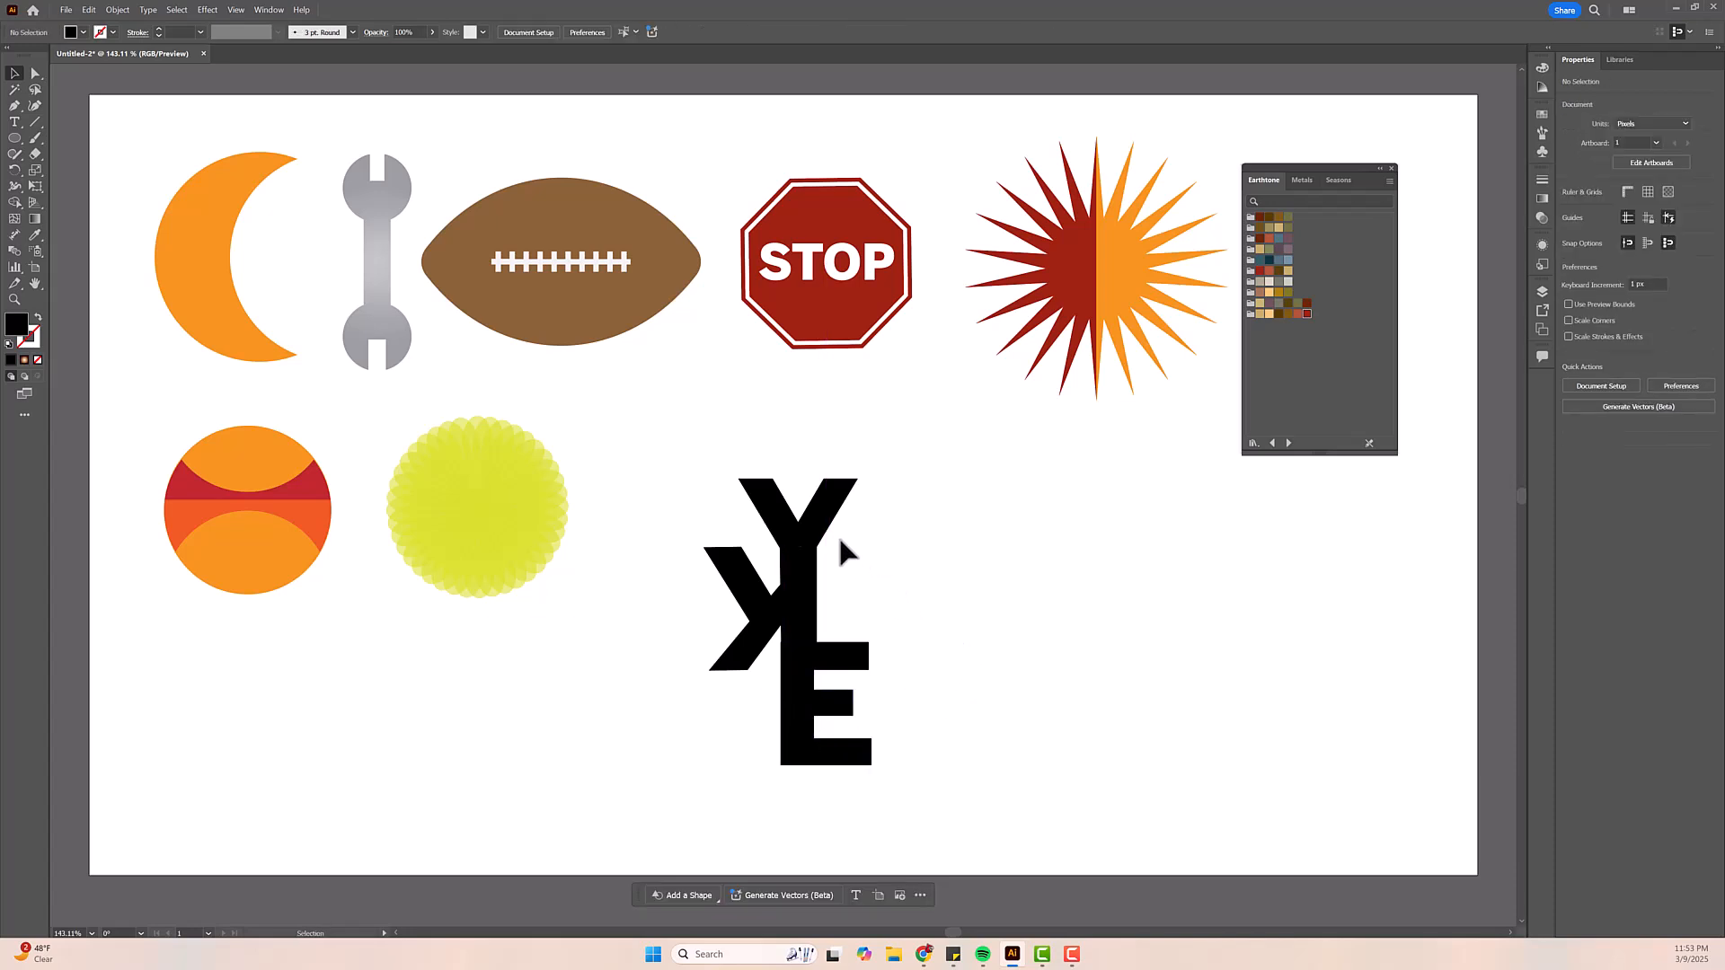
- Unite the four overlapping letters into a single shape and shift it slightly on the artboard
left_click_drag(685, 465, 936, 773)
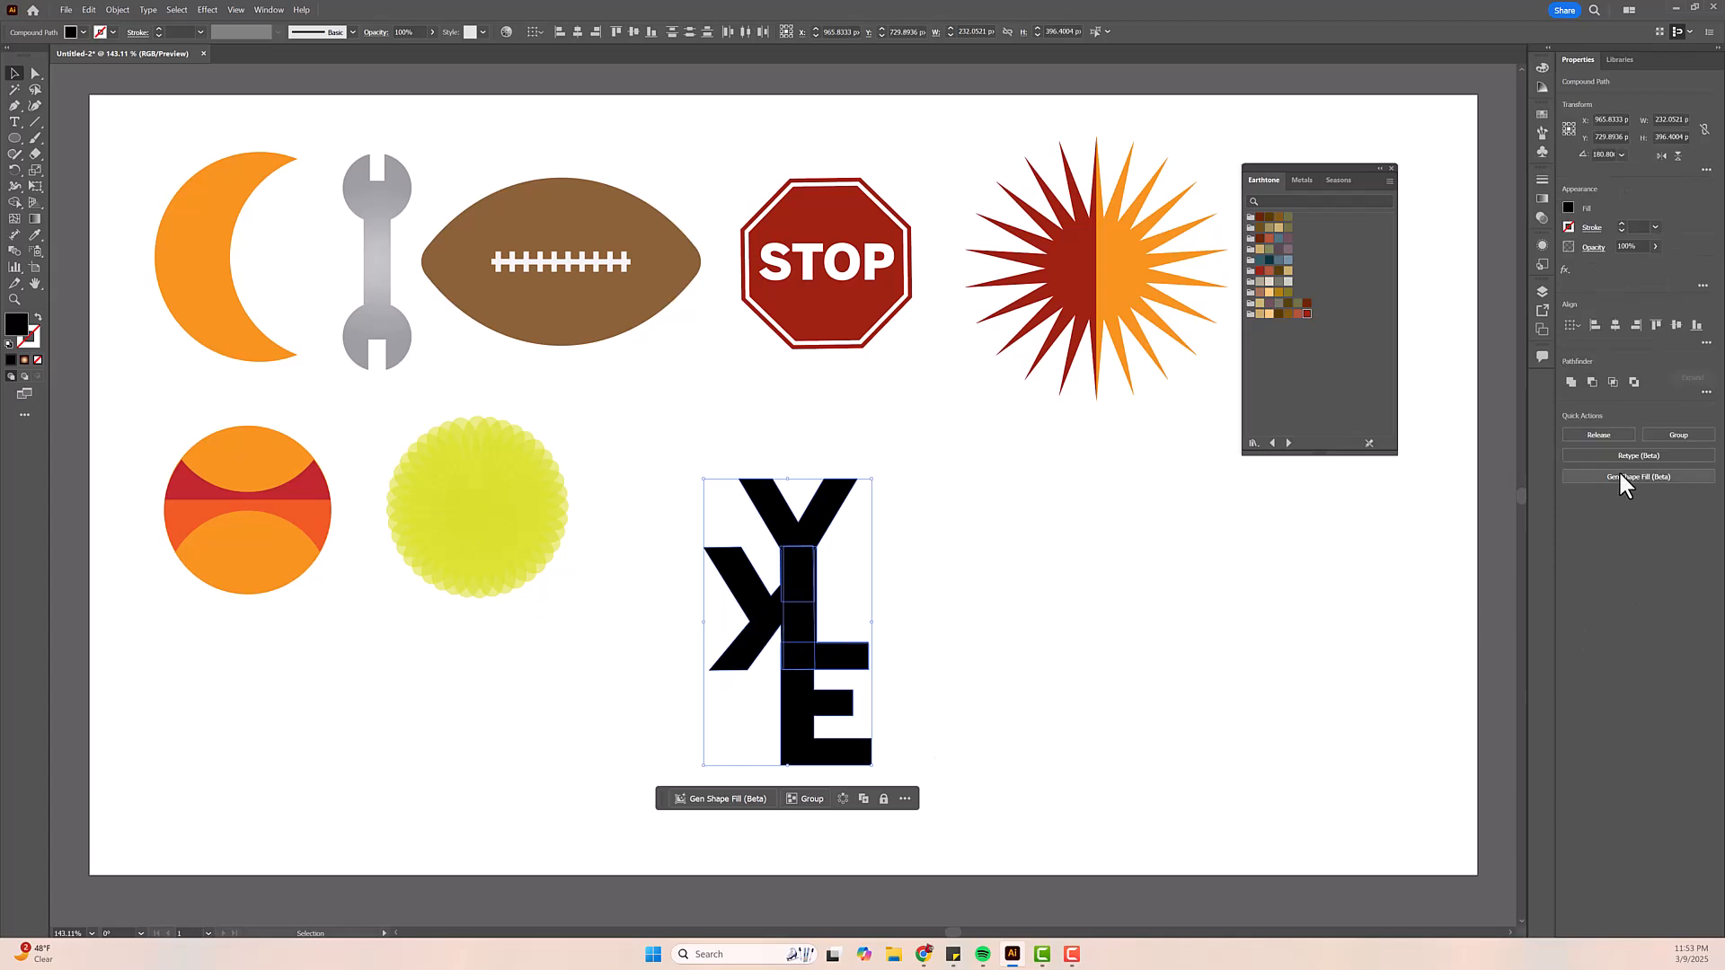
left_click(1573, 382)
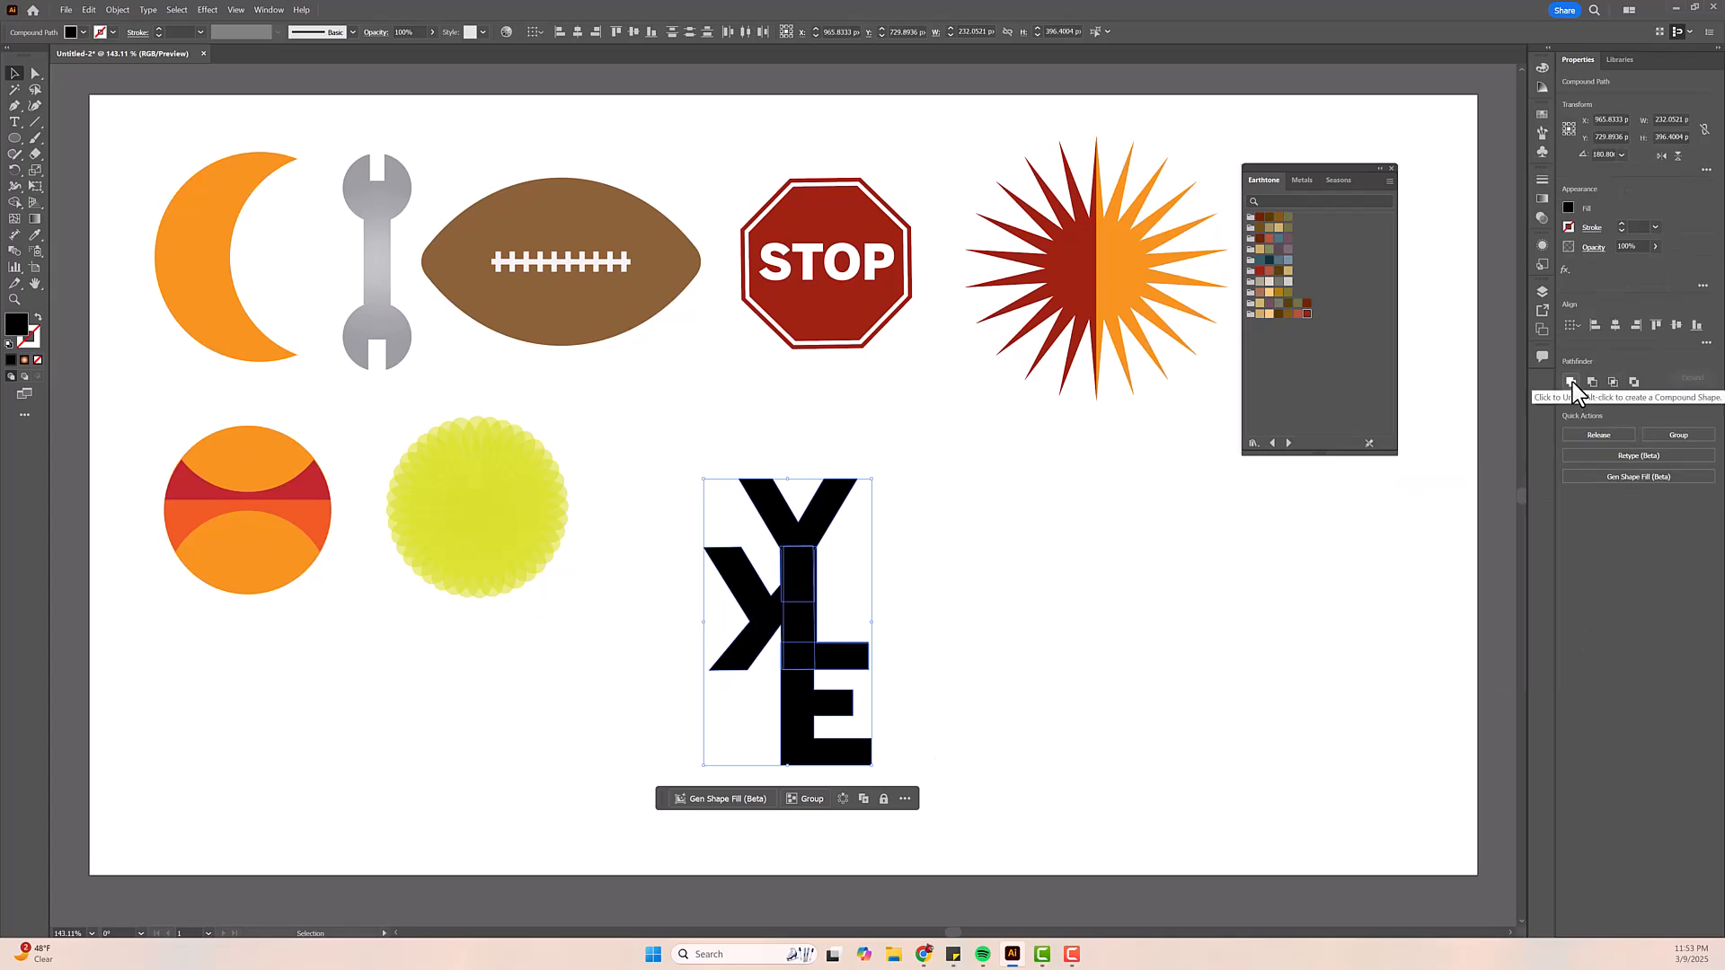
left_click(975, 676)
mouse_move(831, 651)
left_mouse_down()
mouse_move(871, 640)
mouse_move(841, 669)
left_mouse_up()
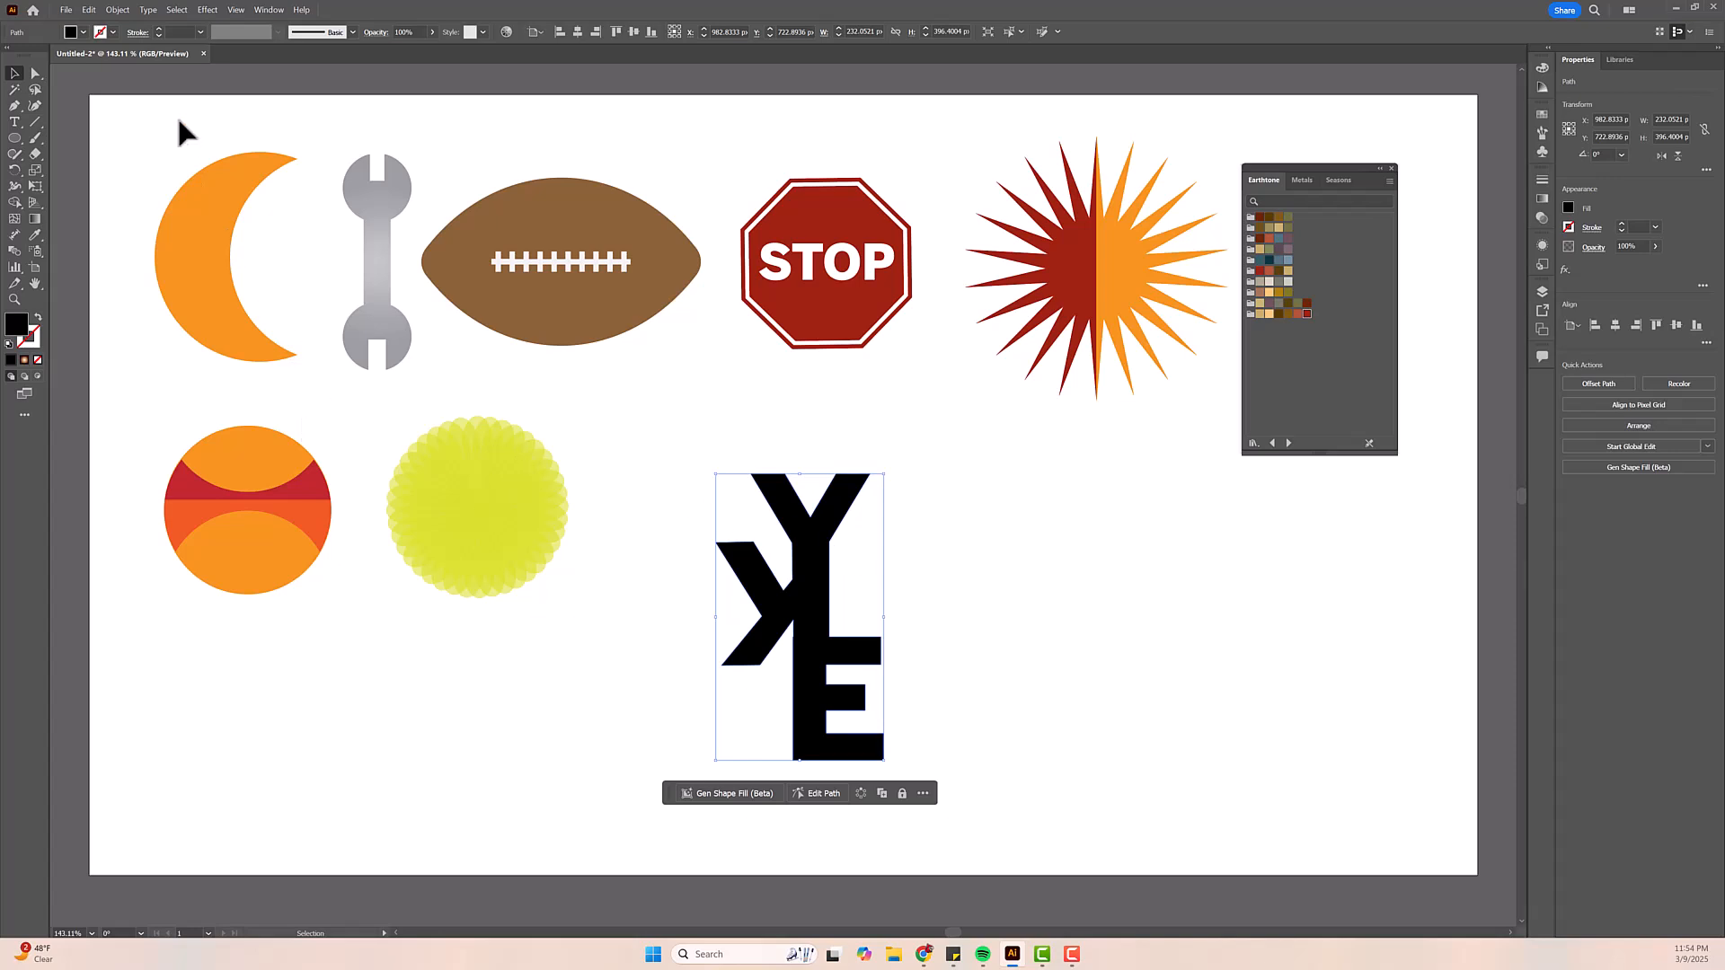
- Try reshaping the reversed letter by moving the end anchor points of its lower and upper arms toward the shared stem
left_click(34, 72)
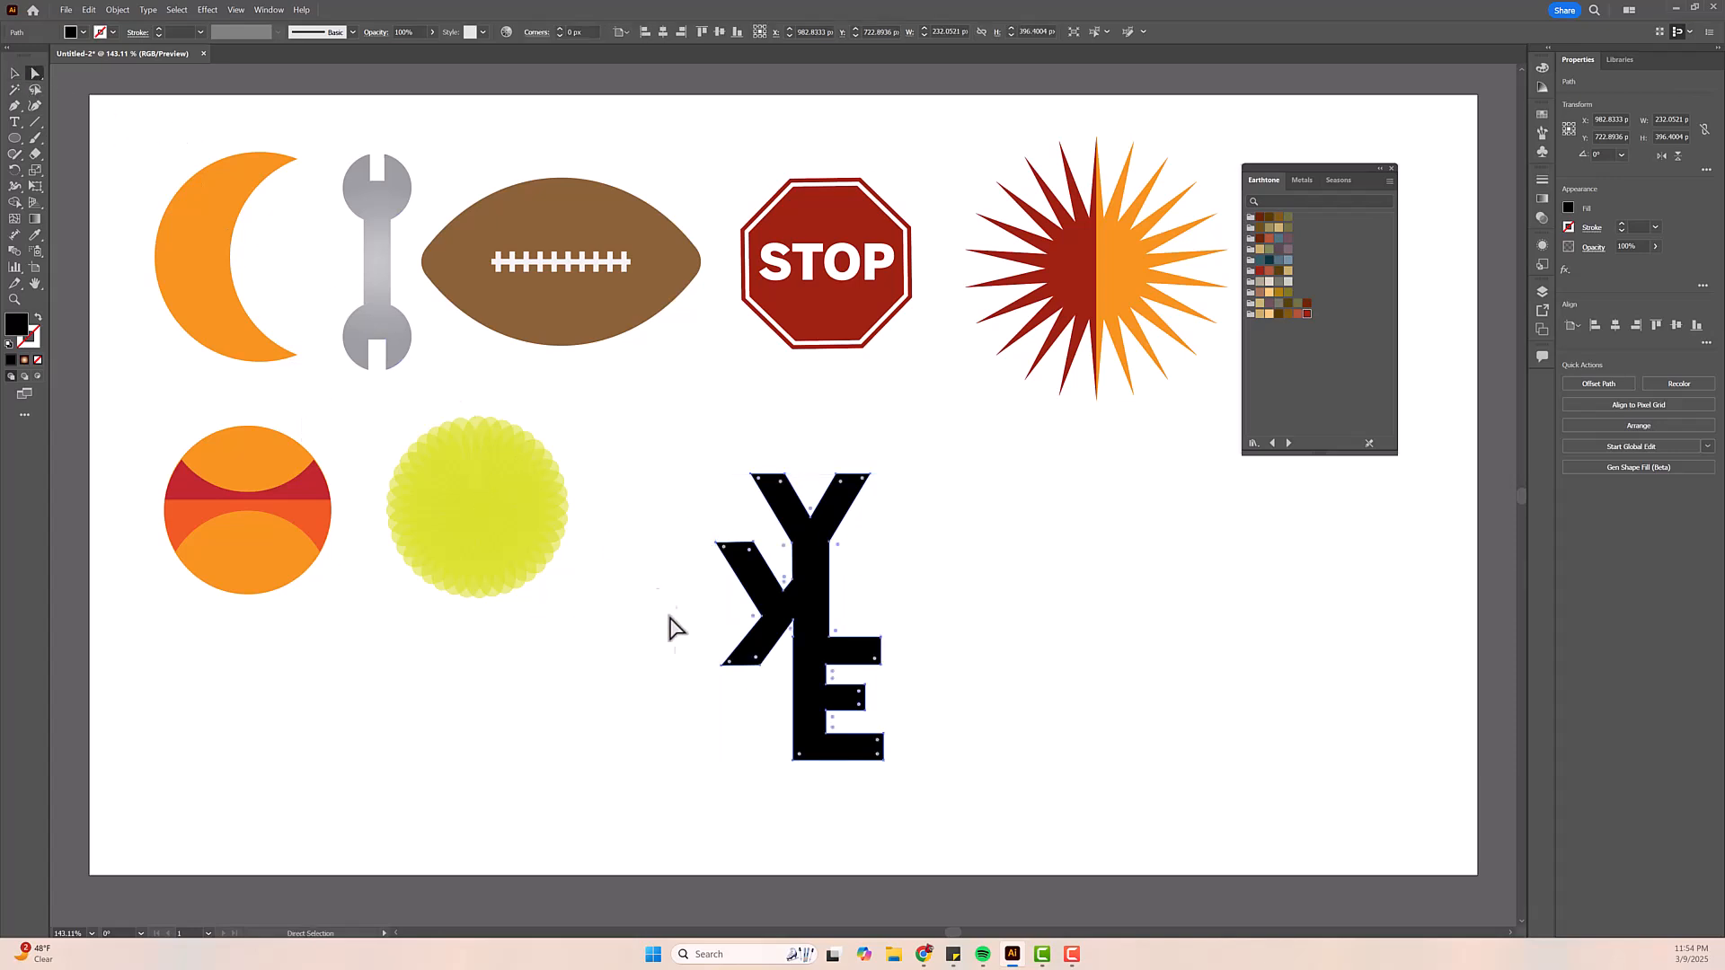
left_click(756, 660)
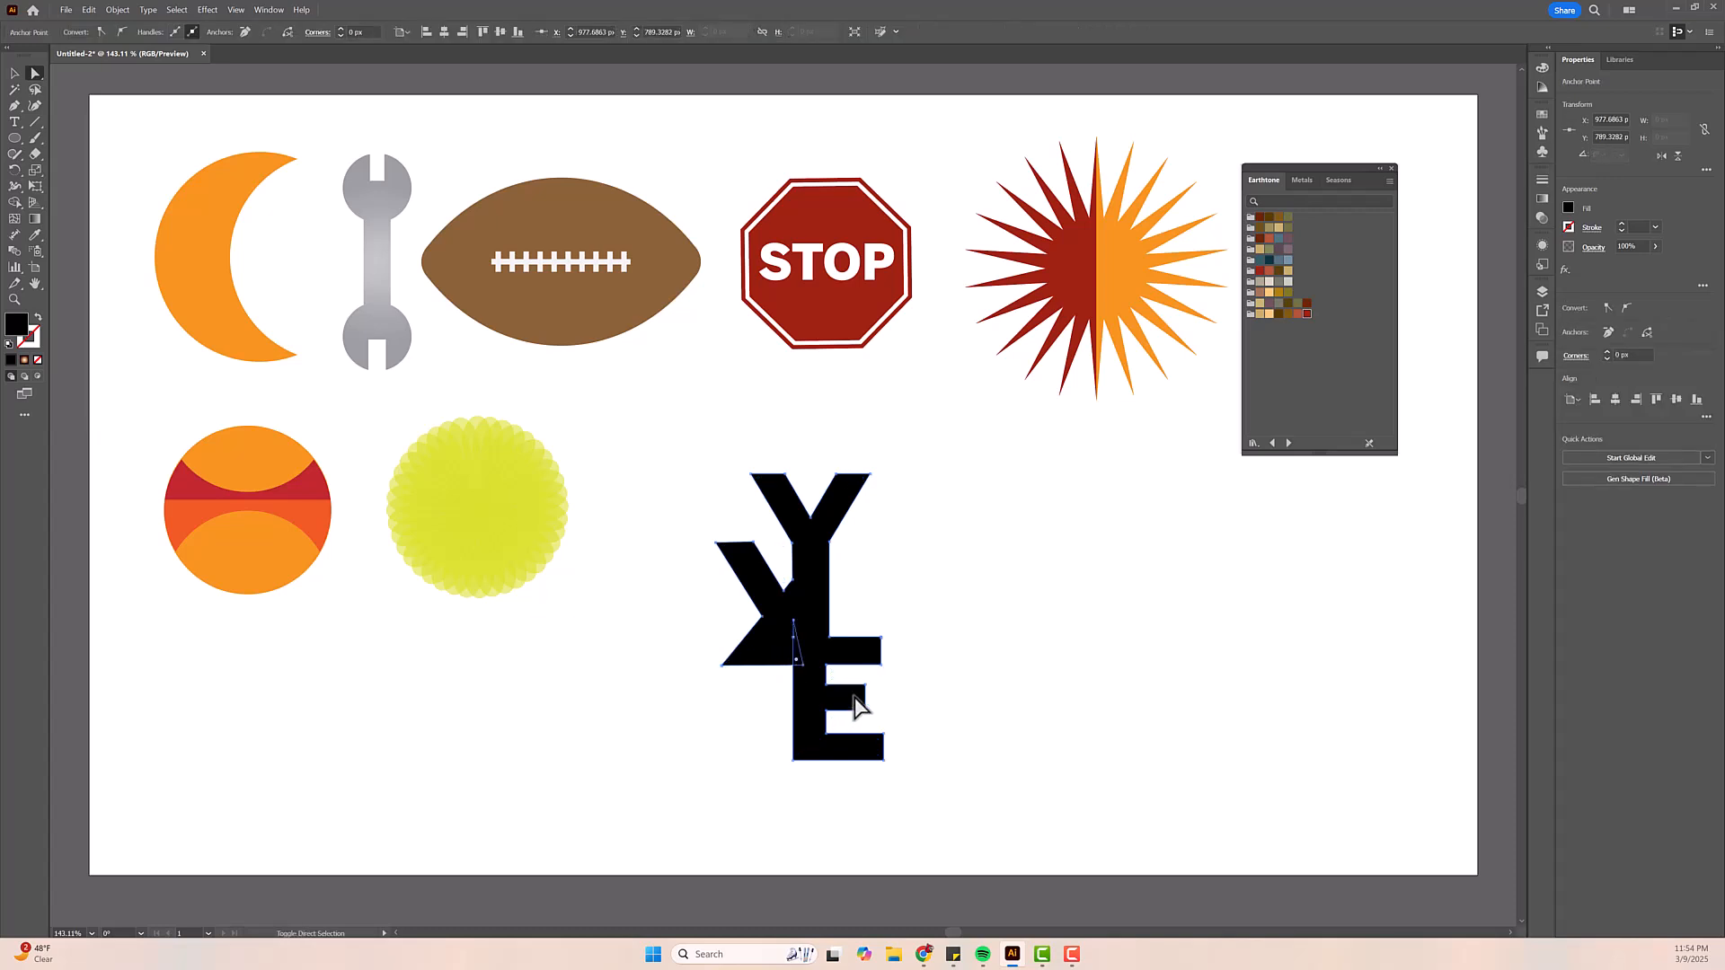
left_click(754, 545)
key("shift+Right")
key("shift+Right")
key("shift+Down")
key("shift+Down")
key("shift+Right")
key("shift+Right")
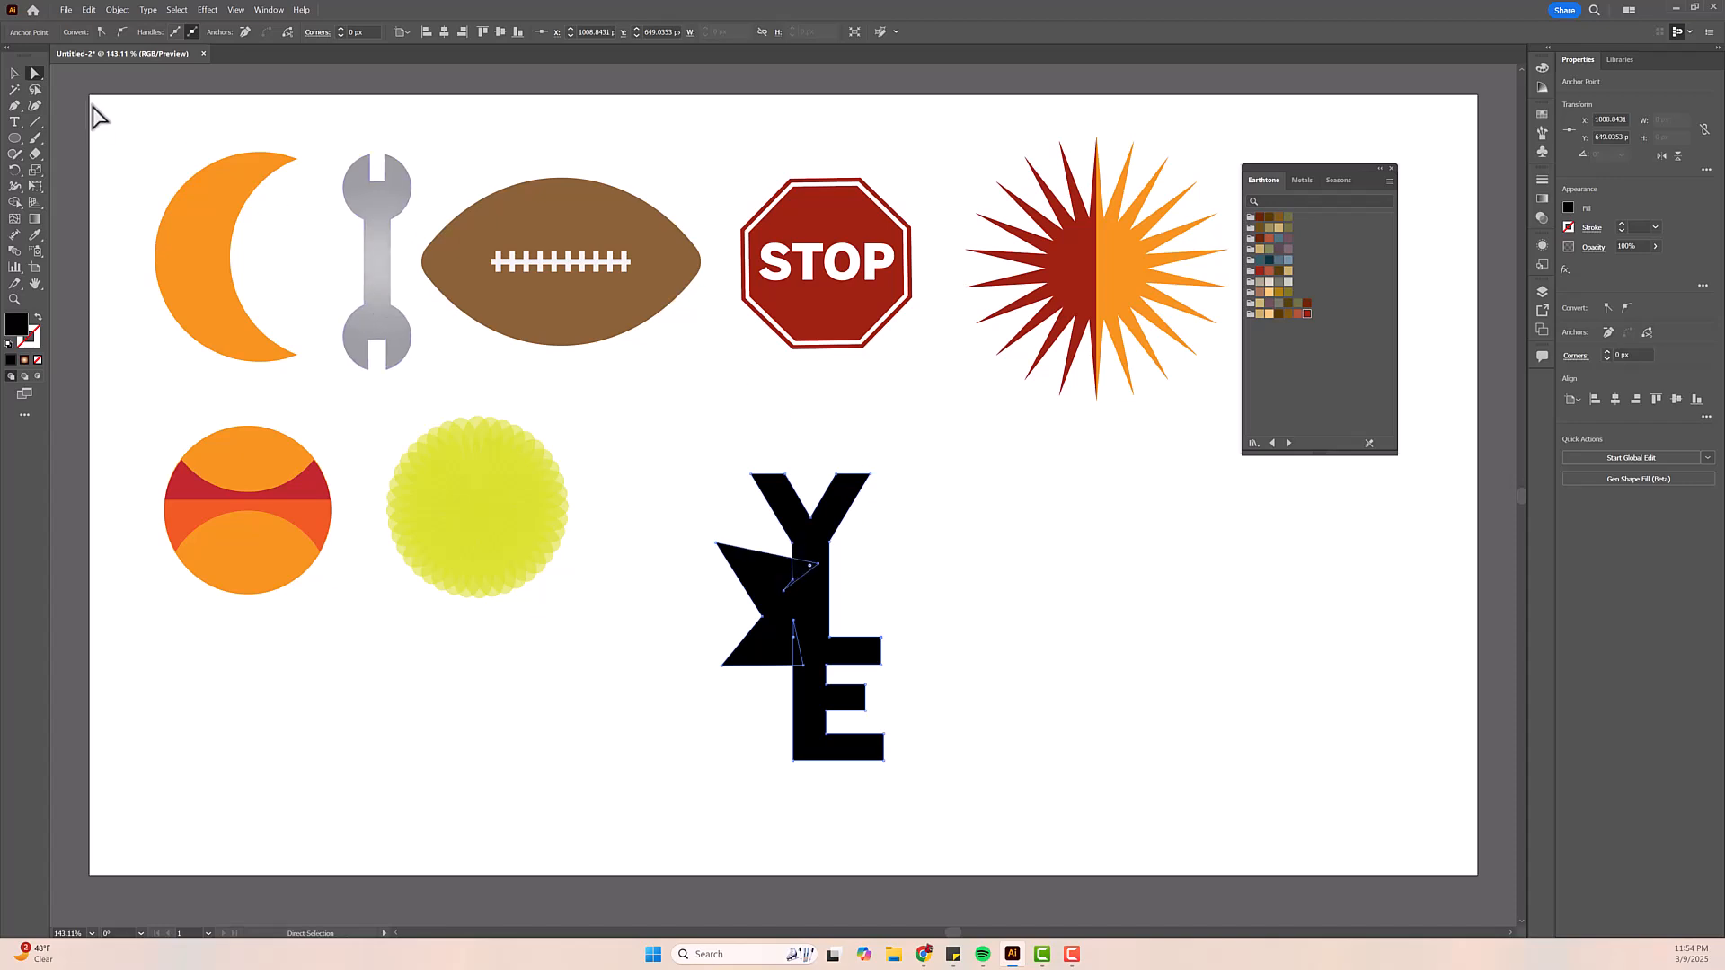
left_click(18, 75)
left_click(695, 504)
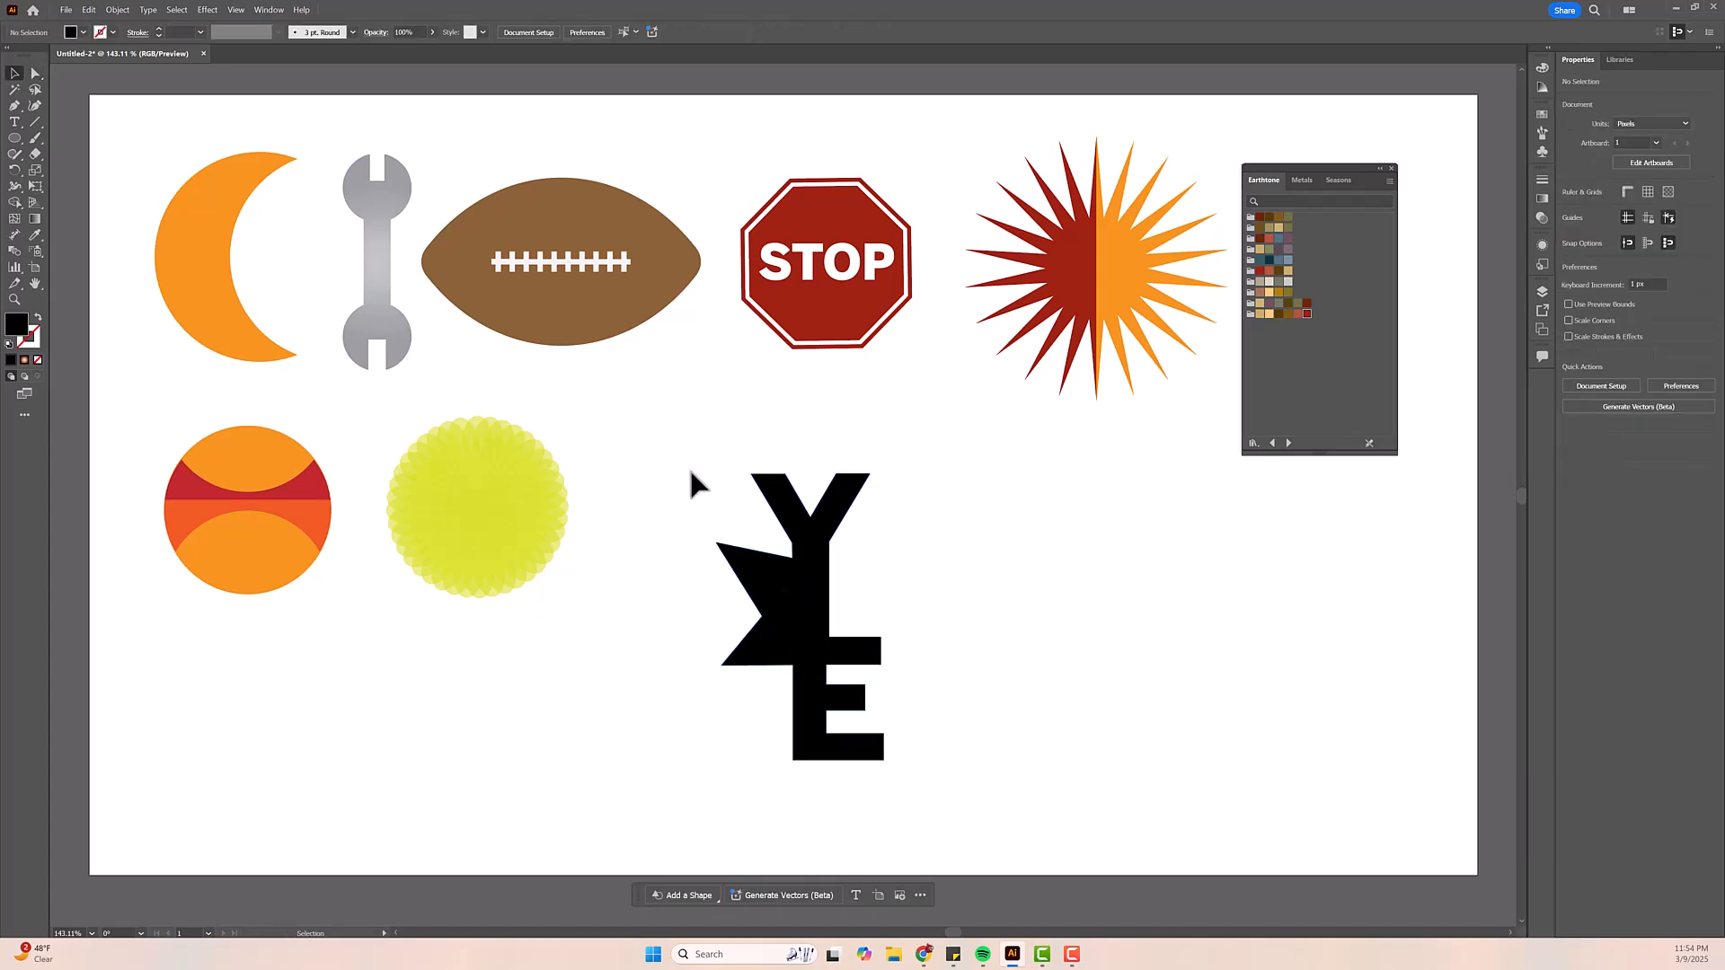
left_click_drag(958, 829, 960, 825)
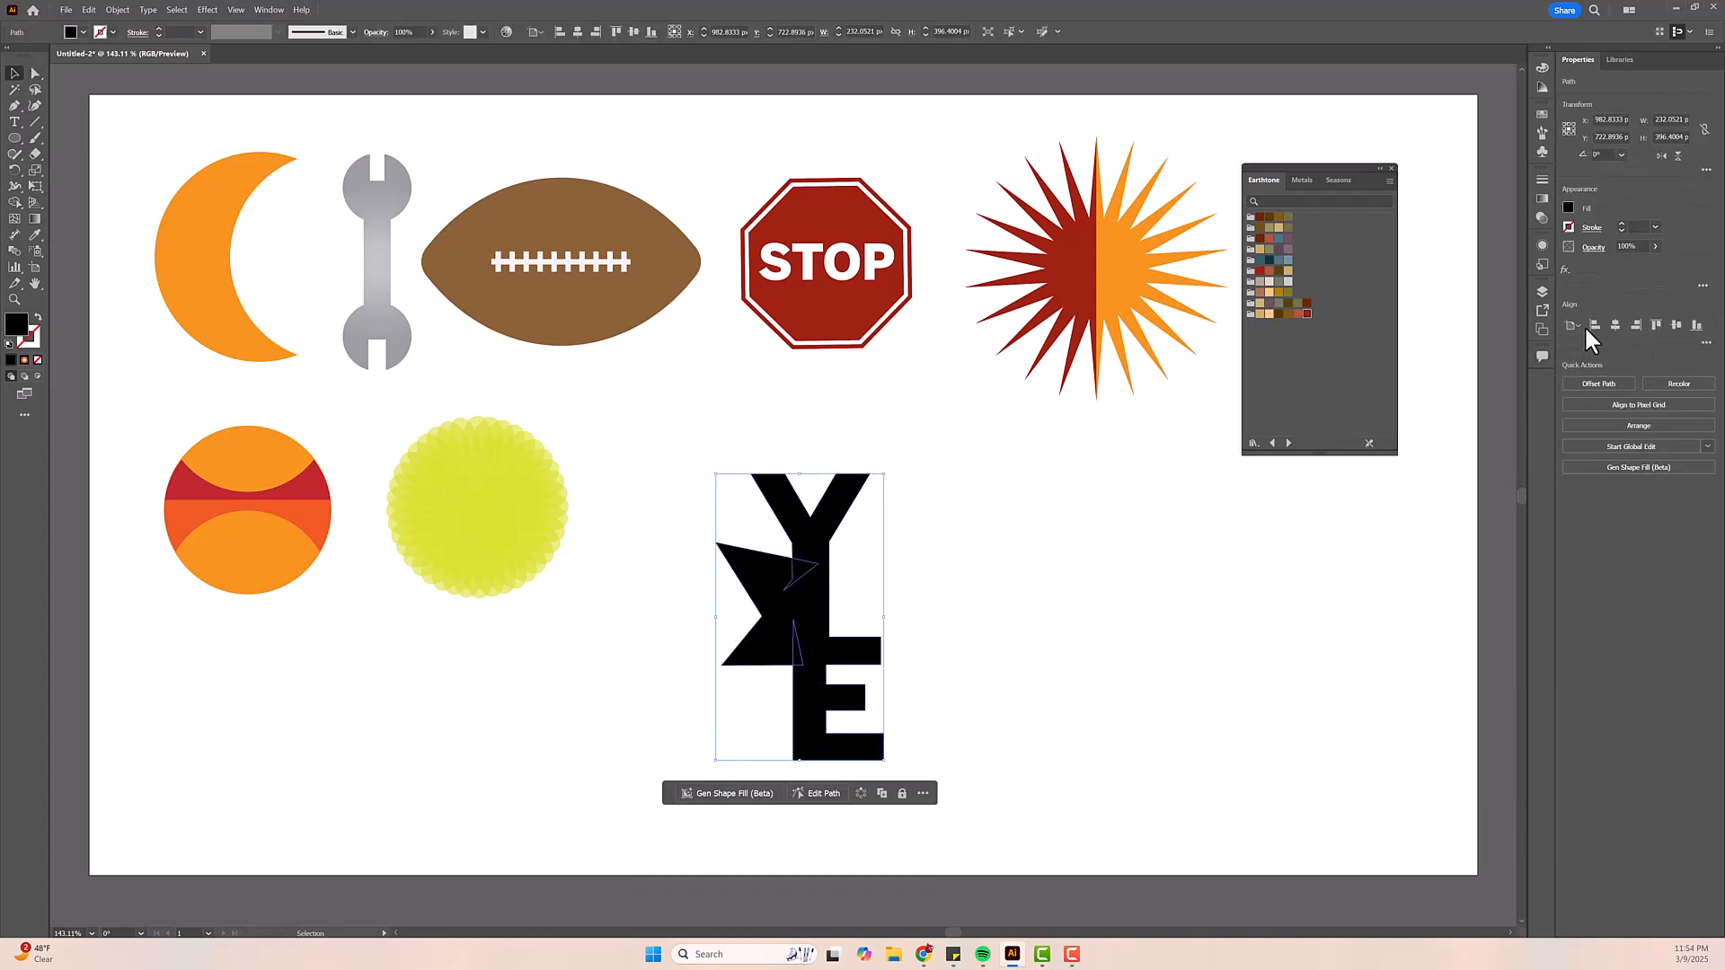
left_click(1069, 622)
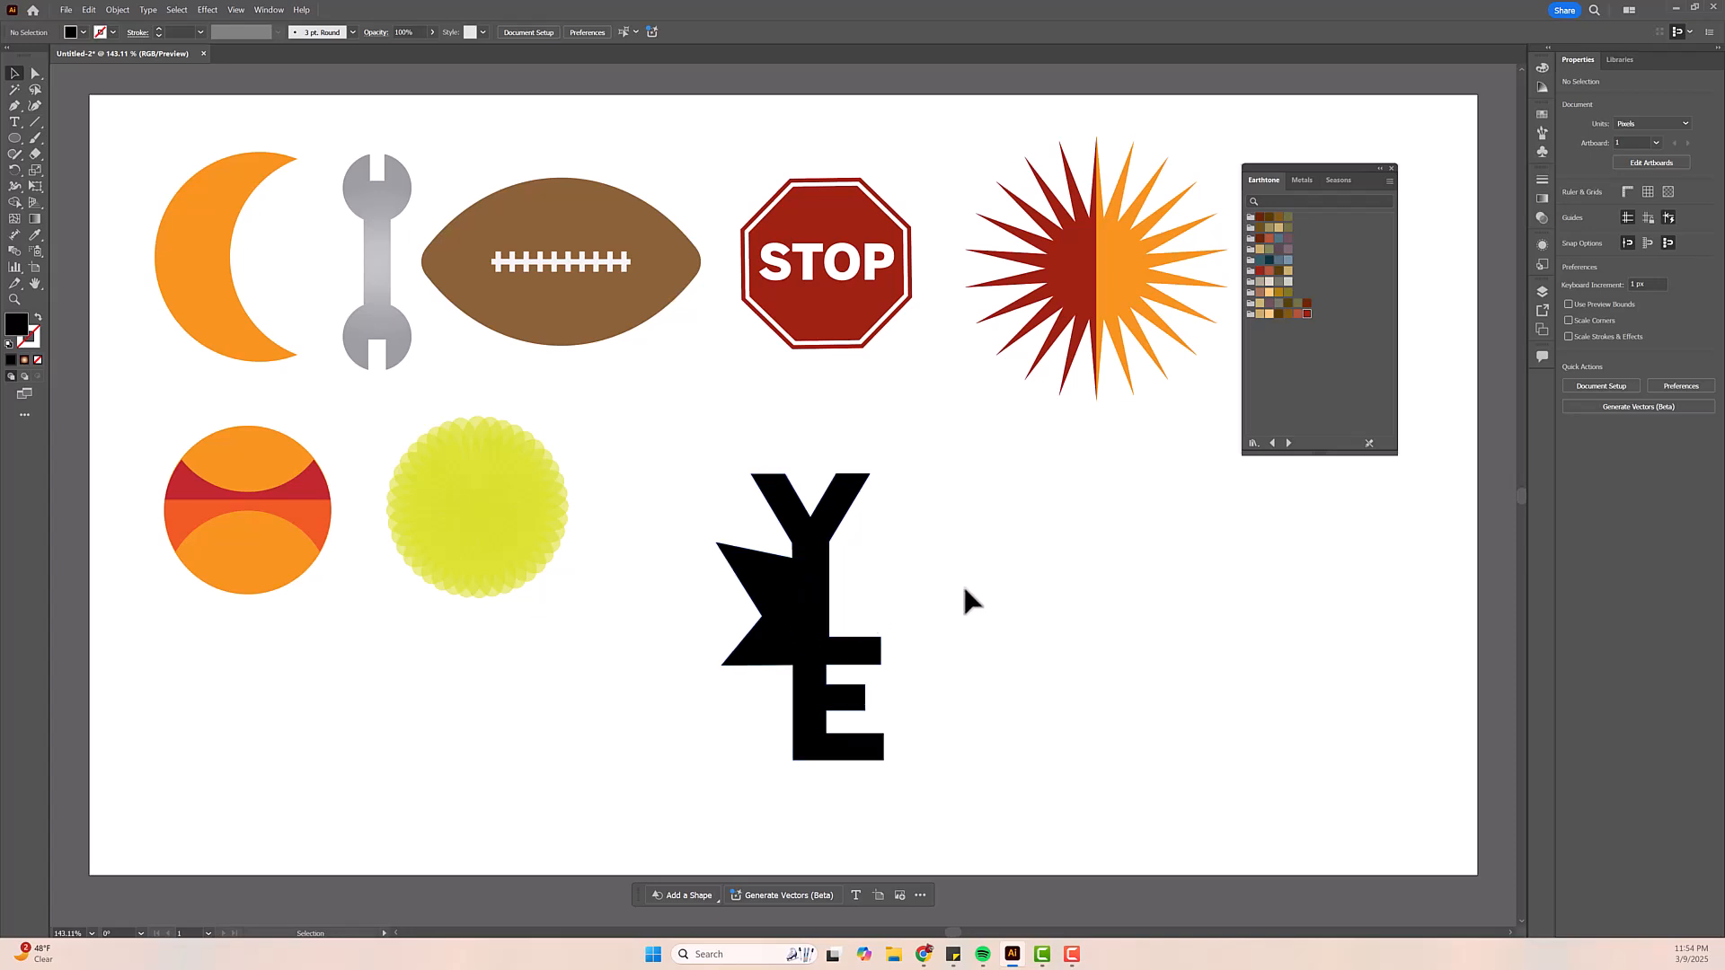
- Undo the anchor point moves on the reversed letter's two arms
left_click(778, 604)
key("a")
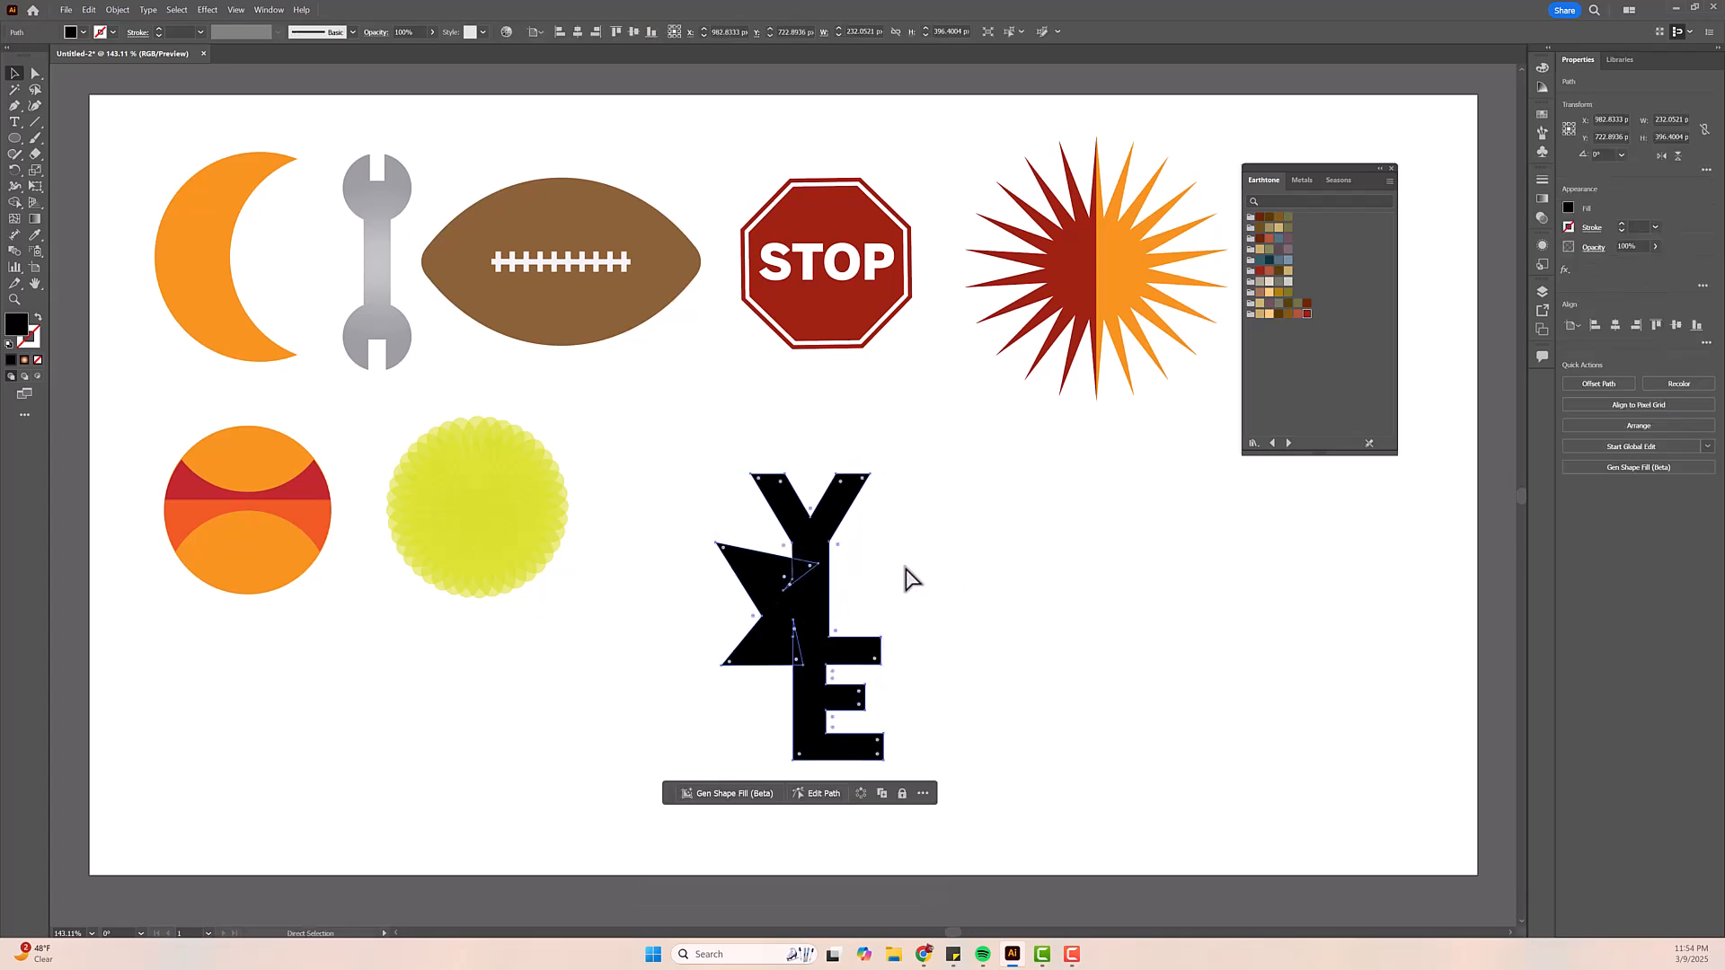
key("shift+Up")
key("shift+Up")
key("shift+Left")
key("shift+Left")
key("shift+Left")
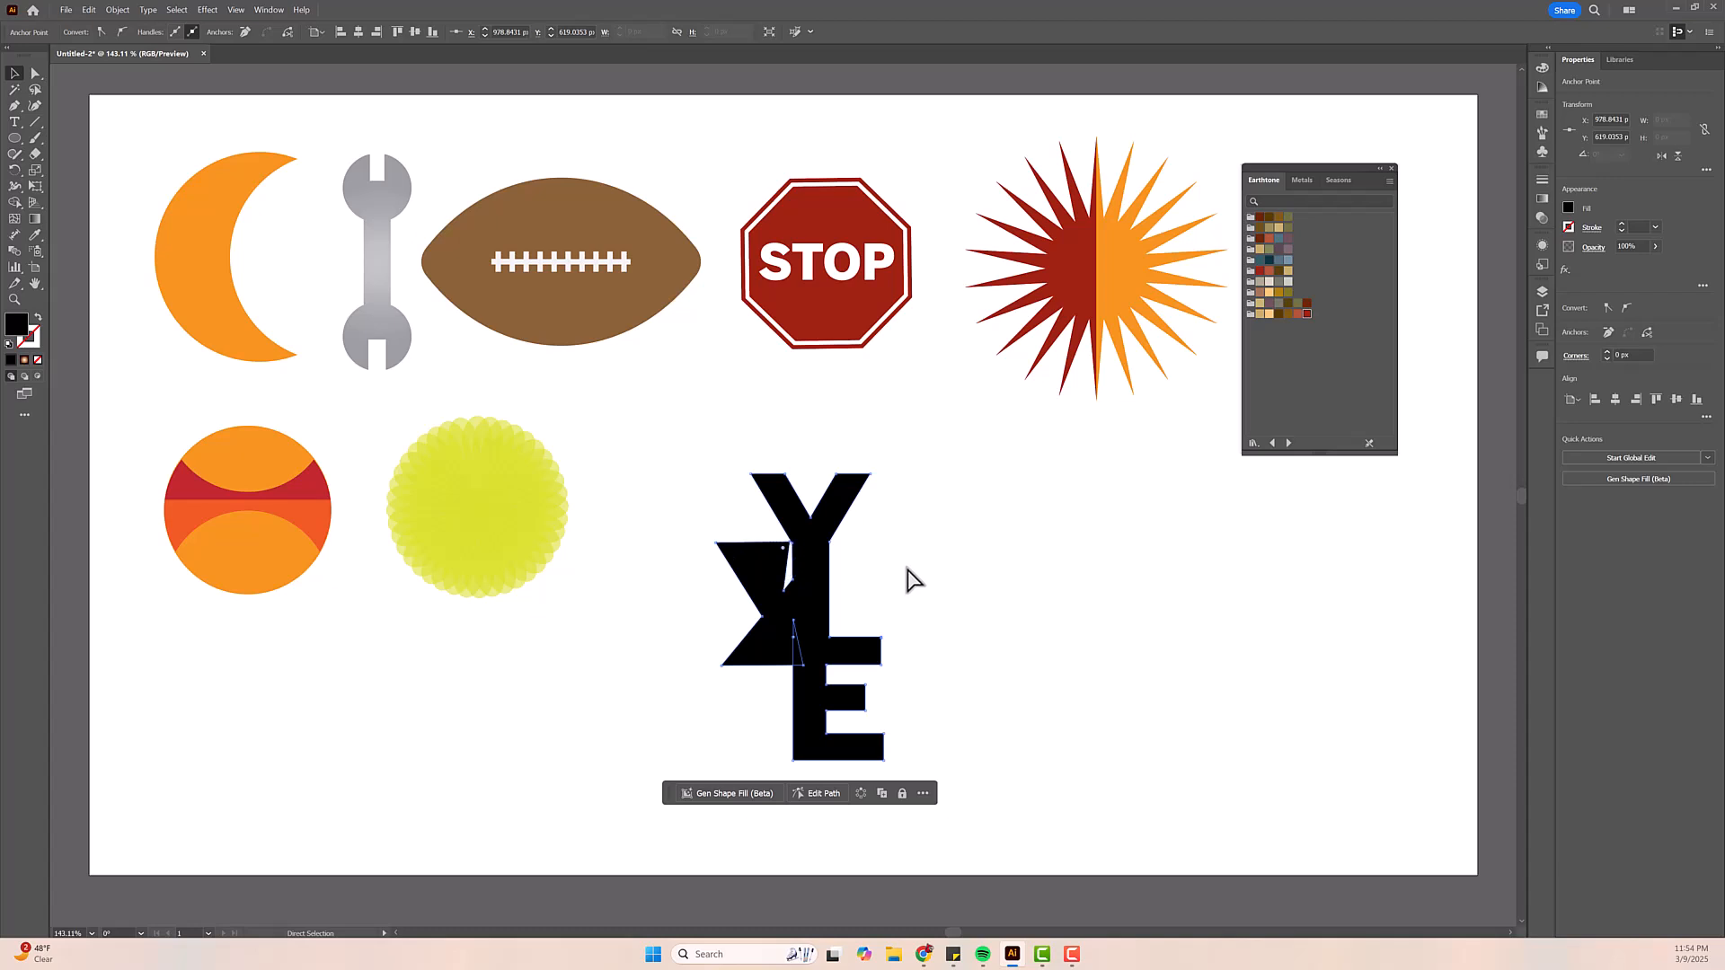
key("shift+Left")
key("shift+Left")
- Nudge the whole united monogram about 20 px to the right and deselect it
key("v")
key("shift+Right")
key("shift+Right")
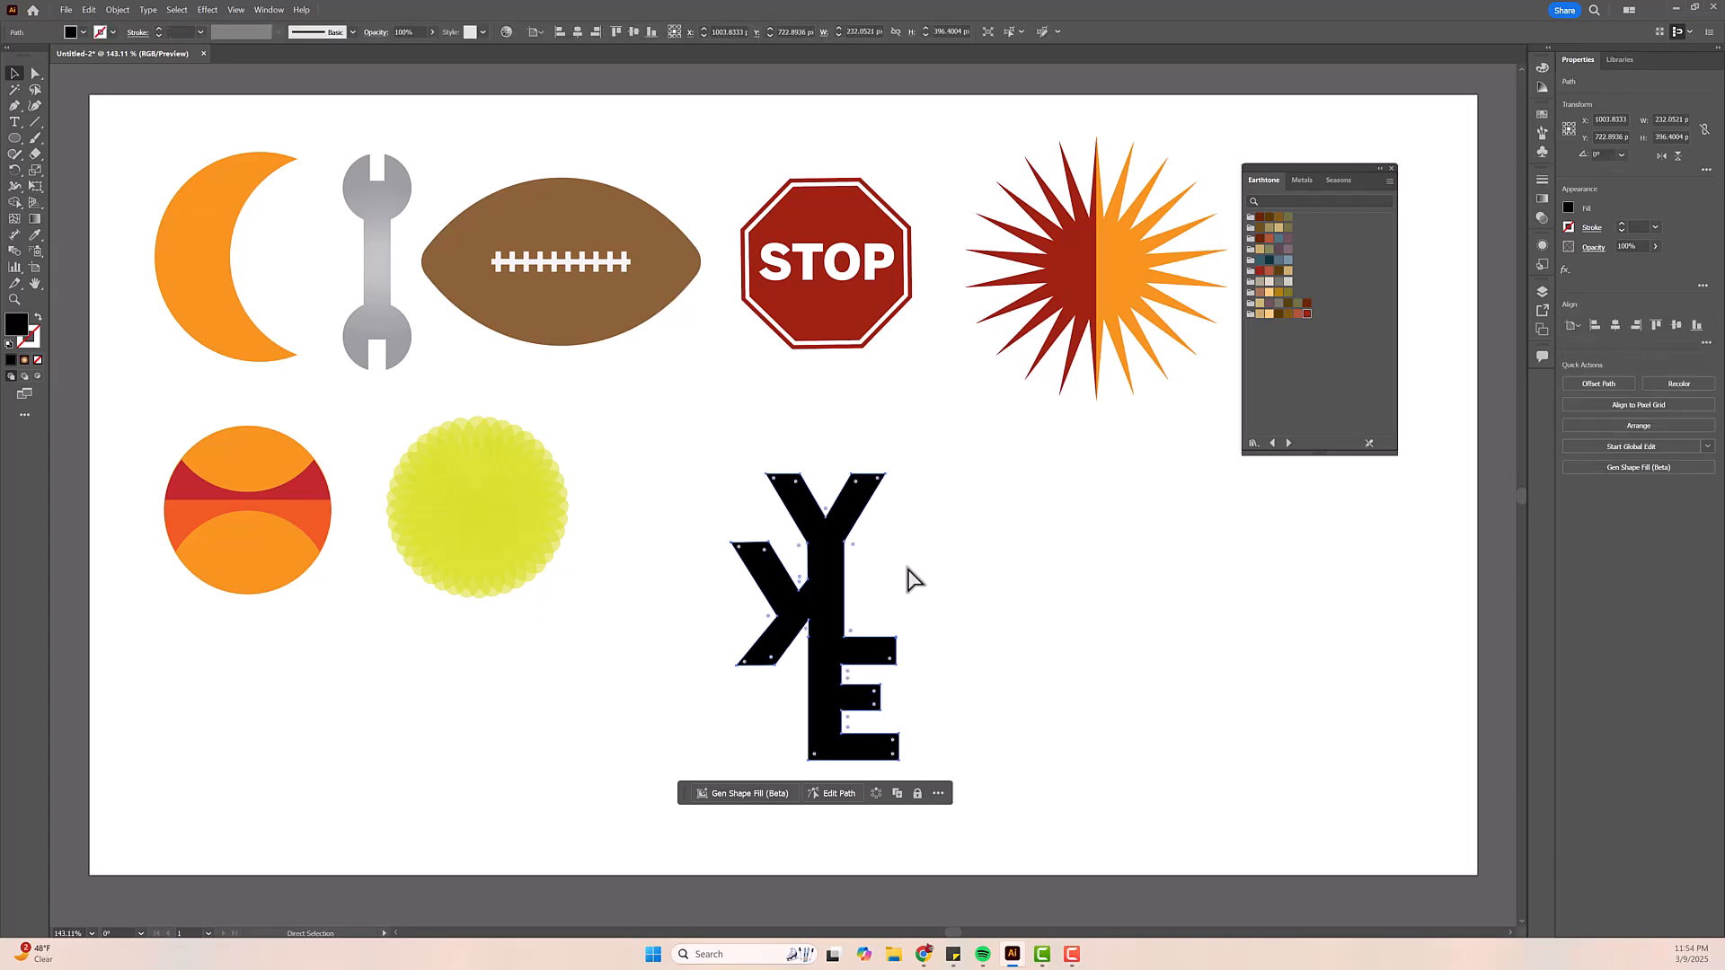
left_click(969, 573)
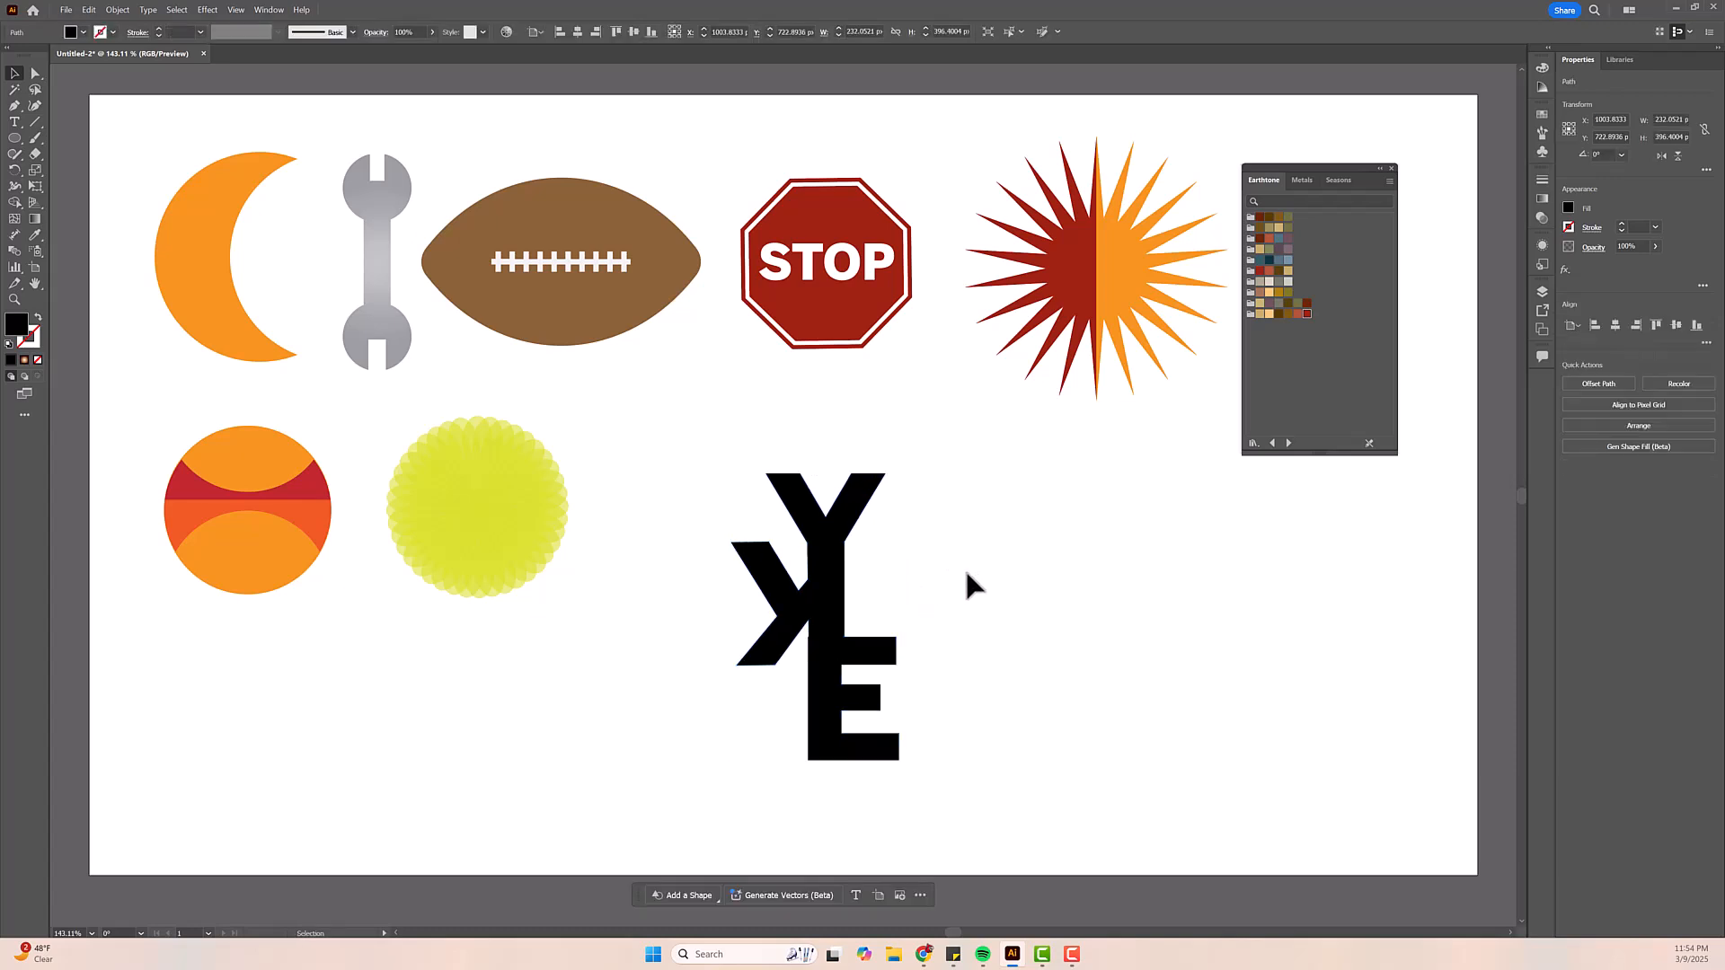
- Draw a horizontal line below the top letter's arms and a diagonal line about 294 by 269 px across the lower stem
left_click(822, 615)
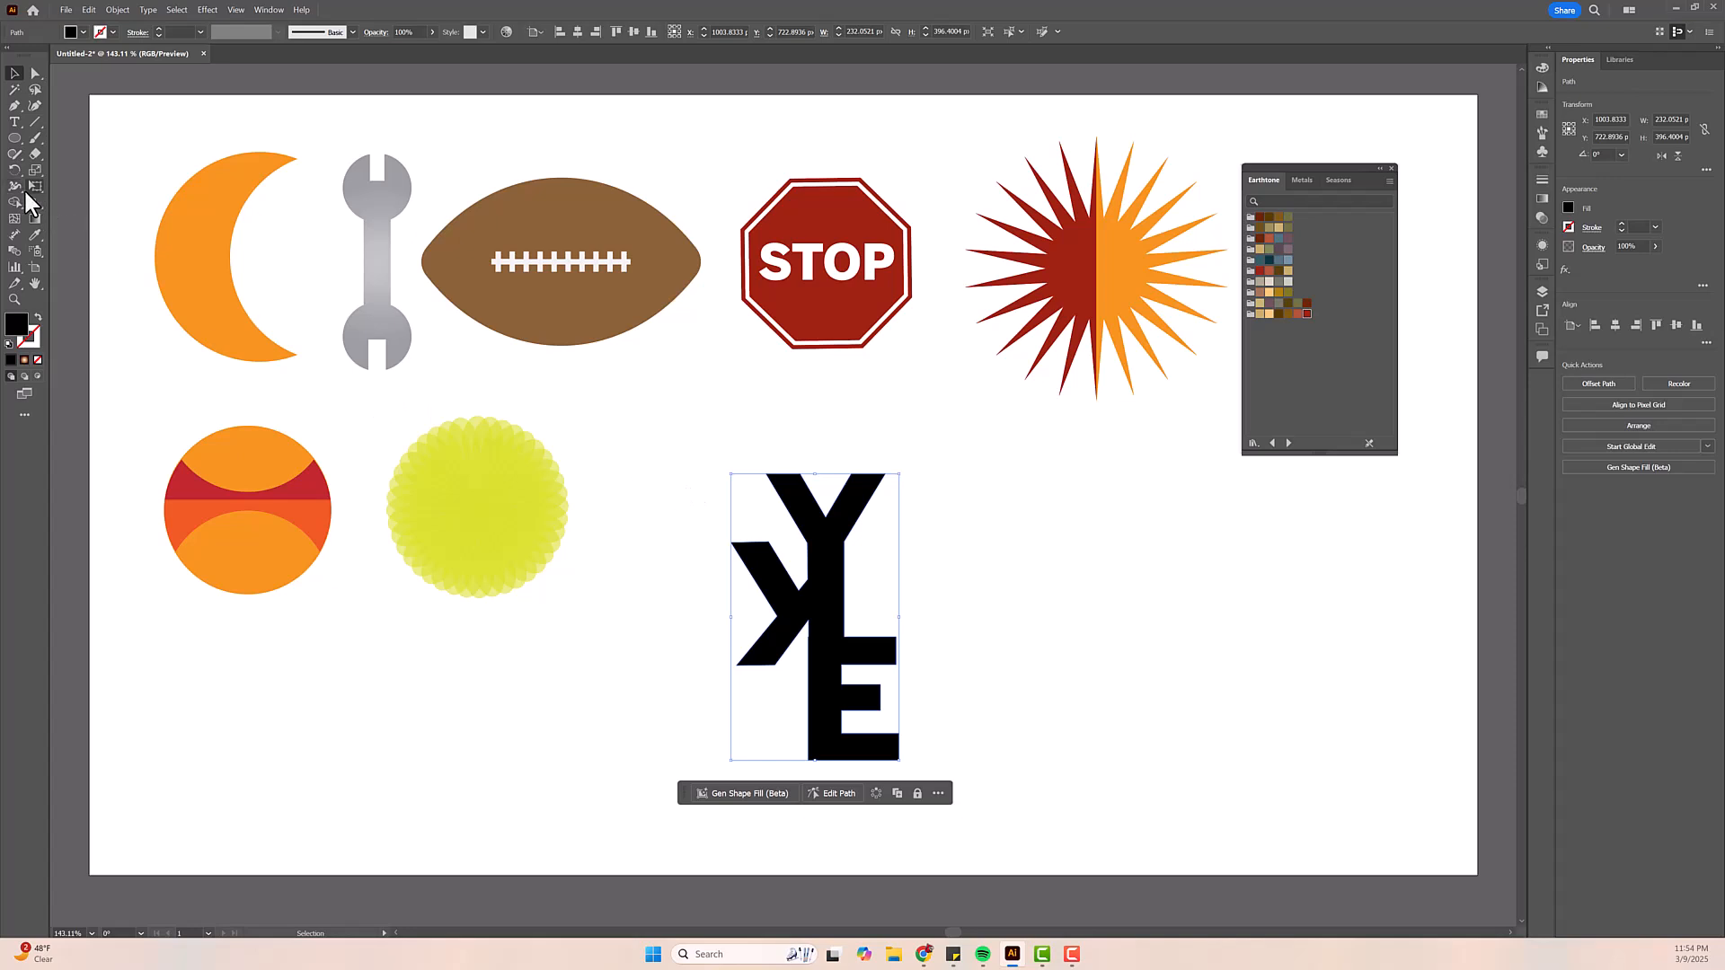
left_click(35, 123)
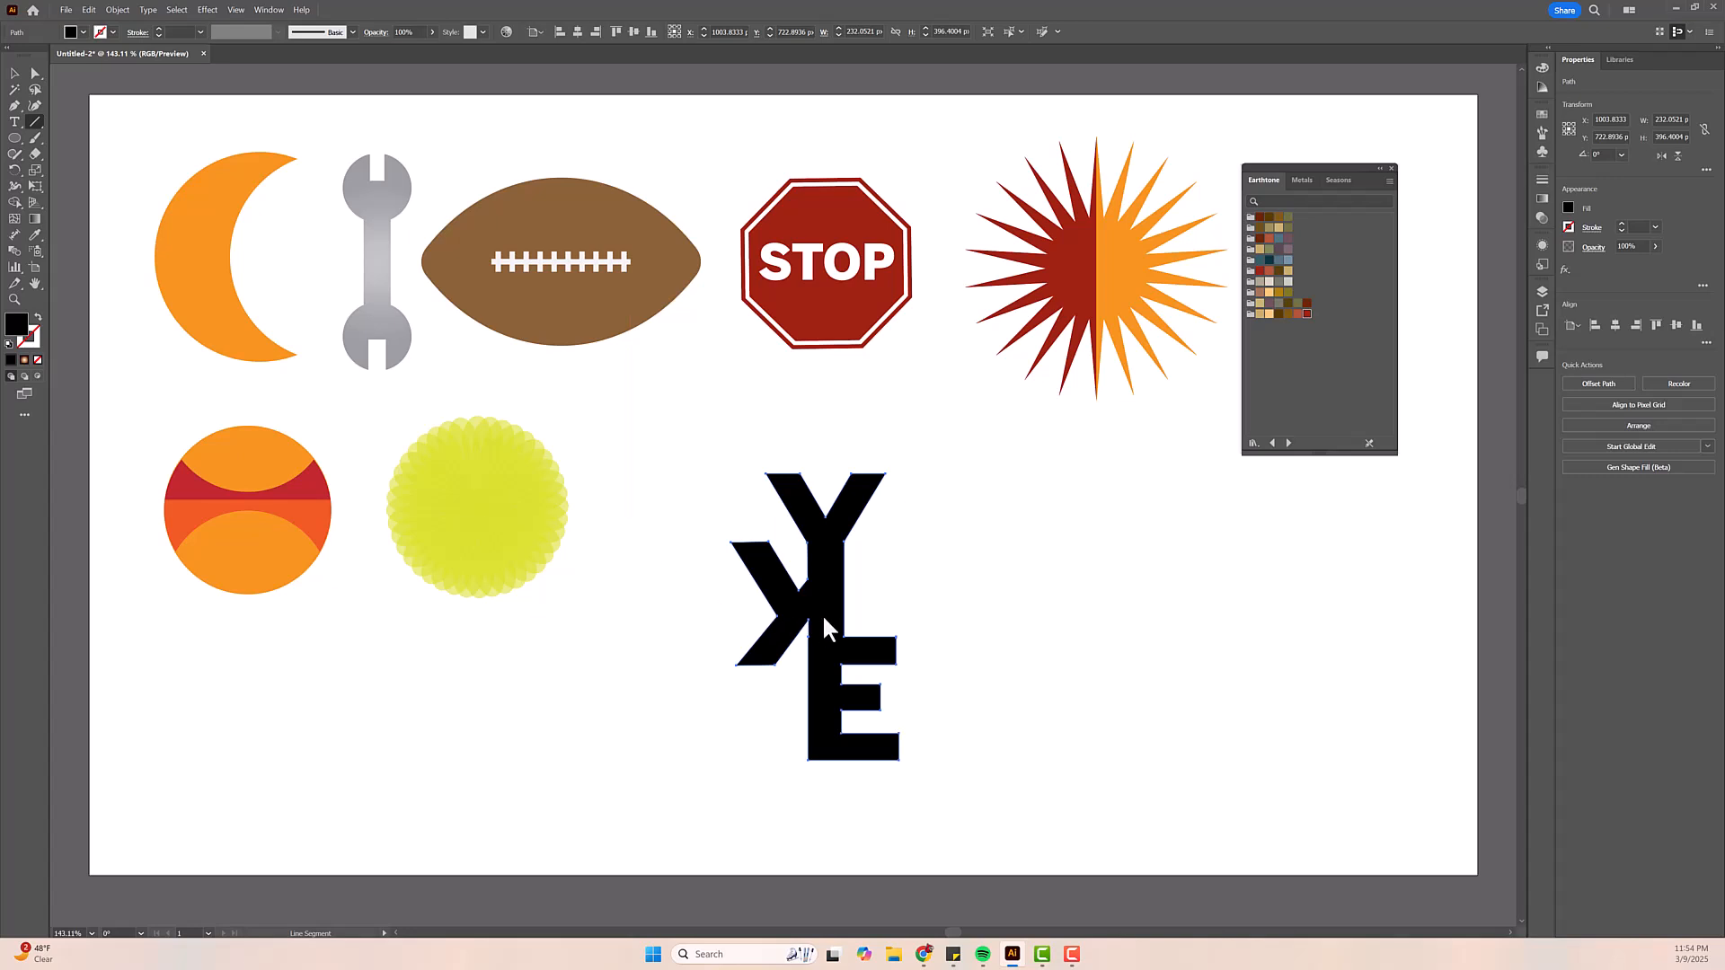
mouse_move(687, 536)
left_mouse_down()
mouse_move(940, 535)
mouse_move(860, 649)
mouse_move(745, 747)
left_mouse_up()
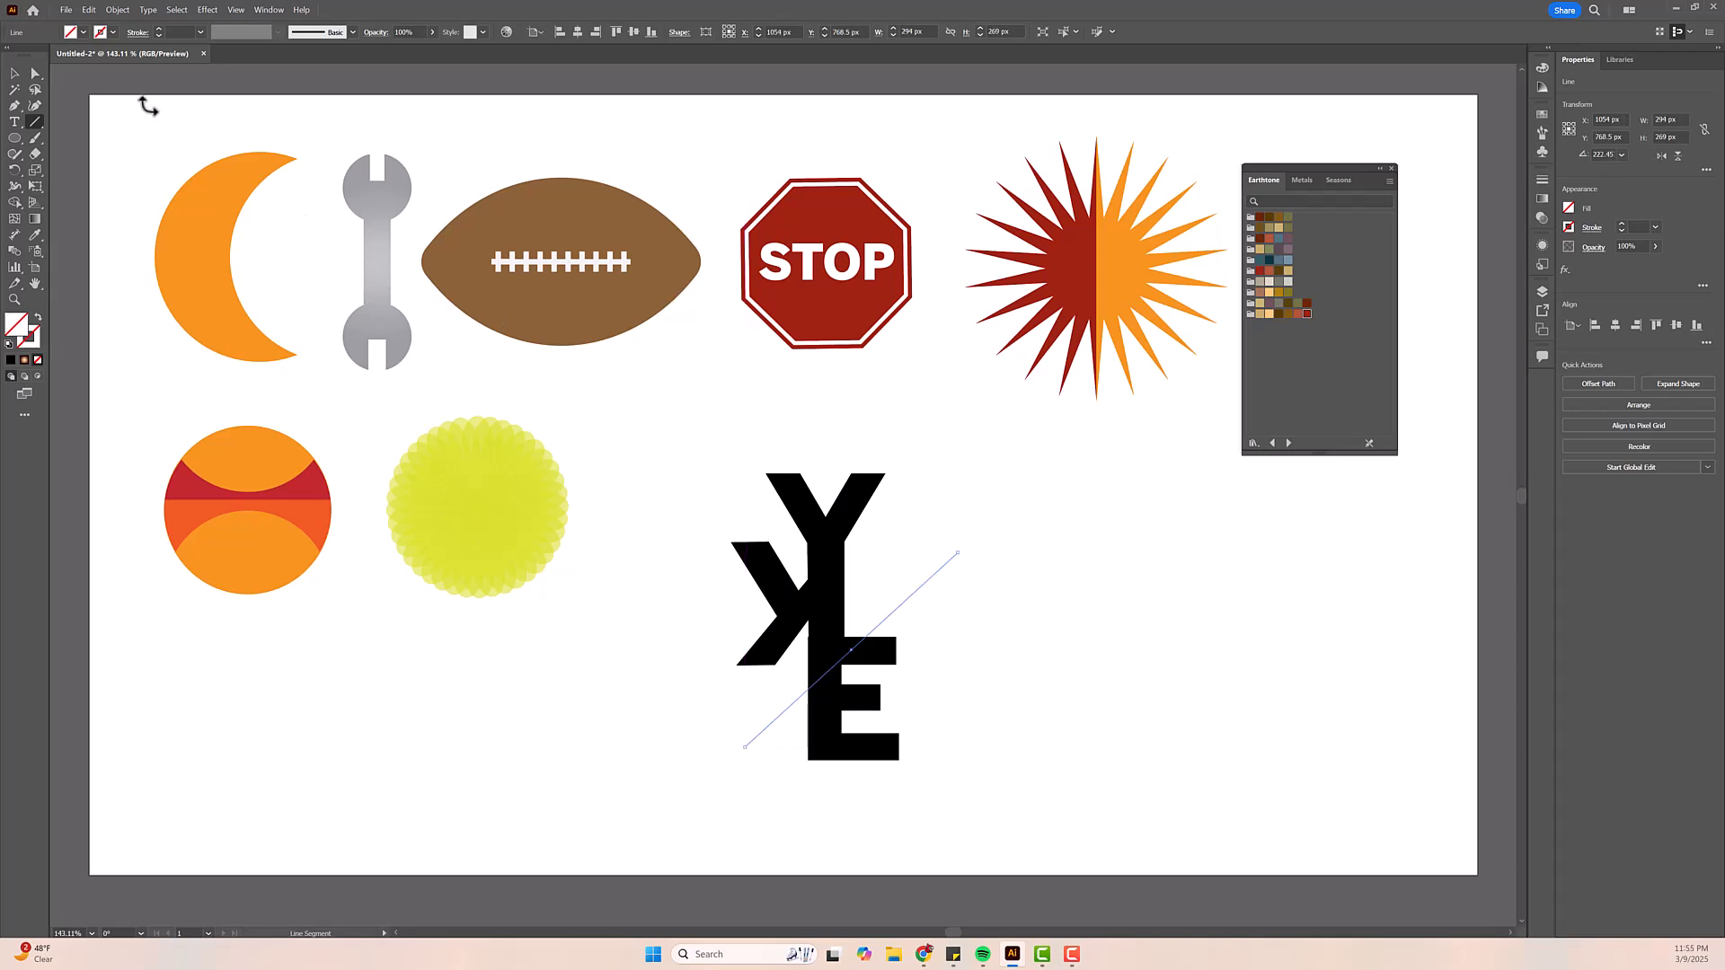
- Split the monogram along both lines into top, middle and bottom pieces with the Shape Builder tool
left_click(16, 77)
left_click_drag(695, 406, 977, 827)
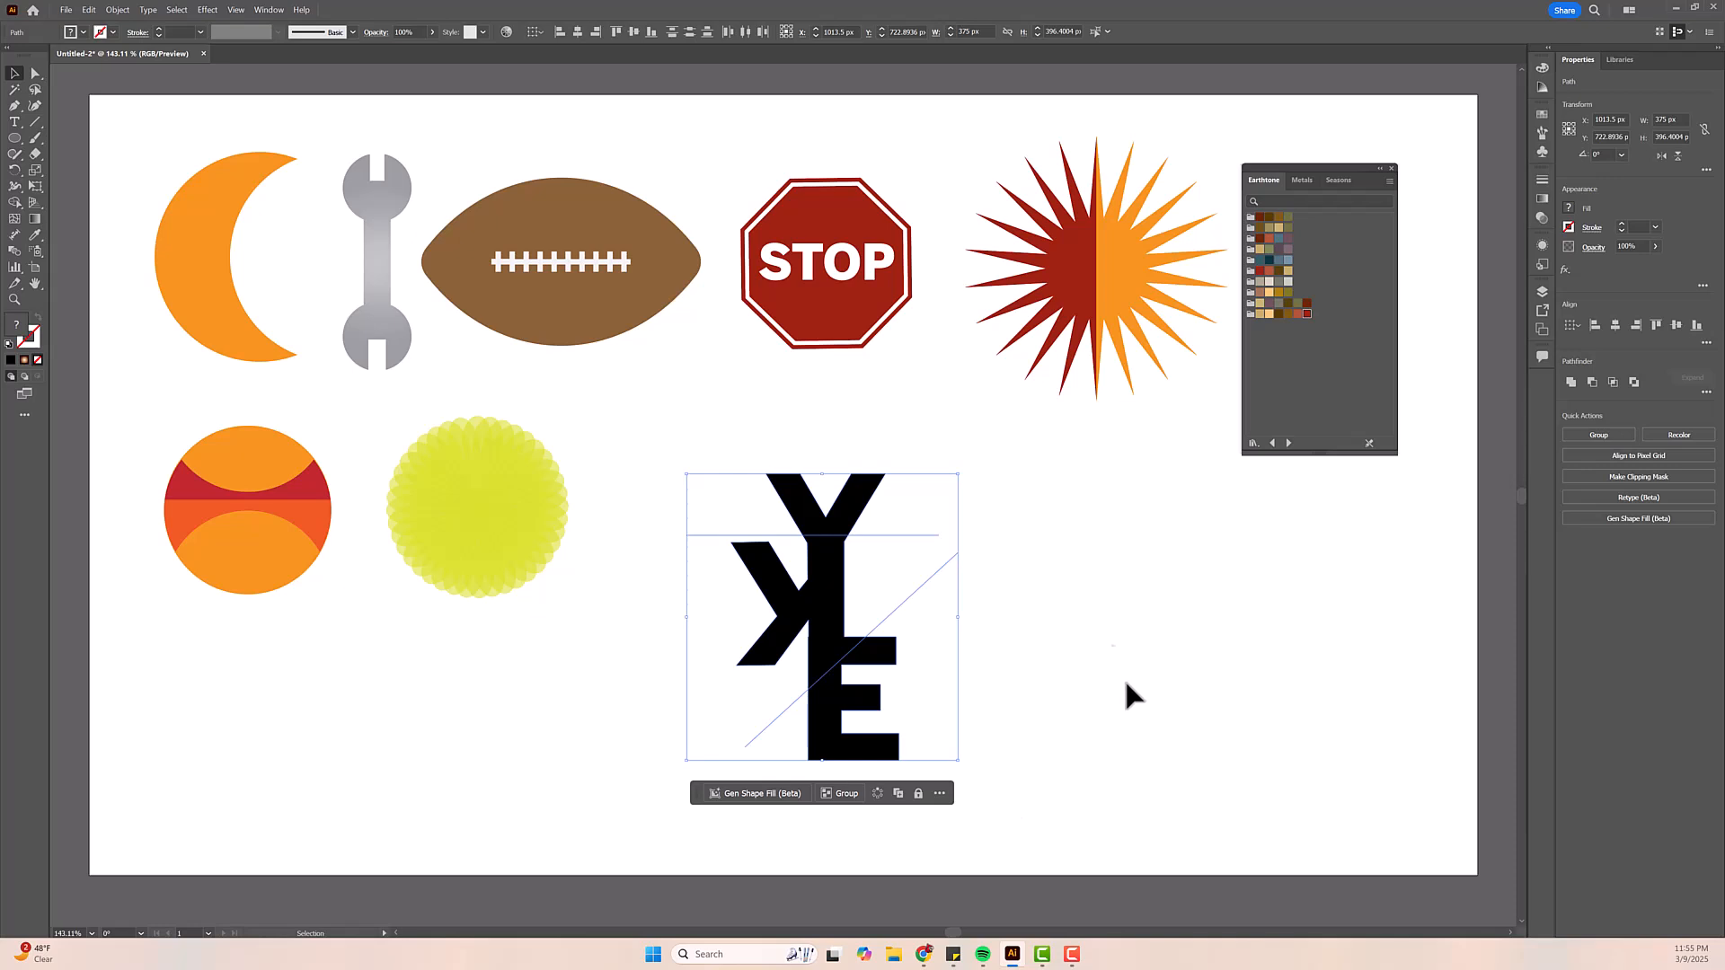
left_click(15, 202)
left_click(796, 508)
left_click(829, 589)
left_click(877, 744)
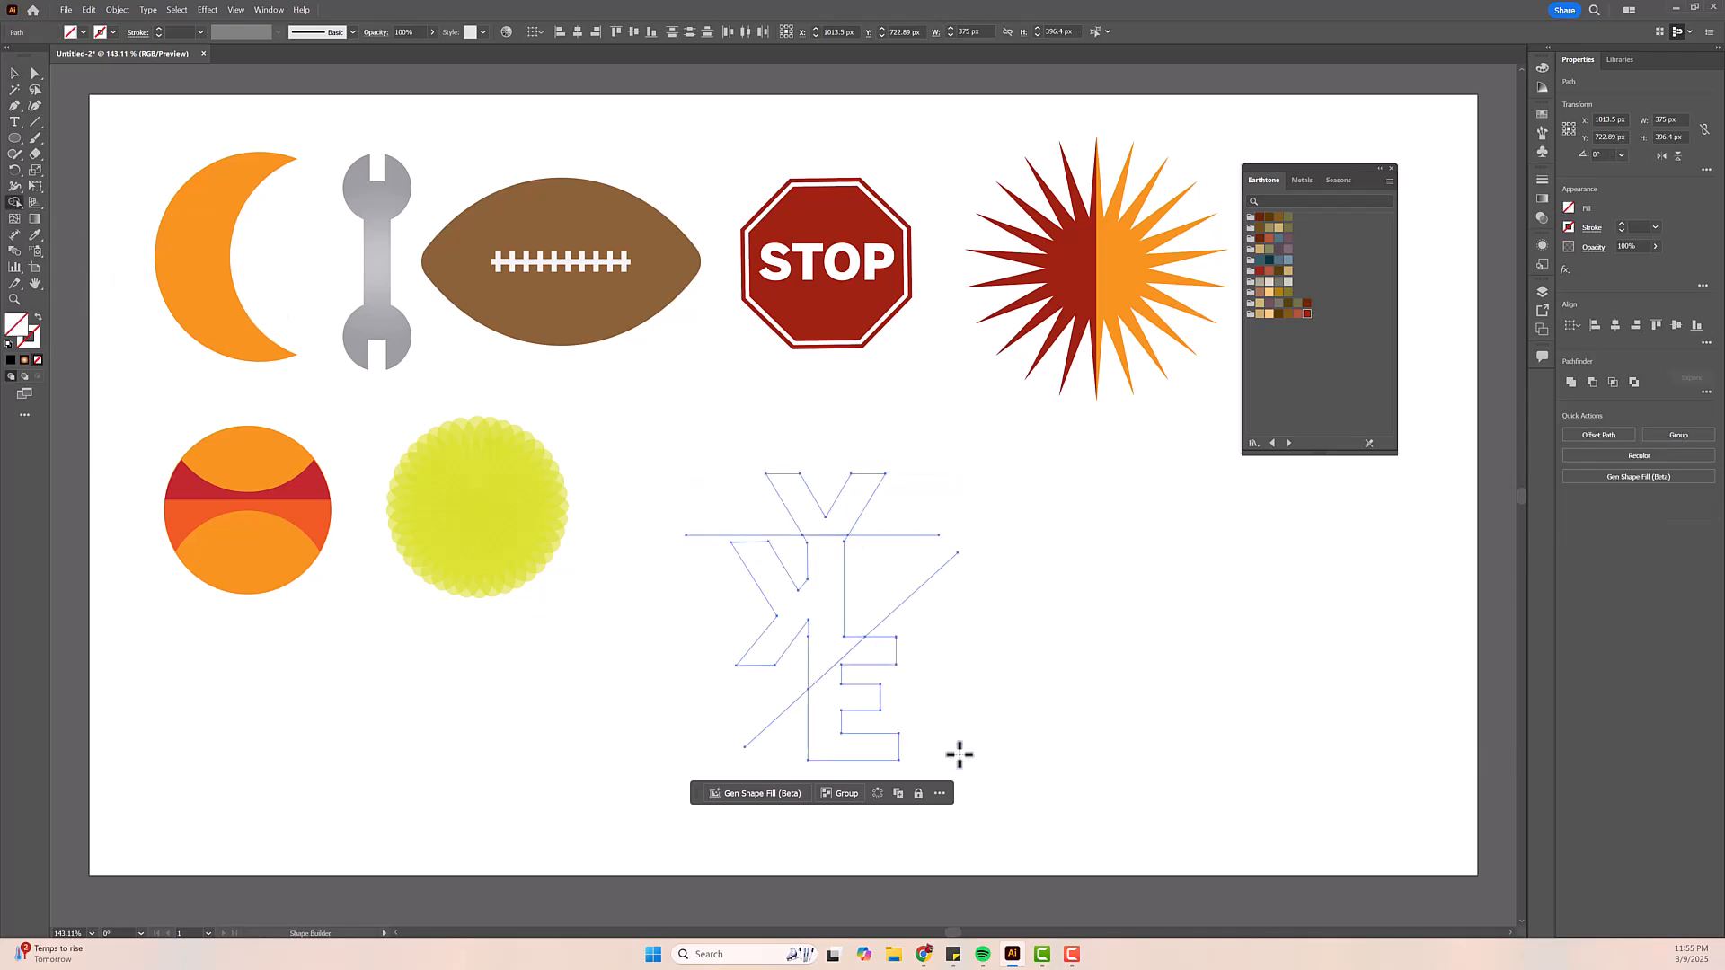
- Delete the leftover segments of the dividing lines to the right of the monogram
key("v")
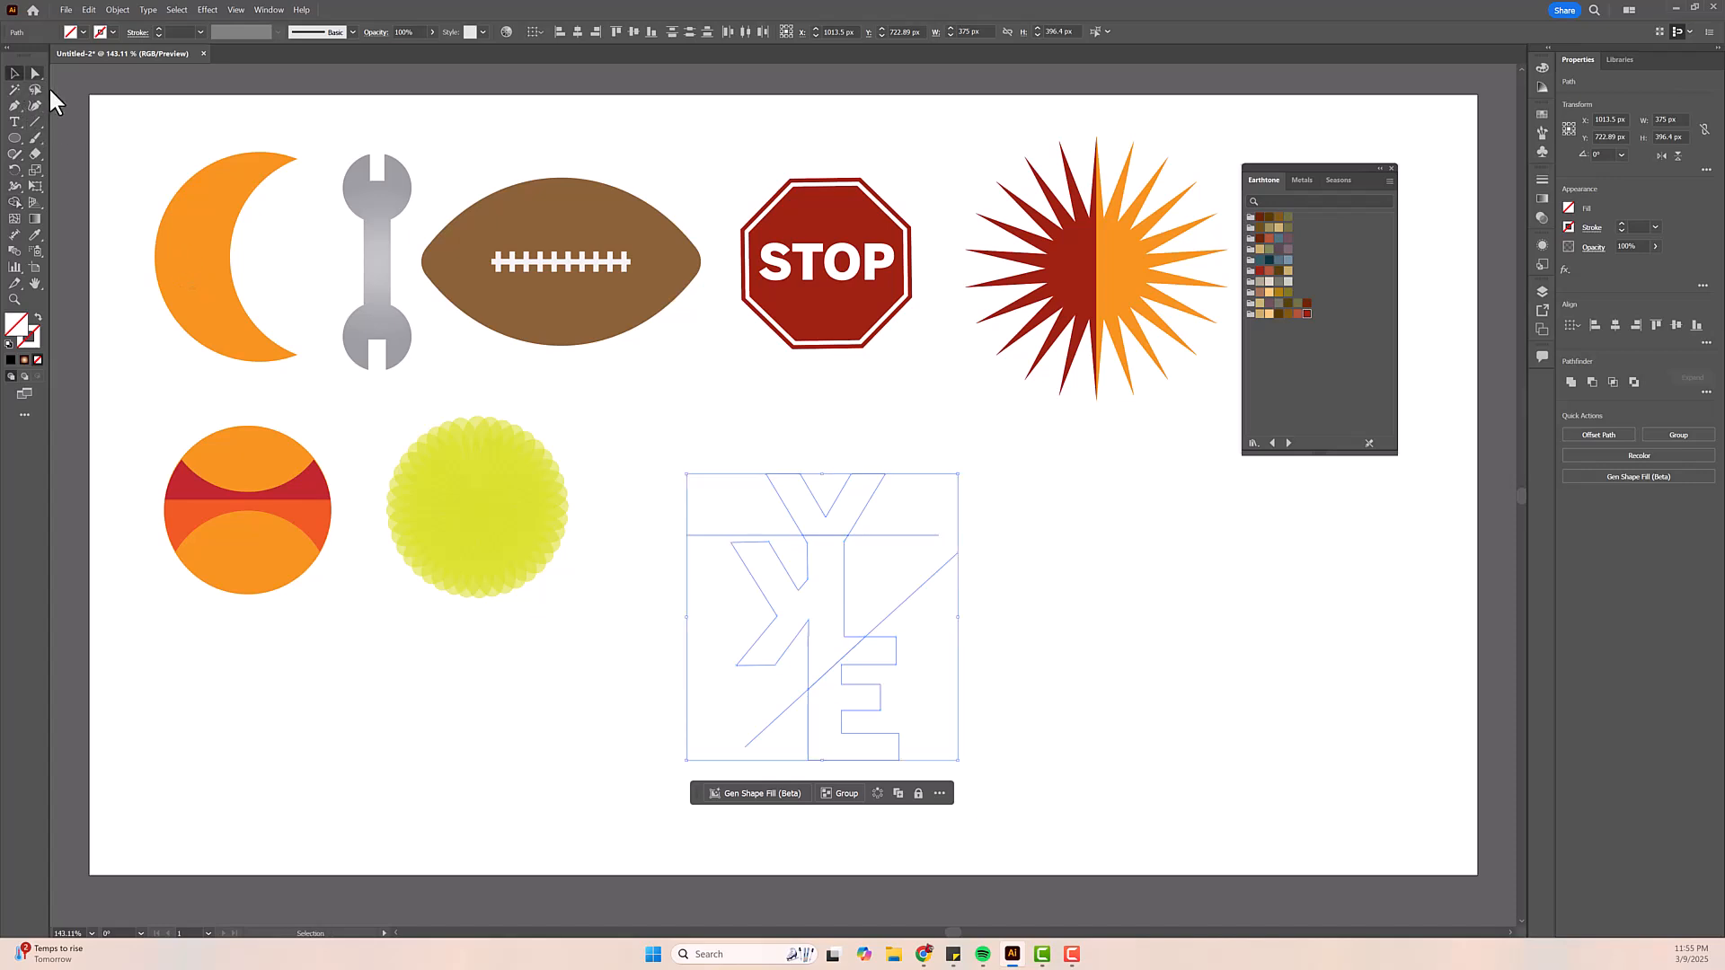
left_click(967, 505)
left_click_drag(920, 505, 1010, 583)
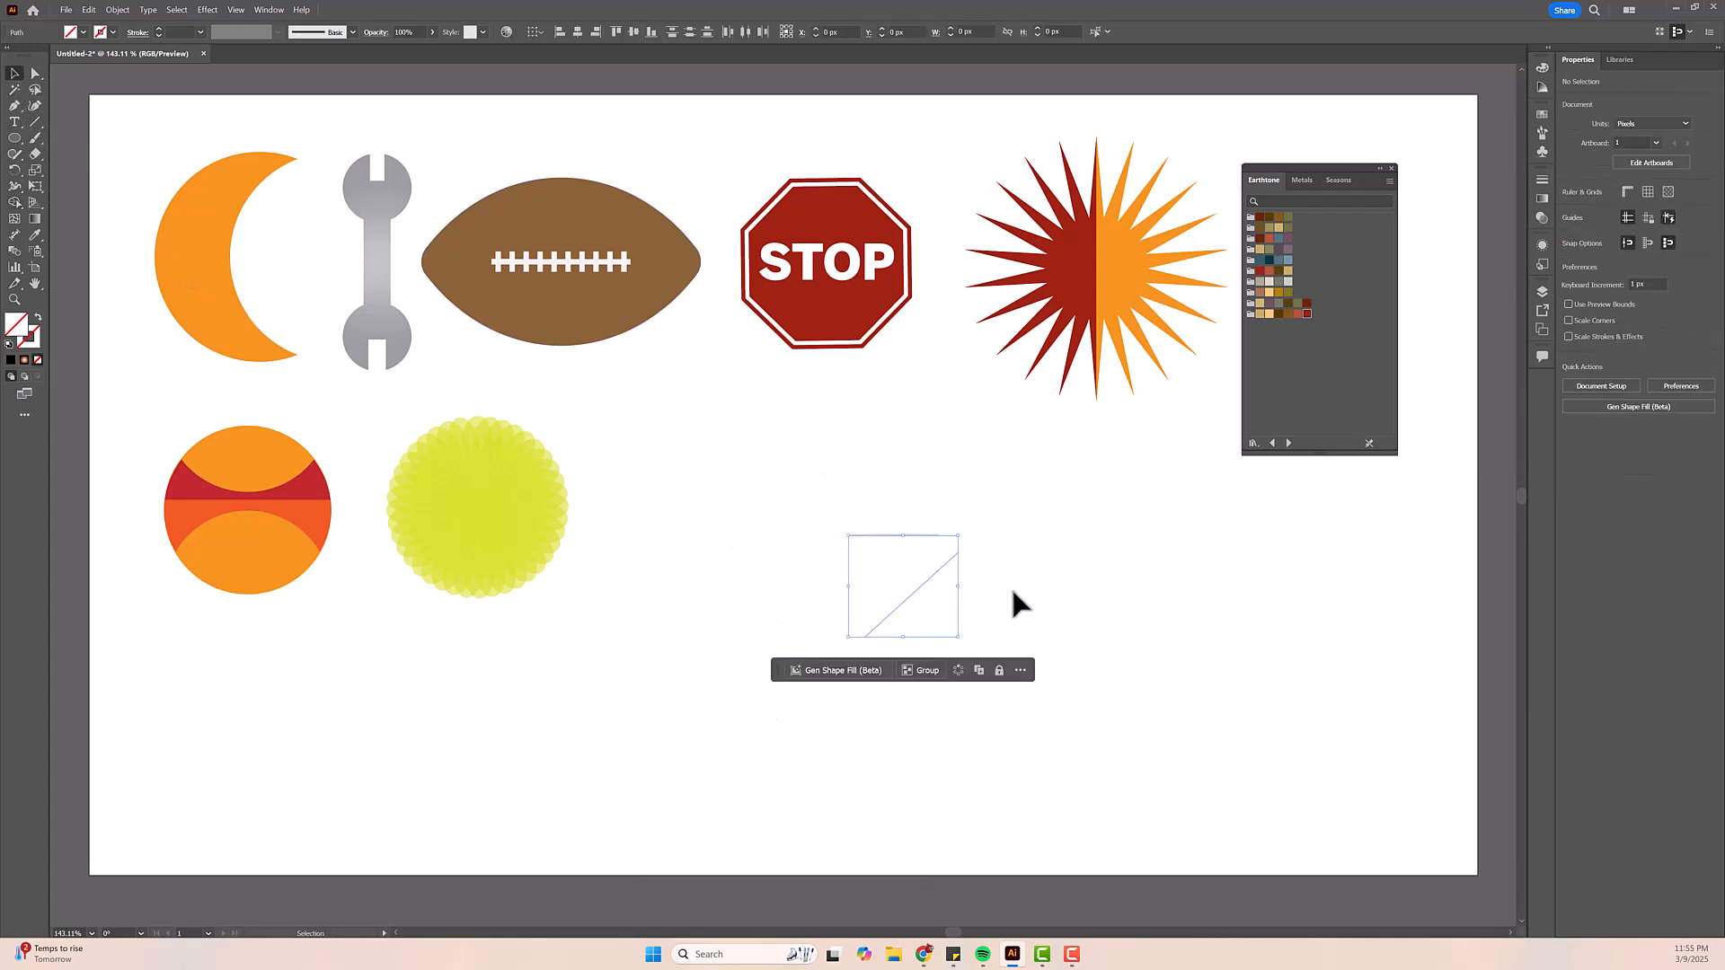
left_click(1010, 586)
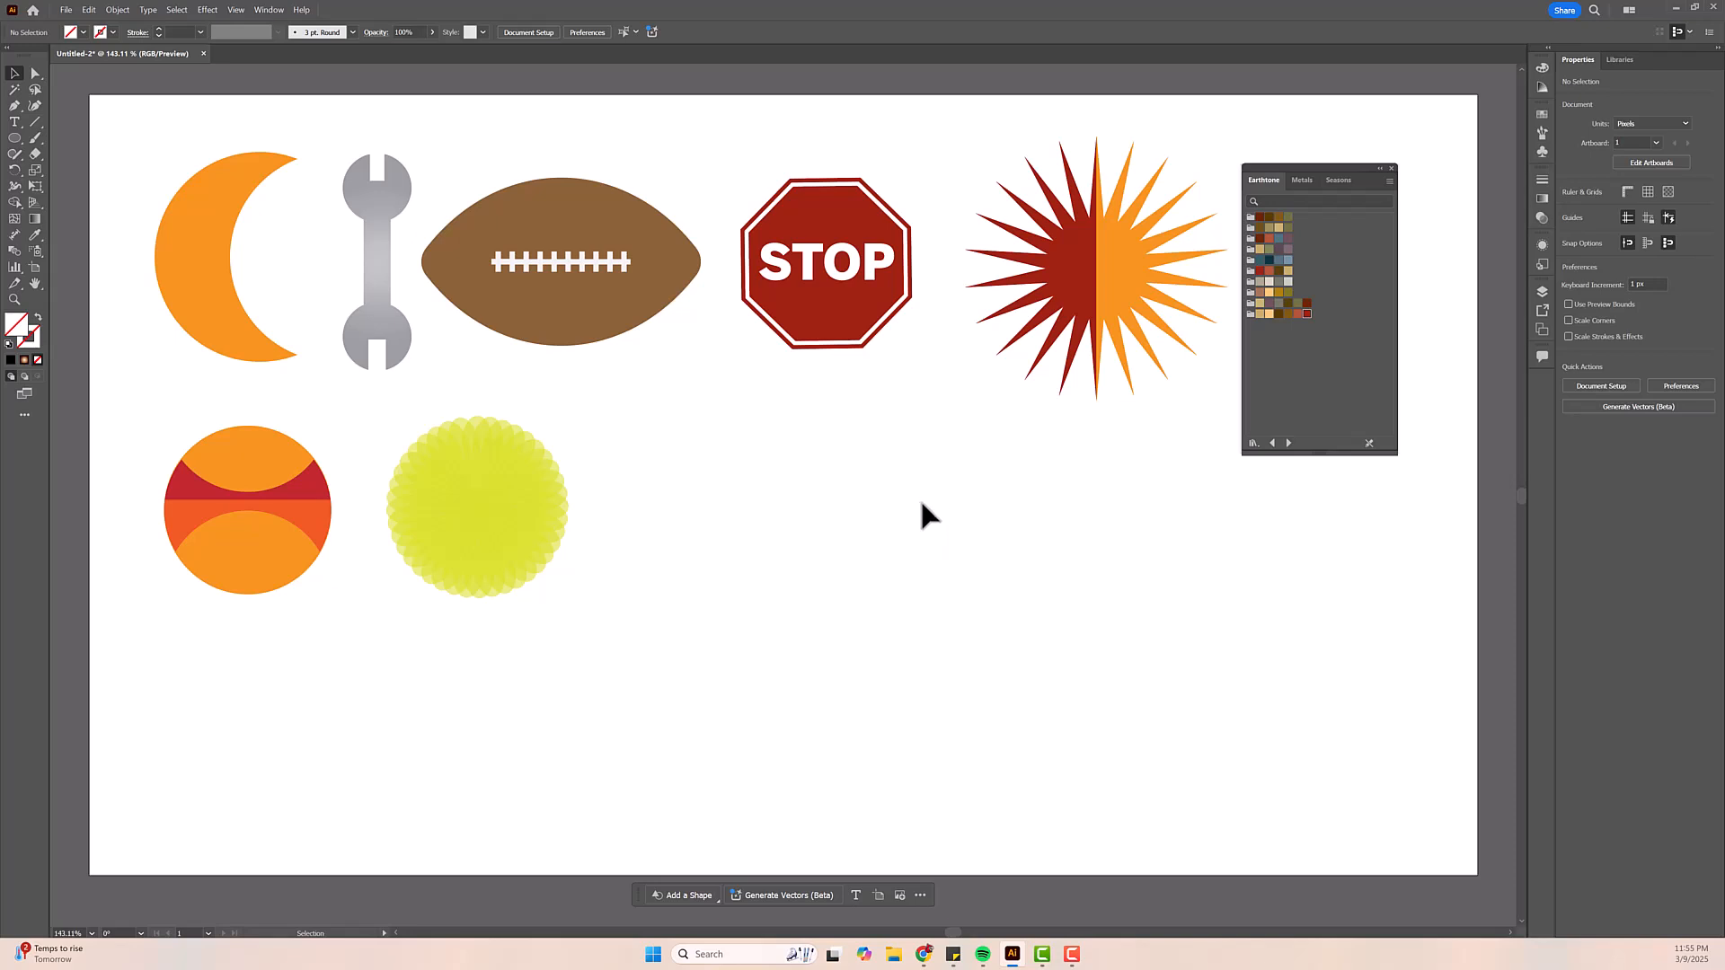
- Delete the leftover segments of the dividing lines to the left of the monogram, keeping the letter pieces
left_click_drag(678, 509, 796, 746)
left_click(699, 559)
left_click_drag(695, 523, 717, 570)
left_click(732, 614)
left_click_drag(739, 718, 741, 719)
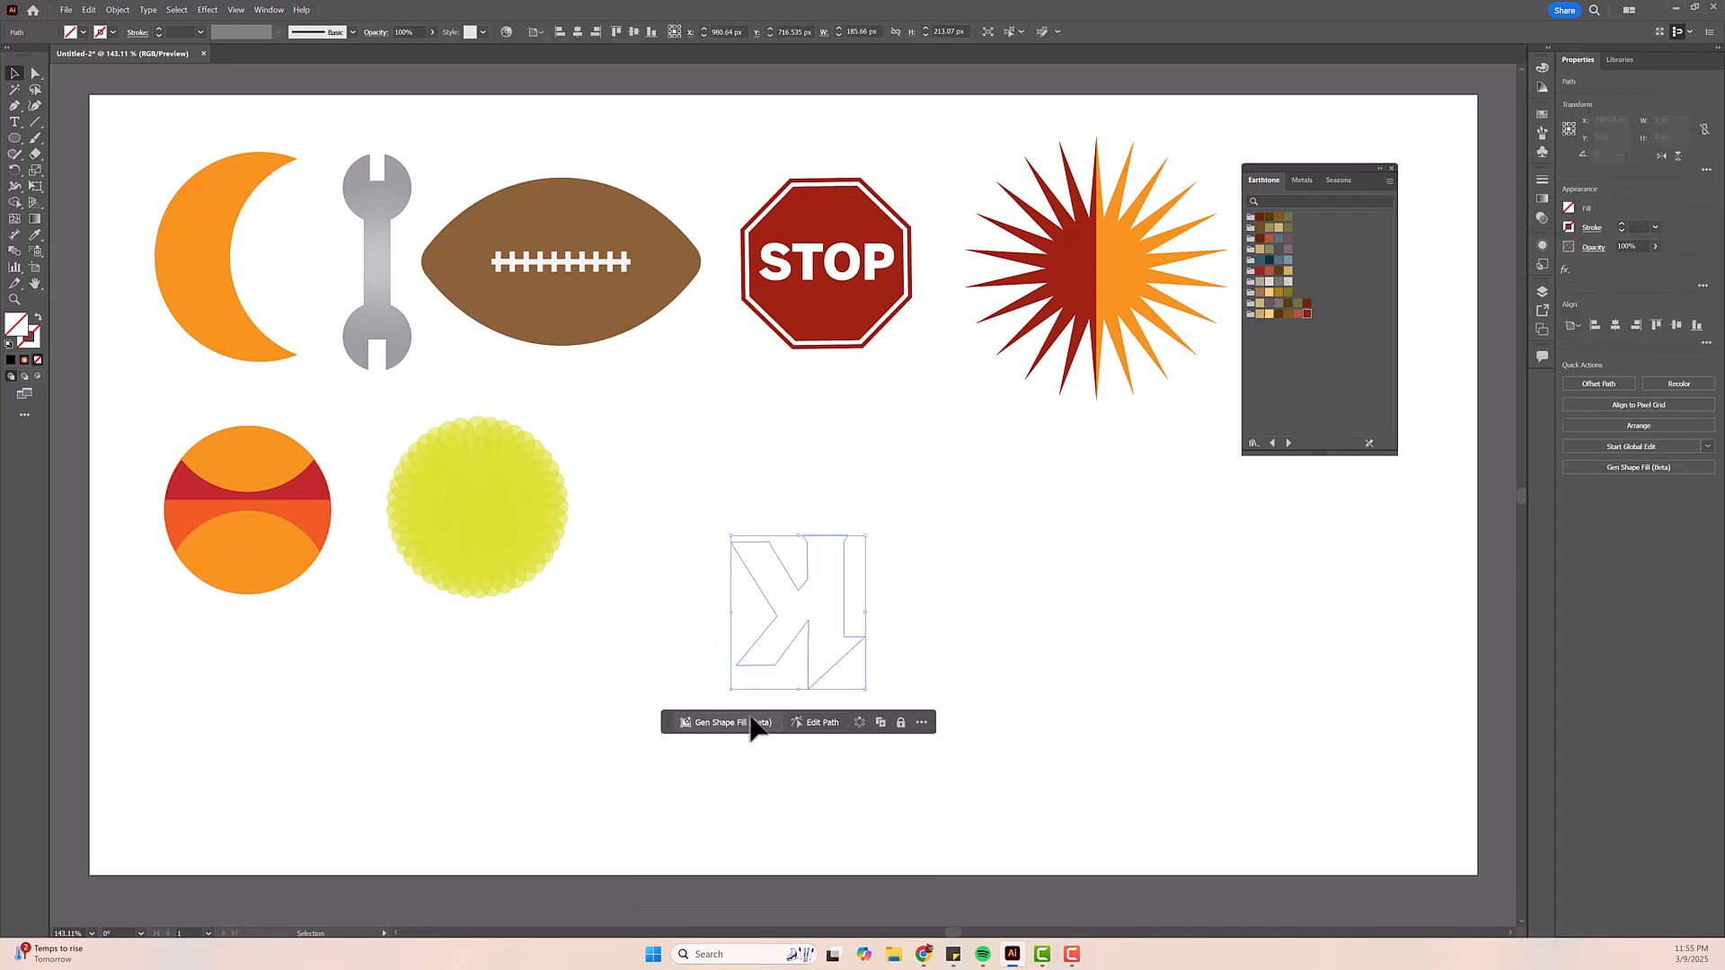
left_click(704, 693)
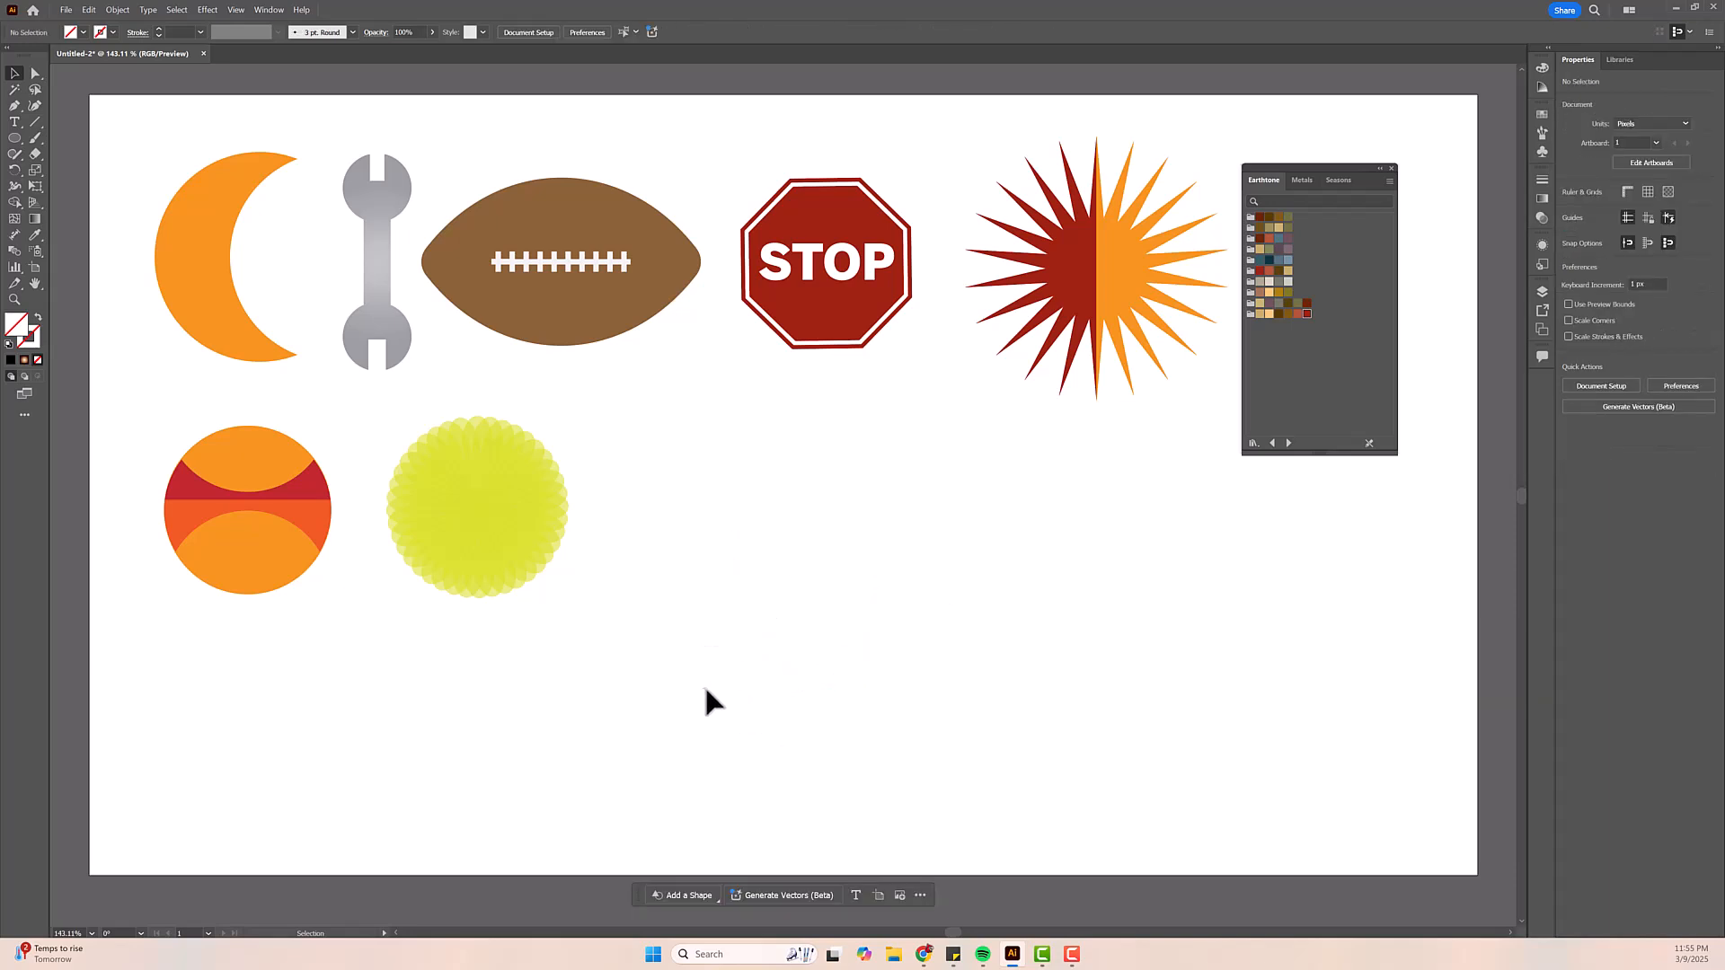
left_click_drag(700, 666, 787, 760)
left_click(720, 706)
left_click(837, 593)
- Fill the monogram's middle piece, with the reversed letter and the stem, with dark green
left_click_drag(903, 602, 790, 566)
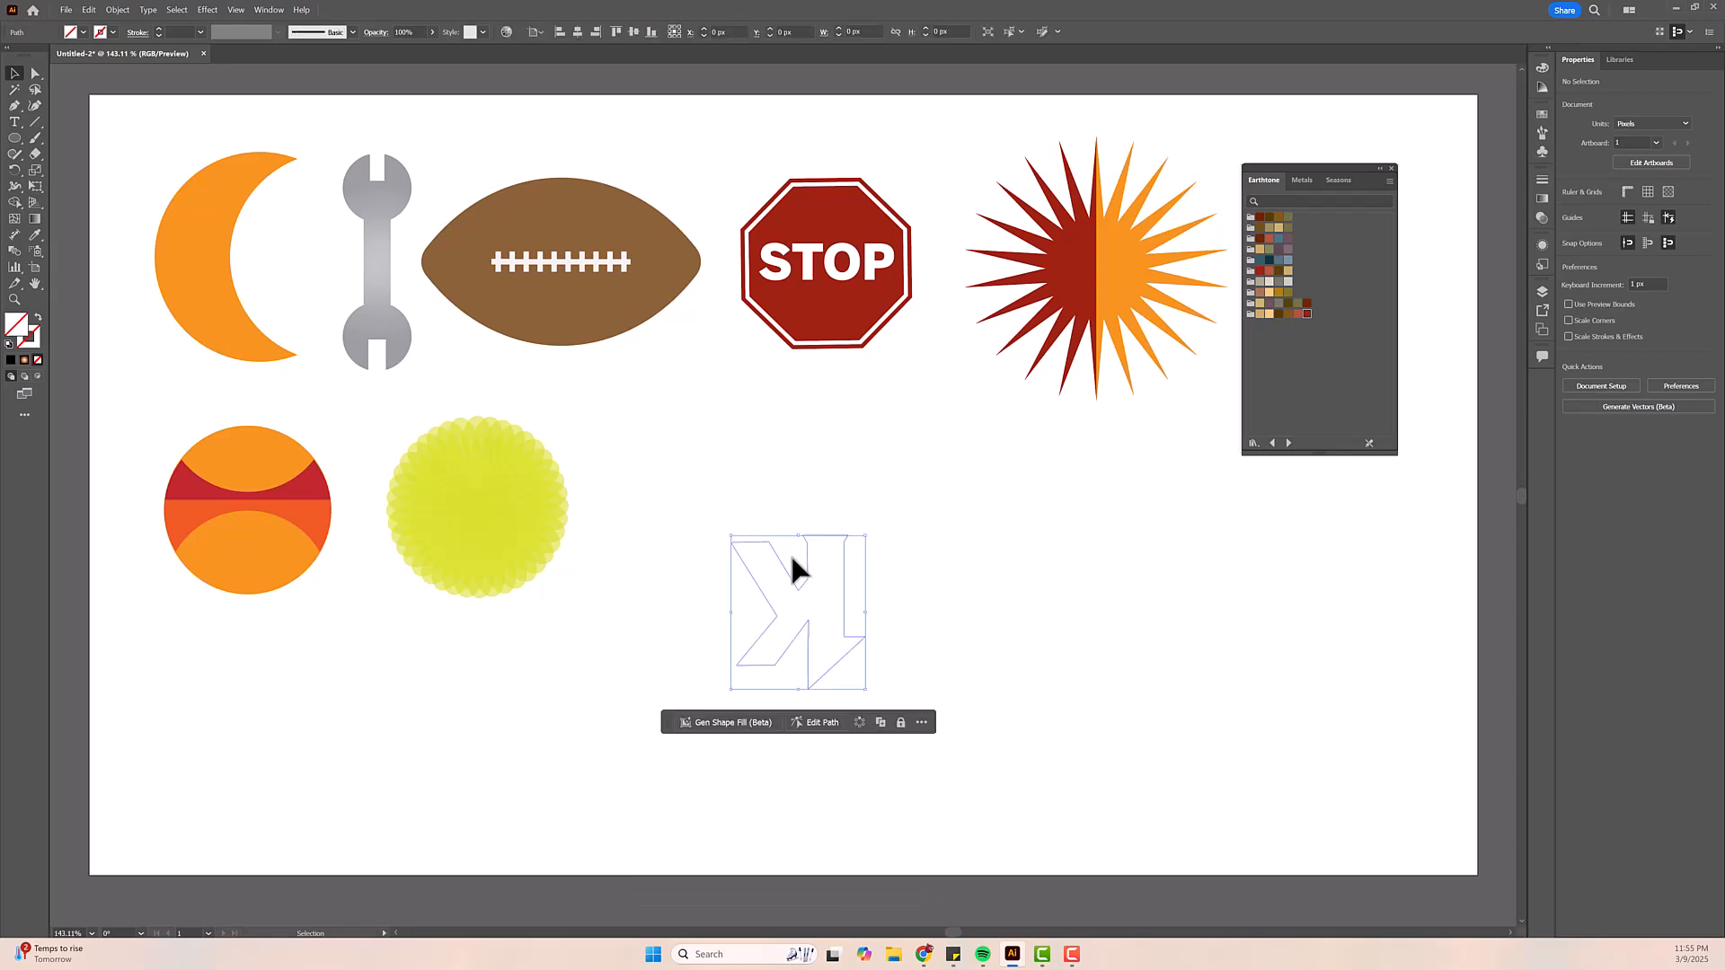
left_click(1568, 208)
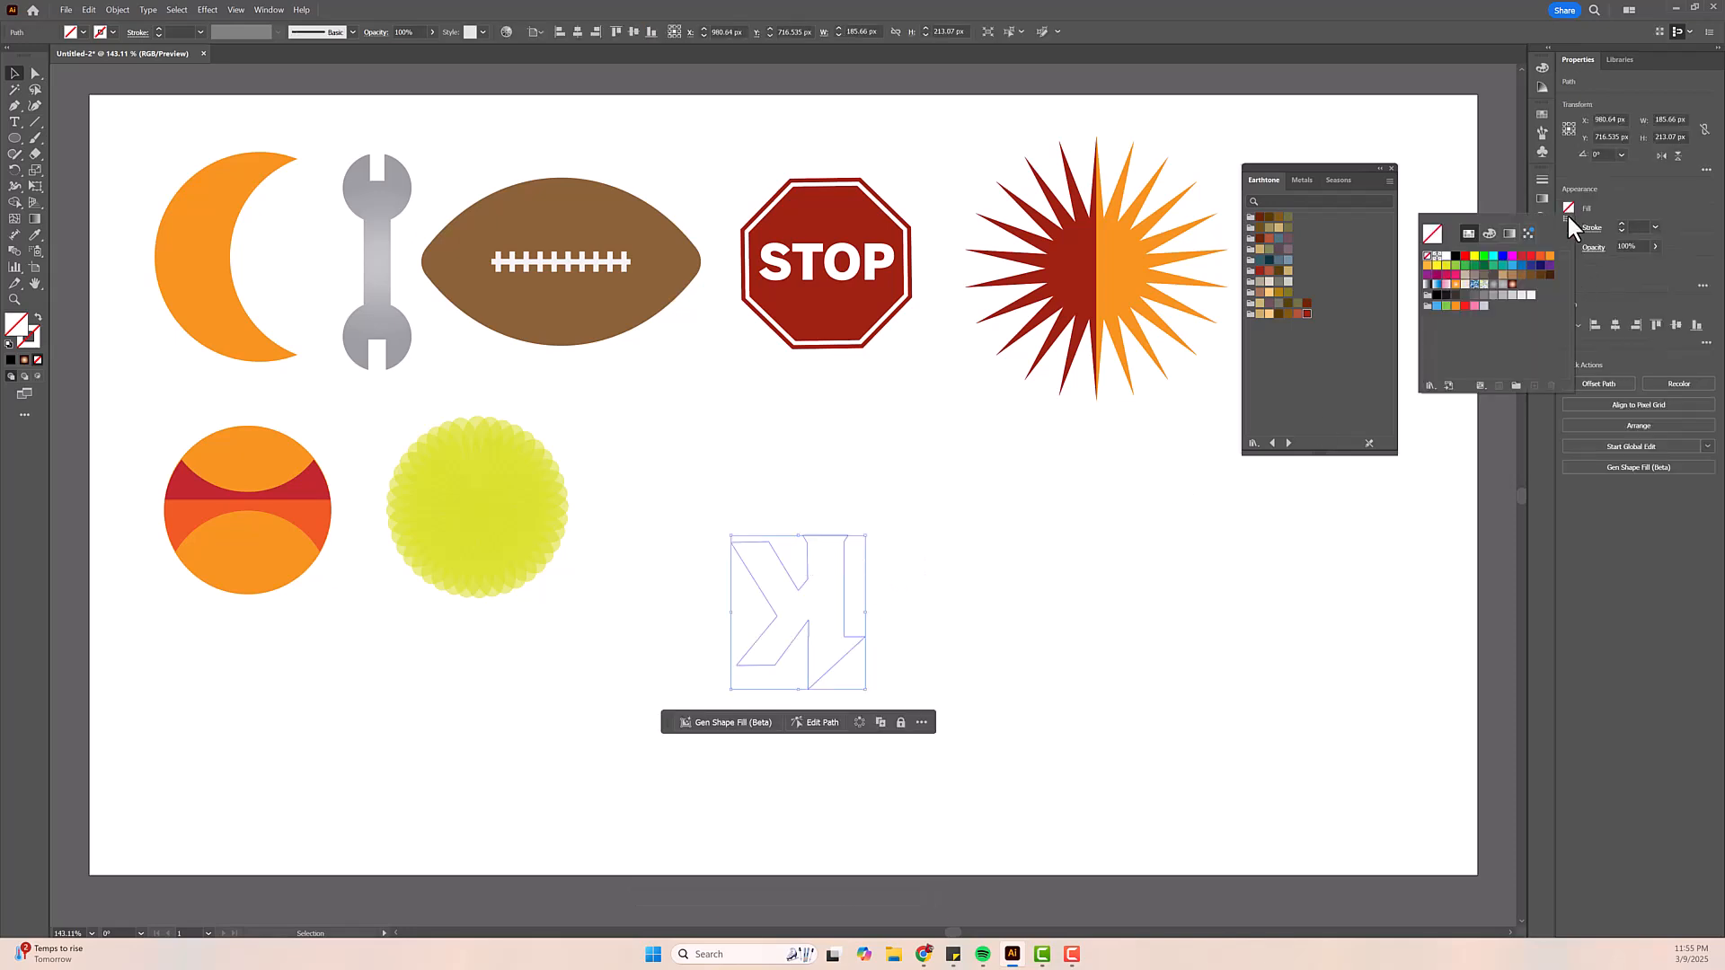
left_click(1486, 267)
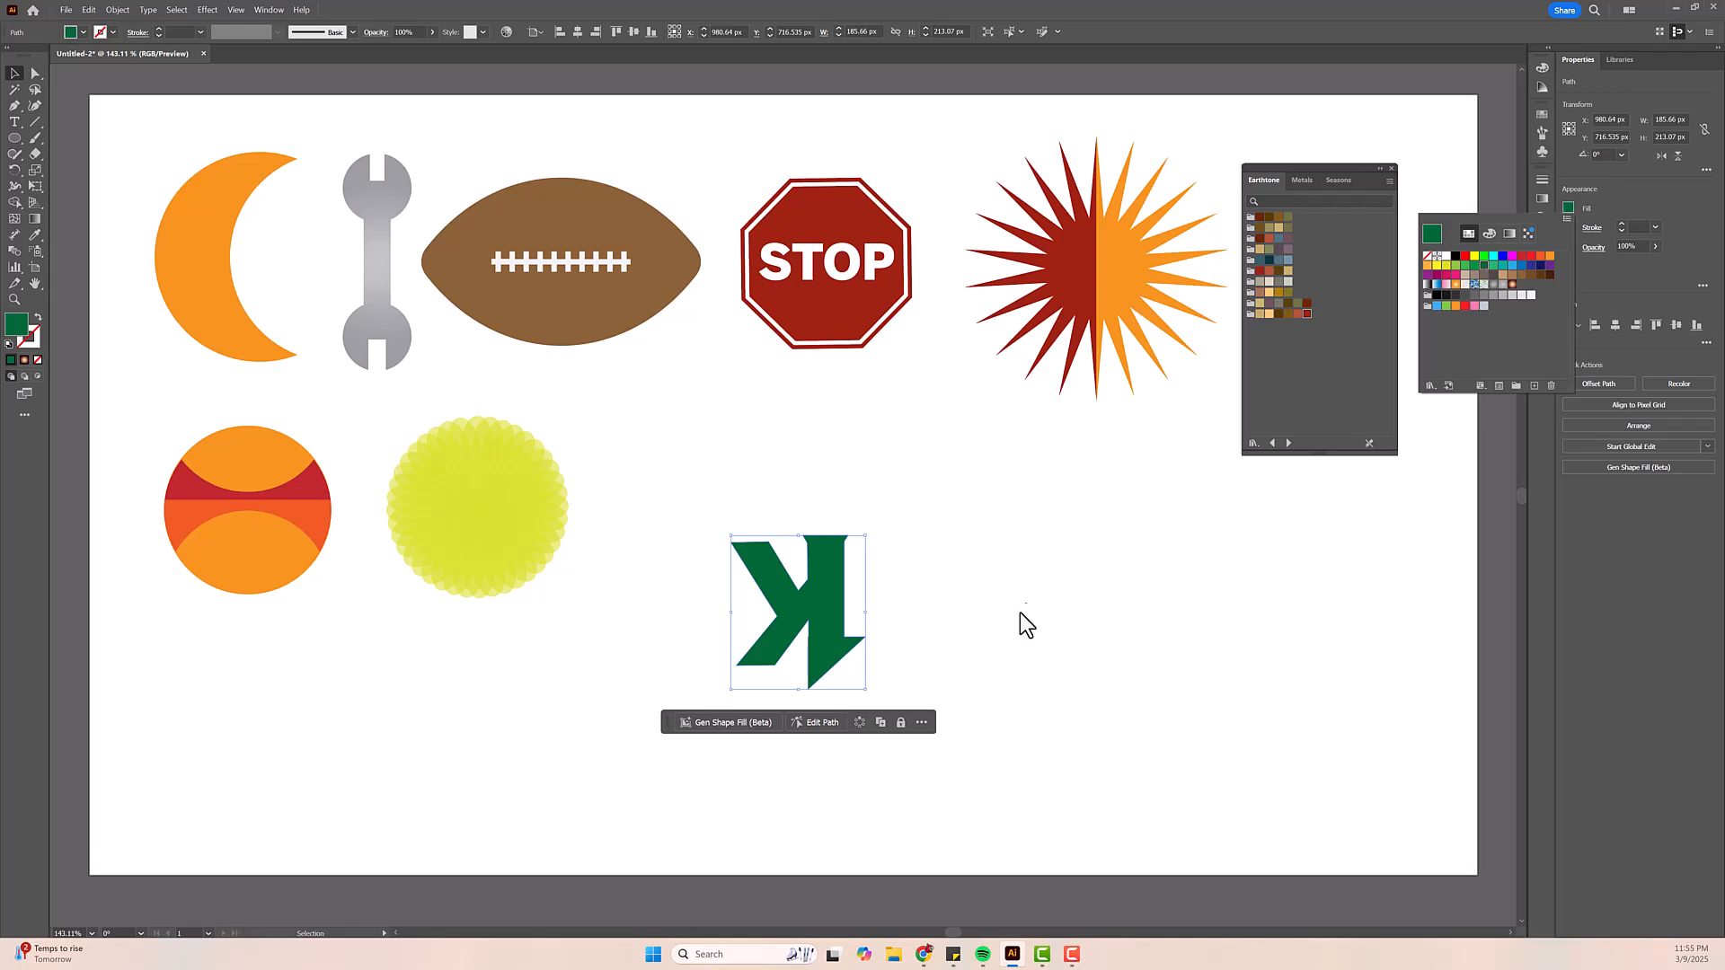
left_click(867, 687)
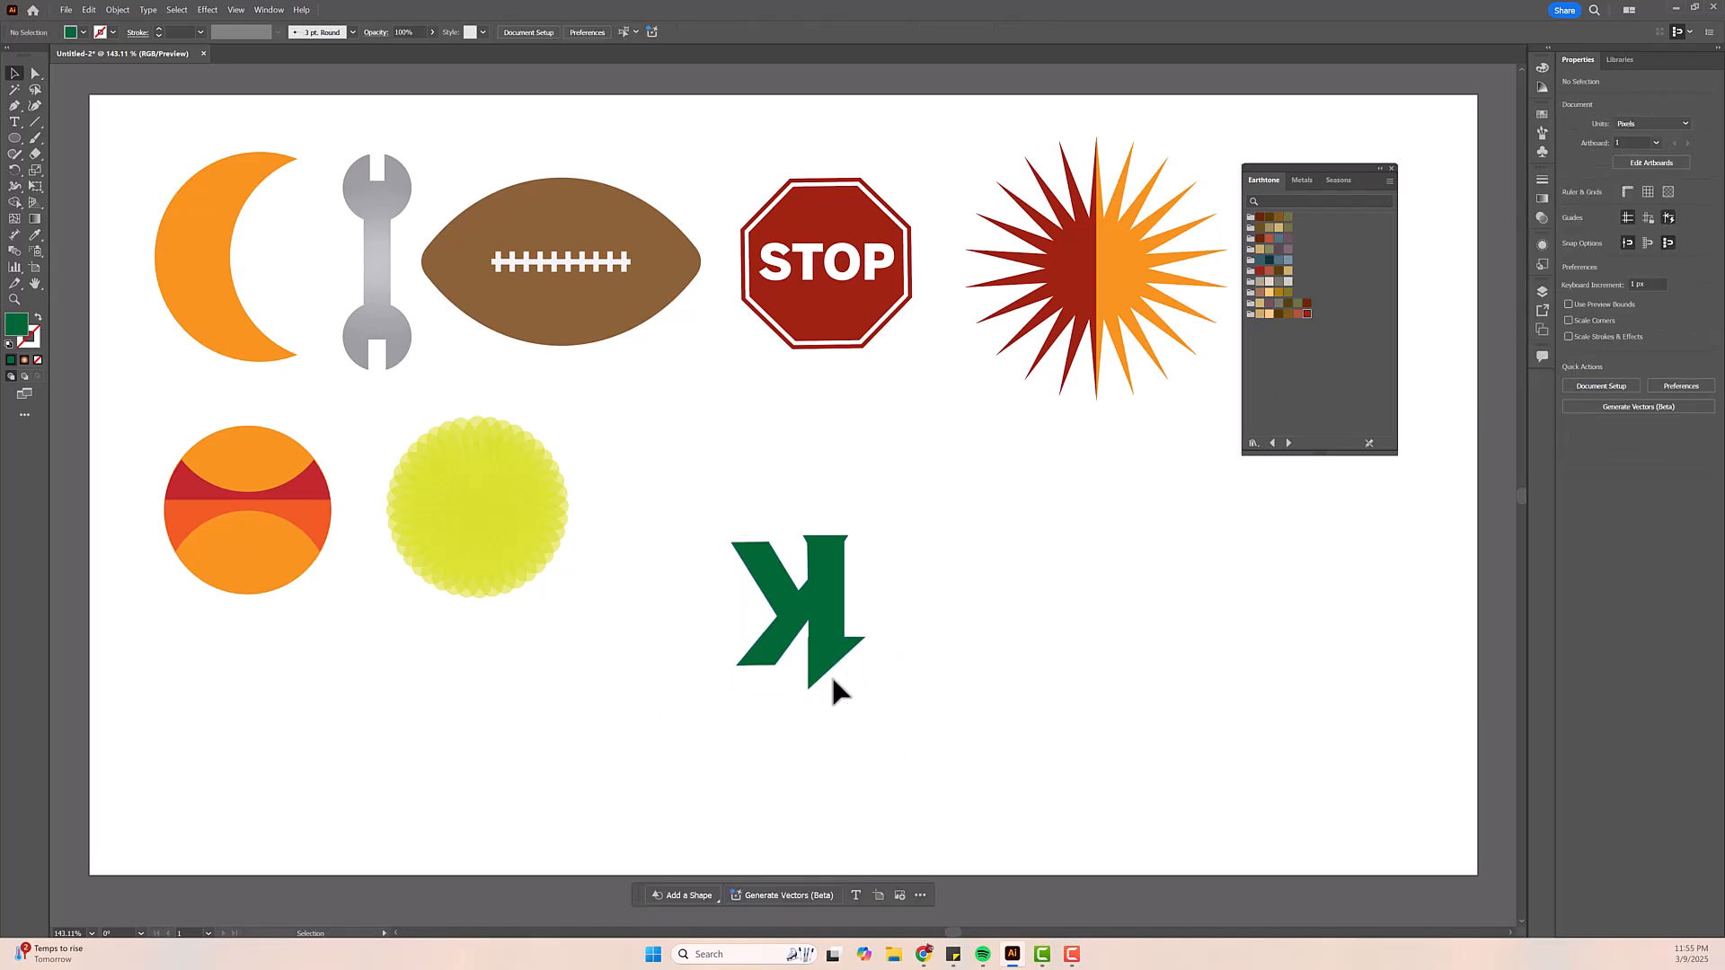
- Fill the monogram's bottom piece, below the diagonal cut, with medium green
left_click(877, 708)
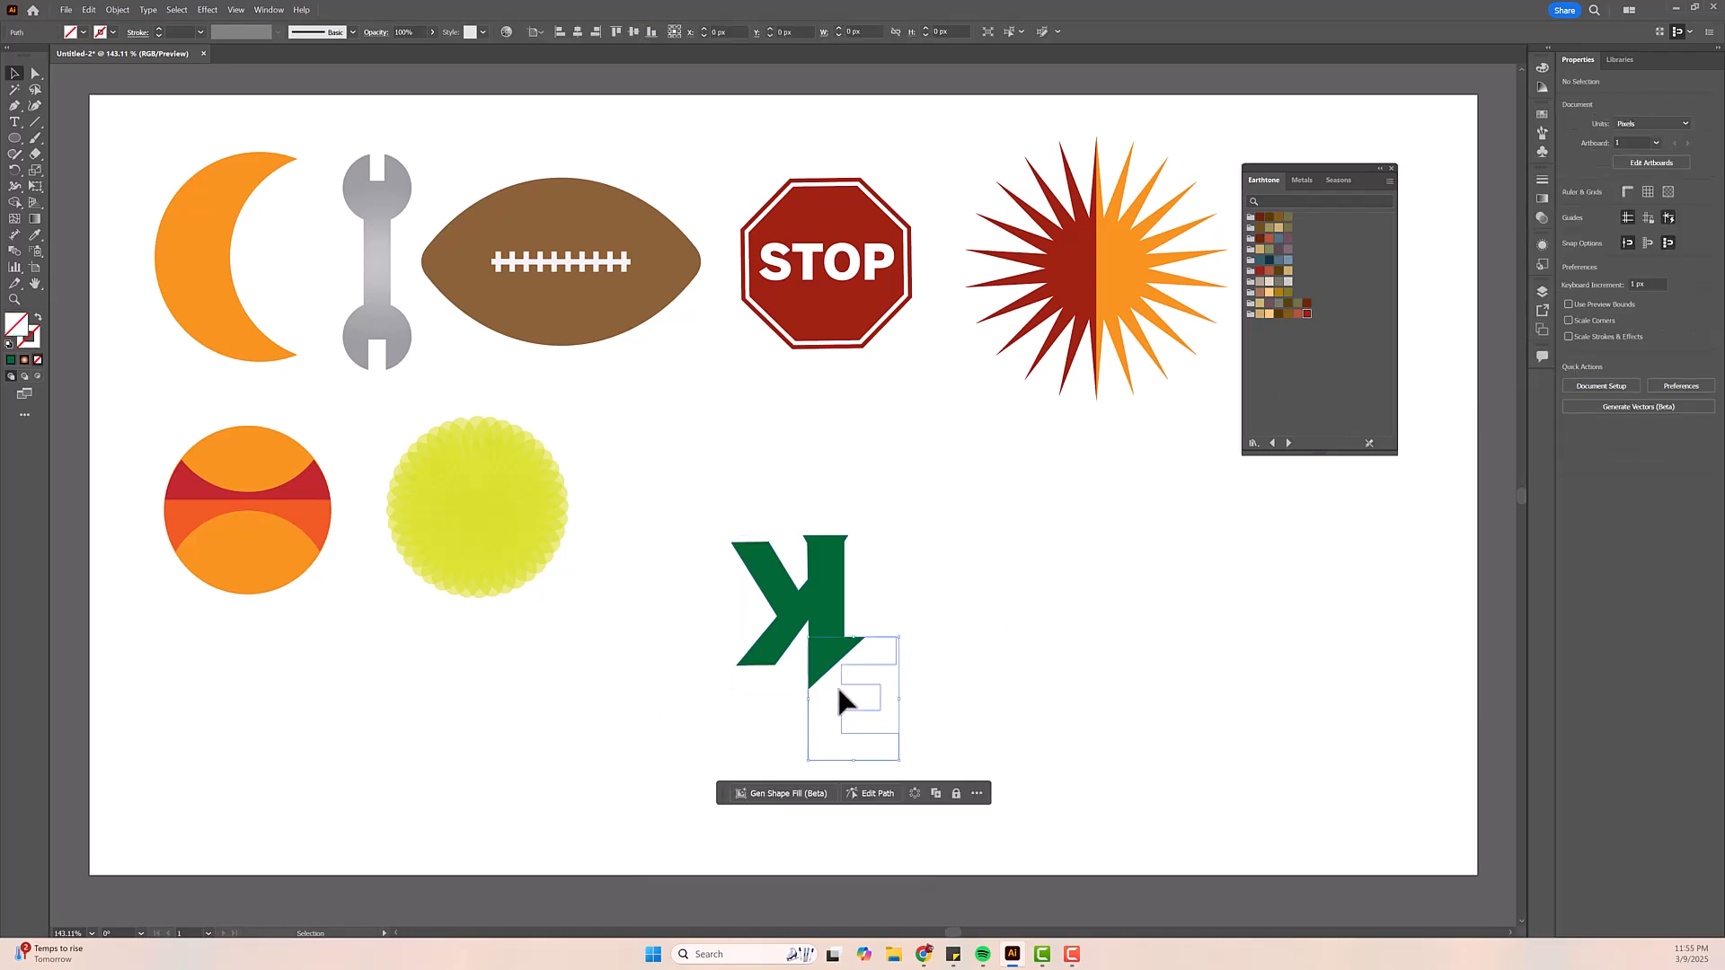
left_click(1569, 208)
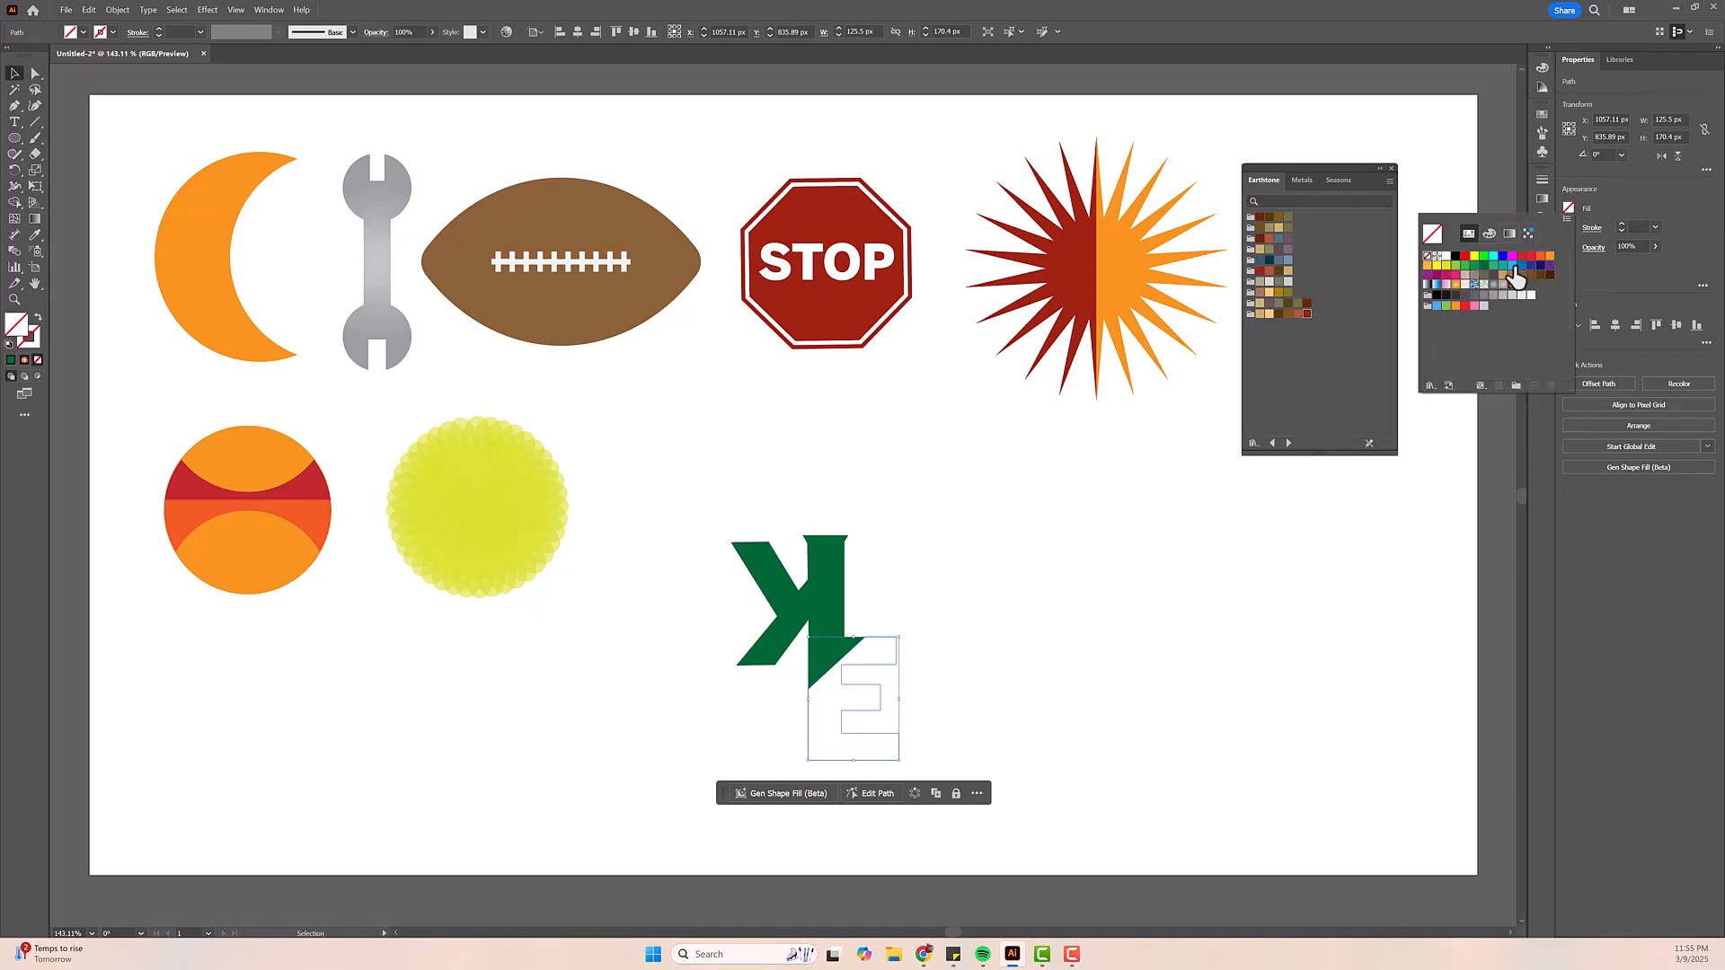
left_click(1465, 267)
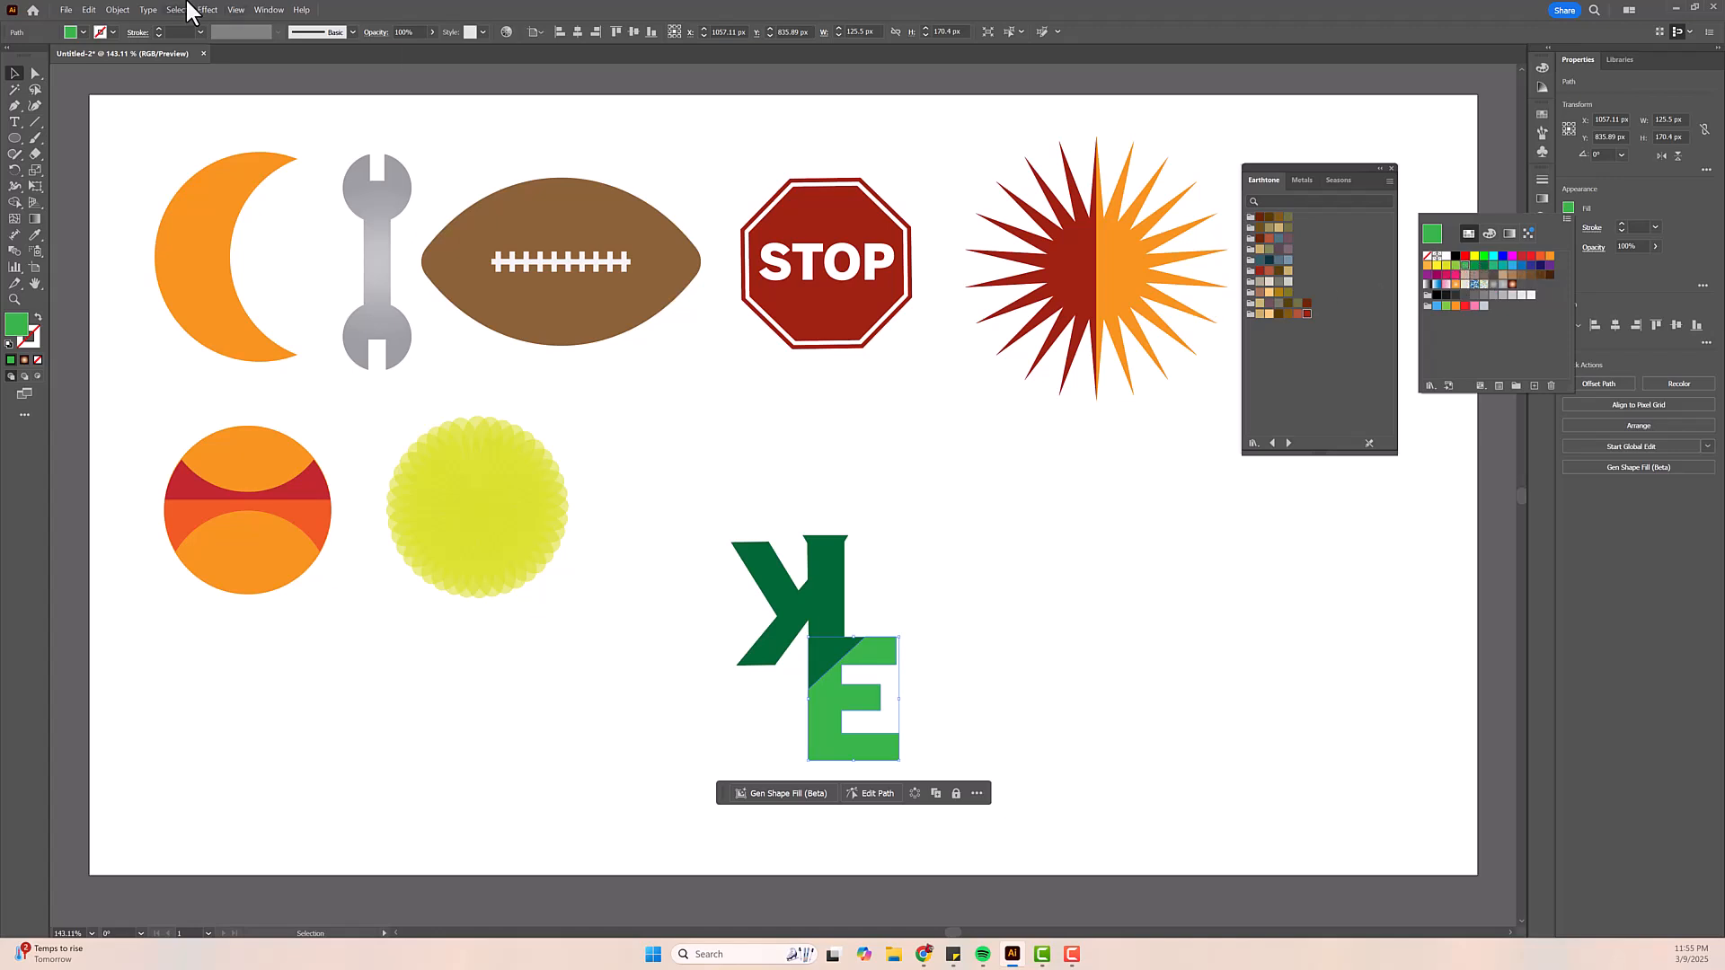
left_click(13, 79)
left_click(930, 431)
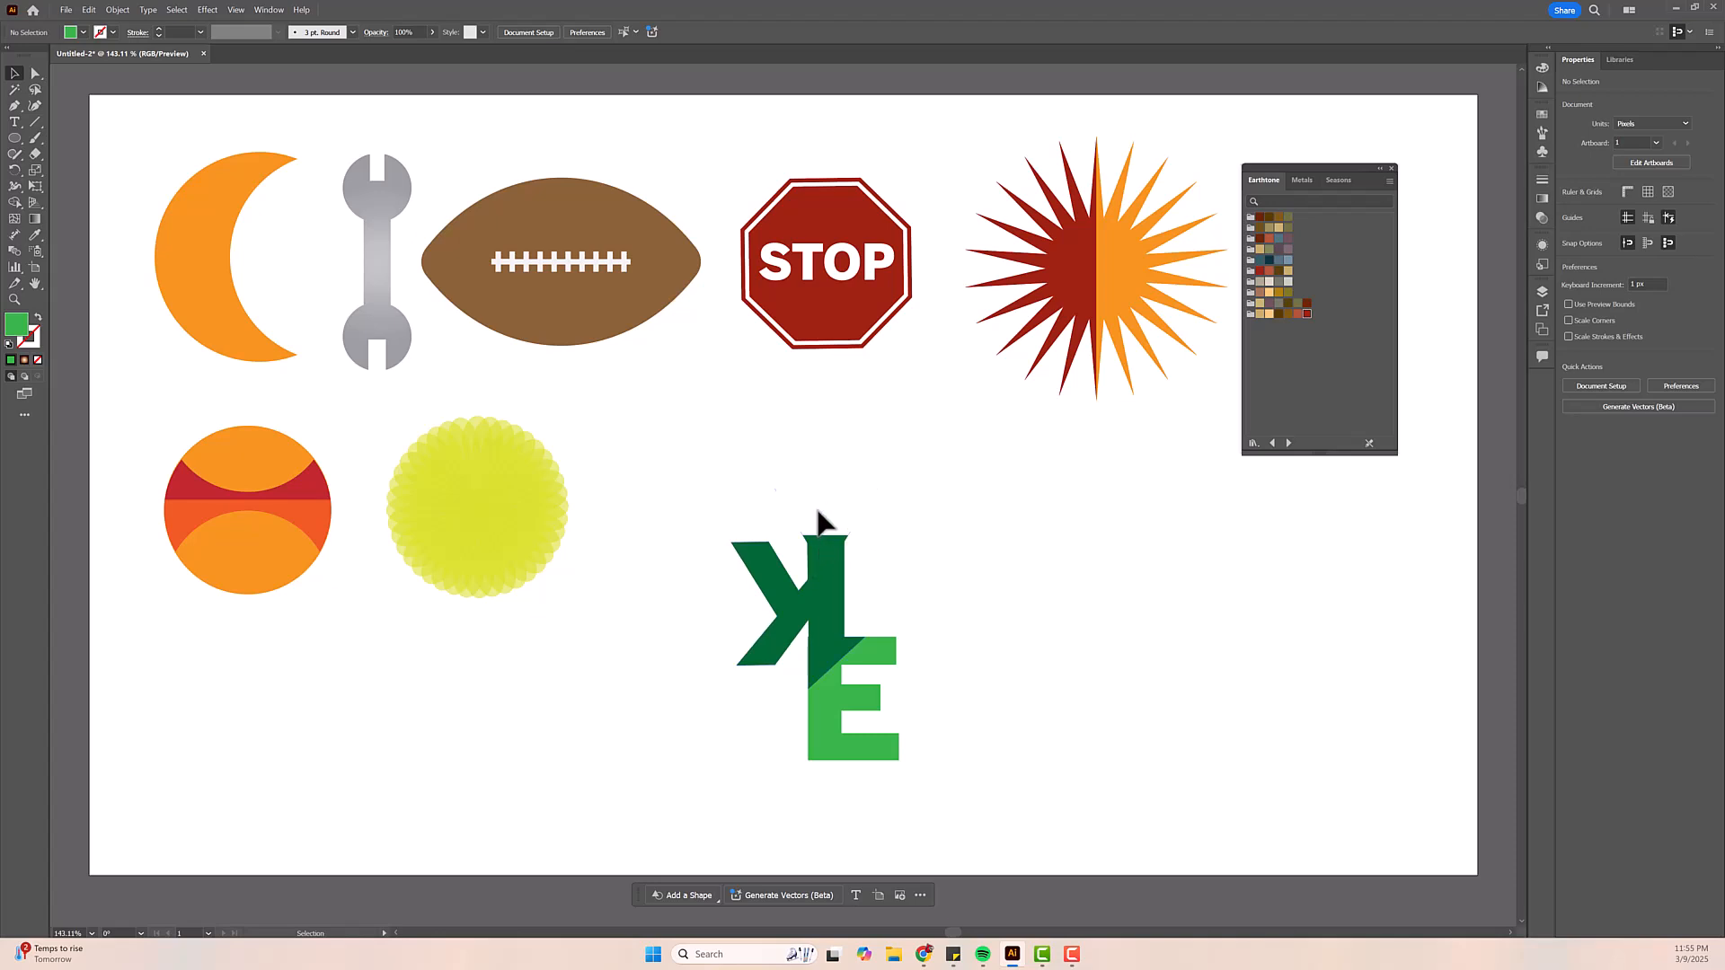
- Fill the monogram's top piece, above the horizontal cut, with bright green
left_click(844, 485)
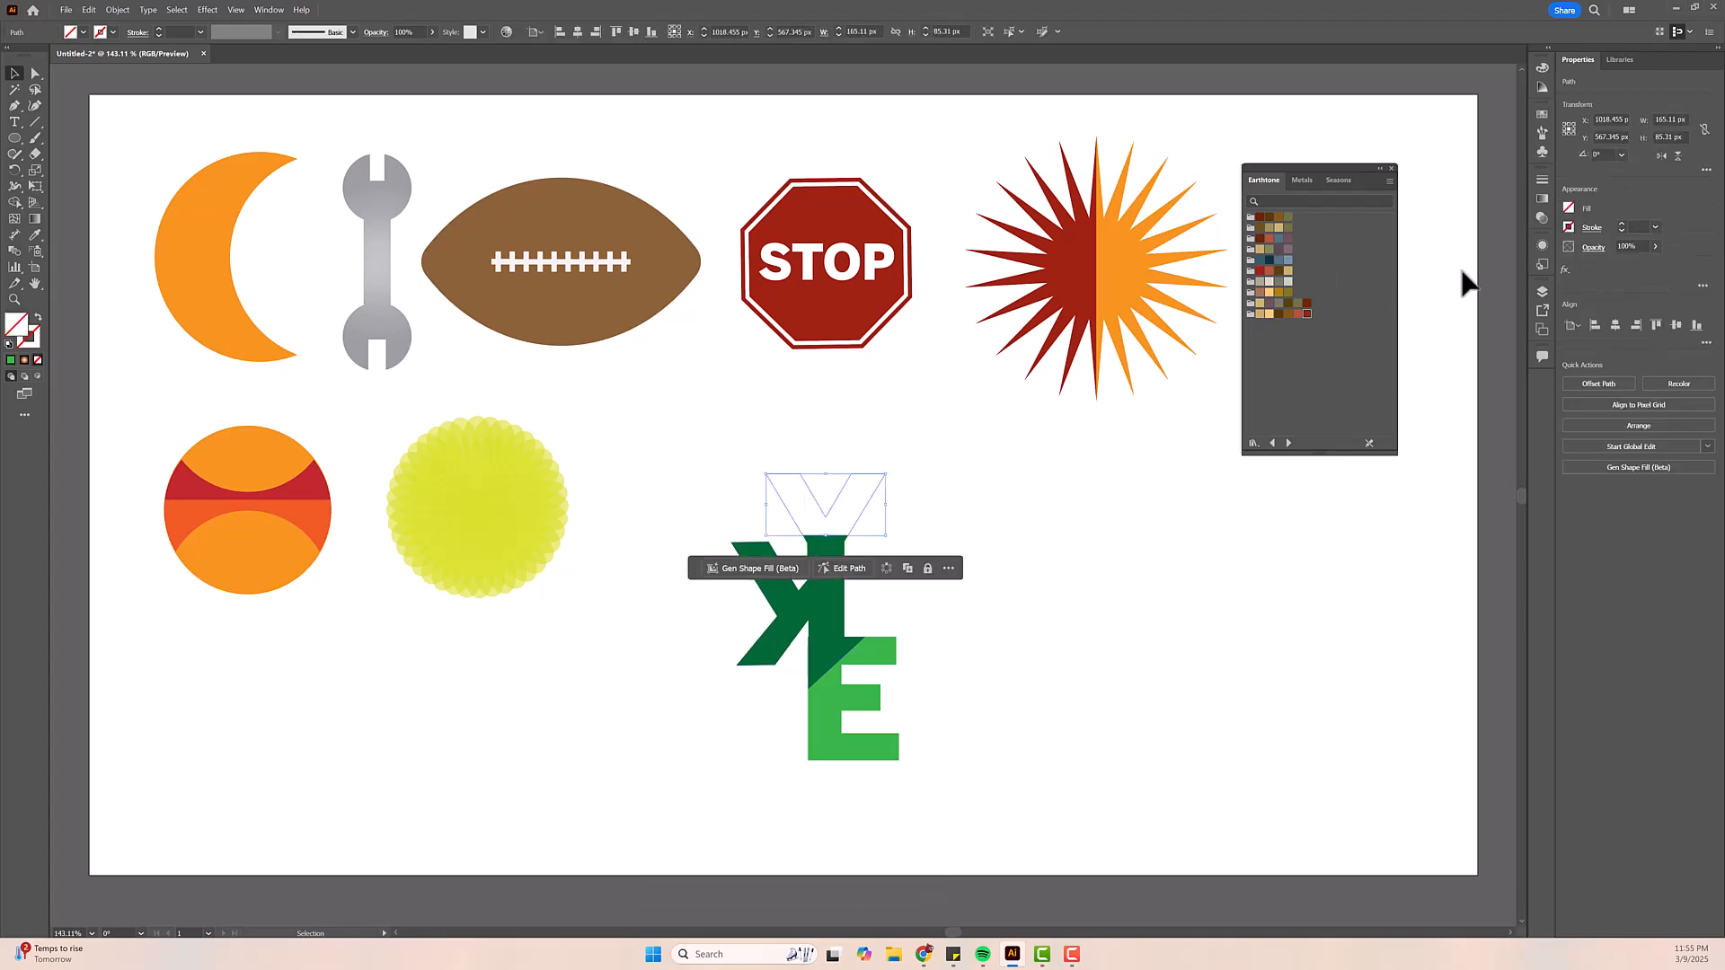
left_click(1569, 208)
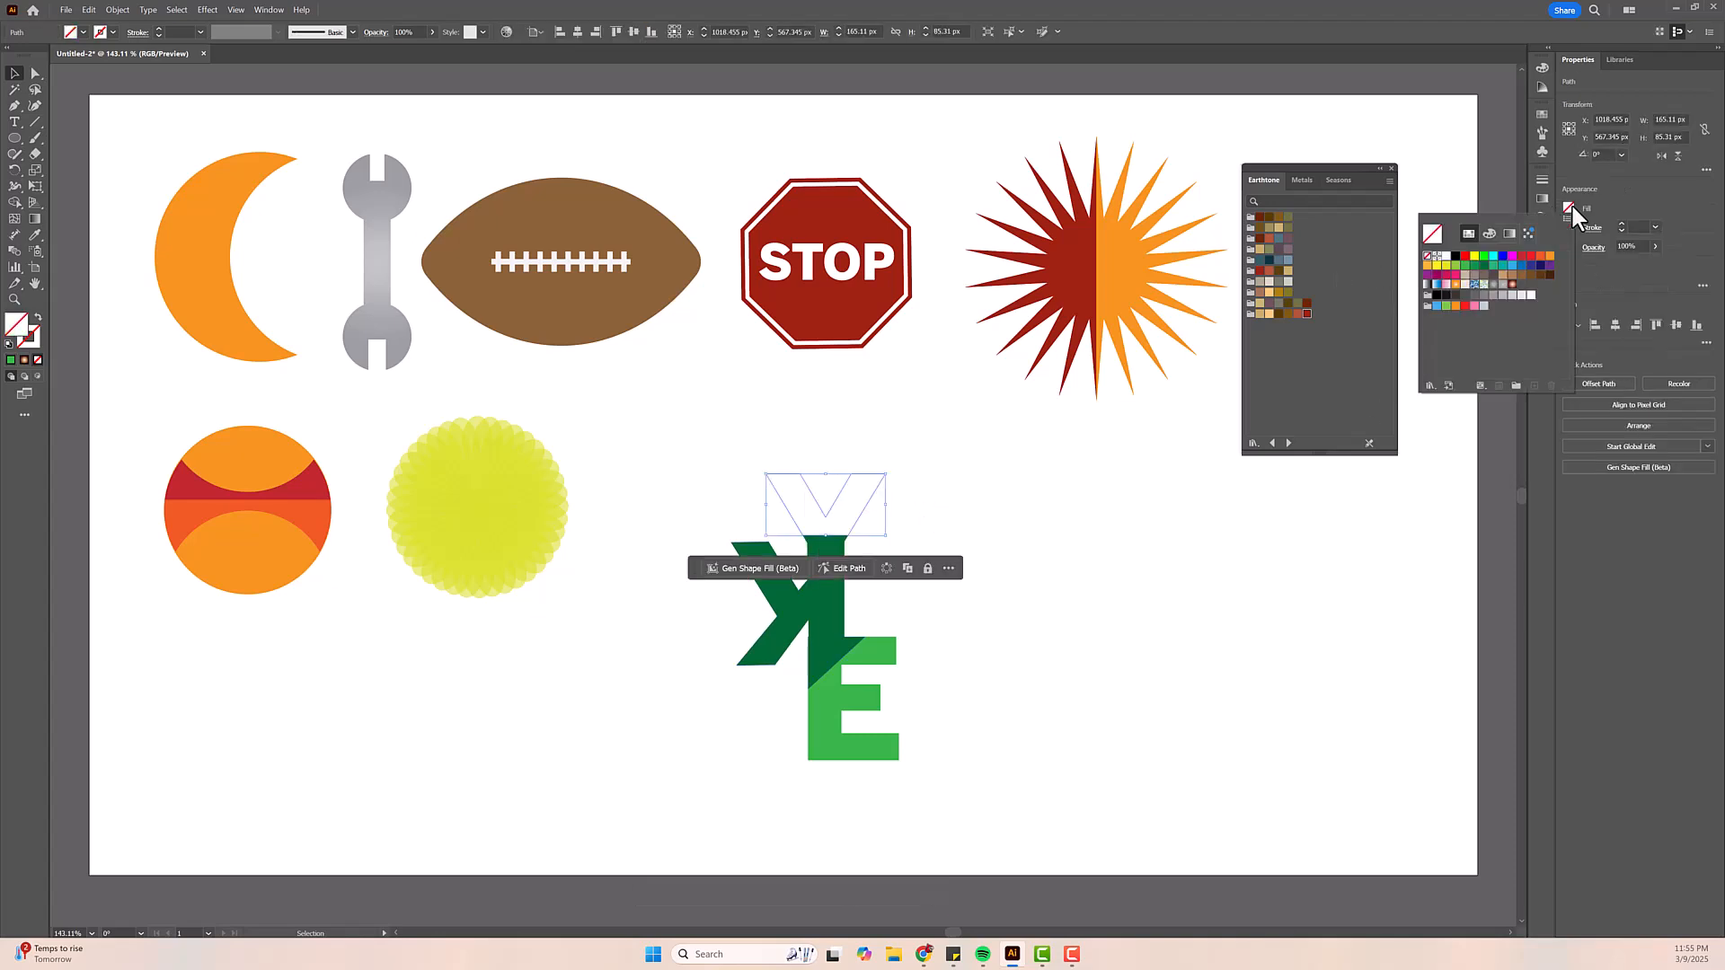
left_click(1488, 257)
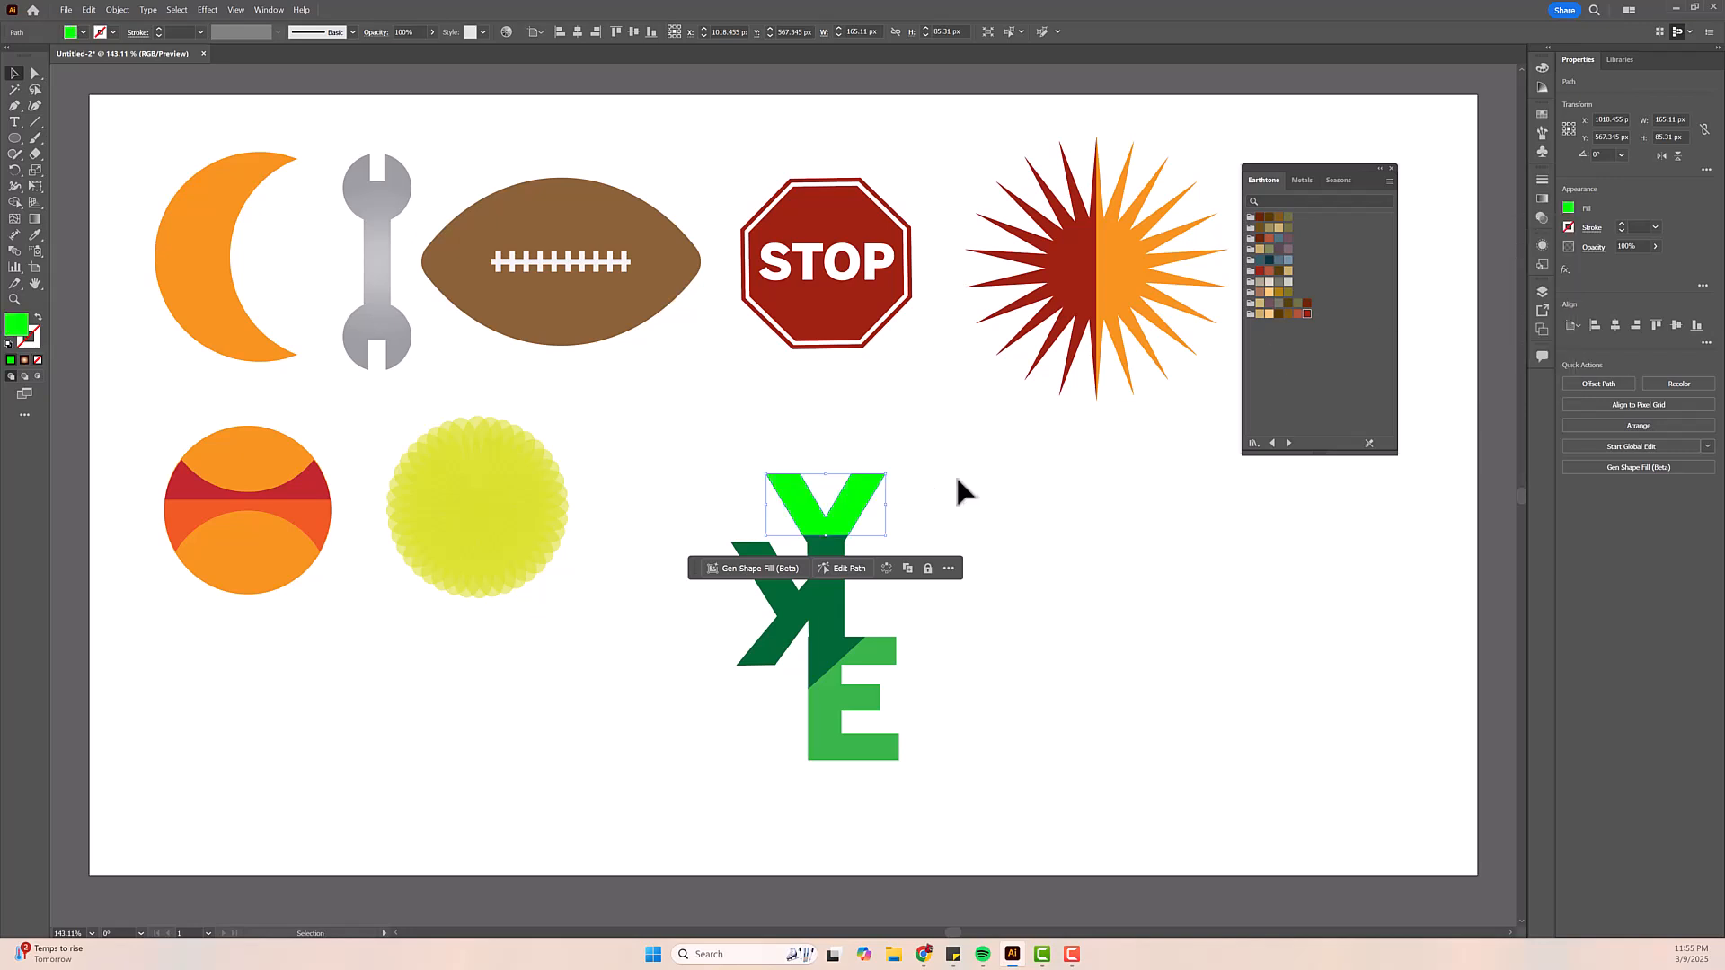
left_click(975, 490)
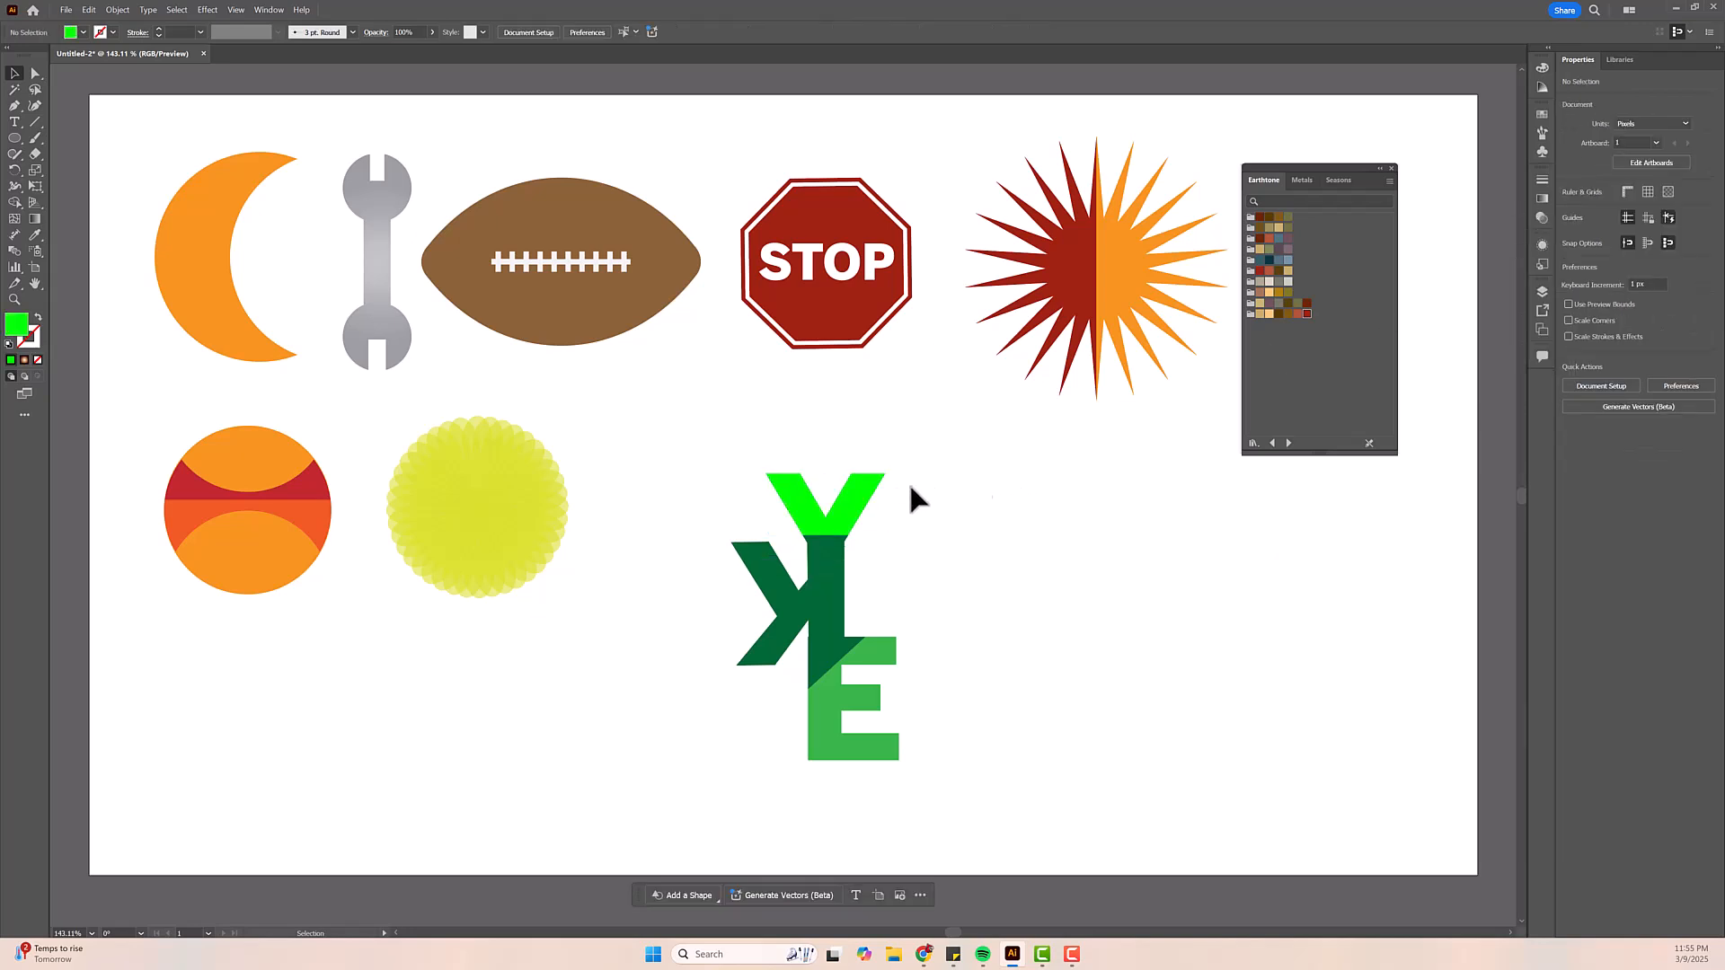
- Fill the monogram's top piece, above the horizontal cut, with a softer yellowish green
left_click(864, 508)
left_click(1570, 209)
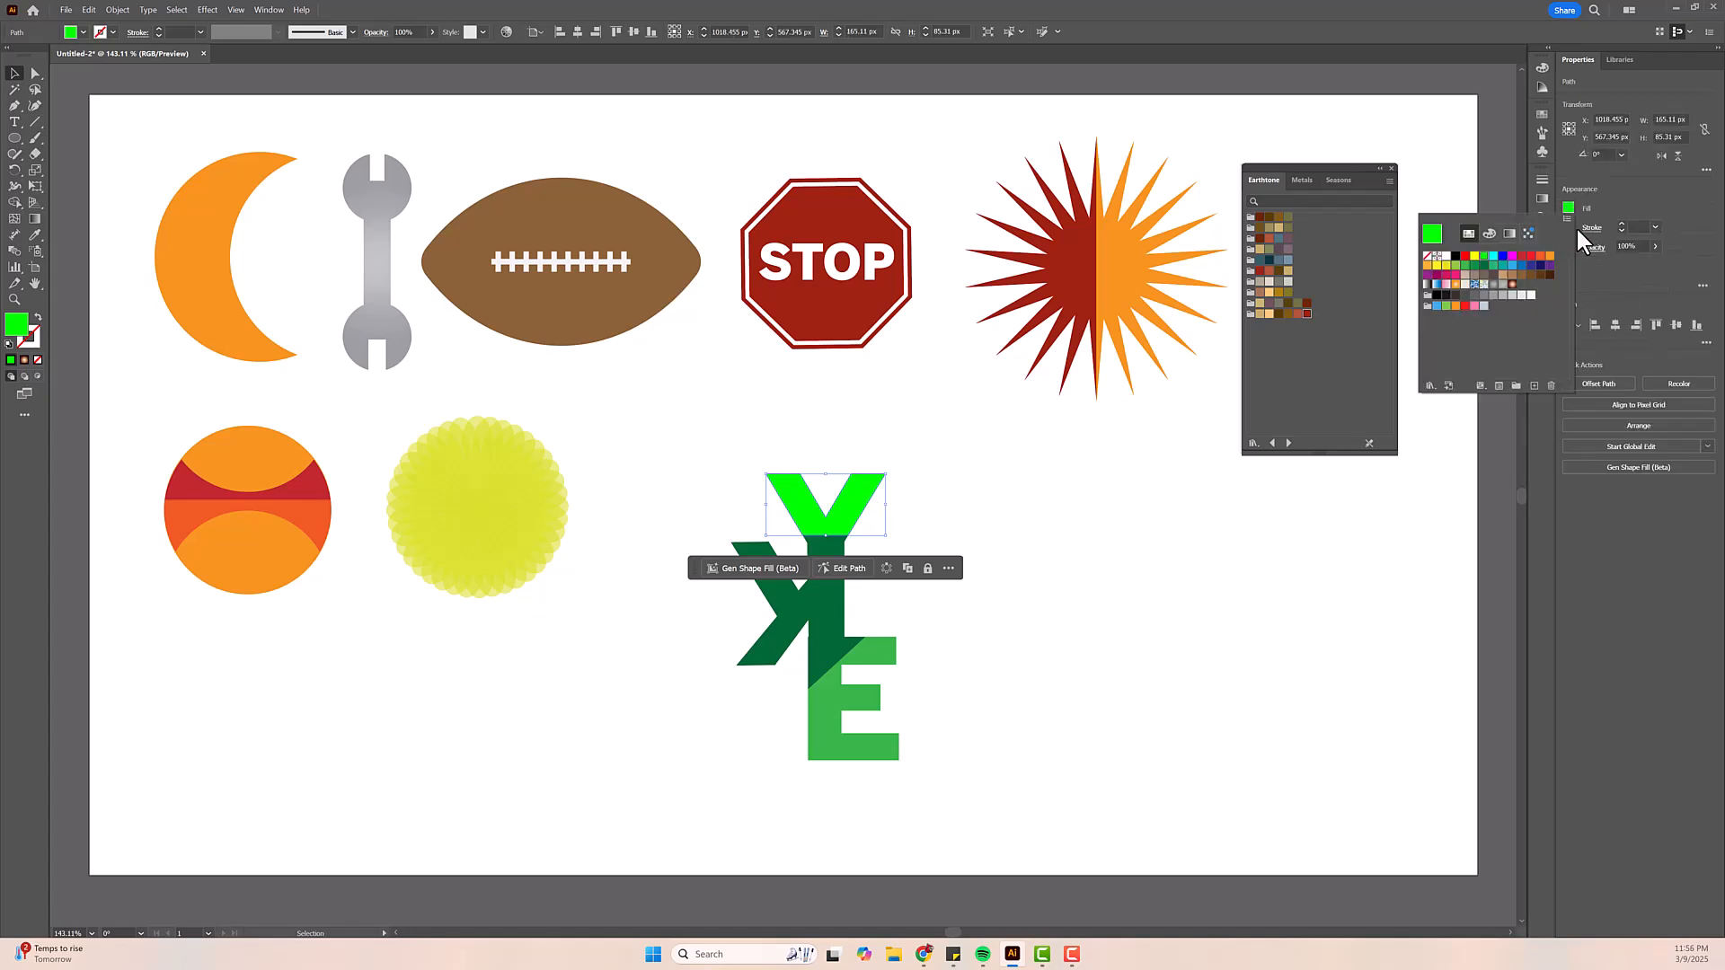
left_click(1463, 266)
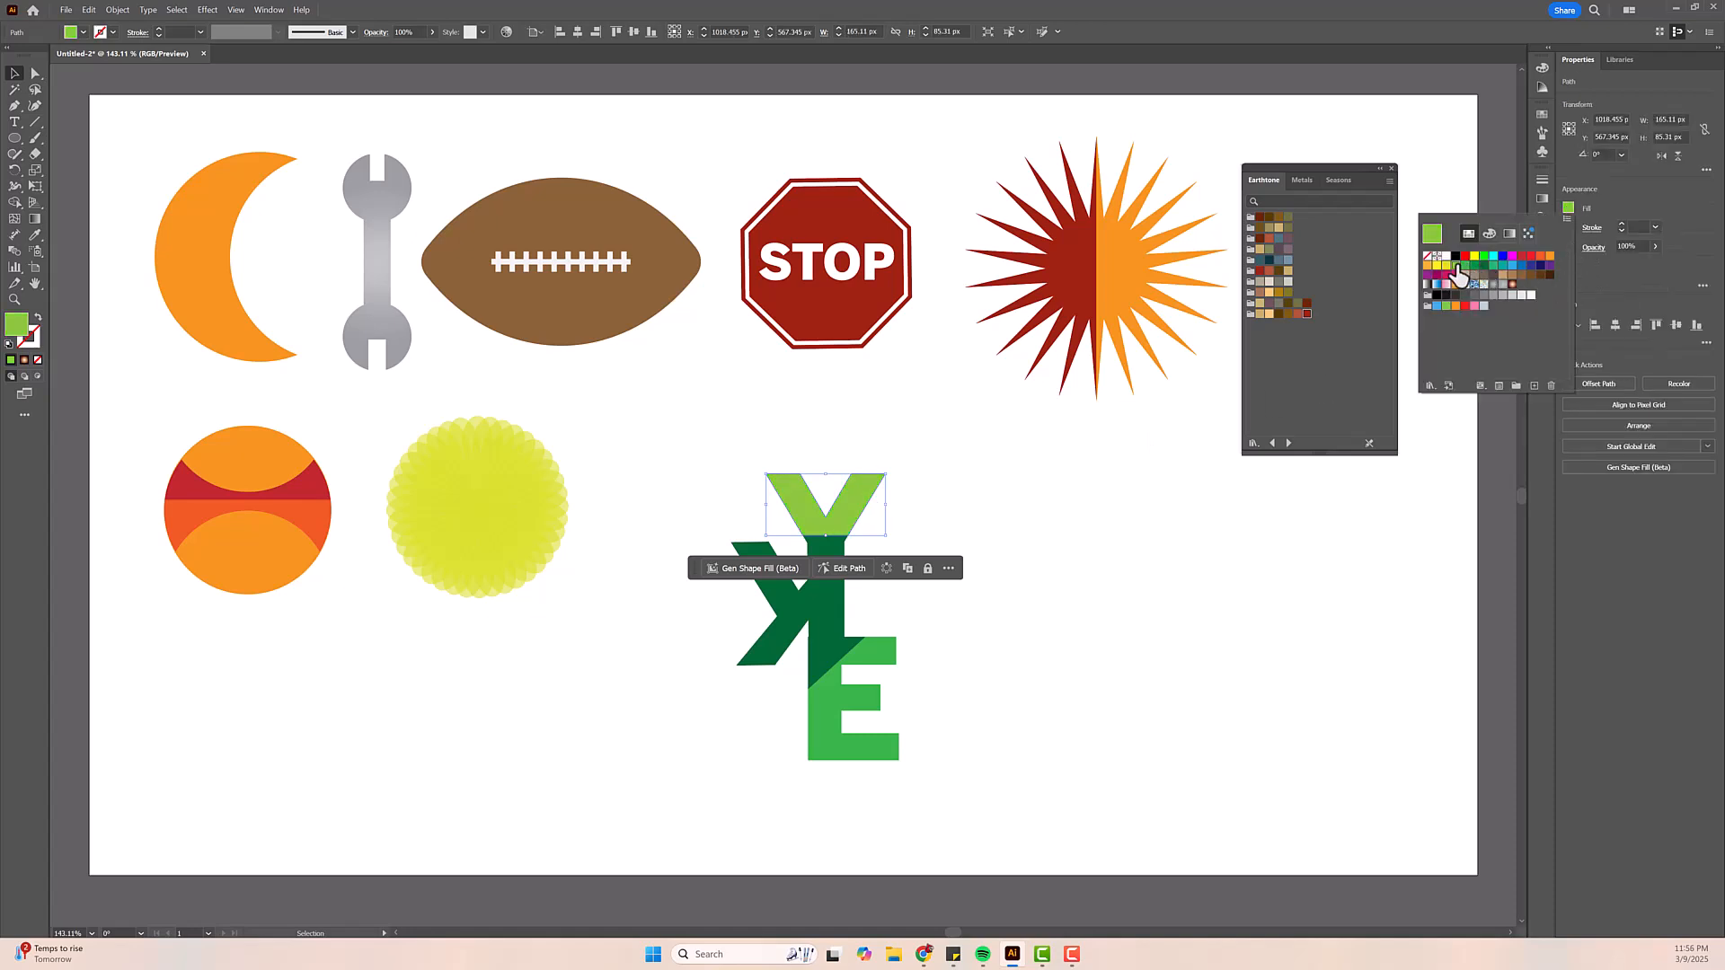
left_click(1048, 519)
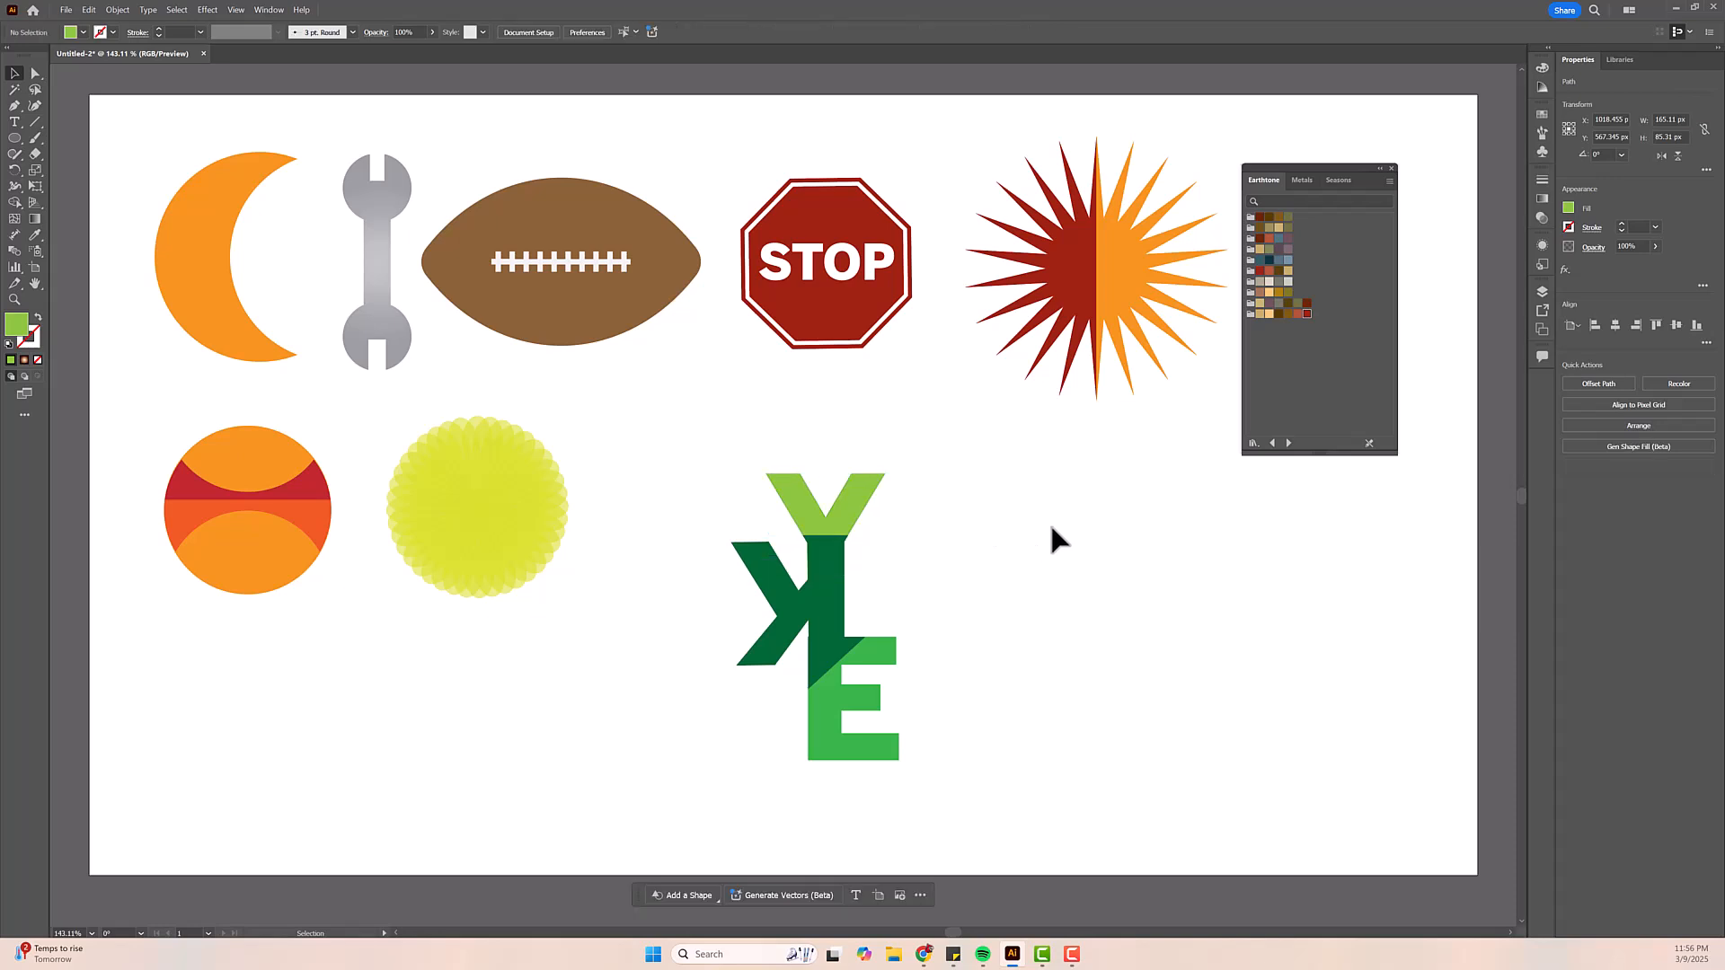
- Try moving the monogram's bottom piece away from the other pieces and undo the move
left_click_drag(714, 478, 954, 792)
left_click(959, 692)
left_click_drag(839, 708, 913, 716)
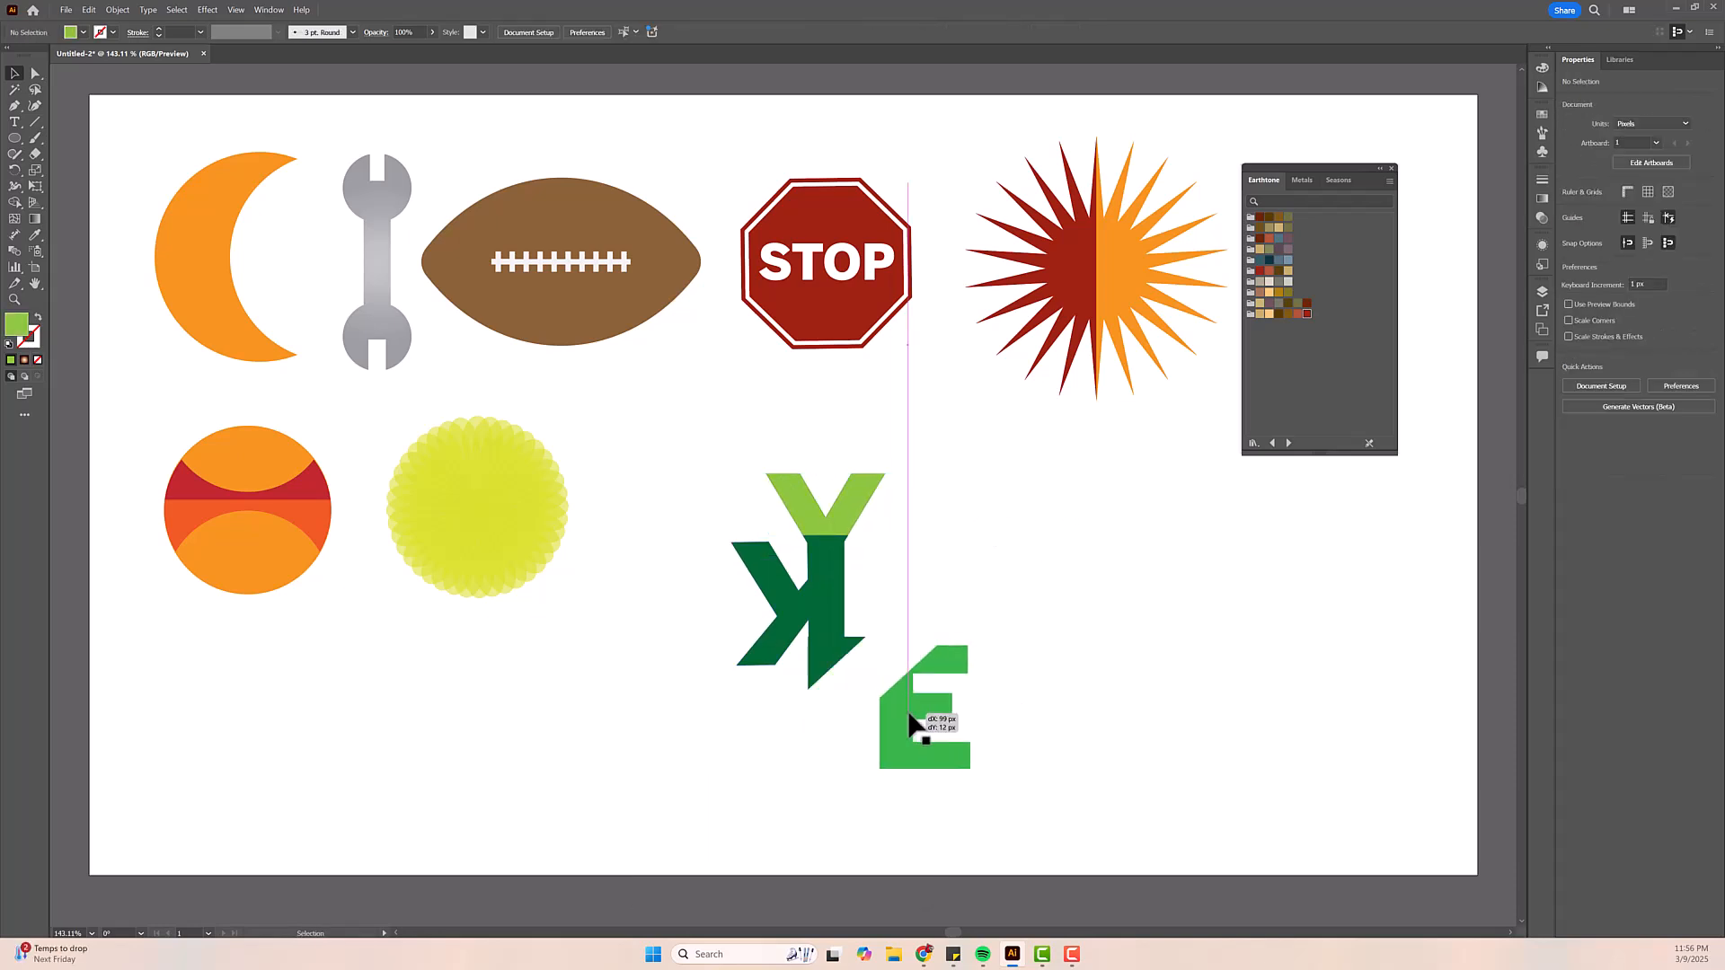
key("ctrl+z")
- Group the monogram's three green pieces
left_click_drag(698, 423, 969, 689)
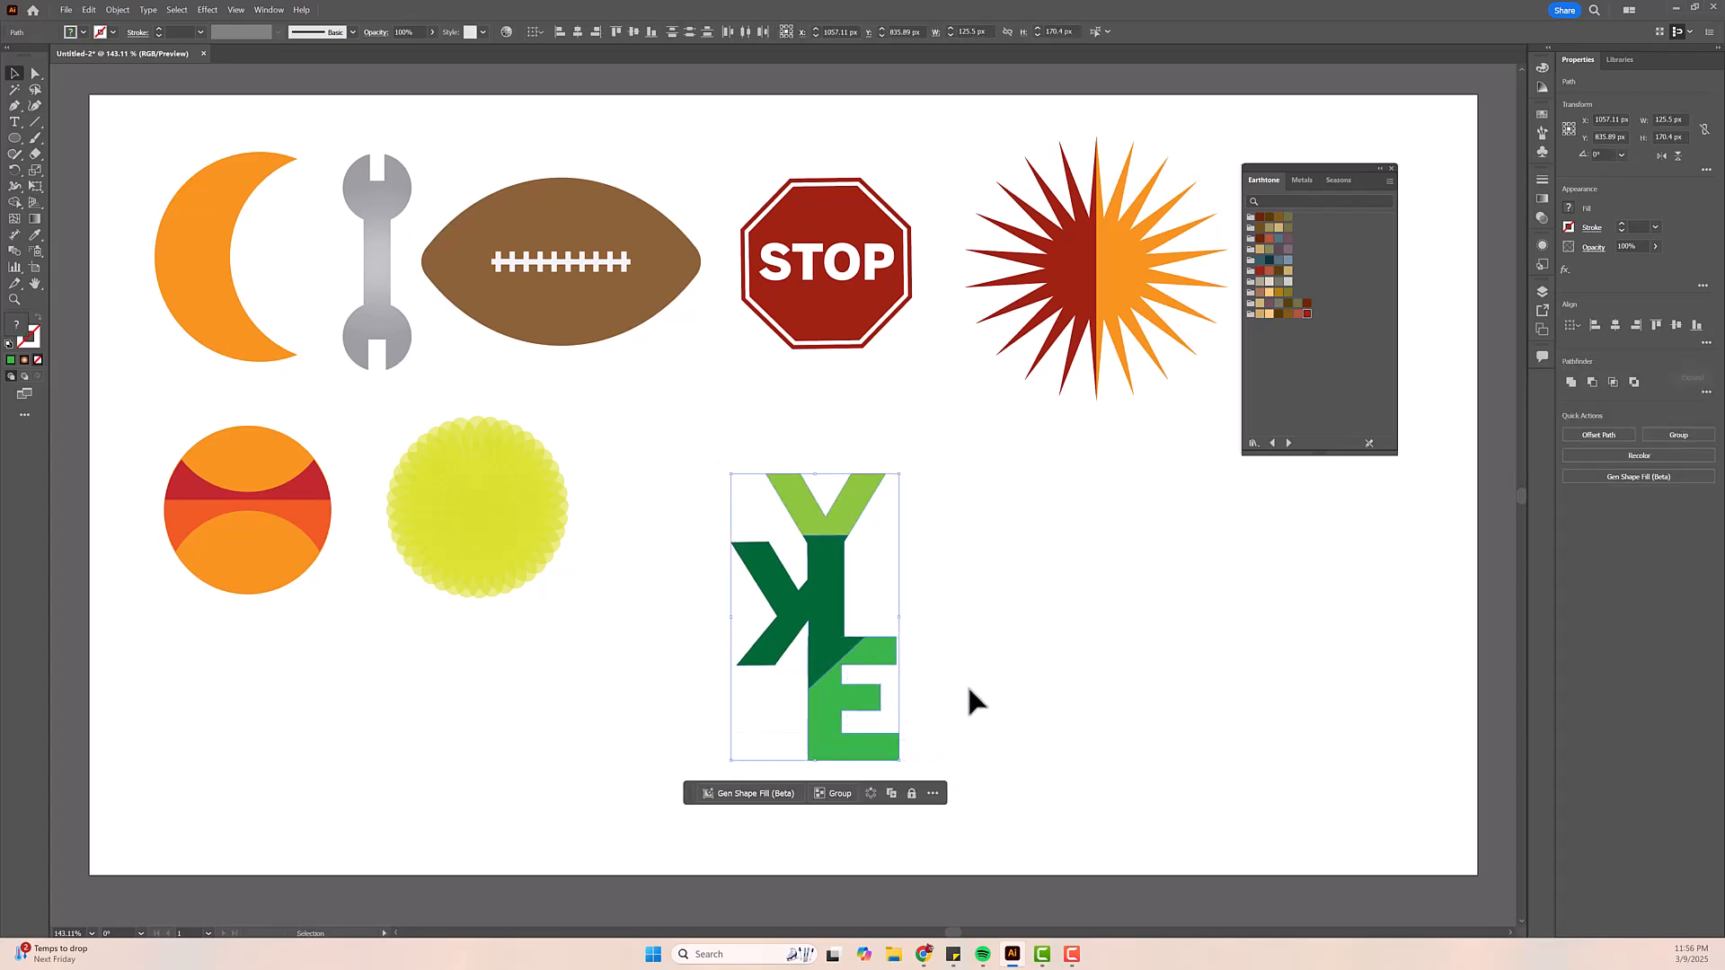
left_click(1664, 431)
left_click(901, 586)
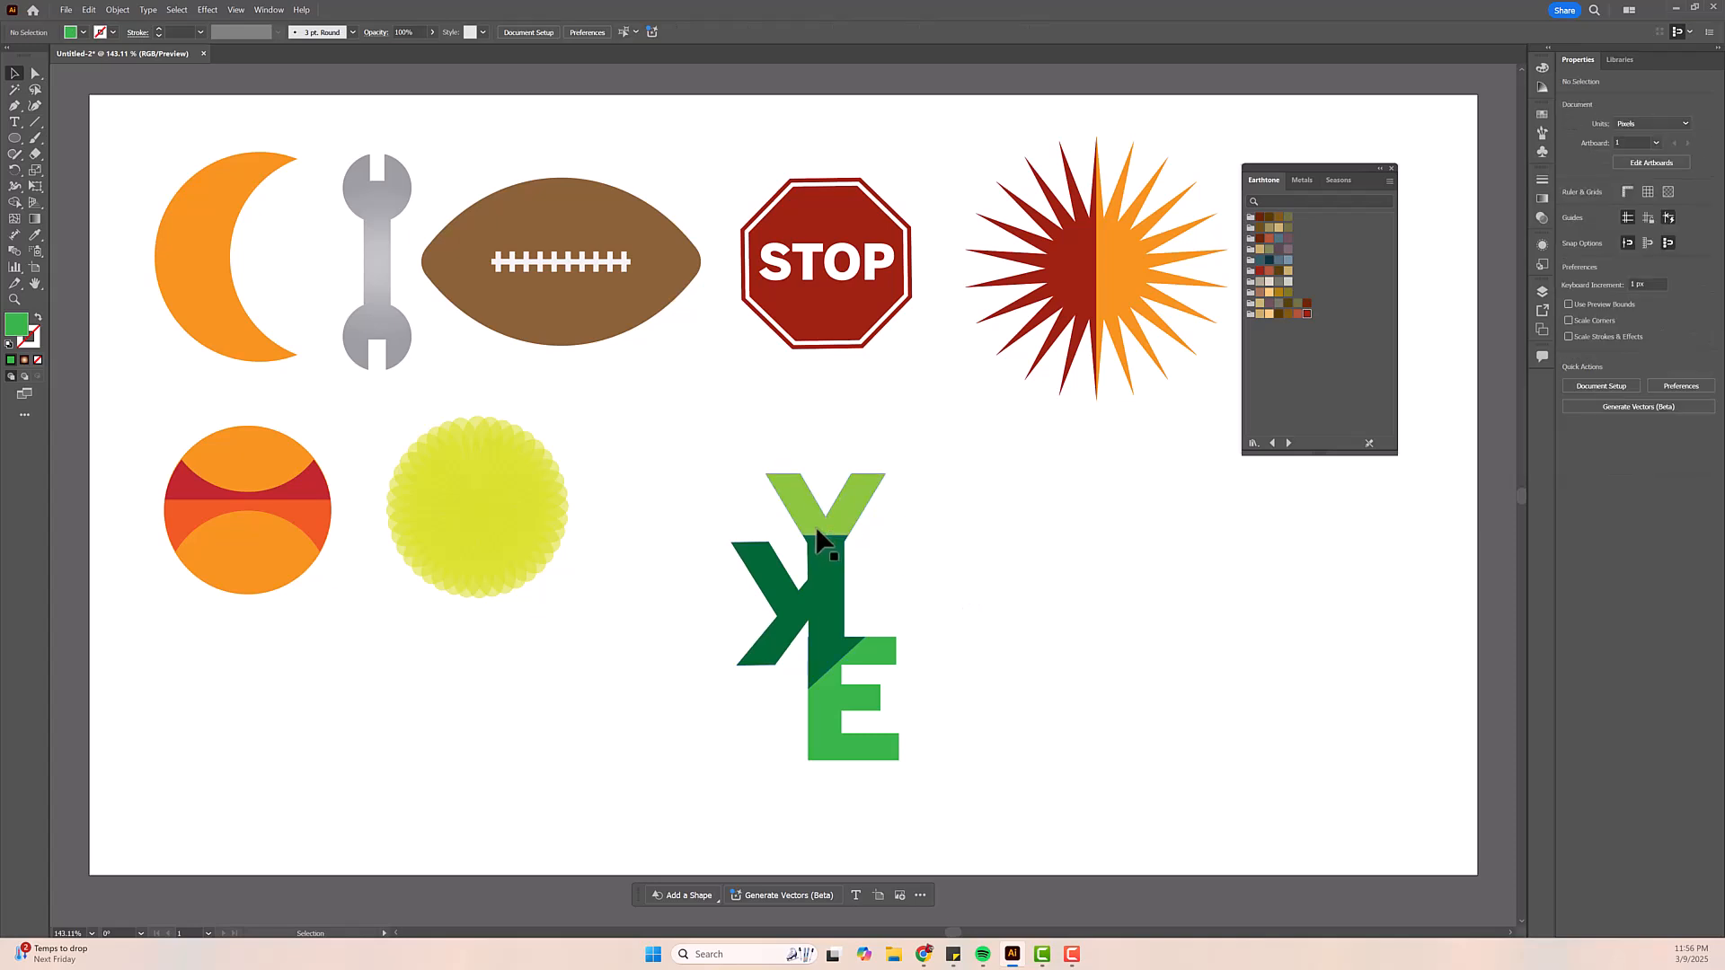
- Scale the monogram group down proportionally and place it in the second row beside the yellow scalloped circle
left_click(878, 484)
left_click_drag(901, 479, 826, 600)
left_click_drag(788, 704, 725, 540)
left_click(892, 580)
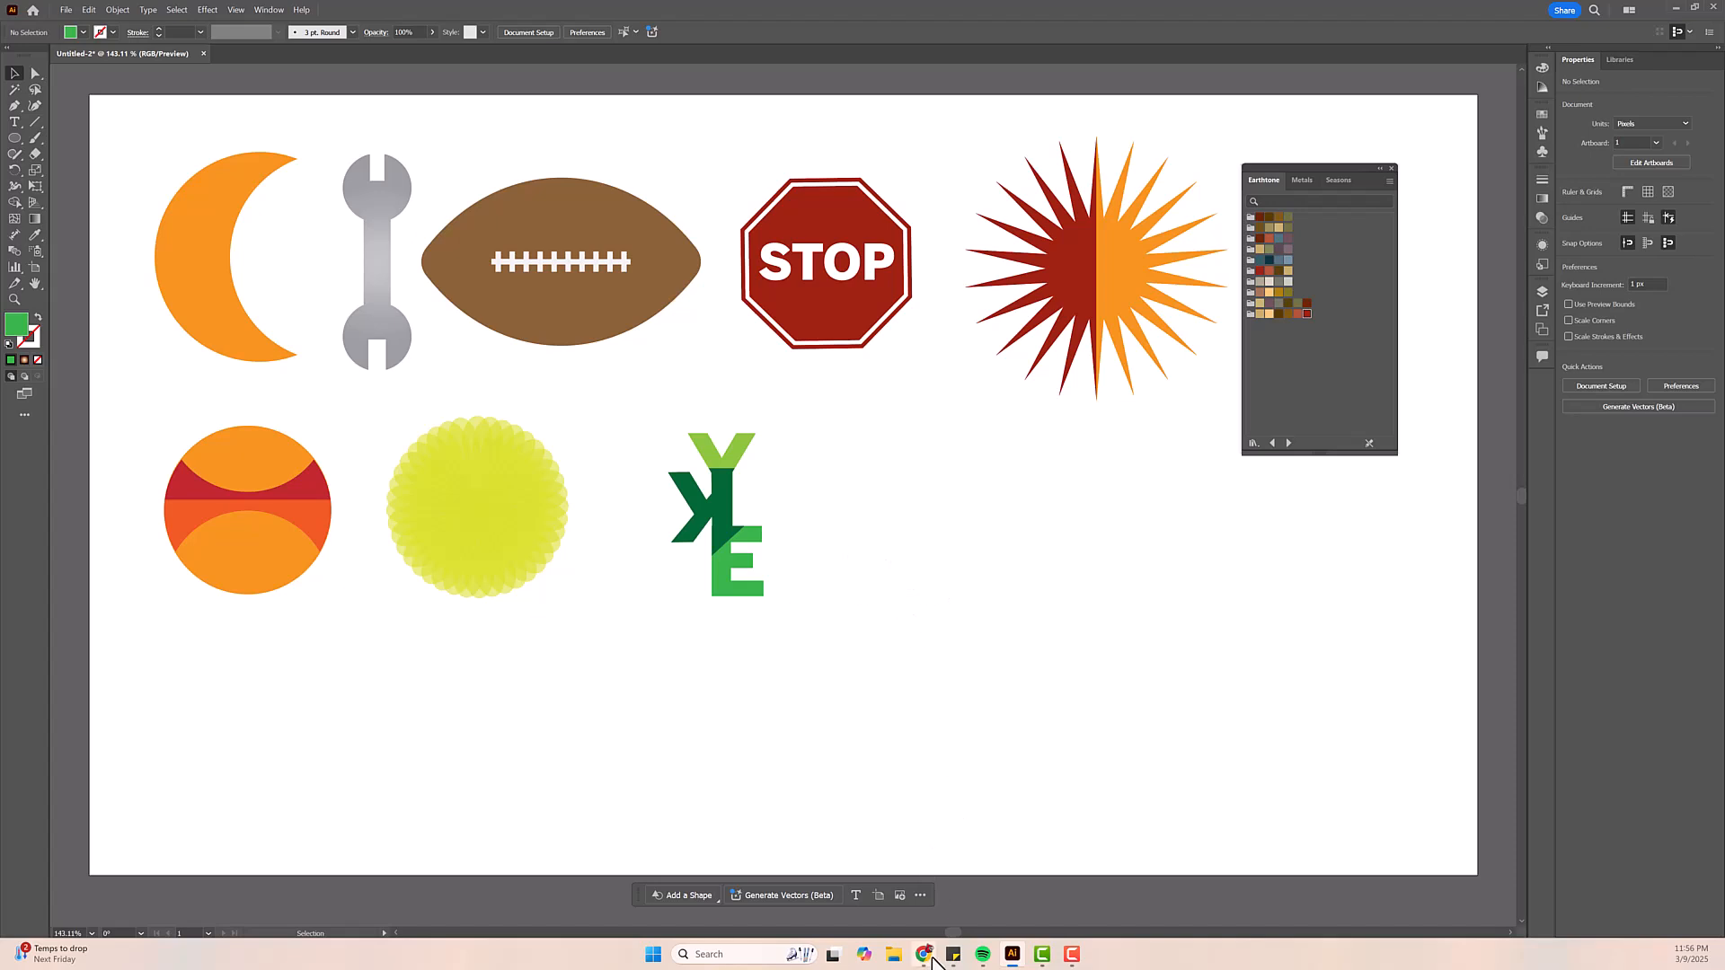
- Switch to Chrome and search Google Images for "NIKE LOGO"
mouse_move(928, 953)
left_click_drag(1162, 315, 793, 259)
left_click(689, 516)
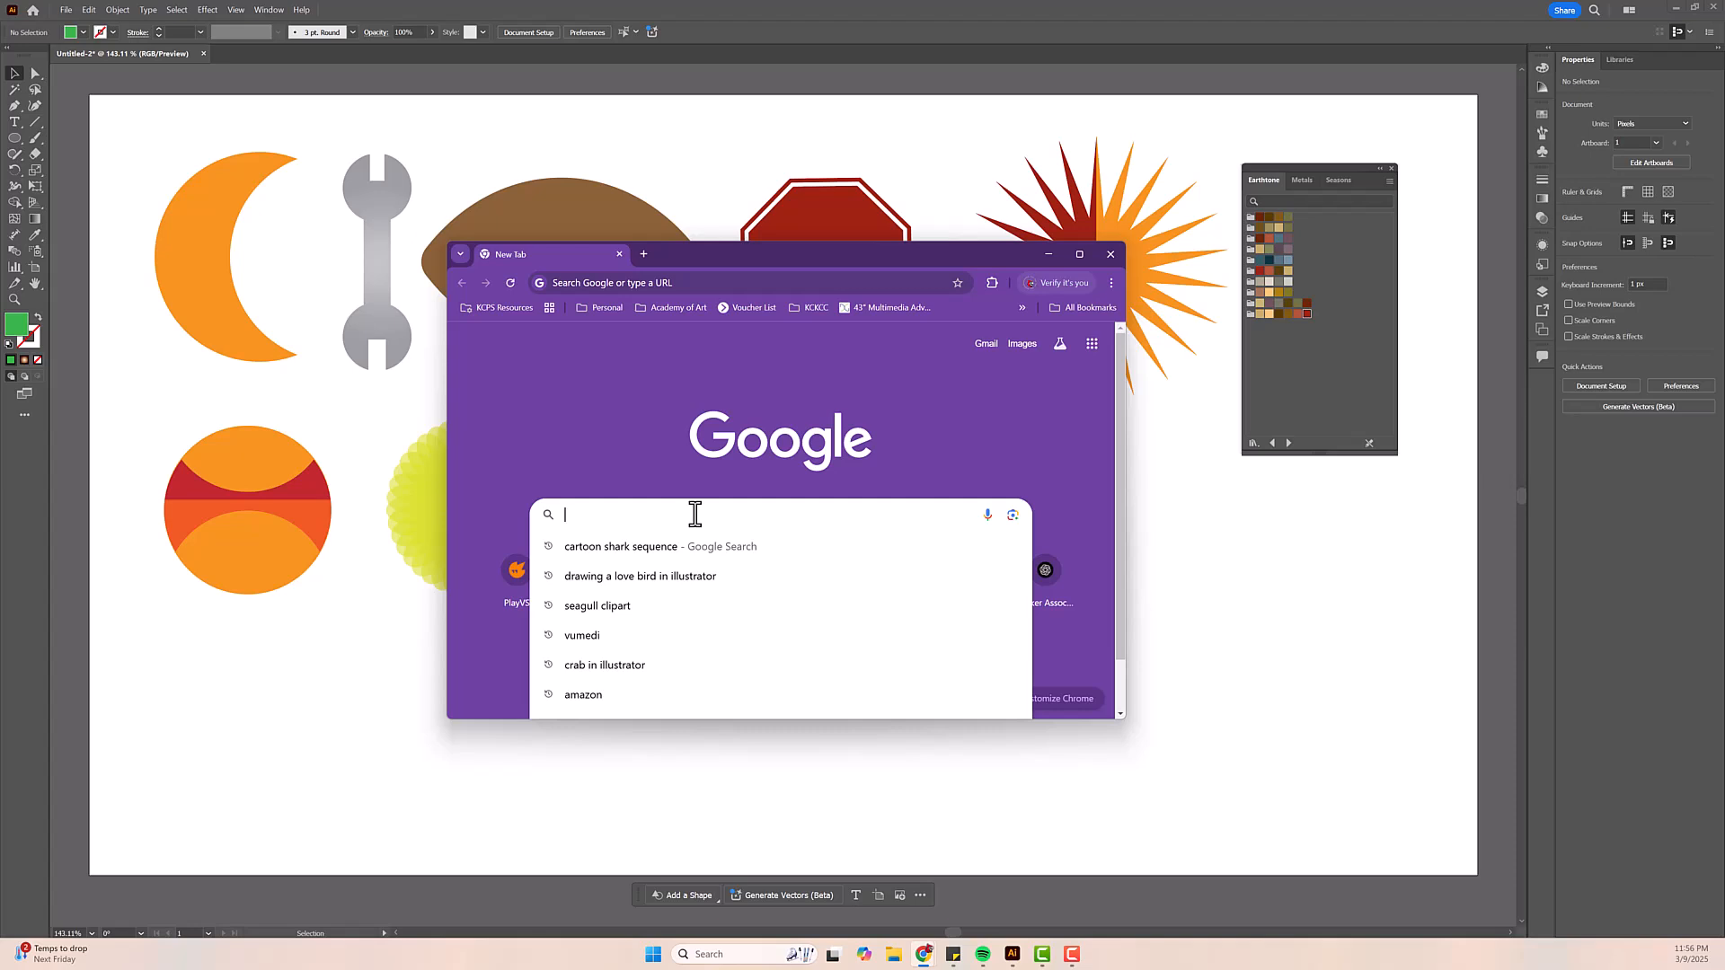
type("NIKE LOGO")
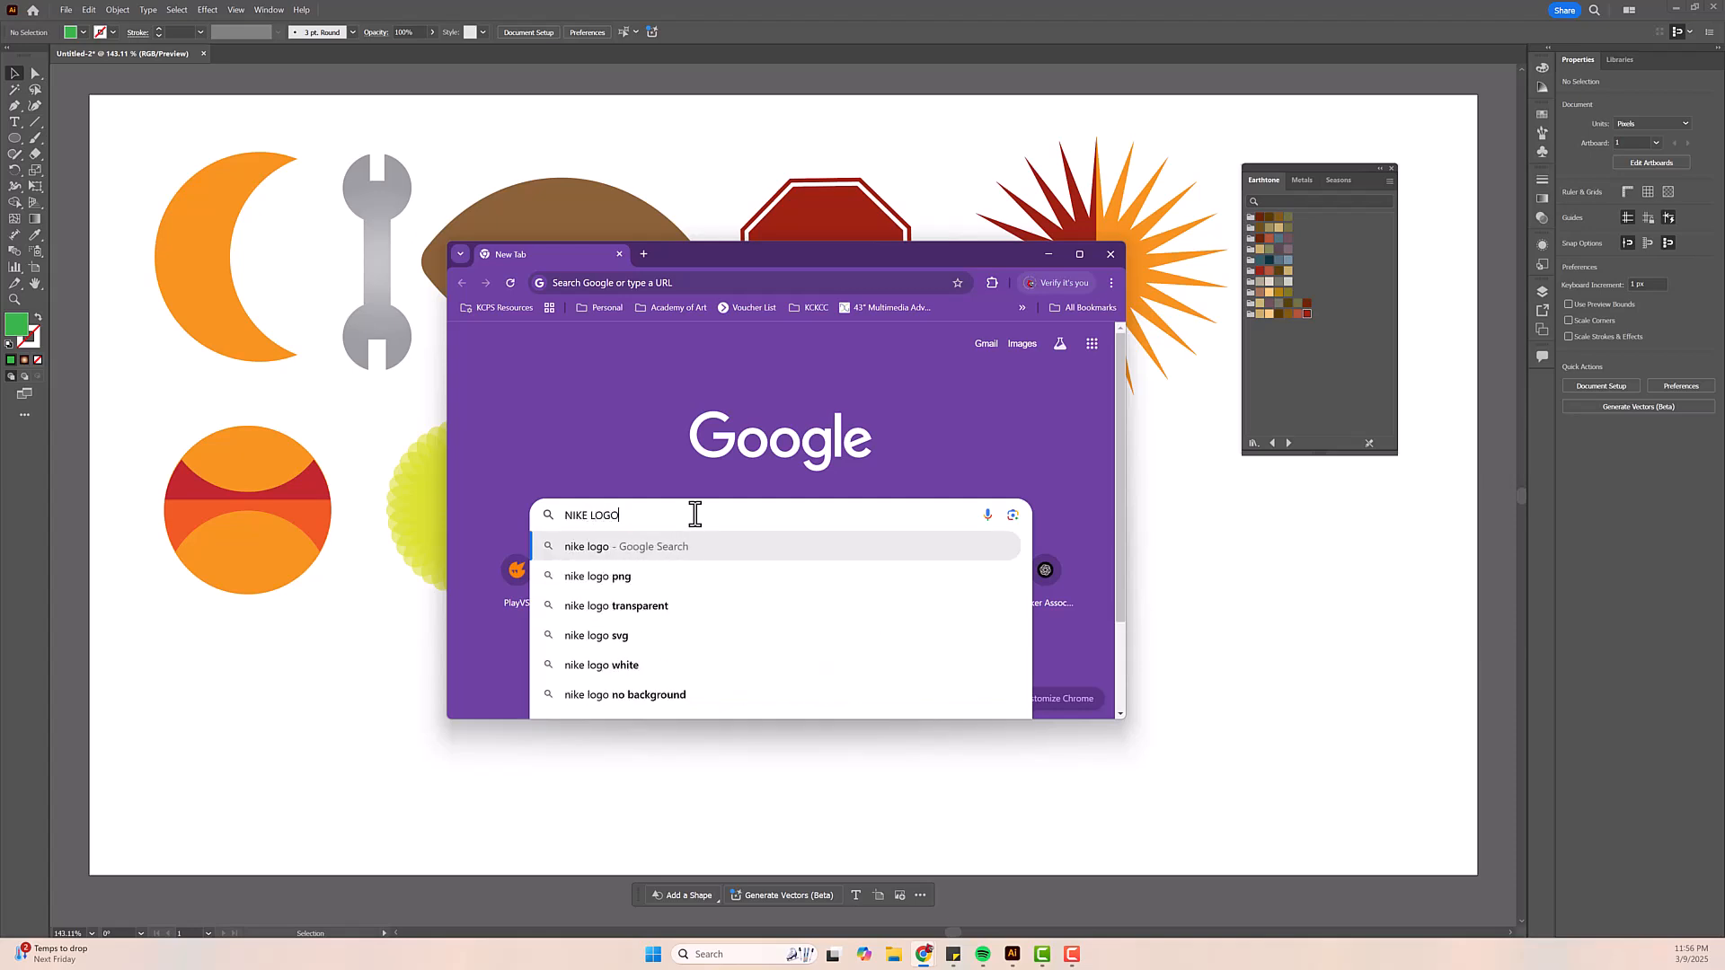
key("Return")
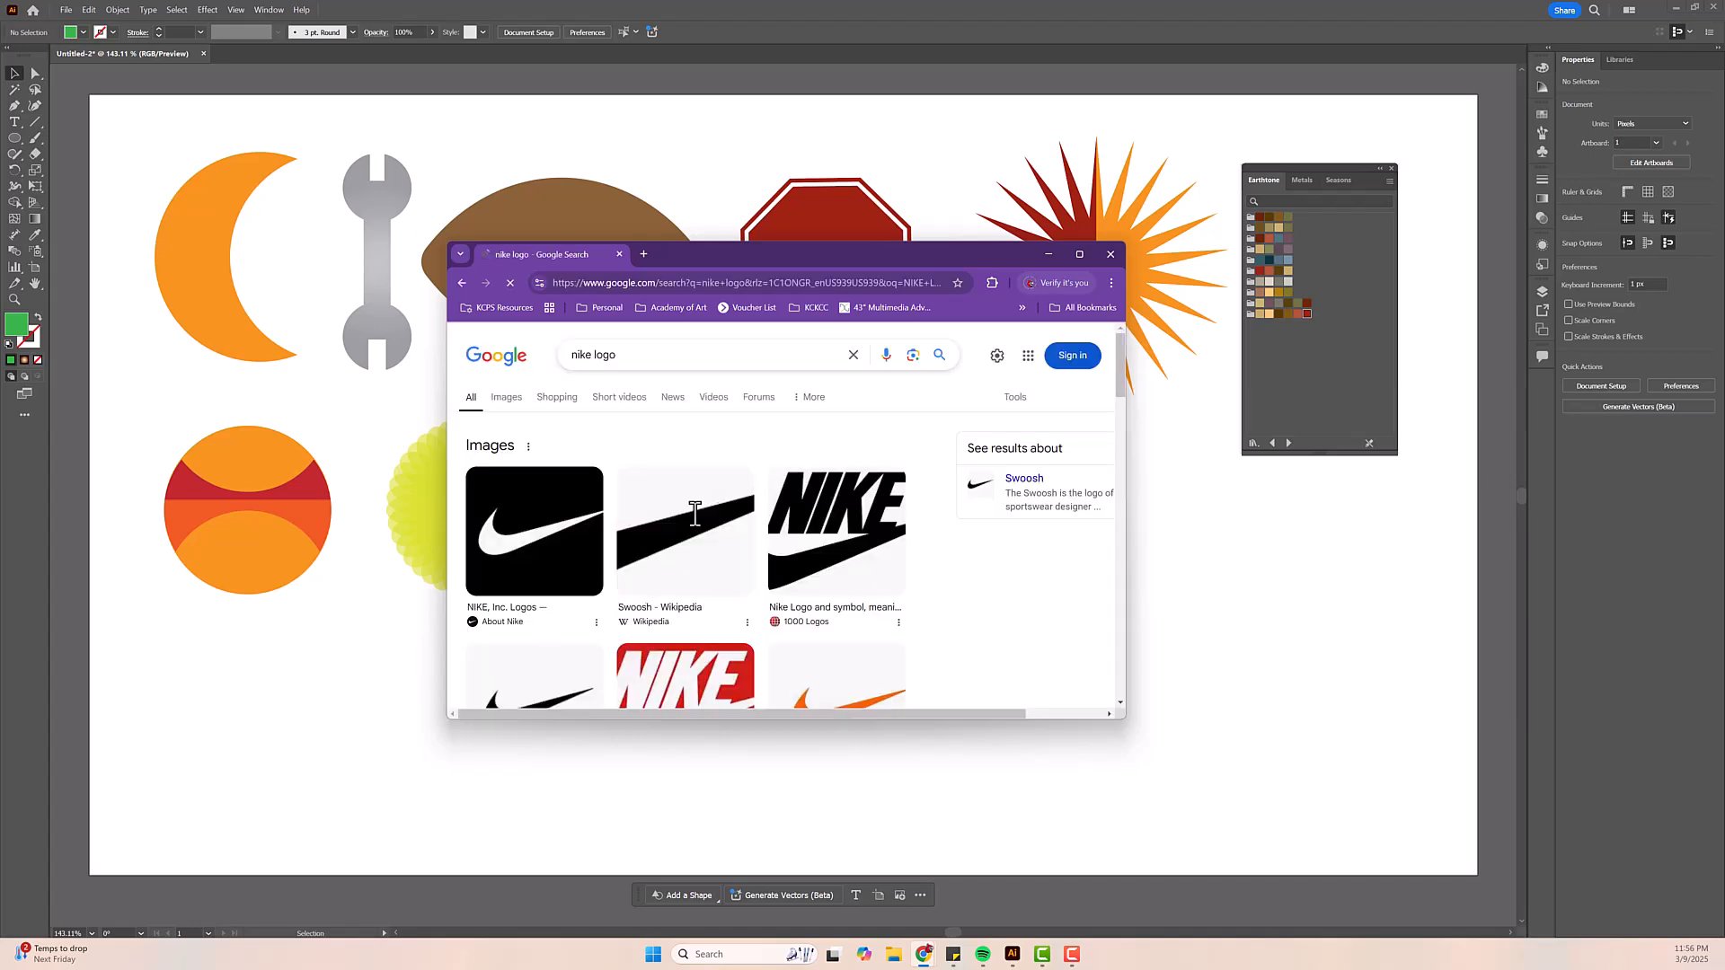
scroll(715, 465, "down", 4)
scroll(710, 514, "up", 4)
left_click(506, 397)
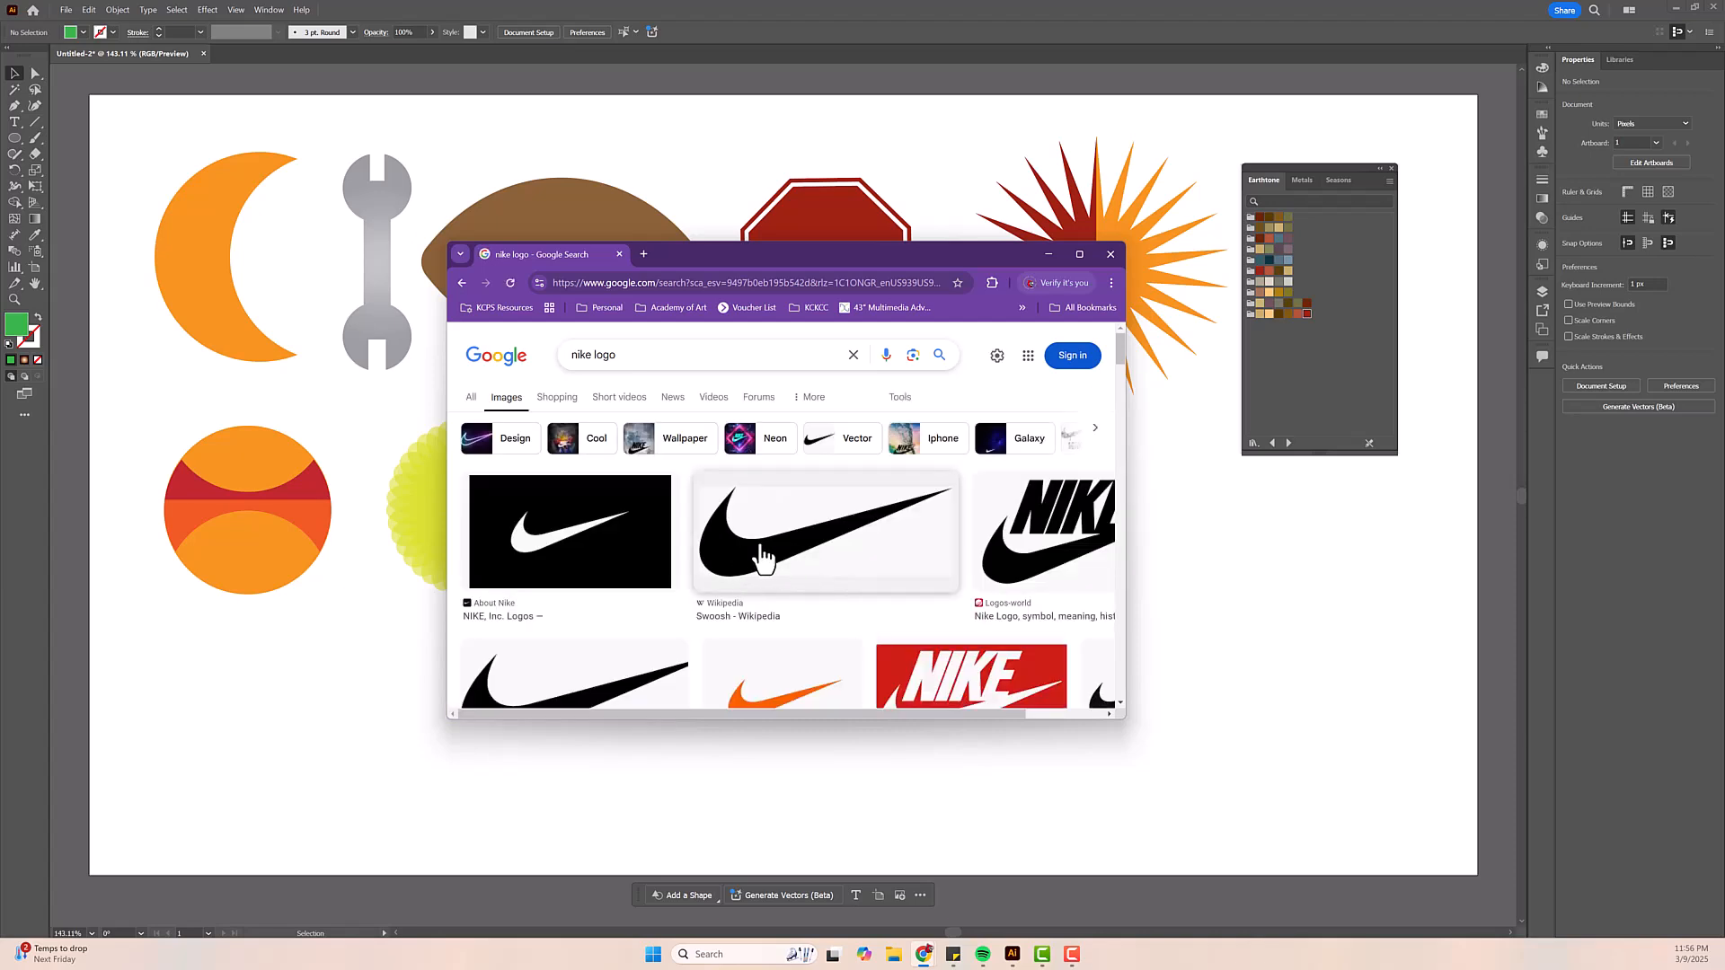
- Copy the black swoosh image from the Wikipedia result, paste it into the Illustrator document and place it at the artboard's lower-left corner
right_click(768, 546)
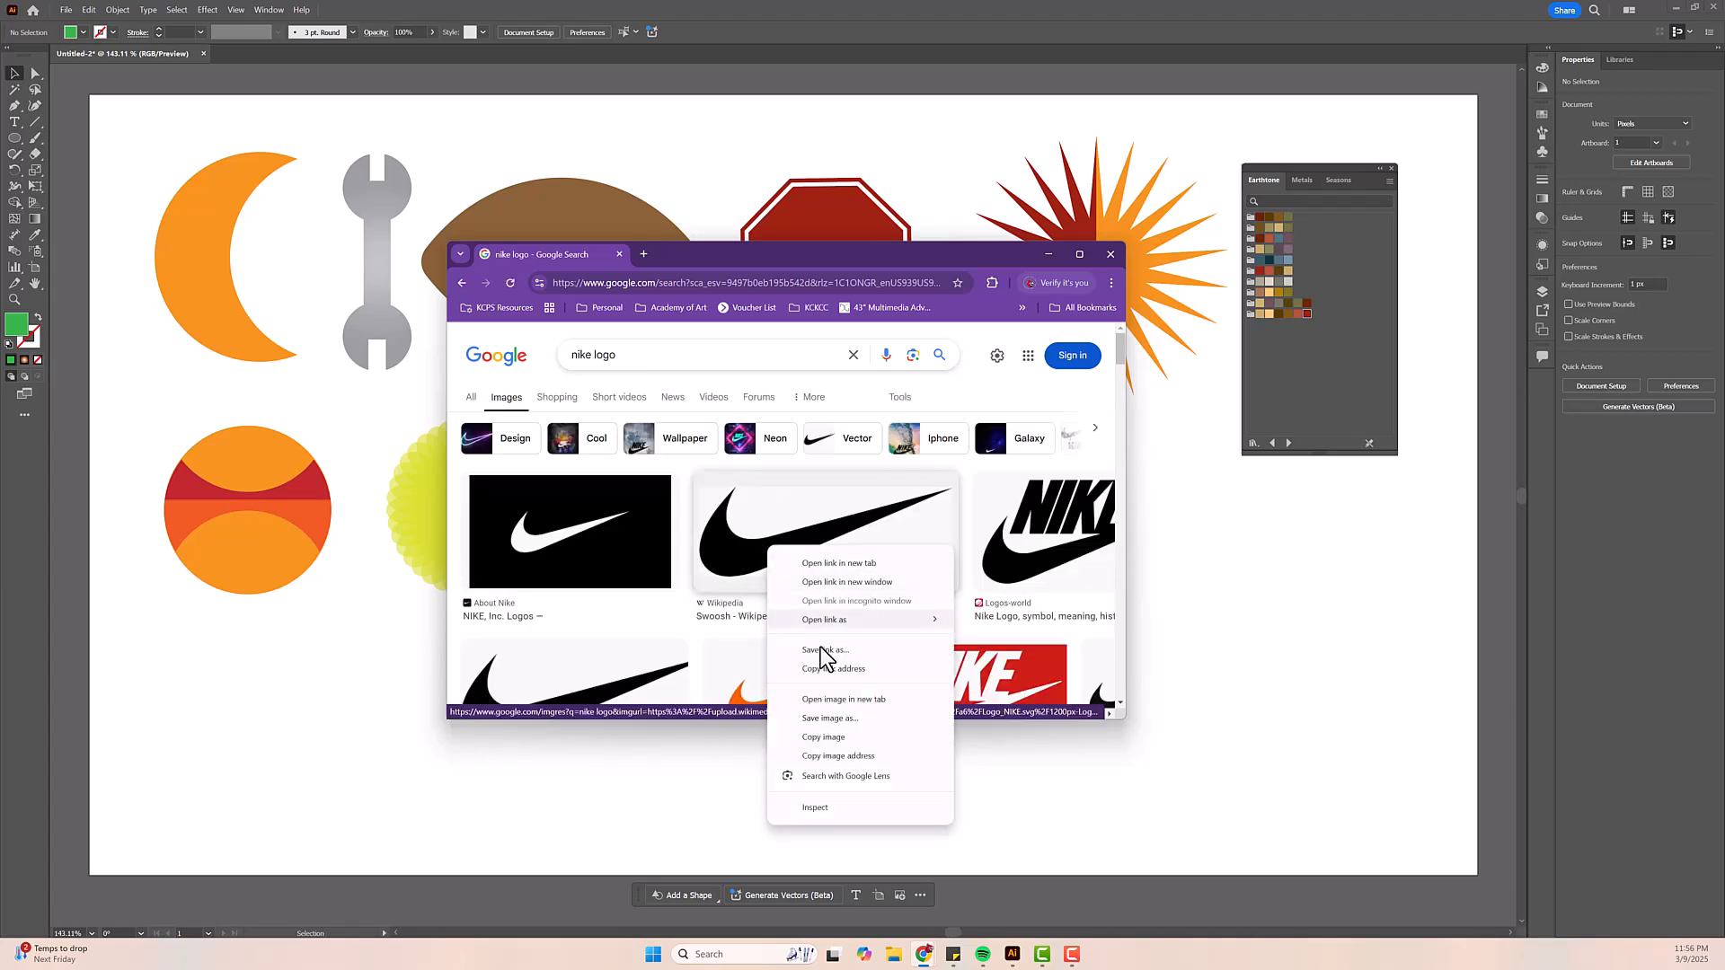
left_click(854, 737)
left_click(1162, 739)
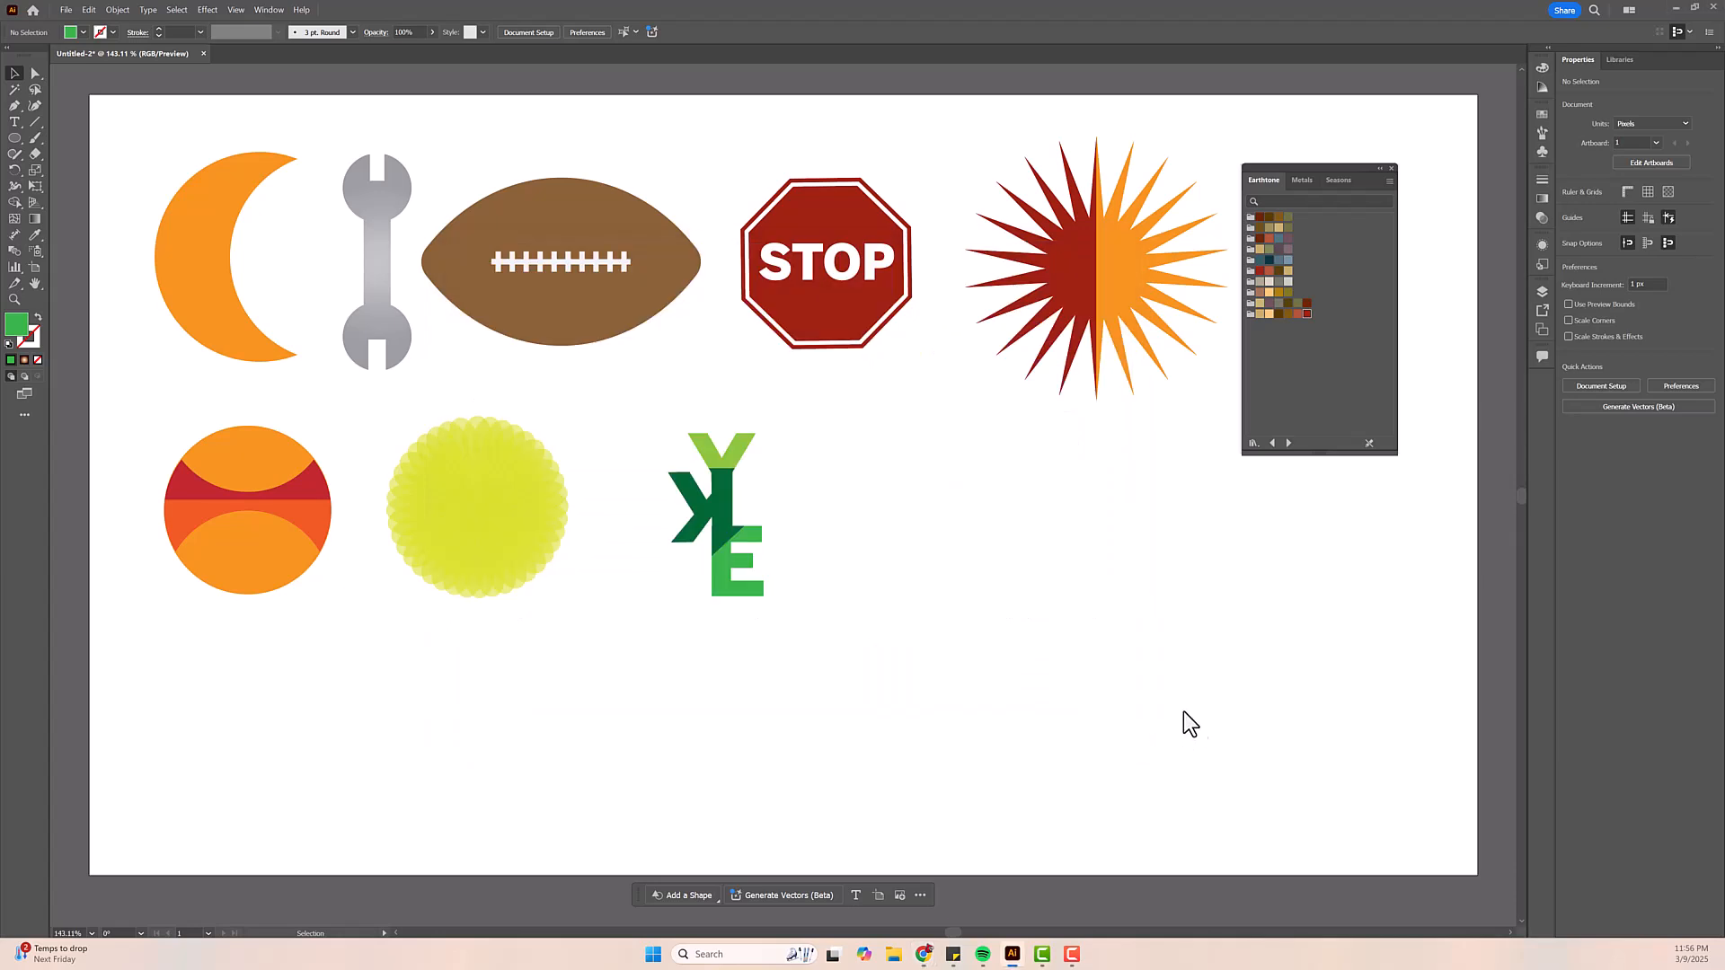
key("ctrl+v")
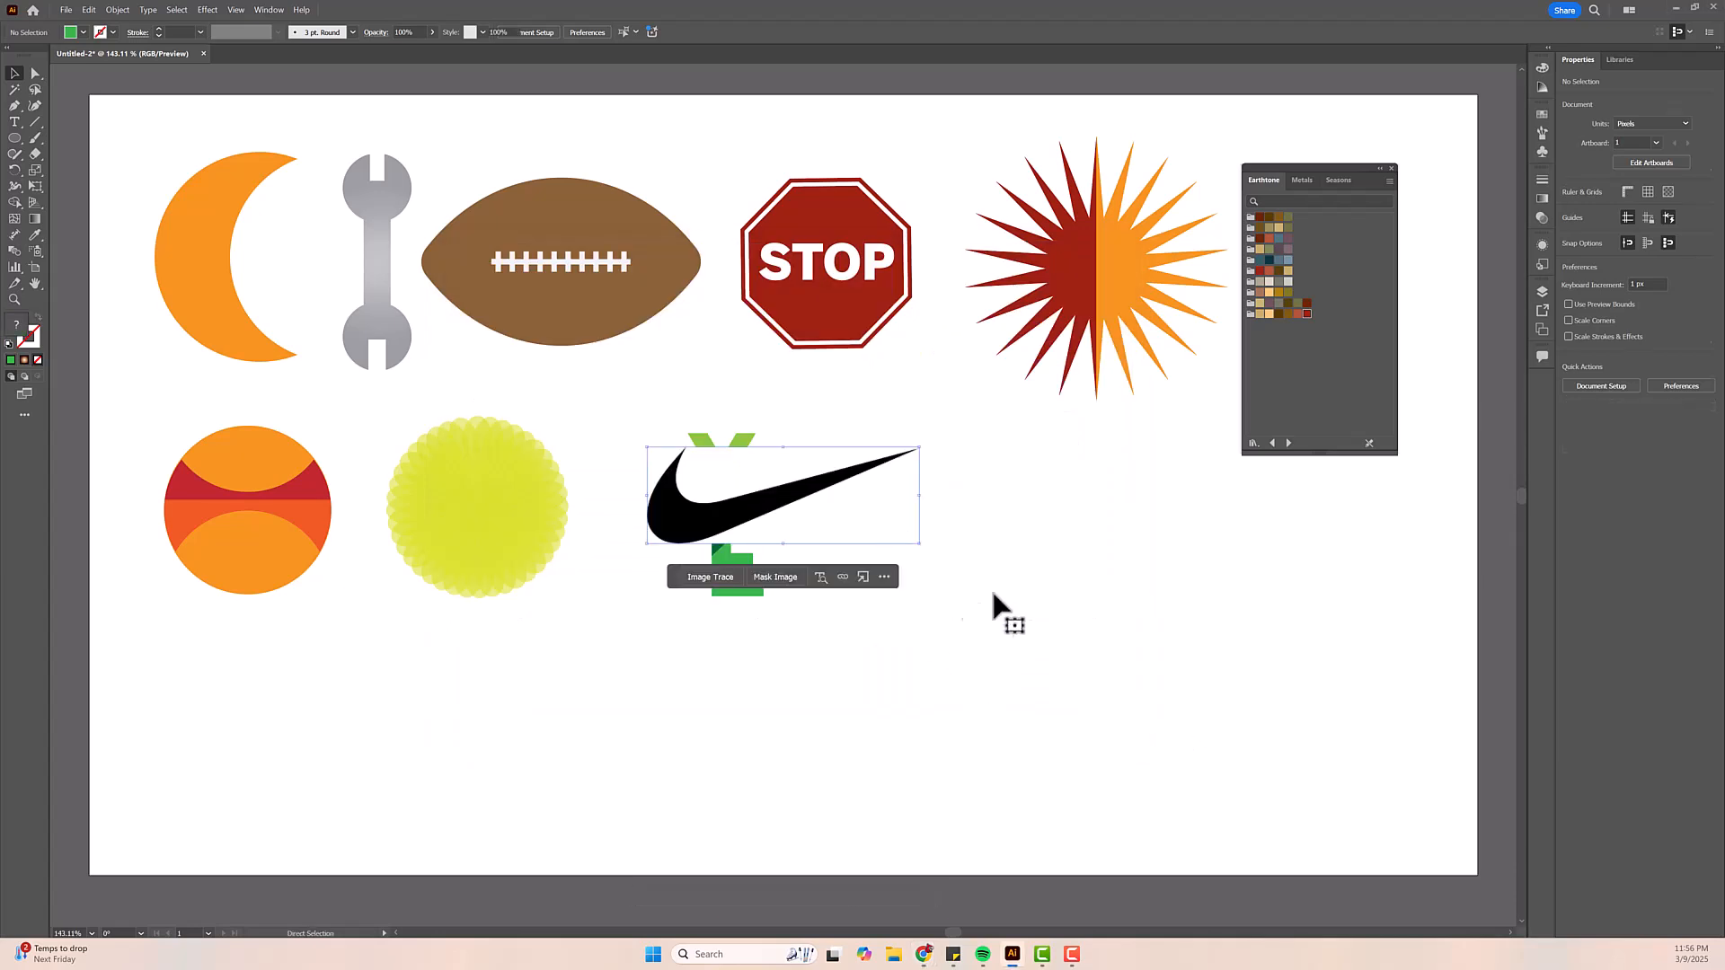
mouse_move(775, 500)
left_mouse_down()
mouse_move(383, 751)
mouse_move(229, 860)
mouse_move(243, 868)
left_mouse_up()
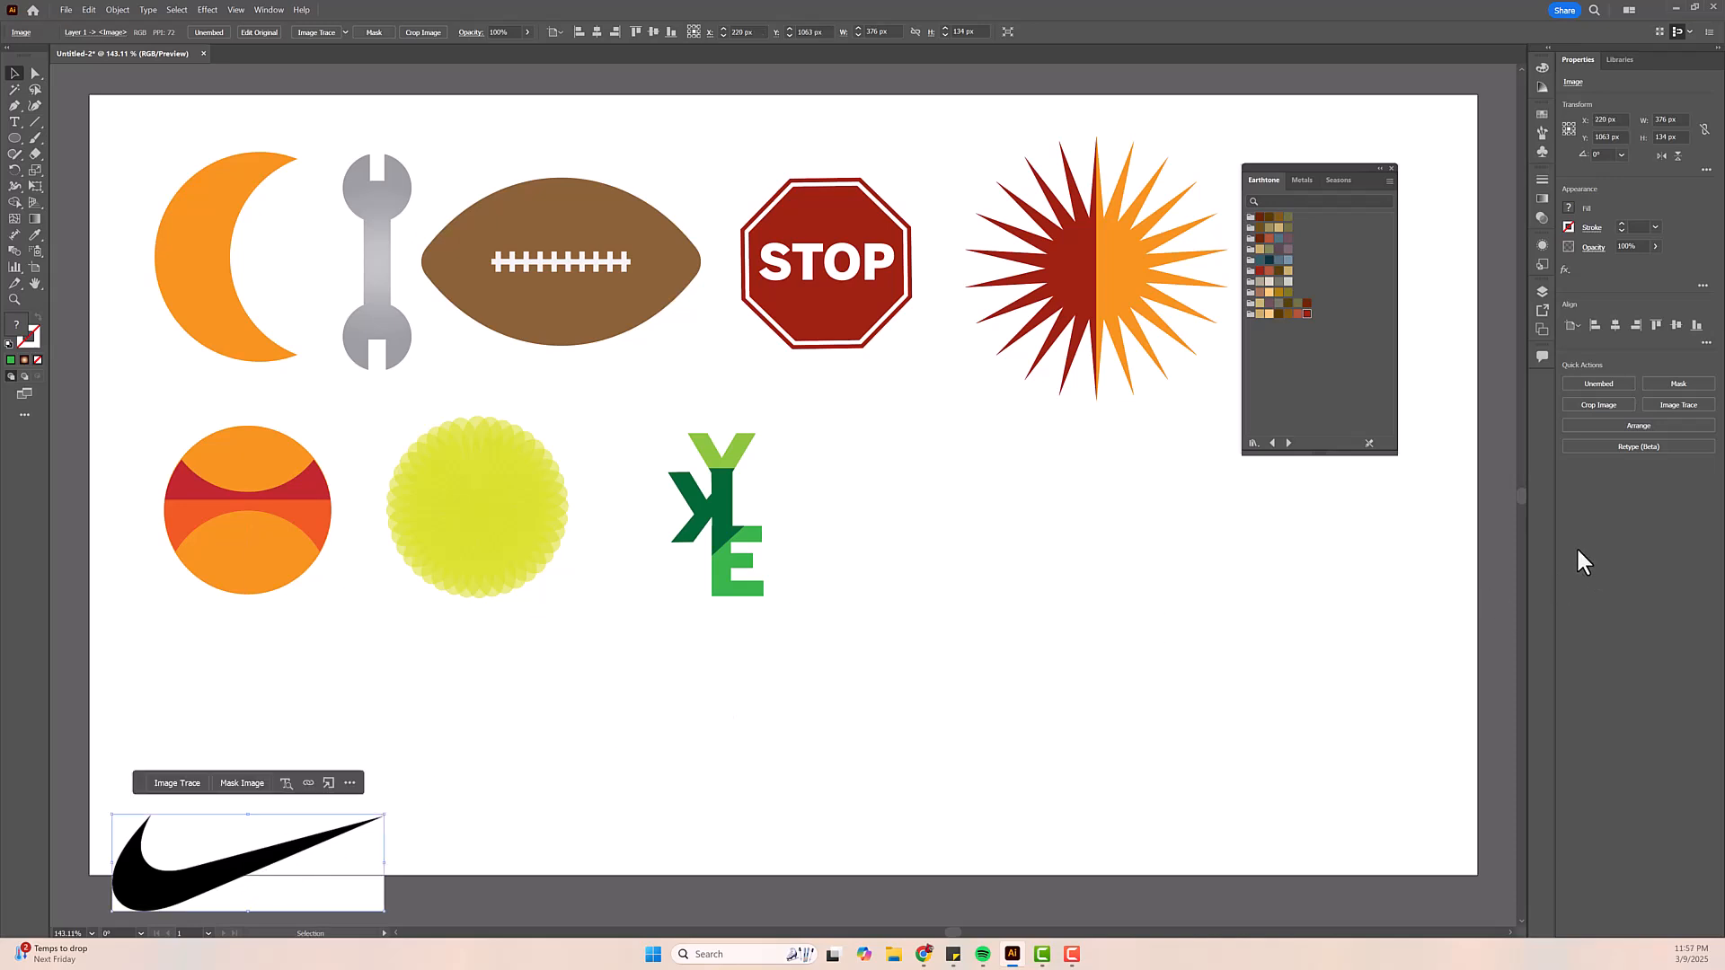
- Trace the swoosh image with the Silhouettes preset and move the tracing to the empty area below the starburst
left_click(1695, 405)
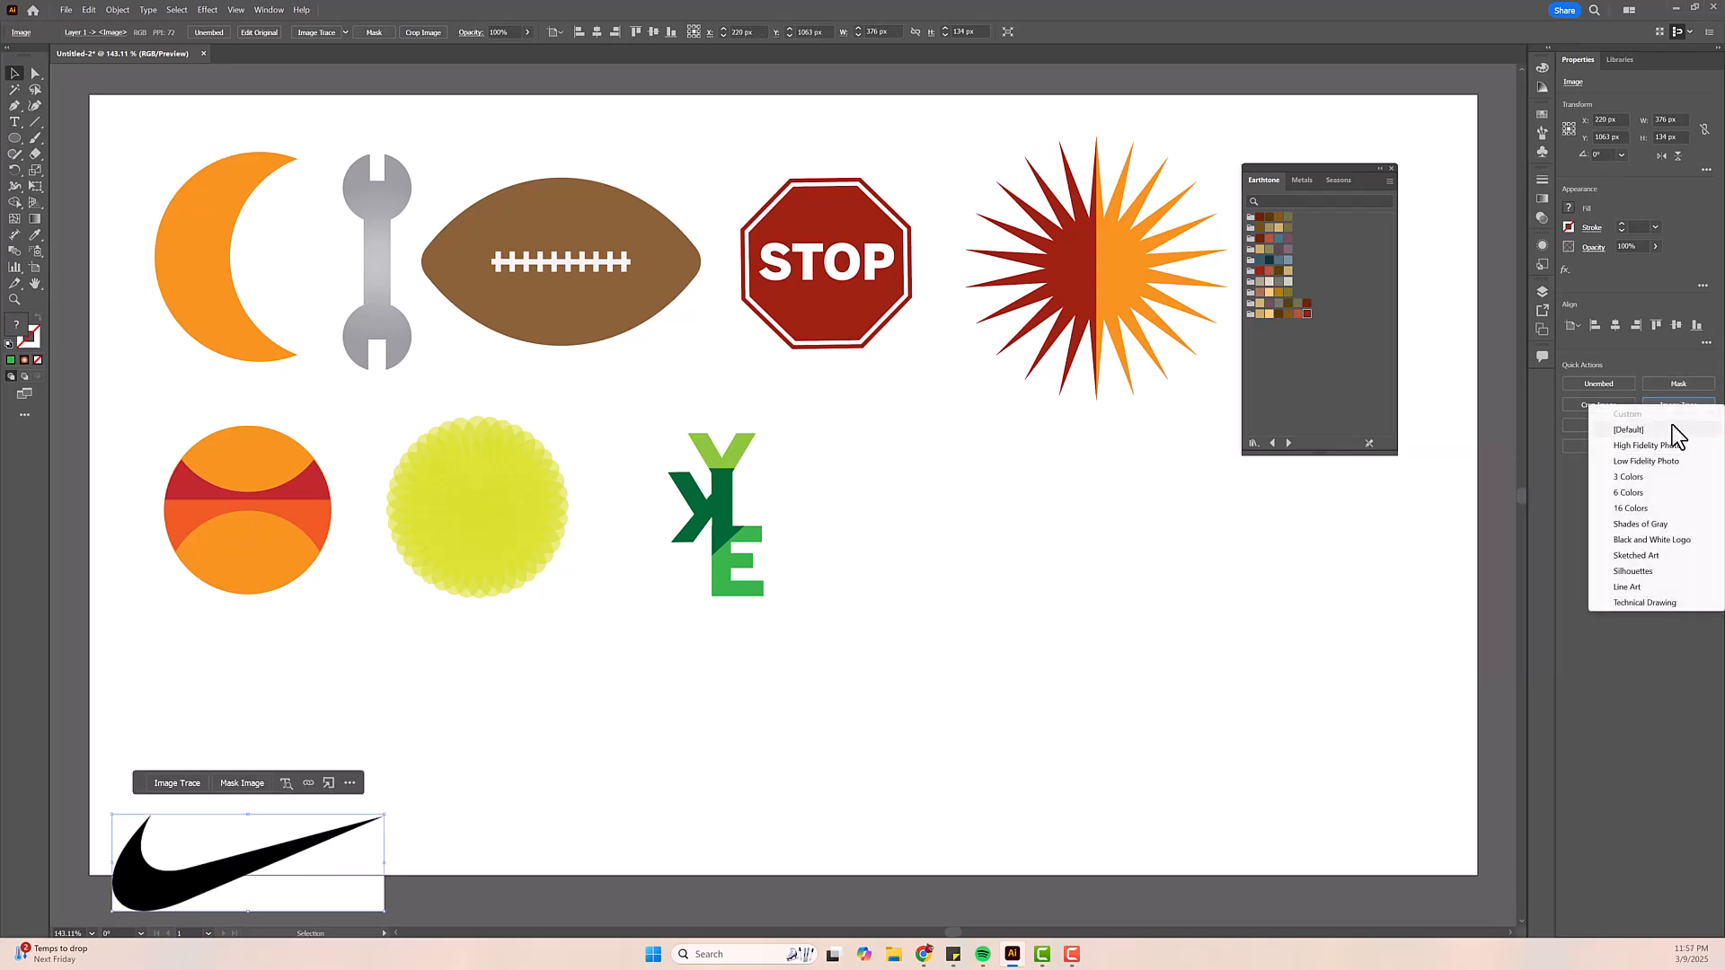
left_click(1633, 572)
mouse_move(110, 907)
left_mouse_down()
mouse_move(45, 910)
mouse_move(979, 791)
mouse_move(1004, 733)
left_mouse_up()
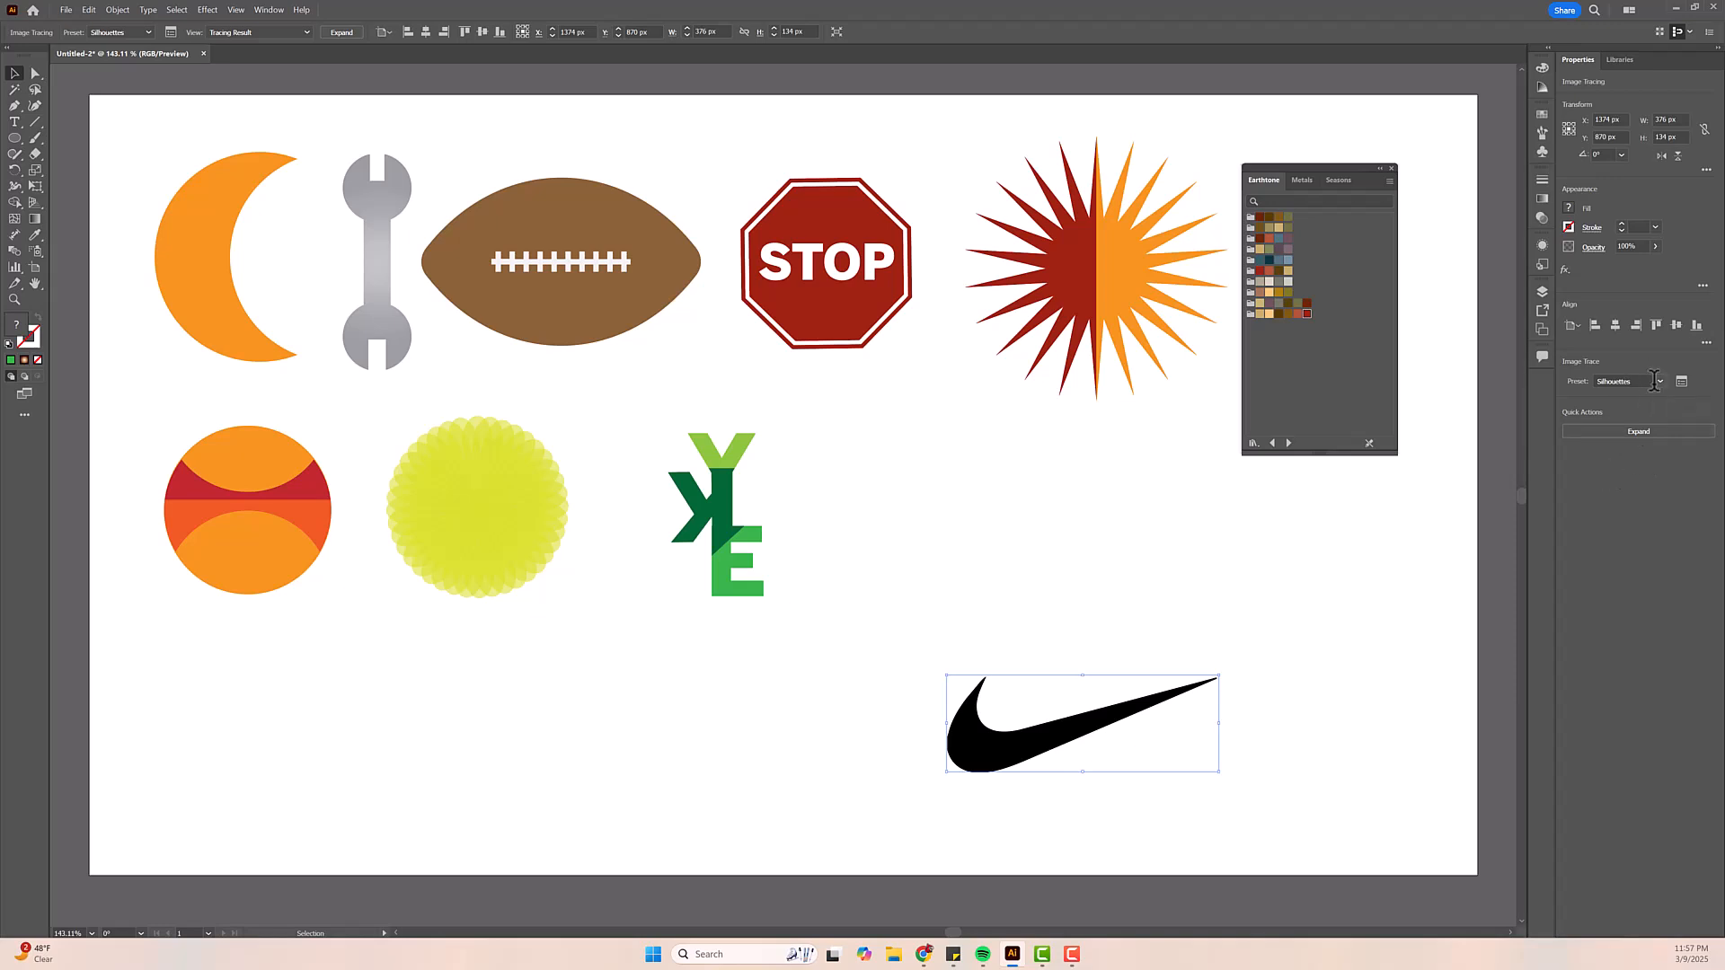
- Try to fill the unexpanded swoosh tracing with red
left_click(1570, 207)
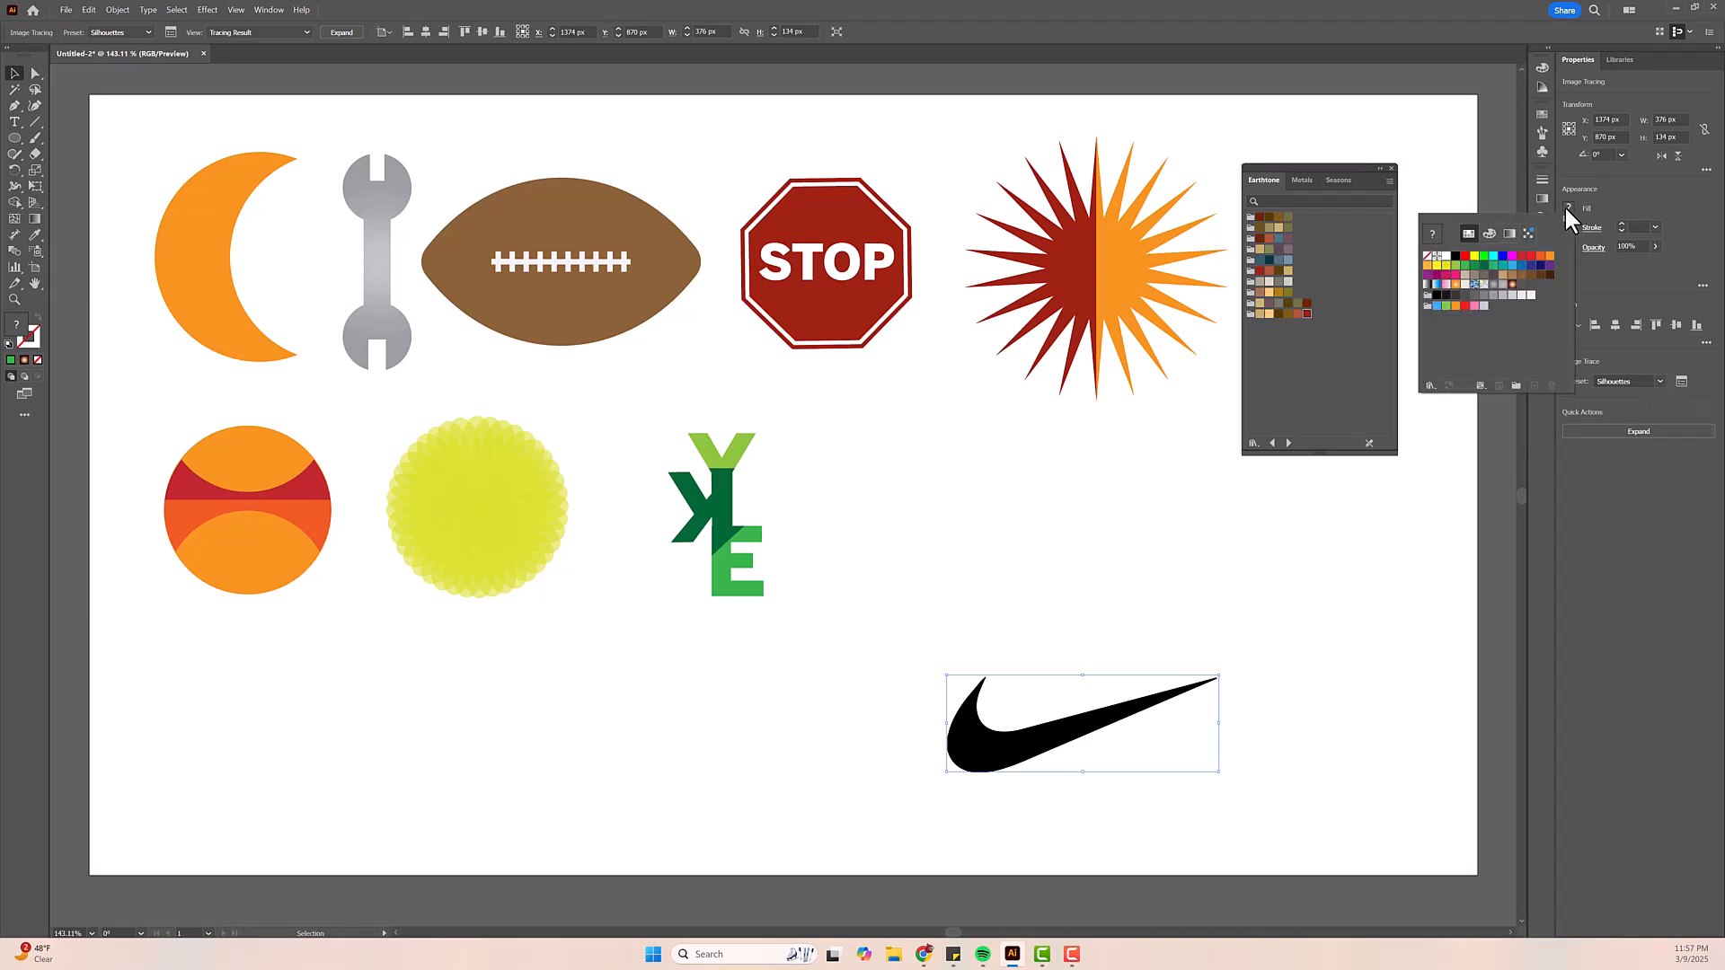
left_click(1466, 257)
left_click(1683, 210)
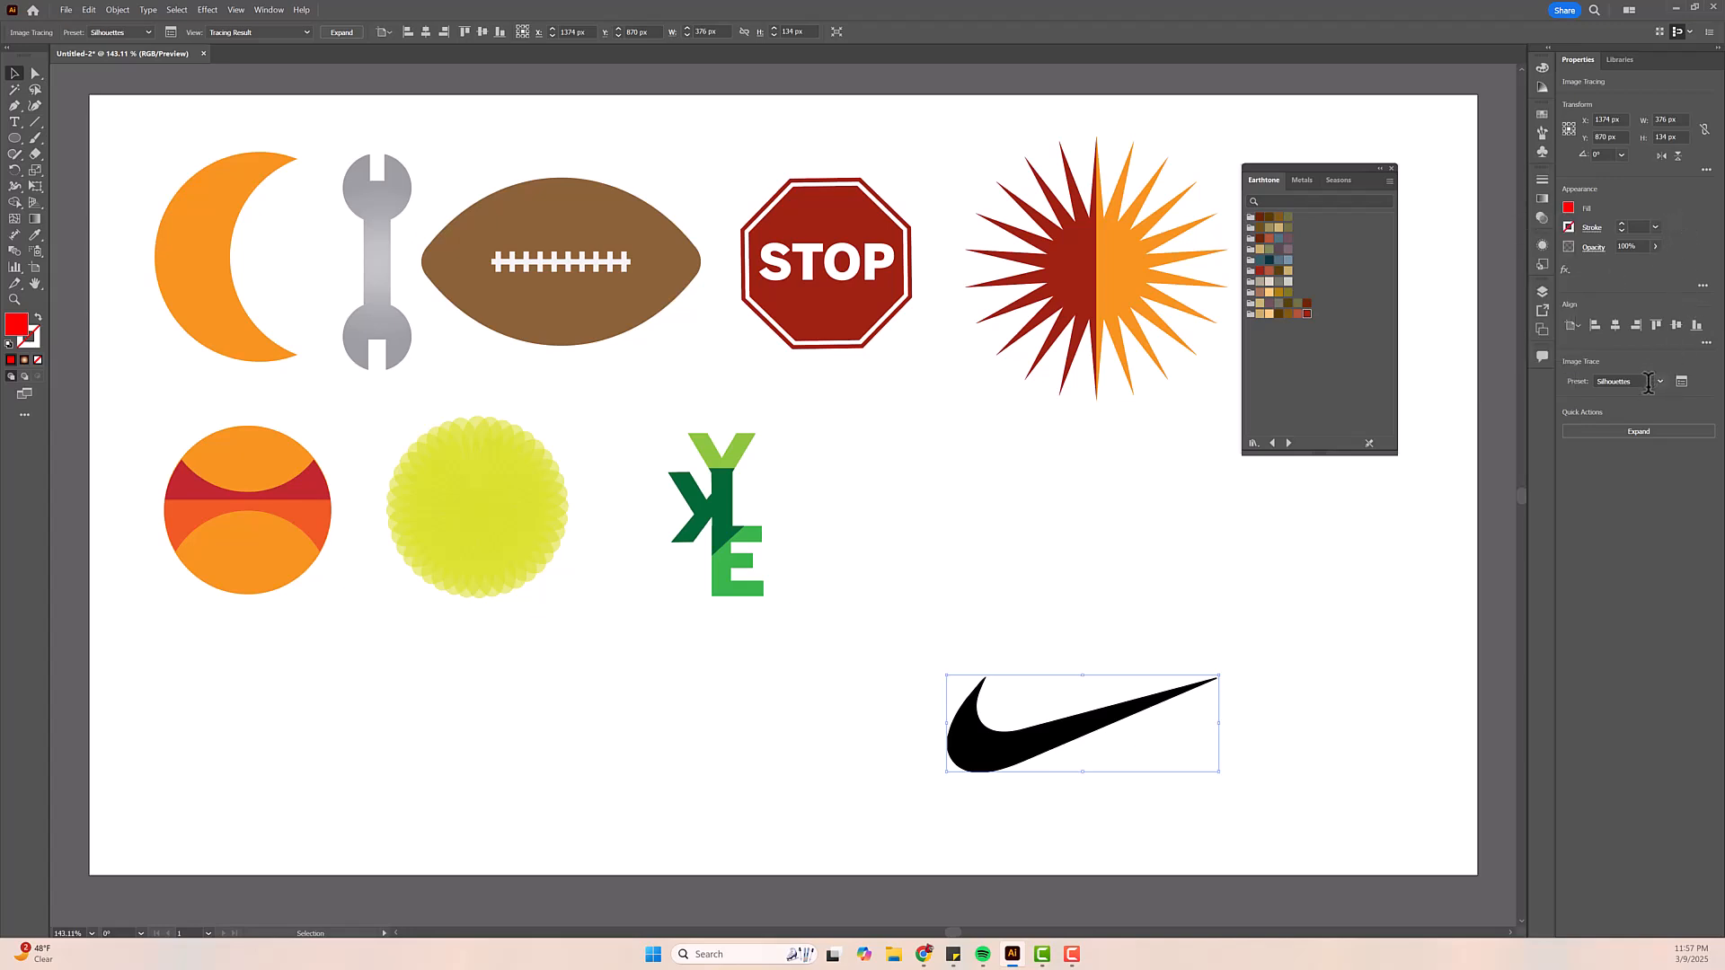
- Expand the swoosh tracing into editable vector paths
left_click(1655, 430)
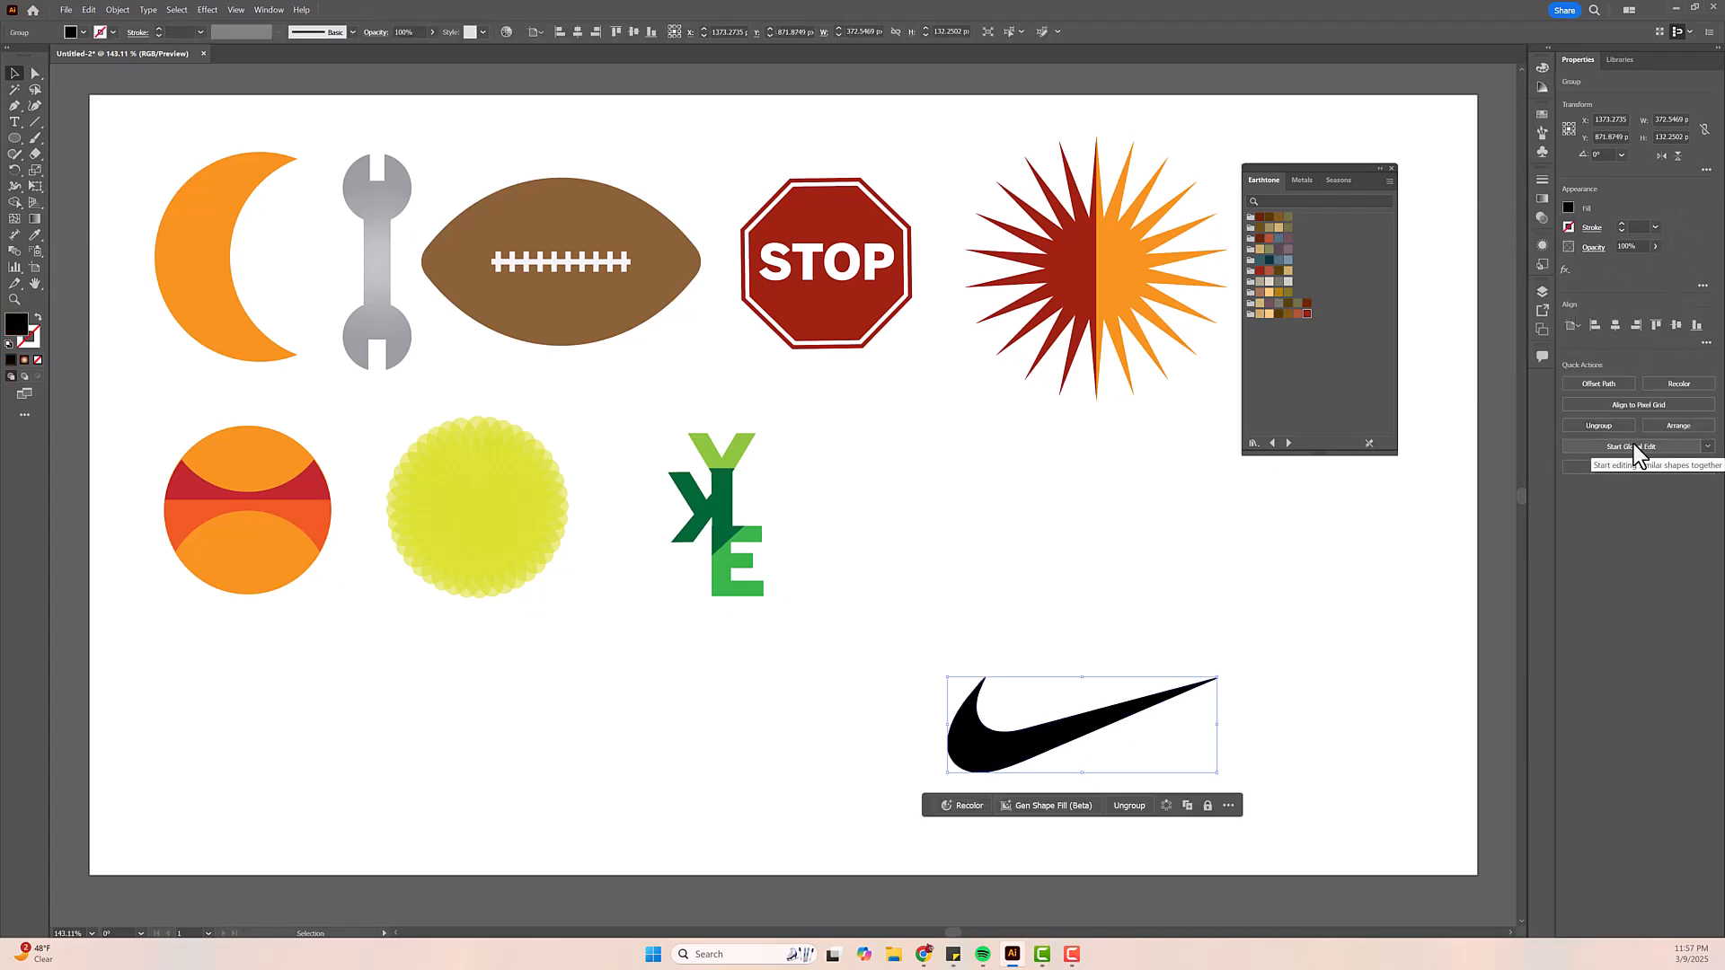
left_click(1297, 606)
- Fill the expanded swoosh with red and place it in the second row to the right of the monogram
left_click(1089, 725)
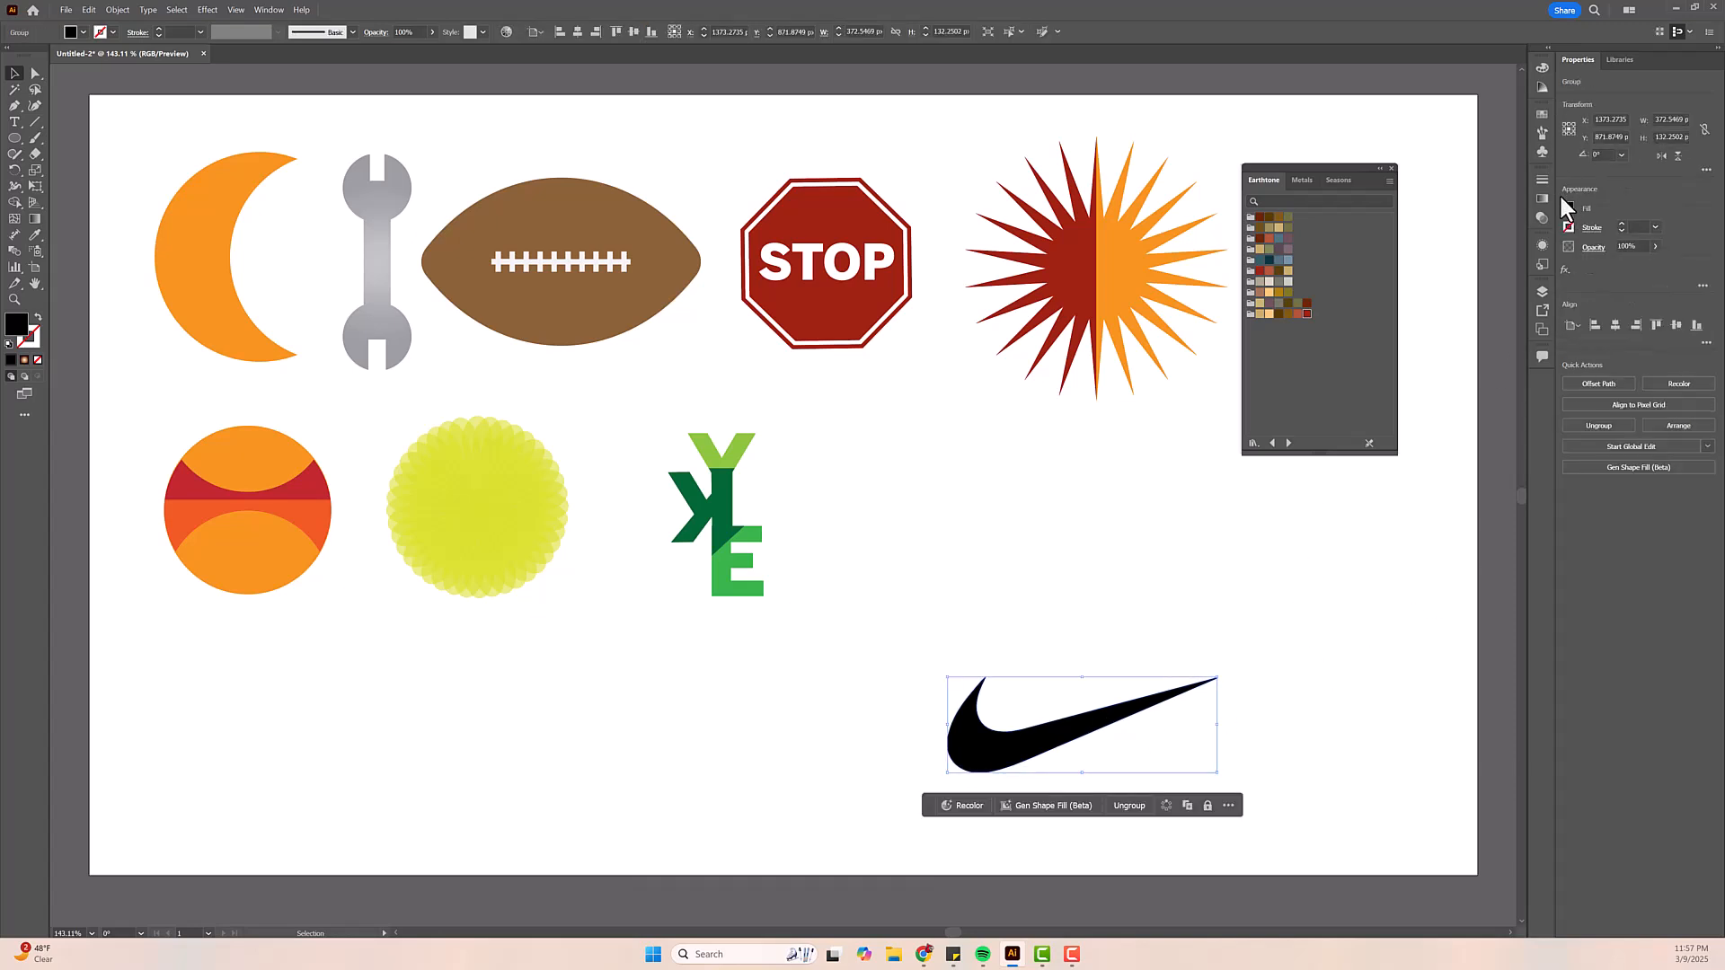
left_click(1568, 208)
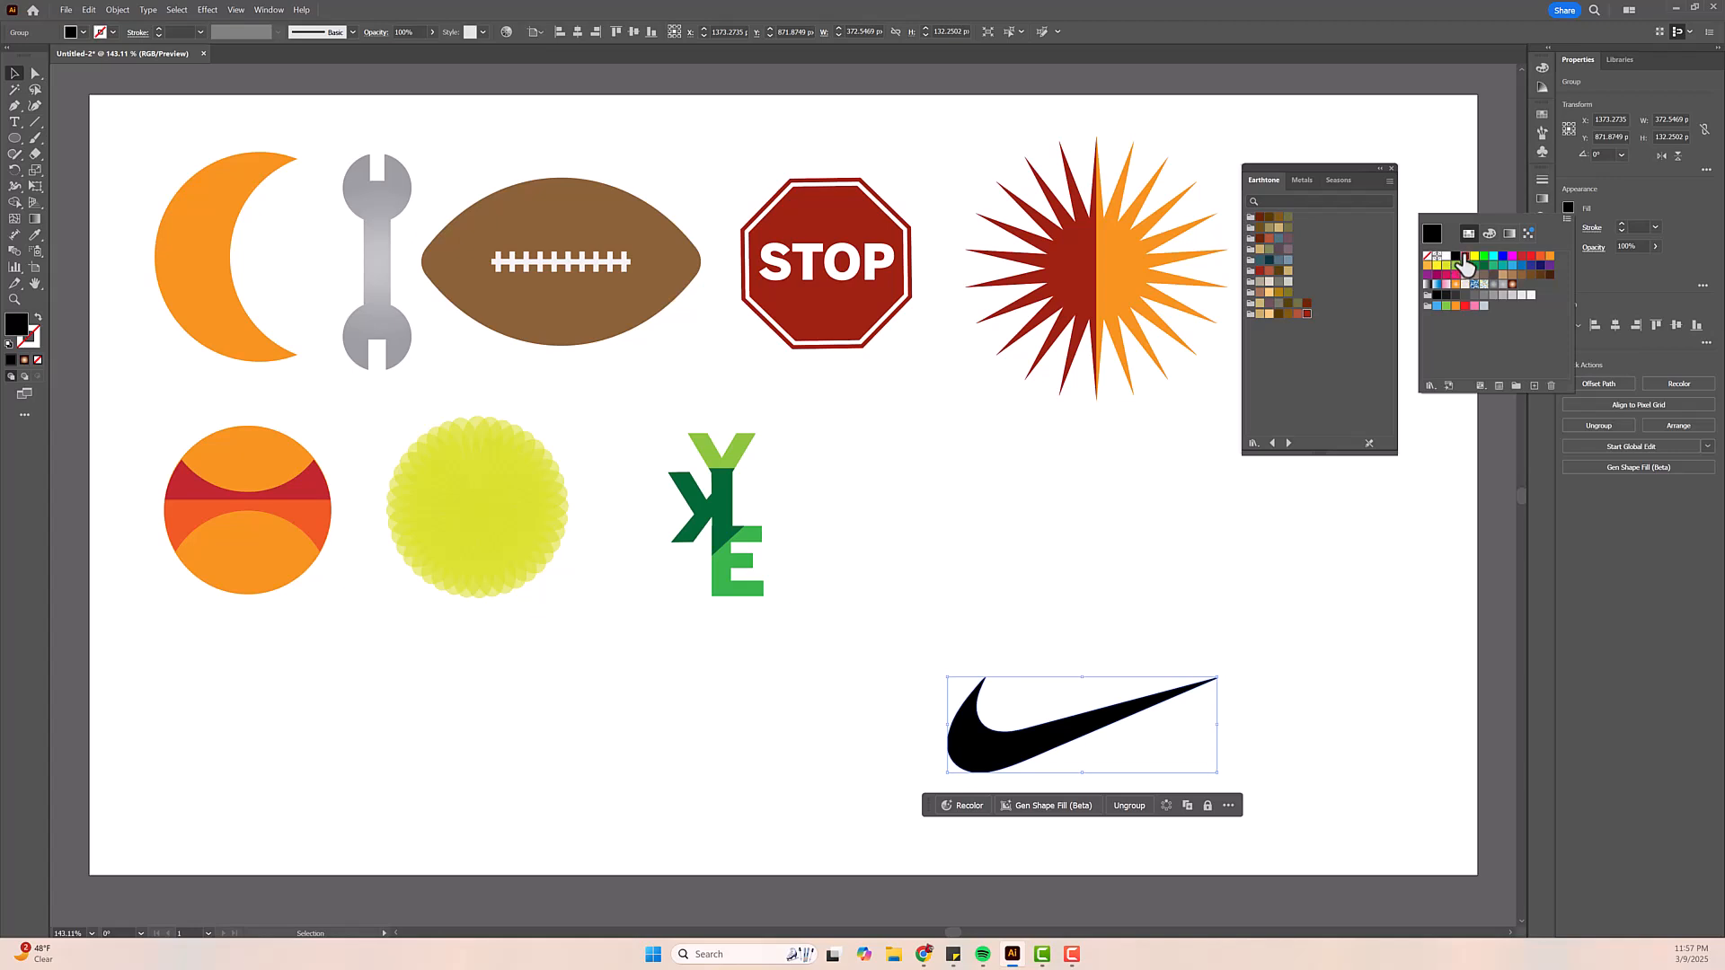
left_click(1465, 257)
left_click(1138, 573)
left_click_drag(1041, 720, 997, 568)
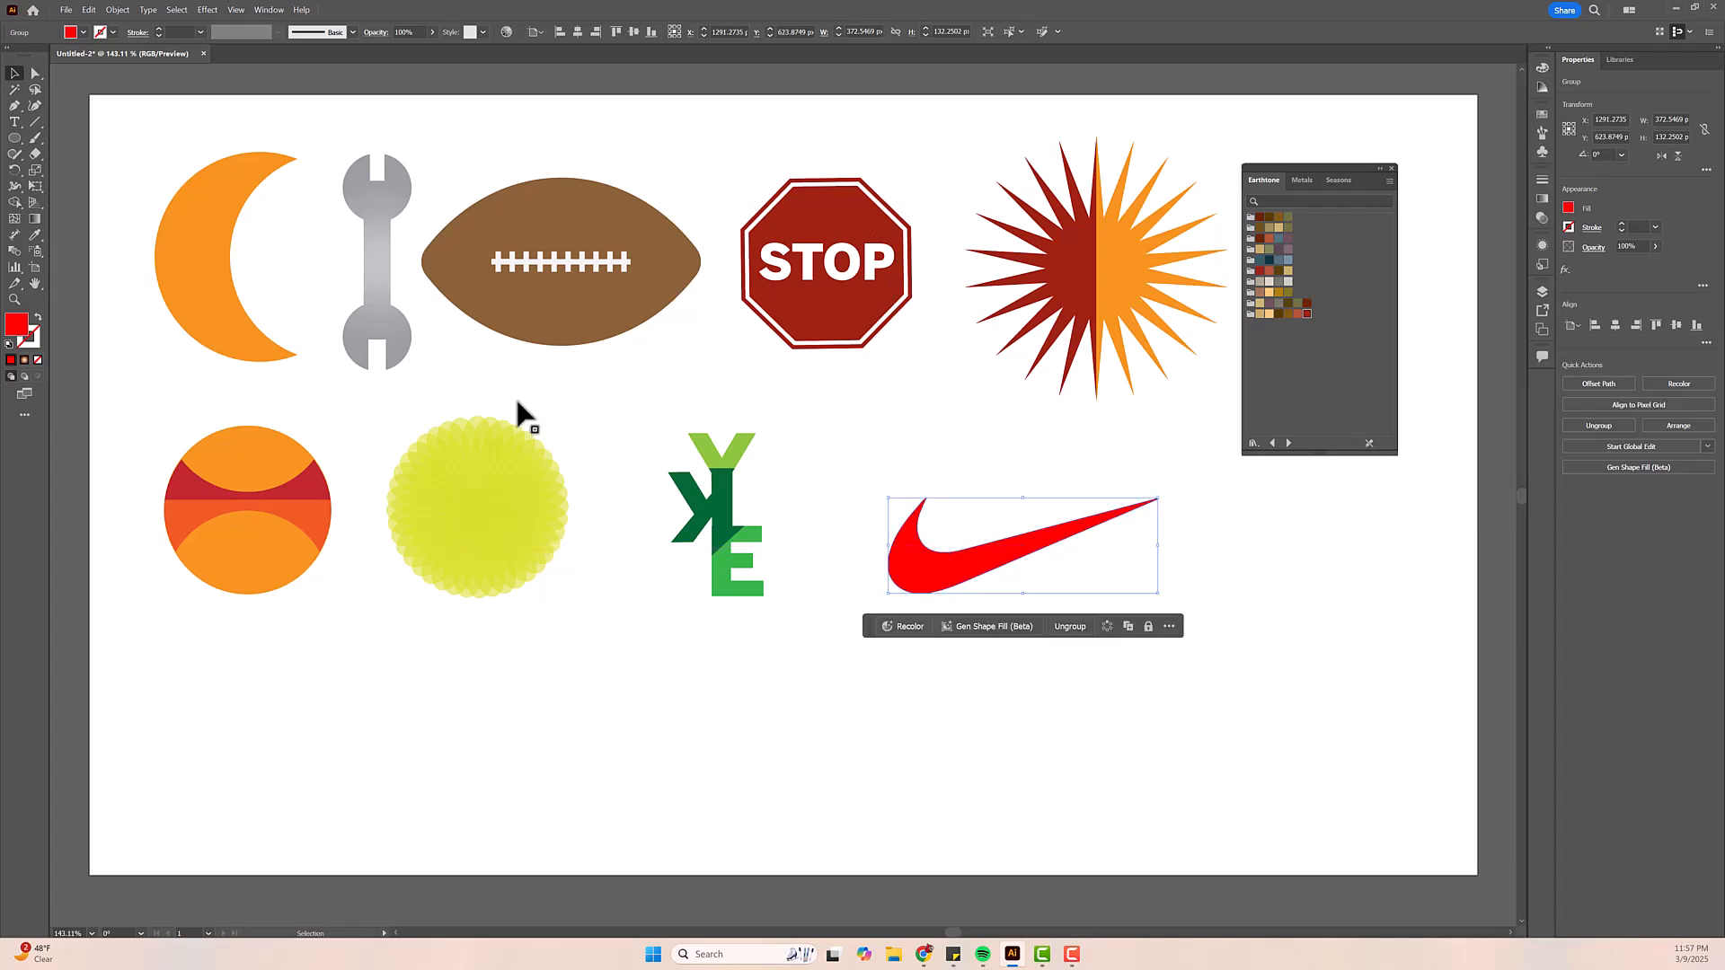
- Draw a red circle about 28 px across and a narrow rectangle about 12 × 70 px below the swoosh's rounded end
left_click(16, 139)
left_click_drag(913, 656, 932, 683)
left_click_drag(14, 139, 62, 140)
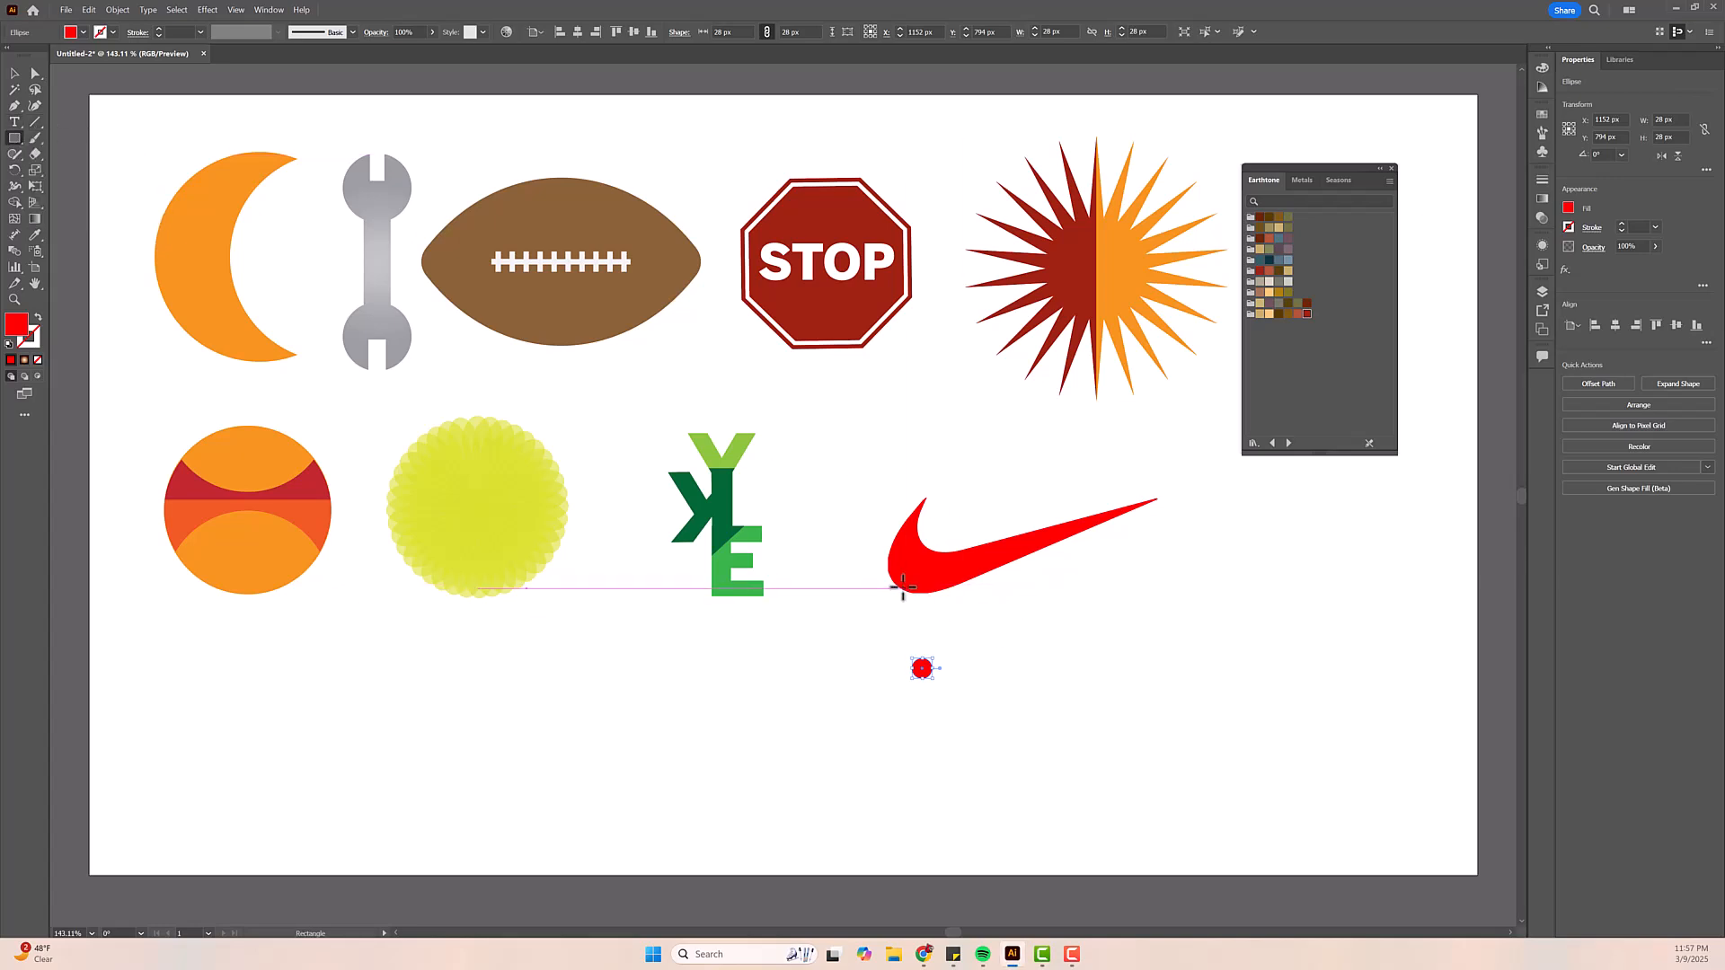
mouse_move(903, 589)
left_mouse_down()
mouse_move(913, 676)
mouse_move(913, 640)
left_mouse_up()
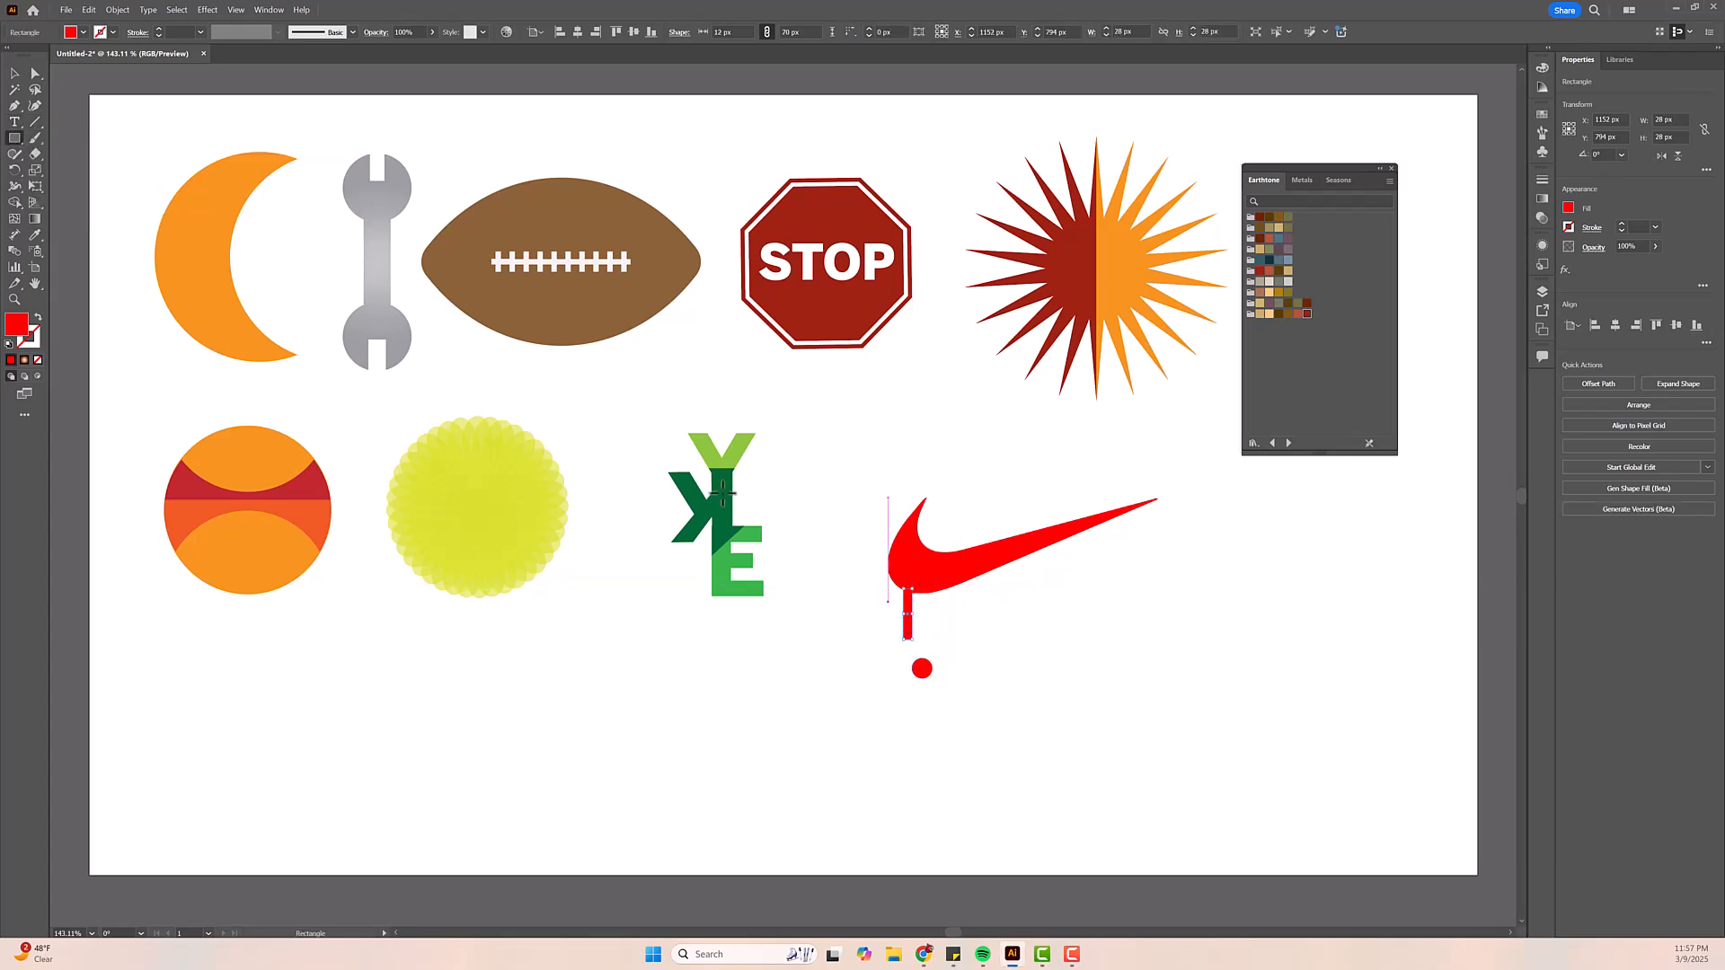
- Position the narrow rectangle against the swoosh's underside and the small circle on the rectangle's lower end
left_click(14, 73)
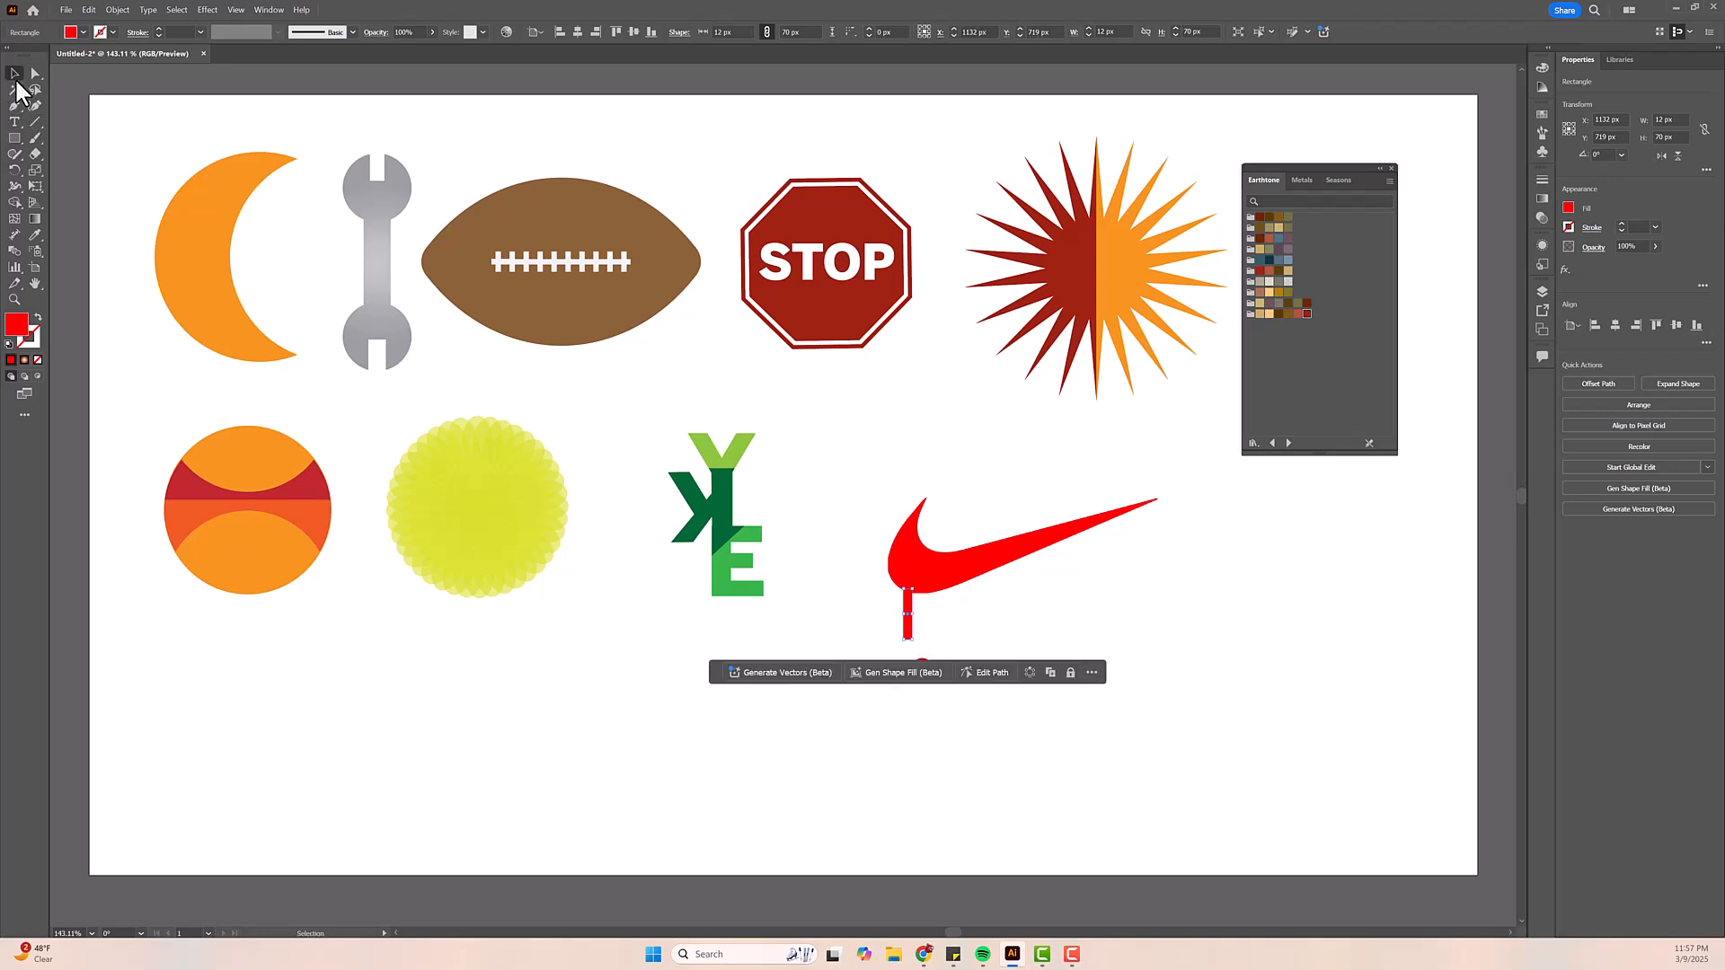
left_click_drag(909, 603, 916, 596)
left_click(963, 707)
left_click_drag(924, 671, 915, 639)
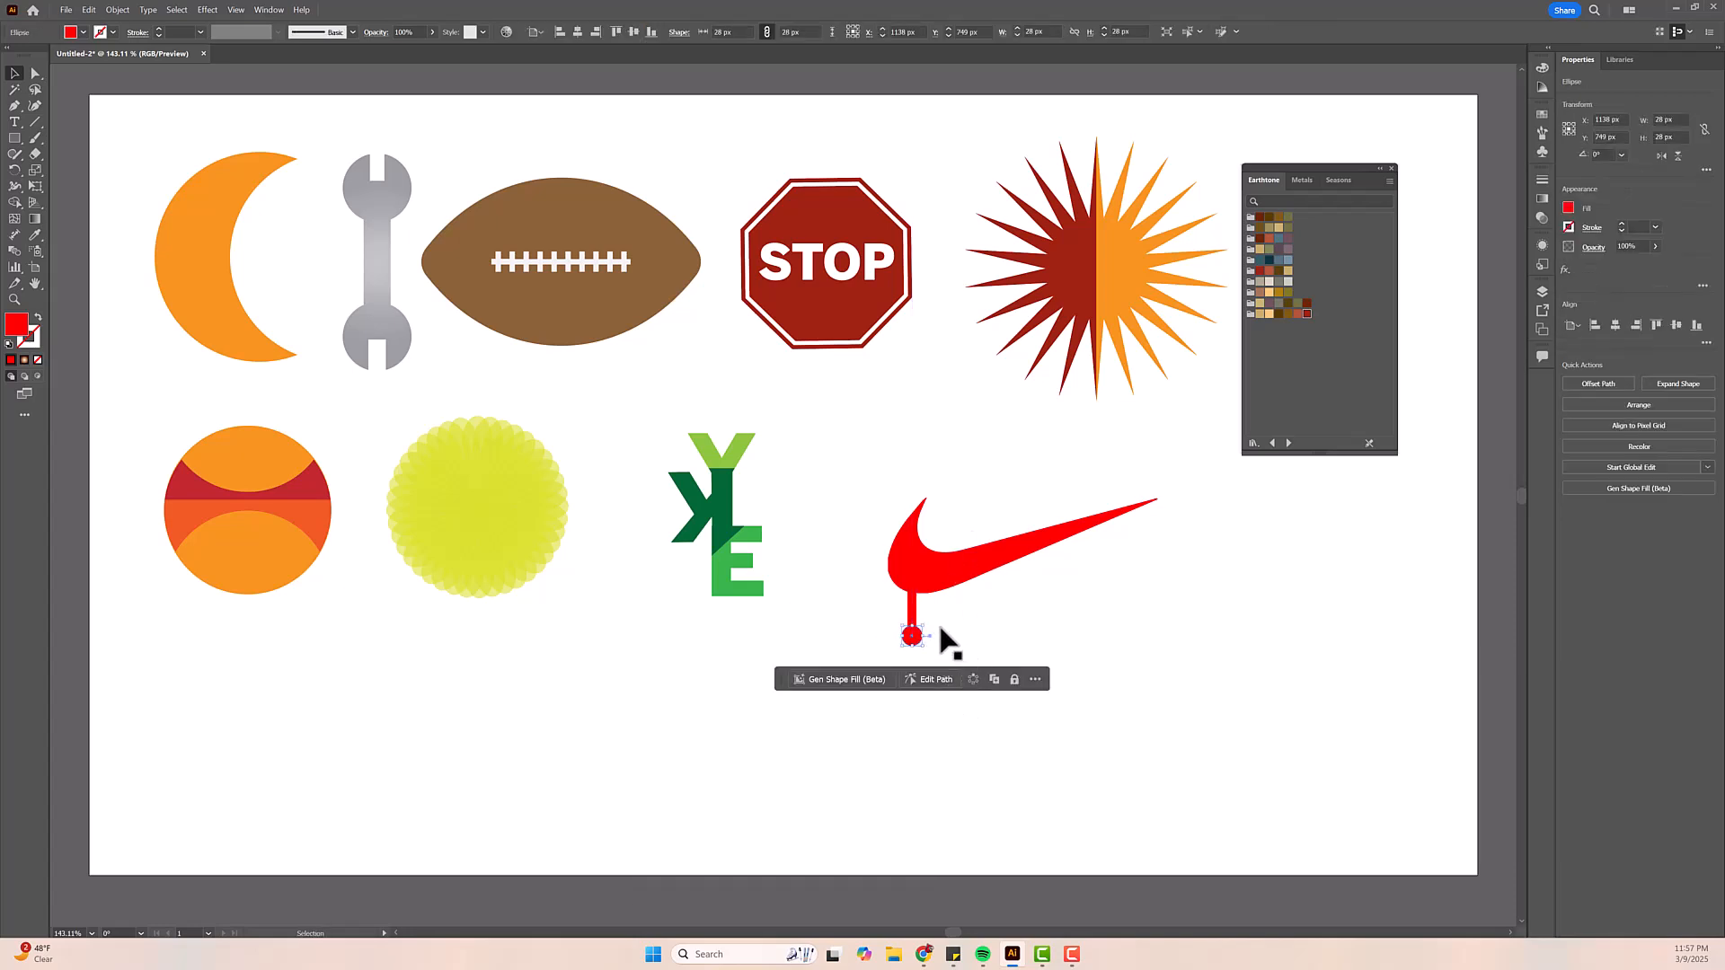
- Pull the rectangle's upper-right corner outward to widen it to about 46 px and align the tapered shape over the small circle
left_click(912, 616)
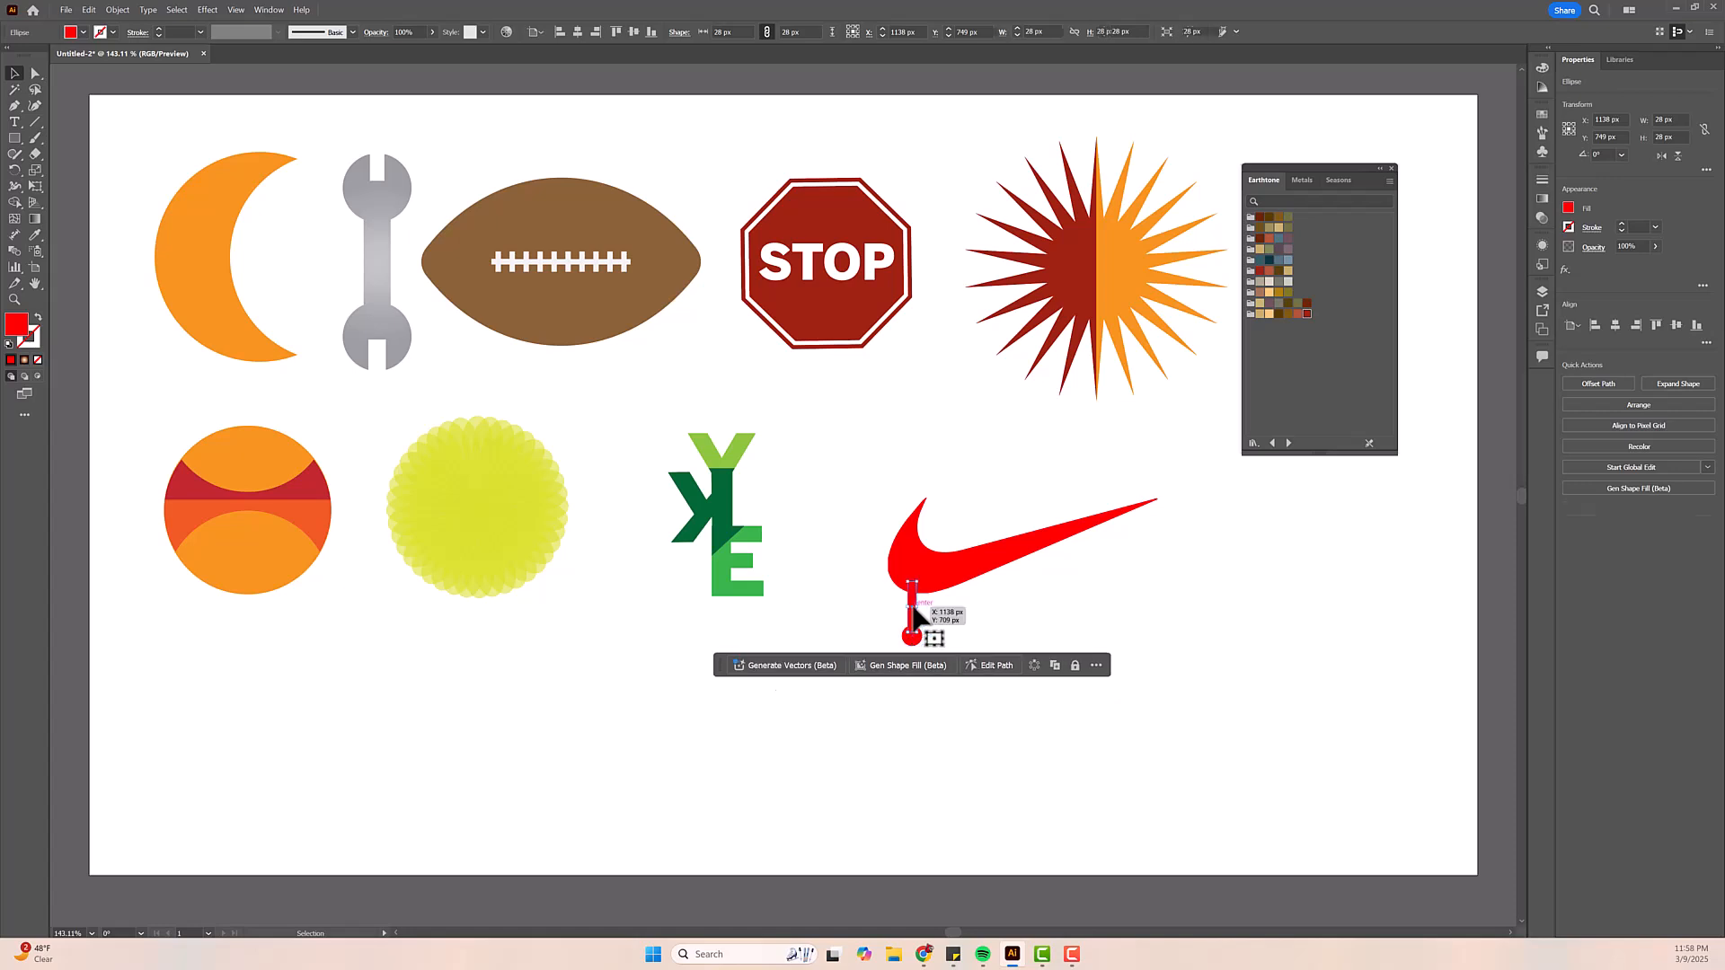
left_click(35, 73)
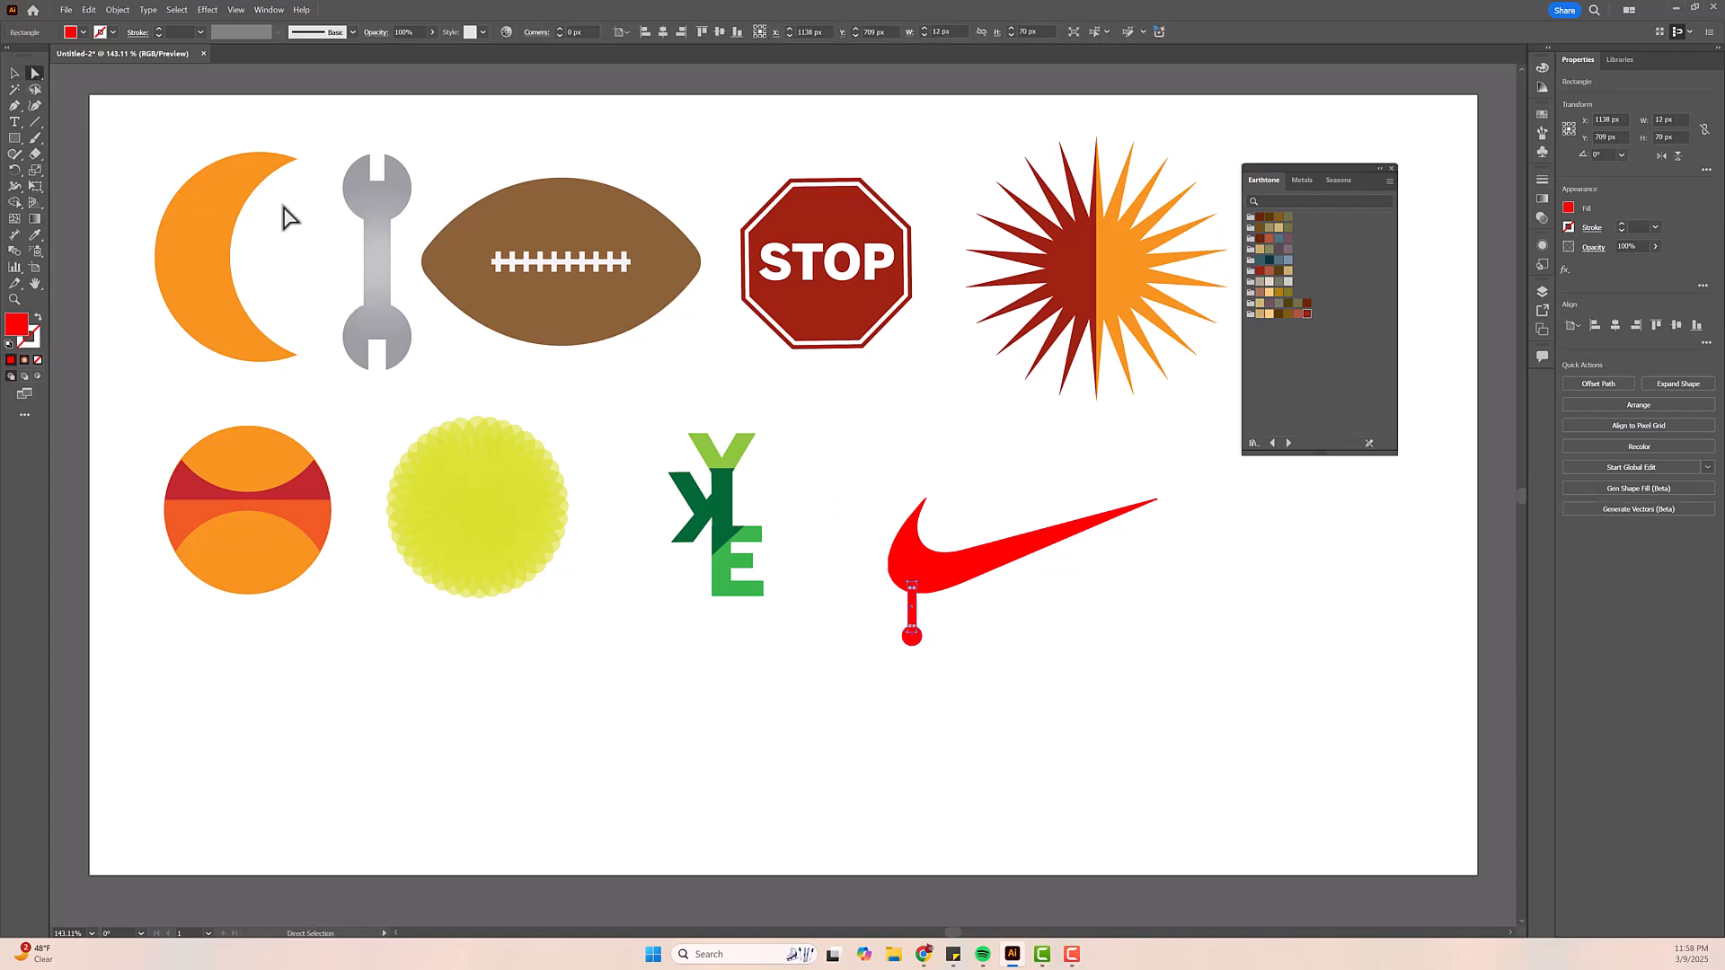
left_click_drag(917, 591, 935, 595)
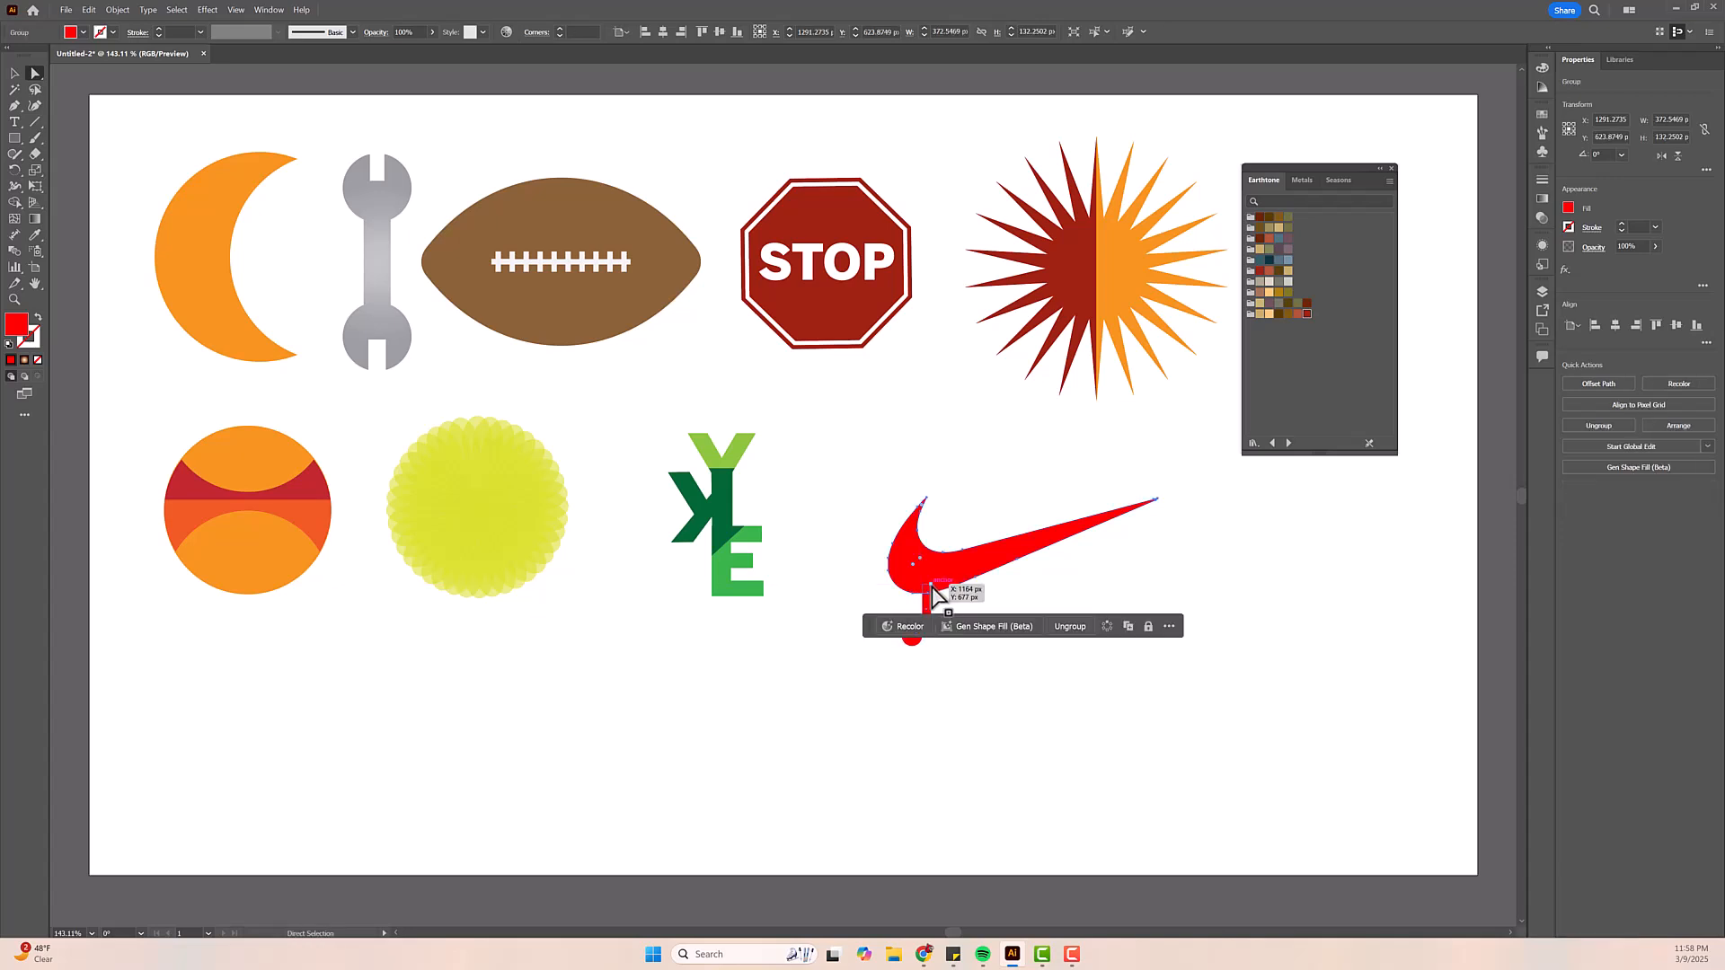
left_click(935, 594)
left_click_drag(934, 595, 955, 585)
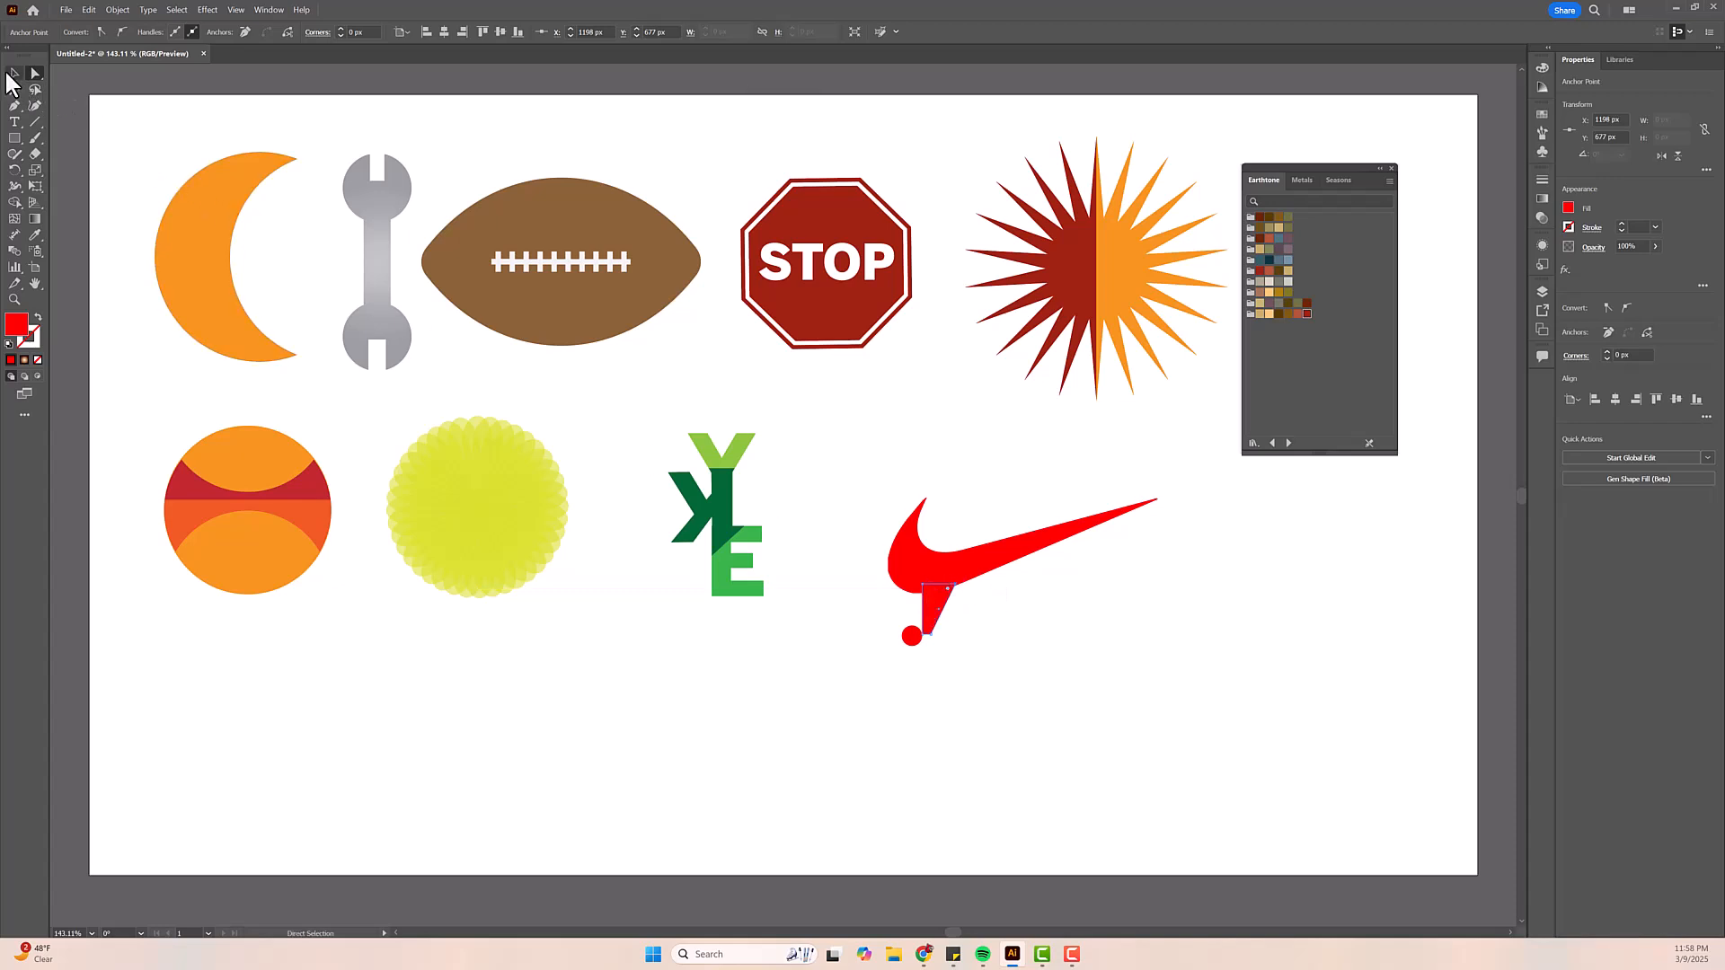
left_click(13, 79)
left_click_drag(941, 622, 924, 622)
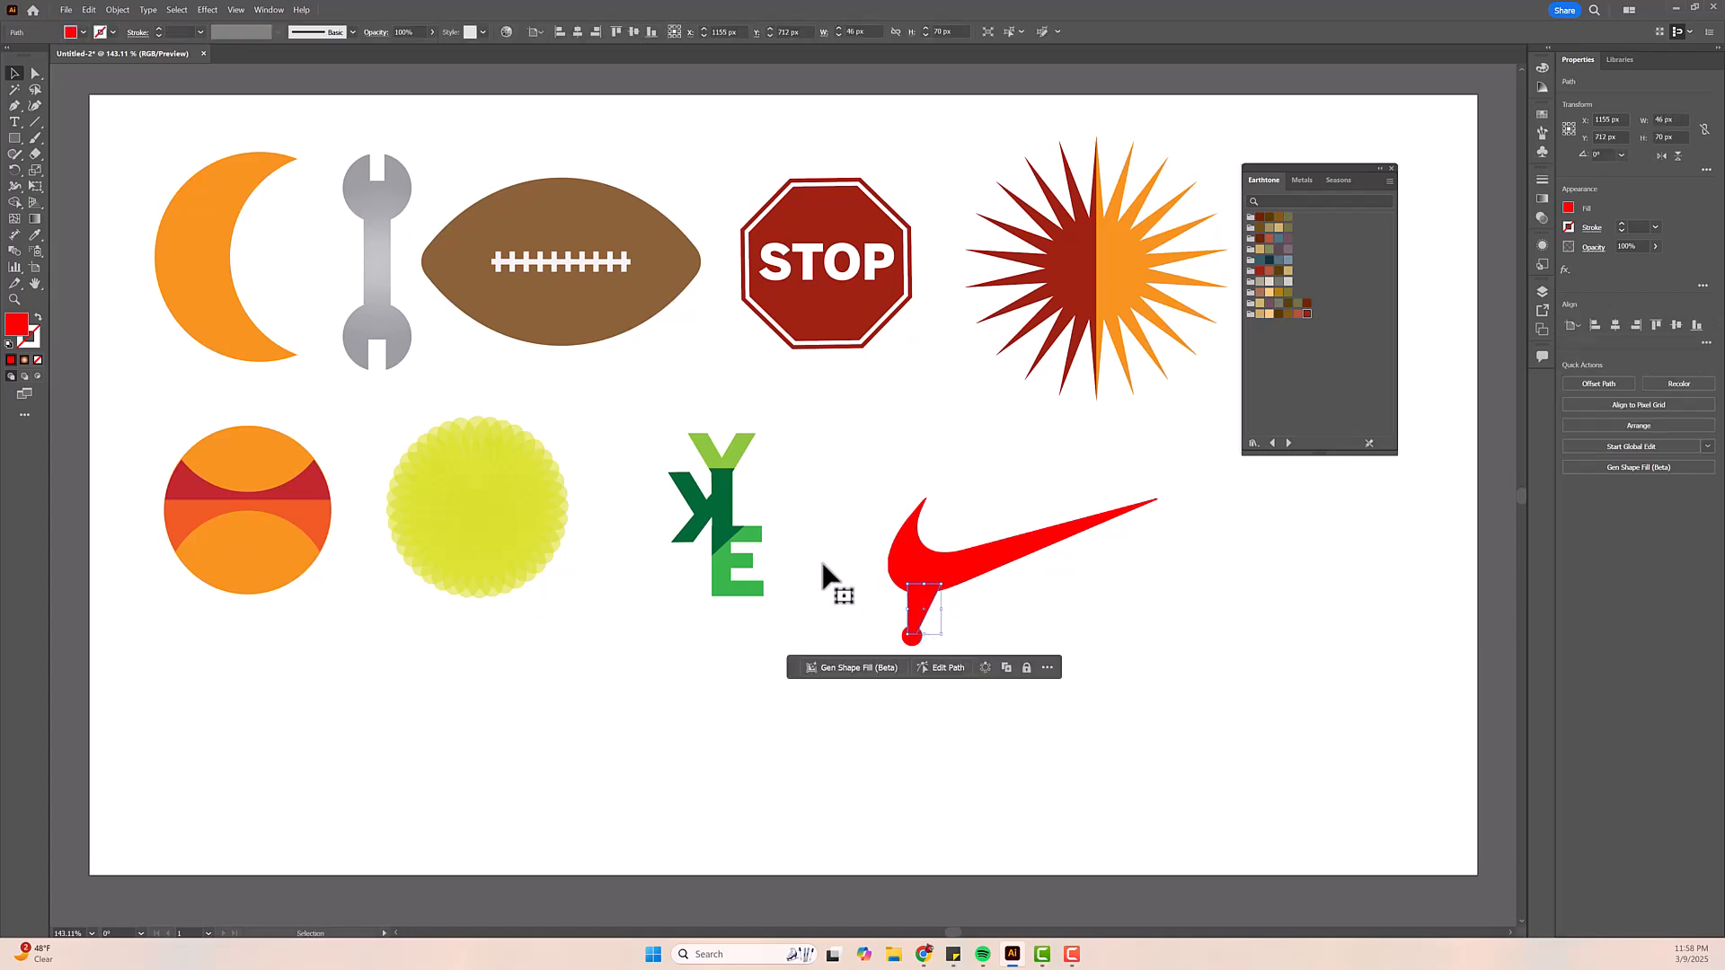
- Reshape the tapered stem with the Curvature tool, curving its sides inward and flaring its top corners into the swoosh like a hammer neck
left_click(36, 104)
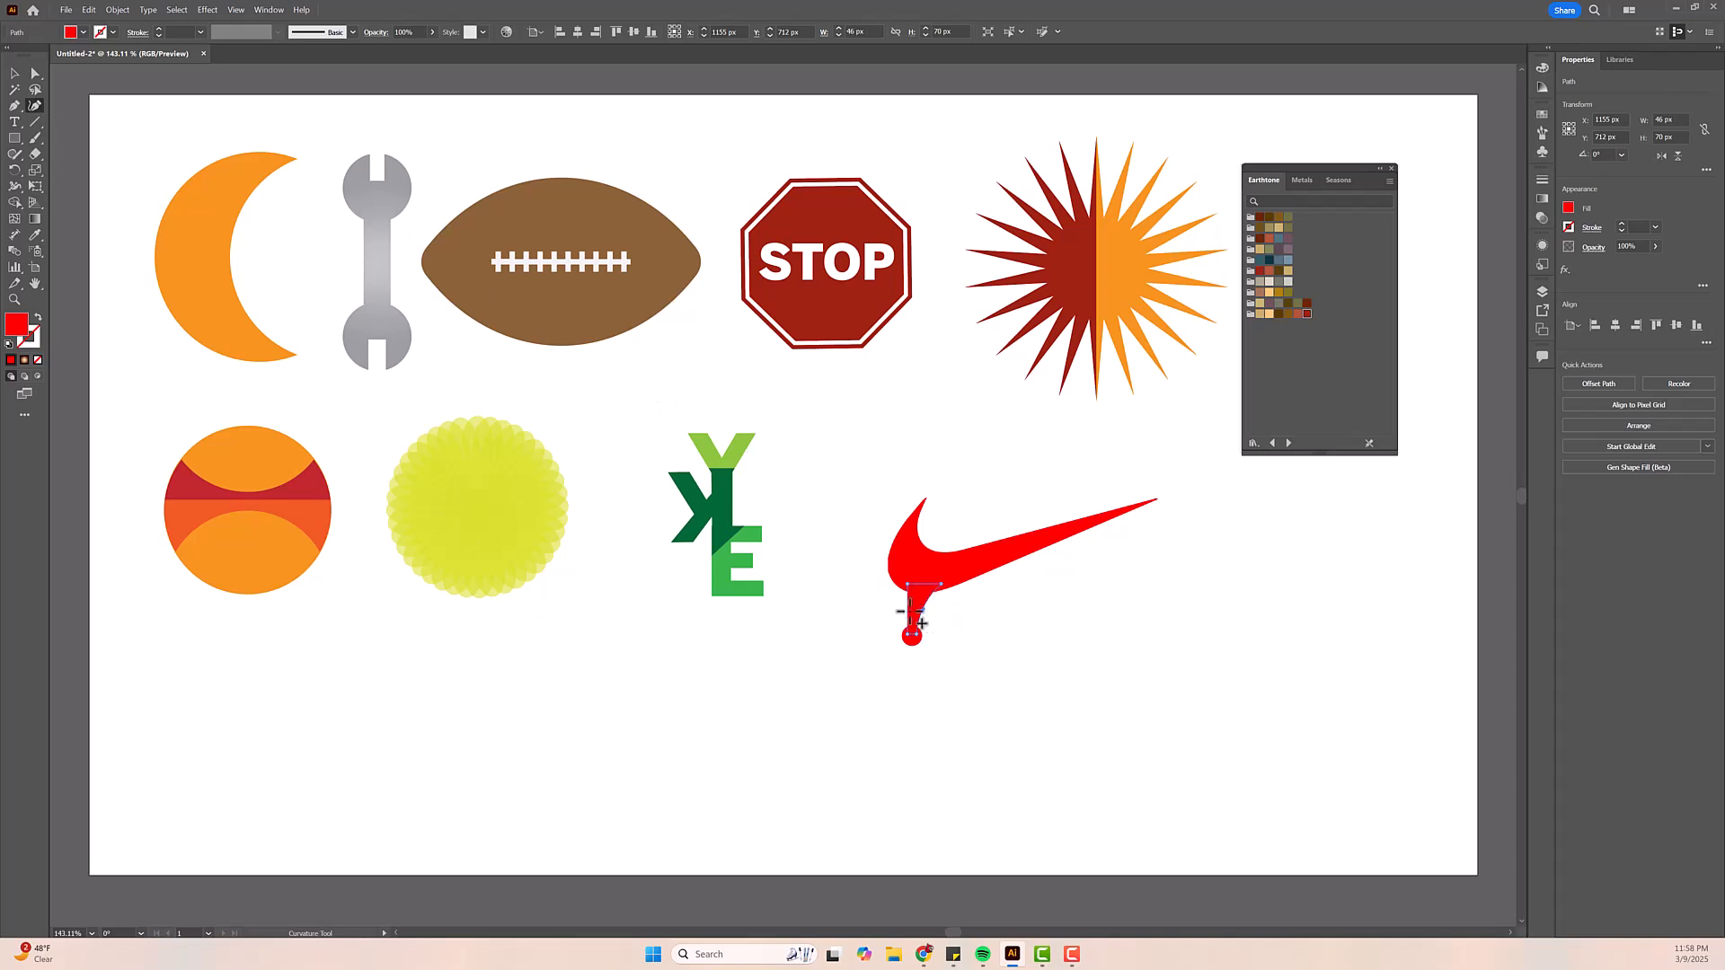
left_click_drag(903, 610, 902, 610)
left_click(888, 570)
left_click(951, 591)
double_click(902, 631)
left_click(14, 74)
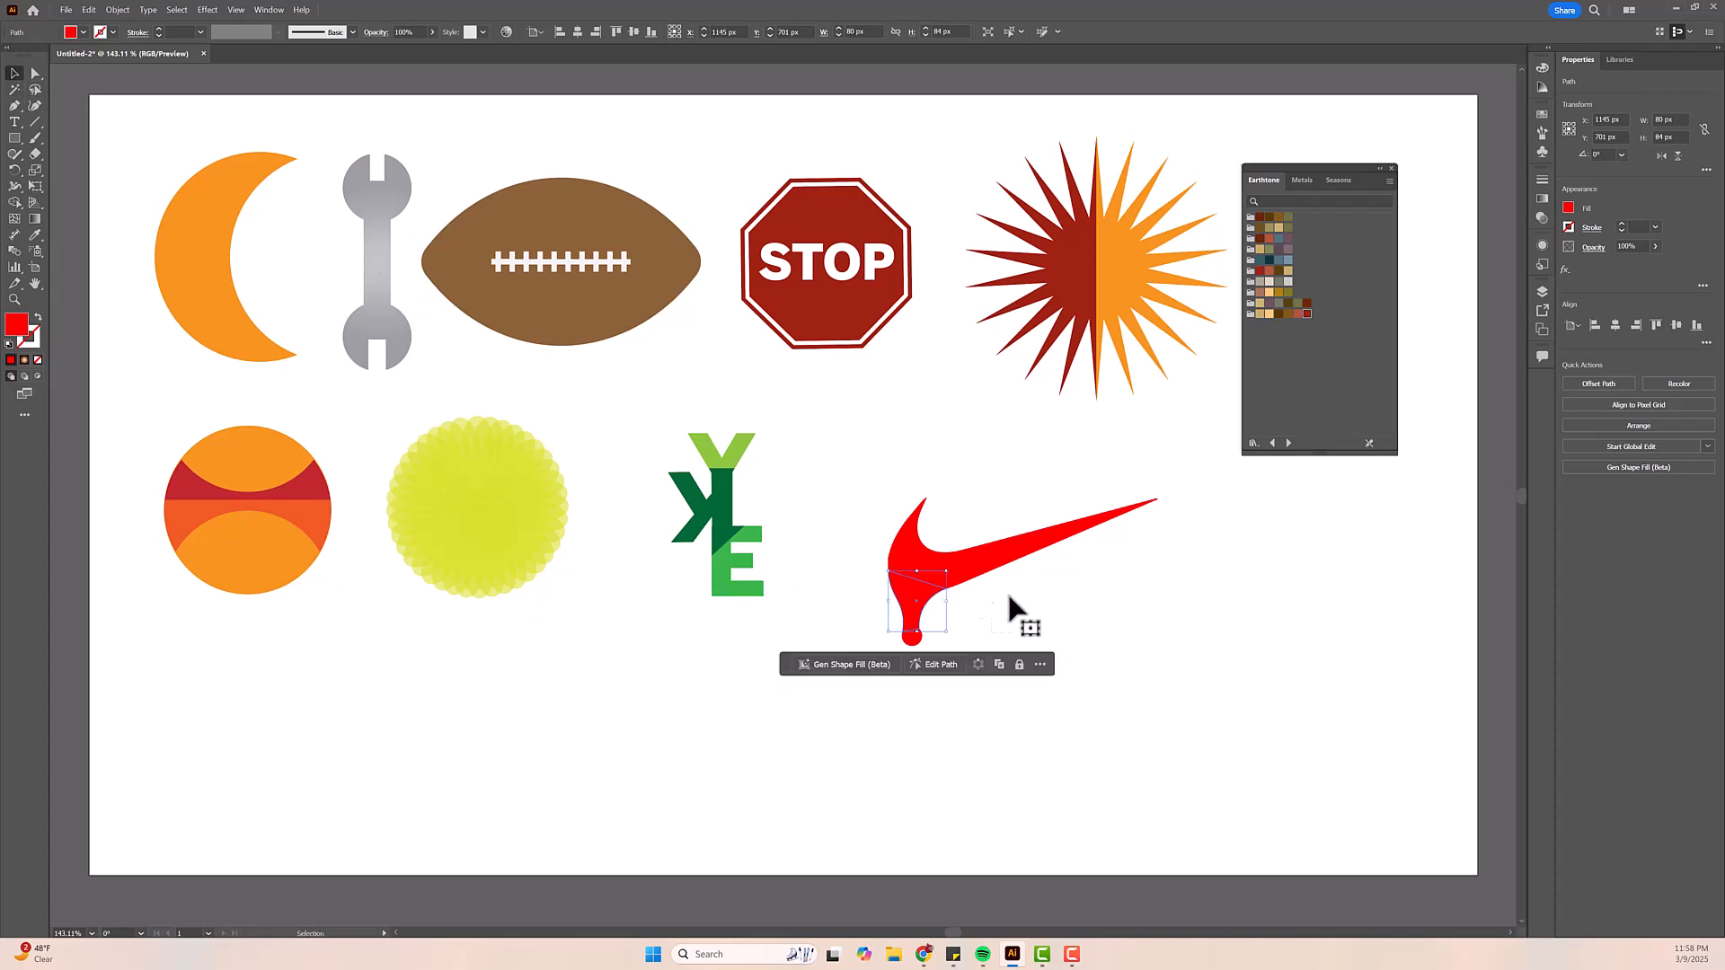
left_click(1040, 602)
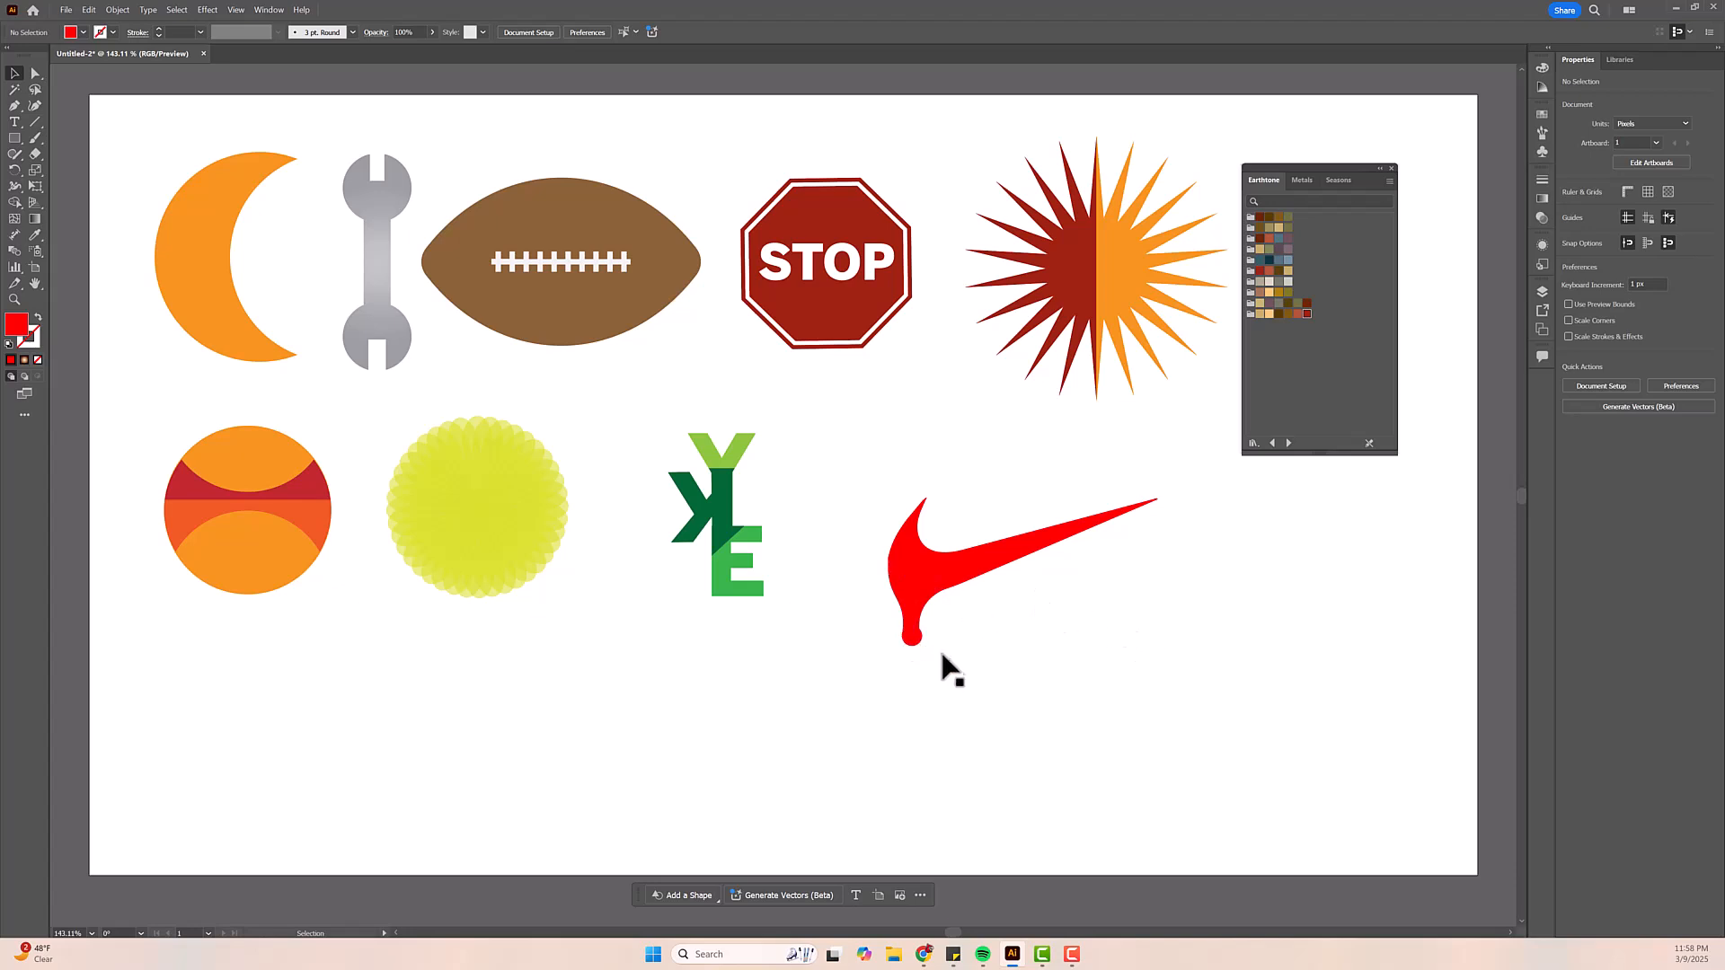
- Duplicate the hammer head's stem and circle beside the logo and shrink the copied stem to about 43 × 45 px
left_click(913, 631)
left_click_drag(913, 631, 1016, 650)
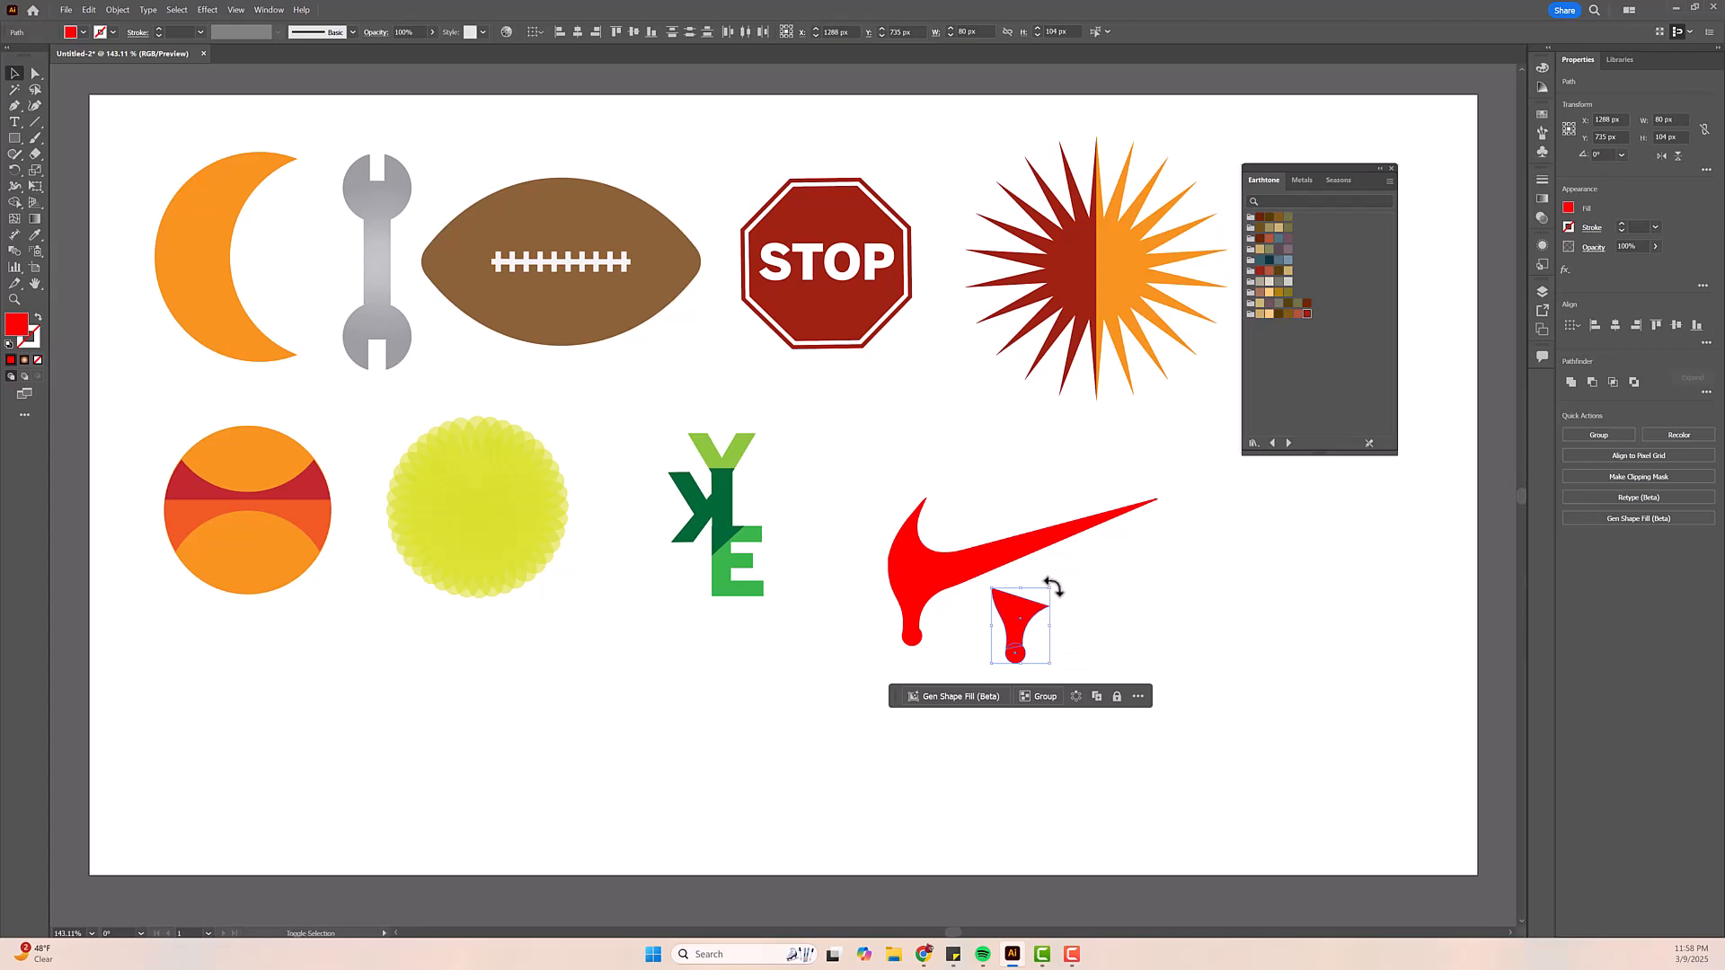
left_click_drag(1055, 587, 1039, 603)
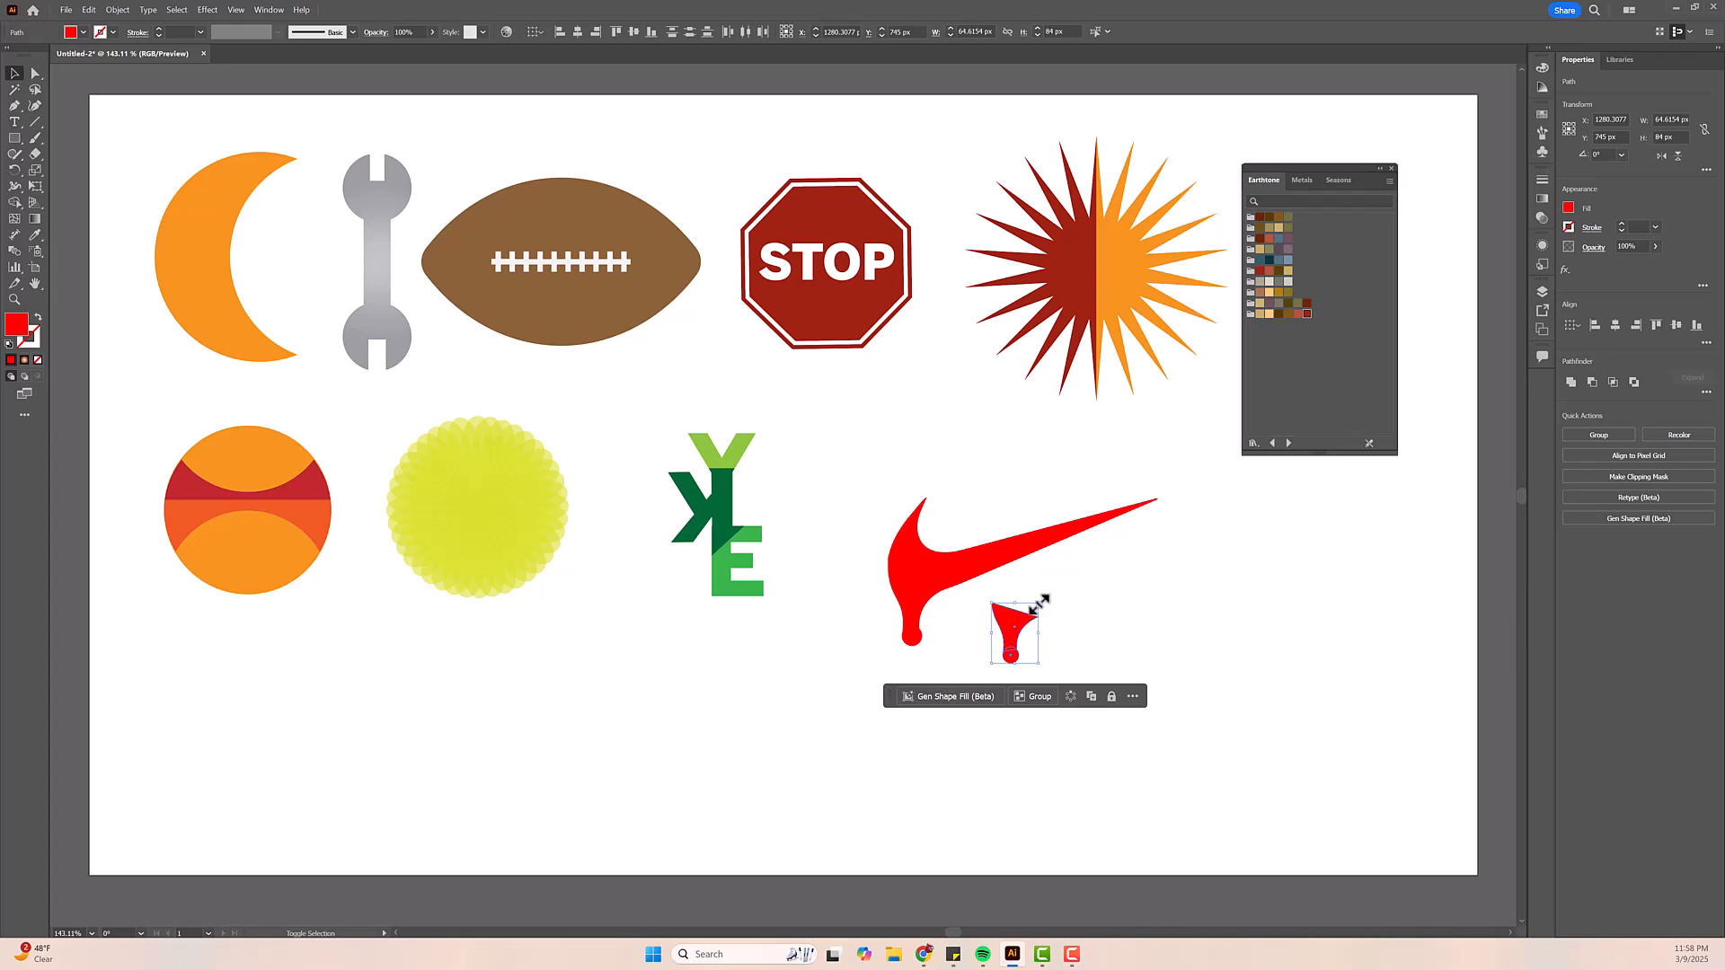
left_click_drag(1039, 604, 1007, 651)
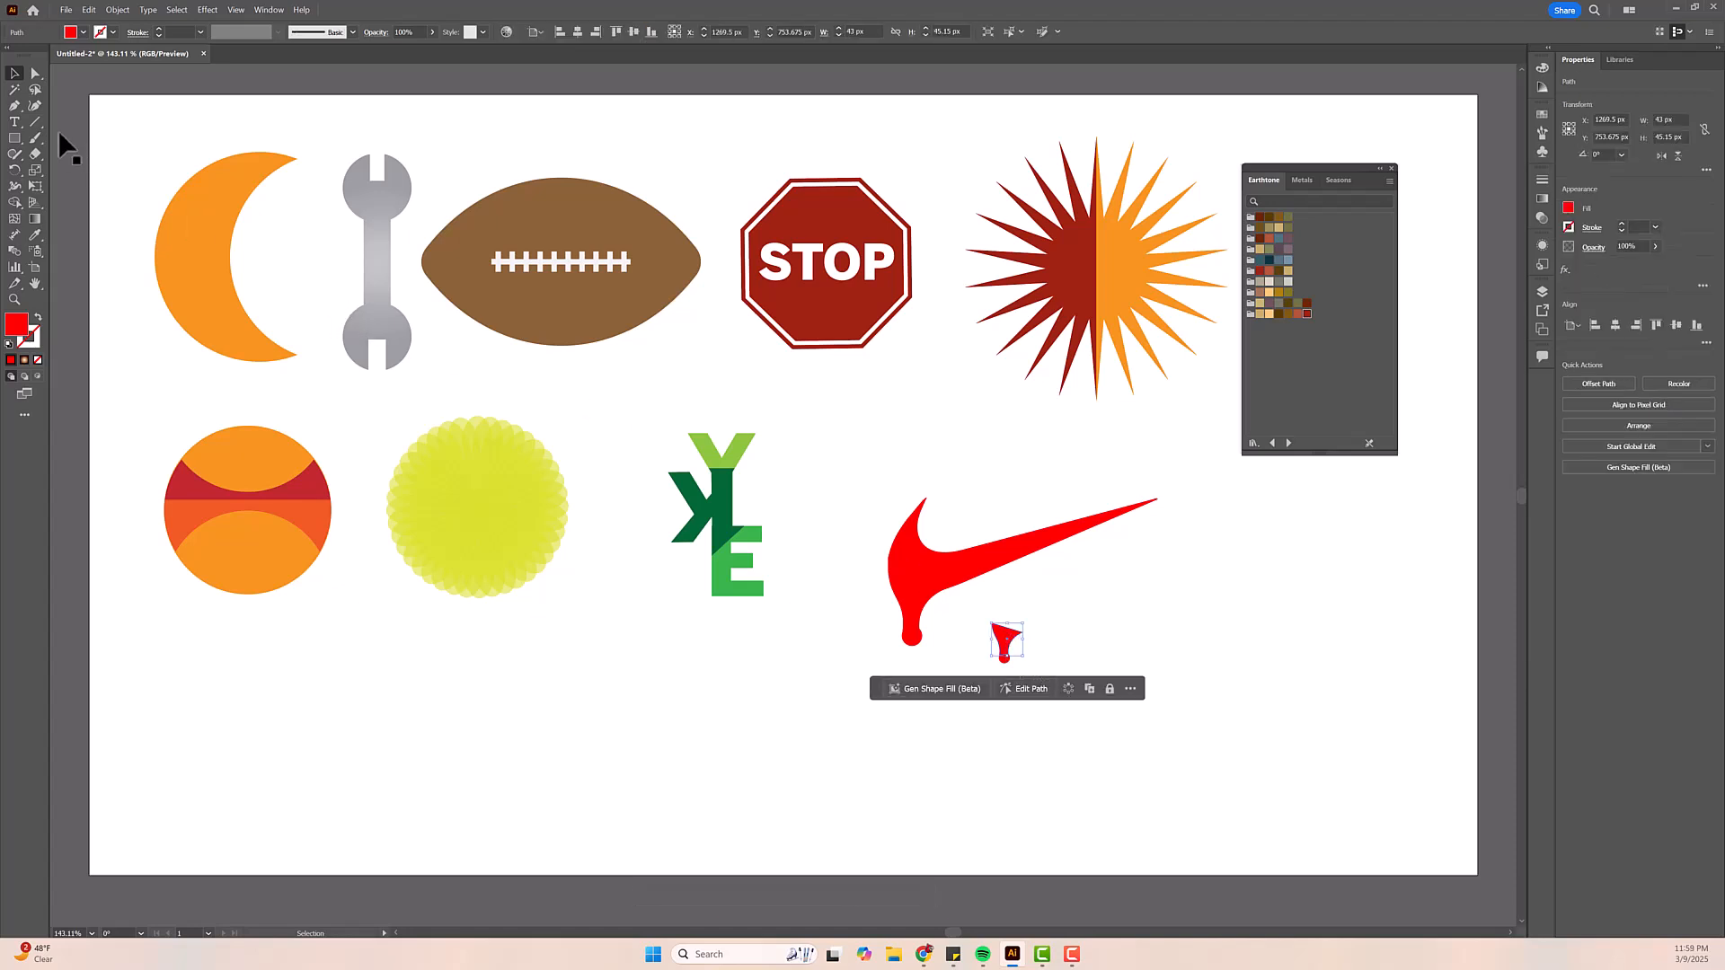
- Curve the small stem's side inward with the Curvature tool and place the small stem and circle against the handle's underside
left_click(34, 105)
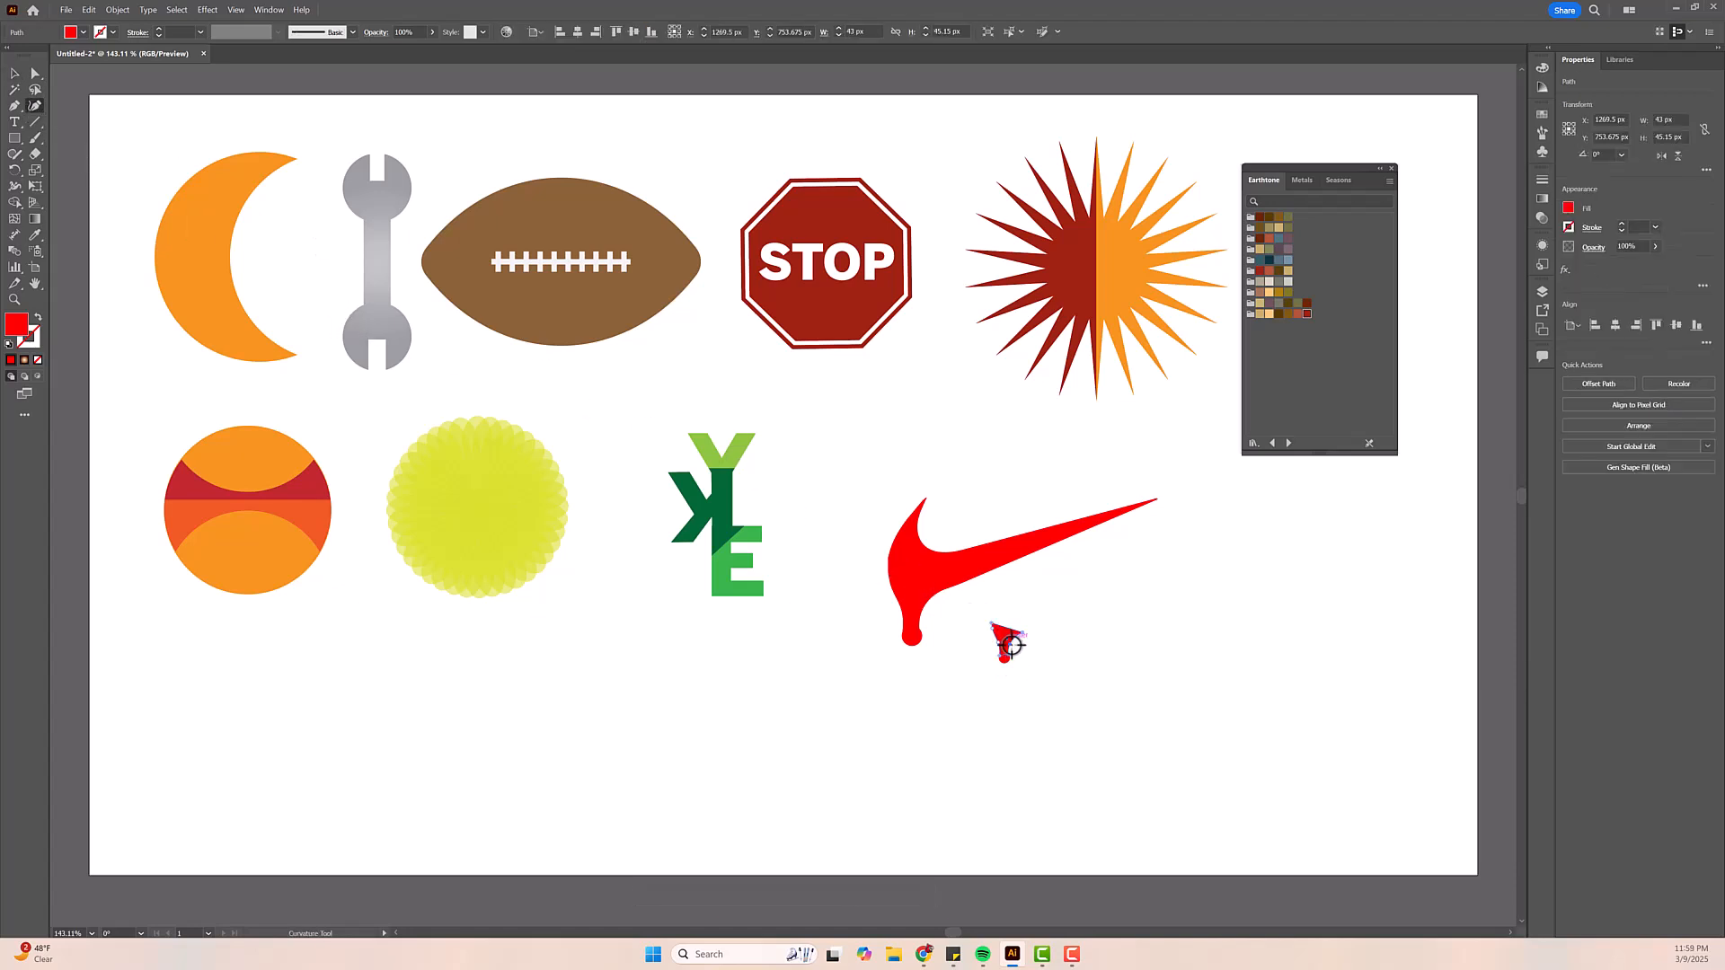
left_click_drag(1000, 637, 1003, 638)
left_click(20, 72)
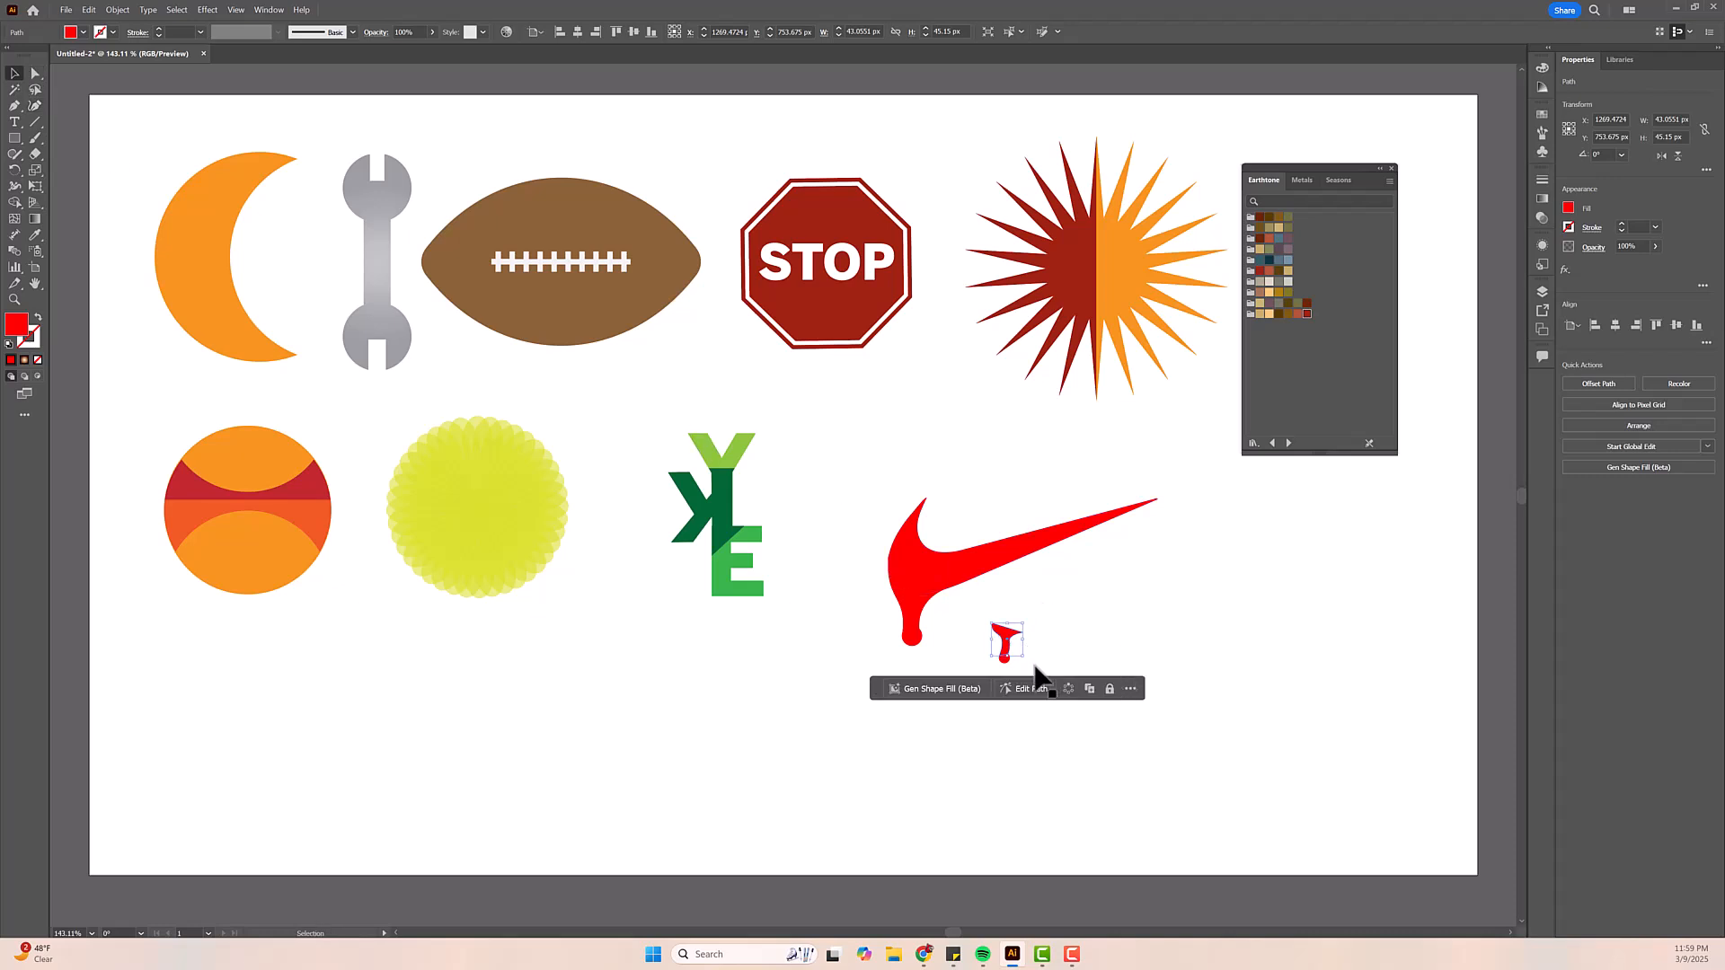
left_click_drag(1005, 649, 945, 603)
left_click(1103, 575)
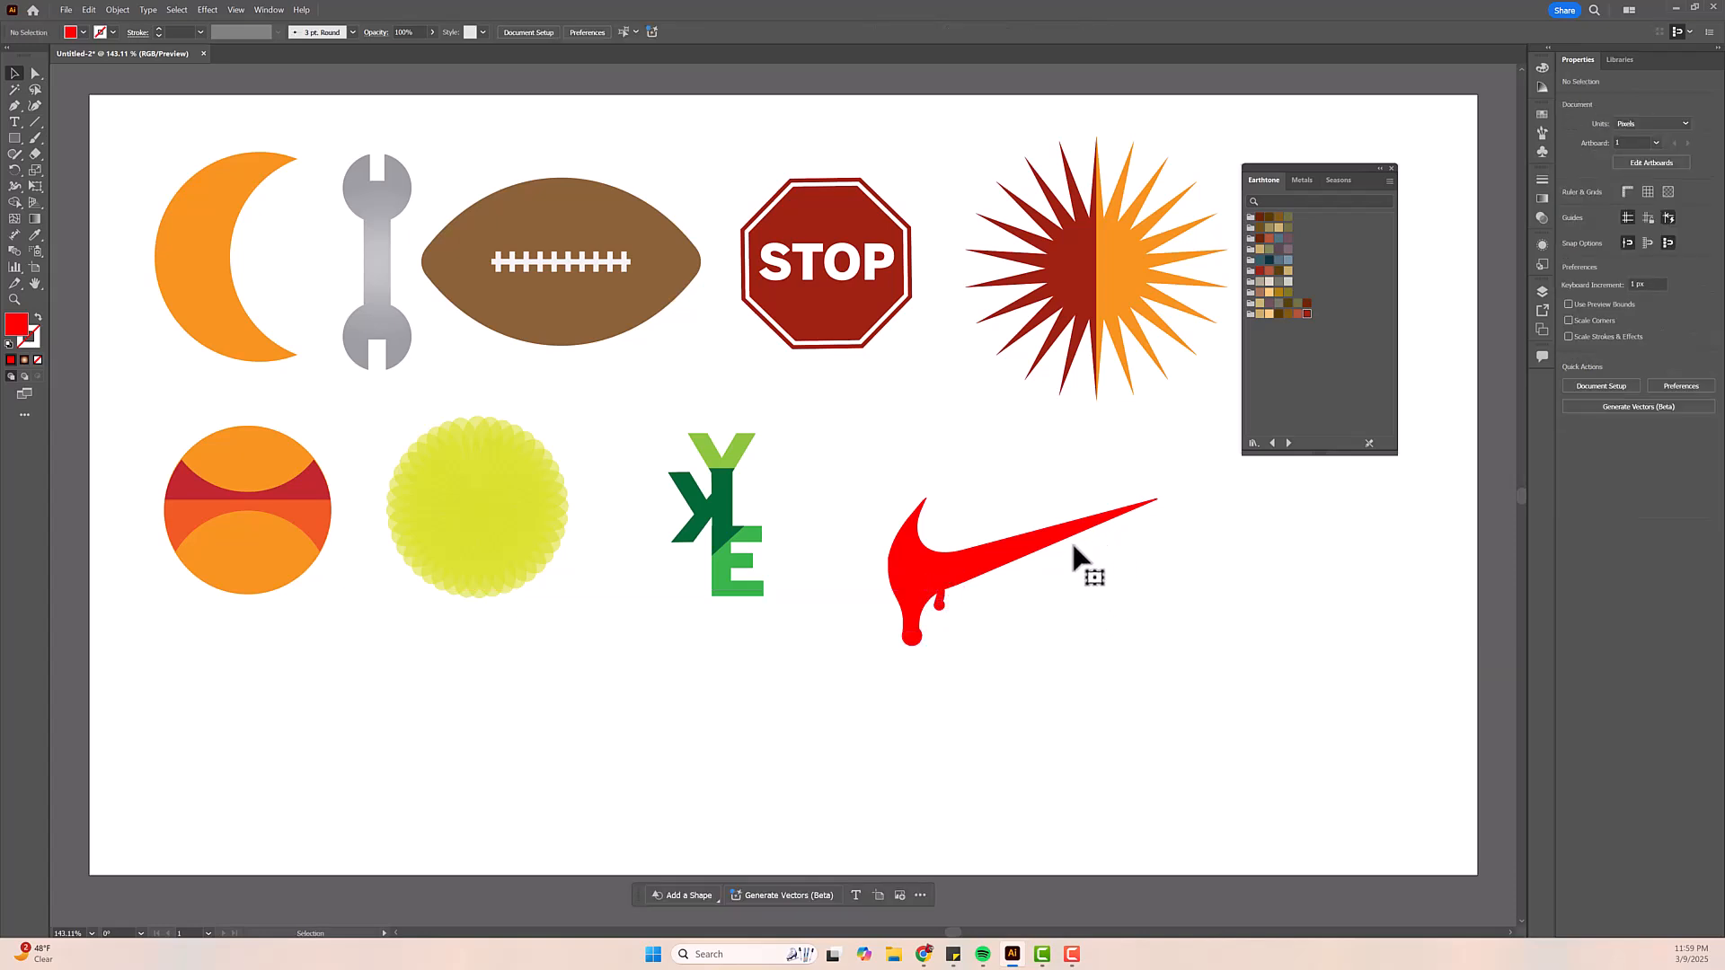
- Refine the small stem's curve with the Curvature tool so it blends into the handle like a drip
left_click(944, 603)
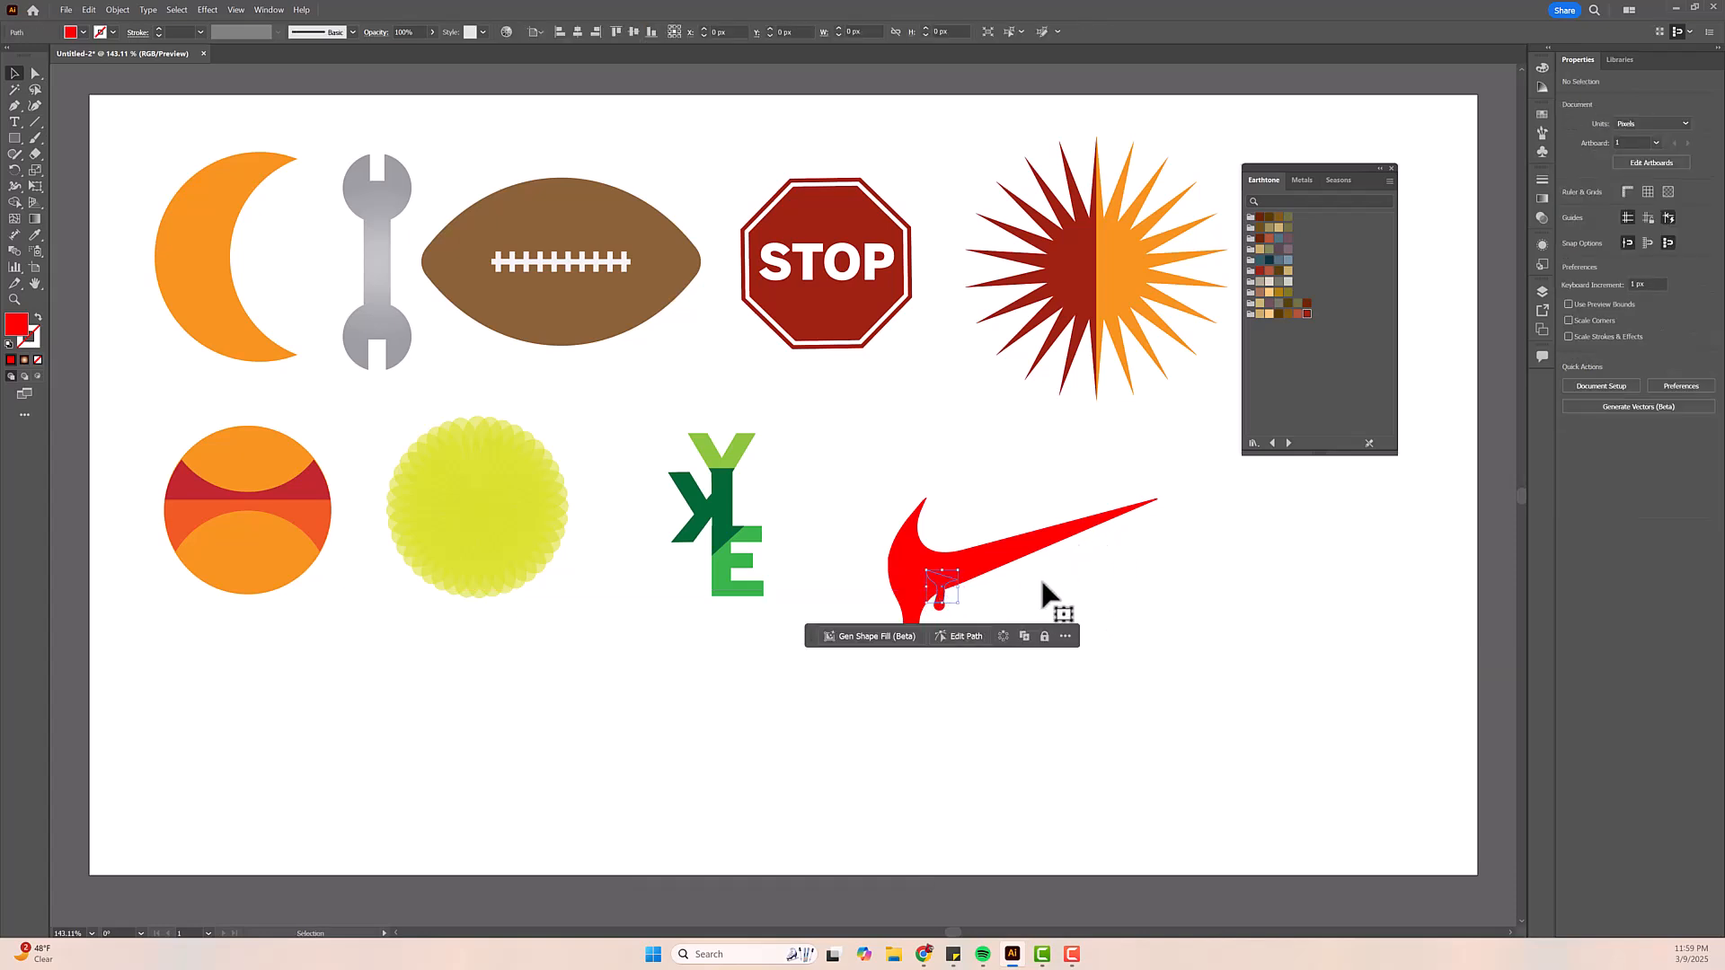
left_click(35, 104)
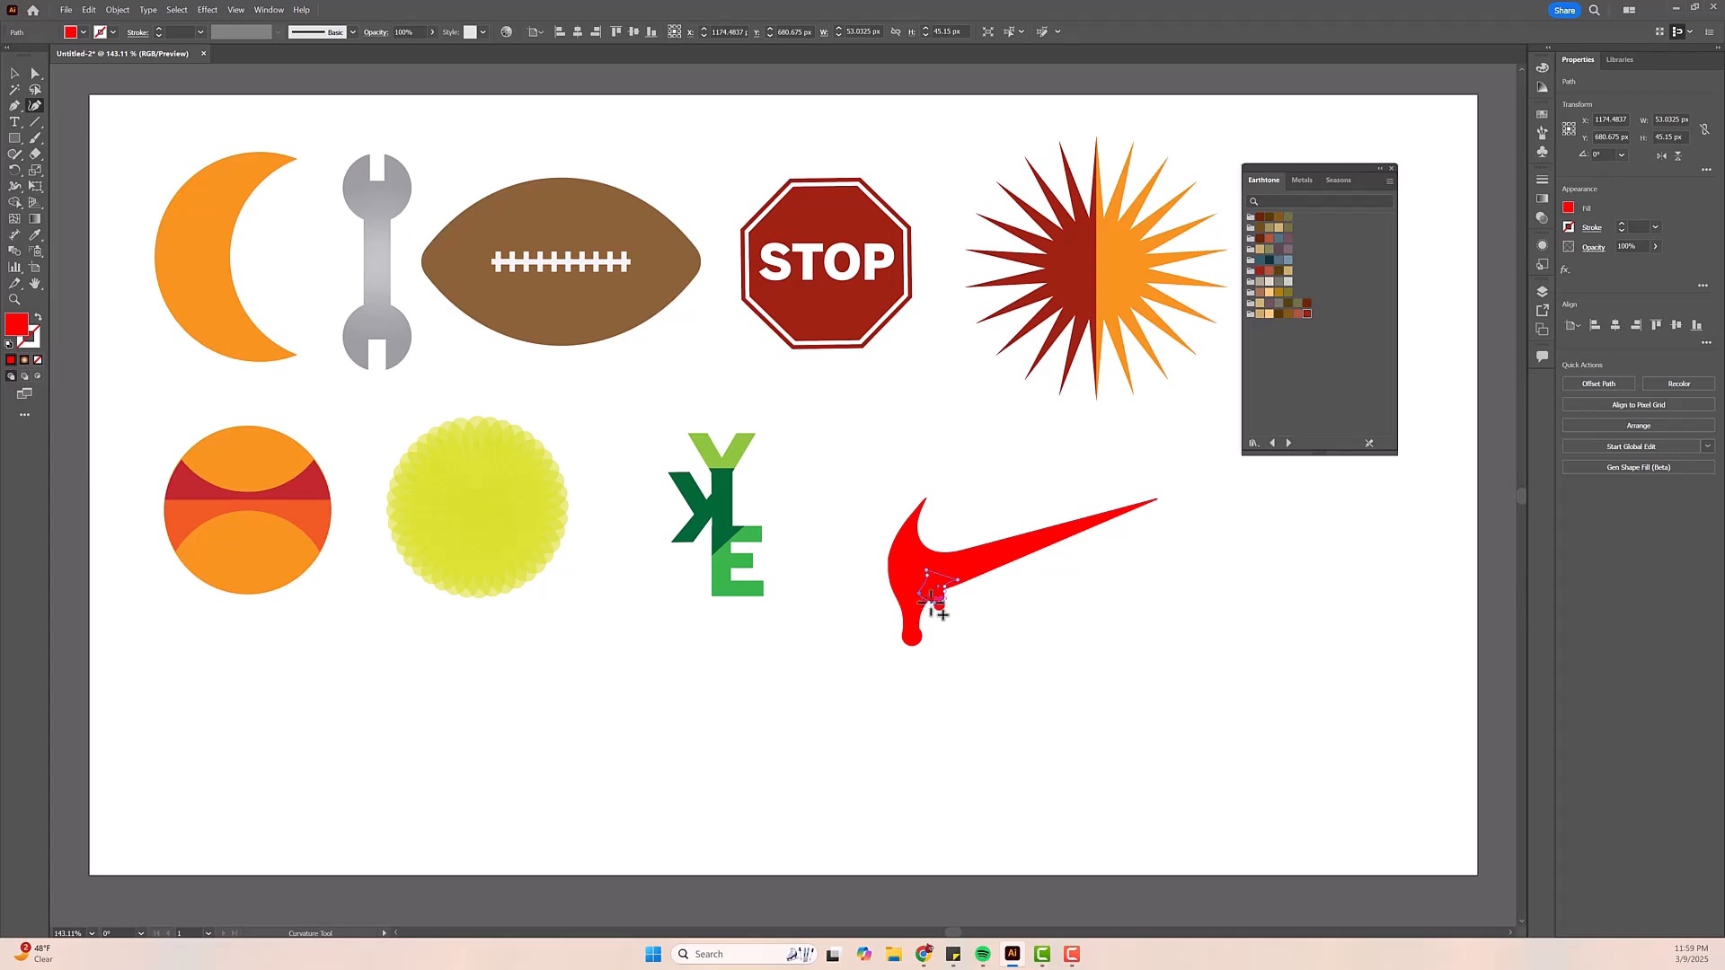
left_click_drag(936, 598, 939, 605)
left_click(23, 66)
left_click(1065, 611)
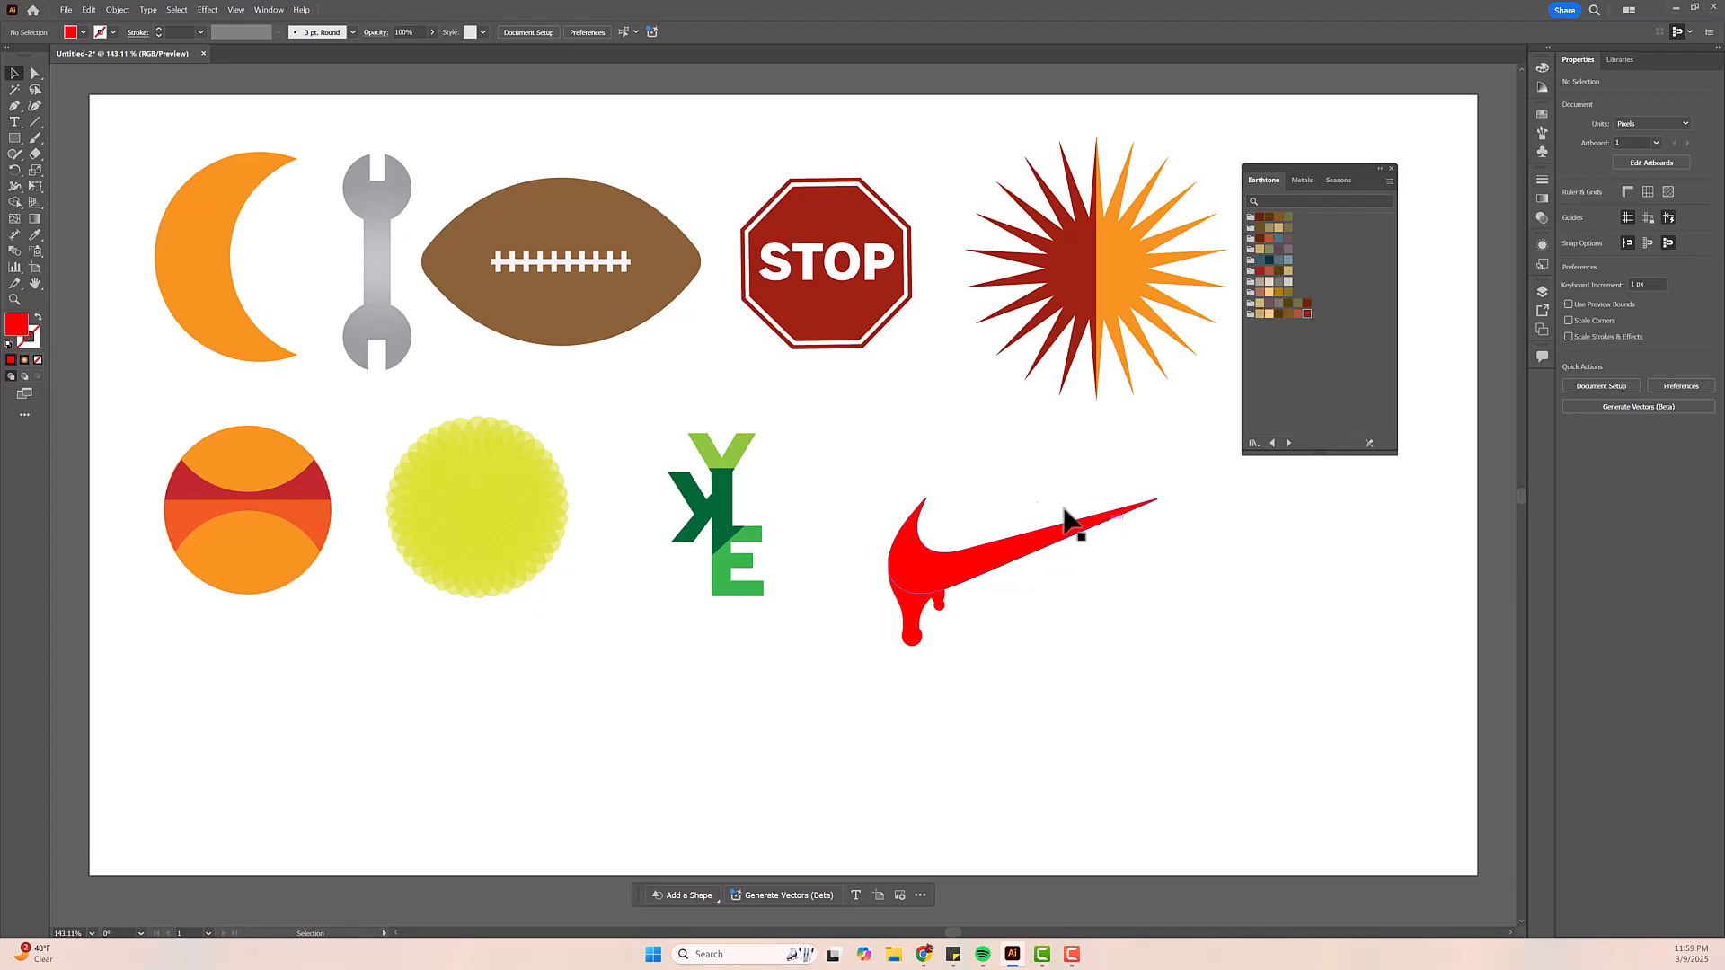
- Unite the swoosh, stems and circles into one red hammer shape and shift it slightly to the right
left_click_drag(839, 488, 1195, 669)
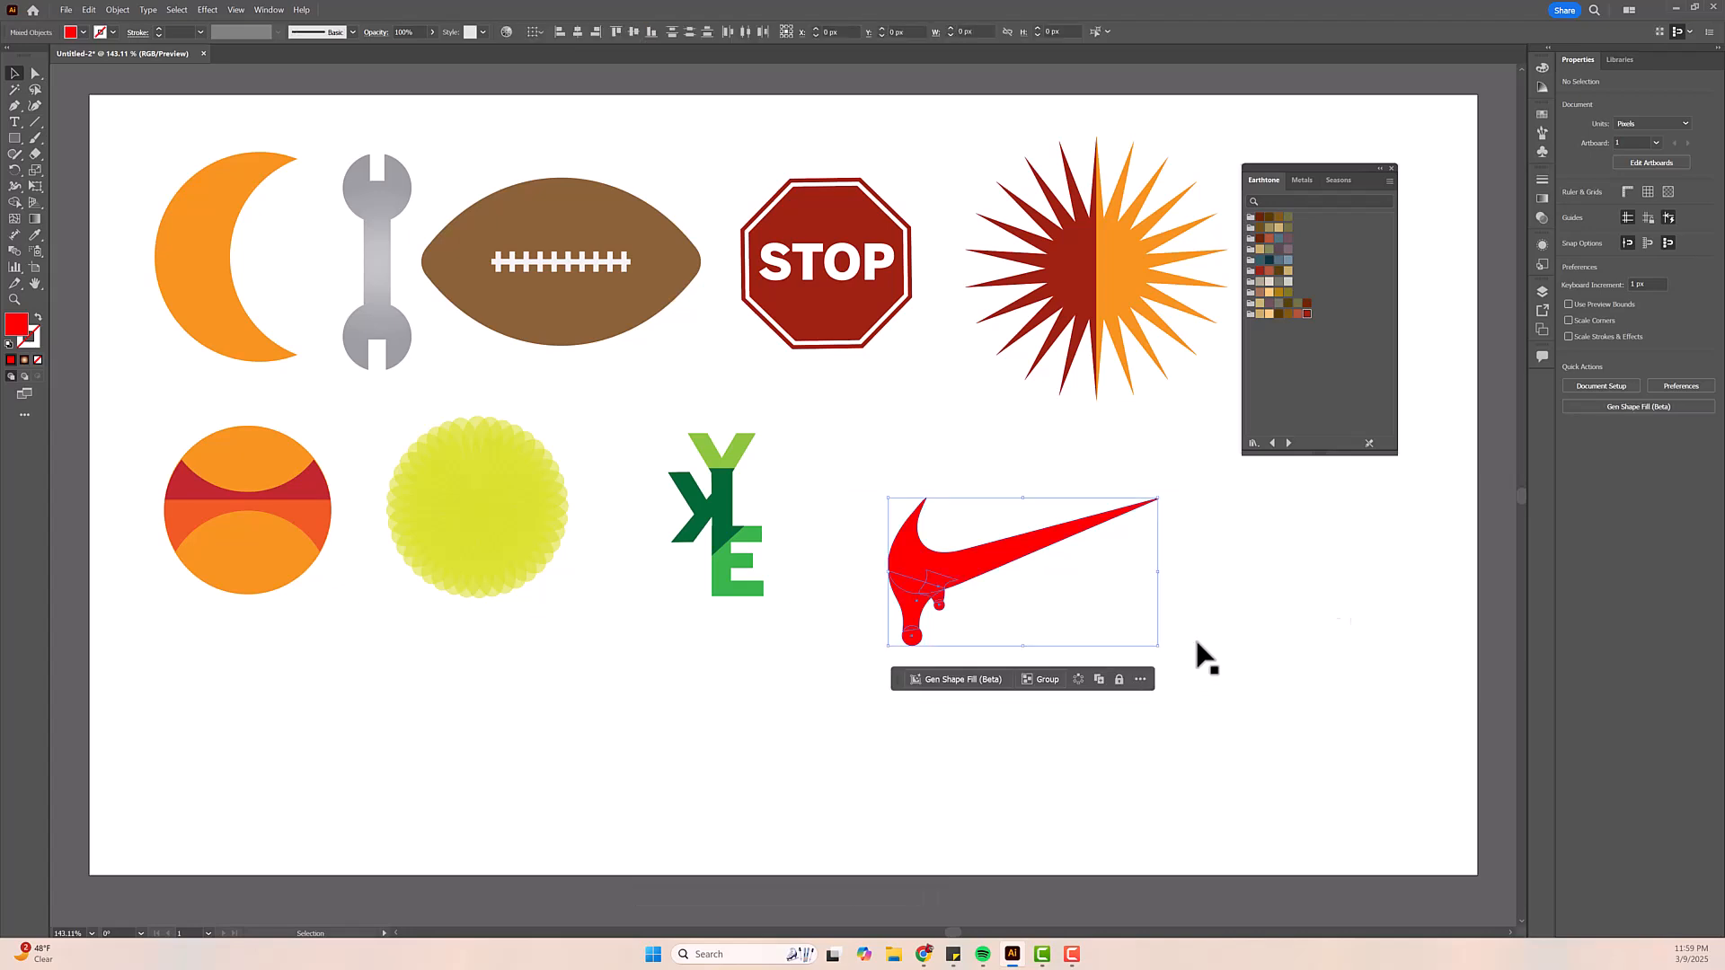
left_click(1573, 388)
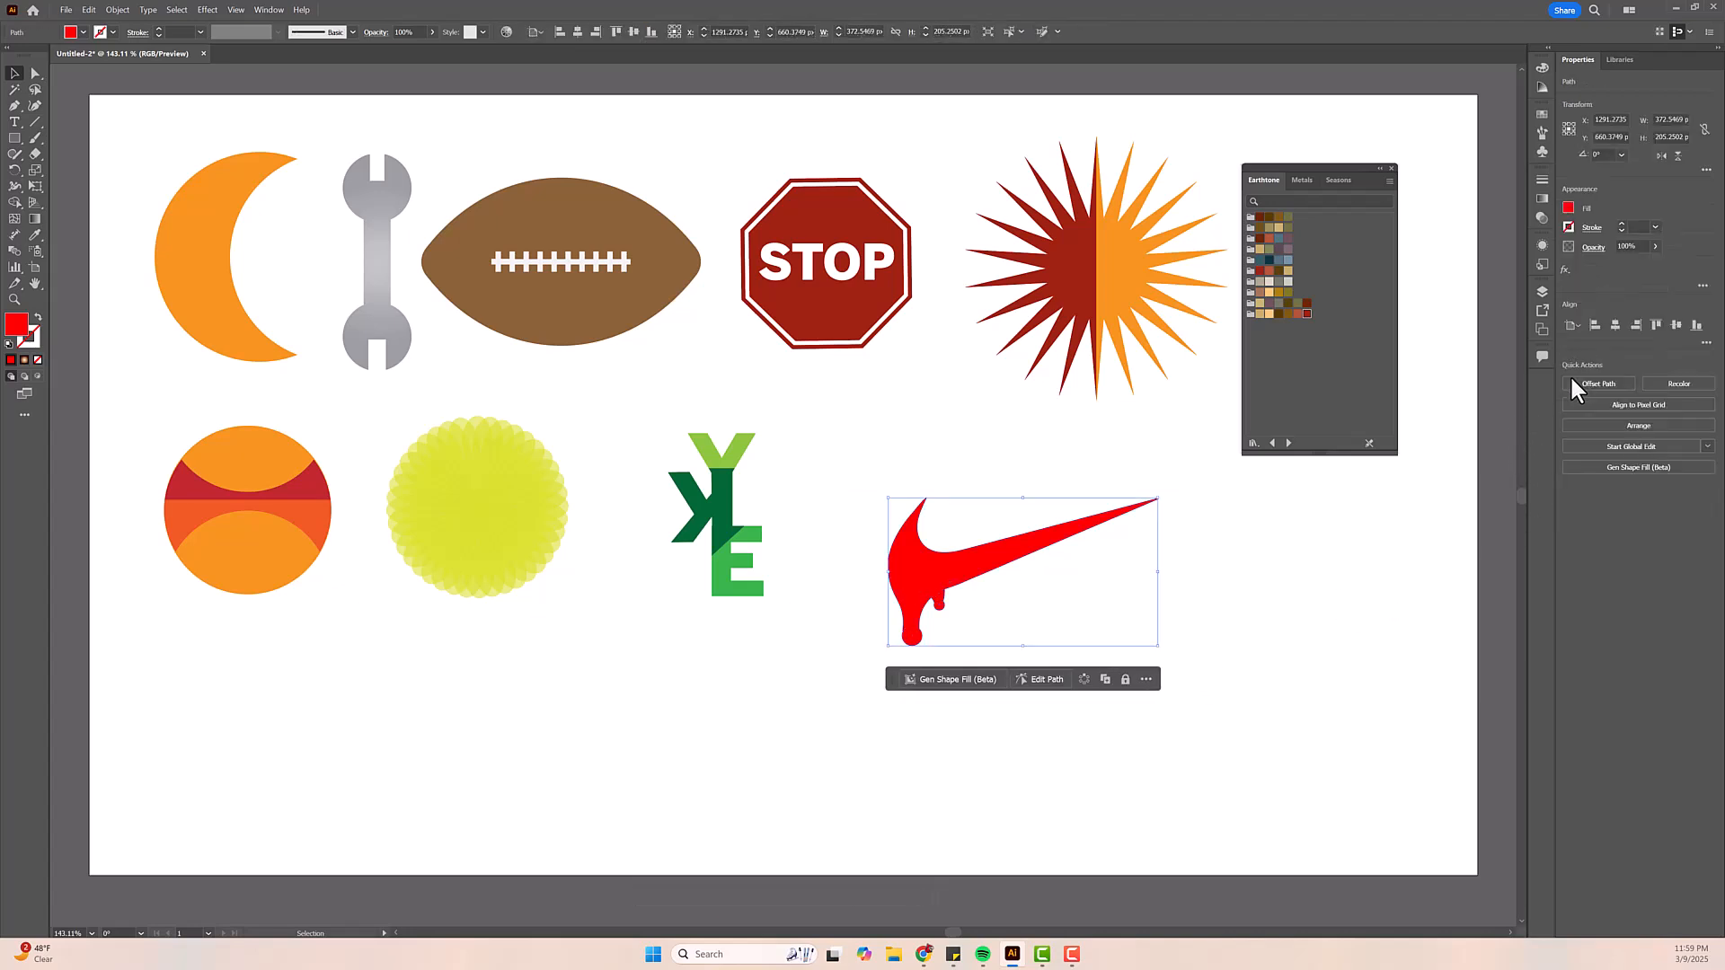
left_click(1256, 551)
left_click_drag(1028, 570, 1058, 562)
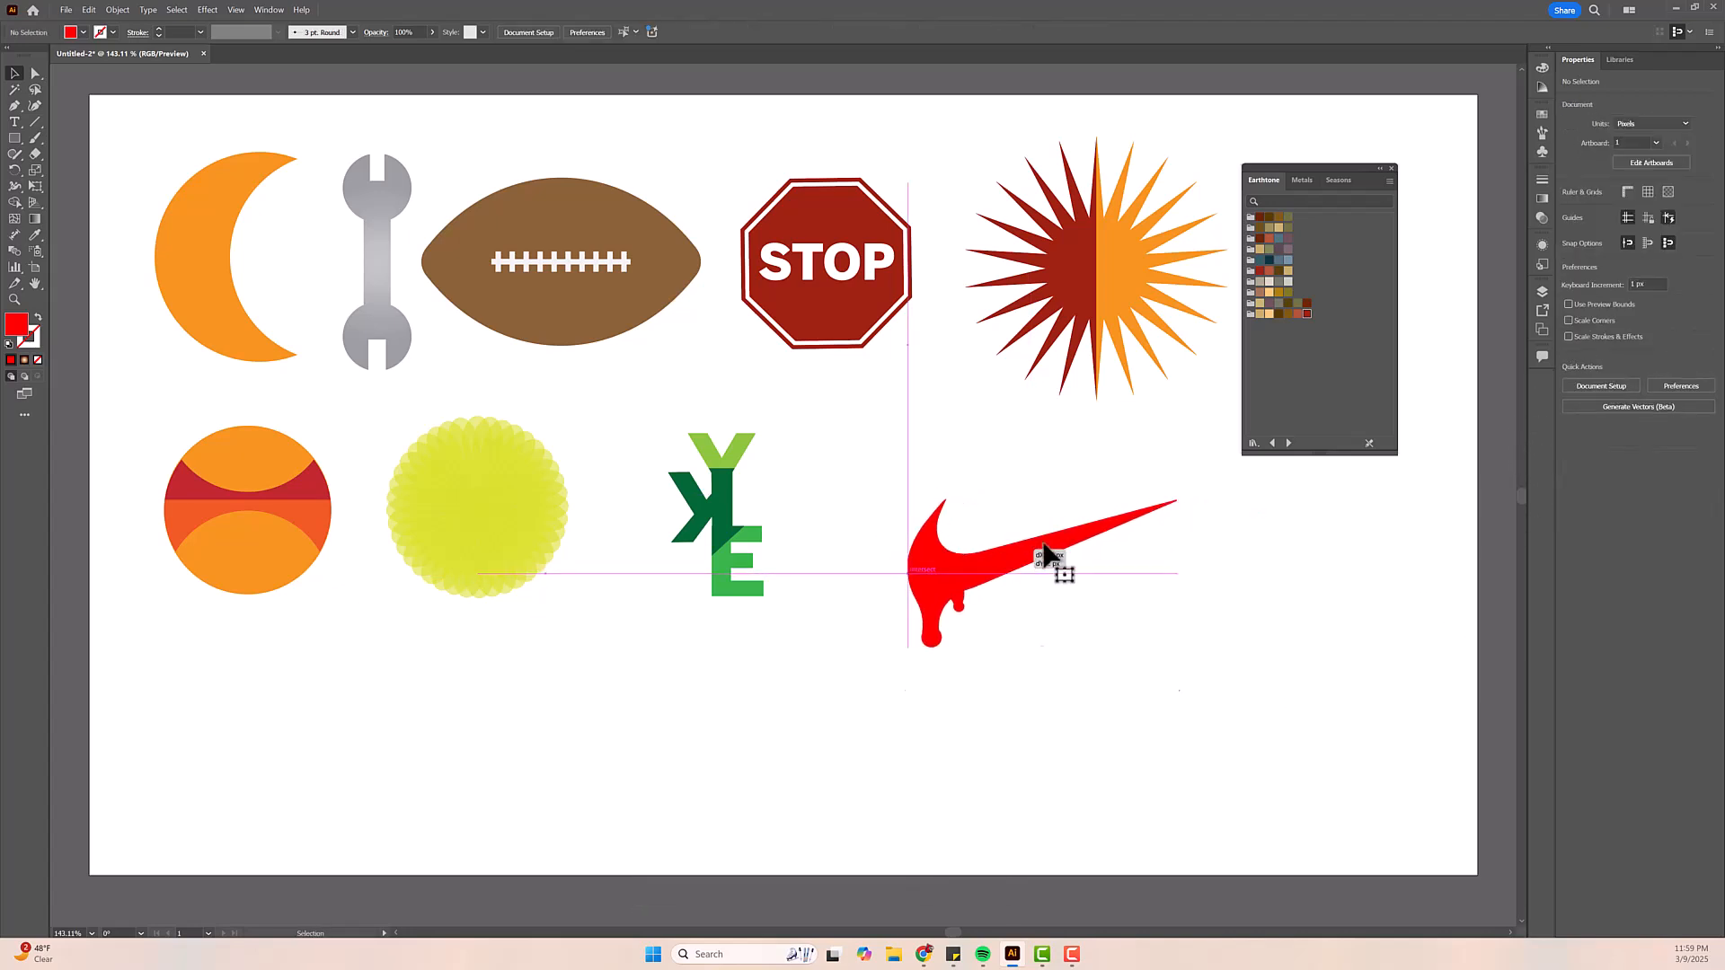
left_click(1296, 536)
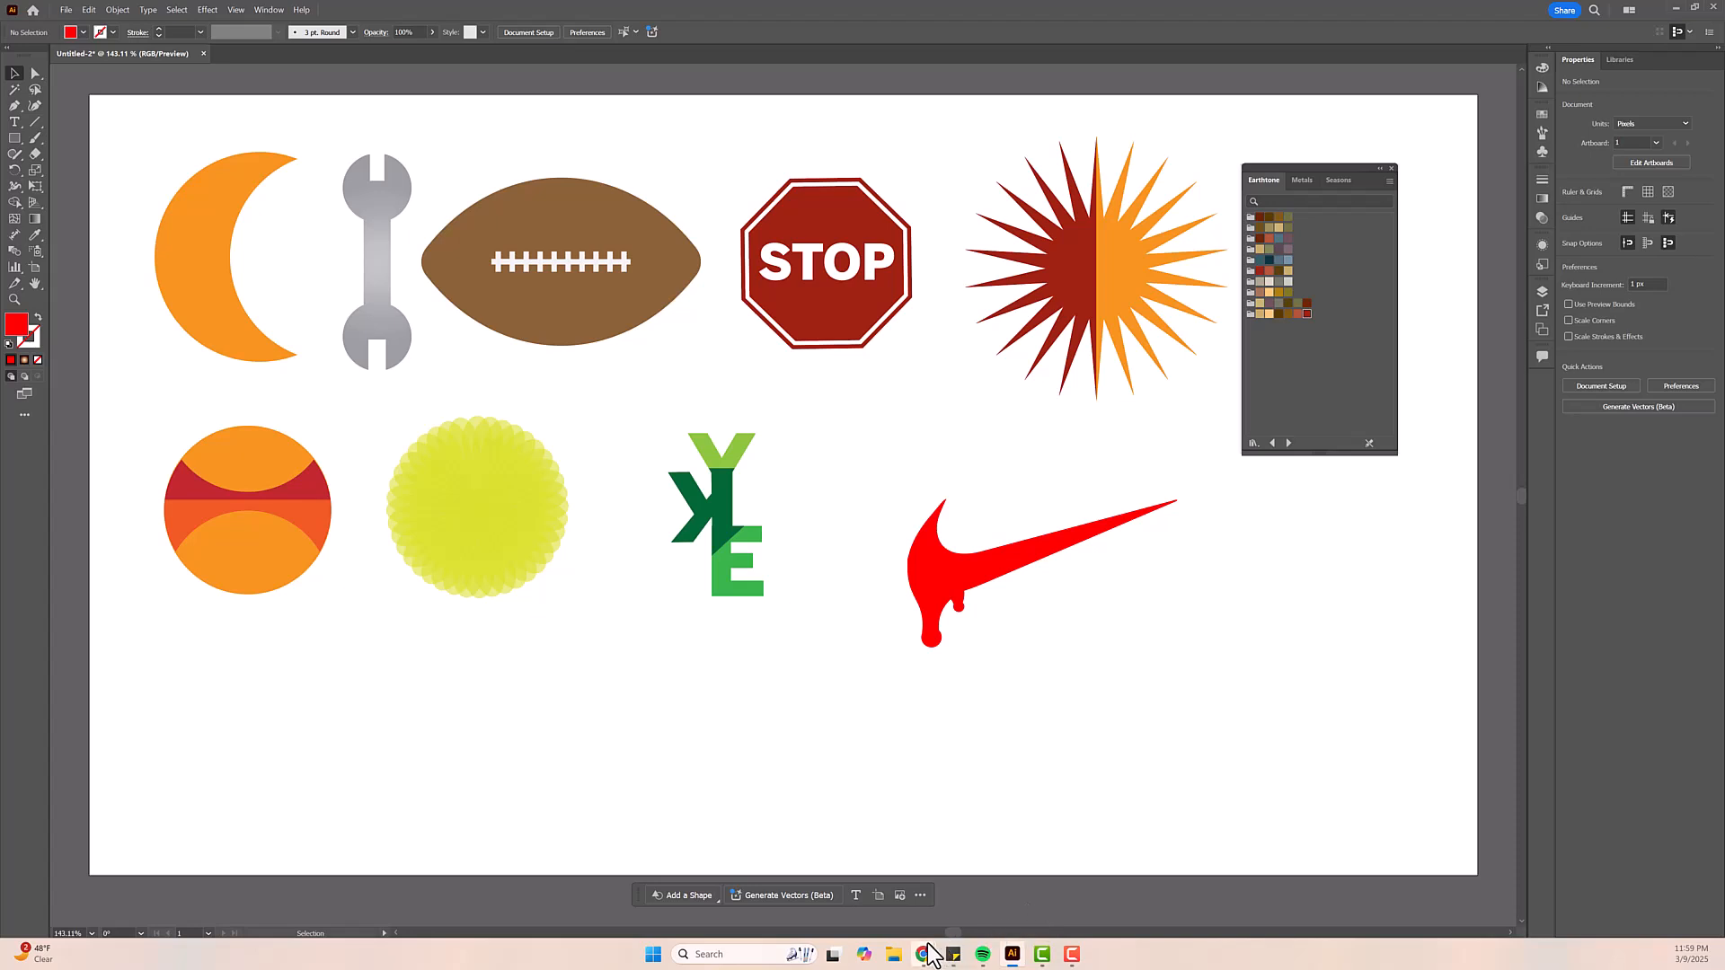
- Switch to Chrome, search Google Images for "BULLS LOGO" and browse the results for a suitable picture
mouse_move(926, 953)
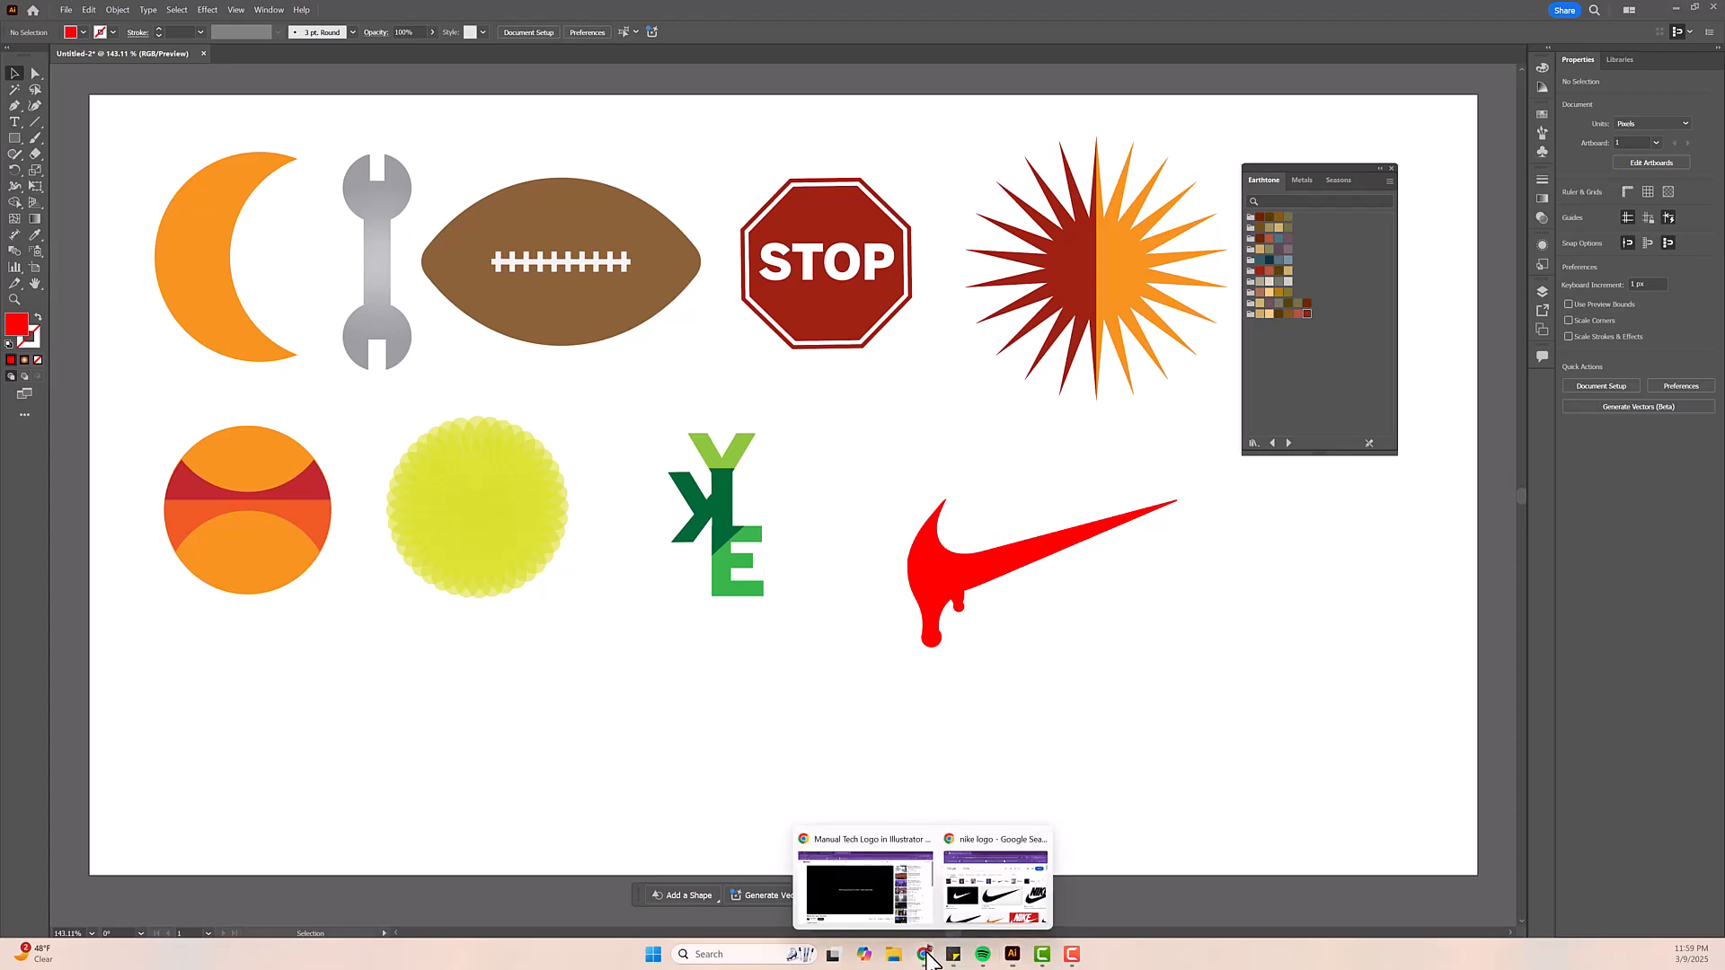
left_click(984, 898)
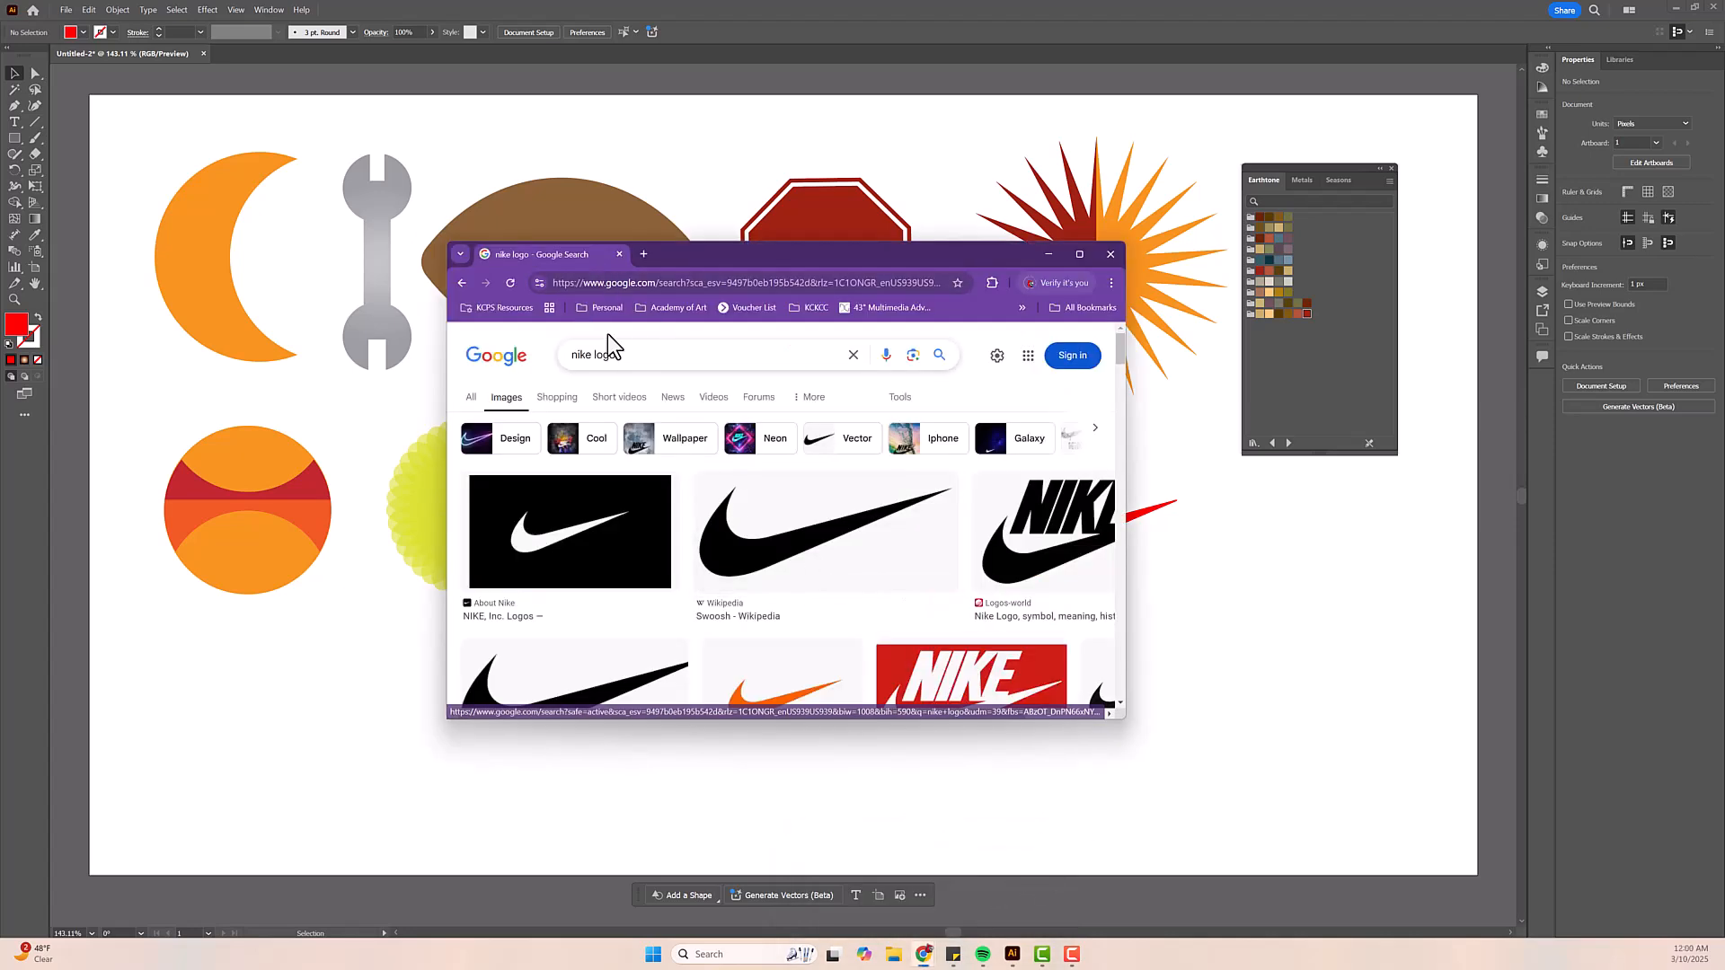
triple_click(644, 354)
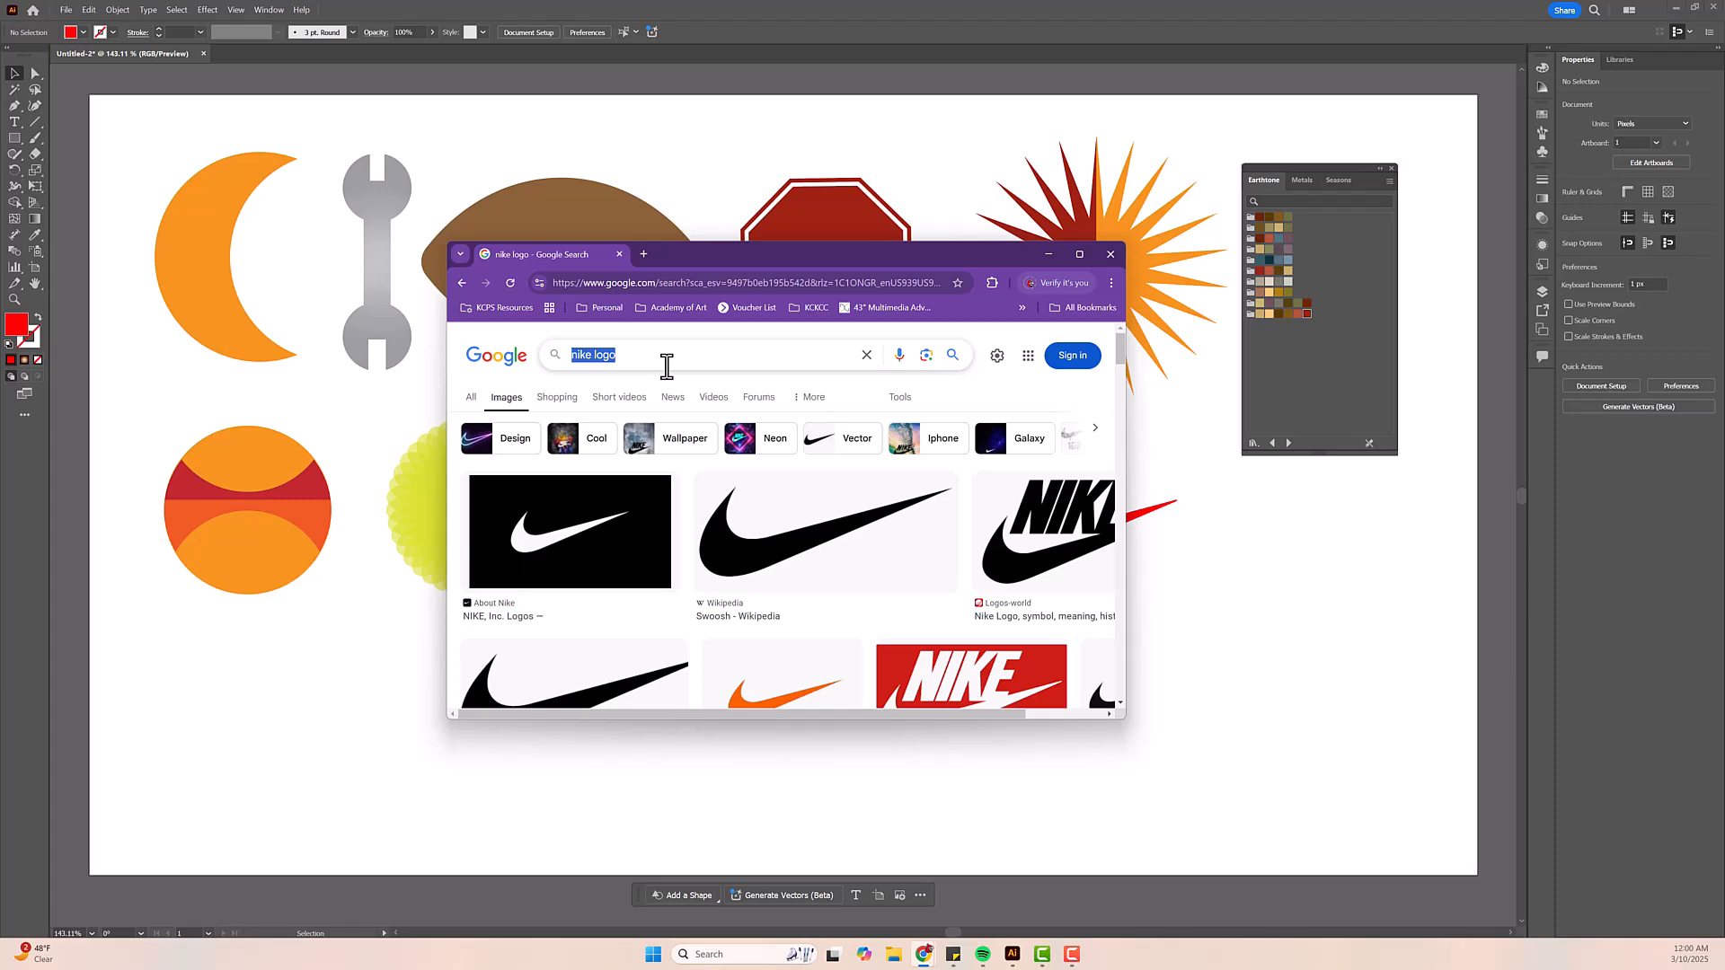
type("BULLS LOGO")
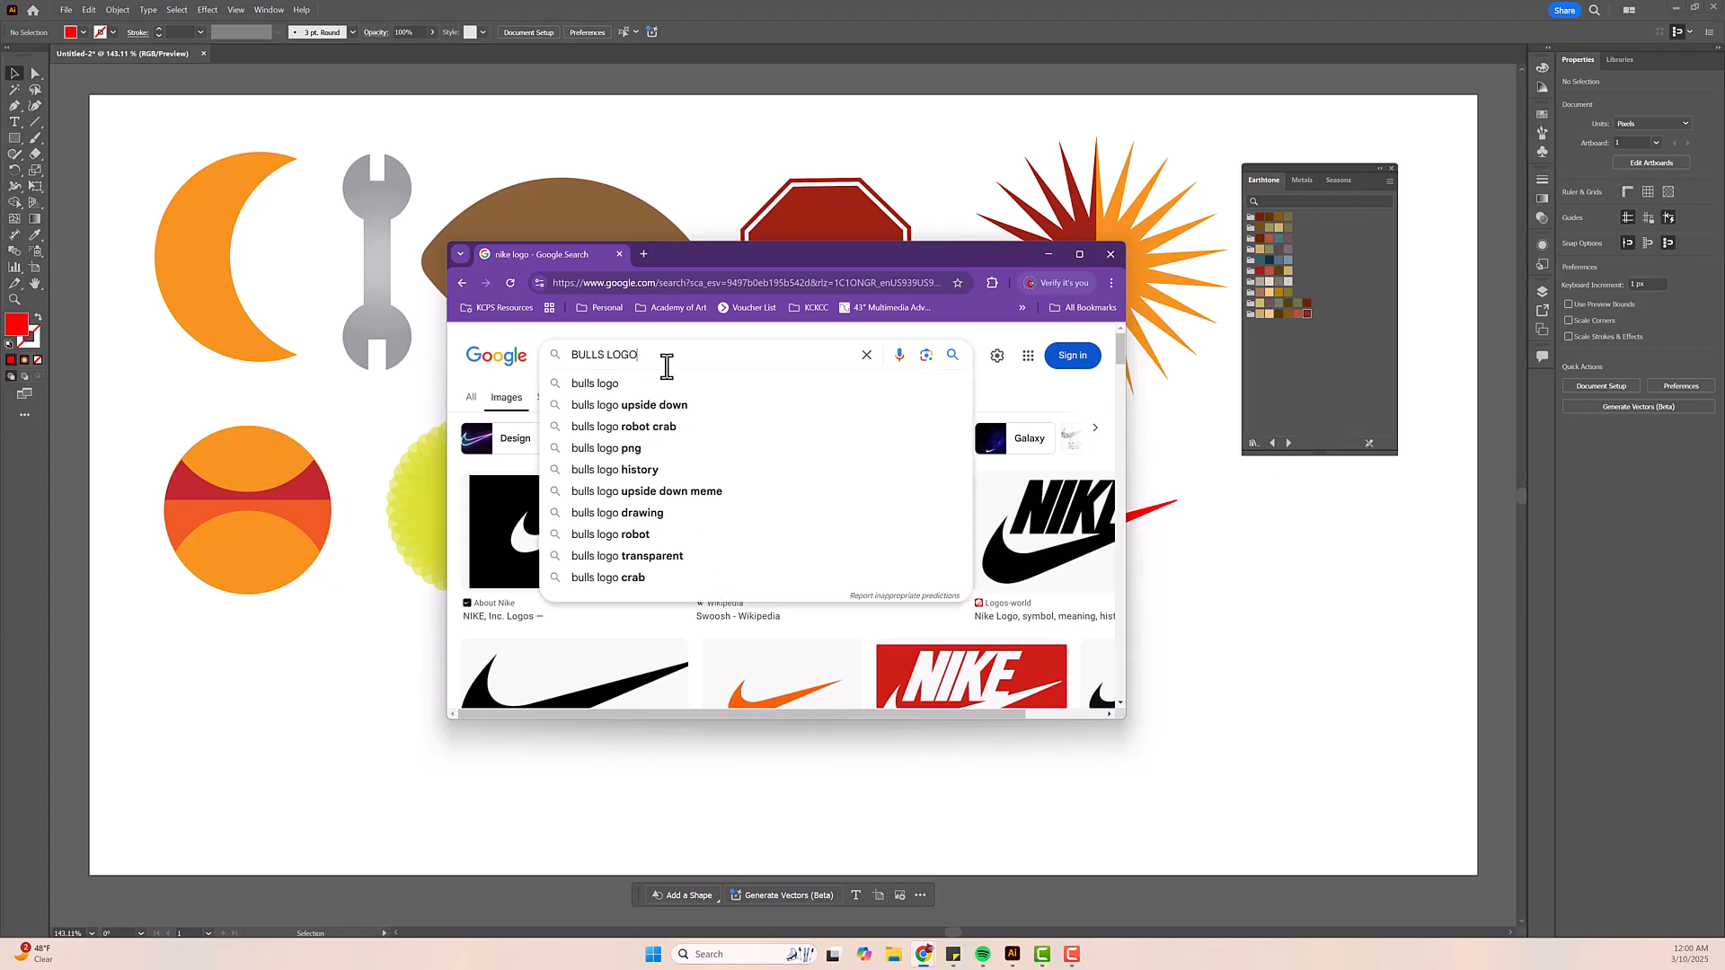
key("Return")
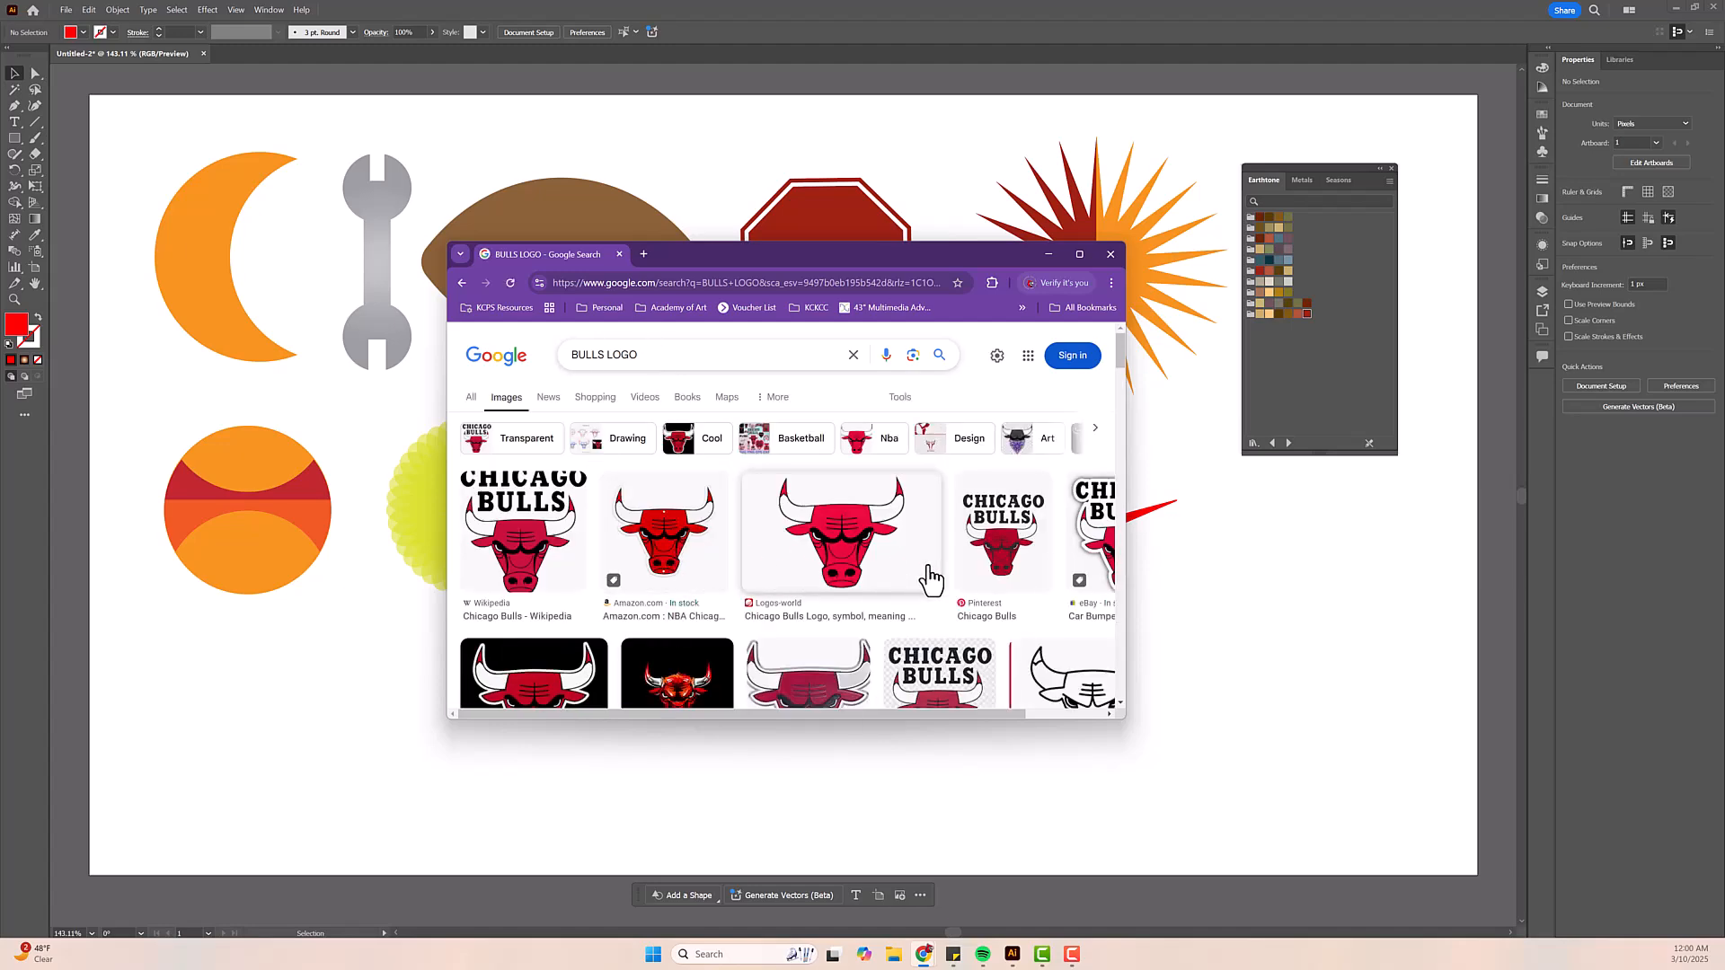
scroll(759, 620, "down", 6)
scroll(757, 588, "down", 2)
scroll(755, 588, "up", 5)
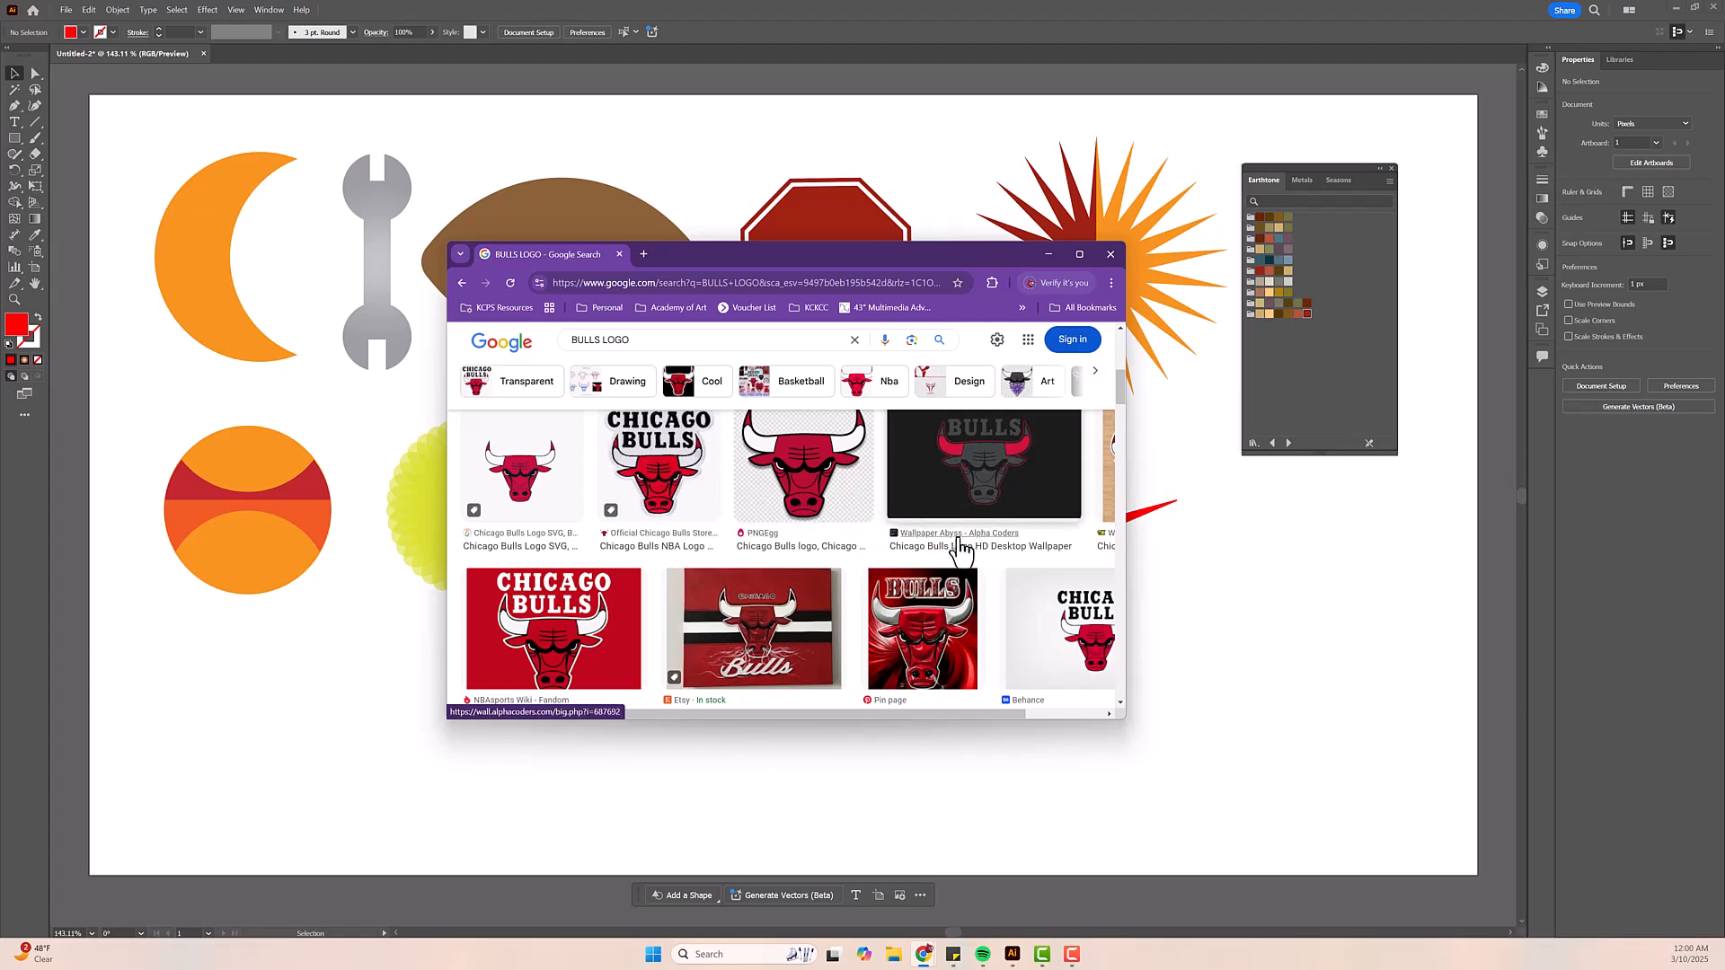
- Copy the dark "Chicago Bulls Logo HD Desktop Wallpaper" image and return to Illustrator
left_click(975, 463)
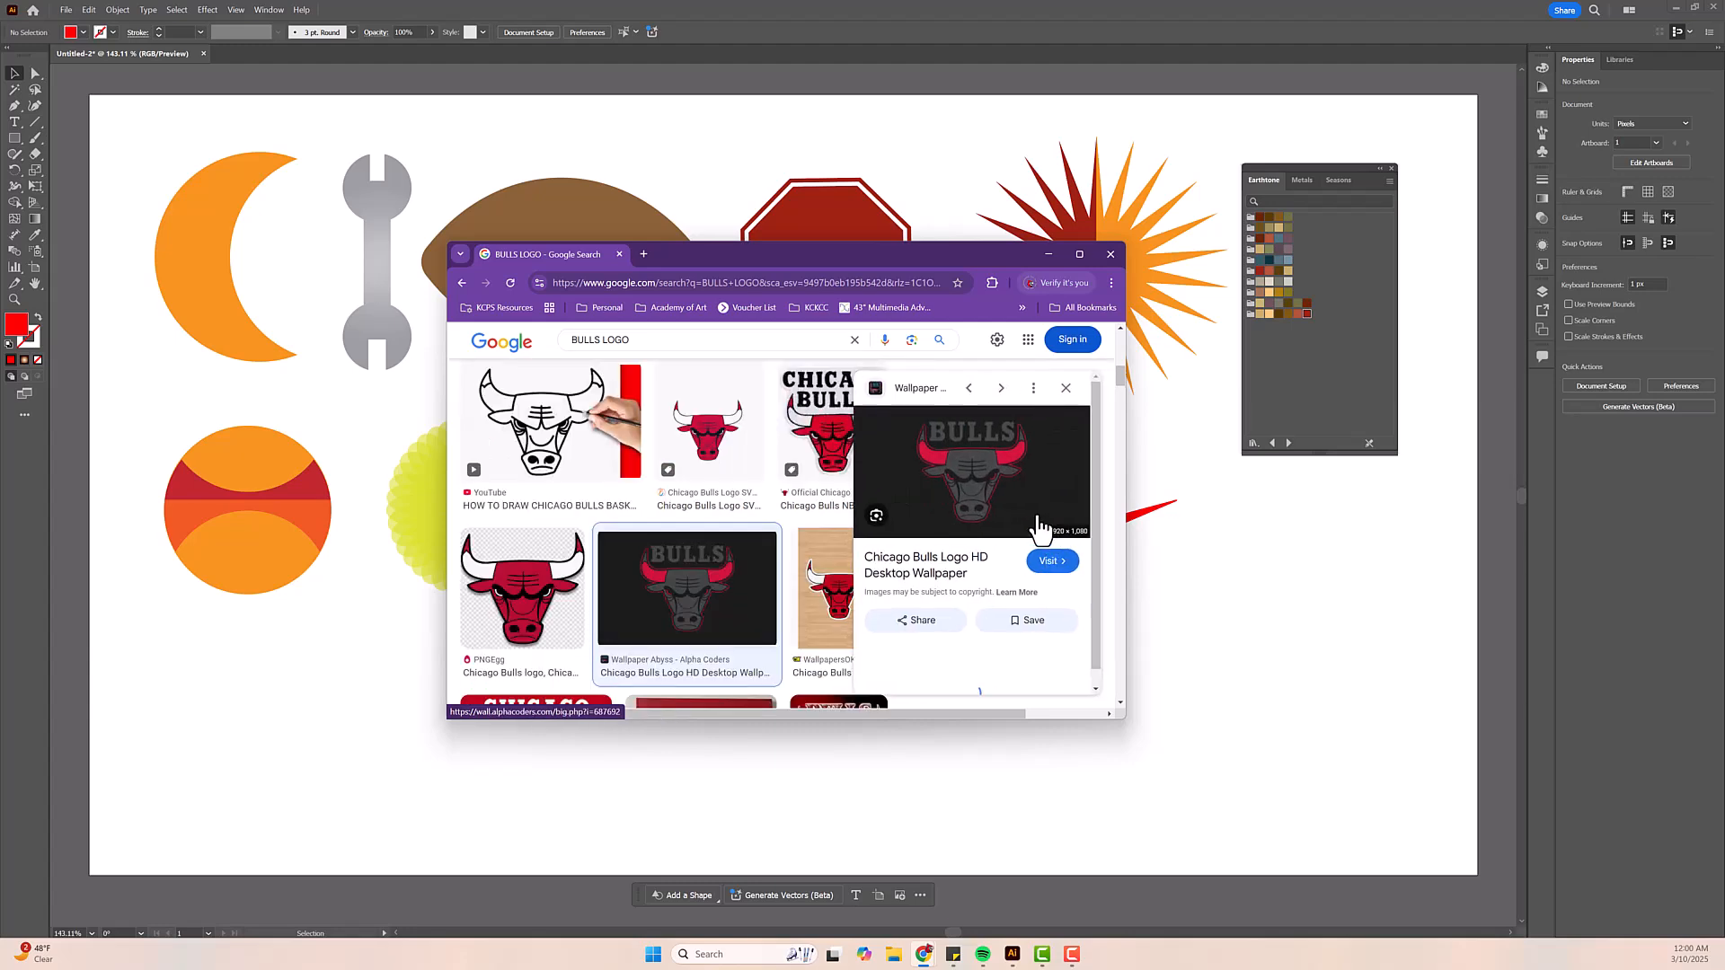
right_click(953, 477)
left_click(1006, 696)
left_click(1276, 679)
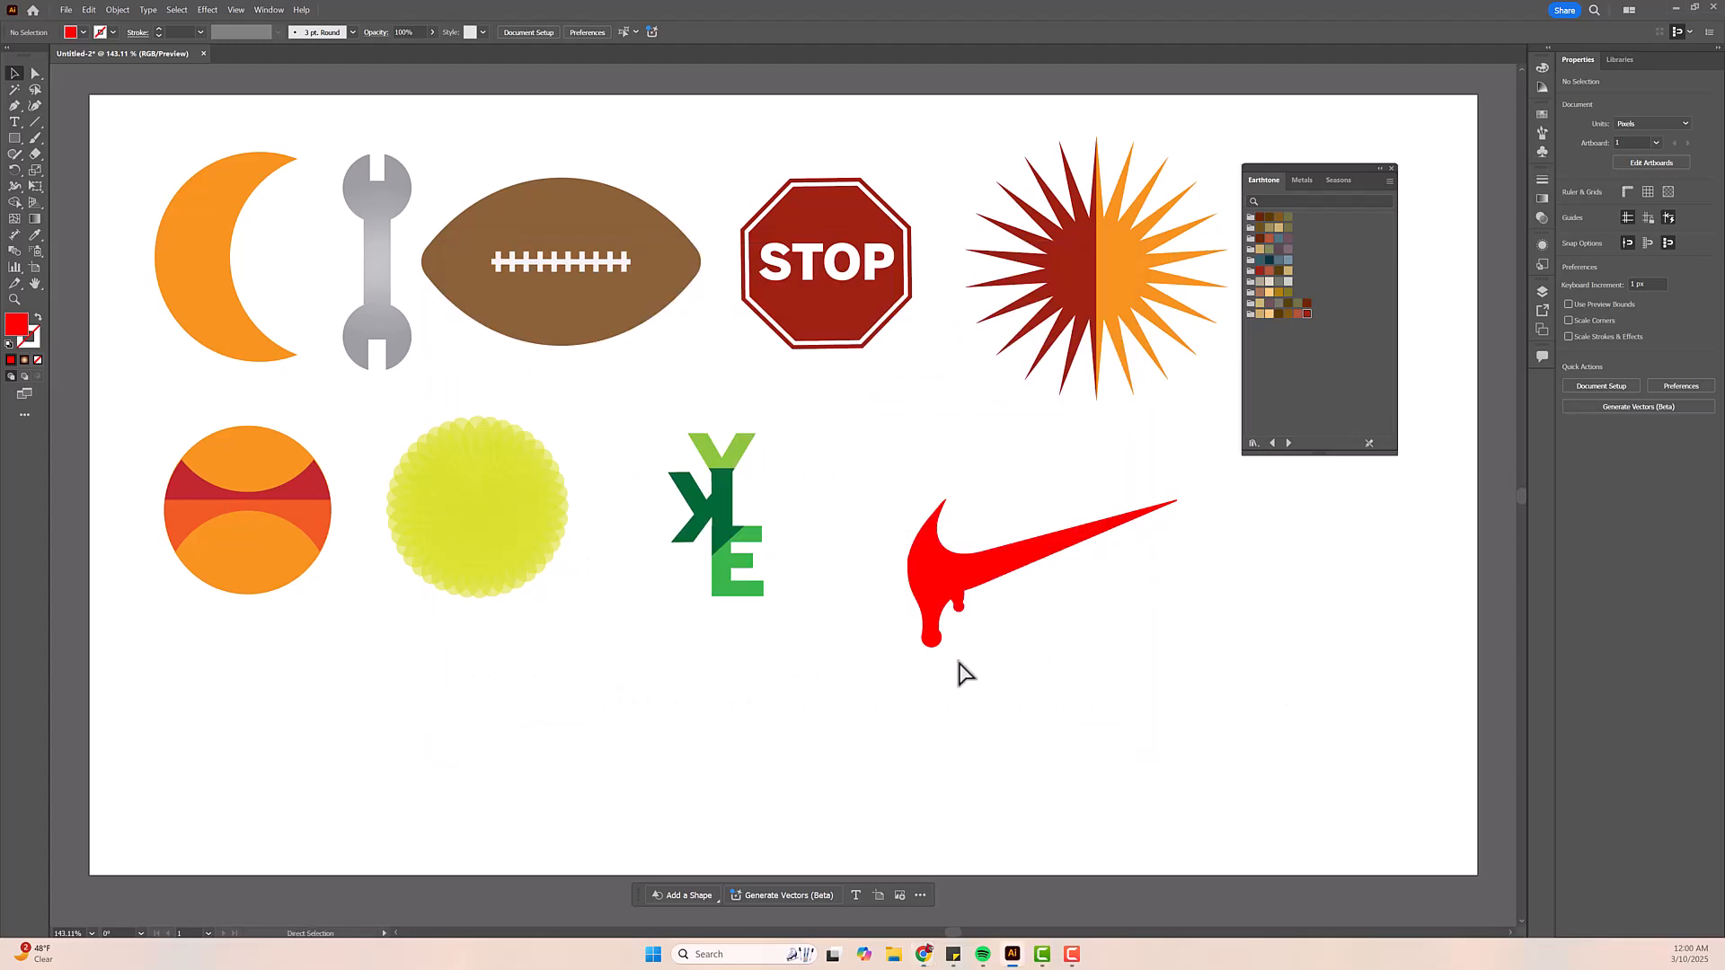
- Paste the Bulls image, scale it to about 769 × 432 px and position it below the tennis ball and monogram
key("ctrl+v")
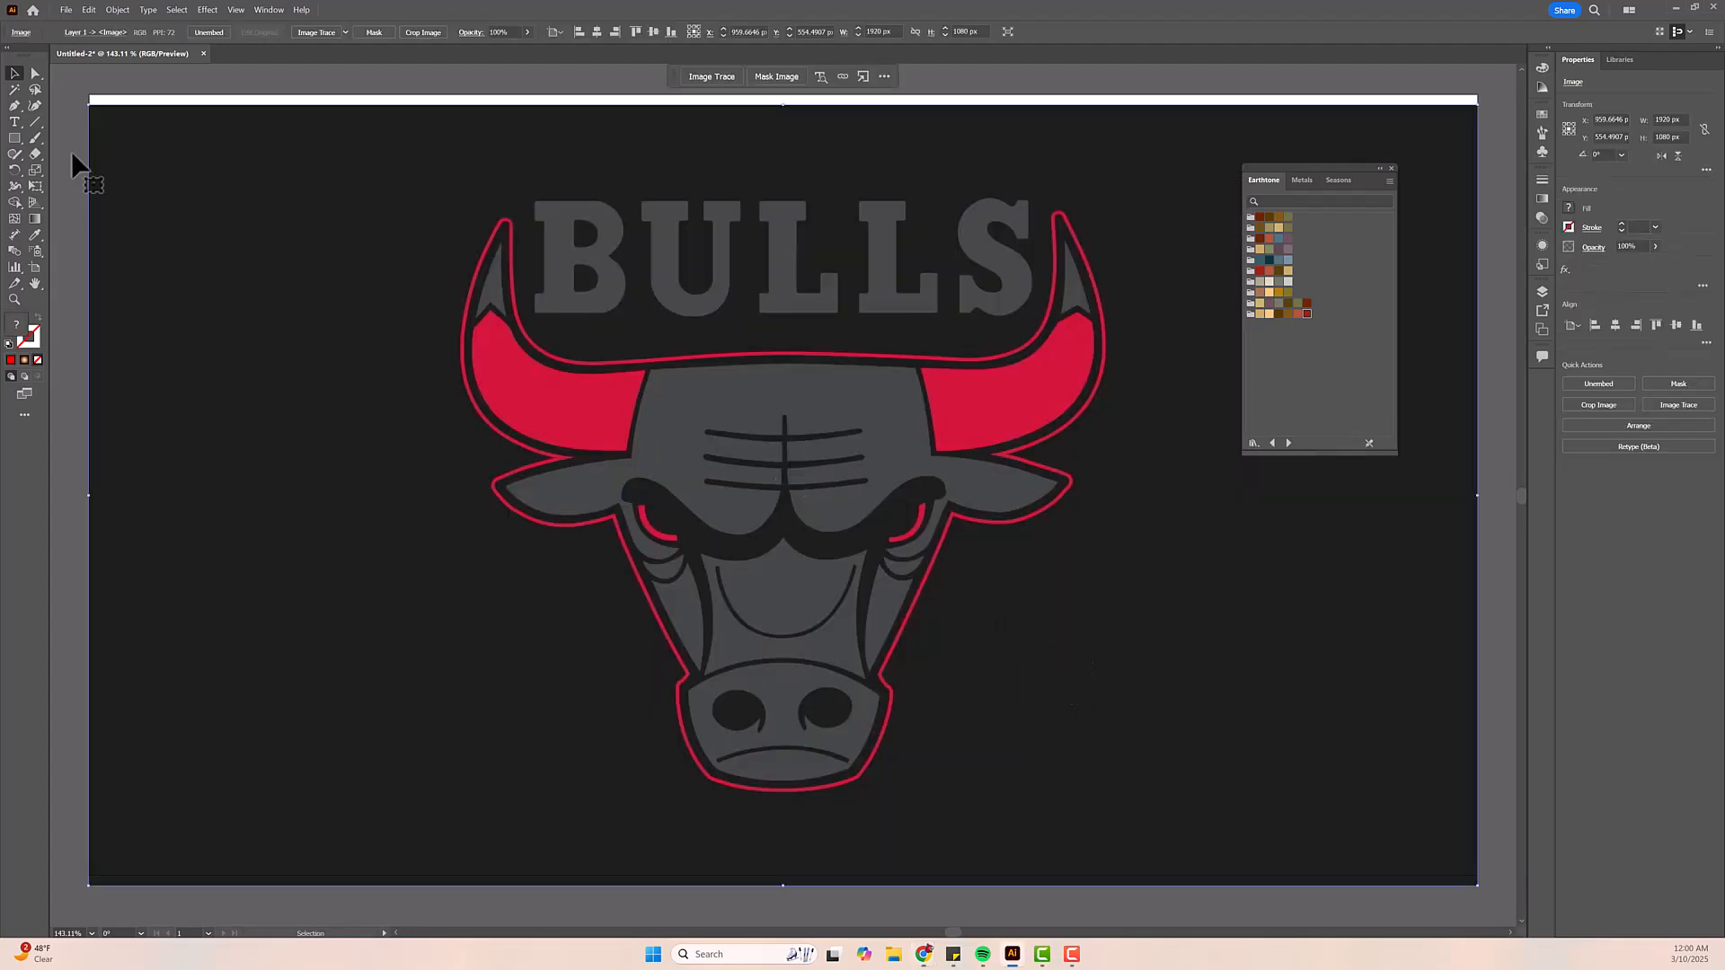
left_click_drag(374, 302, 742, 568)
left_click_drag(1227, 726, 610, 764)
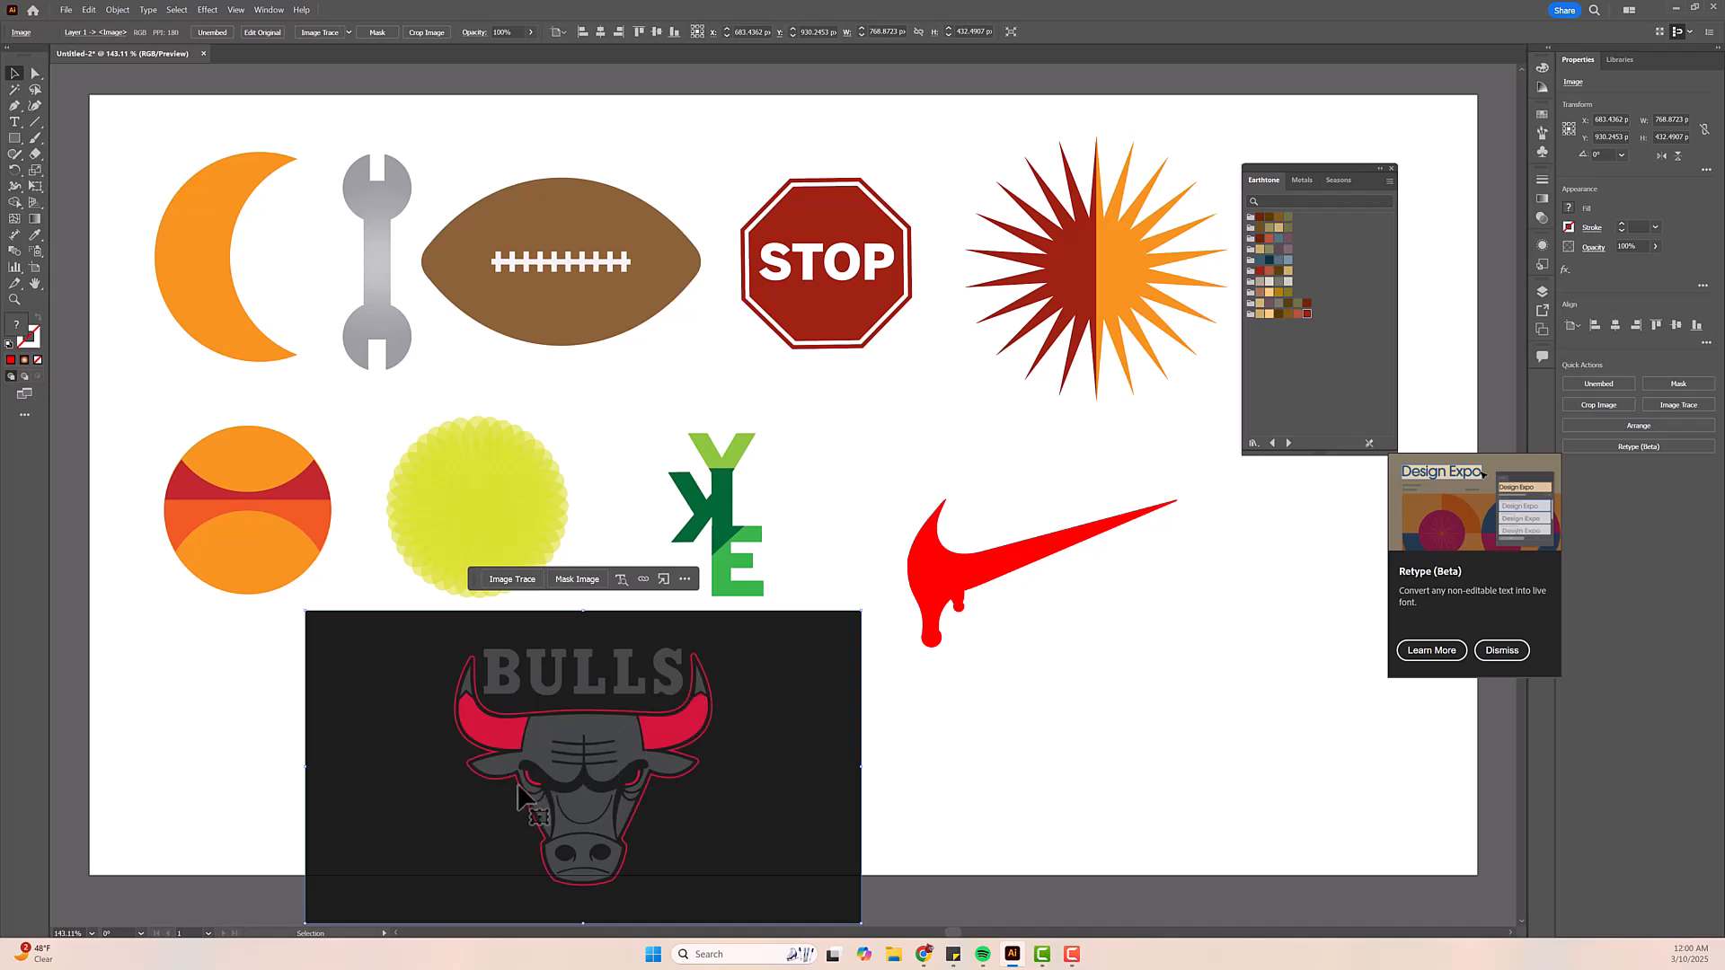
- Image Trace the Bulls picture with the 3 Colors preset, then expand and ungroup the tracing
left_click(1698, 406)
left_click(1628, 477)
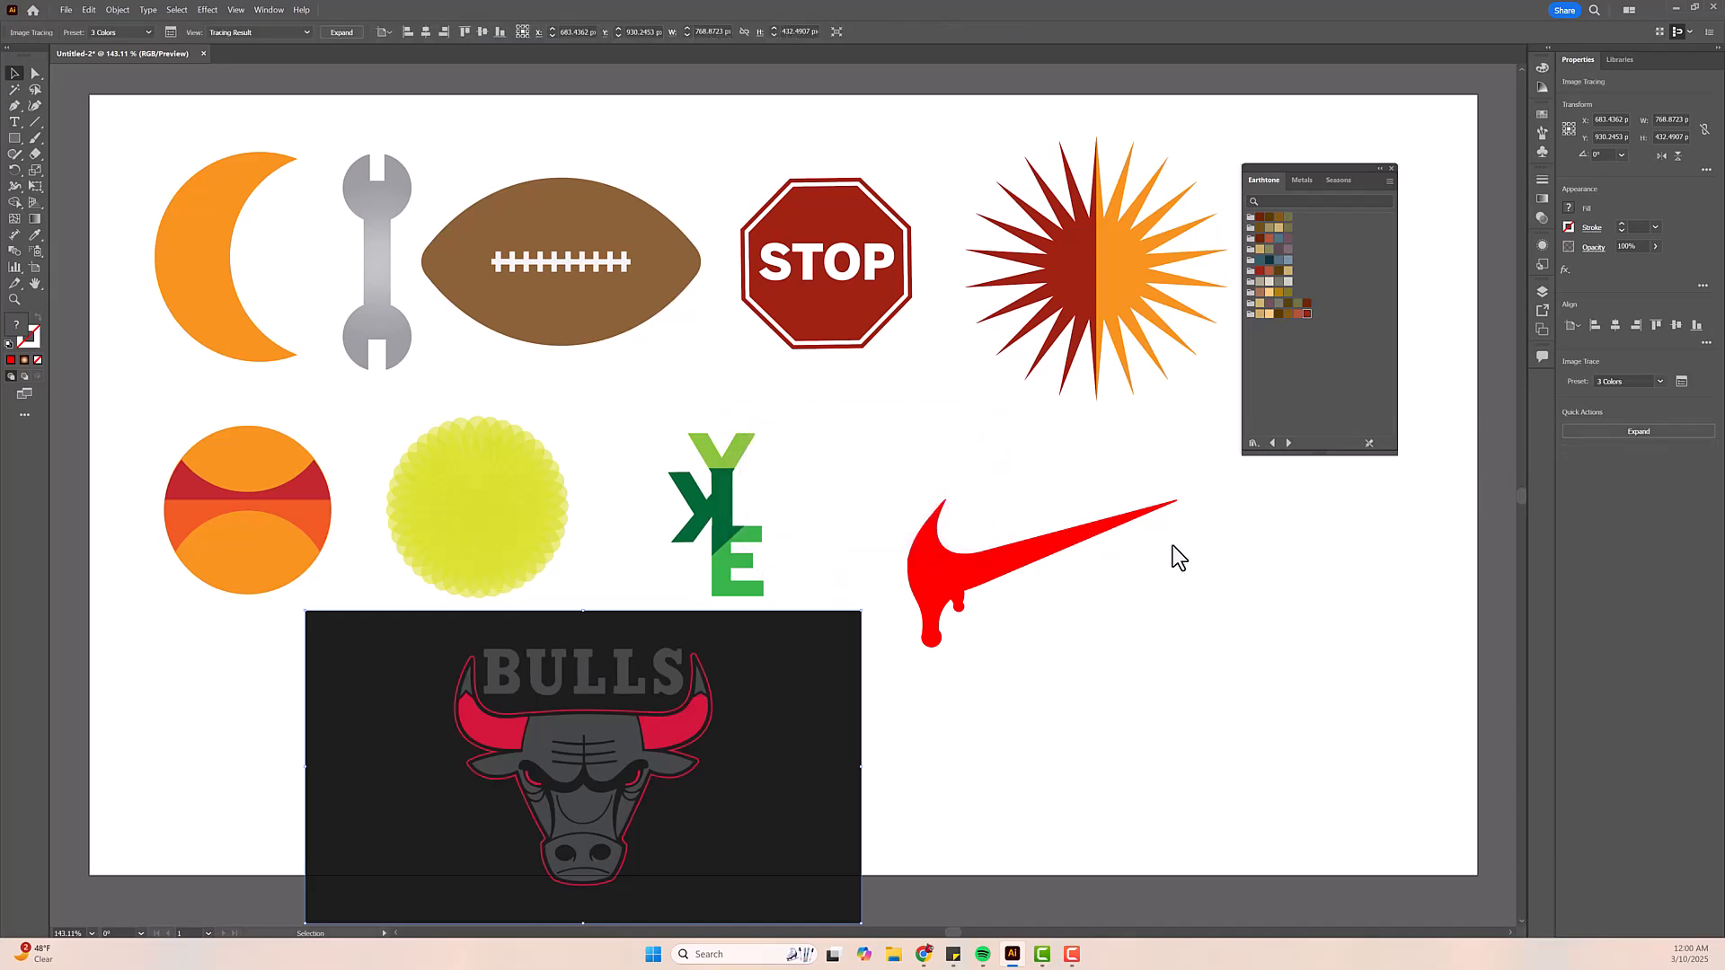
left_click(1636, 432)
left_click(1600, 435)
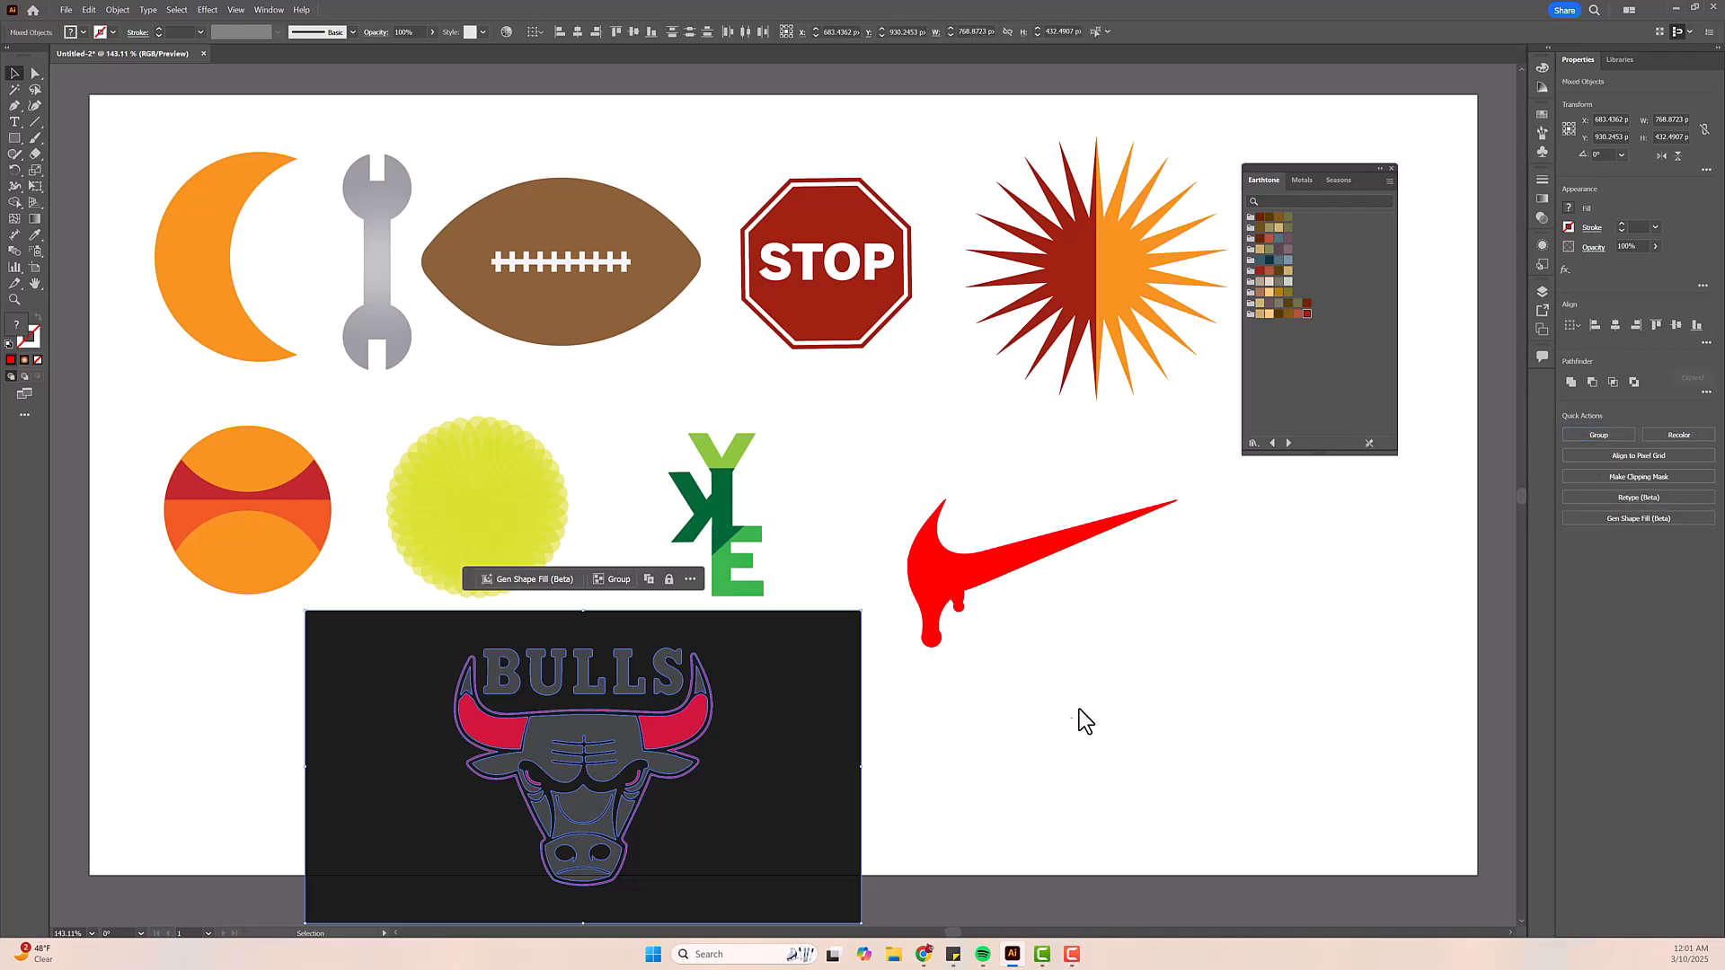
left_click(985, 708)
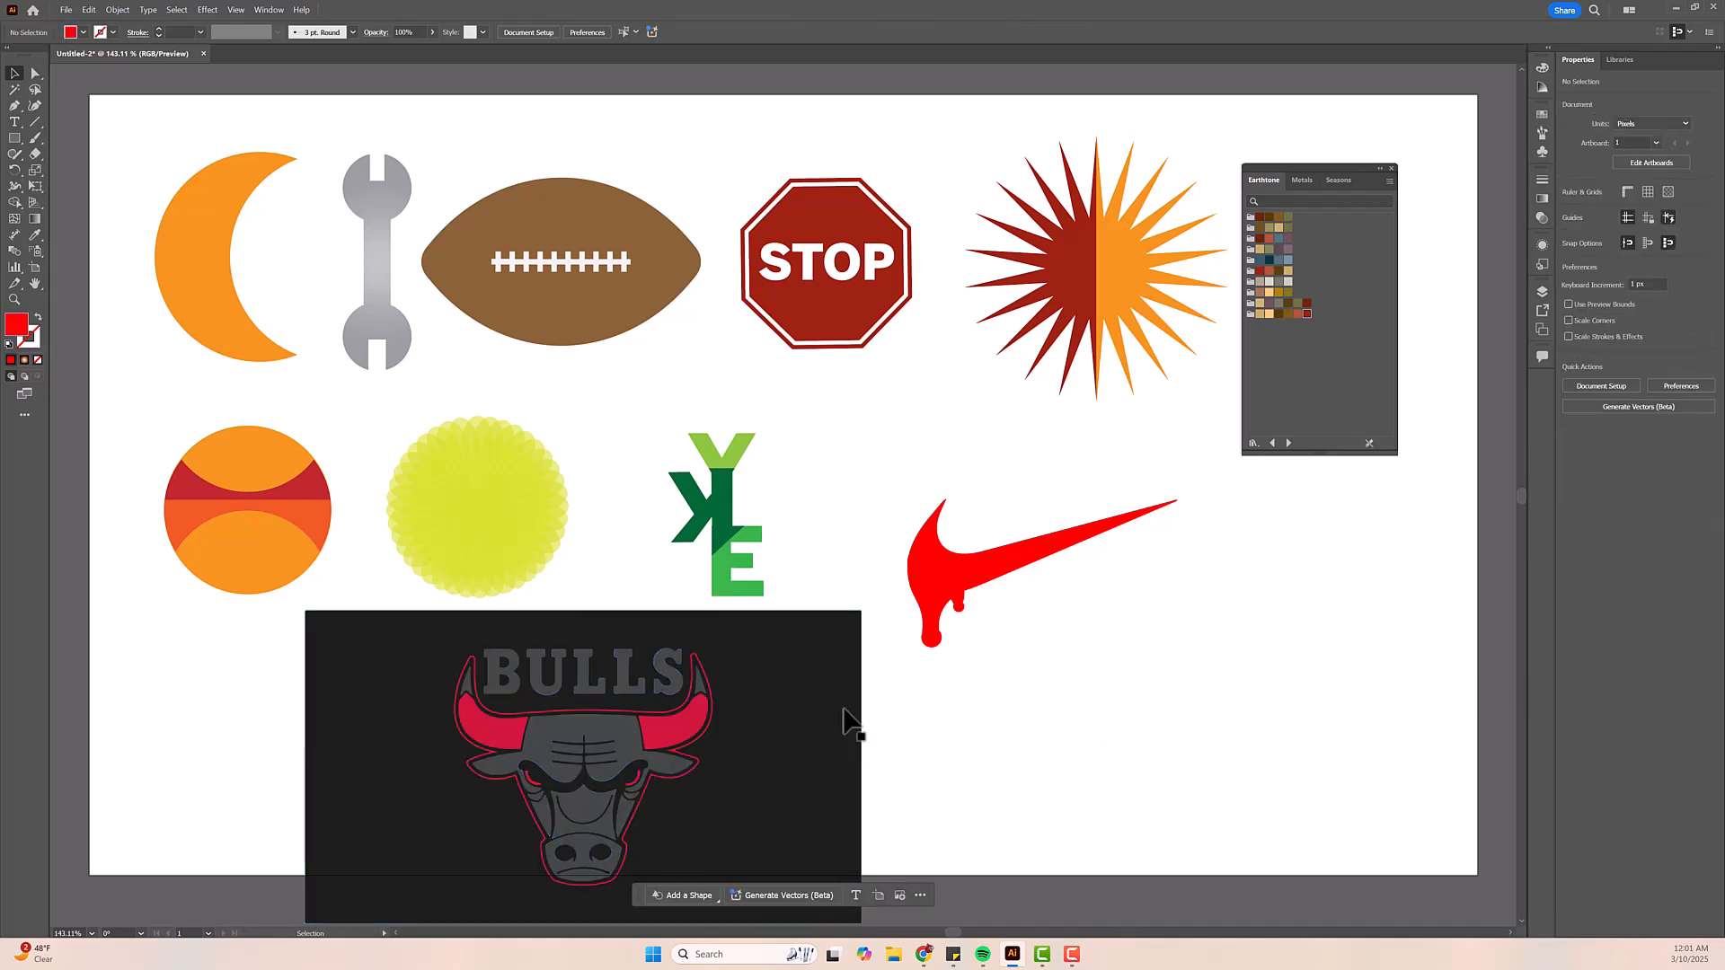
- Delete the dark background and all the BULLS lettering, leaving only the bull head
left_click(836, 709)
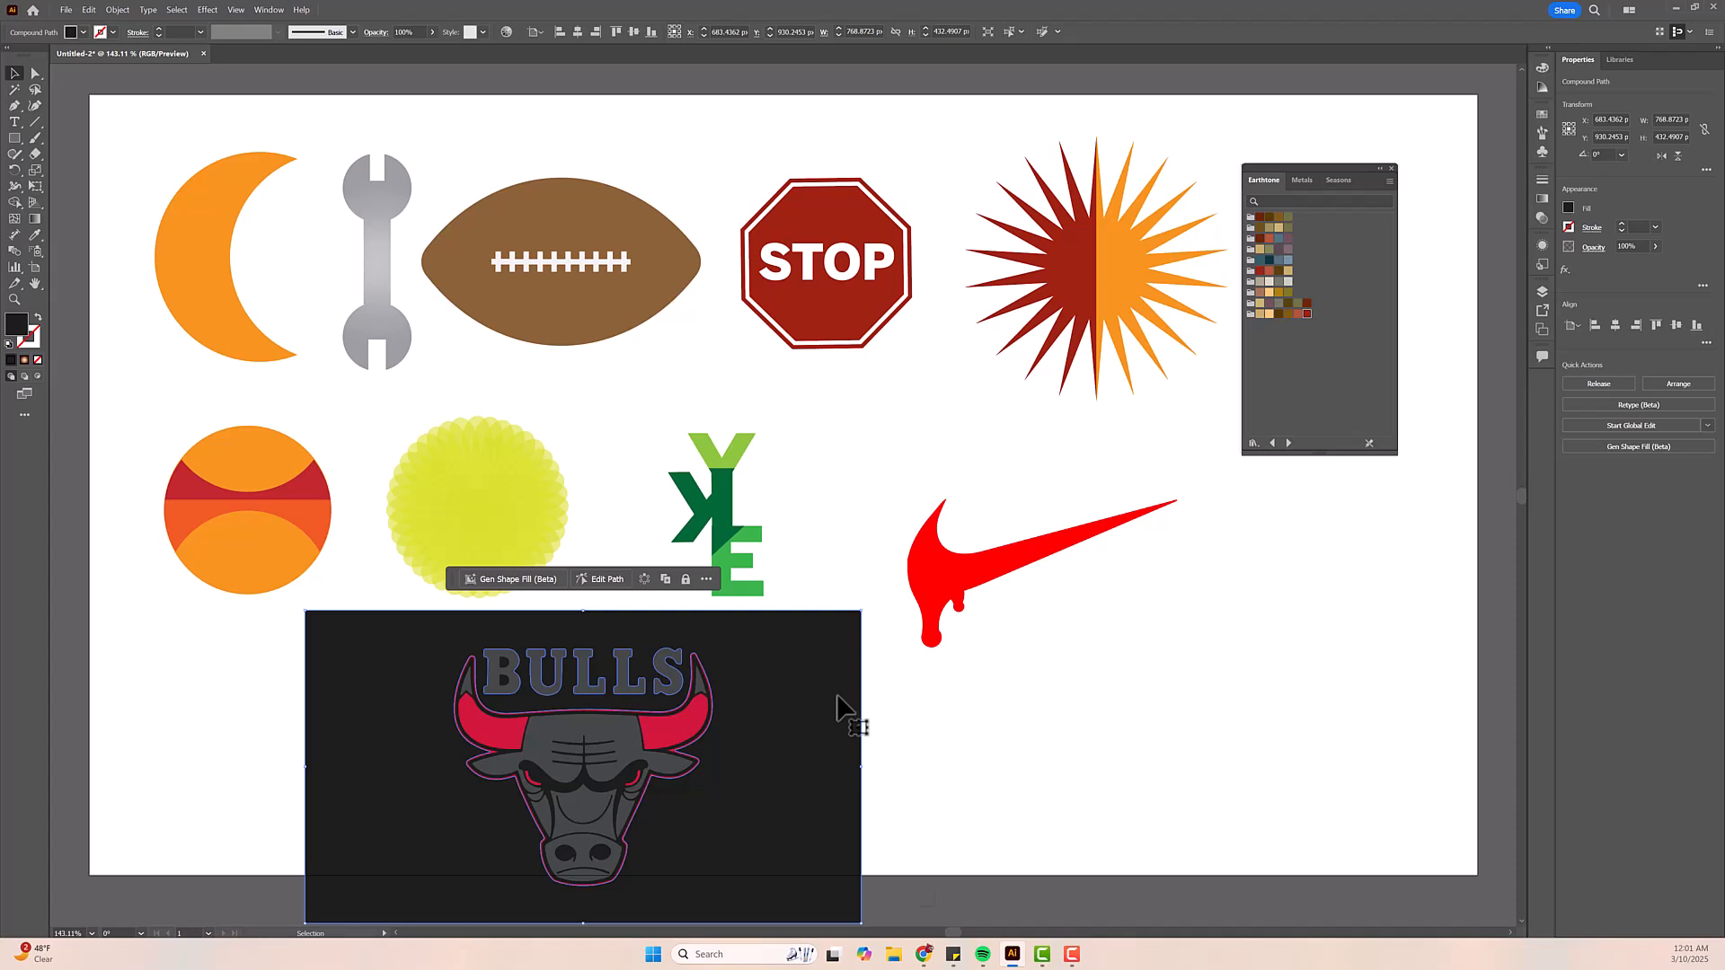
key("Delete")
left_click_drag(499, 642, 660, 702)
key("Delete")
left_click(672, 681)
key("Delete")
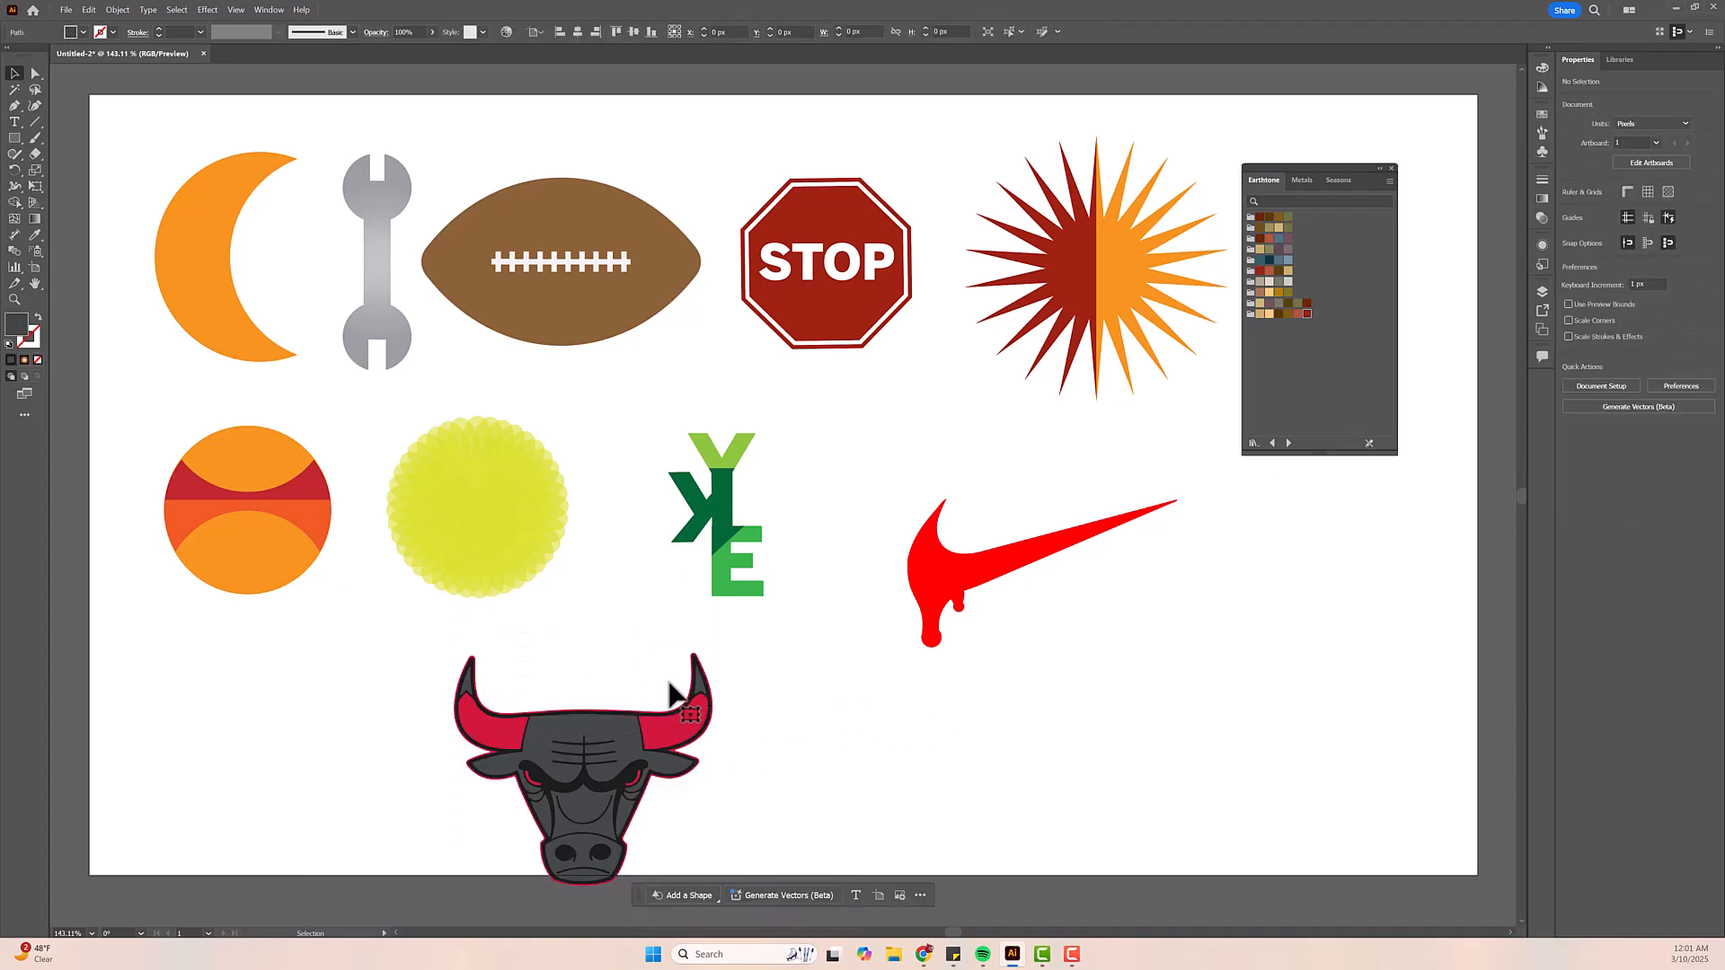
left_click_drag(416, 659, 724, 906)
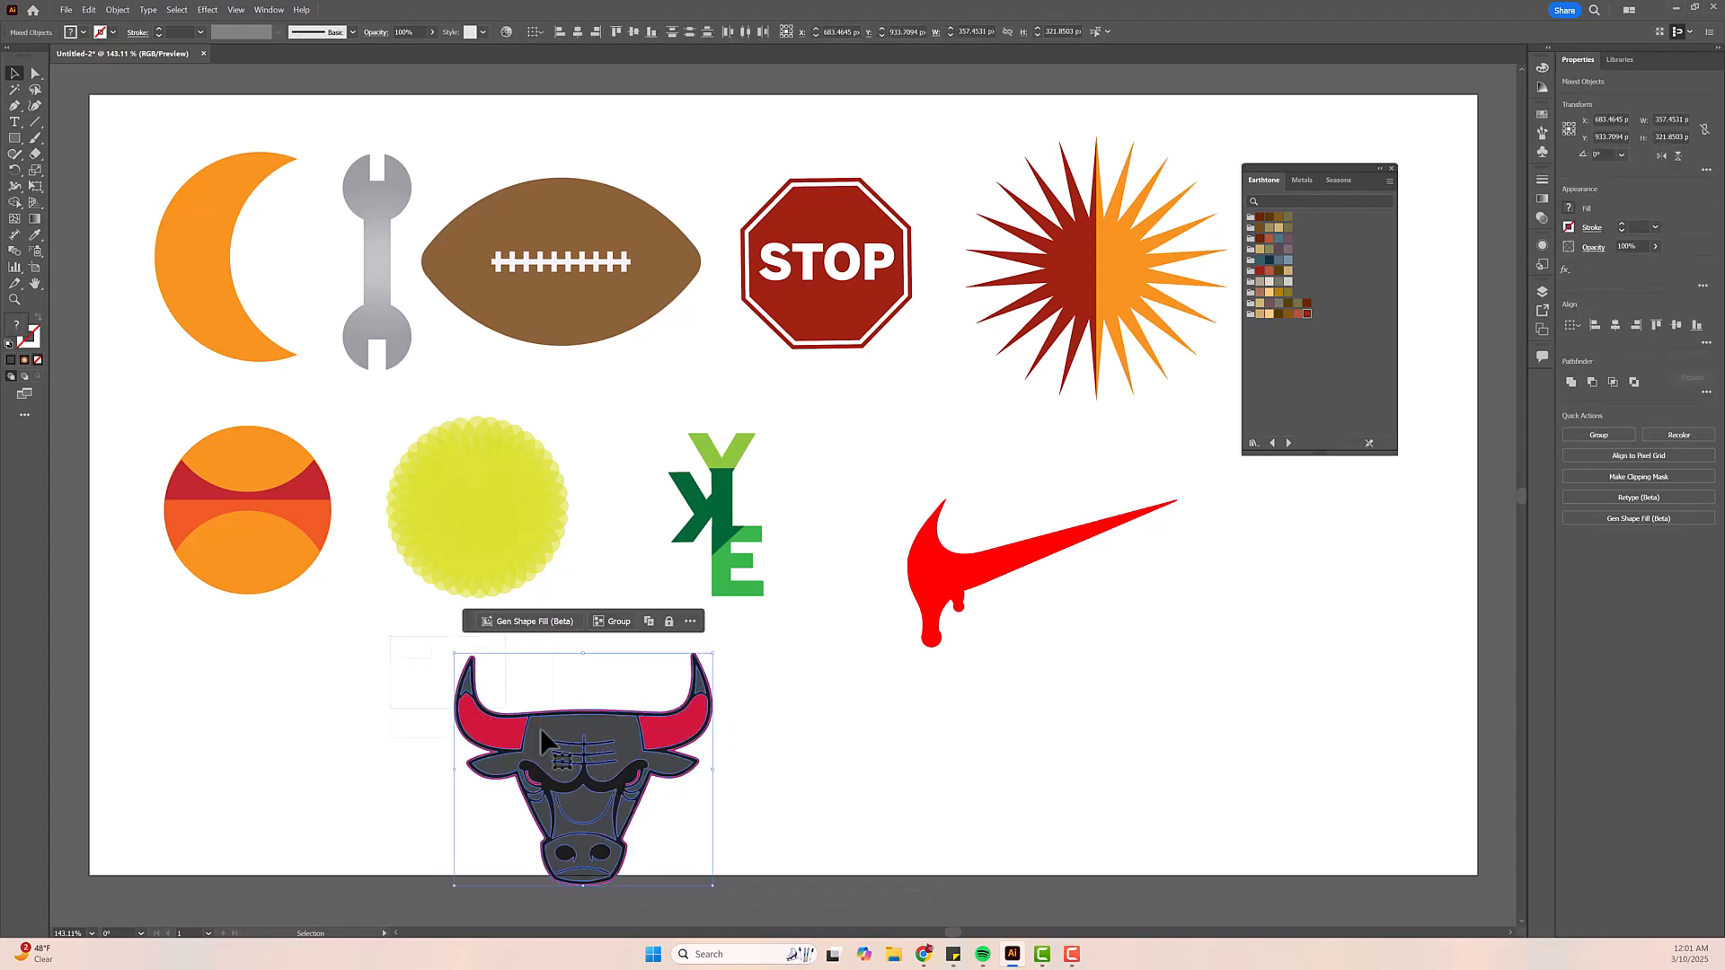
left_click_drag(636, 771, 1218, 800)
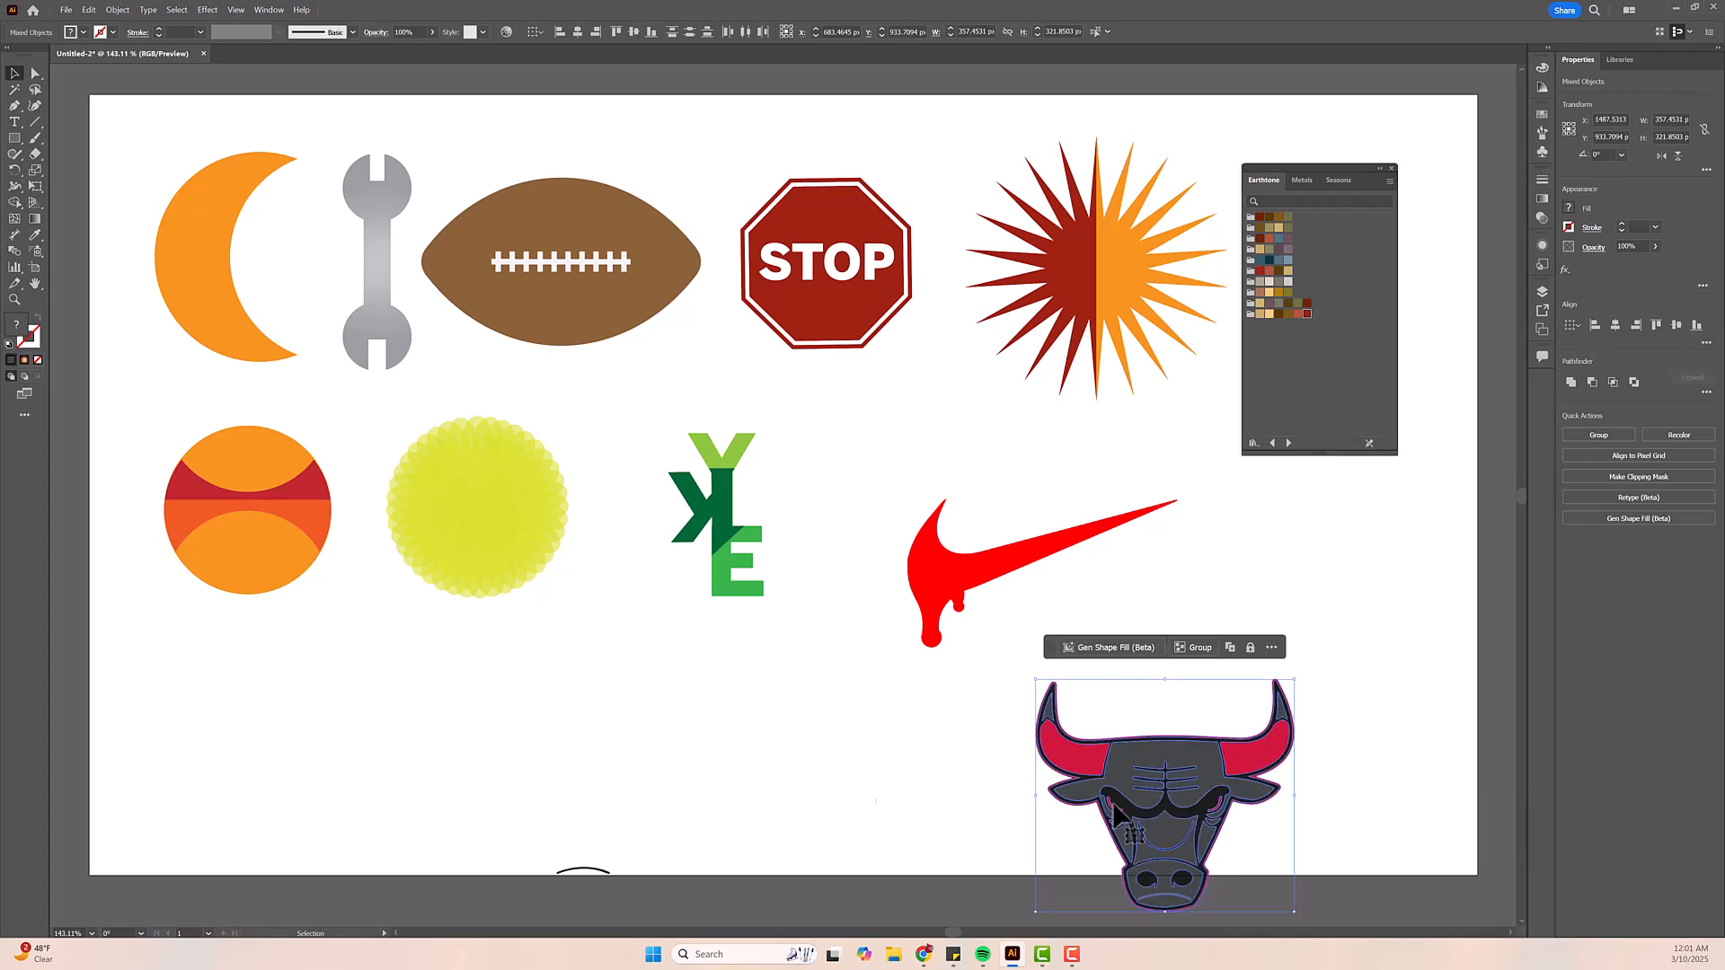
key("ctrl+z")
key("v")
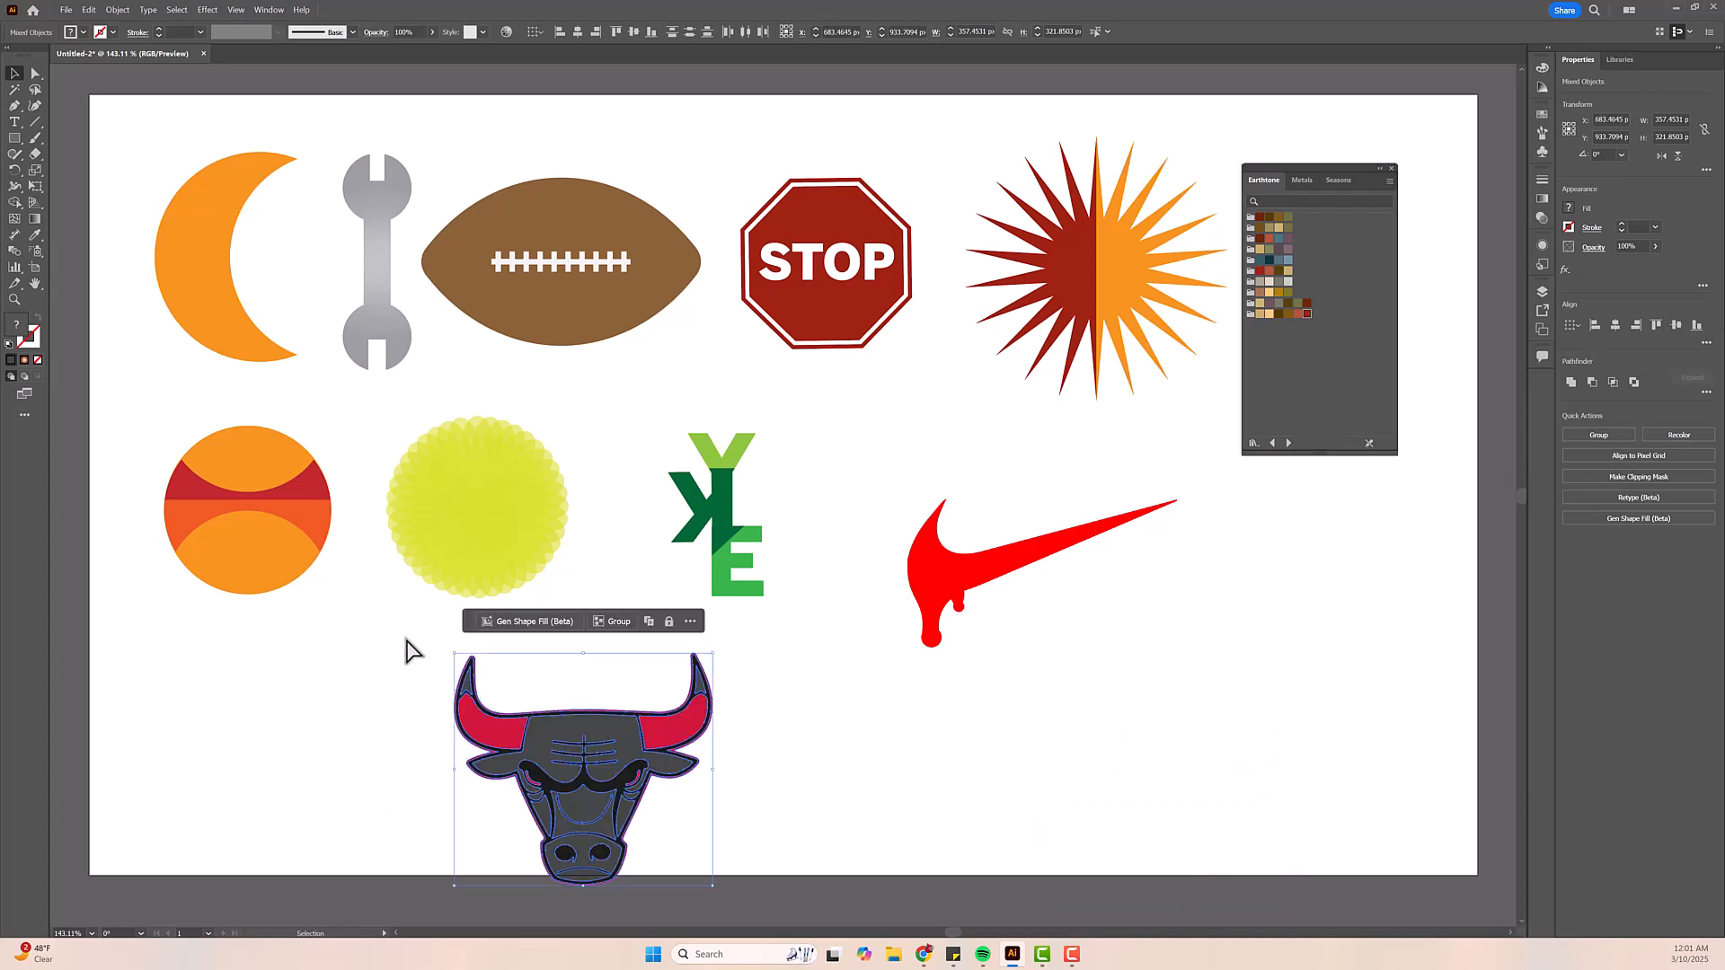
- Move the whole bull head to the empty area below the red hammer logo and deselect it
scroll(752, 936, "down", 2)
scroll(788, 928, "down", 1)
left_click_drag(634, 725, 1103, 805)
left_click(1269, 709)
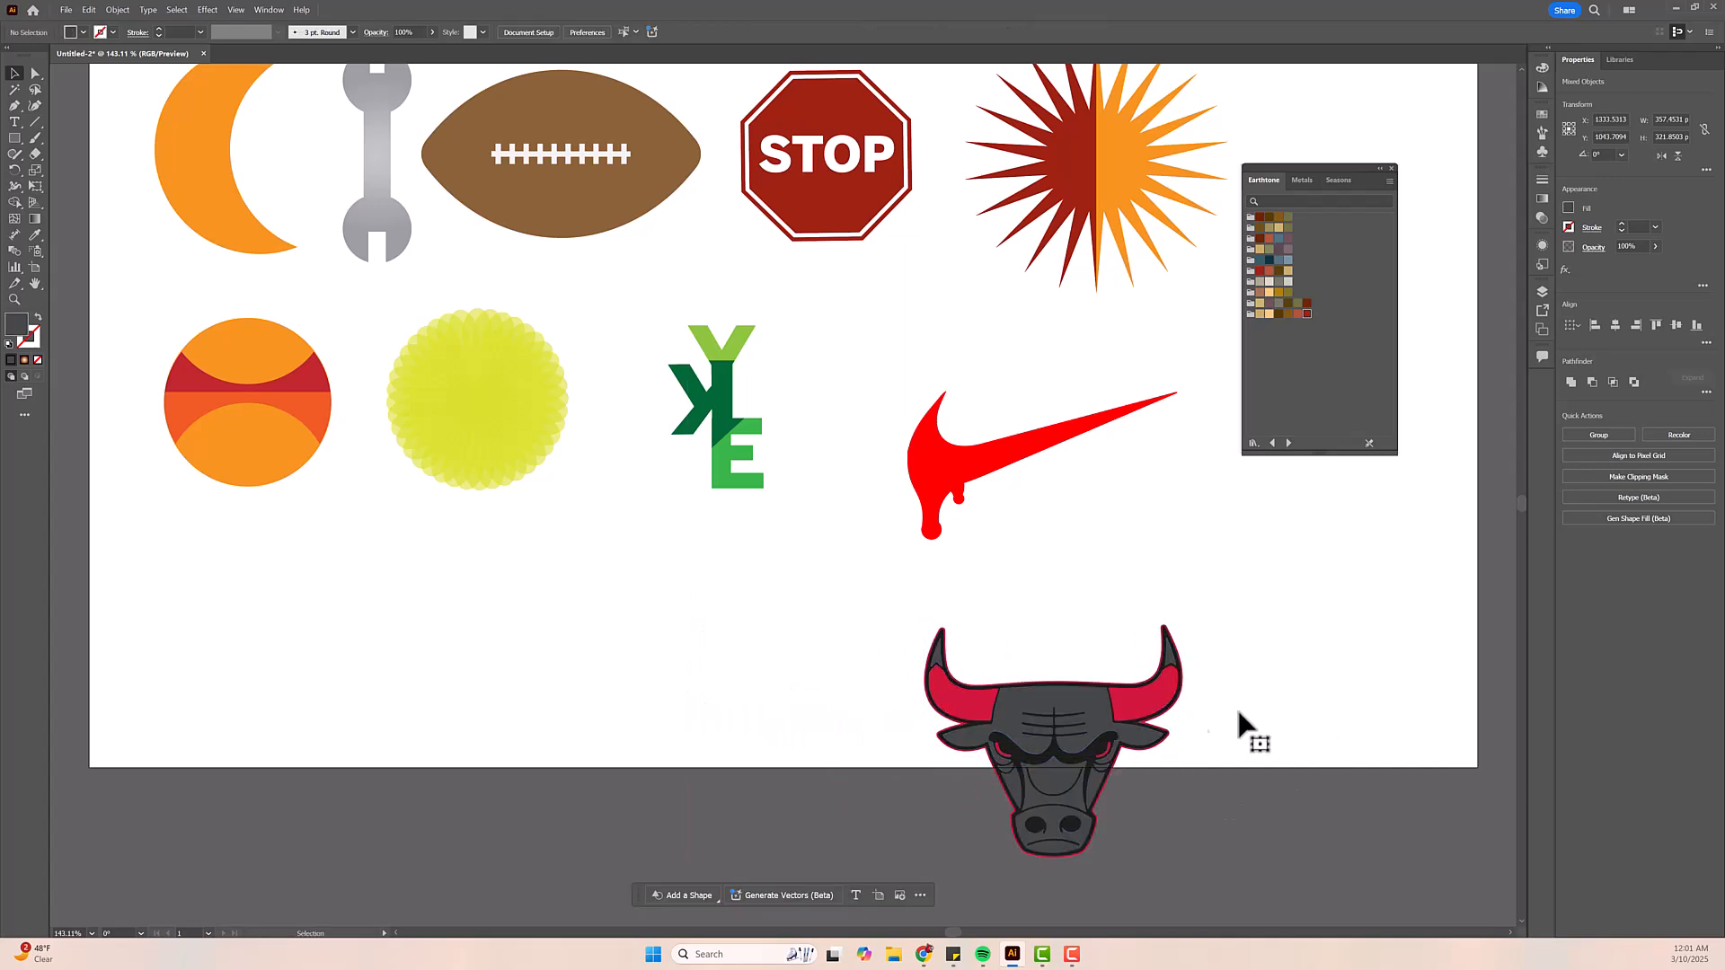
- Select all parts with the red horn's fill color and recolor them dark navy blue
left_click(1166, 699)
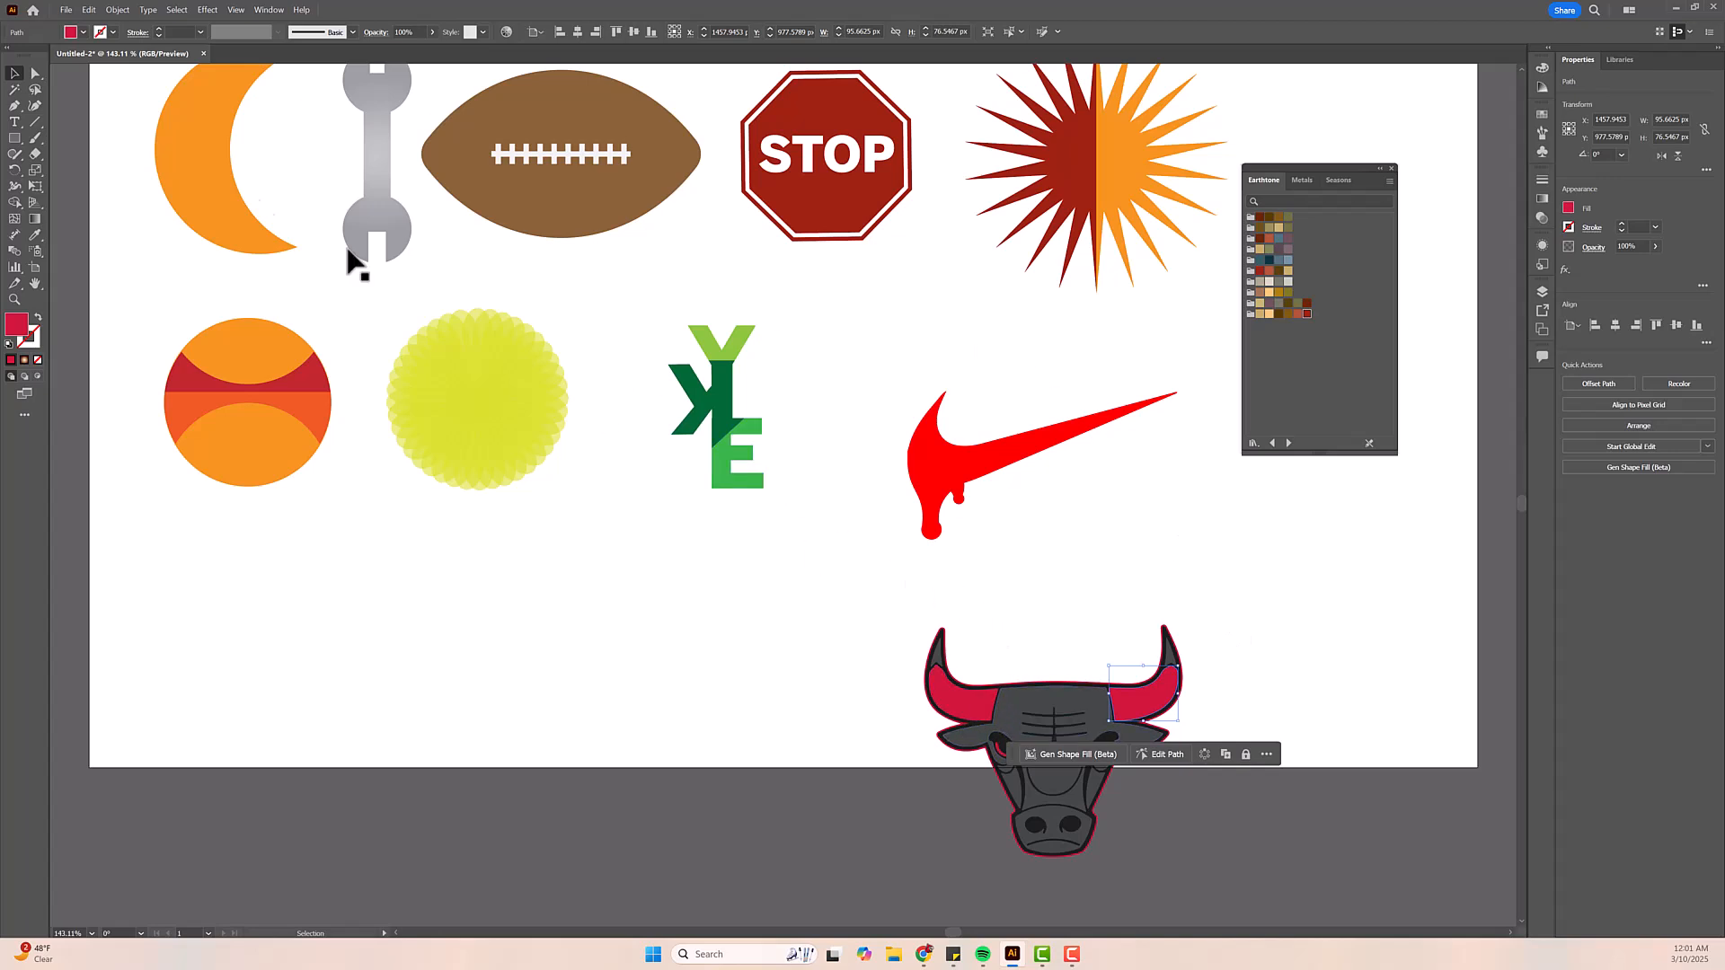
left_click(180, 10)
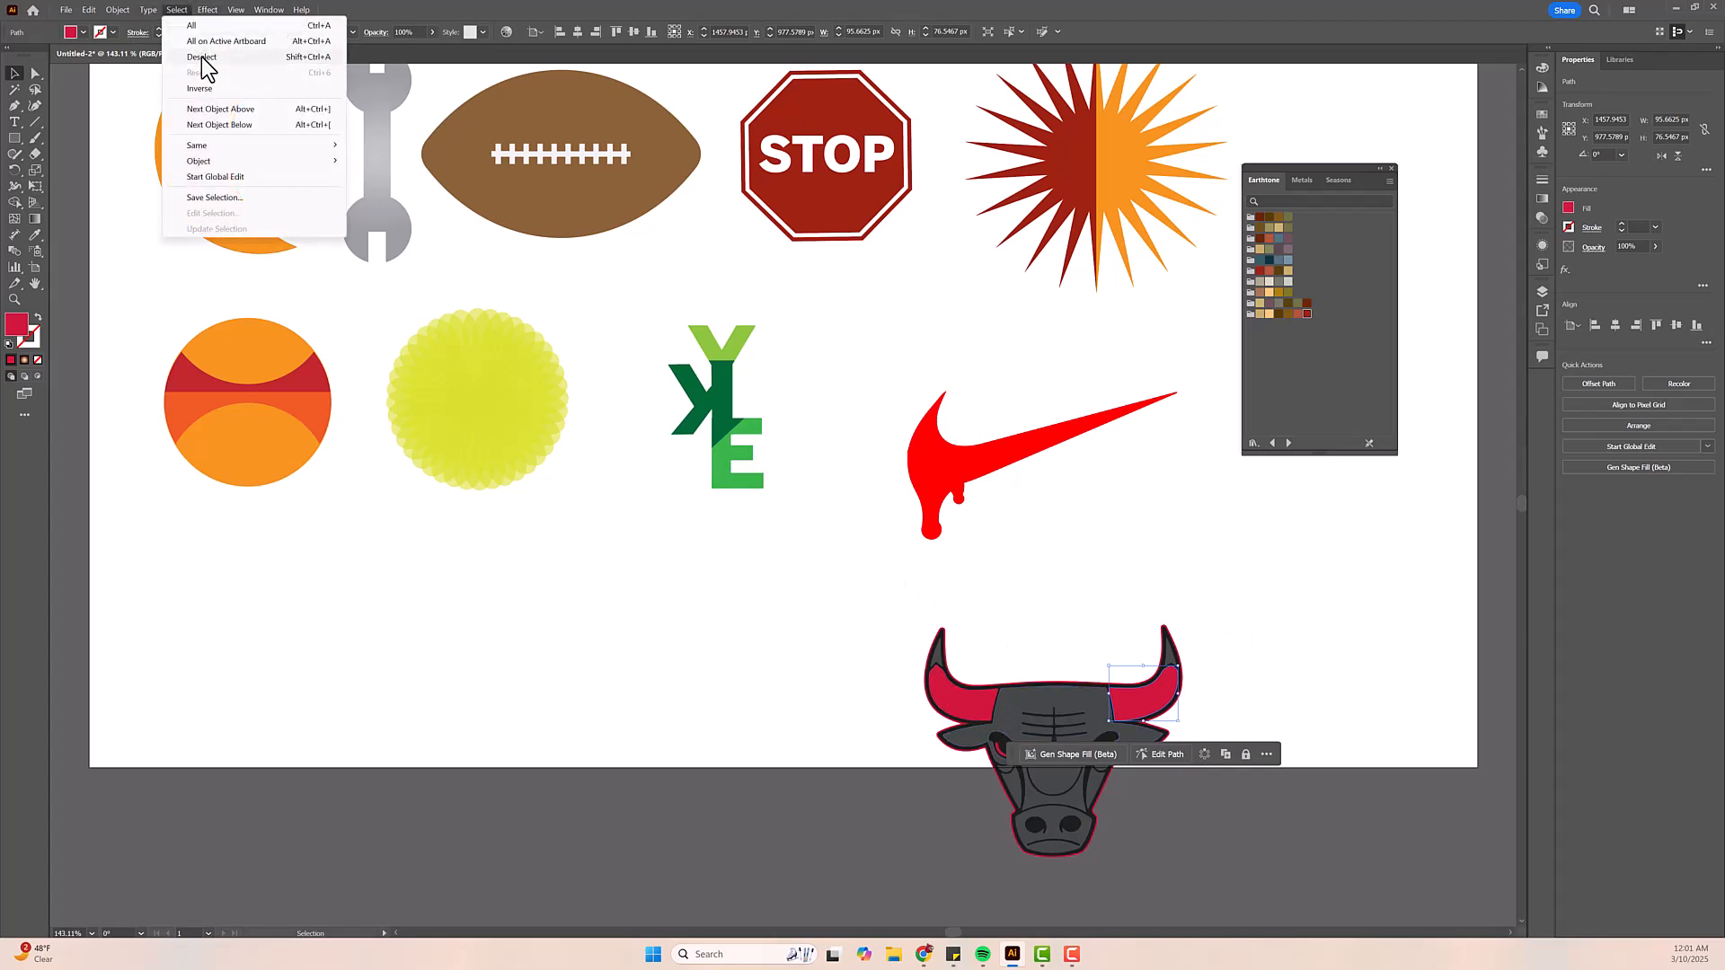
mouse_move(223, 145)
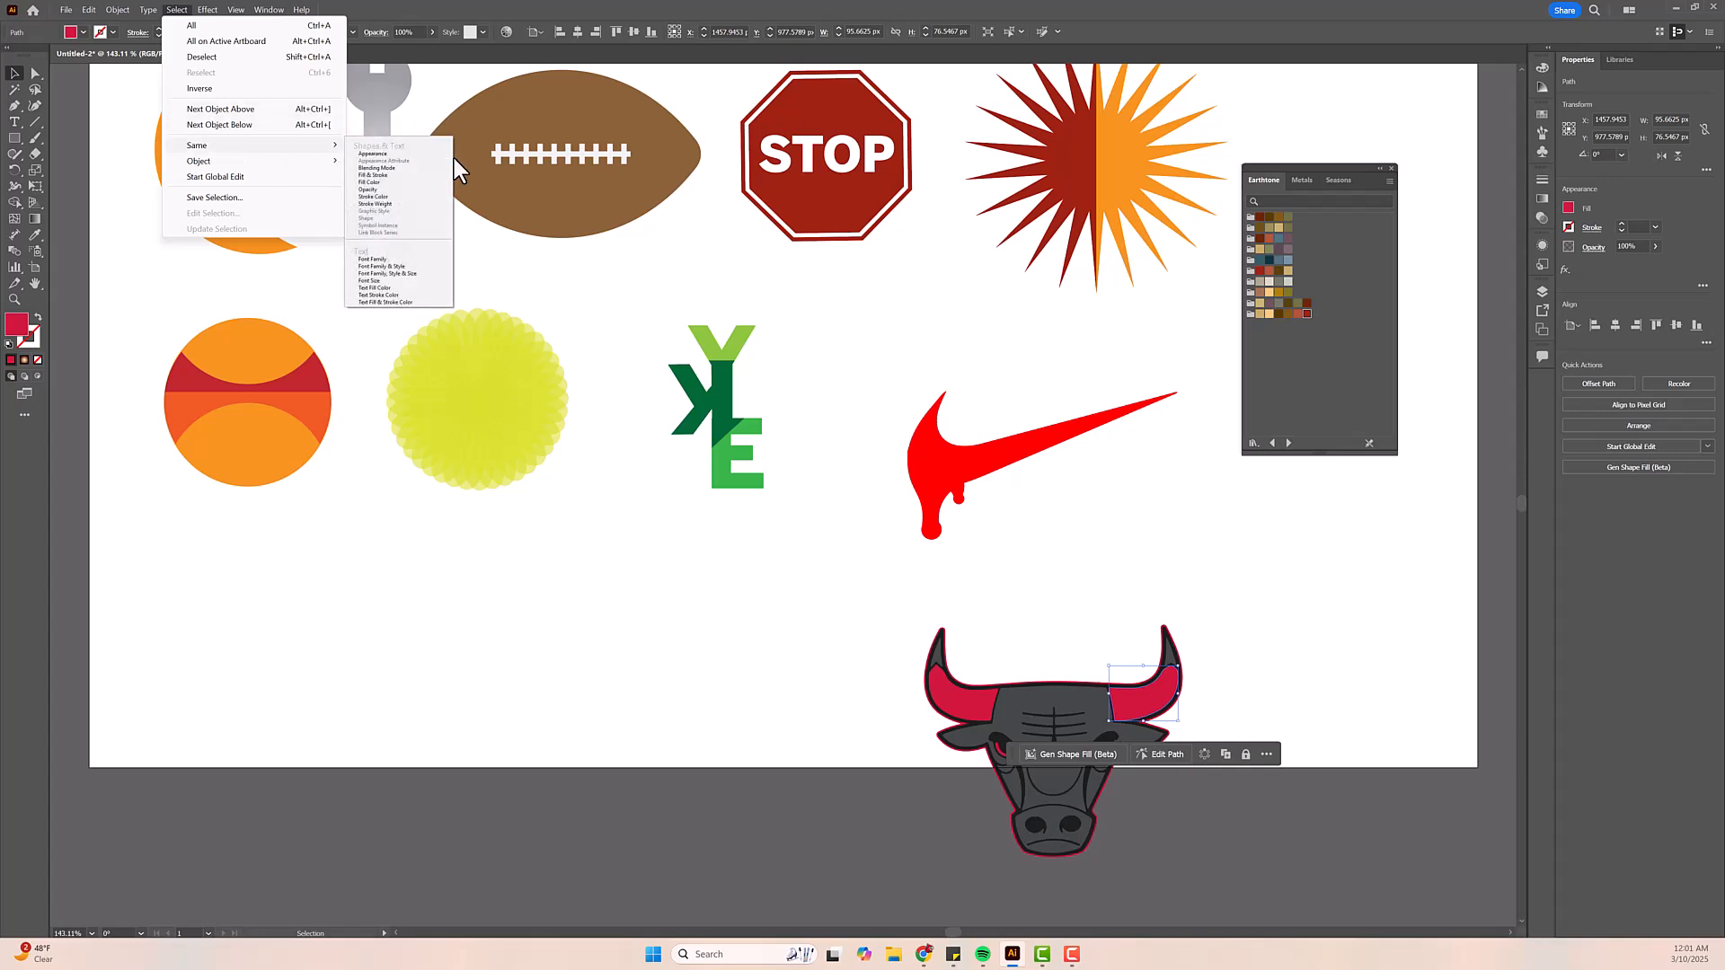
left_click(404, 182)
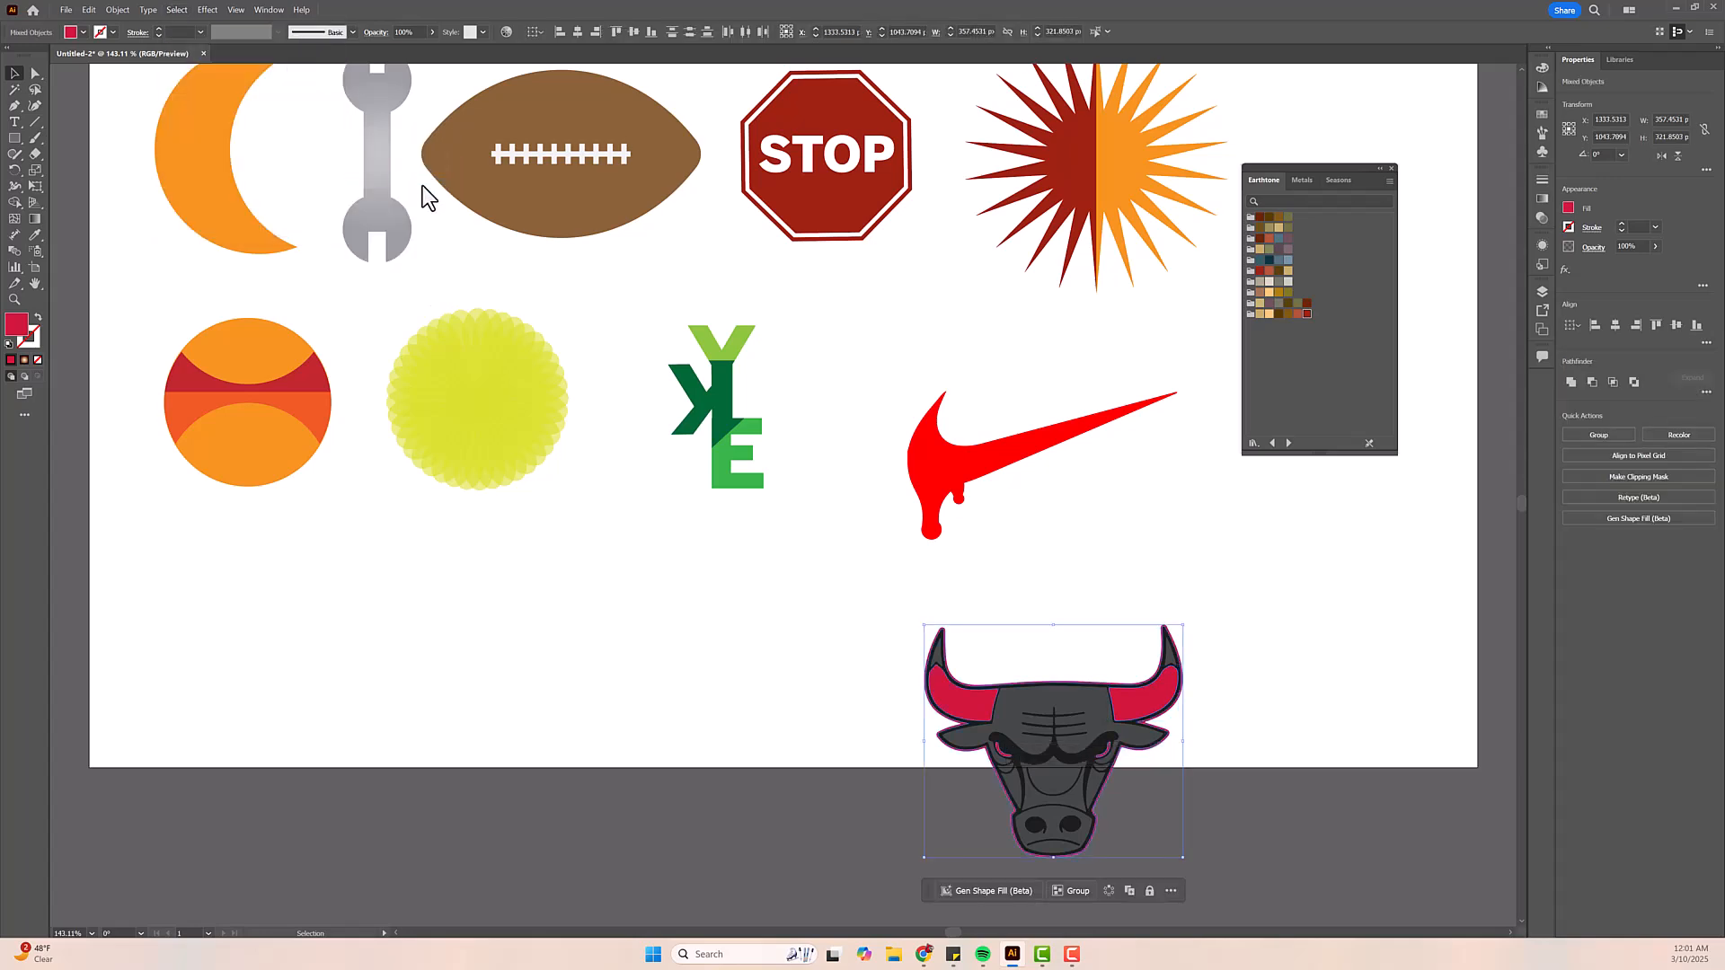
left_click(1568, 208)
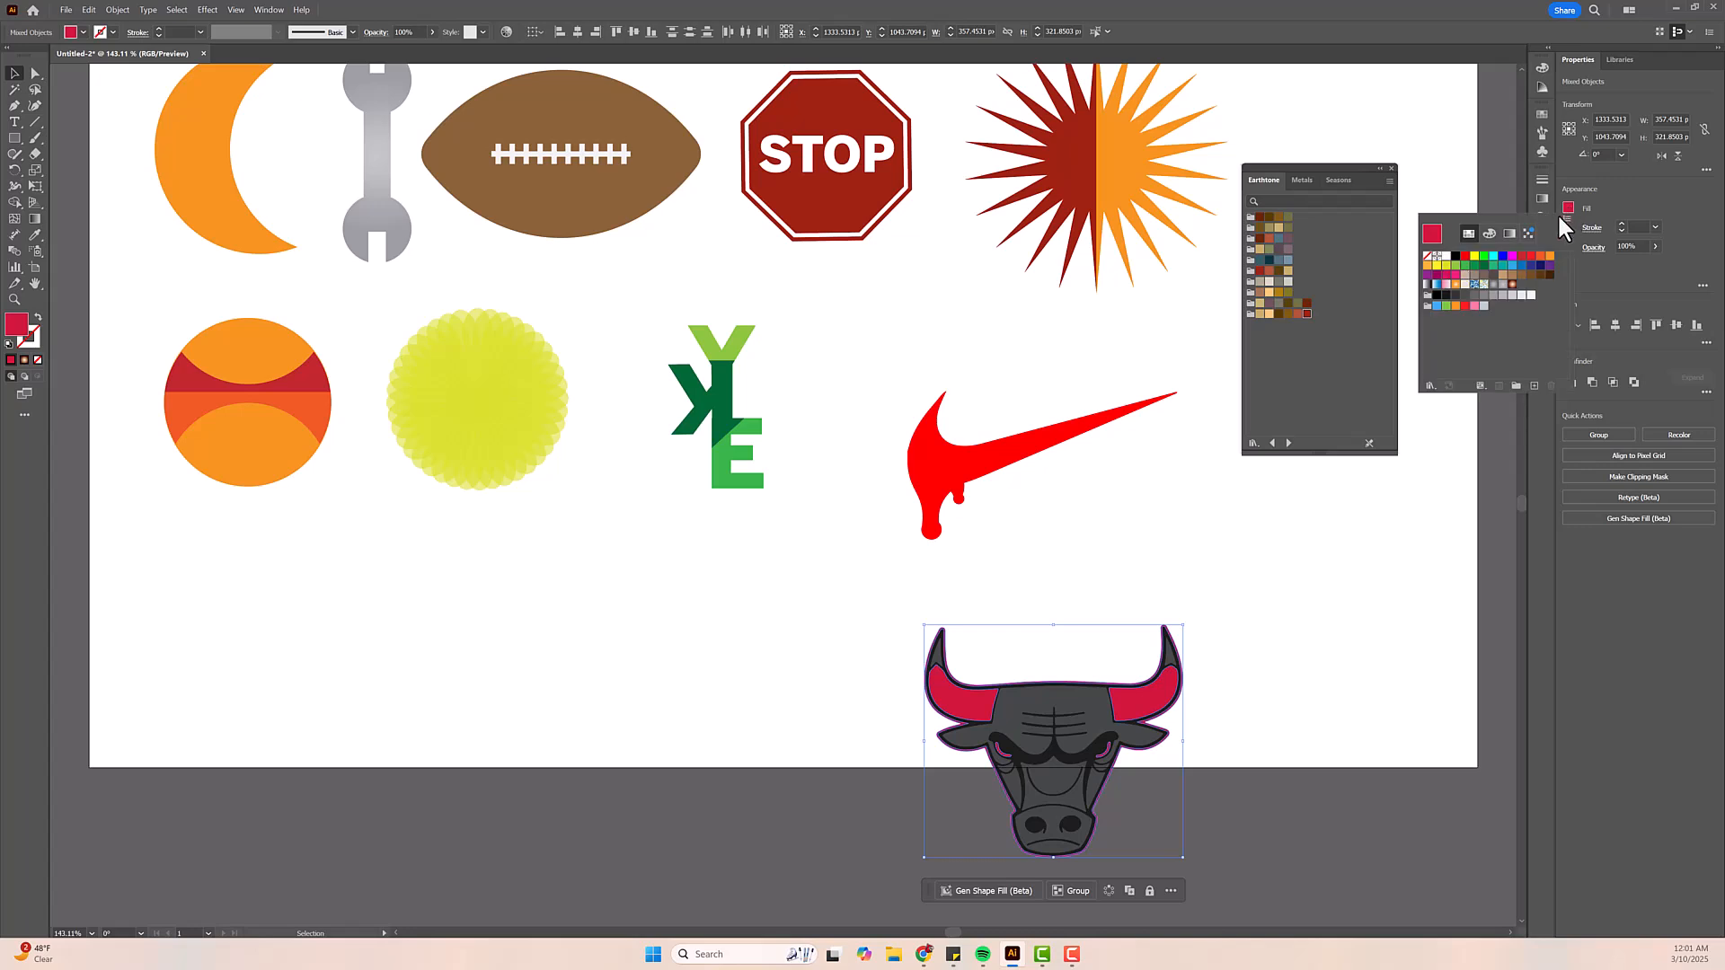
left_click(1538, 267)
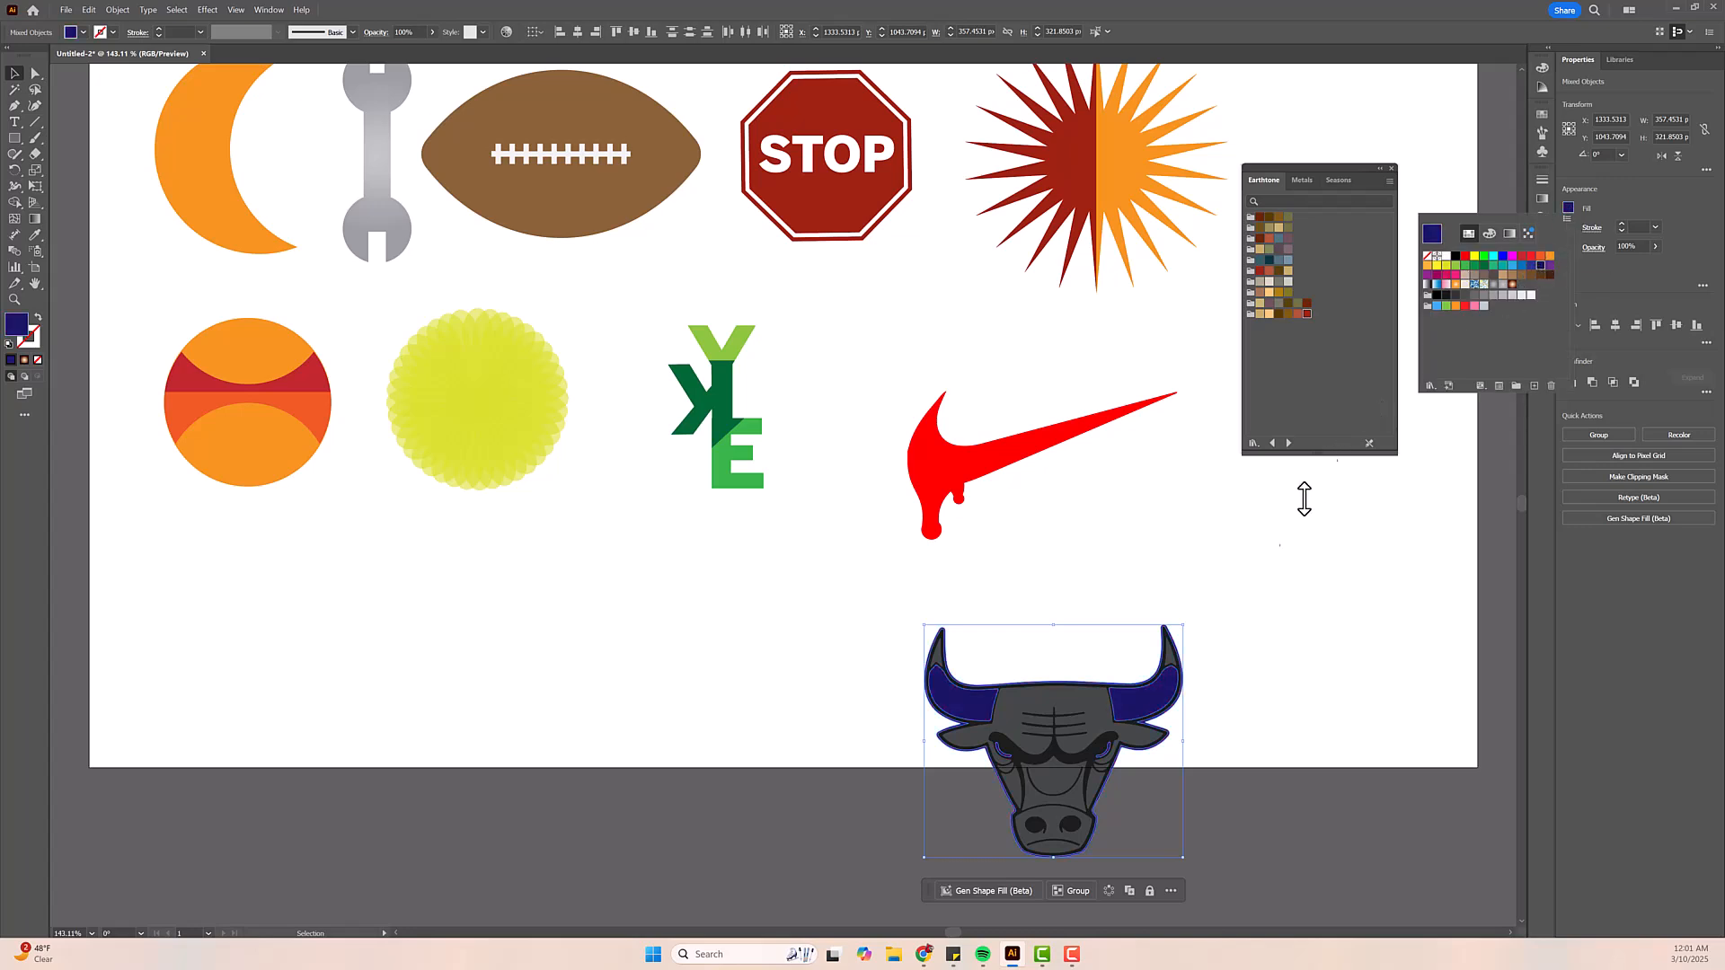
left_click(1246, 589)
left_click(1260, 582)
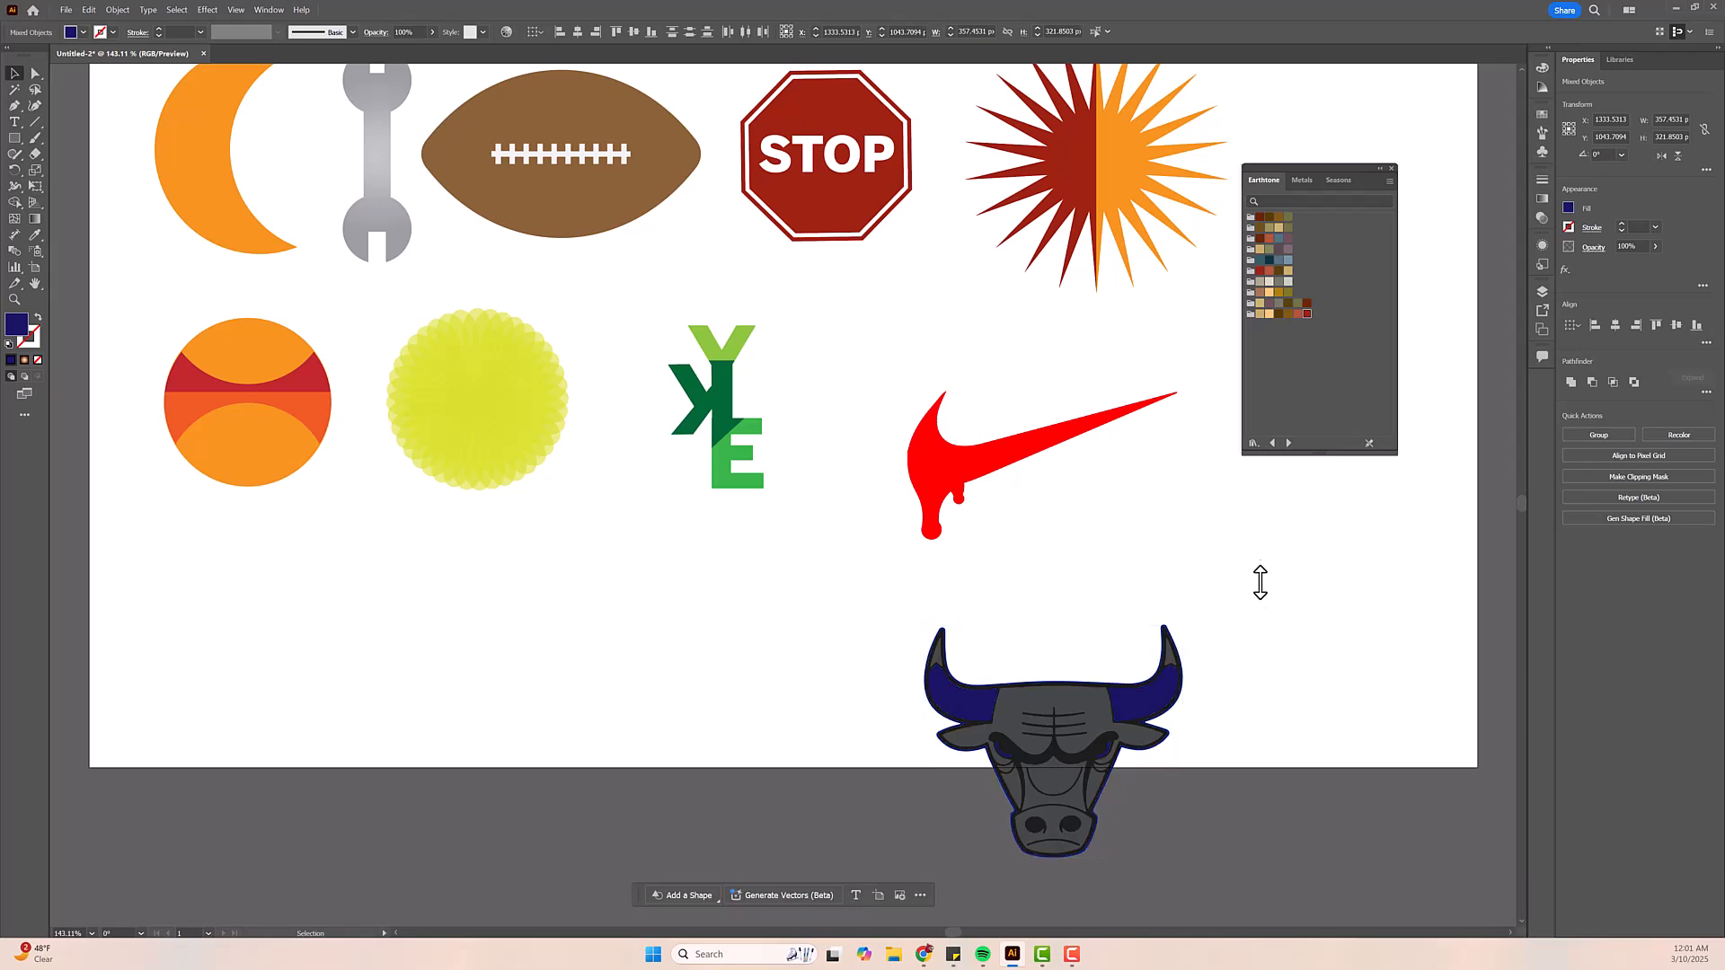
- Select every part sharing the bull face's dark gray fill color and recolor them purple
left_click(1073, 710)
left_click(182, 10)
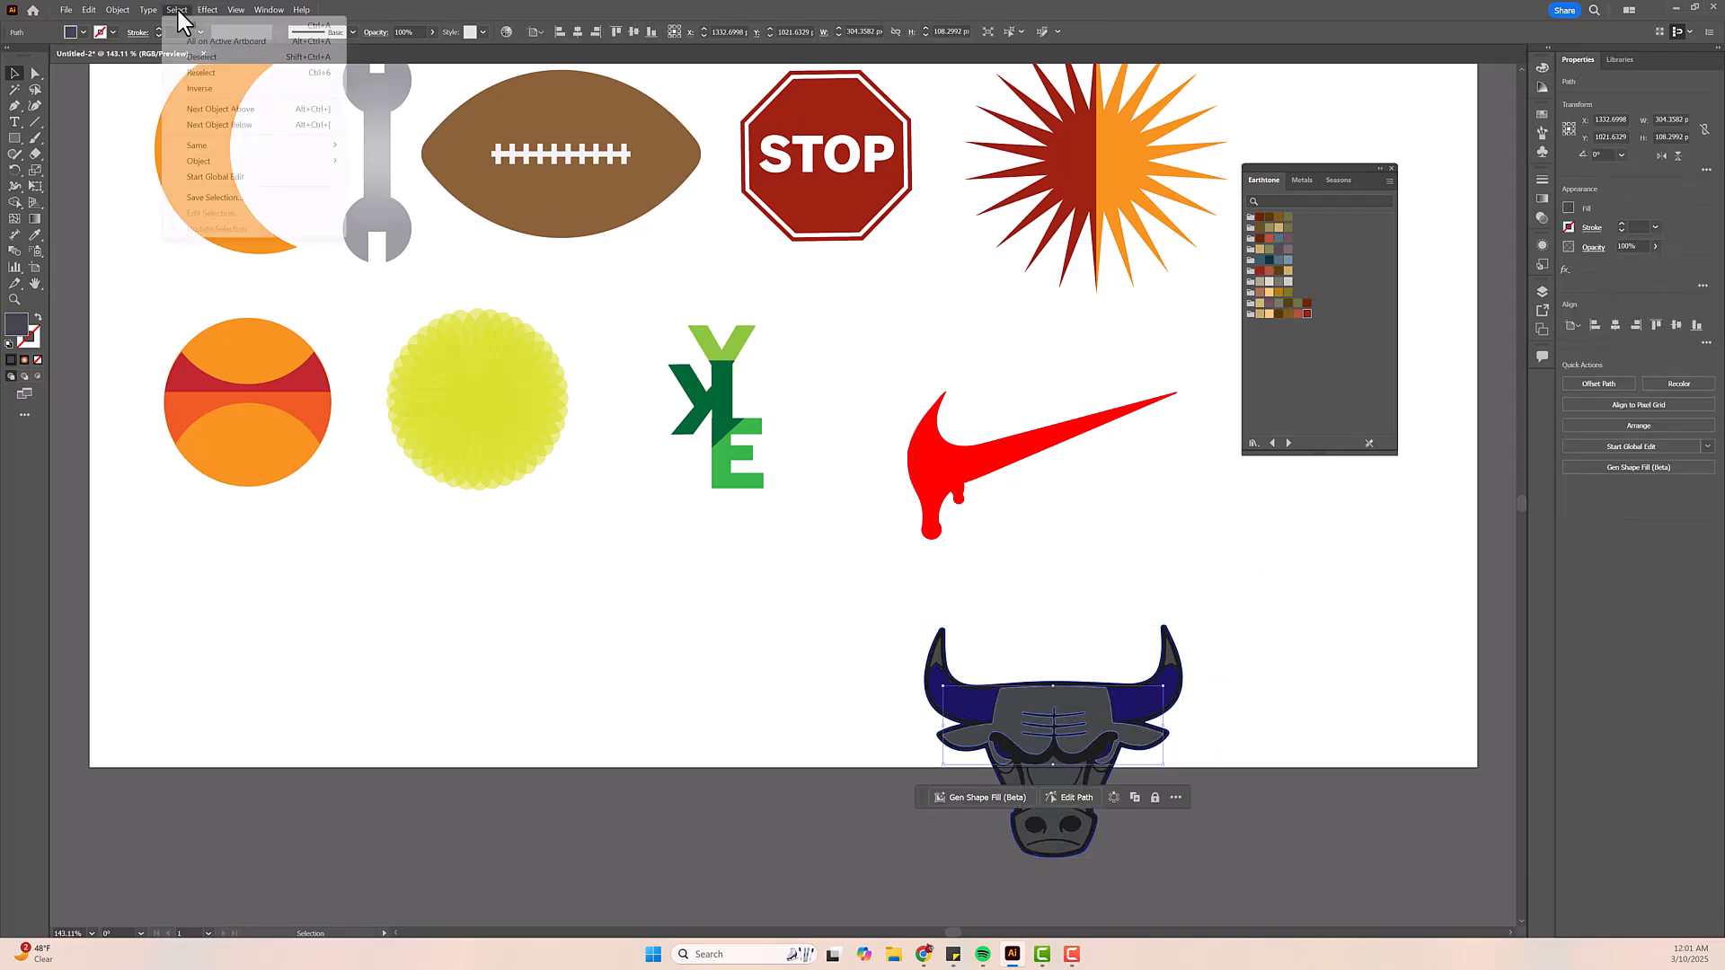
mouse_move(221, 146)
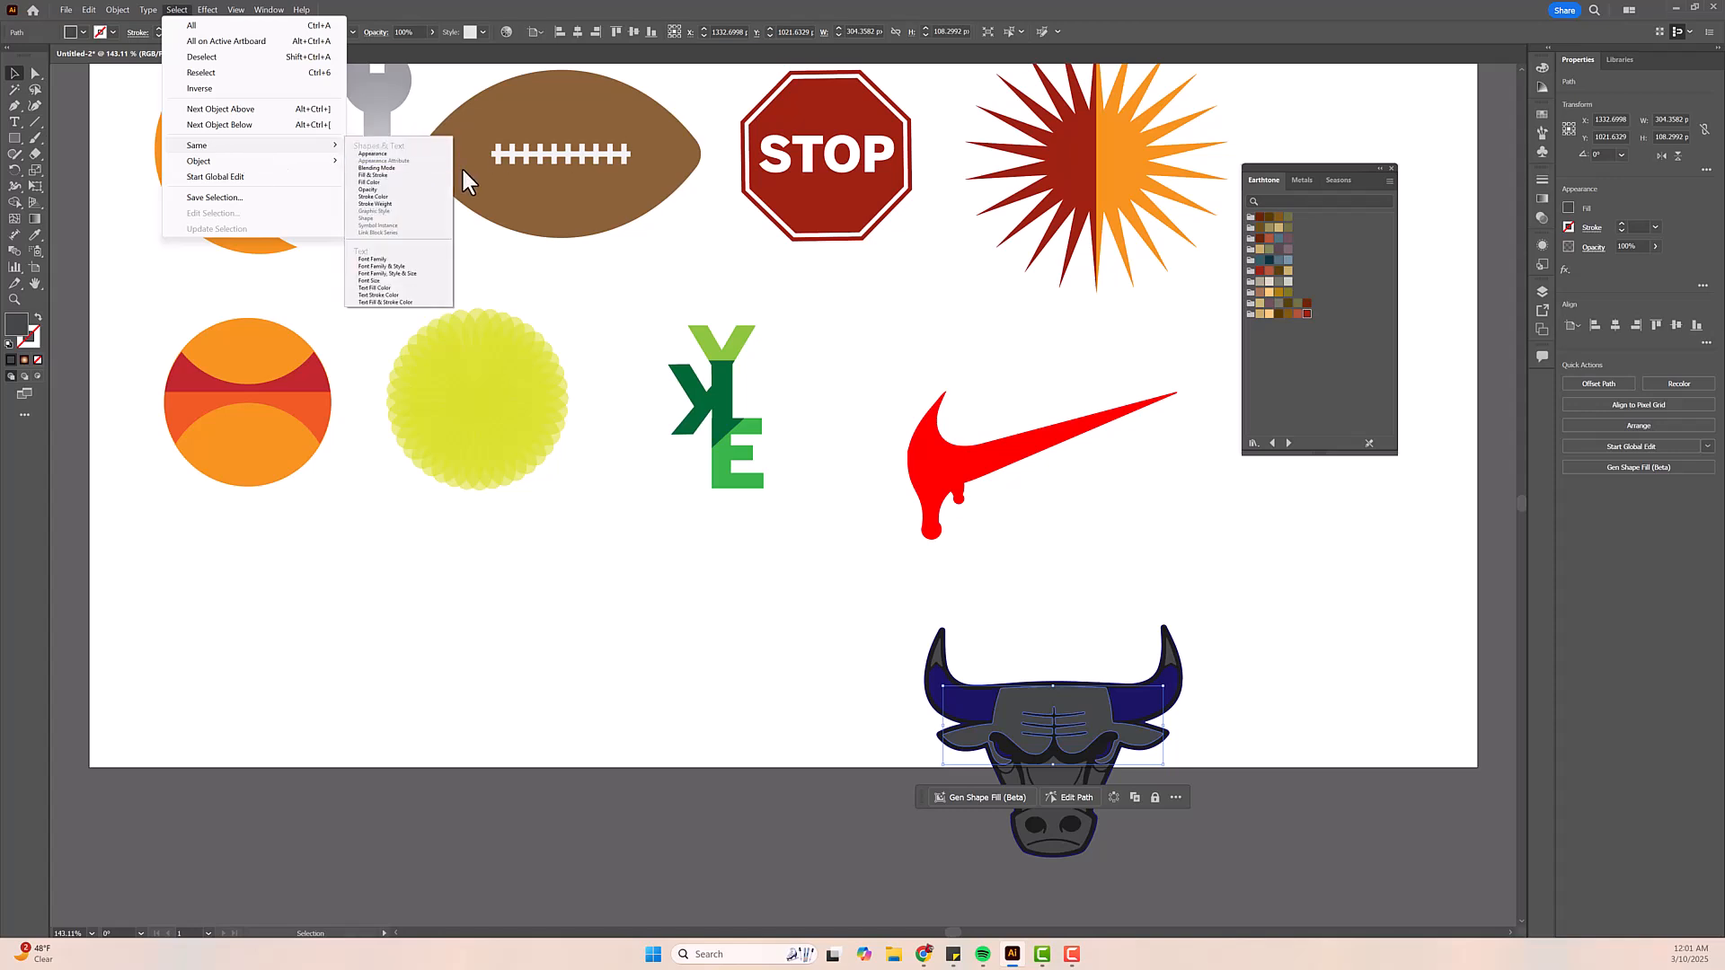
left_click(400, 184)
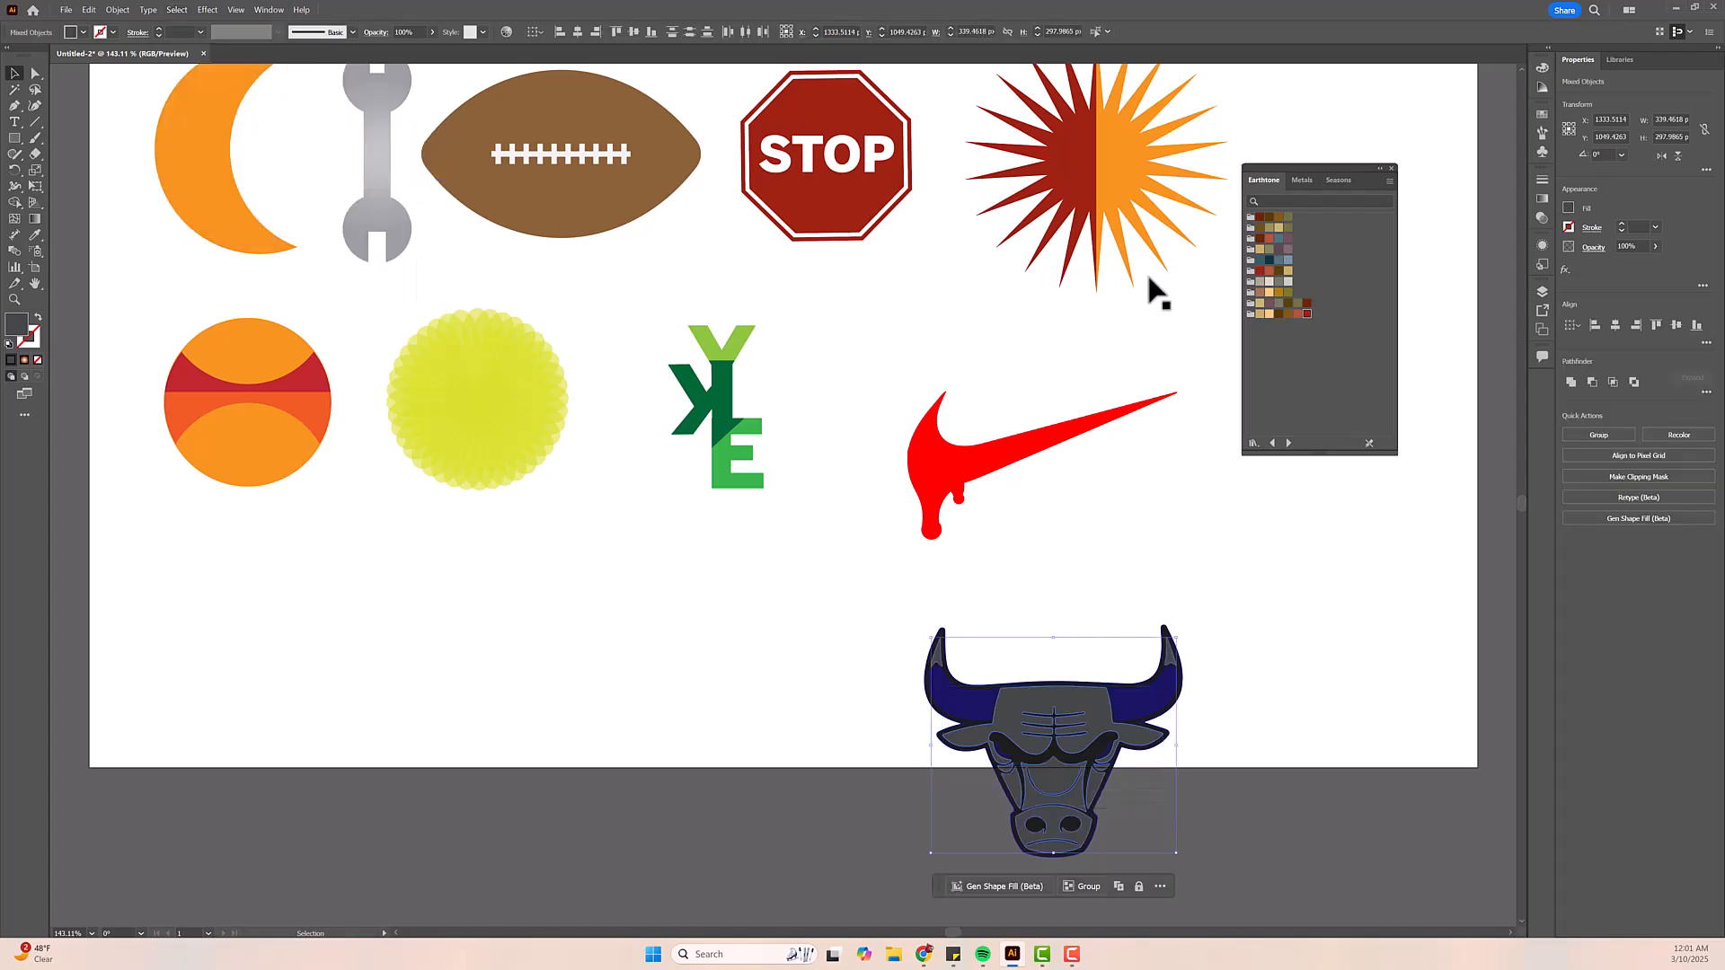
left_click(1569, 207)
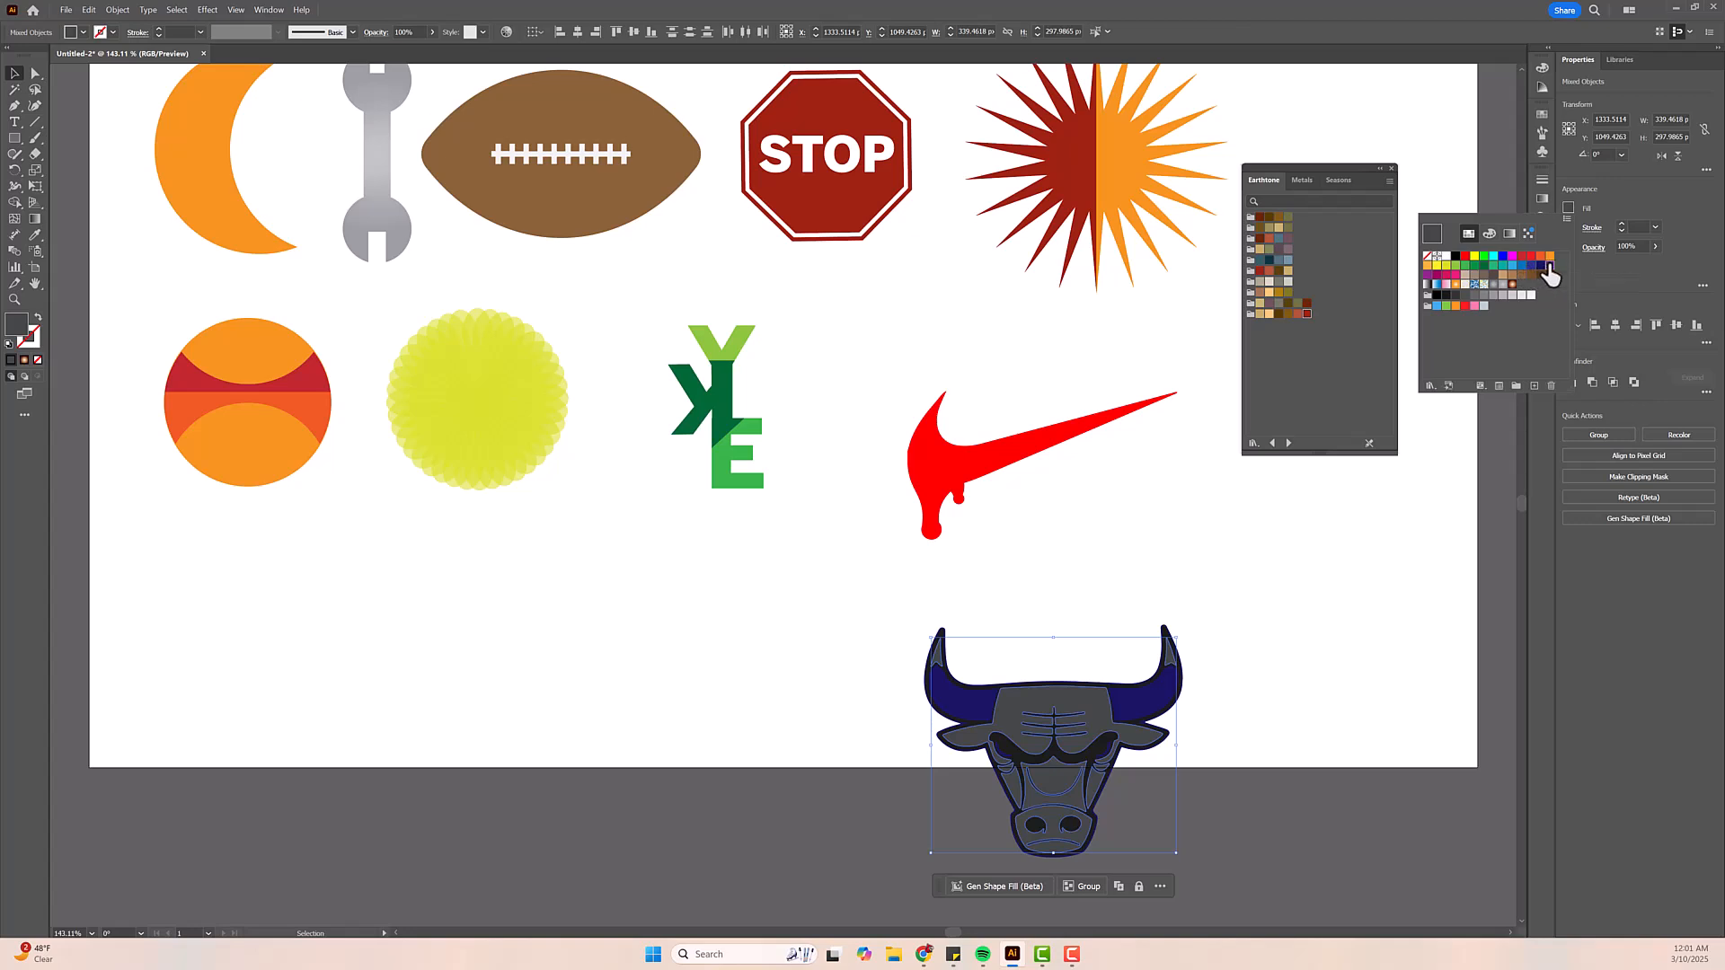
left_click(1242, 550)
left_click(1242, 550)
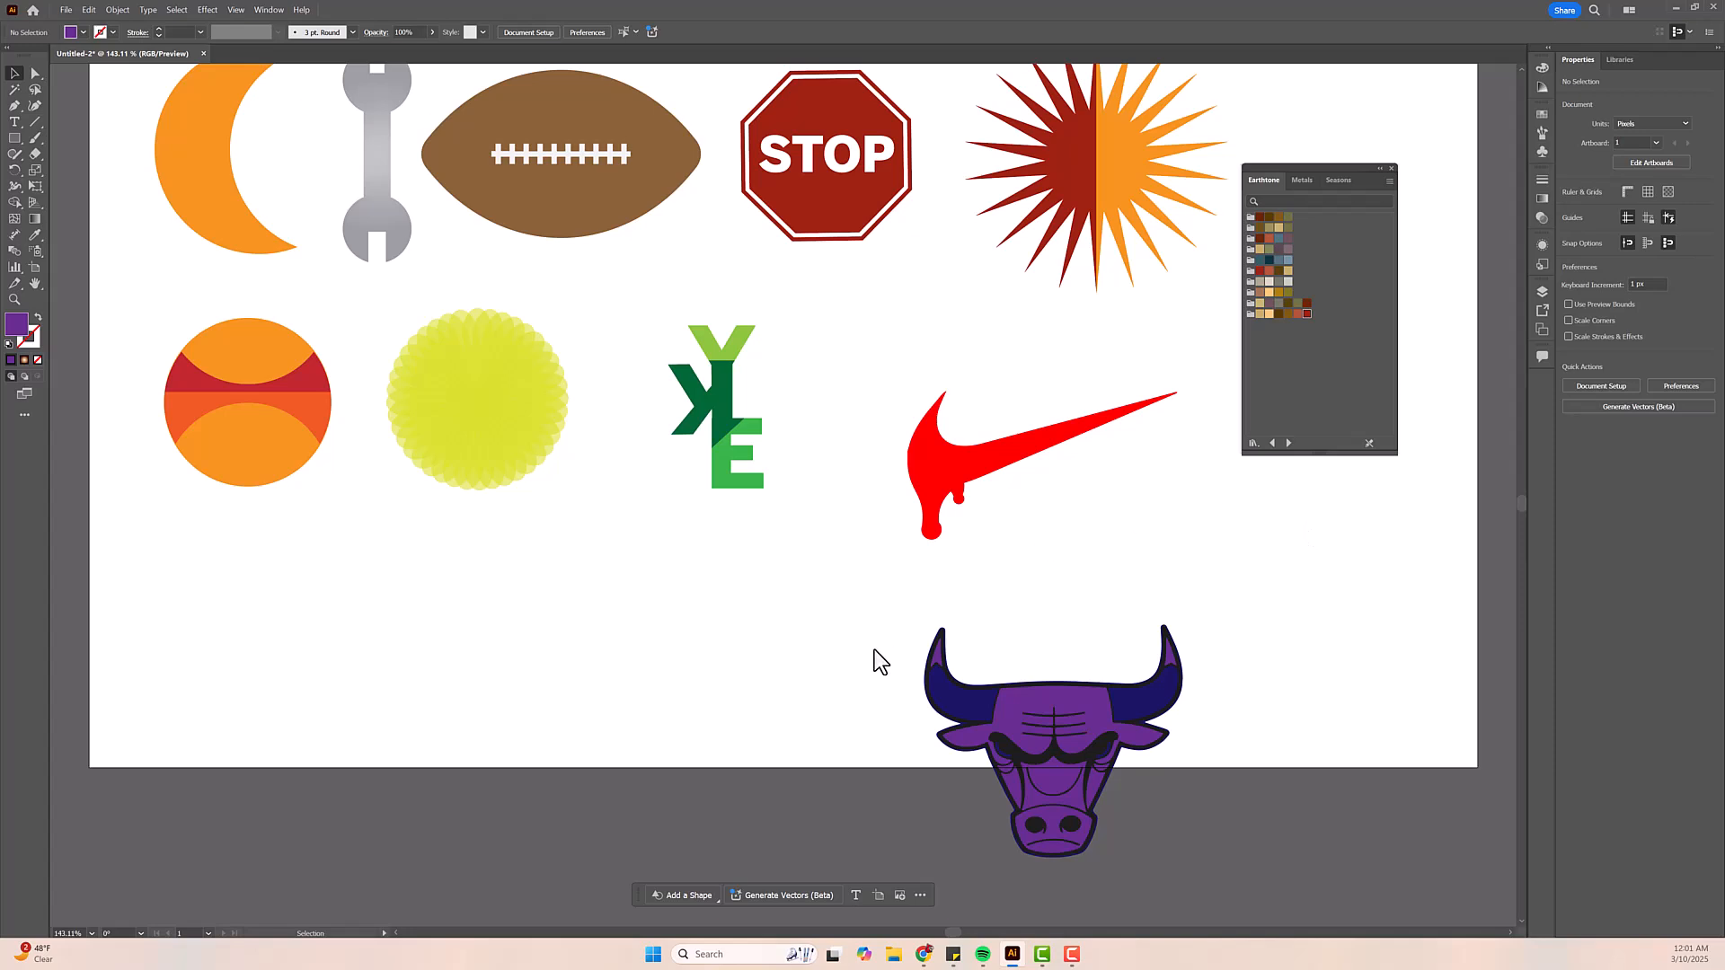
- Group all the bull head pieces and move the group to the empty area below the orange-and-red ball
left_click_drag(1048, 688, 1263, 890)
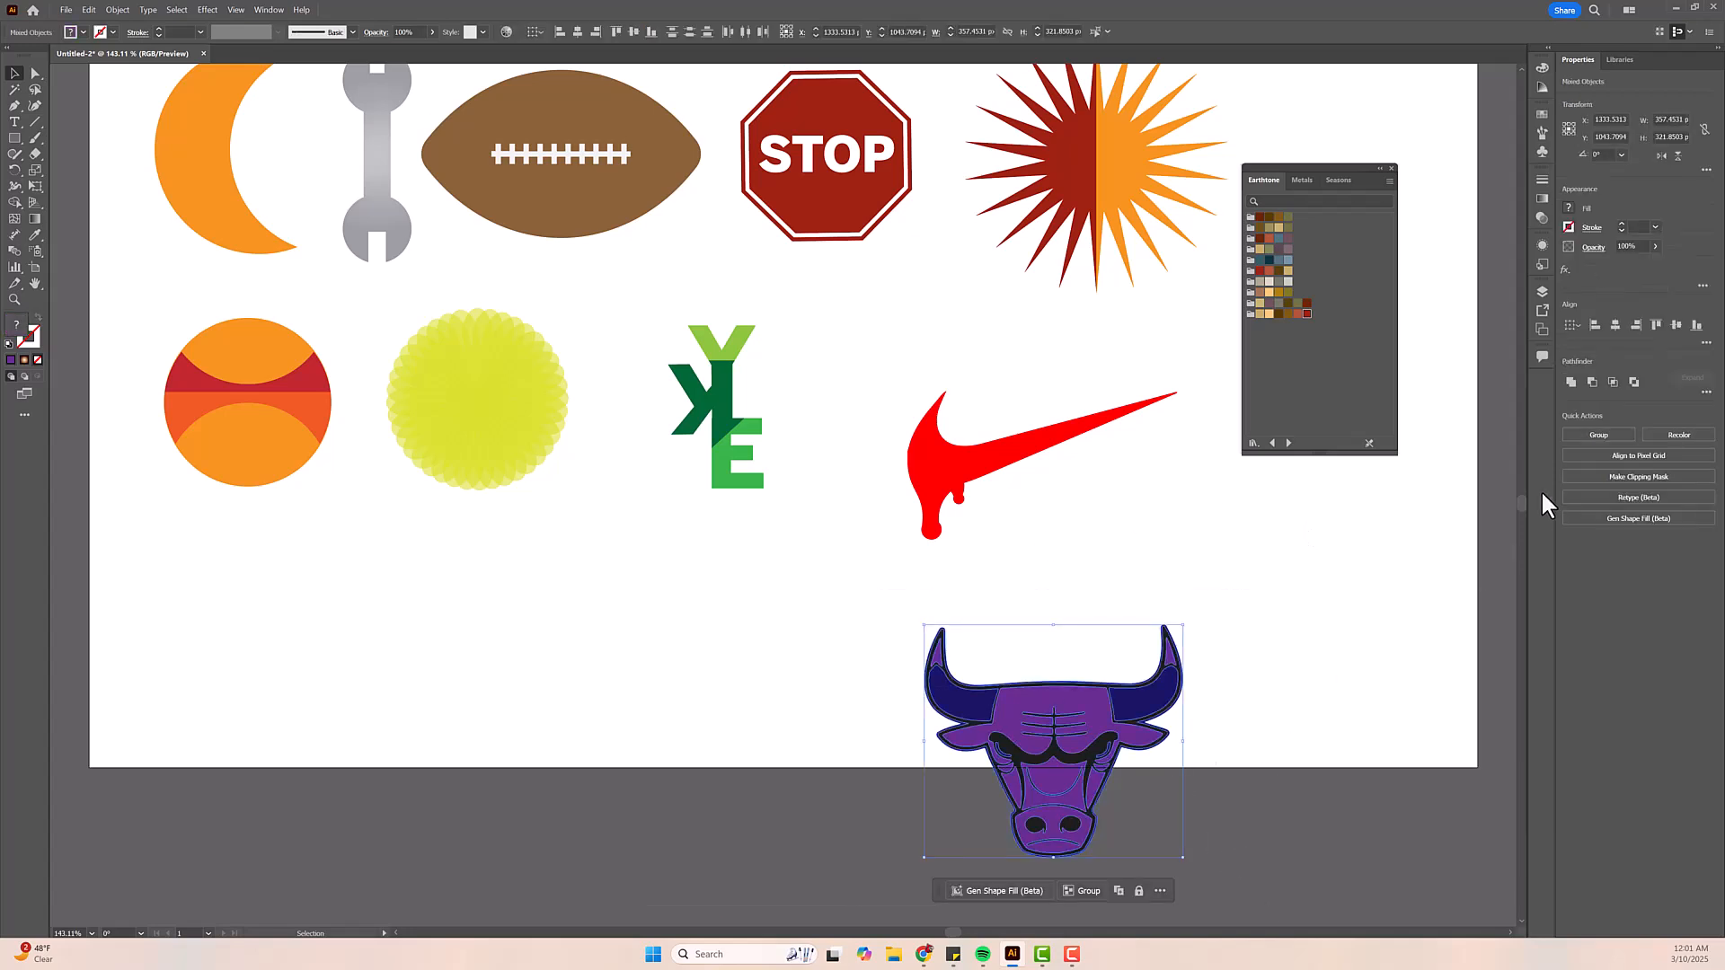
left_click(1300, 633)
left_click_drag(1080, 747, 310, 642)
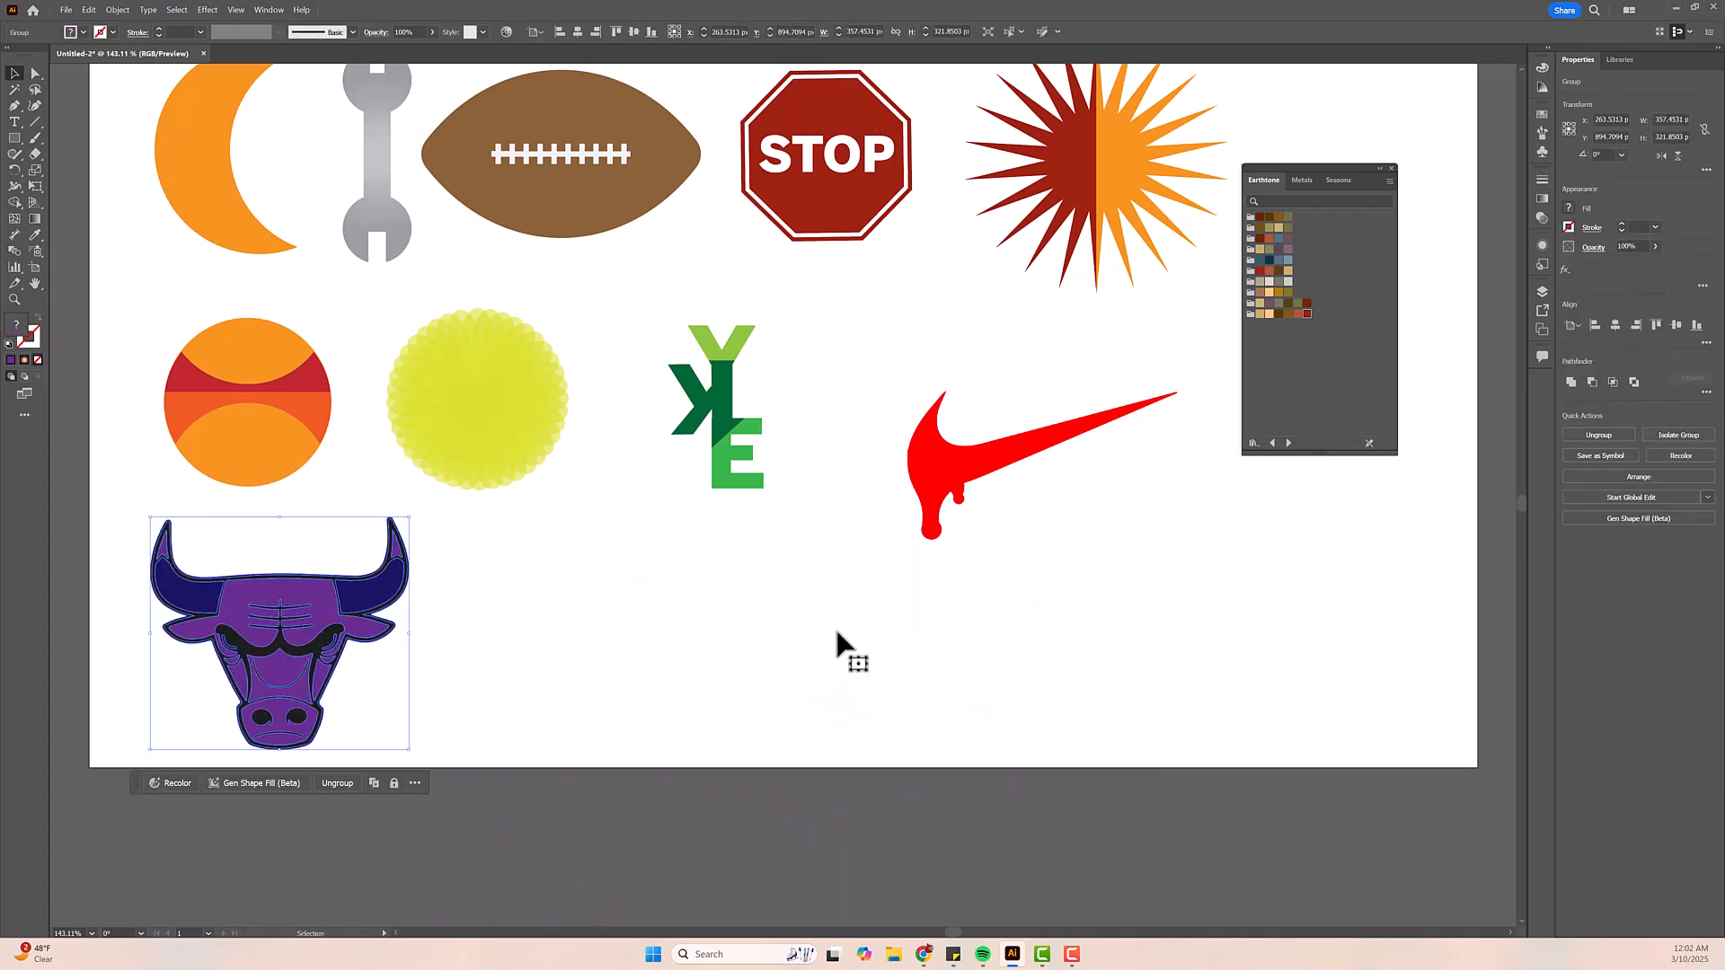